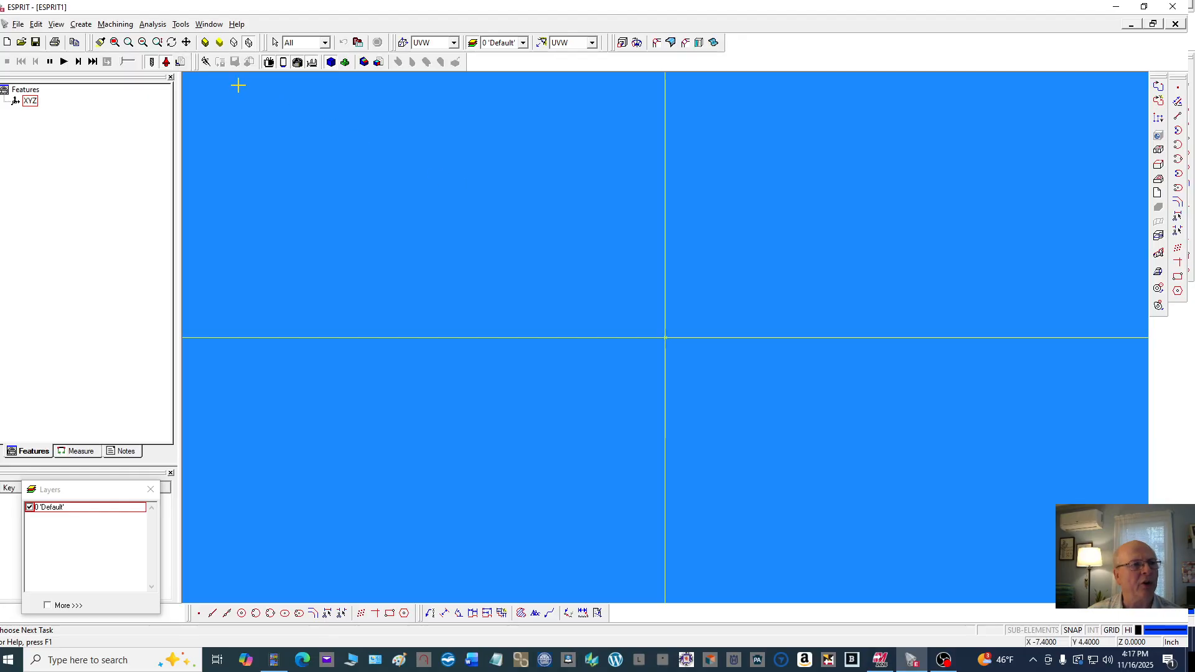
Open the DXF drawing Lab #1_Drill, Tap, Bore Plate Revised Dwg from the USB drive's Esprit Cam Milling Drawings folder
{"action": "left_click", "coordinate": [22, 42]}
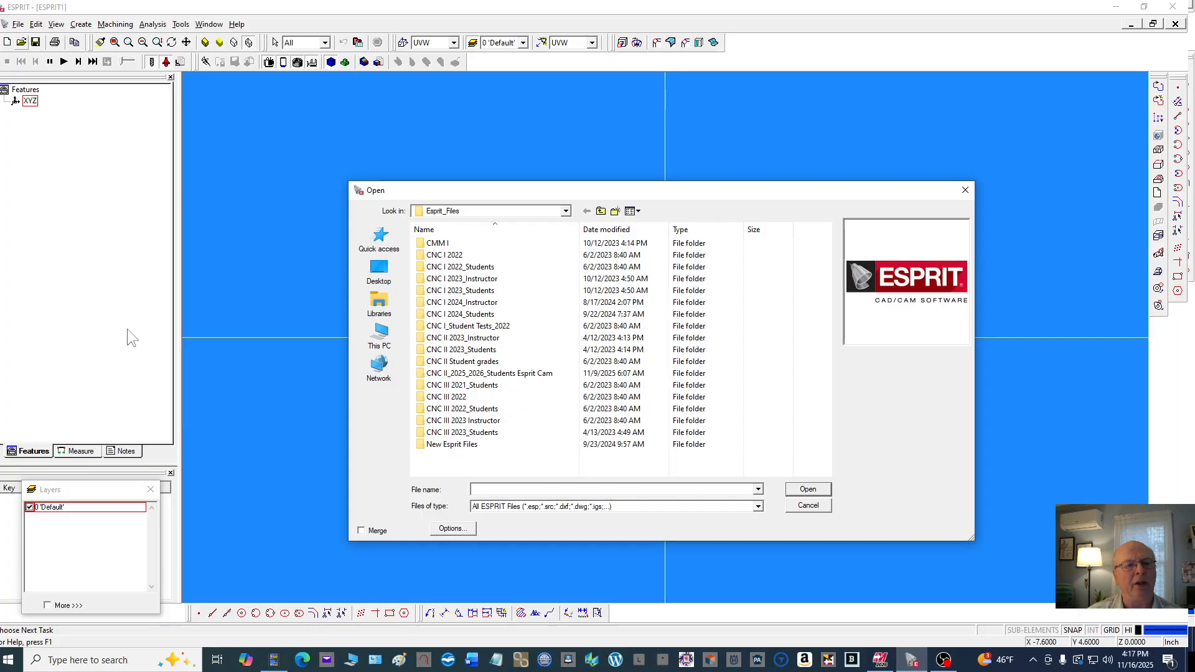
{"action": "left_click", "coordinate": [388, 339]}
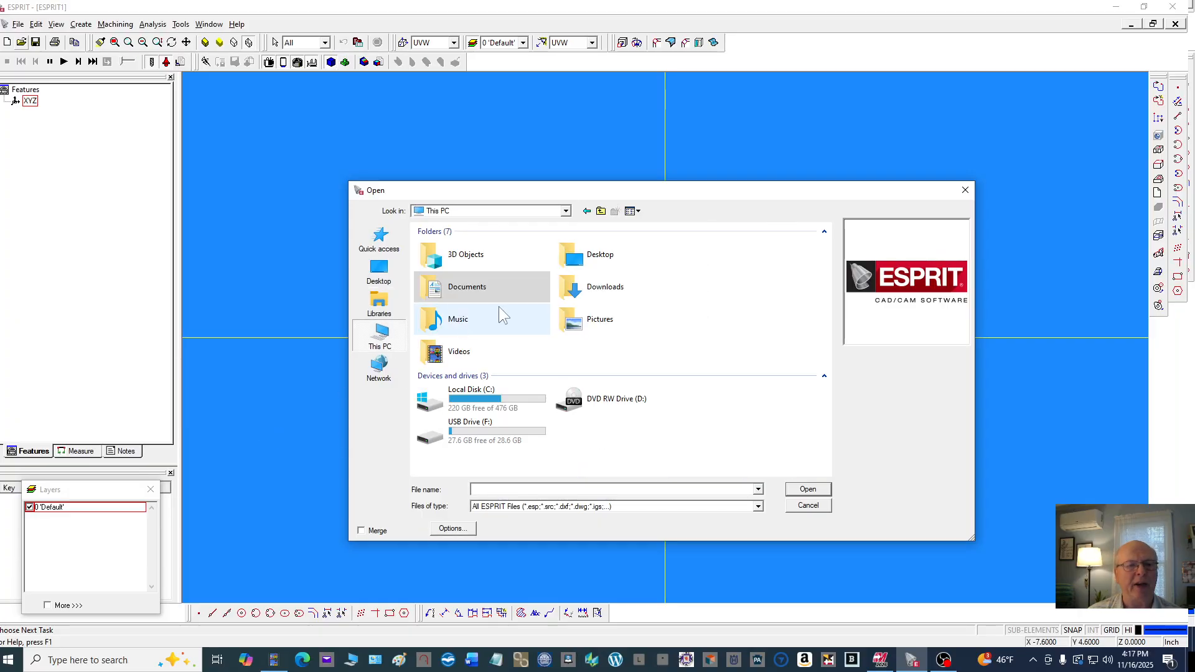
{"action": "double_click", "coordinate": [507, 431]}
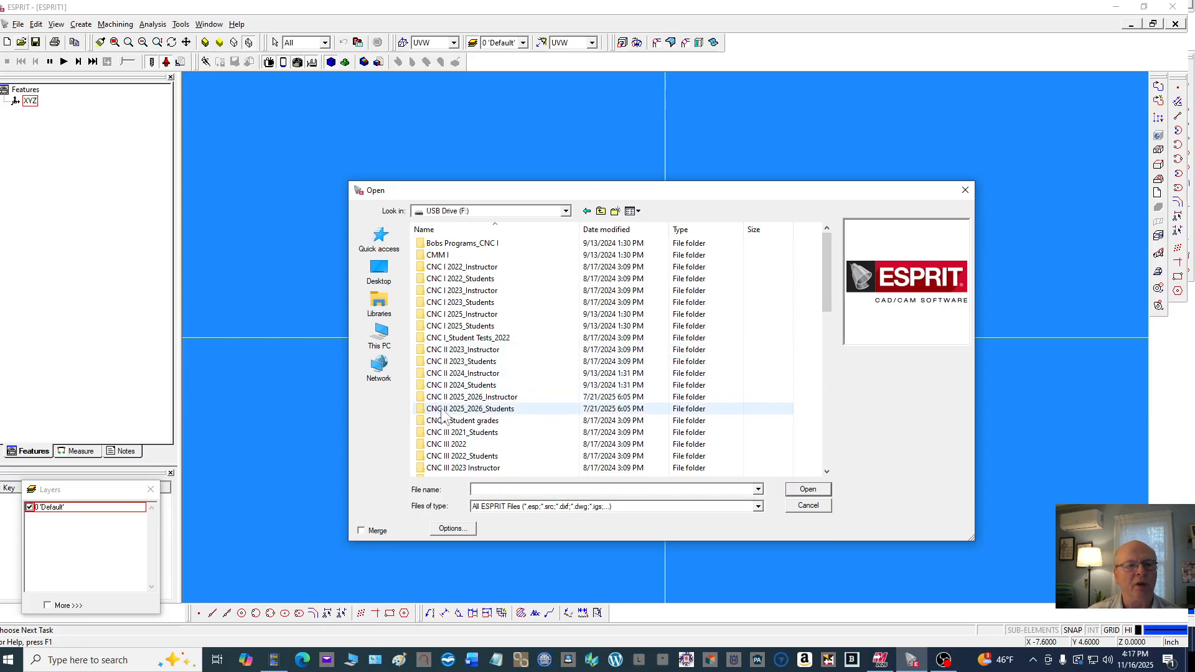
{"action": "double_click", "coordinate": [501, 409]}
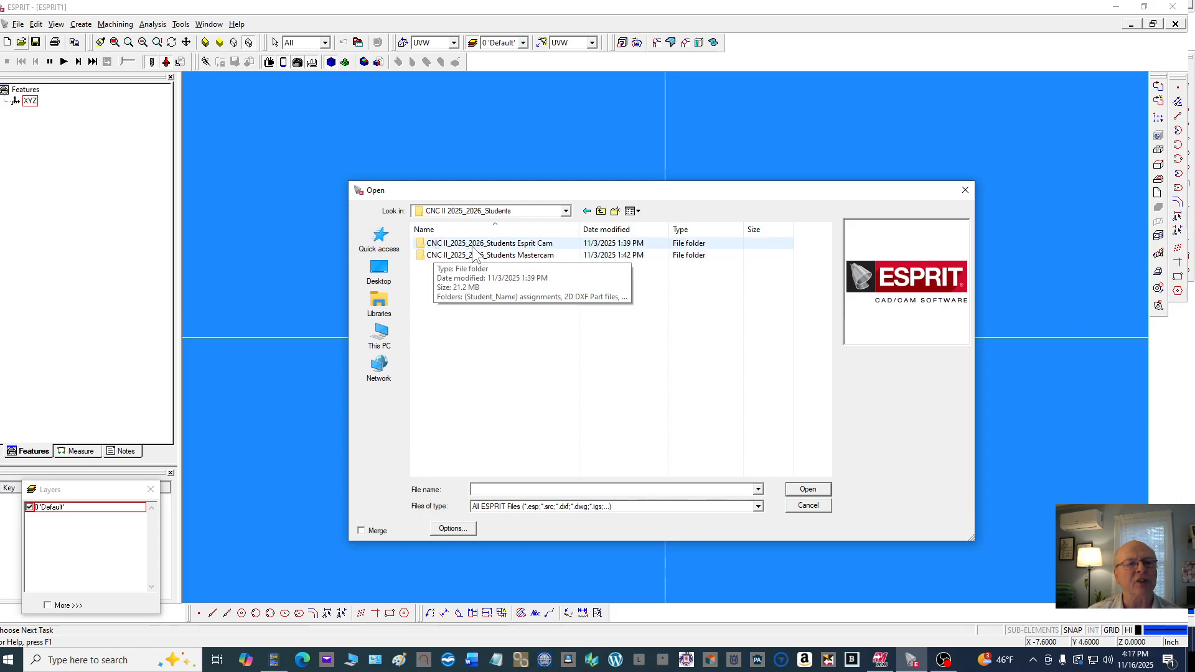
{"action": "double_click", "coordinate": [509, 244]}
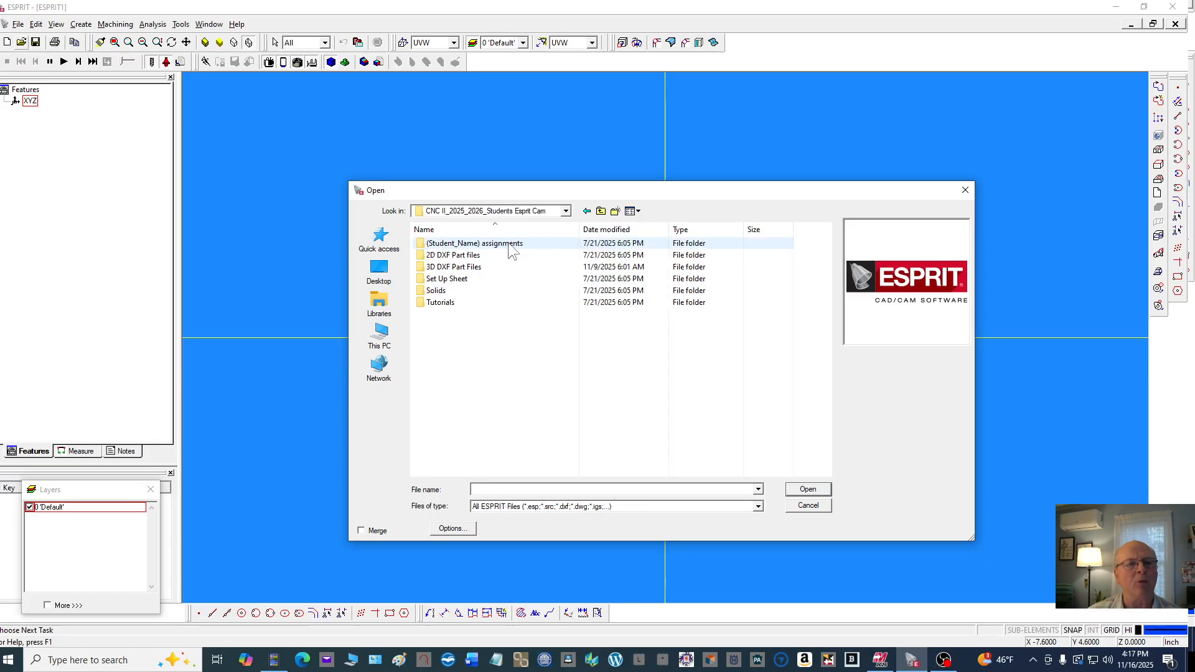
{"action": "double_click", "coordinate": [468, 256]}
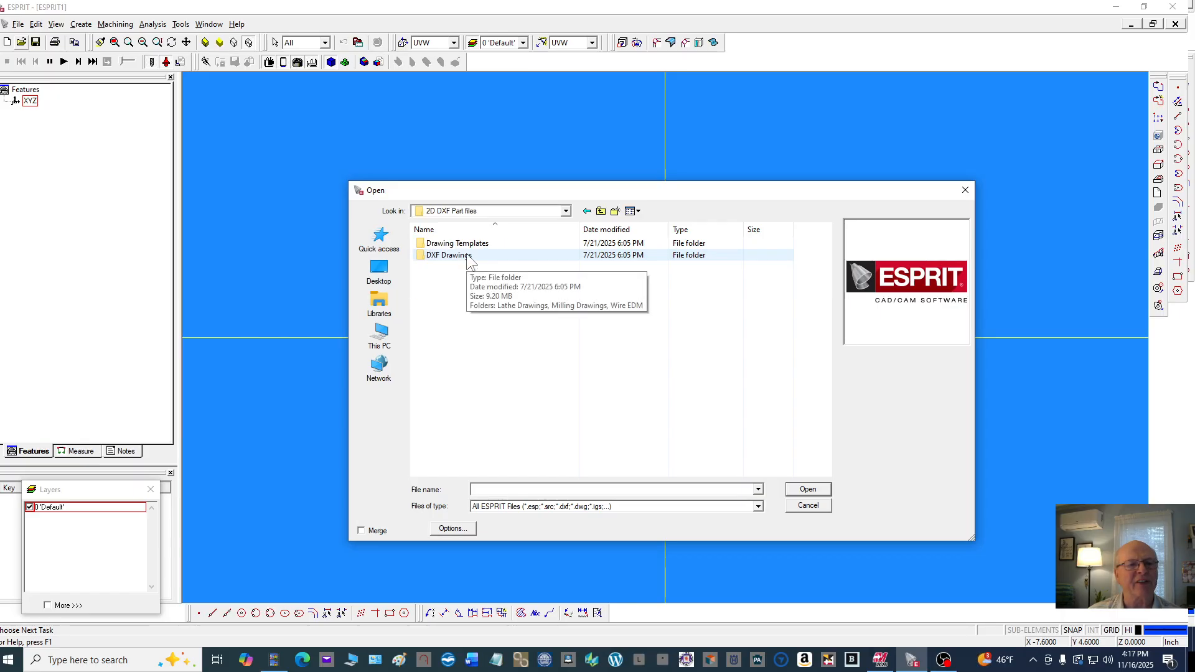
{"action": "double_click", "coordinate": [468, 256]}
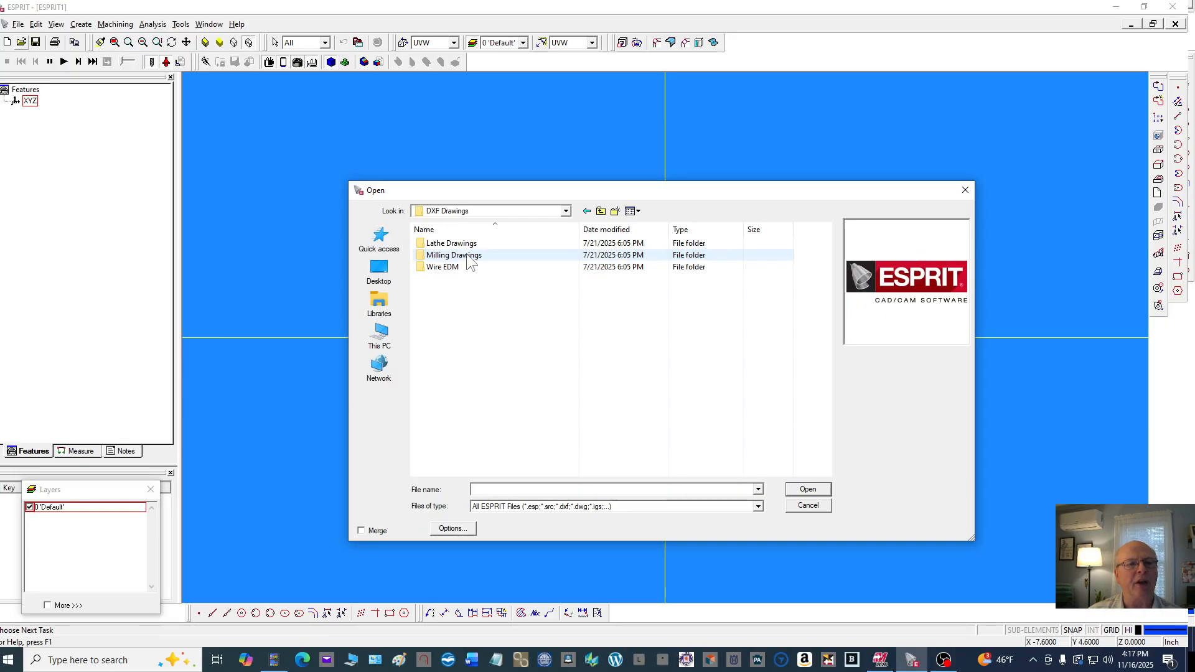
{"action": "double_click", "coordinate": [468, 256]}
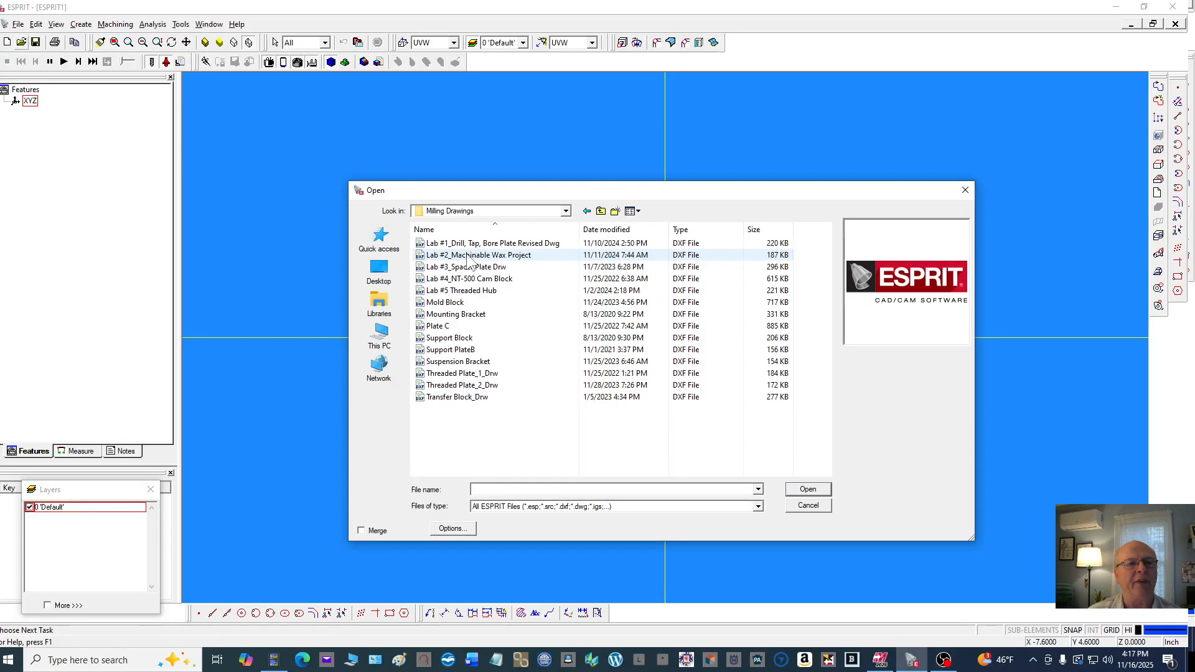
{"action": "left_click", "coordinate": [499, 244]}
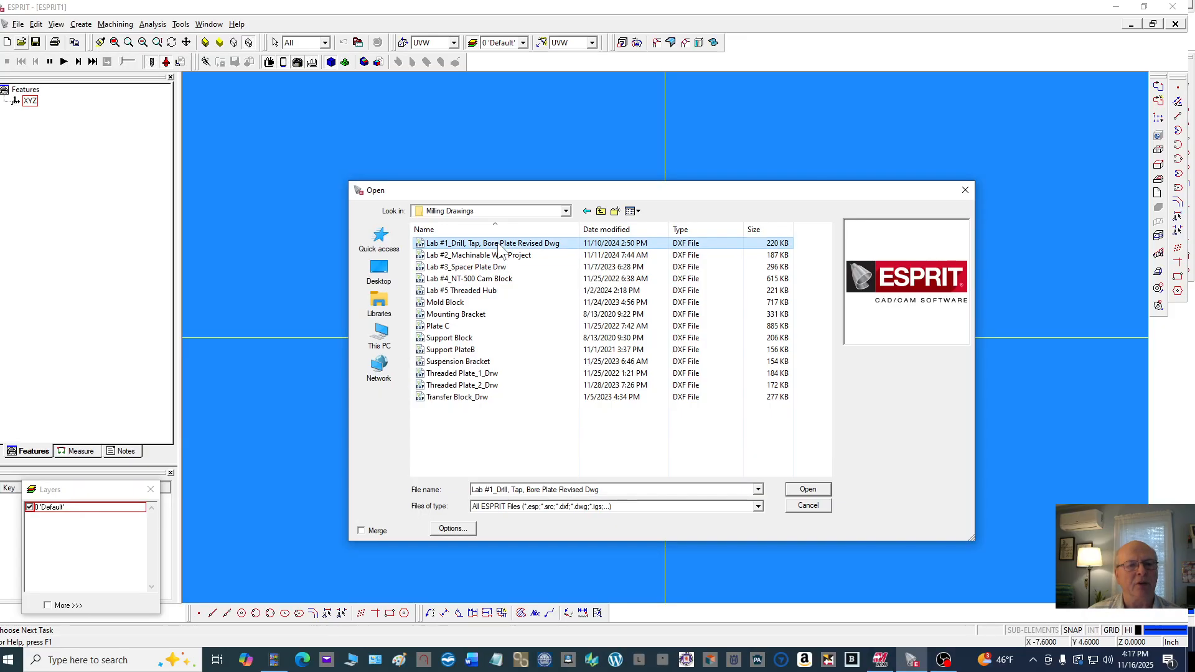
{"action": "left_click", "coordinate": [803, 489]}
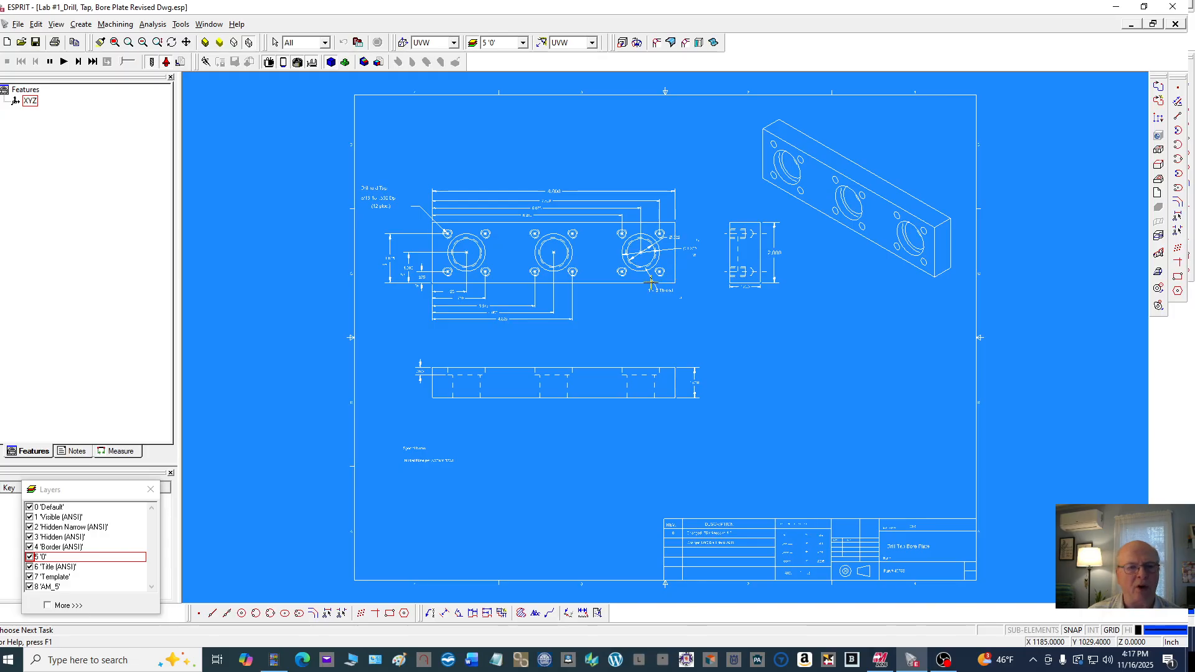
Move the Layers window into the drawing area and make layer 0 'Default' the current layer
{"action": "scroll", "coordinate": [368, 419], "scroll_direction": "down", "scroll_amount": 2}
{"action": "scroll", "coordinate": [538, 409], "scroll_direction": "up", "scroll_amount": 2}
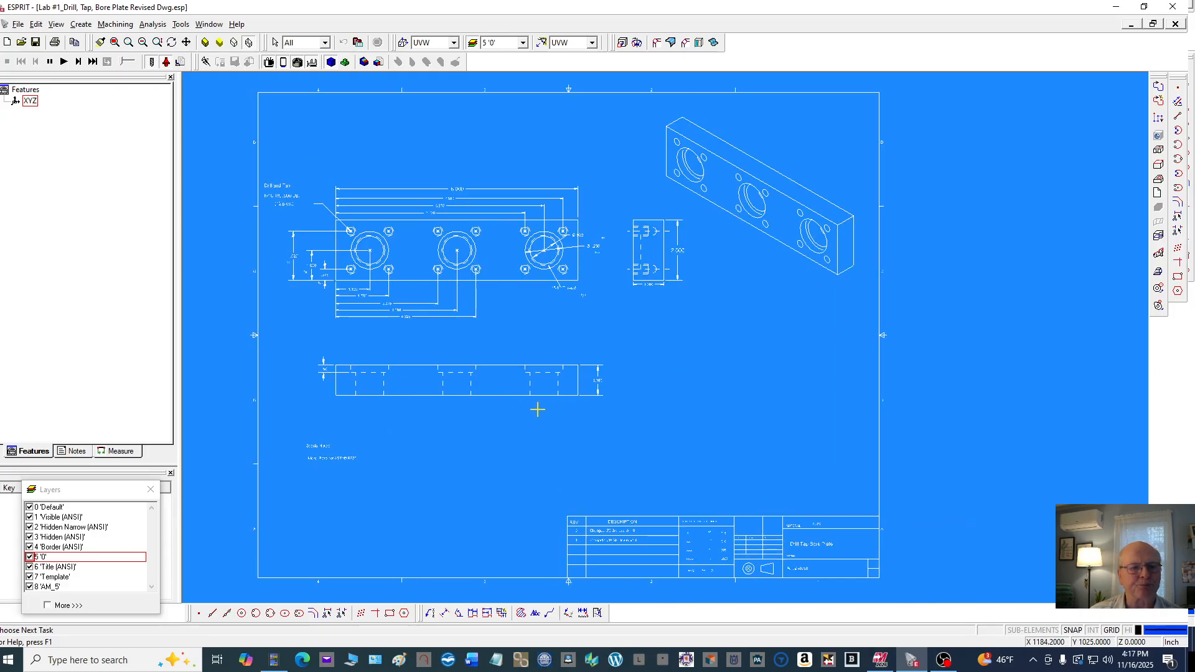
{"action": "left_click_drag", "start_coordinate": [107, 491], "coordinate": [1013, 390]}
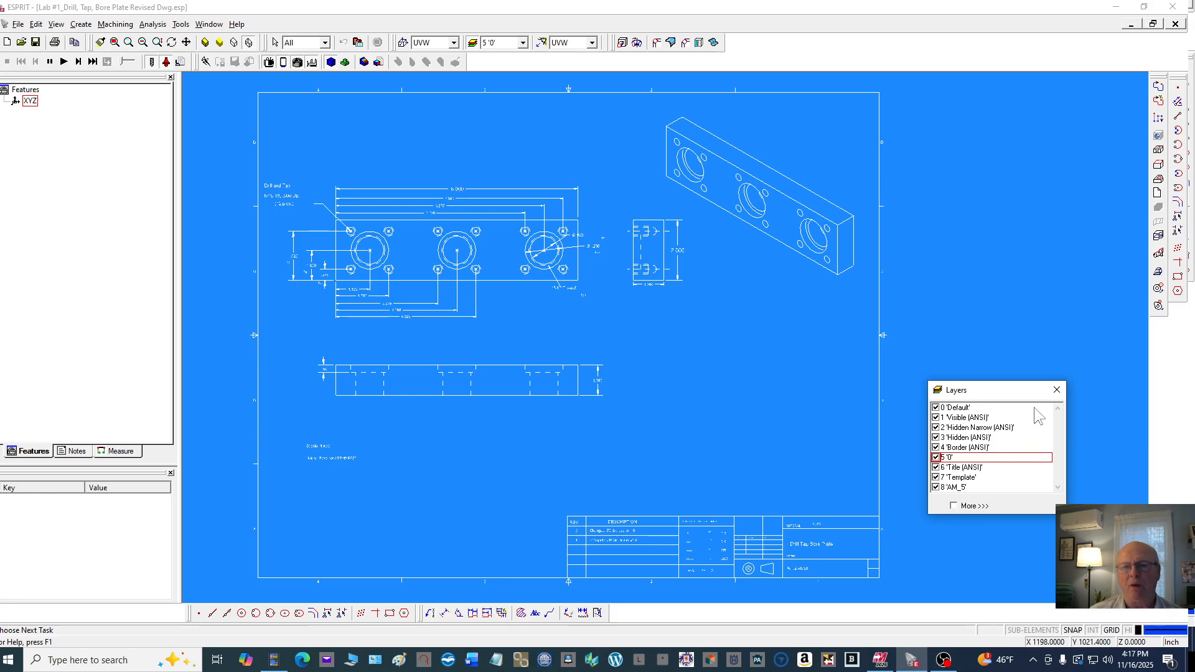
{"action": "double_click", "coordinate": [959, 408]}
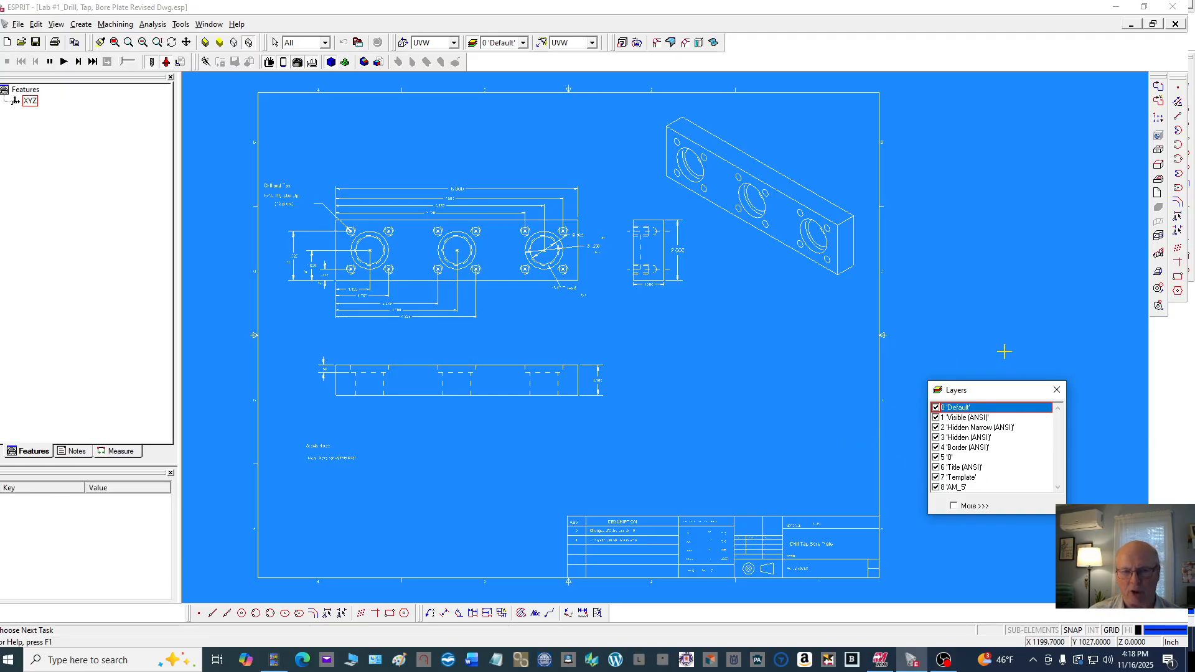
Select every entity of the drawing with a window selection around the whole sheet
{"action": "scroll", "coordinate": [771, 370], "scroll_direction": "down", "scroll_amount": 1}
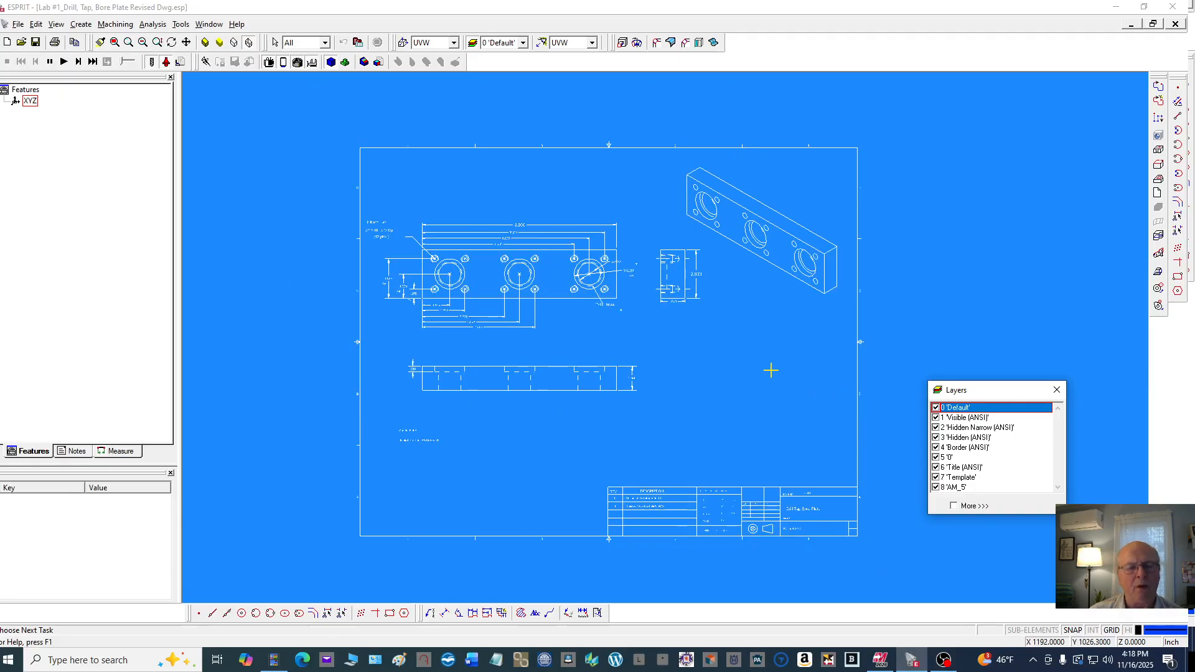
{"action": "mouse_move", "coordinate": [305, 109]}
{"action": "left_mouse_down"}
{"action": "mouse_move", "coordinate": [632, 307]}
{"action": "mouse_move", "coordinate": [891, 565]}
{"action": "left_mouse_up"}
{"action": "left_click", "coordinate": [891, 565]}
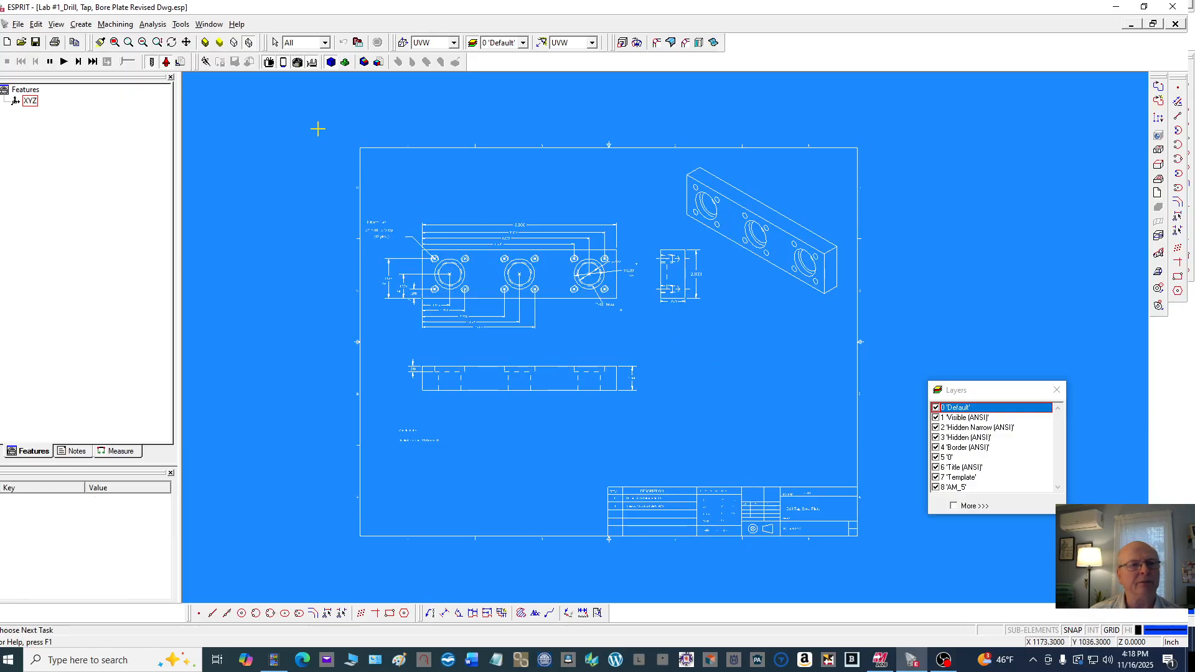
{"action": "mouse_move", "coordinate": [317, 127]}
{"action": "left_mouse_down"}
{"action": "mouse_move", "coordinate": [830, 416]}
{"action": "mouse_move", "coordinate": [883, 543]}
{"action": "left_mouse_up"}
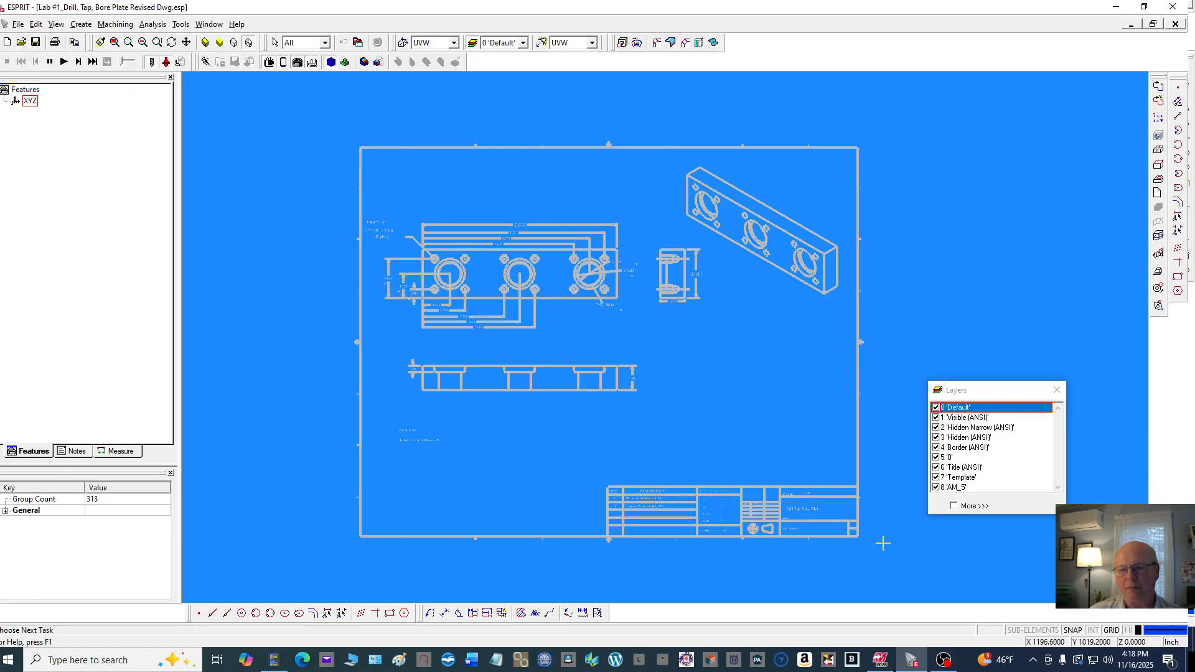
{"action": "left_click", "coordinate": [908, 565]}
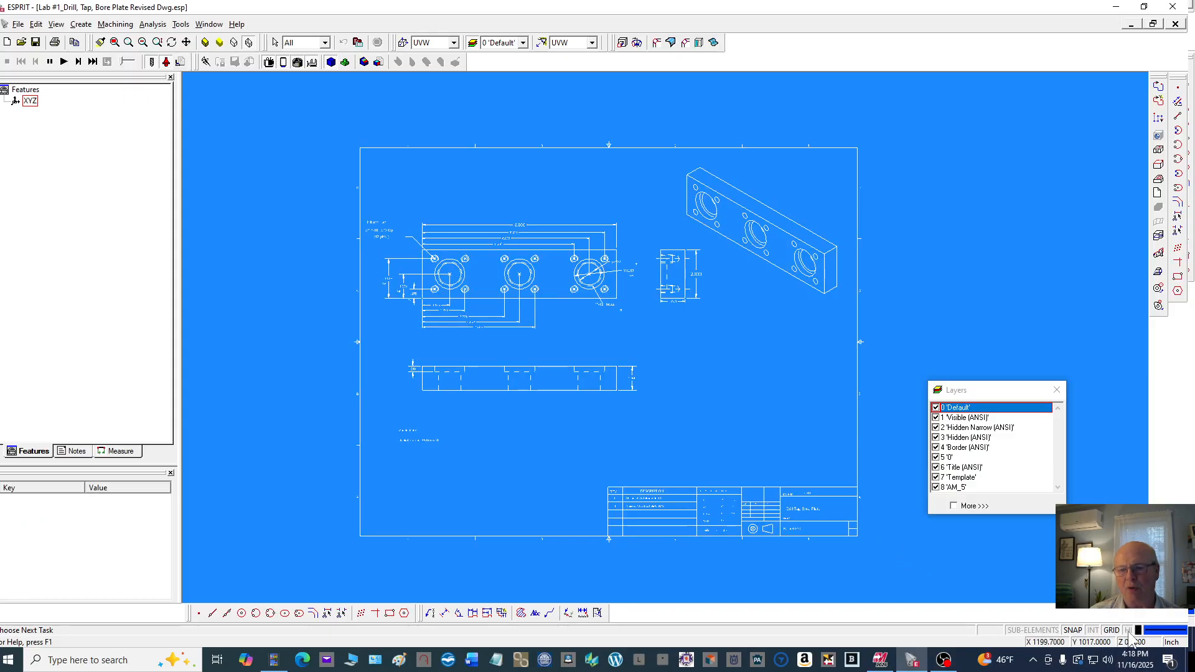
{"action": "left_click", "coordinate": [302, 127]}
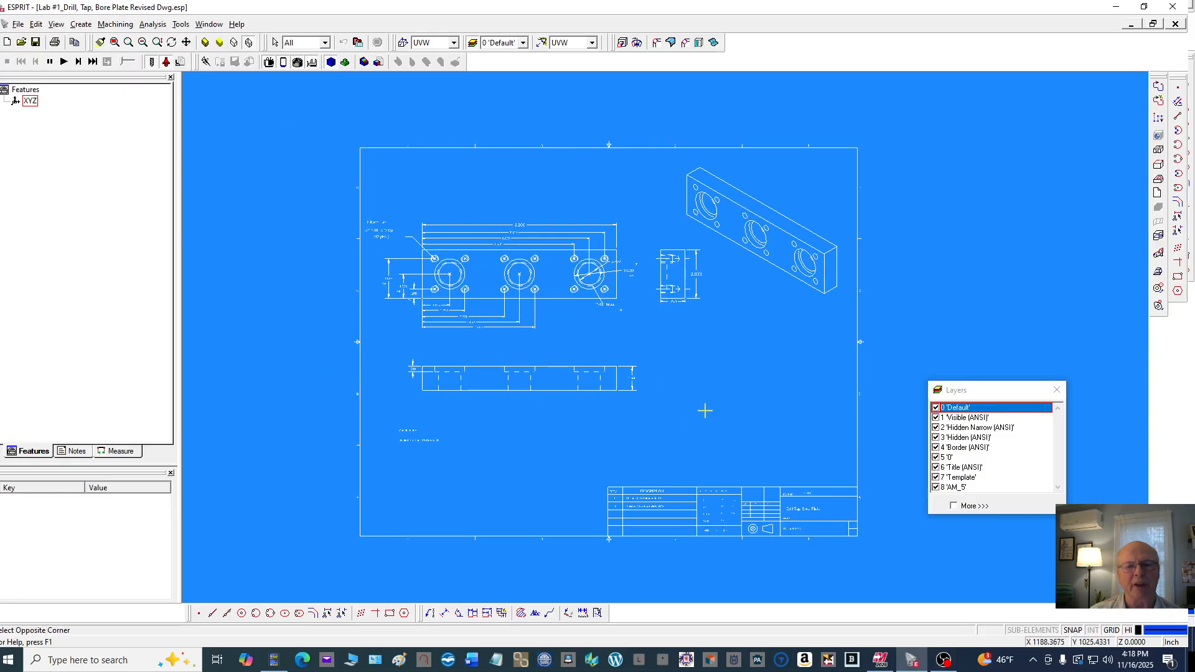
{"action": "left_click", "coordinate": [875, 559]}
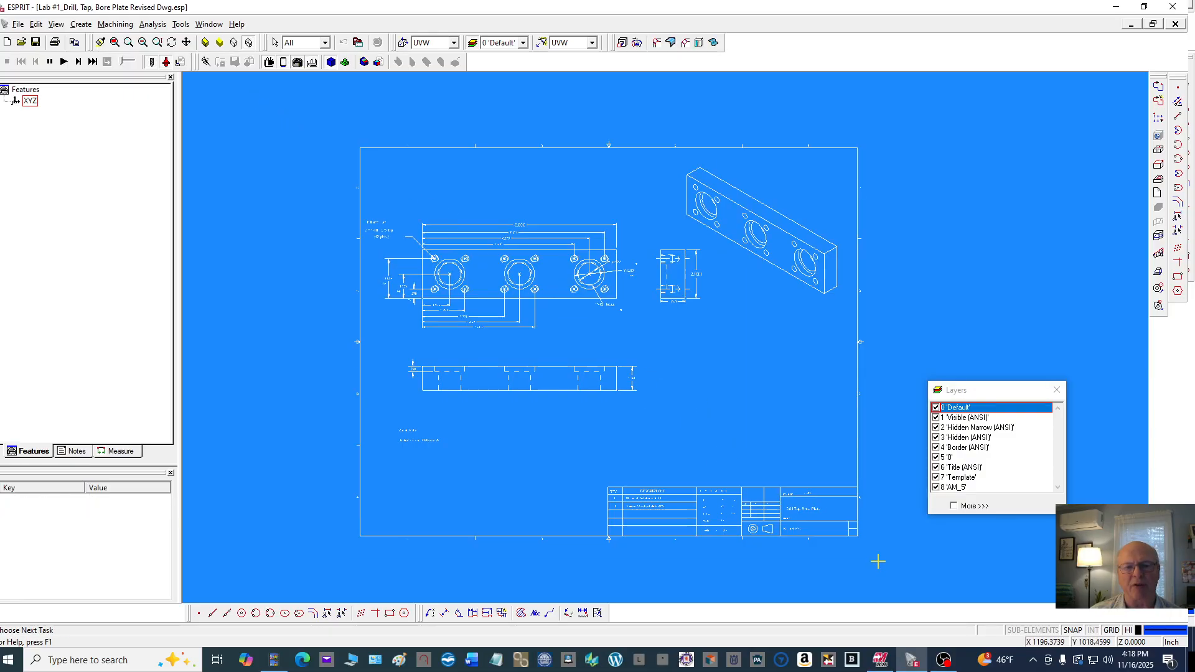
{"action": "left_click", "coordinate": [330, 107]}
{"action": "left_click", "coordinate": [881, 565]}
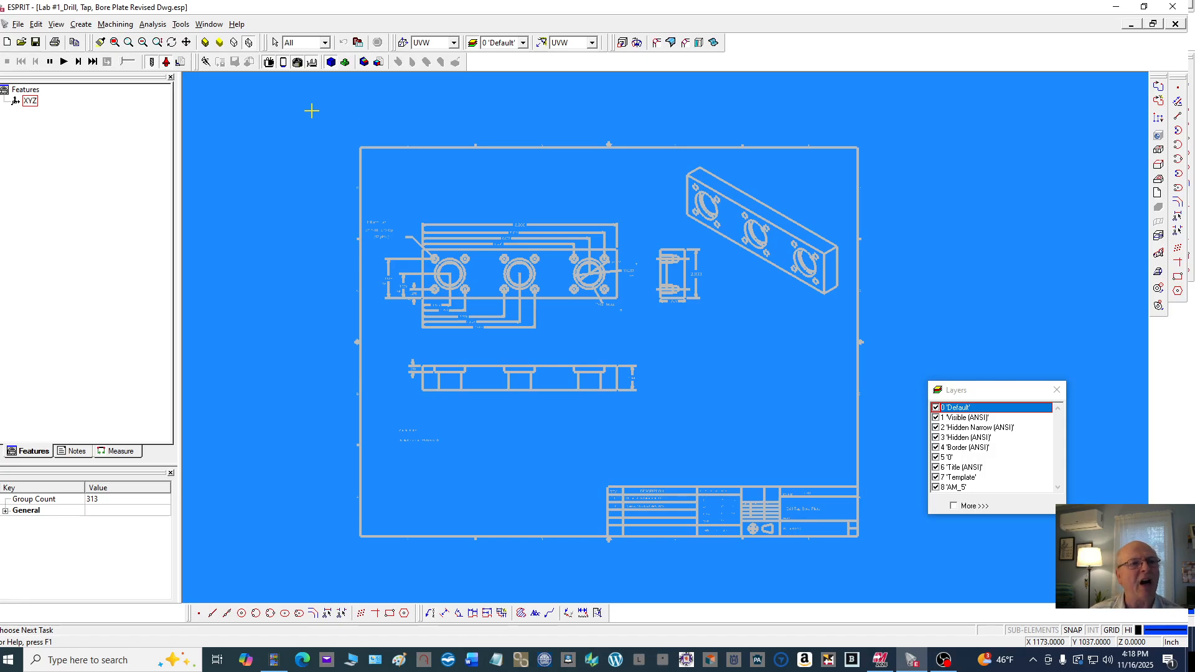
Move all selected entities onto the Default layer with an Attribute transformation and toggle that layer's visibility off and on
{"action": "right_click", "coordinate": [266, 100]}
{"action": "left_click", "coordinate": [293, 109]}
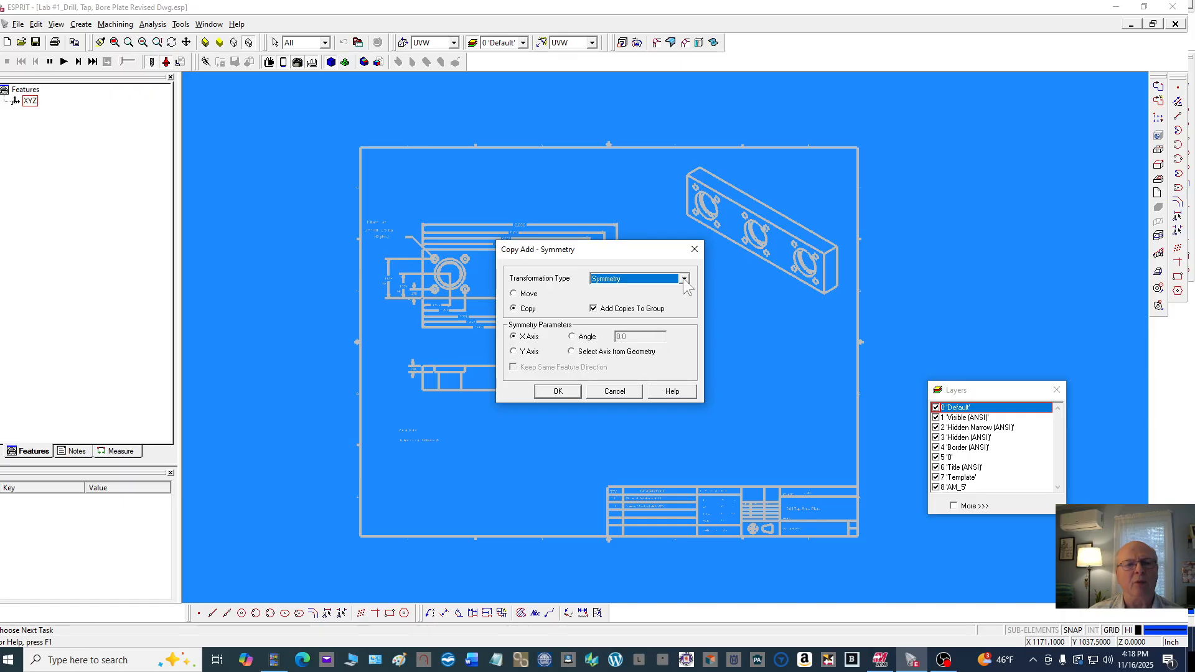
{"action": "left_click", "coordinate": [683, 278]}
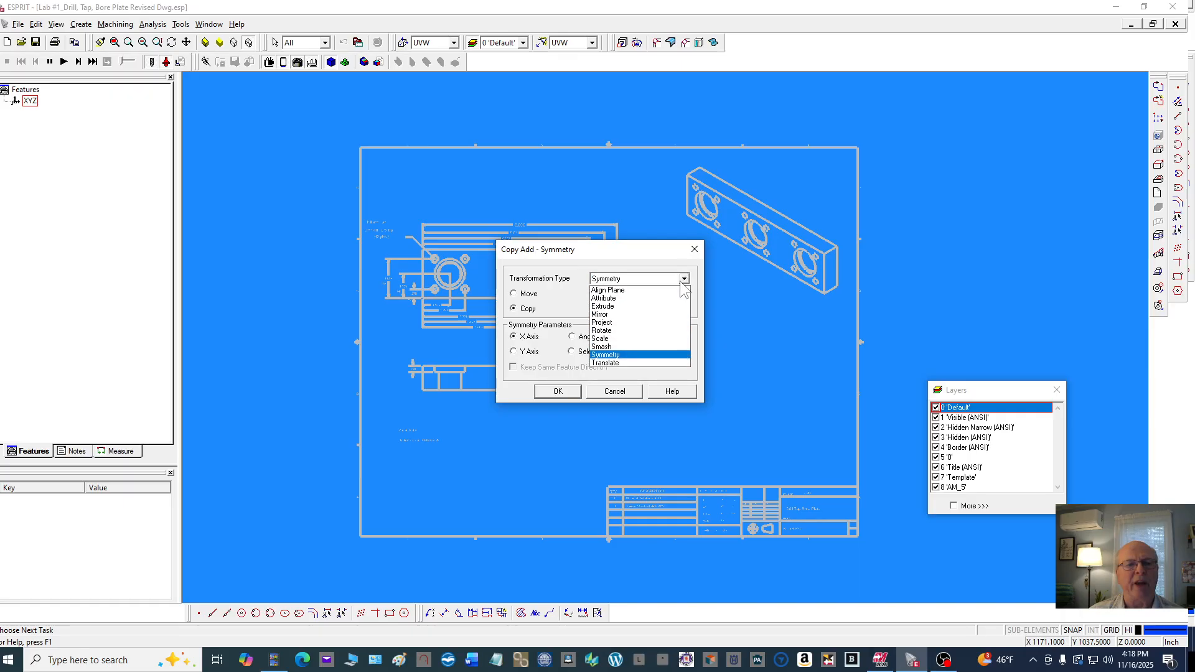
{"action": "left_click", "coordinate": [616, 297]}
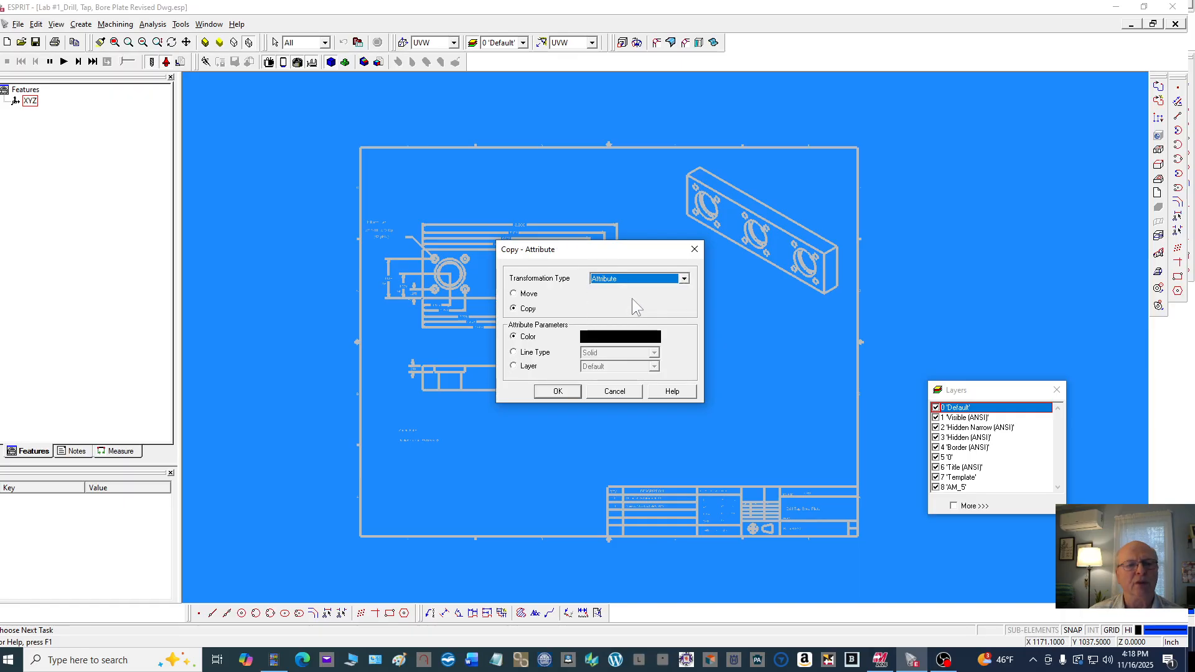
{"action": "left_click", "coordinate": [514, 366]}
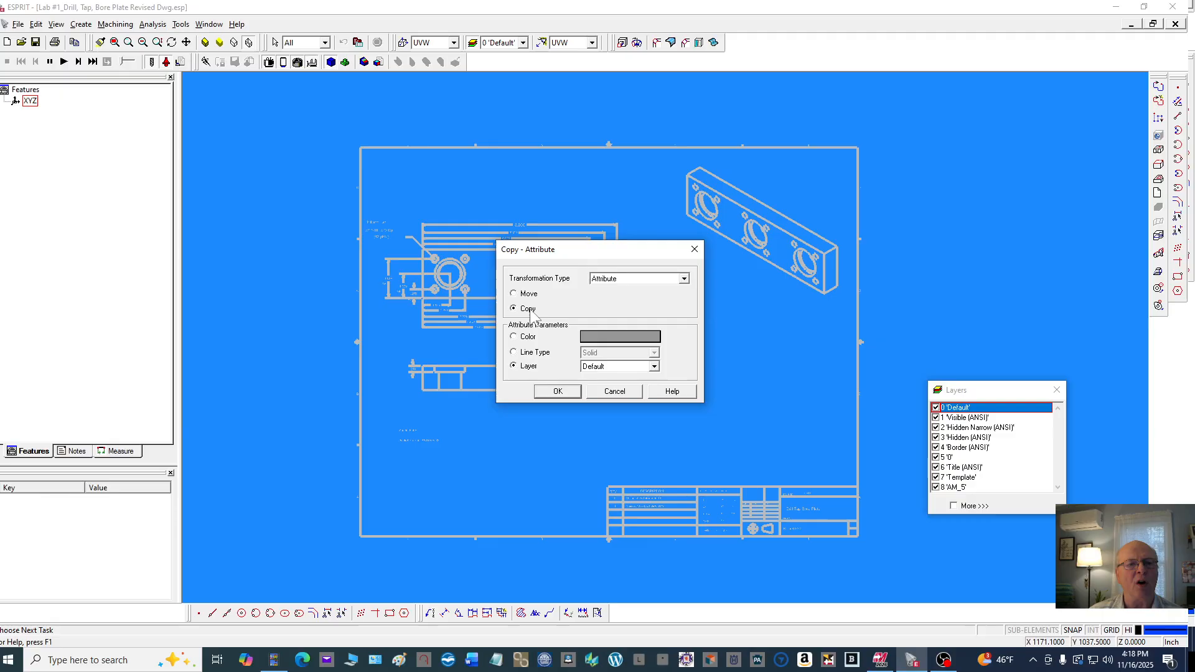
{"action": "left_click", "coordinate": [514, 294]}
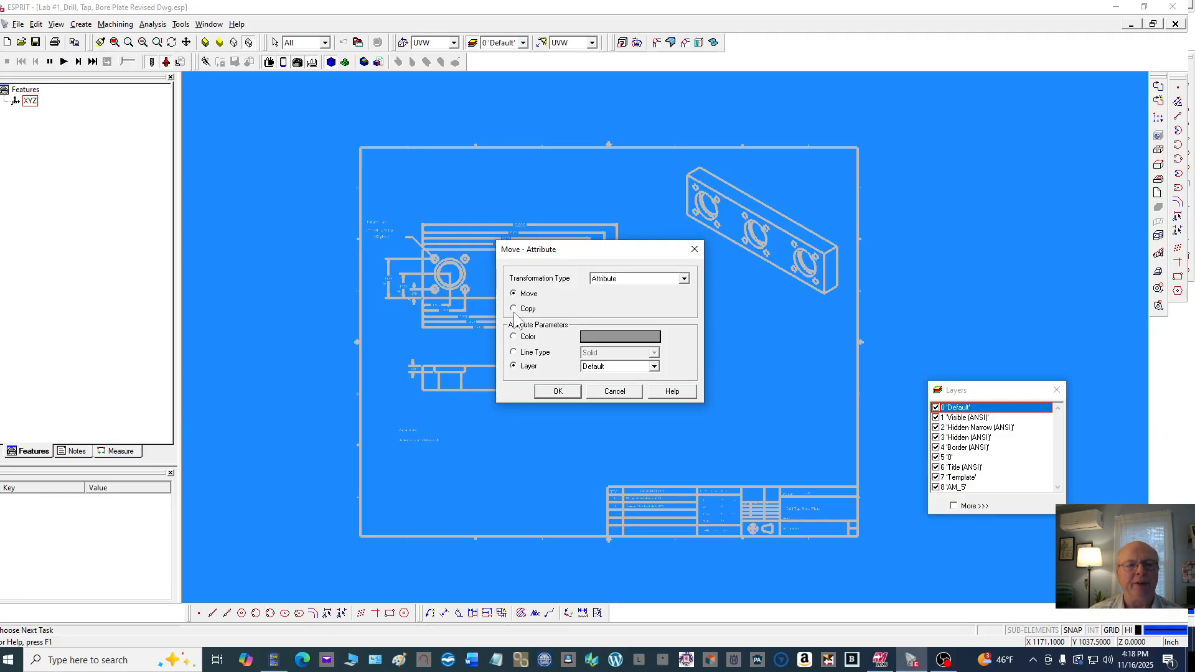
{"action": "left_click", "coordinate": [558, 390]}
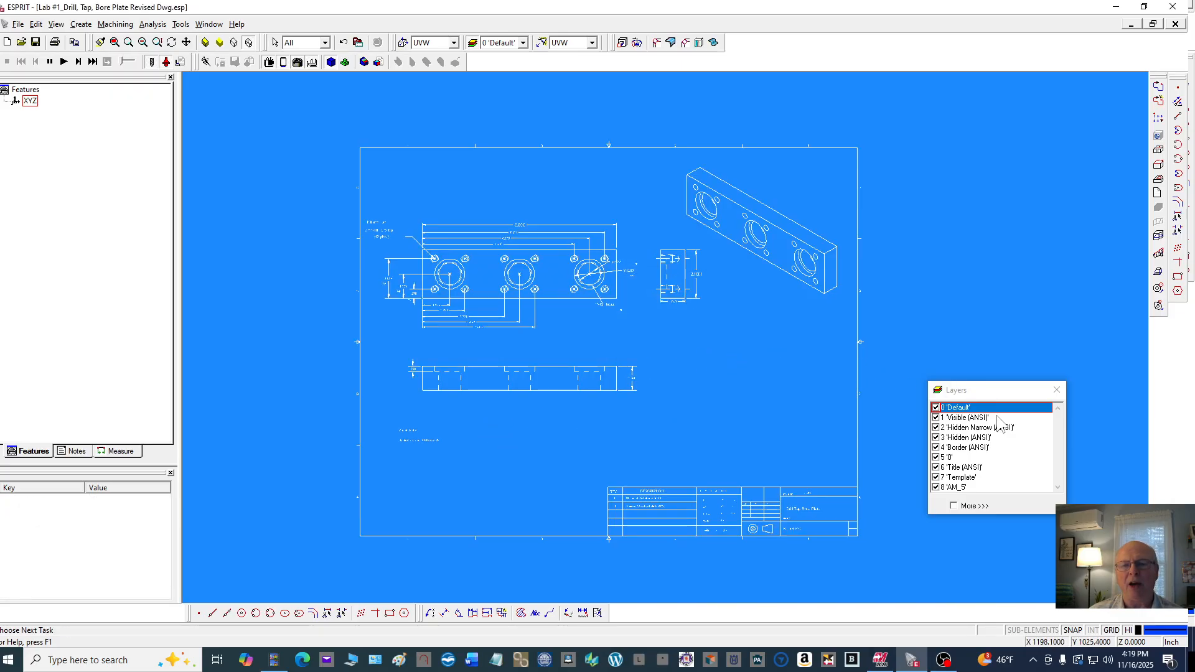
{"action": "left_click", "coordinate": [935, 408]}
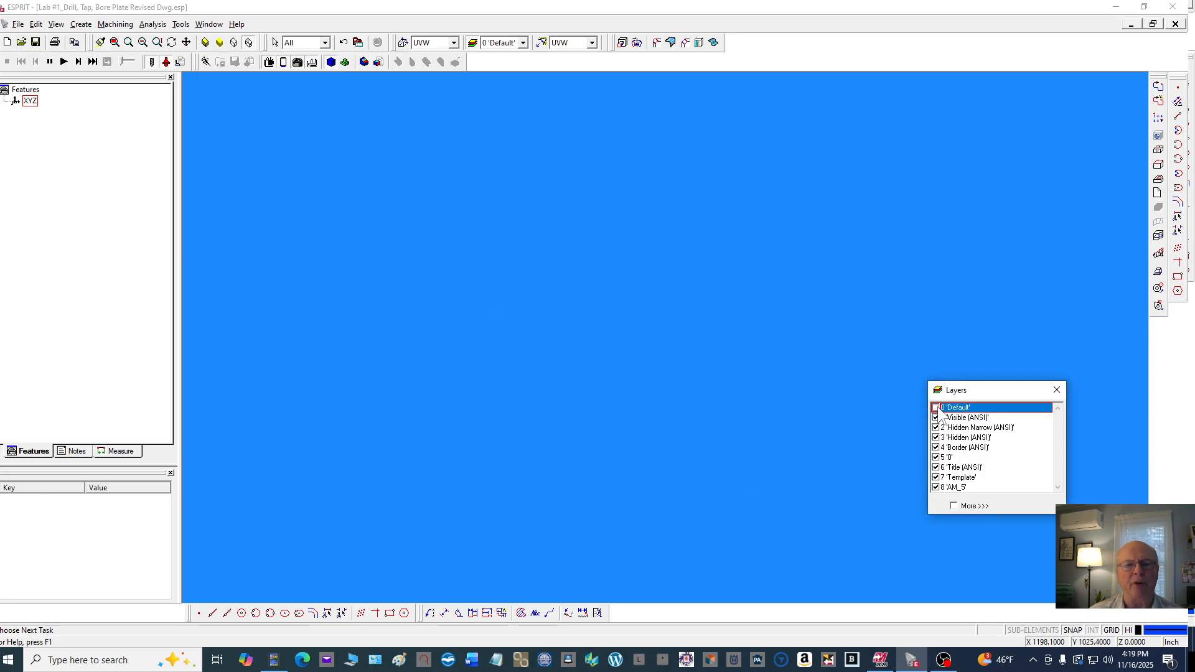
{"action": "left_click", "coordinate": [935, 408]}
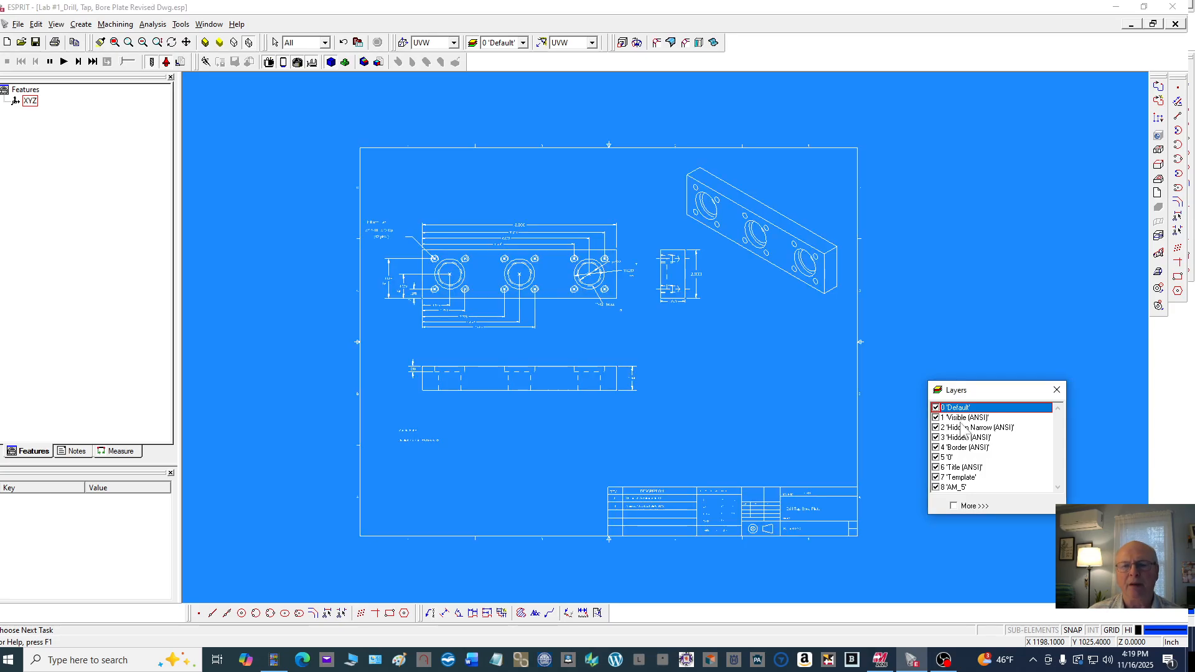
Rename layer 1 'Visible (ANSI)' to Dimensions
{"action": "left_click", "coordinate": [967, 419]}
{"action": "right_click", "coordinate": [968, 425]}
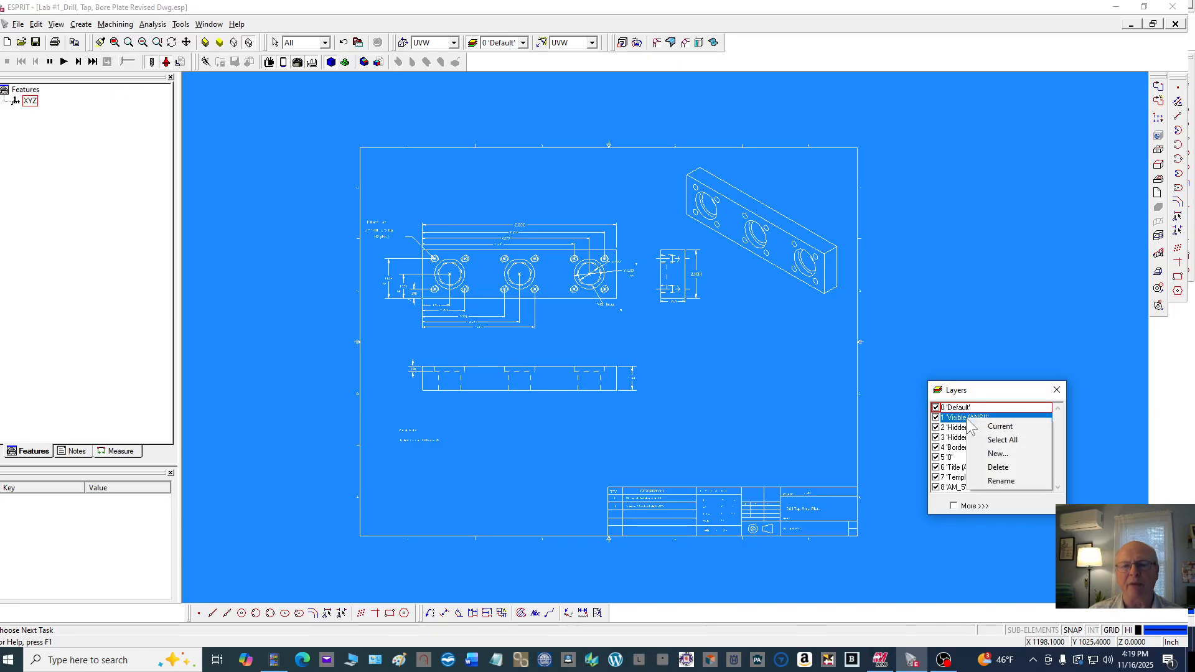
{"action": "left_click", "coordinate": [1001, 482]}
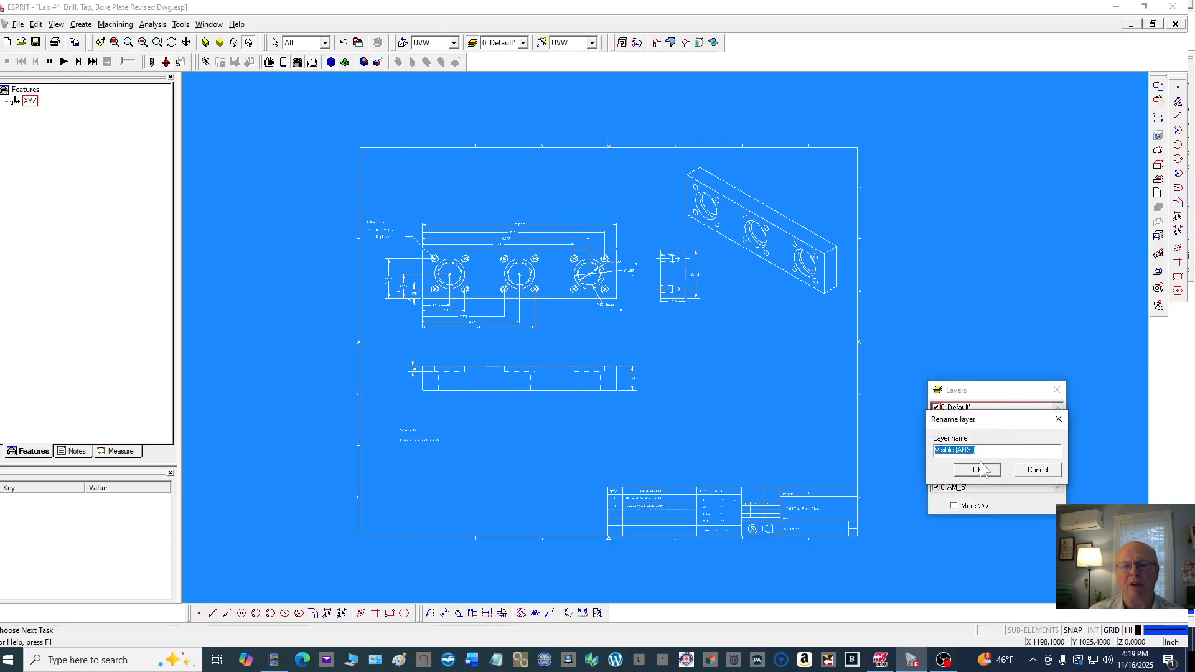
{"action": "left_click_drag", "start_coordinate": [981, 450], "coordinate": [936, 448]}
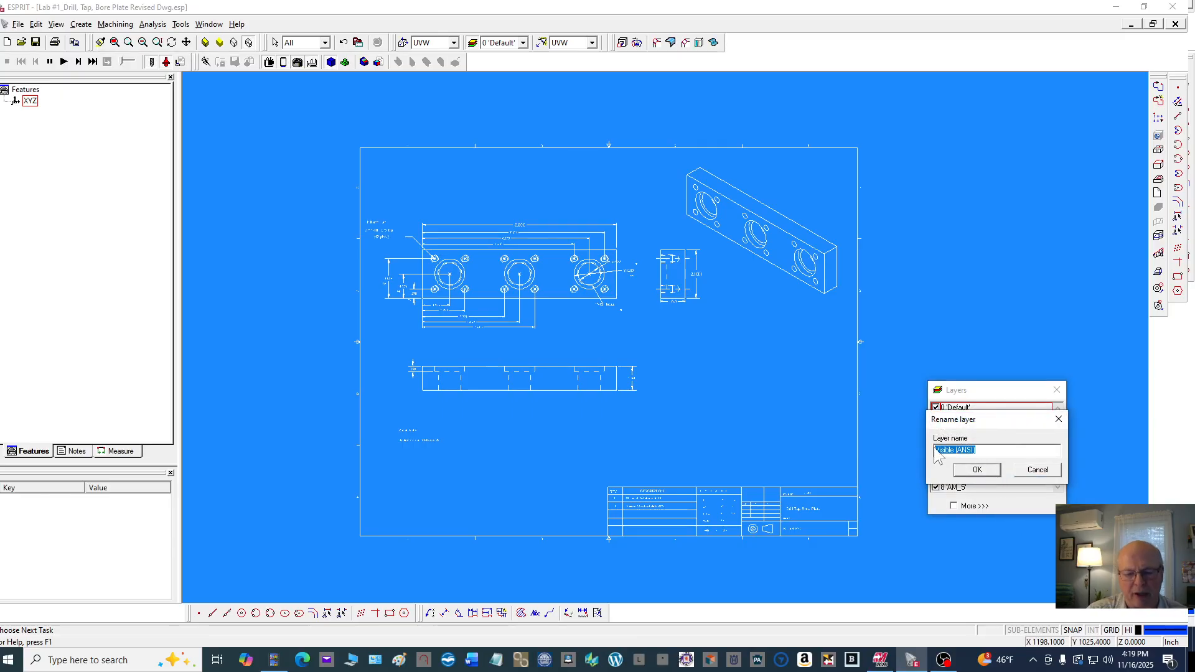
{"action": "type", "text": "D"}
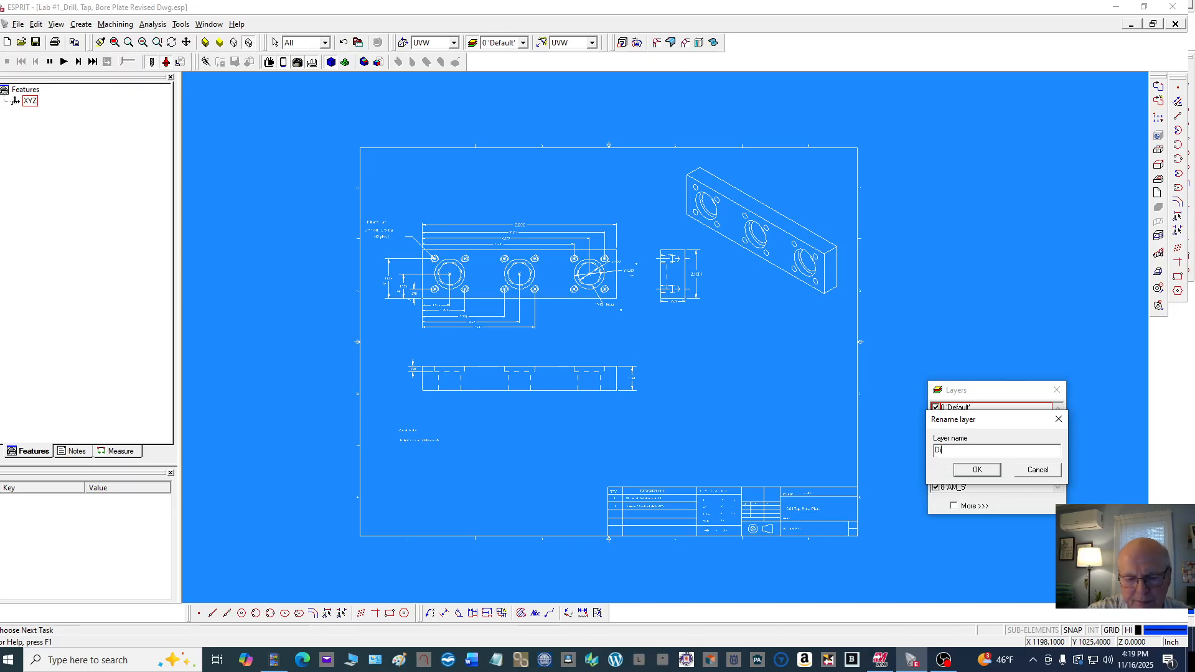
{"action": "type", "text": "ime"}
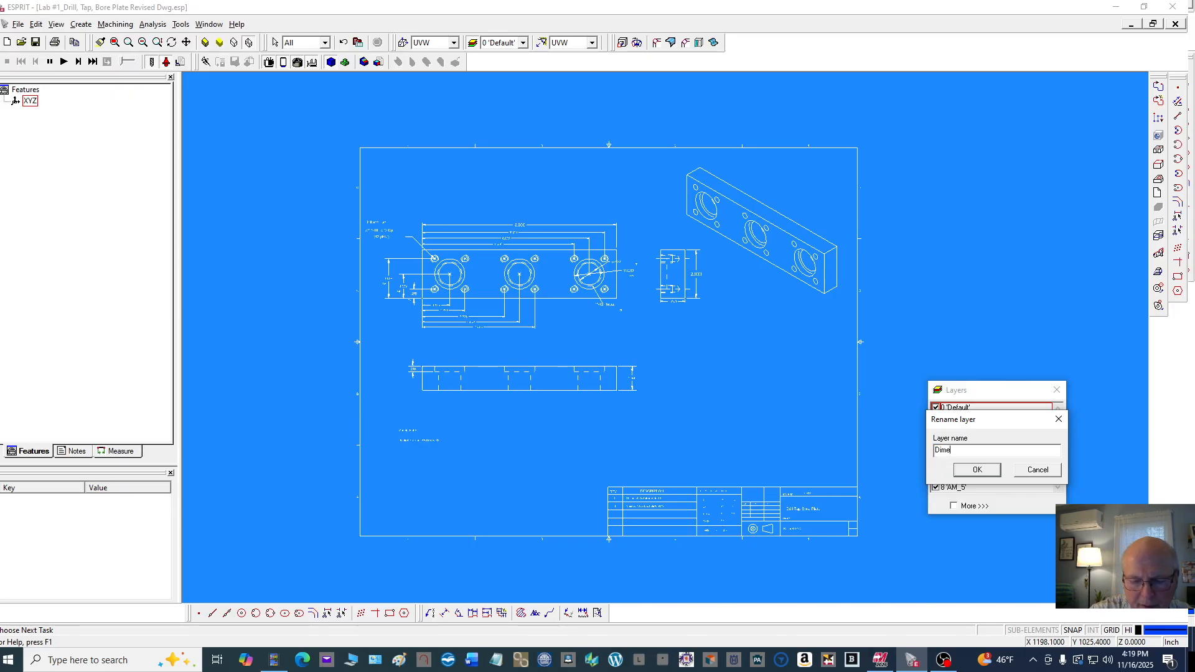
{"action": "type", "text": "nsio"}
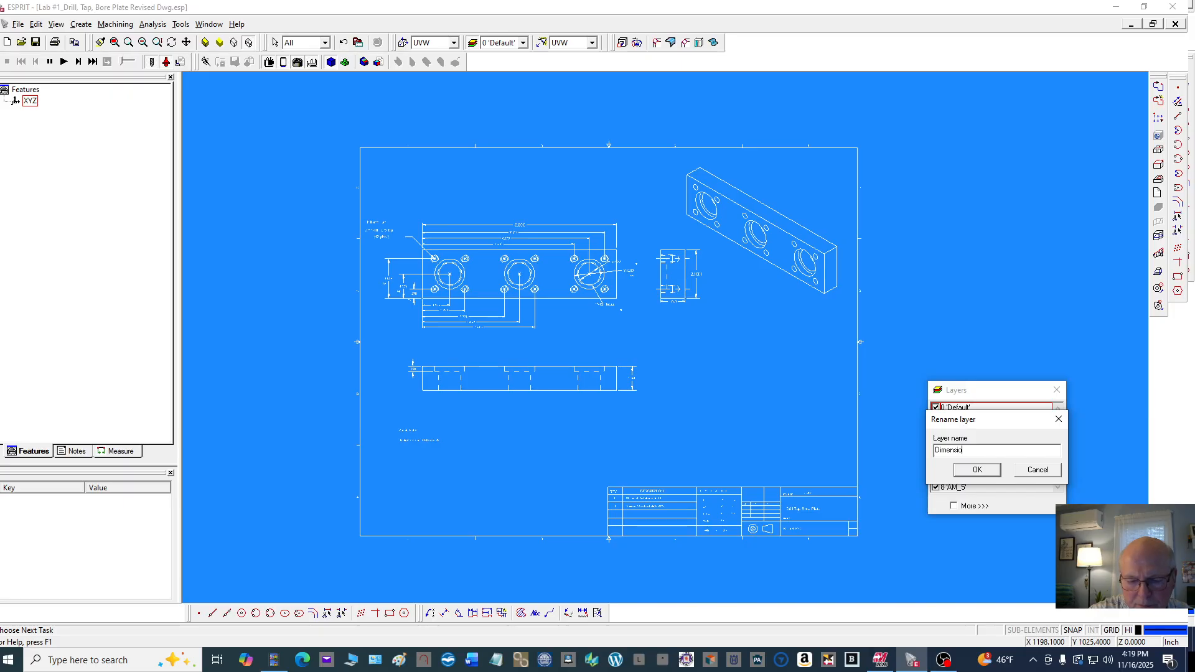
{"action": "type", "text": "ns"}
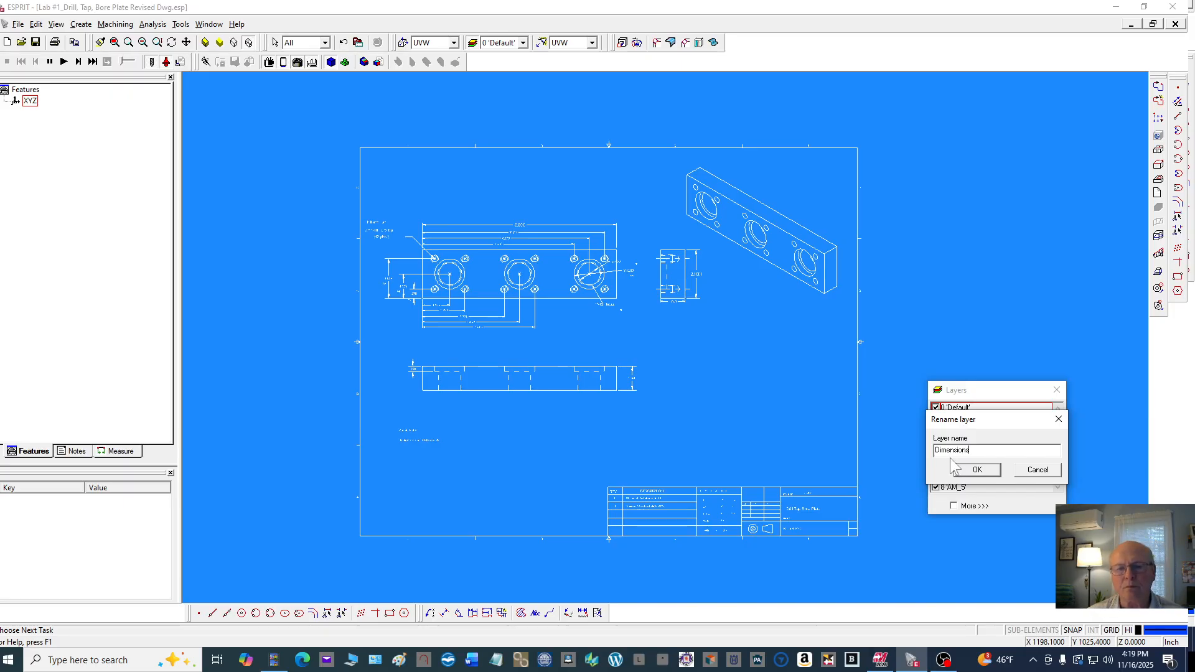
{"action": "left_click", "coordinate": [968, 471]}
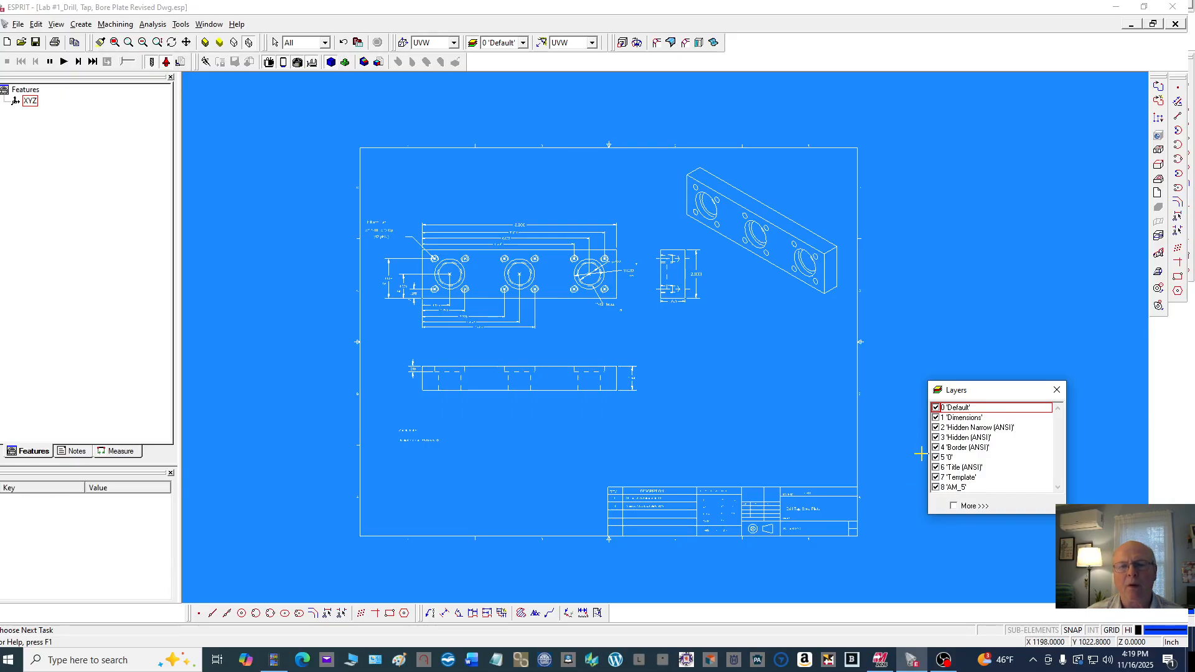
Rename layer 2 'Hidden Narrow (ANSI)' to Mach
{"action": "left_click", "coordinate": [977, 429]}
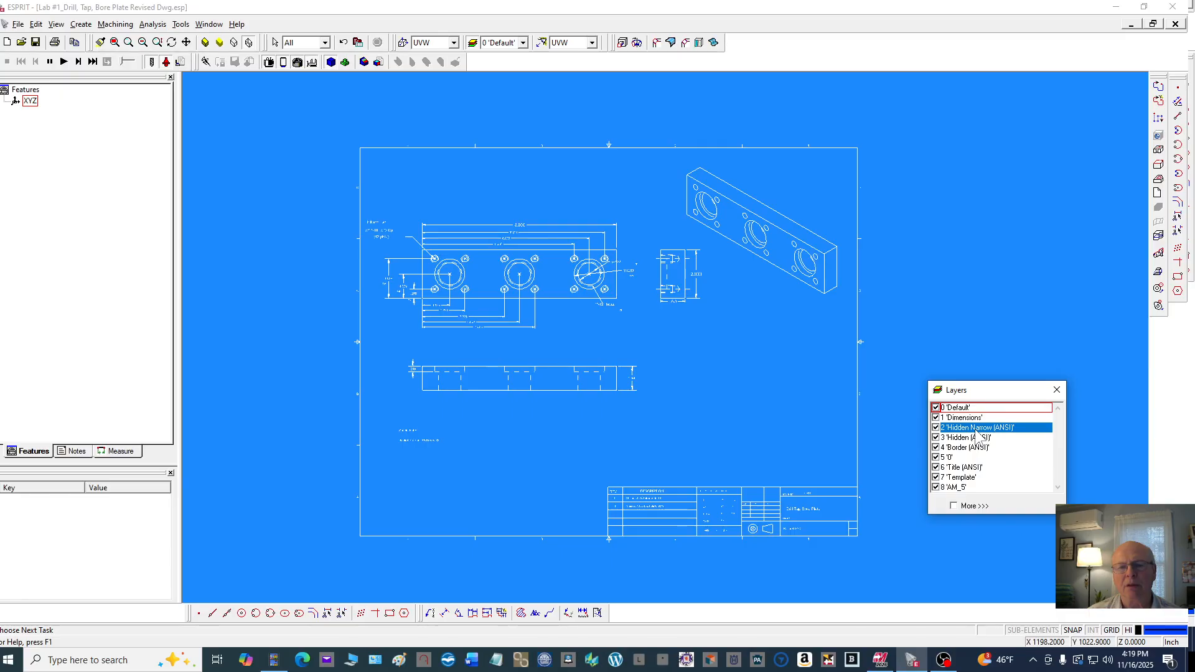
{"action": "right_click", "coordinate": [978, 434]}
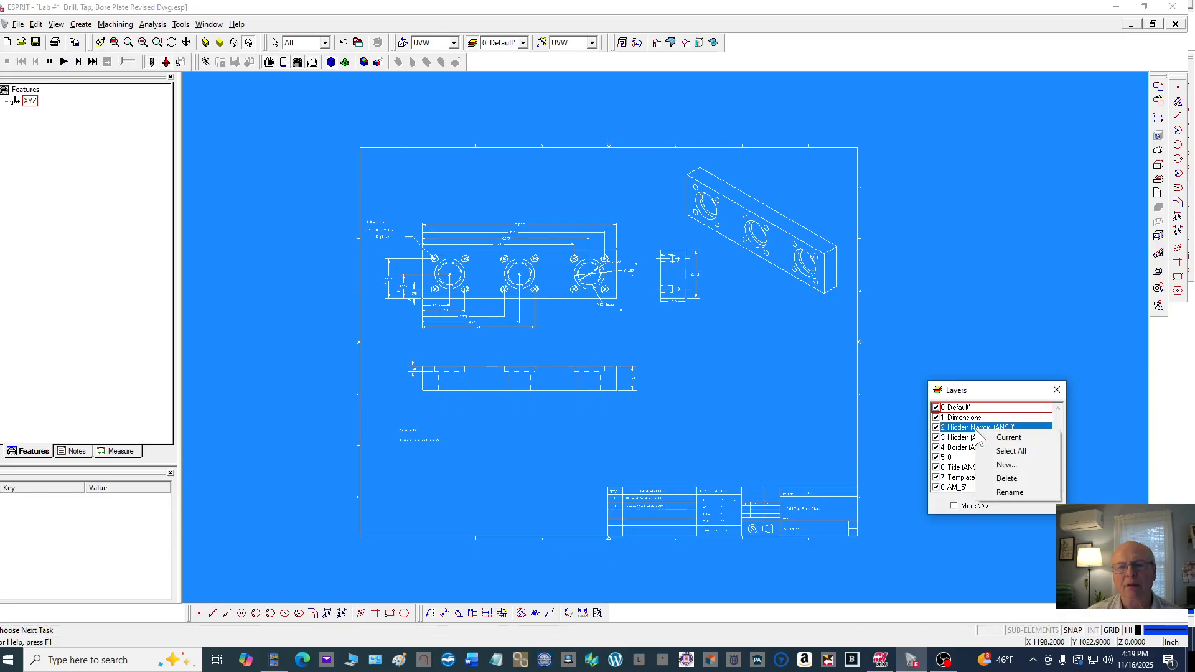
{"action": "left_click", "coordinate": [1010, 492]}
{"action": "left_click_drag", "start_coordinate": [1001, 449], "coordinate": [931, 450]}
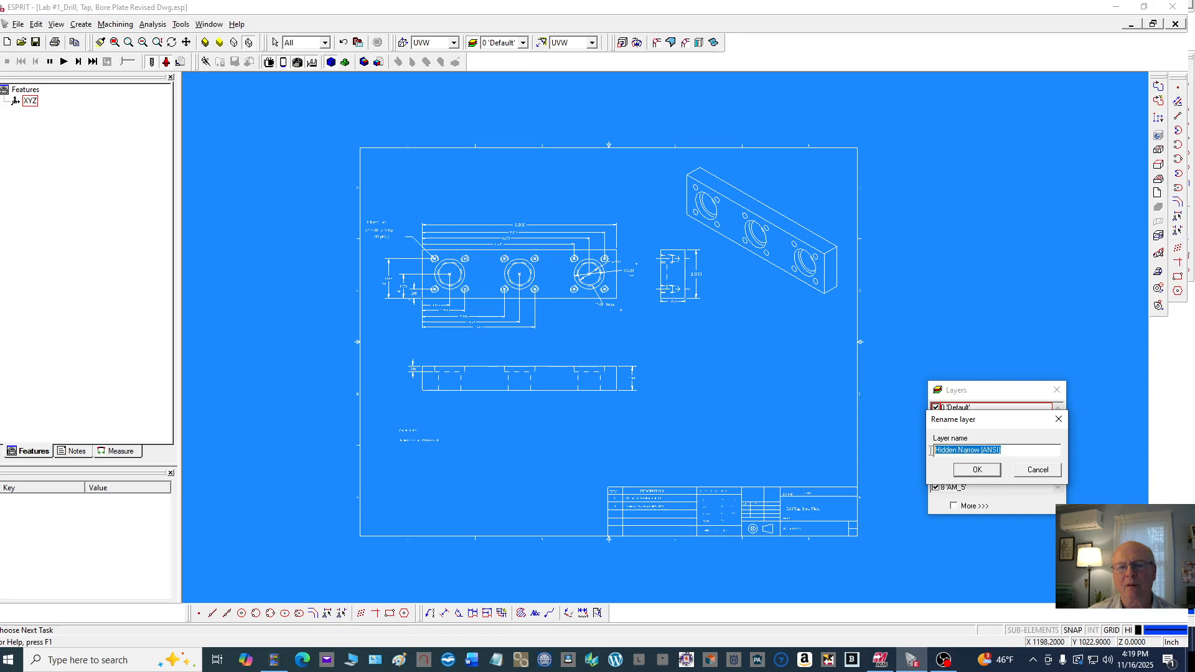
{"action": "type", "text": "Ma"}
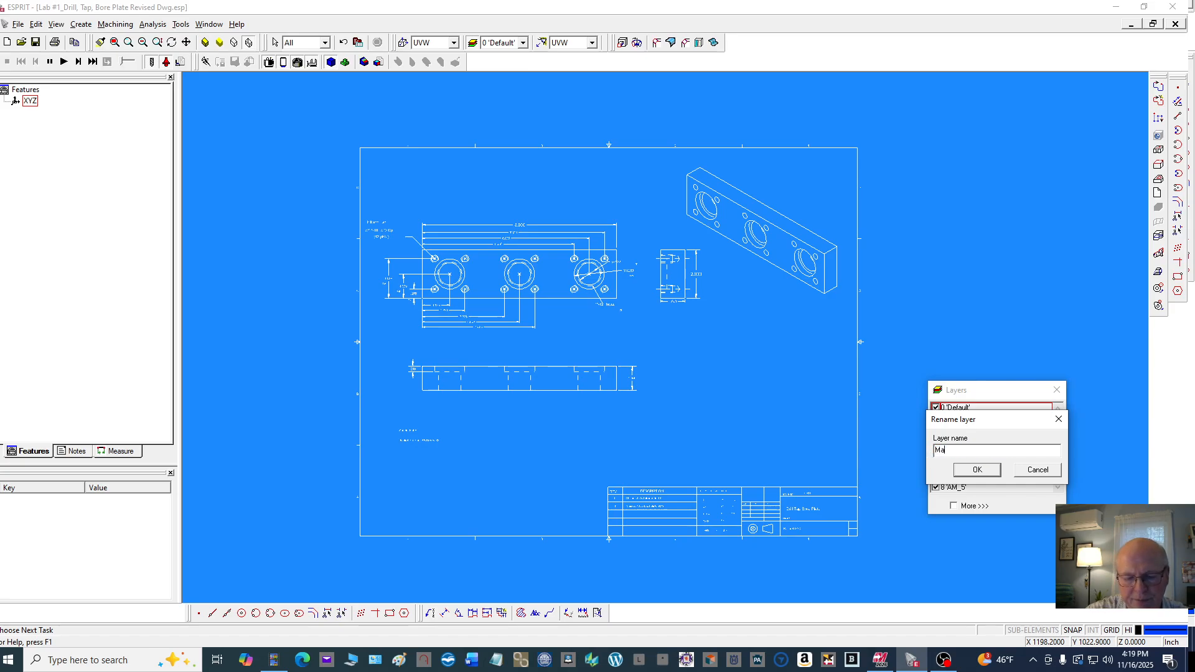
{"action": "type", "text": "ch"}
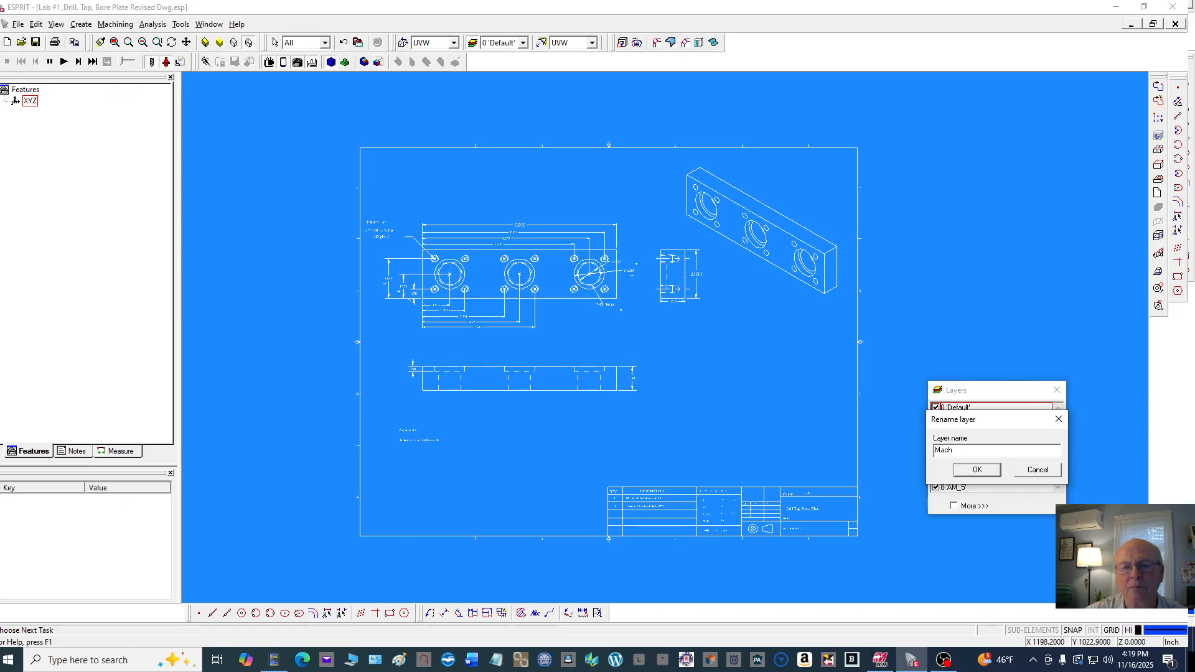
{"action": "left_click", "coordinate": [971, 470]}
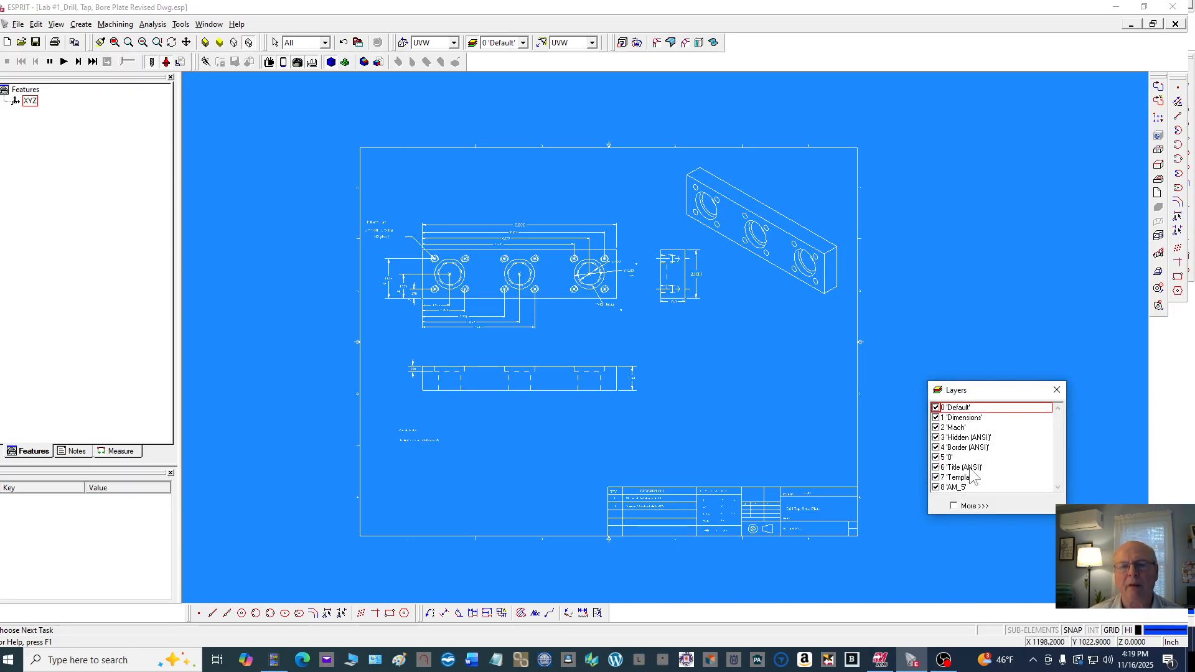
Select layers 3 through 8 together and delete them, confirming the deletion
{"action": "left_click", "coordinate": [963, 439]}
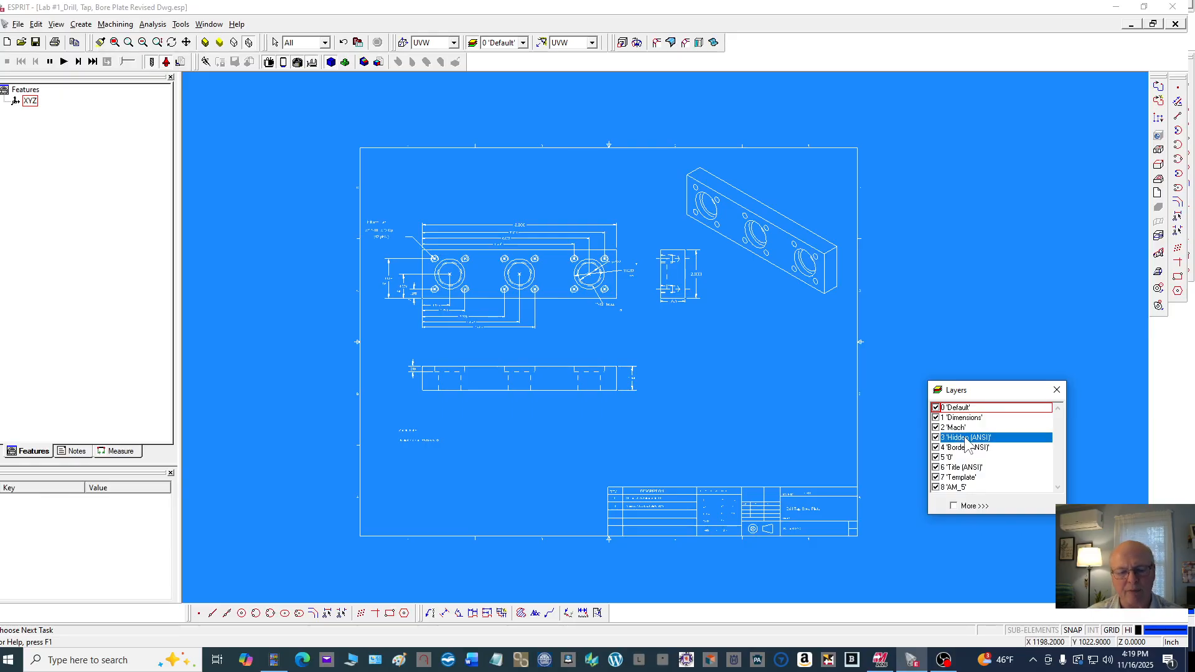
{"action": "left_click_drag", "start_coordinate": [965, 447], "coordinate": [1056, 492]}
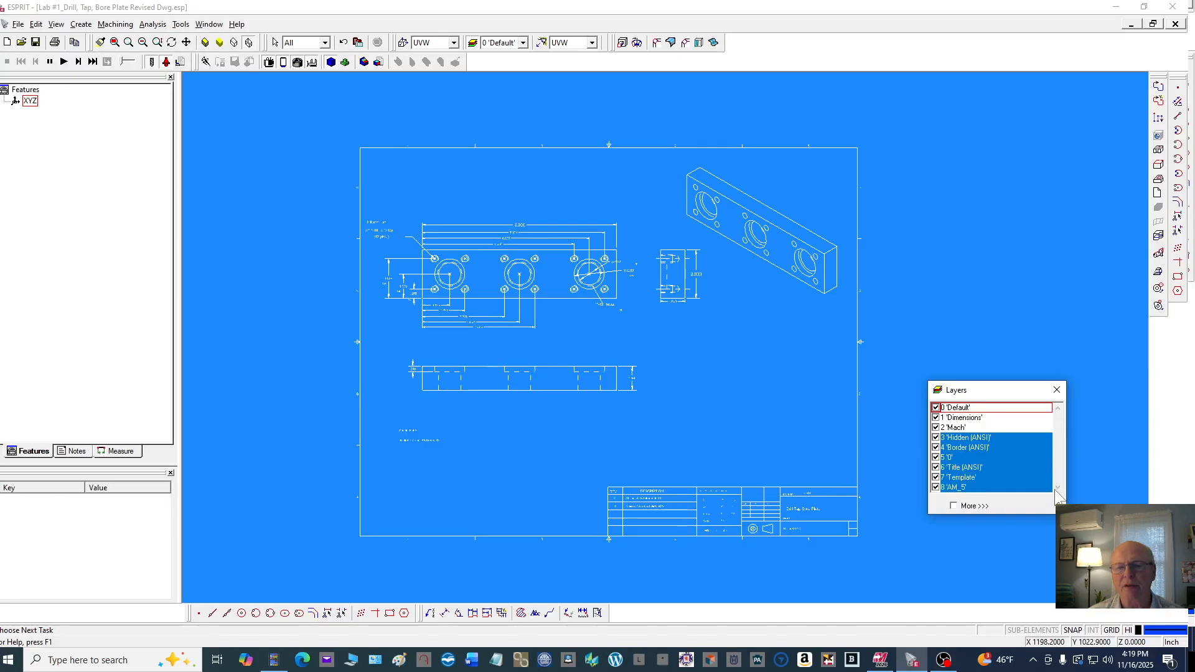
{"action": "right_click", "coordinate": [985, 460]}
{"action": "left_click", "coordinate": [1016, 507]}
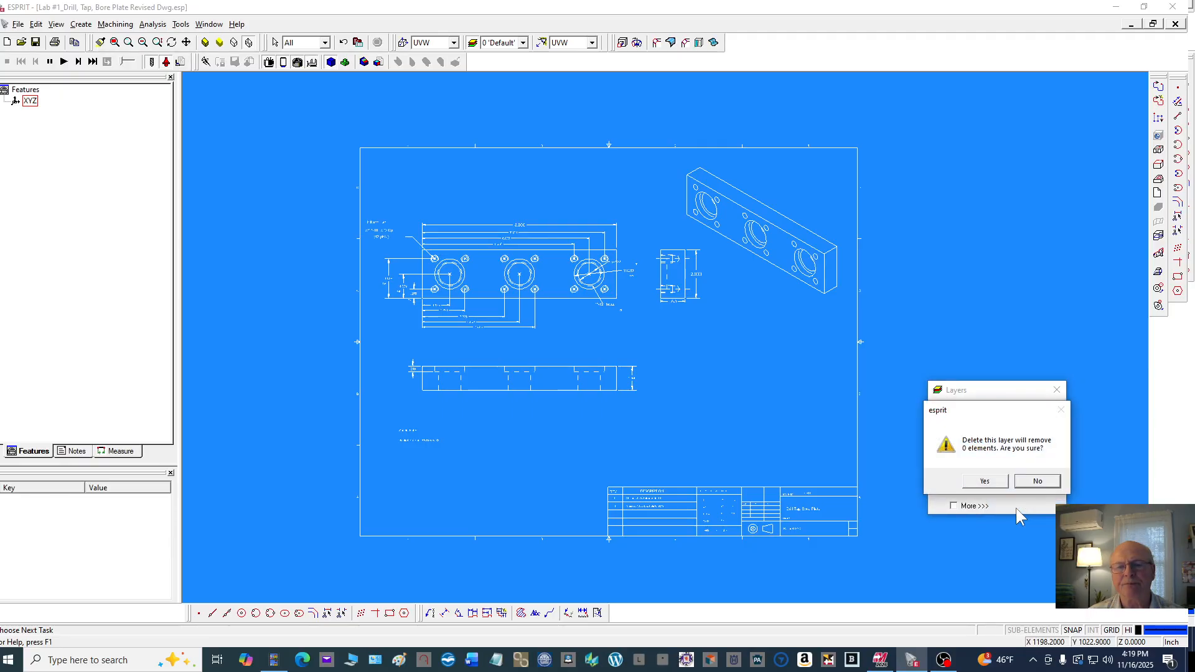
{"action": "left_click", "coordinate": [985, 482]}
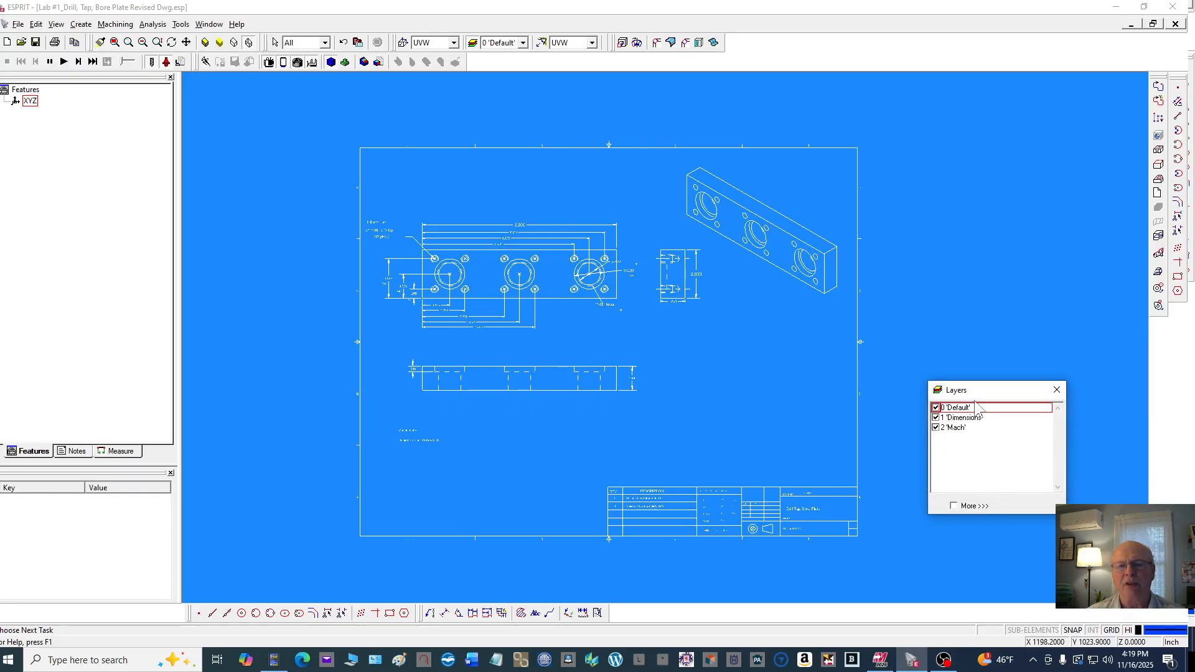
Make Dimensions the current layer and window-select the front view's upper dimensions, hole callouts, Drill and Tap note and left dimensions
{"action": "left_click_drag", "start_coordinate": [993, 397], "coordinate": [1053, 459]}
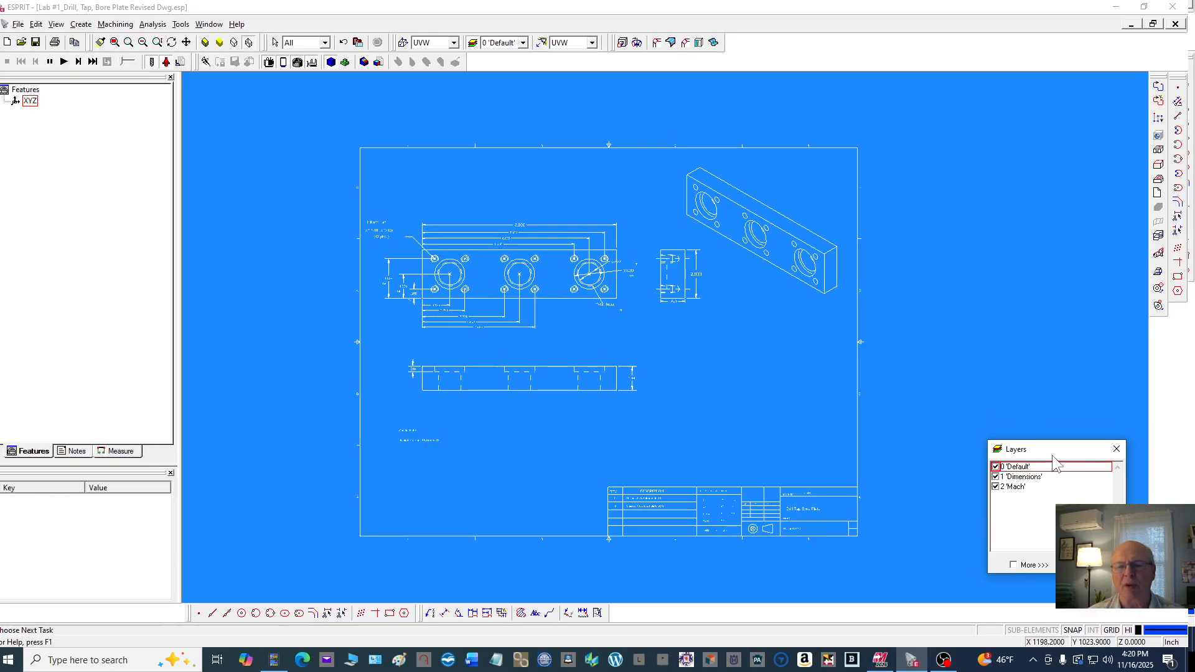
{"action": "left_click", "coordinate": [1023, 477]}
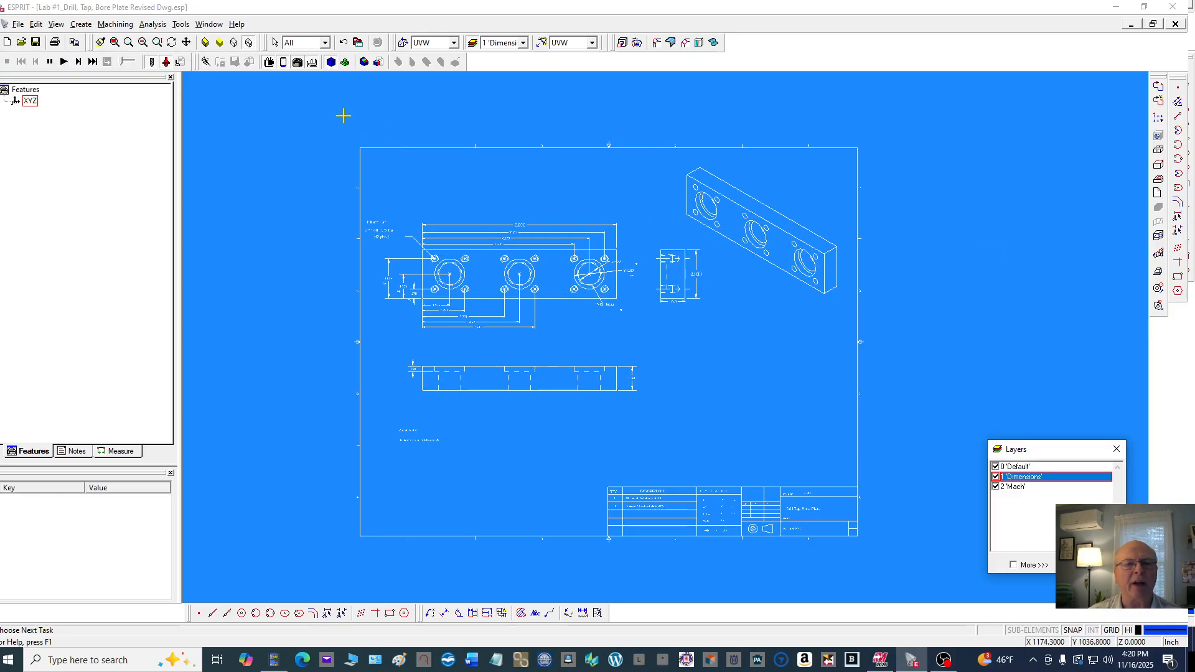
{"action": "scroll", "coordinate": [401, 215], "scroll_direction": "up", "scroll_amount": 2}
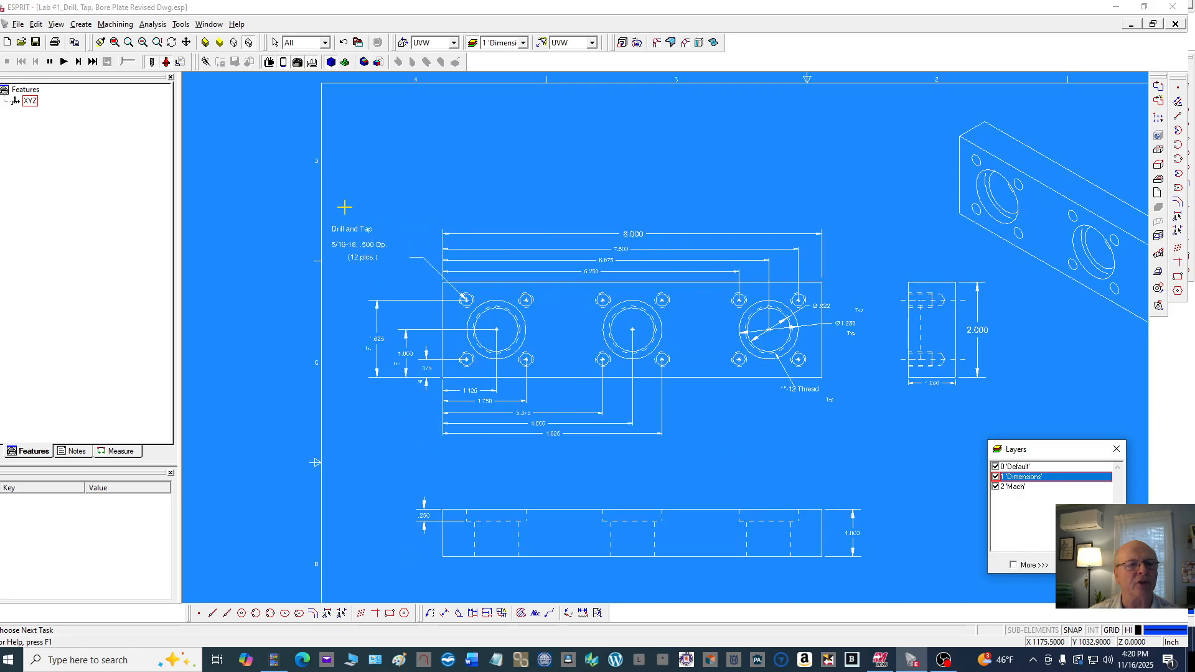
{"action": "left_click", "coordinate": [333, 216]}
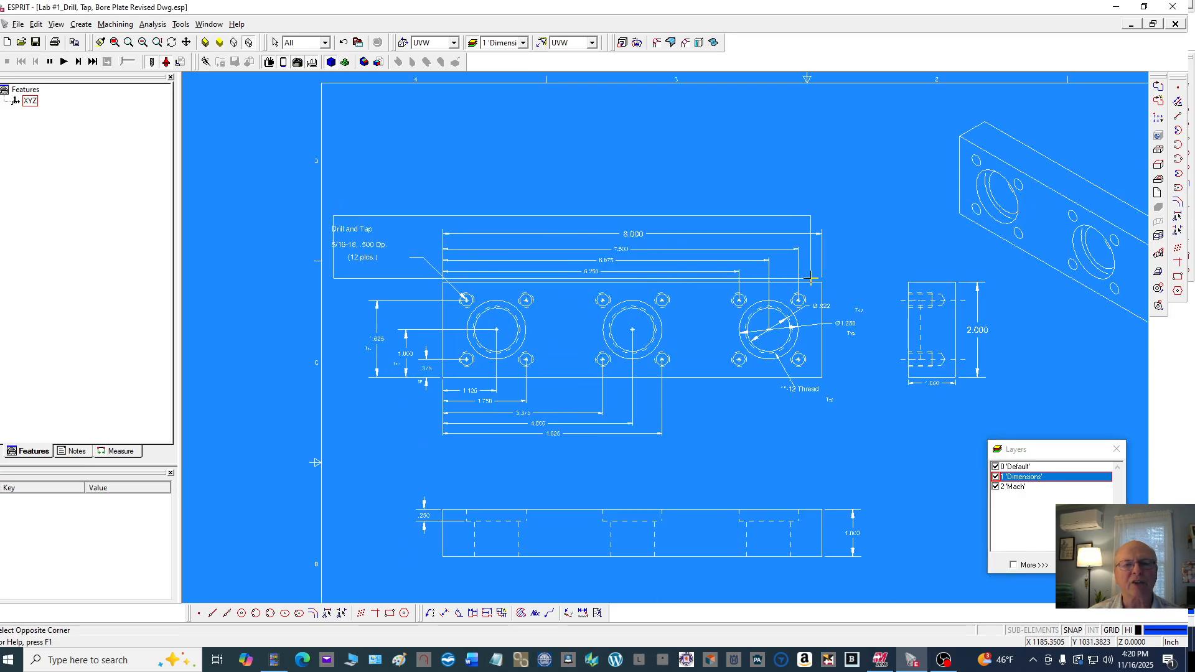
{"action": "left_click", "coordinate": [840, 278]}
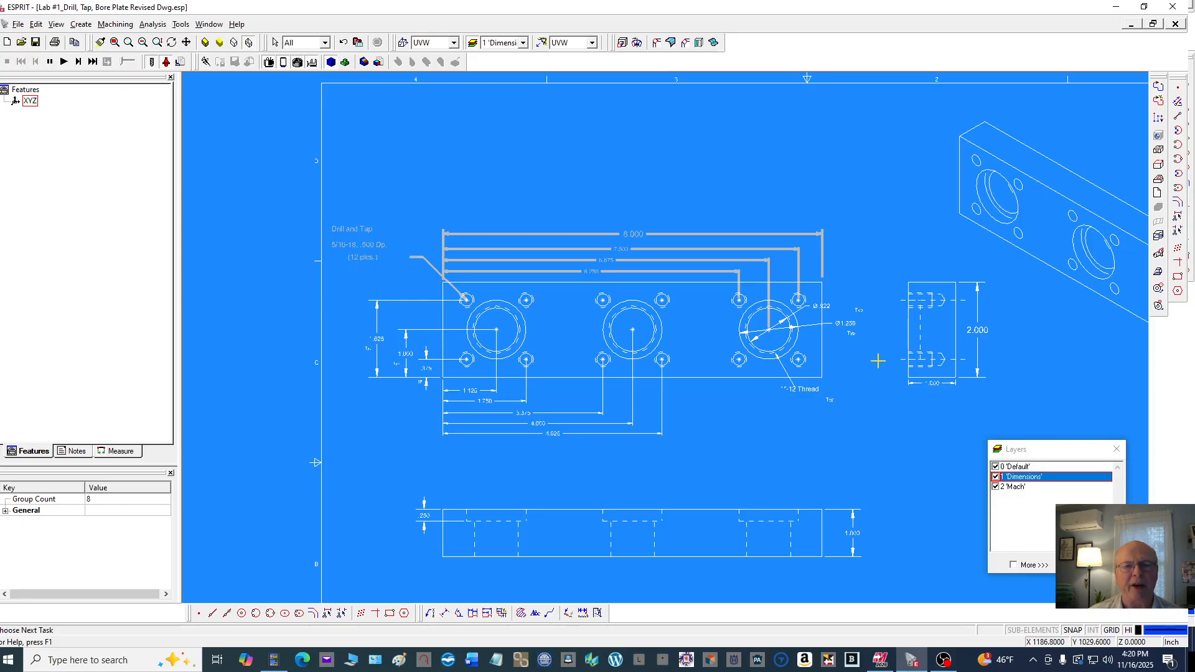
{"action": "left_click", "coordinate": [829, 275]}
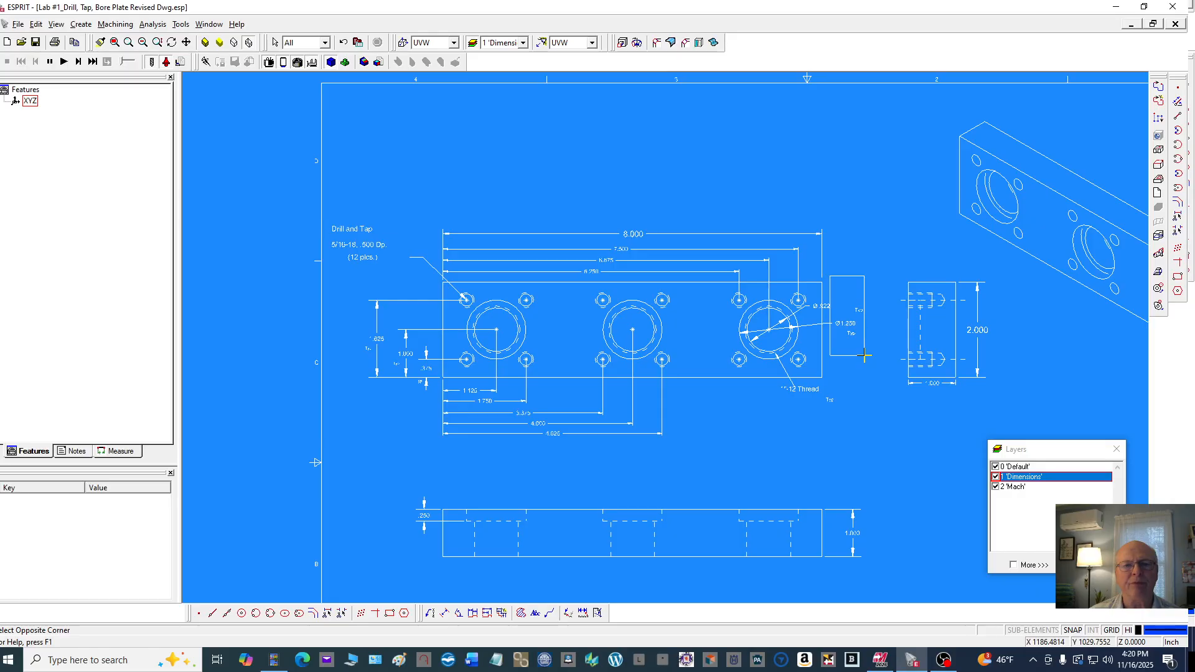
{"action": "left_click", "coordinate": [864, 355]}
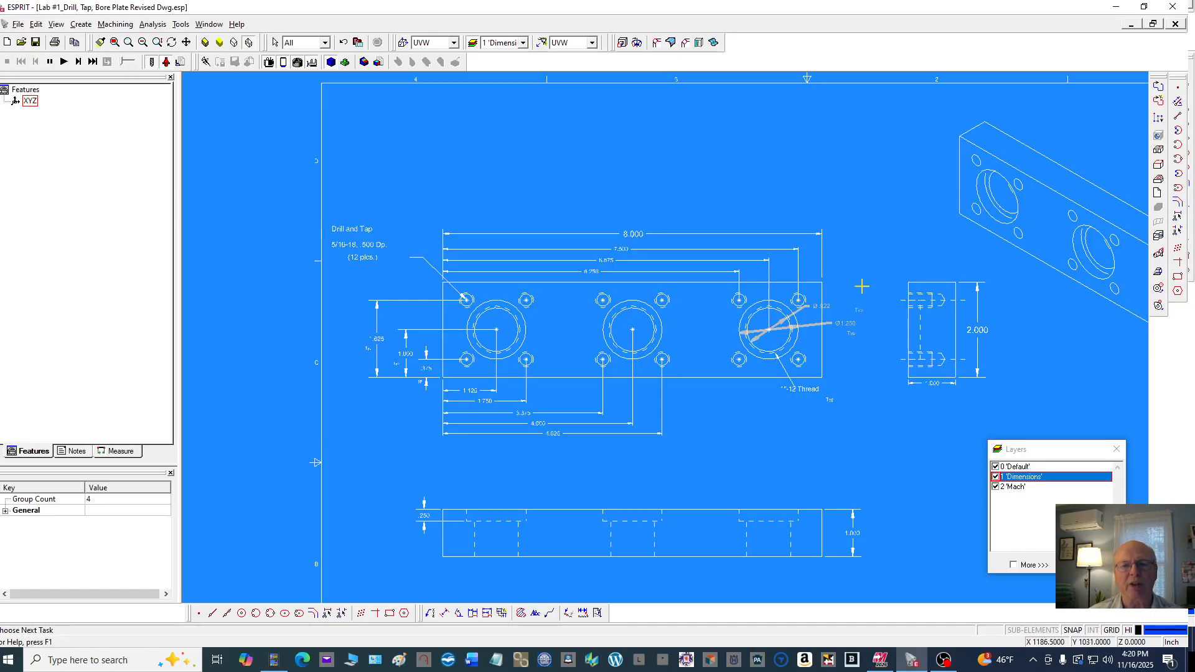
{"action": "left_click", "coordinate": [412, 210]}
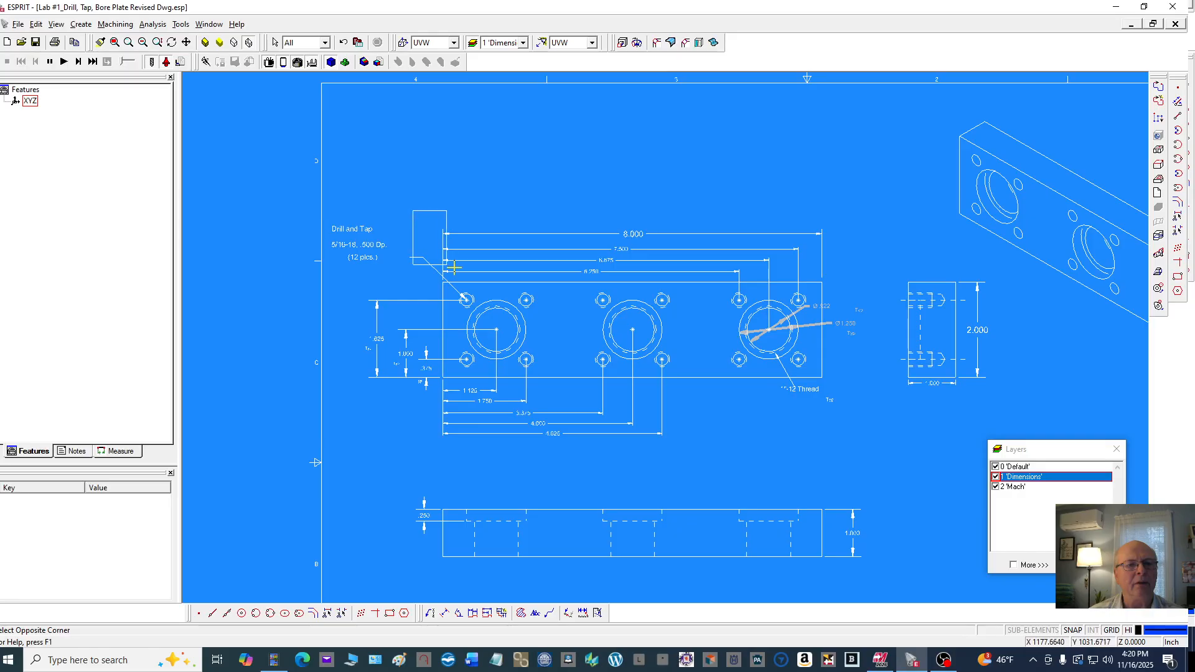
{"action": "left_click", "coordinate": [863, 276]}
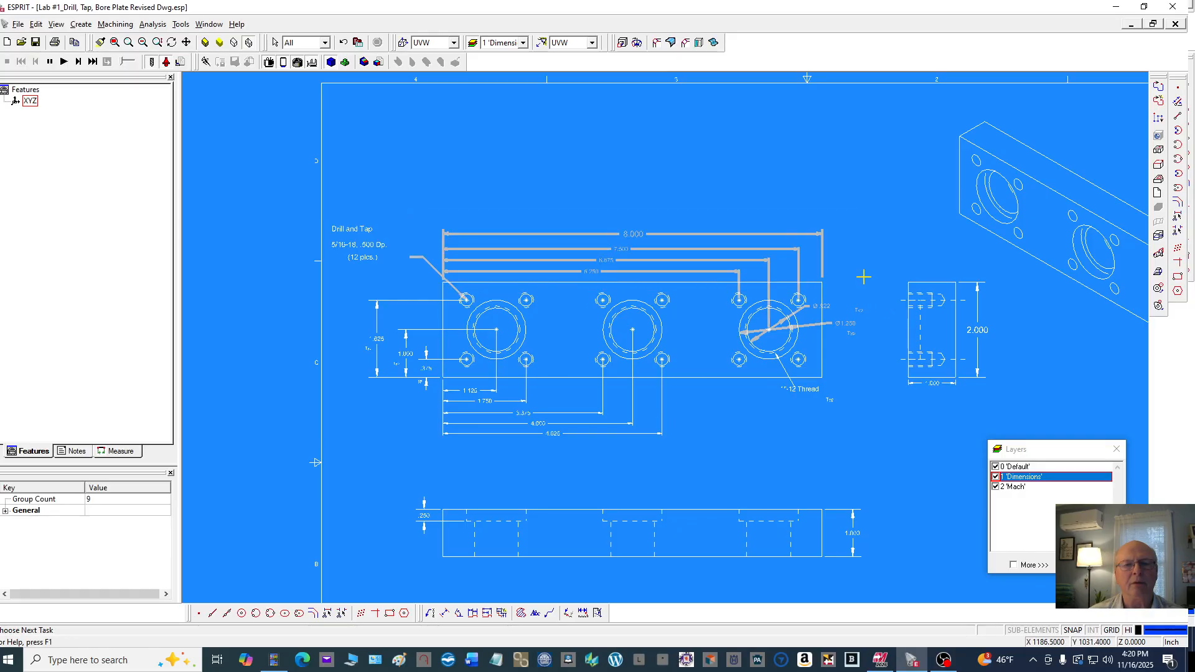
{"action": "left_click", "coordinate": [341, 201], "text": "ctrl"}
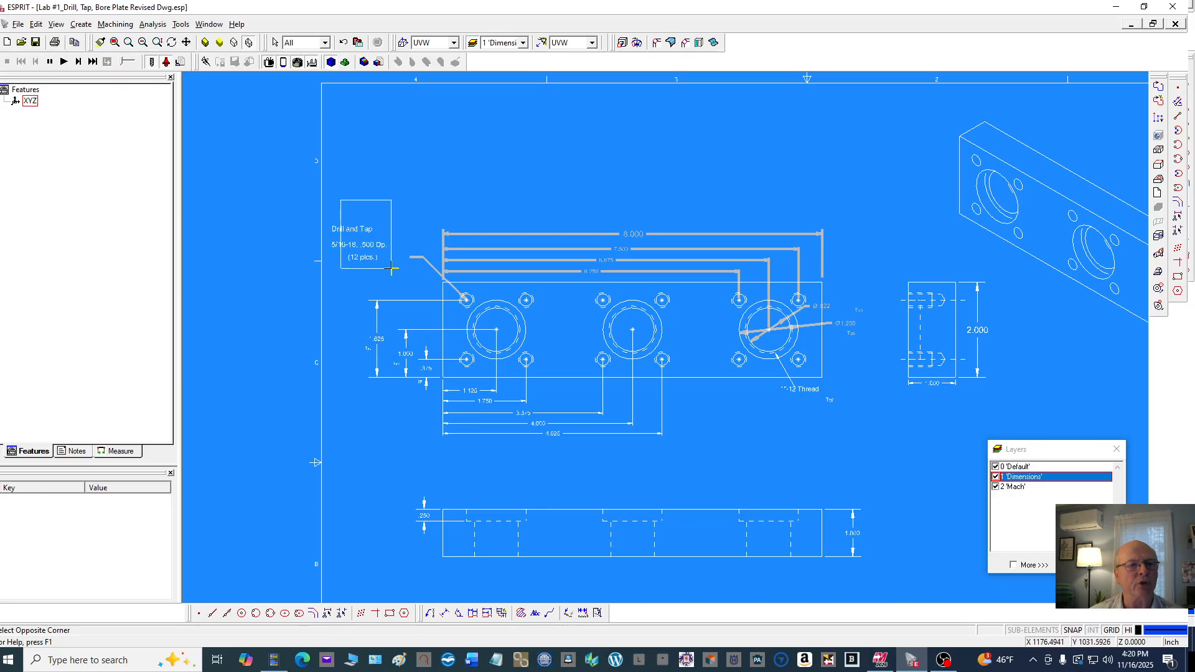
{"action": "left_click", "coordinate": [391, 271], "text": "ctrl"}
{"action": "left_click", "coordinate": [366, 283], "text": "ctrl"}
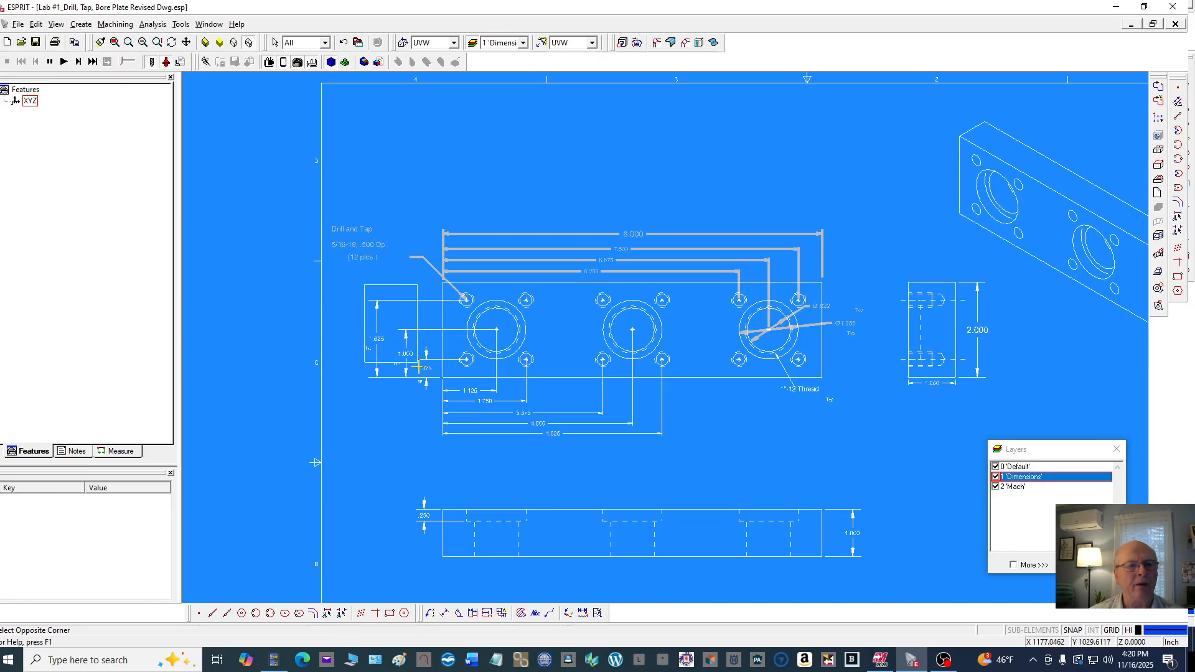
{"action": "left_click", "coordinate": [429, 403], "text": "ctrl"}
Add the front view's lower dimensions and the right-side view's dimensions to the selection with selection windows
{"action": "scroll", "coordinate": [406, 285], "scroll_direction": "down", "scroll_amount": 1}
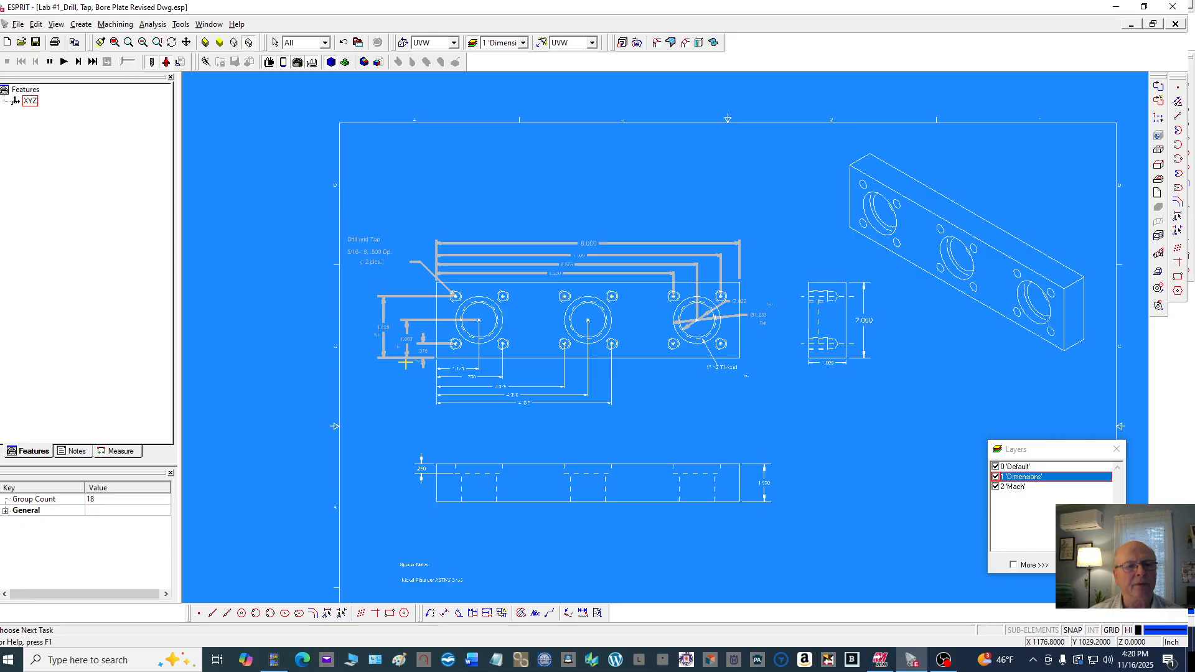
{"action": "left_click", "coordinate": [425, 365], "text": "ctrl"}
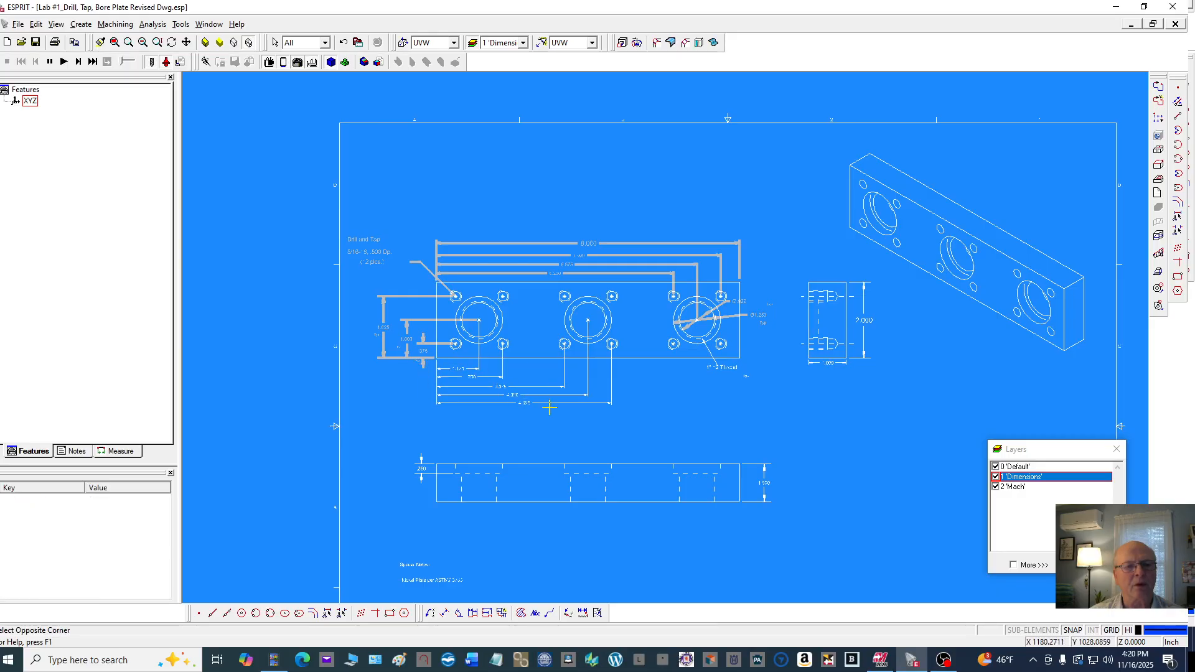
{"action": "left_click", "coordinate": [636, 429], "text": "ctrl"}
{"action": "scroll", "coordinate": [722, 380], "scroll_direction": "up", "scroll_amount": 4}
{"action": "left_click_drag", "start_coordinate": [675, 353], "coordinate": [793, 403], "text": "ctrl"}
{"action": "scroll", "coordinate": [755, 280], "scroll_direction": "down", "scroll_amount": 3}
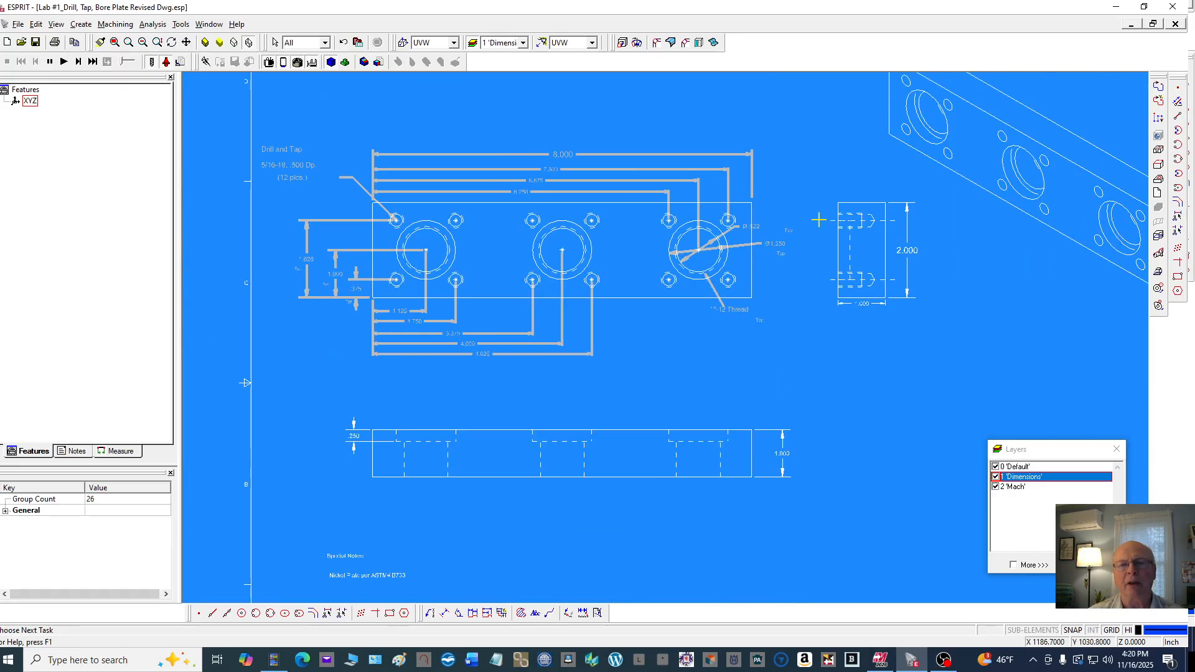
{"action": "left_click_drag", "start_coordinate": [908, 183], "coordinate": [930, 327], "text": "ctrl"}
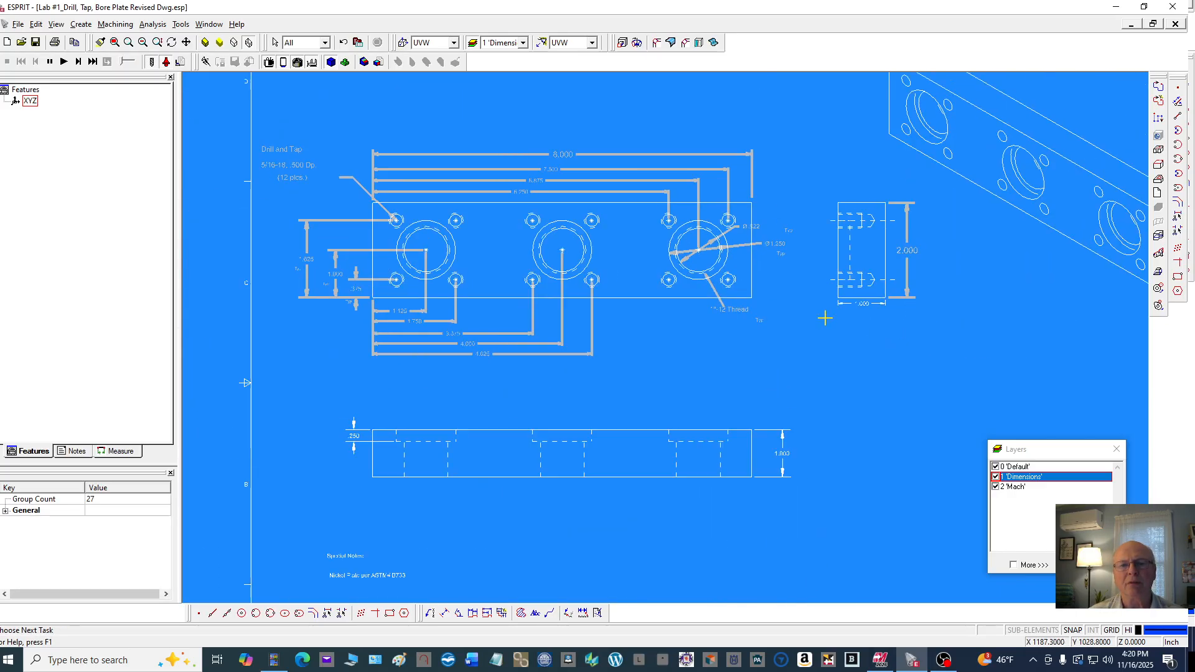
{"action": "left_click_drag", "start_coordinate": [821, 305], "coordinate": [901, 322], "text": "ctrl"}
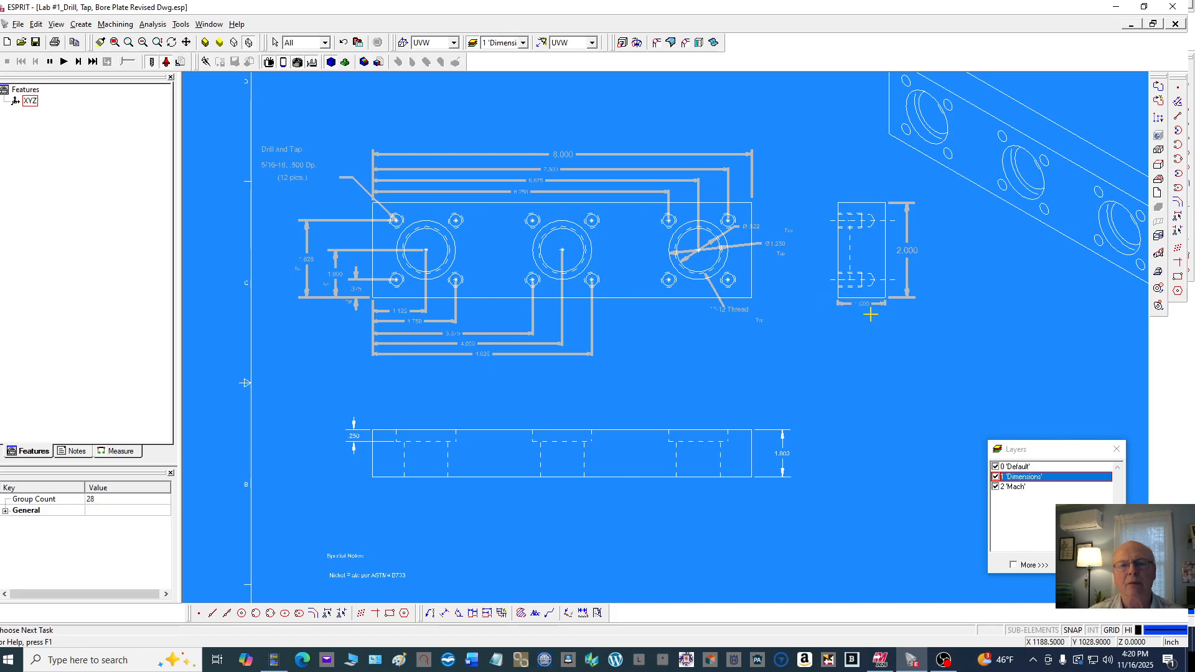
Add the bottom view's .250 and 1.000 dimensions and the title block to the selection
{"action": "scroll", "coordinate": [340, 468], "scroll_direction": "down", "scroll_amount": 2}
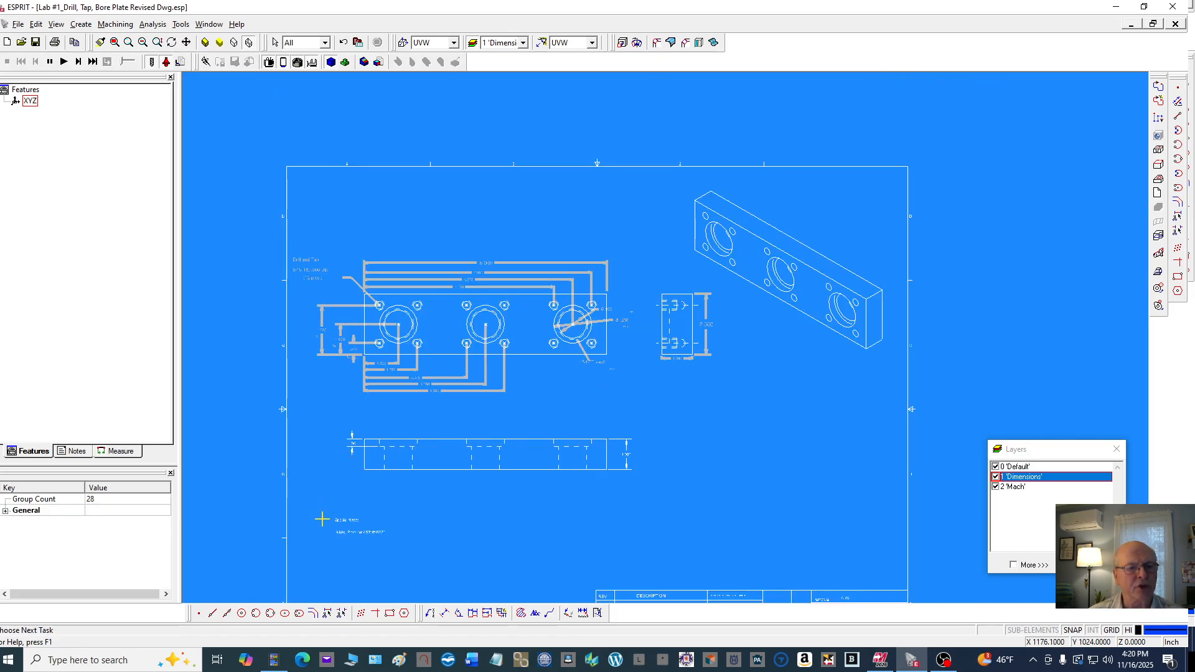
{"action": "scroll", "coordinate": [352, 439], "scroll_direction": "up", "scroll_amount": 2}
{"action": "left_click", "coordinate": [352, 439]}
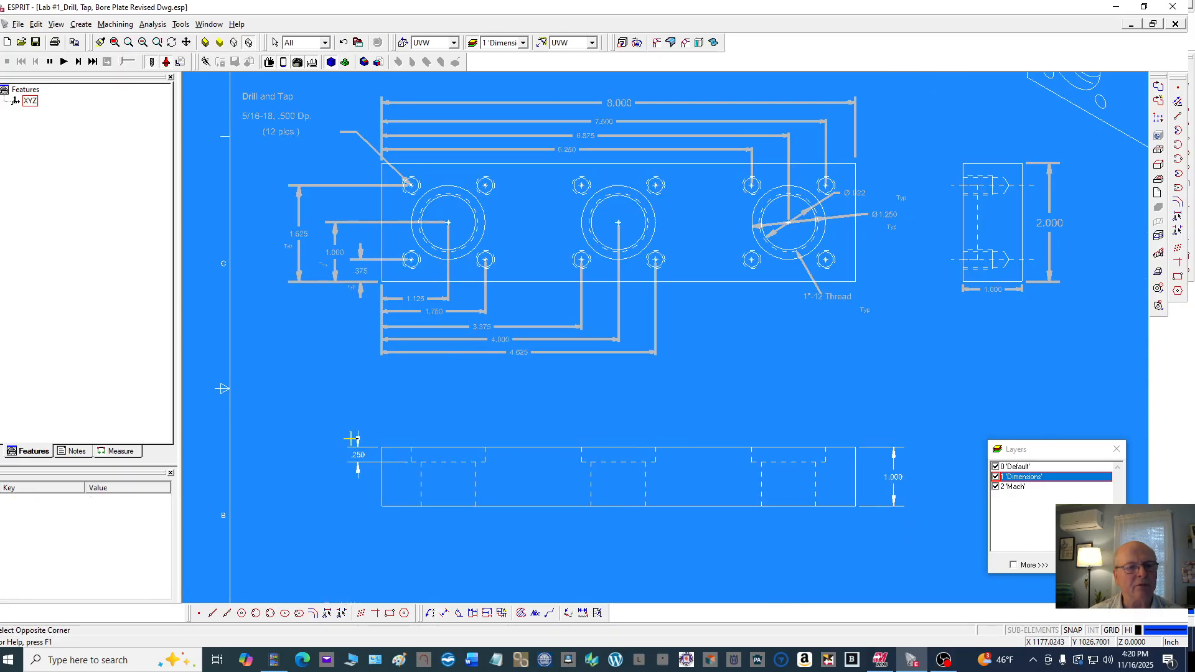
{"action": "left_click_drag", "start_coordinate": [351, 438], "coordinate": [365, 461], "text": "ctrl"}
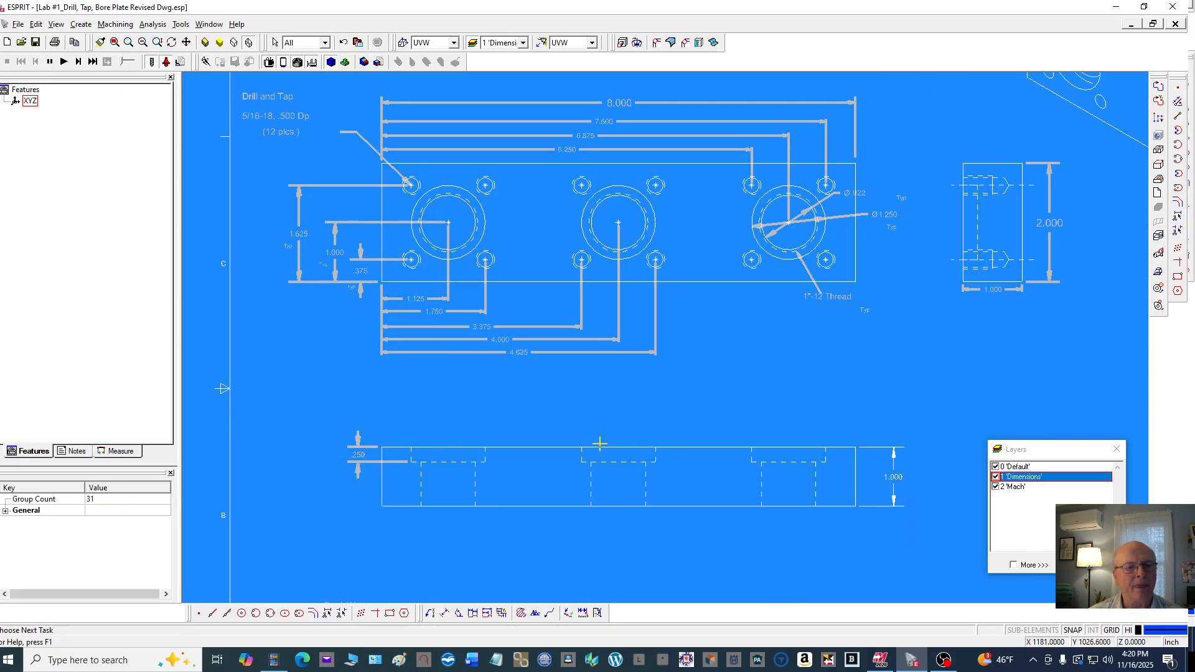
{"action": "left_click", "coordinate": [880, 446], "text": "ctrl"}
{"action": "scroll", "coordinate": [697, 323], "scroll_direction": "down", "scroll_amount": 2}
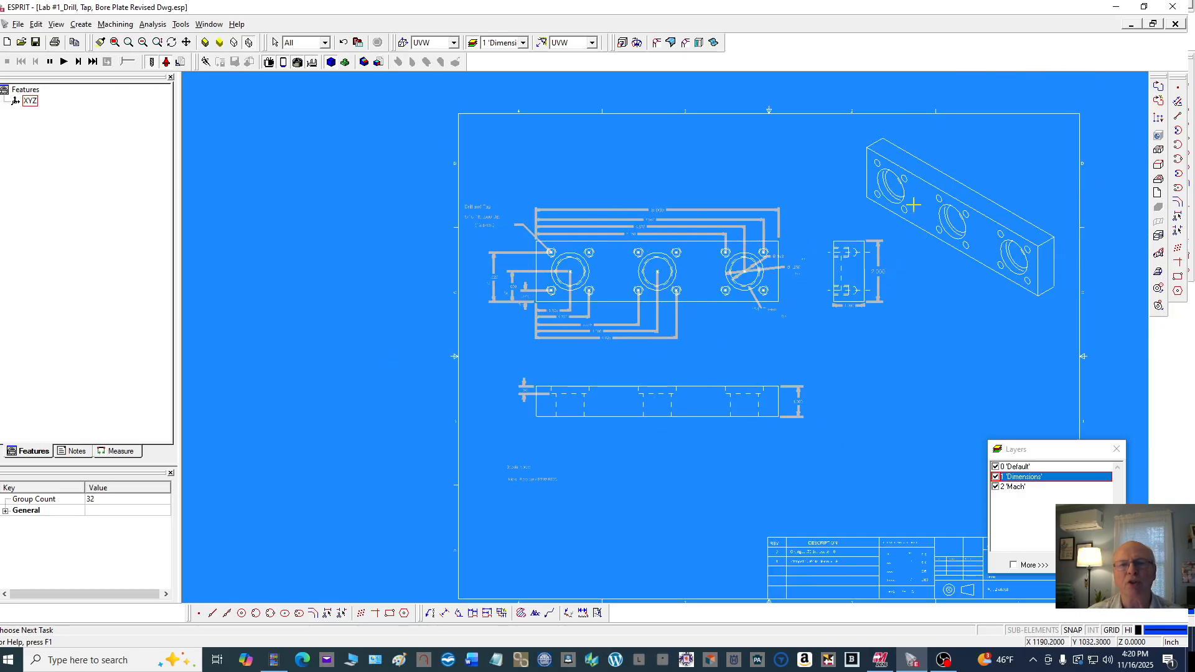
{"action": "scroll", "coordinate": [731, 358], "scroll_direction": "down", "scroll_amount": 3}
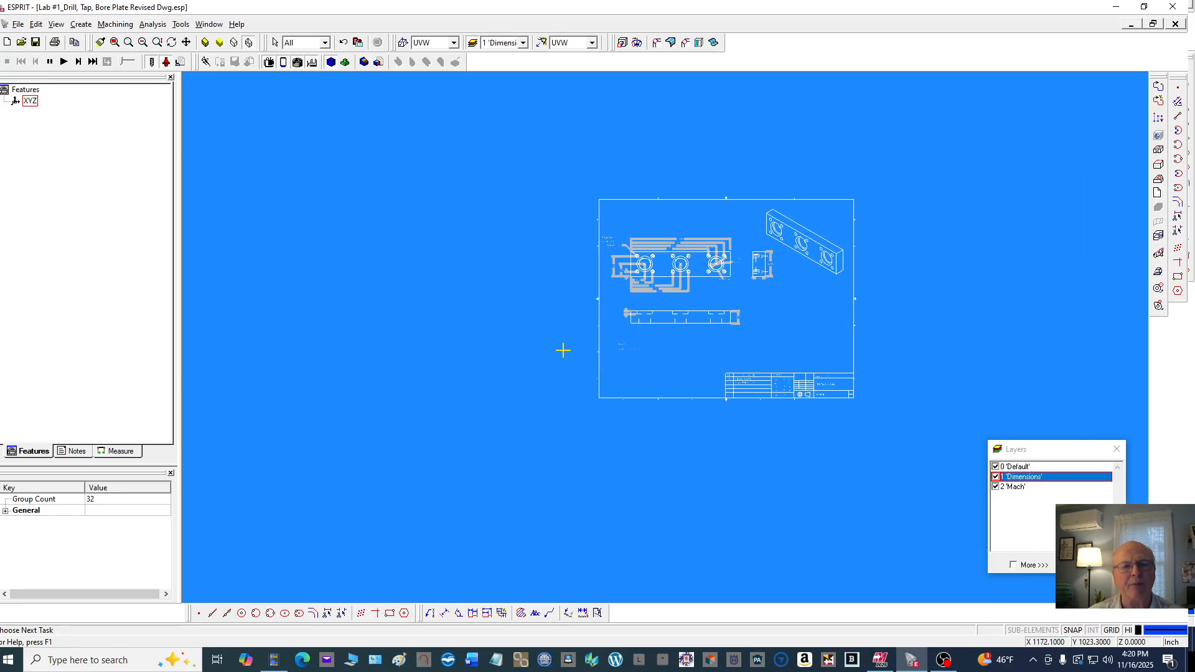
{"action": "left_click_drag", "start_coordinate": [565, 364], "coordinate": [900, 429]}
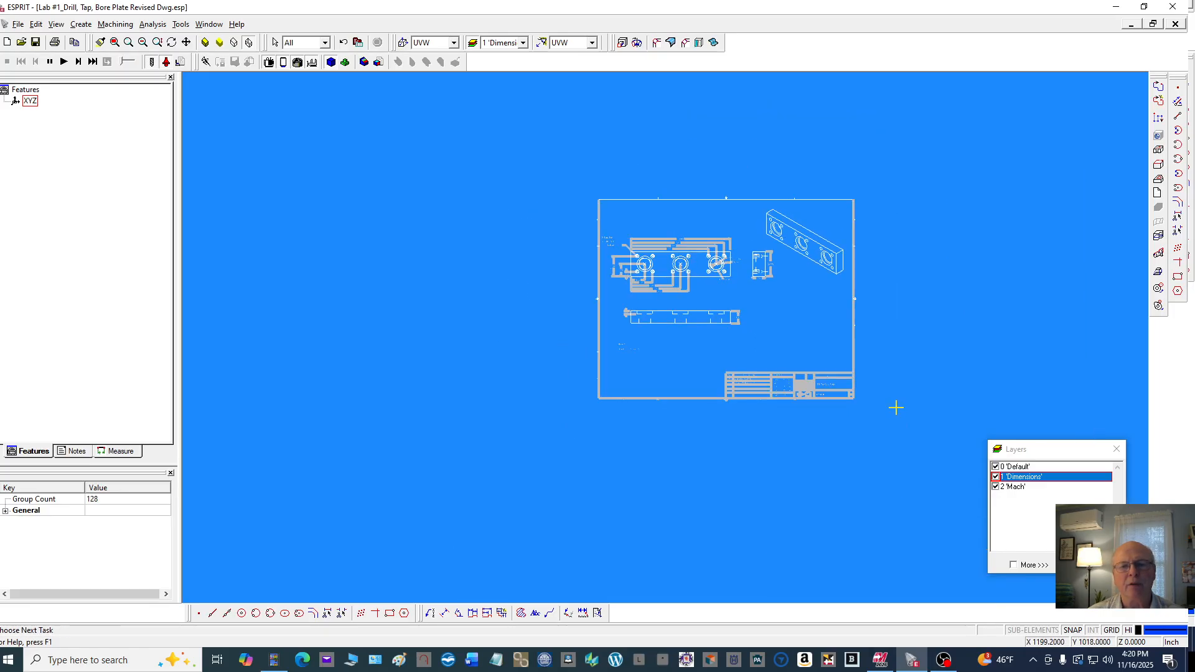
Add the drawing border's right, top and left edges to the selection with selection windows
{"action": "scroll", "coordinate": [877, 217], "scroll_direction": "up", "scroll_amount": 3}
{"action": "scroll", "coordinate": [876, 217], "scroll_direction": "up", "scroll_amount": 1}
{"action": "left_click", "coordinate": [815, 160]}
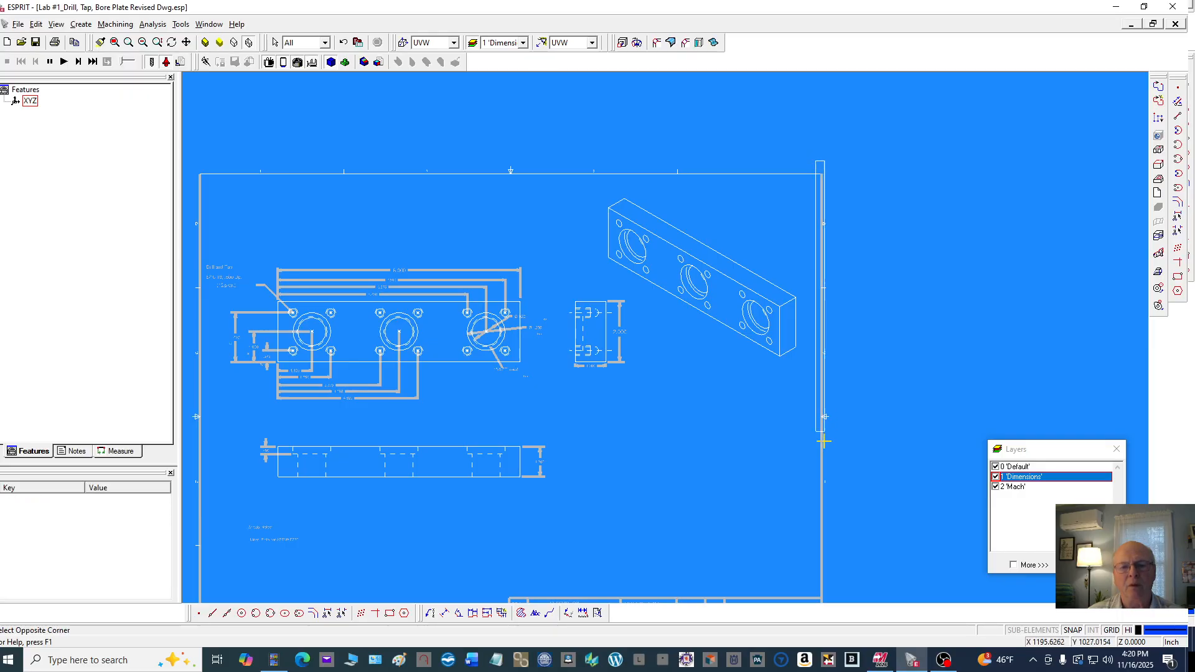
{"action": "left_click", "coordinate": [833, 595]}
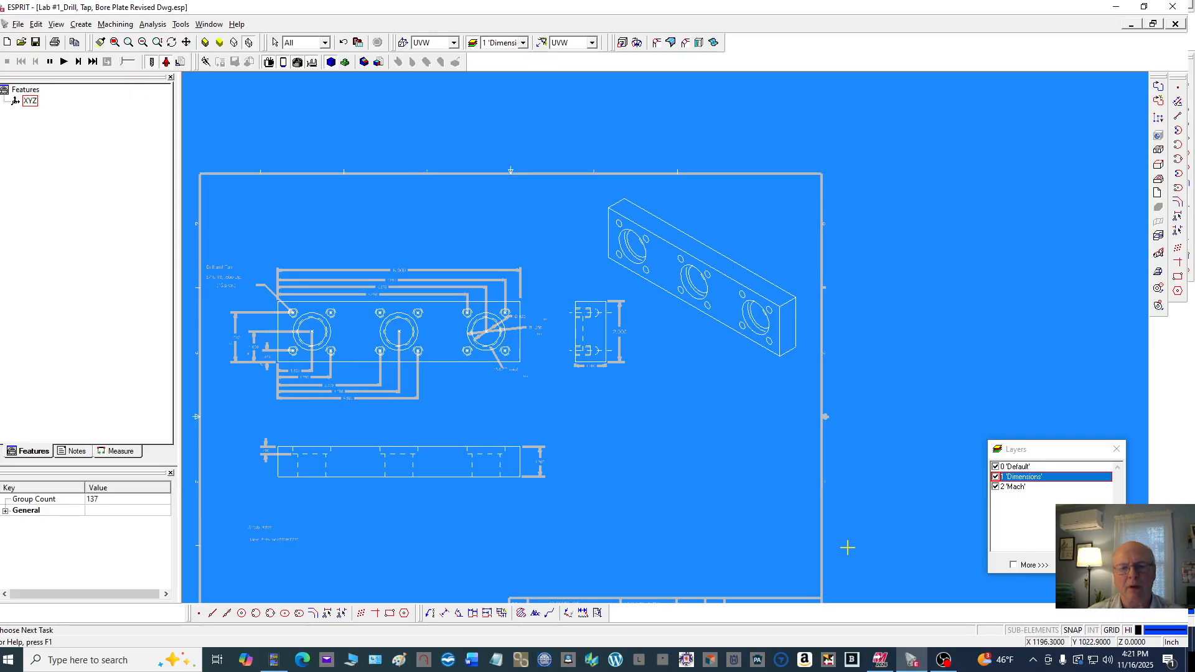
{"action": "scroll", "coordinate": [861, 420], "scroll_direction": "down", "scroll_amount": 2}
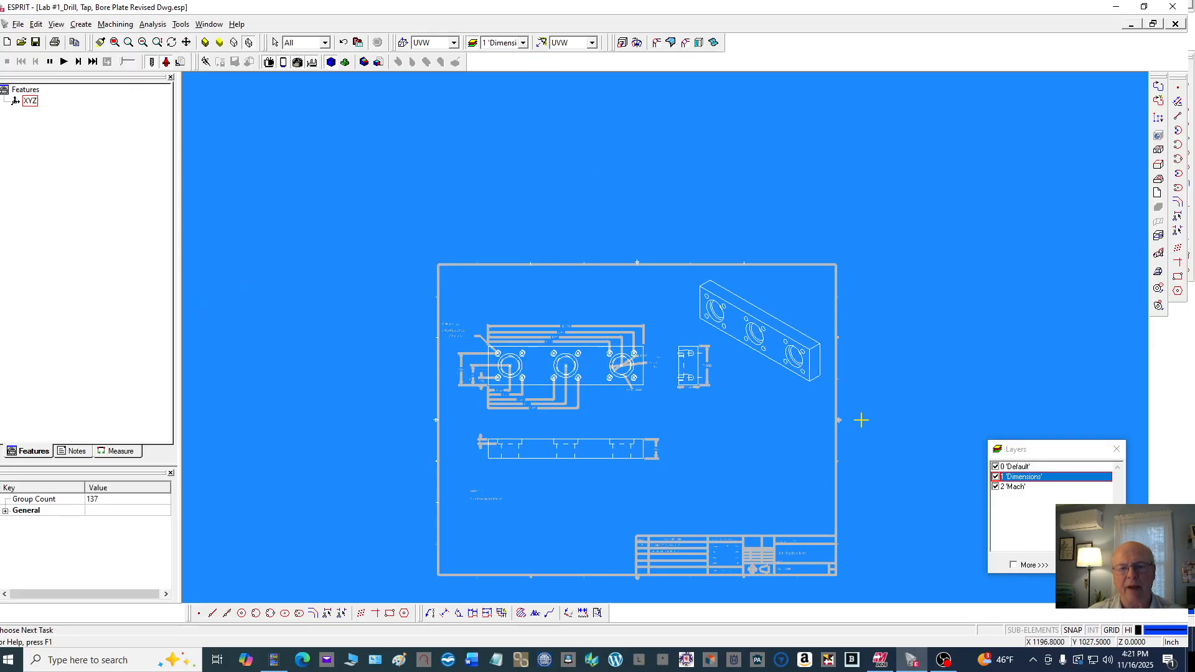
{"action": "left_click", "coordinate": [829, 504]}
{"action": "left_click", "coordinate": [844, 583]}
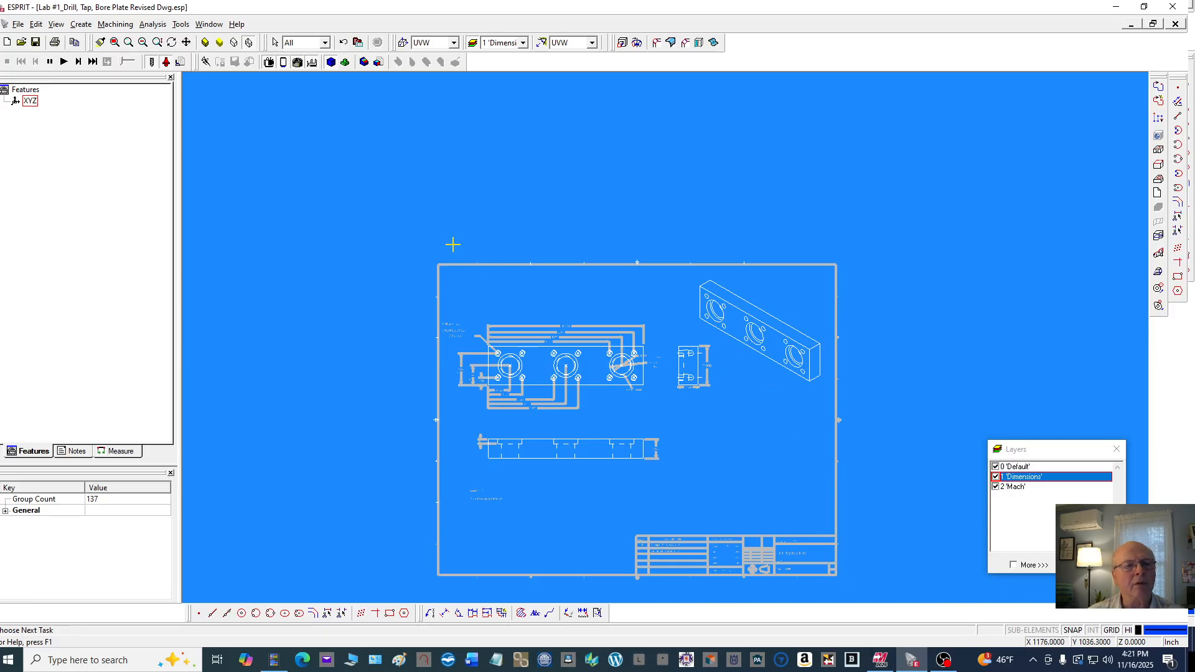
{"action": "left_click", "coordinate": [418, 246]}
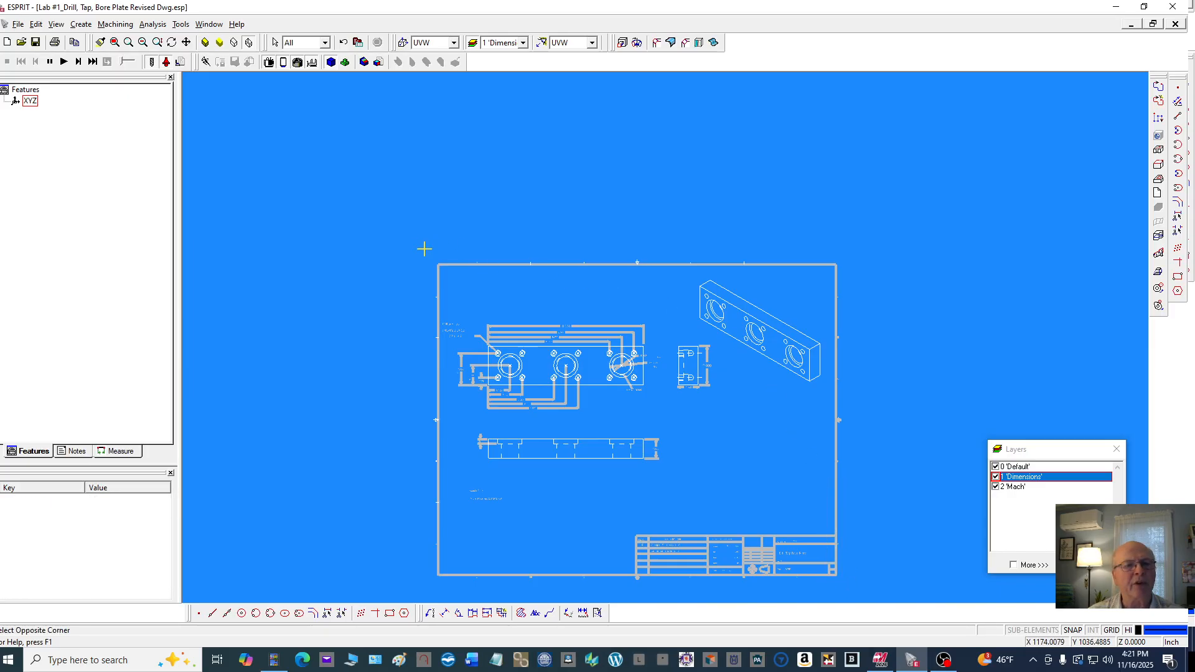
{"action": "left_click", "coordinate": [842, 269]}
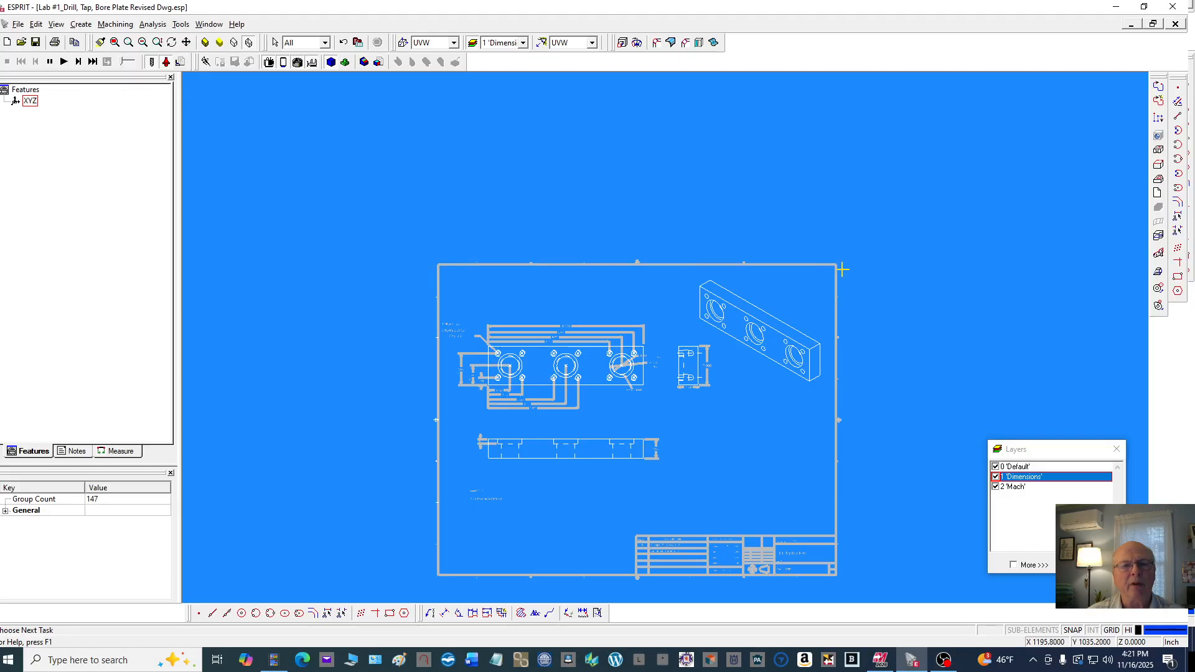
{"action": "left_click", "coordinate": [417, 255]}
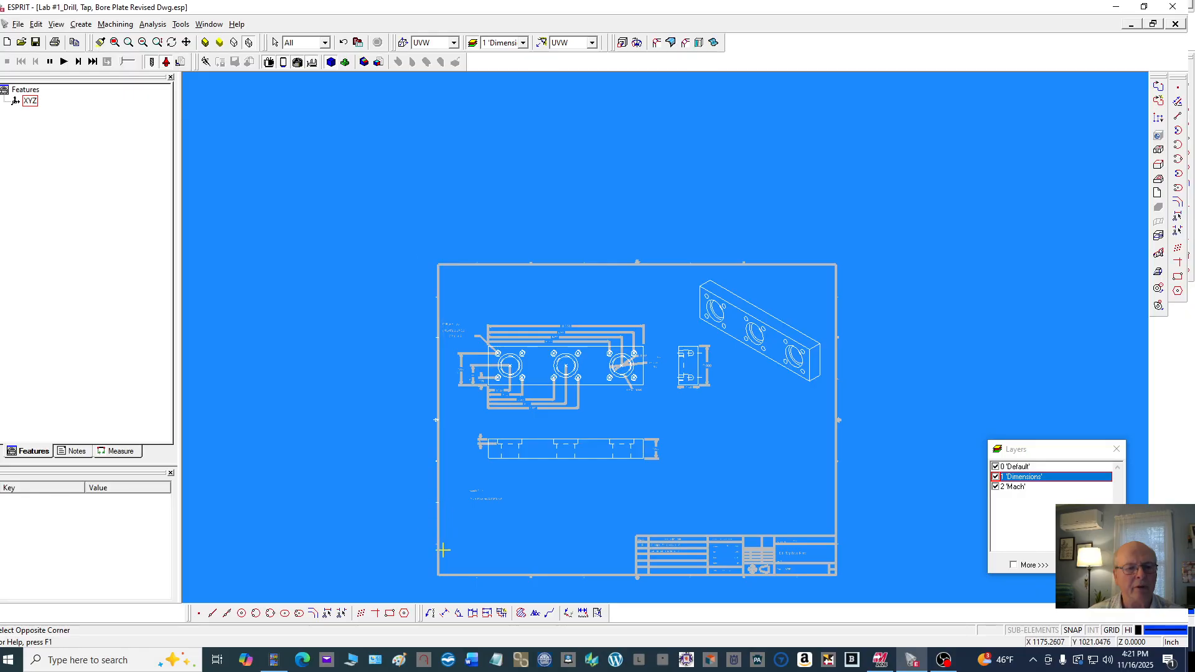
{"action": "left_click", "coordinate": [440, 583]}
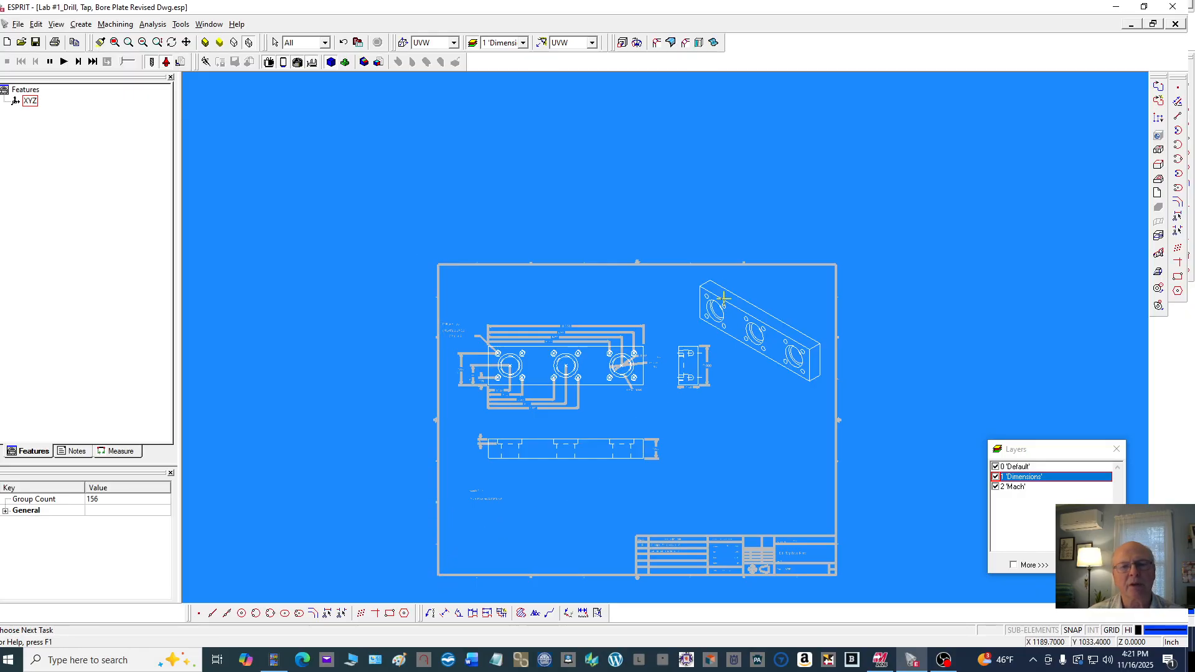
Add the isometric view of the plate to the selection with two selection windows
{"action": "left_click", "coordinate": [693, 280]}
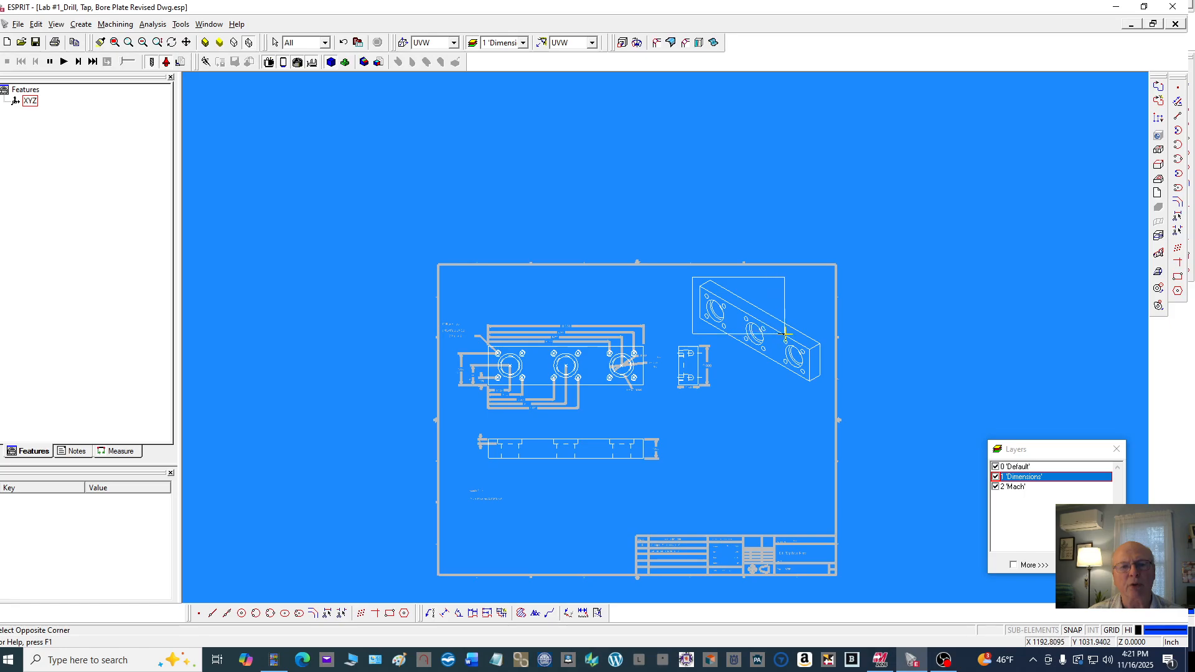
{"action": "left_click", "coordinate": [807, 336]}
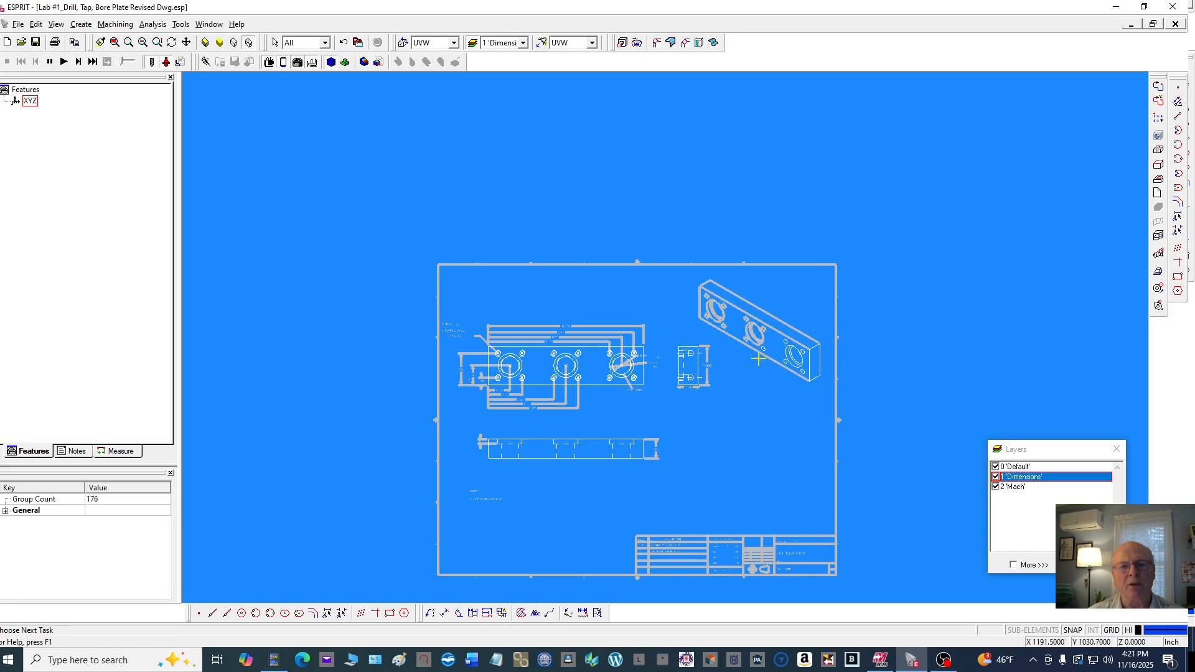
{"action": "scroll", "coordinate": [758, 359], "scroll_direction": "up", "scroll_amount": 2}
{"action": "left_click", "coordinate": [764, 265]}
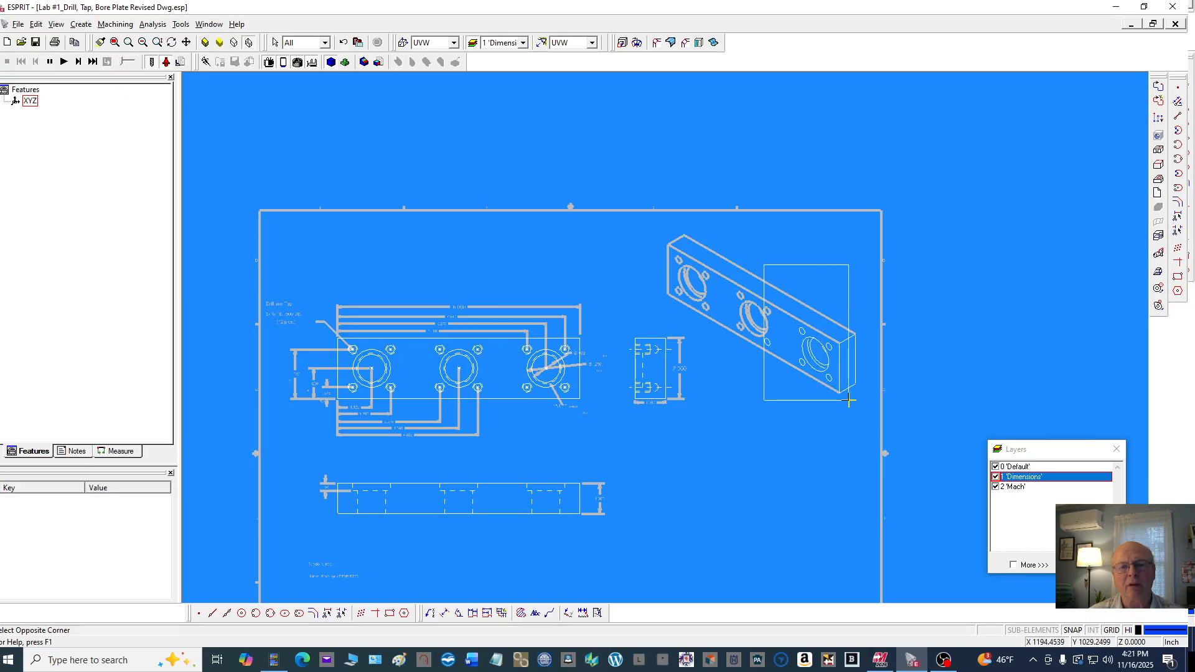
{"action": "left_click", "coordinate": [867, 406]}
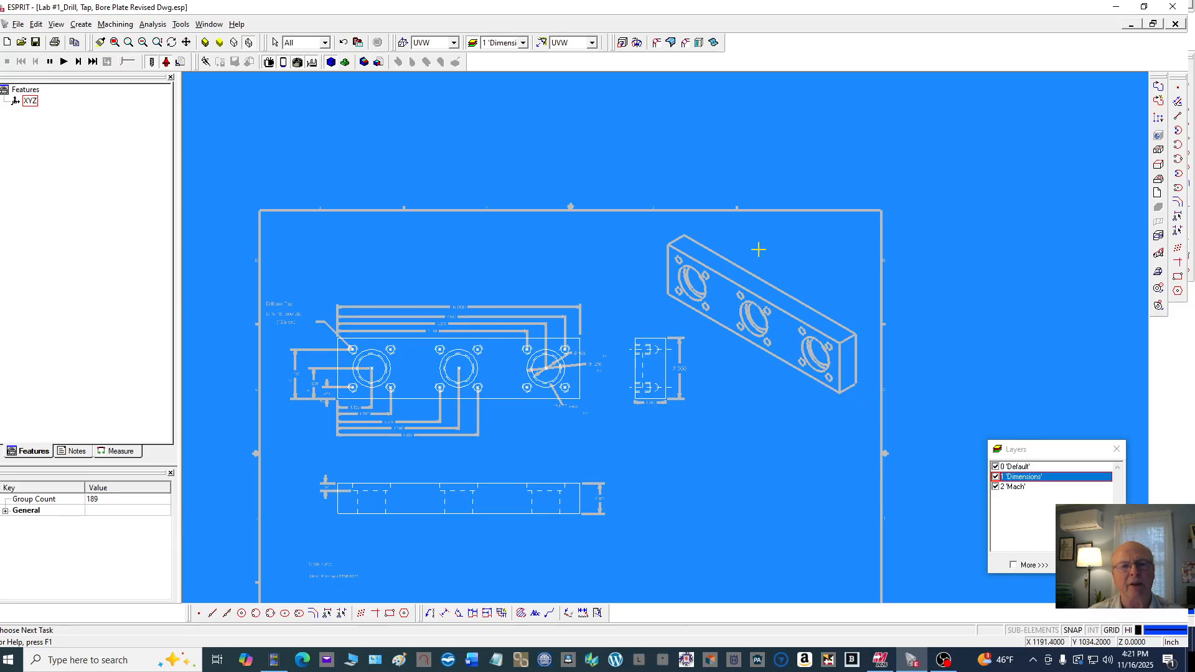
Move all selected entities to the Dimensions layer using the Move - Attribute operation, then clear the selection
{"action": "scroll", "coordinate": [773, 241], "scroll_direction": "down", "scroll_amount": 3}
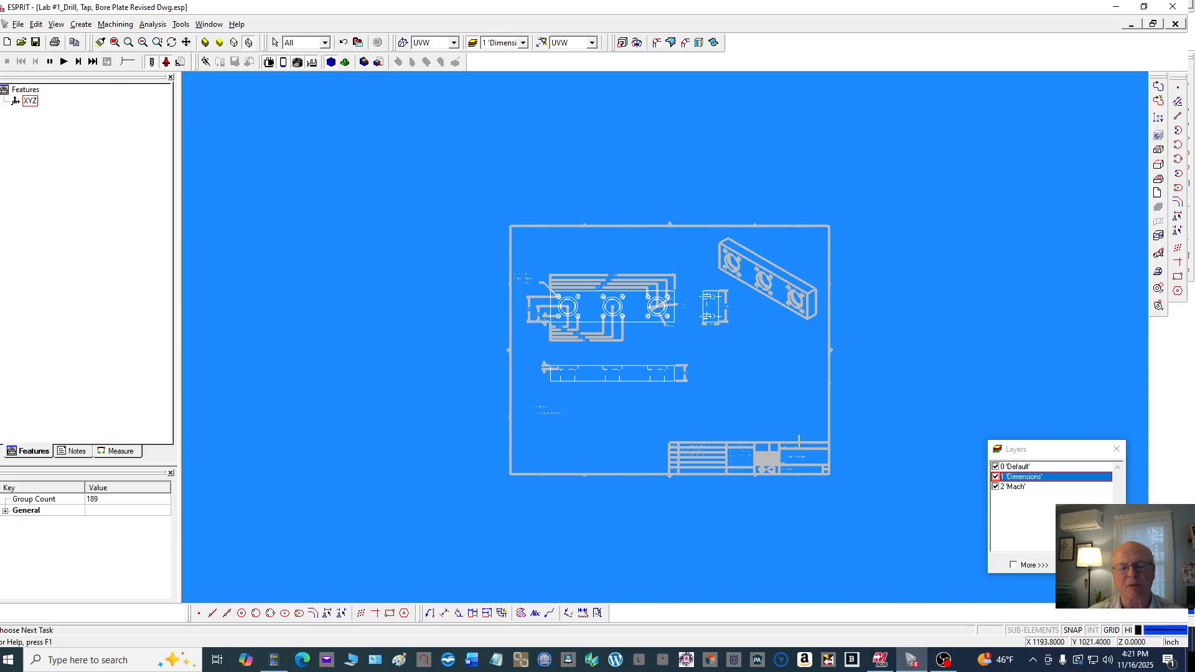
{"action": "scroll", "coordinate": [766, 415], "scroll_direction": "up", "scroll_amount": 2}
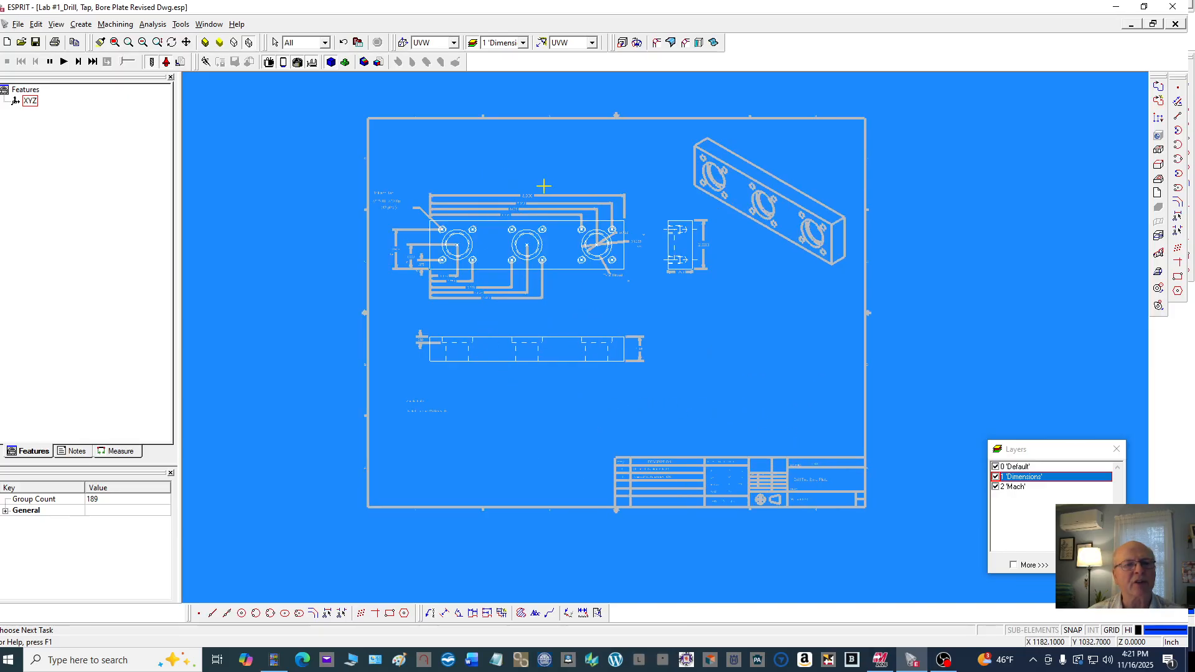
{"action": "scroll", "coordinate": [547, 184], "scroll_direction": "up", "scroll_amount": 2}
{"action": "scroll", "coordinate": [562, 195], "scroll_direction": "down", "scroll_amount": 3}
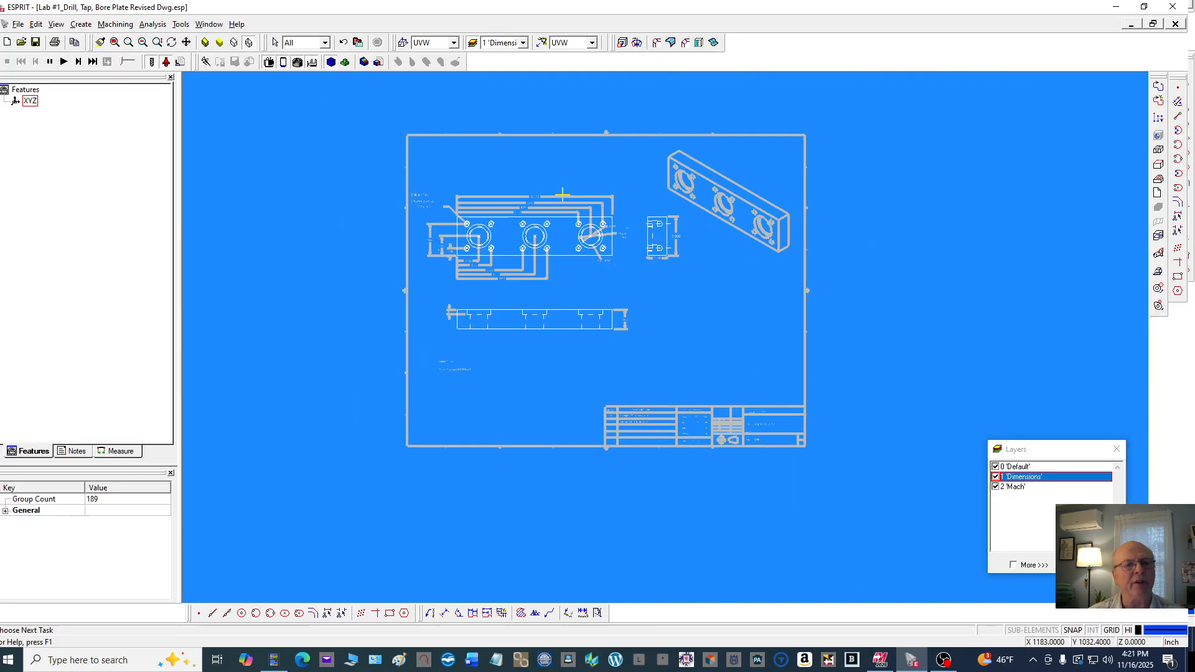
{"action": "scroll", "coordinate": [562, 195], "scroll_direction": "up", "scroll_amount": 1}
{"action": "right_click", "coordinate": [912, 161]}
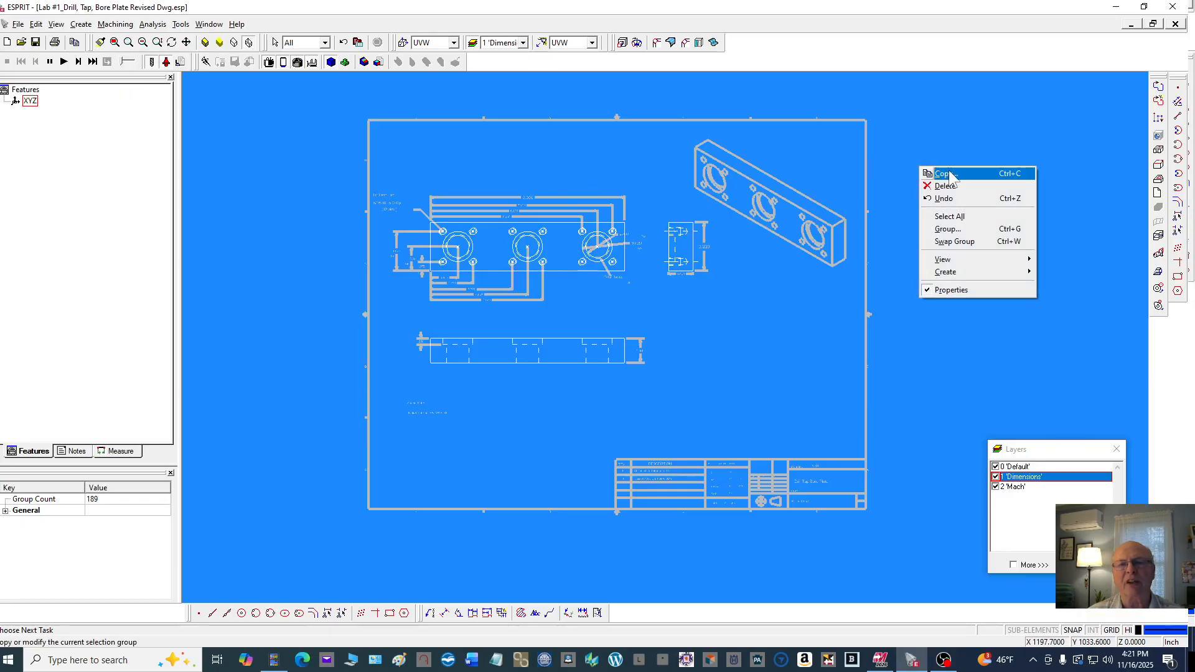
{"action": "left_click", "coordinate": [945, 174]}
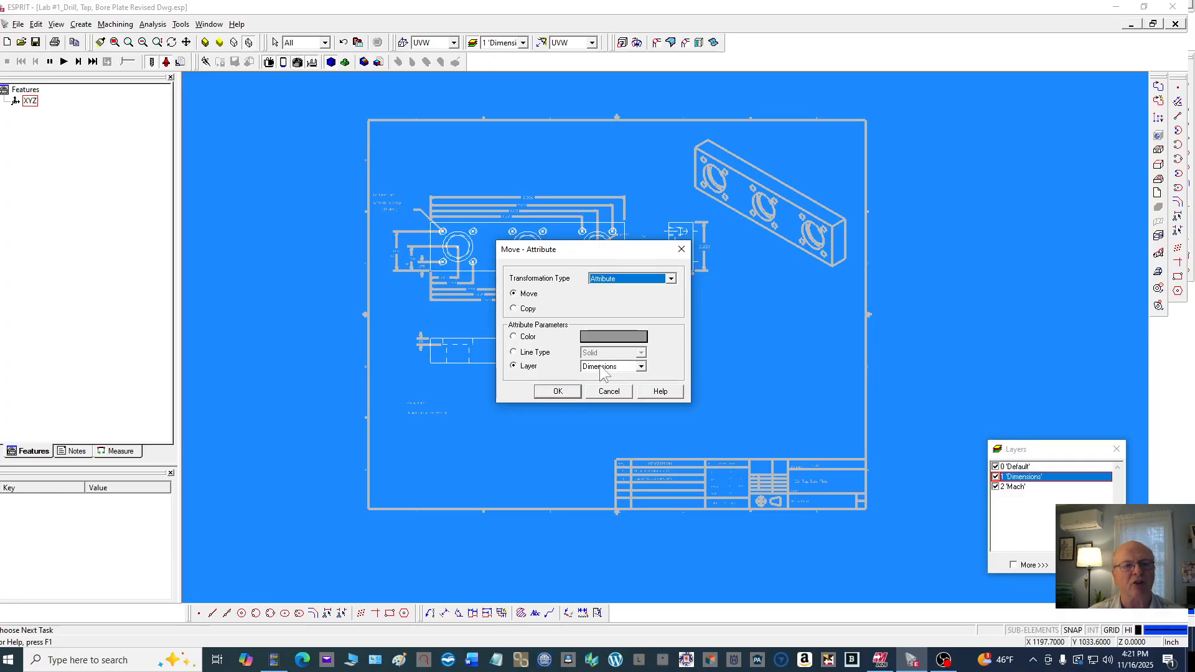
{"action": "left_click", "coordinate": [557, 391]}
{"action": "left_click", "coordinate": [741, 290]}
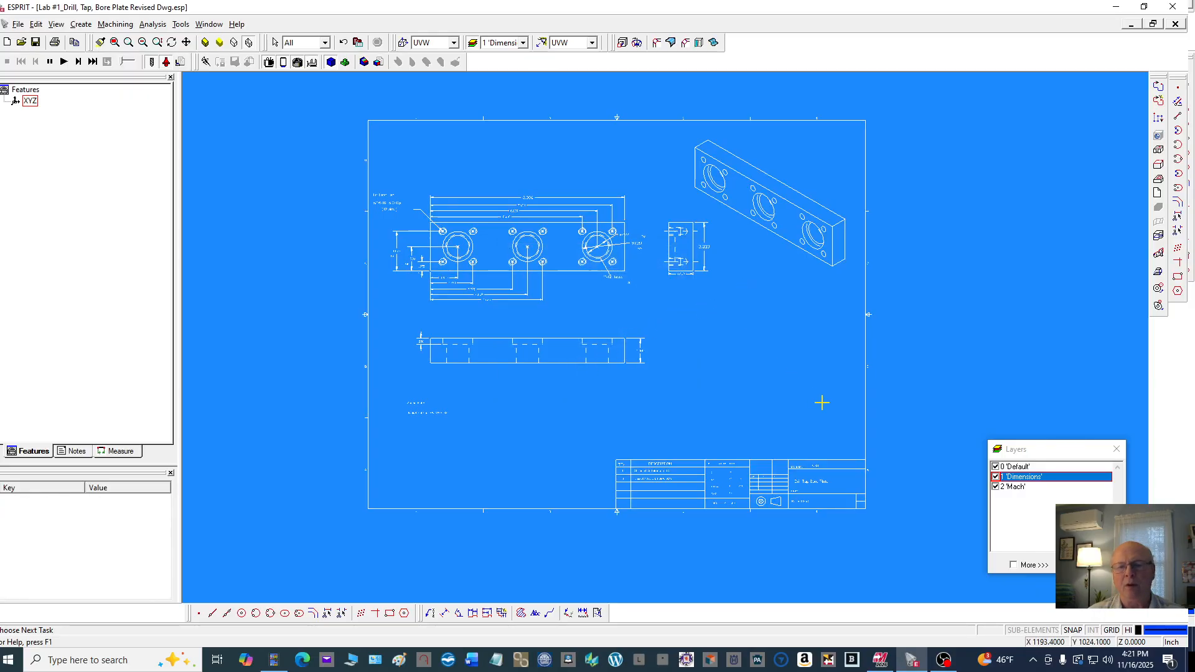
Hide and then show the Dimensions layer to check which entities remain on the other layers
{"action": "left_click", "coordinate": [995, 476]}
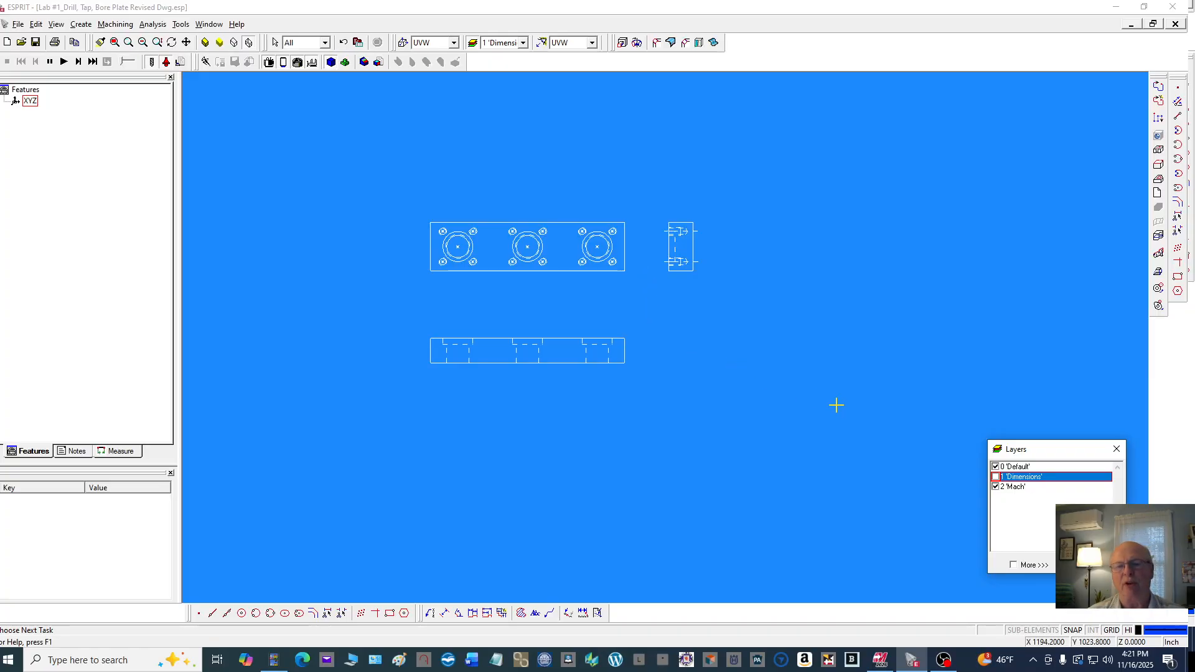
{"action": "left_click", "coordinate": [995, 477]}
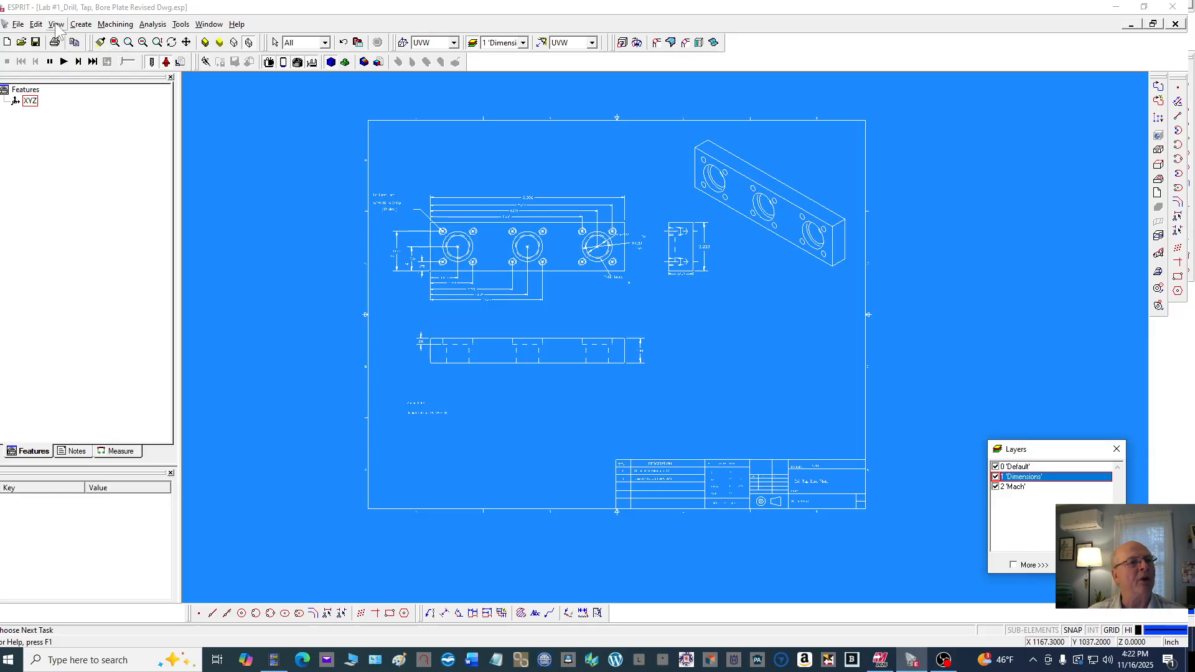
Move the origin point to the plate's lower-left corner in the front view
{"action": "left_click", "coordinate": [36, 24]}
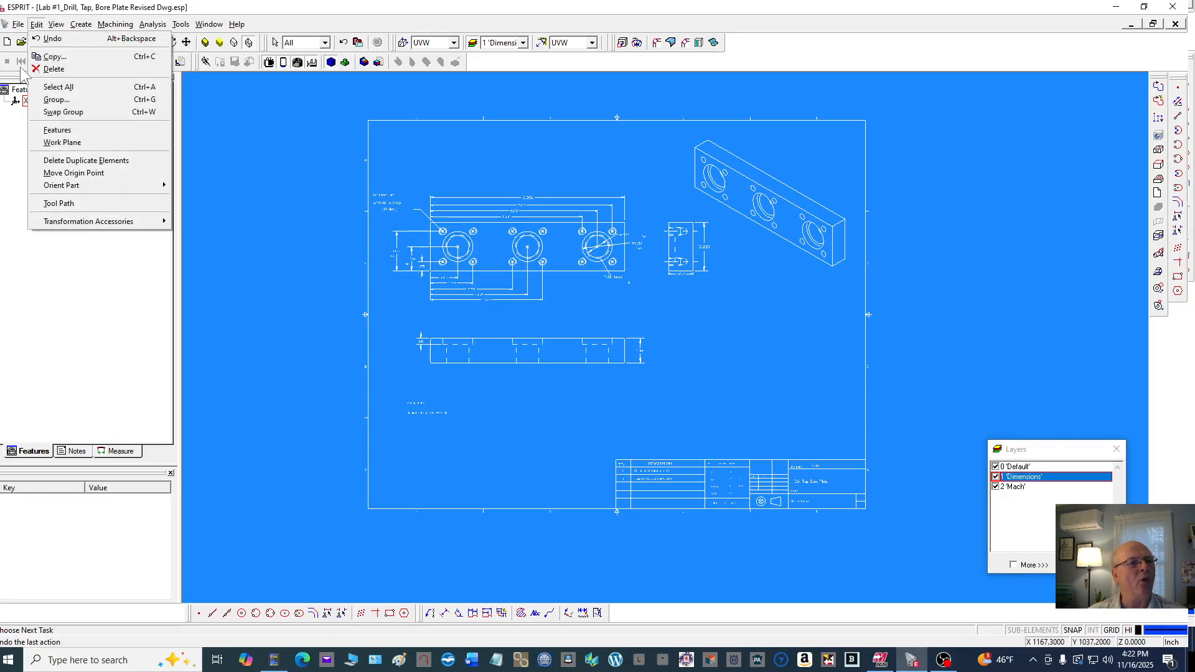
{"action": "left_click", "coordinate": [79, 175]}
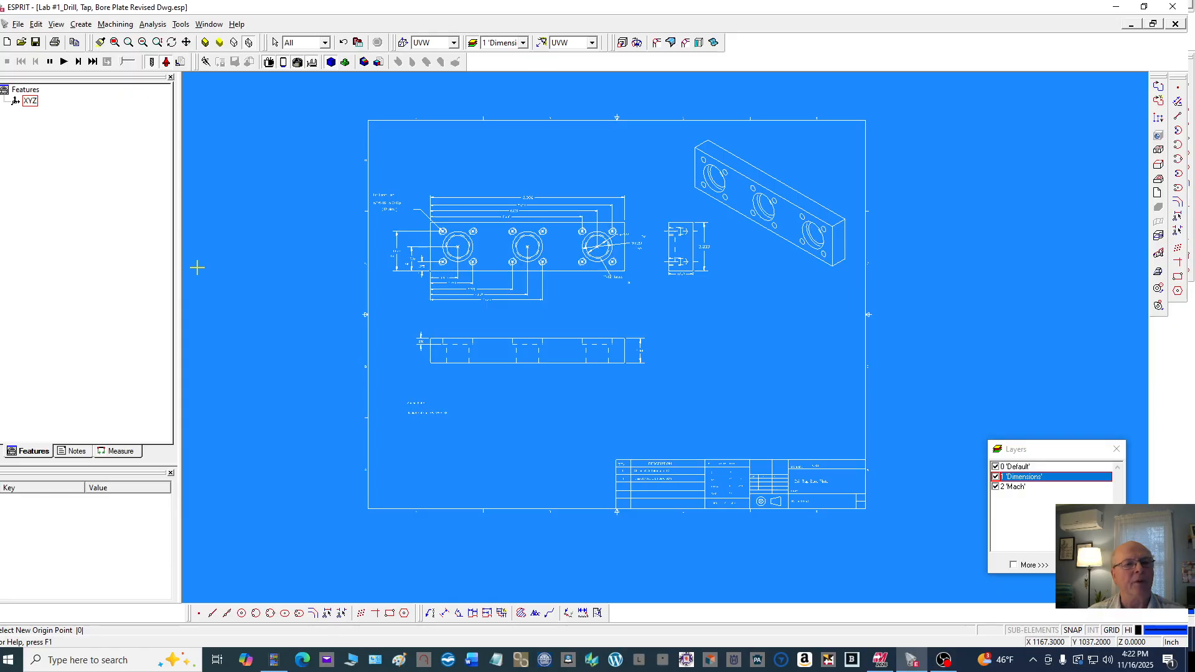
{"action": "scroll", "coordinate": [423, 284], "scroll_direction": "up", "scroll_amount": 5}
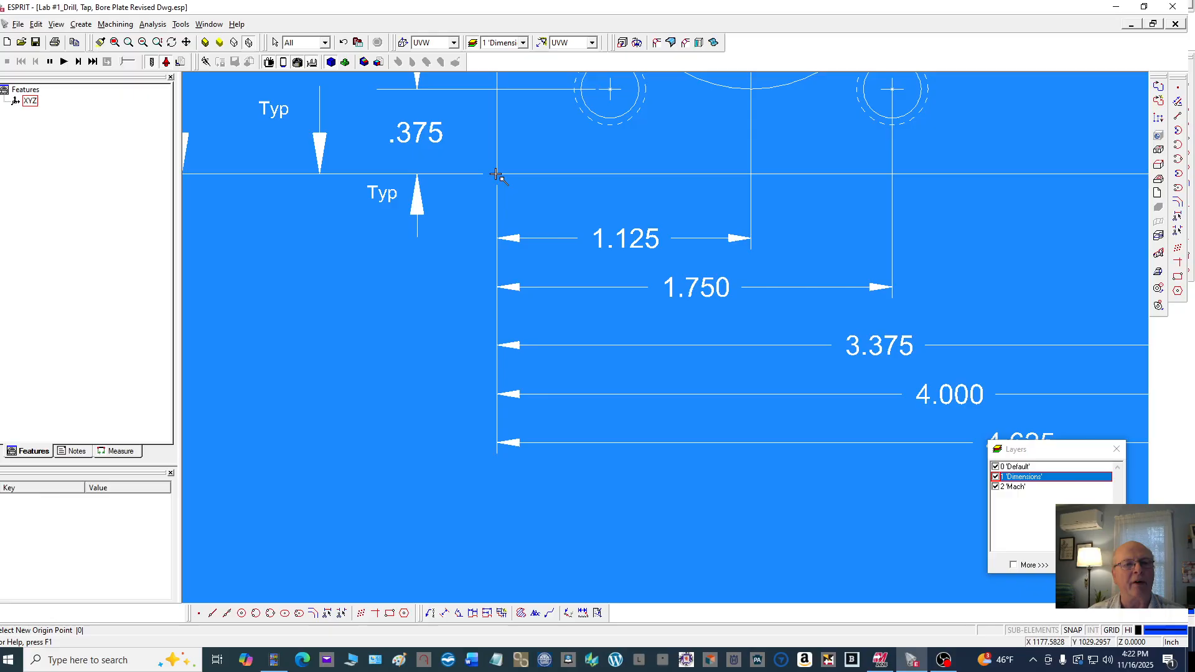
{"action": "left_click", "coordinate": [428, 260]}
{"action": "scroll", "coordinate": [427, 258], "scroll_direction": "down", "scroll_amount": 6}
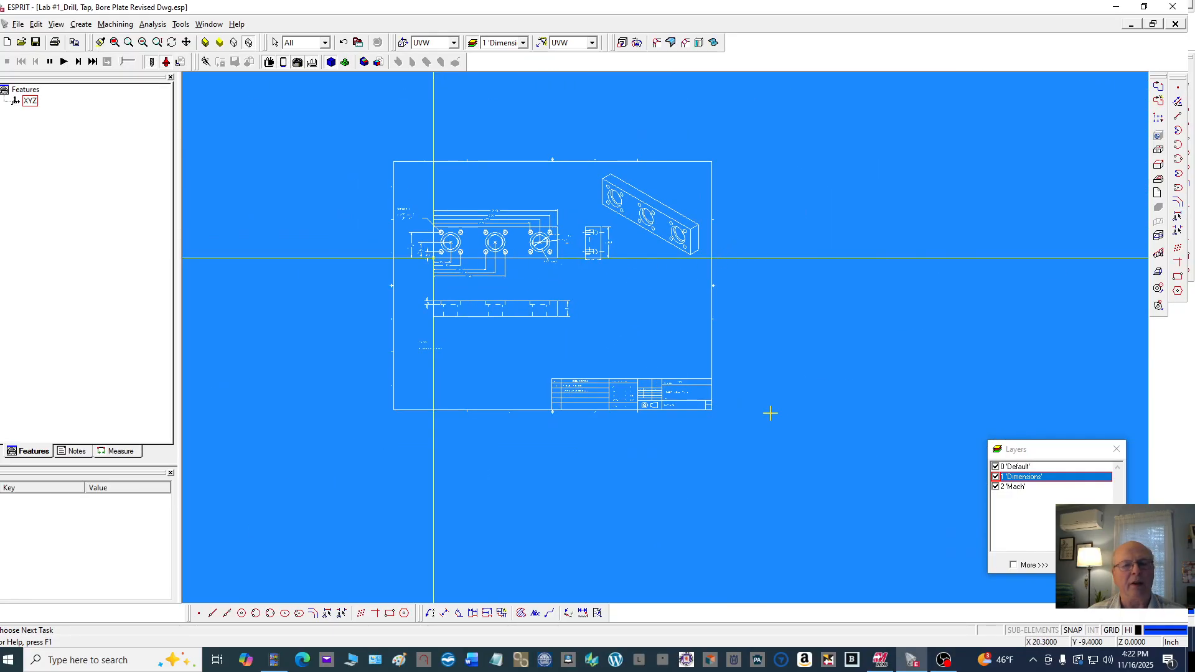
Rename the Default layer to Geometry
{"action": "left_click", "coordinate": [1005, 467]}
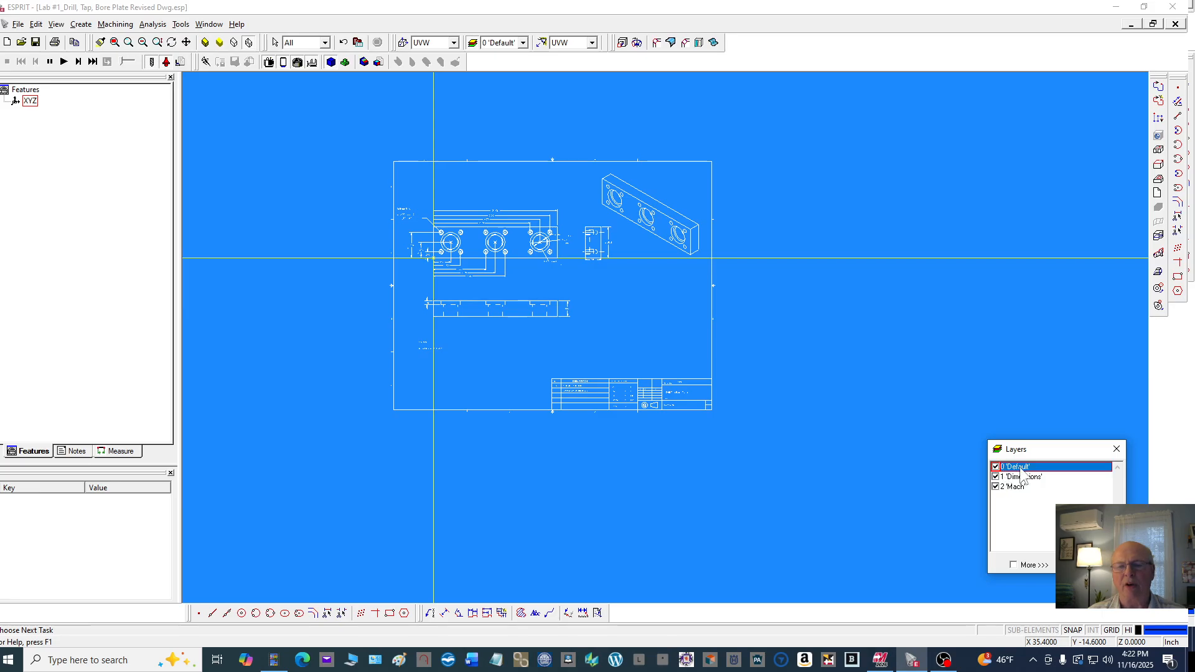
{"action": "right_click", "coordinate": [1032, 468]}
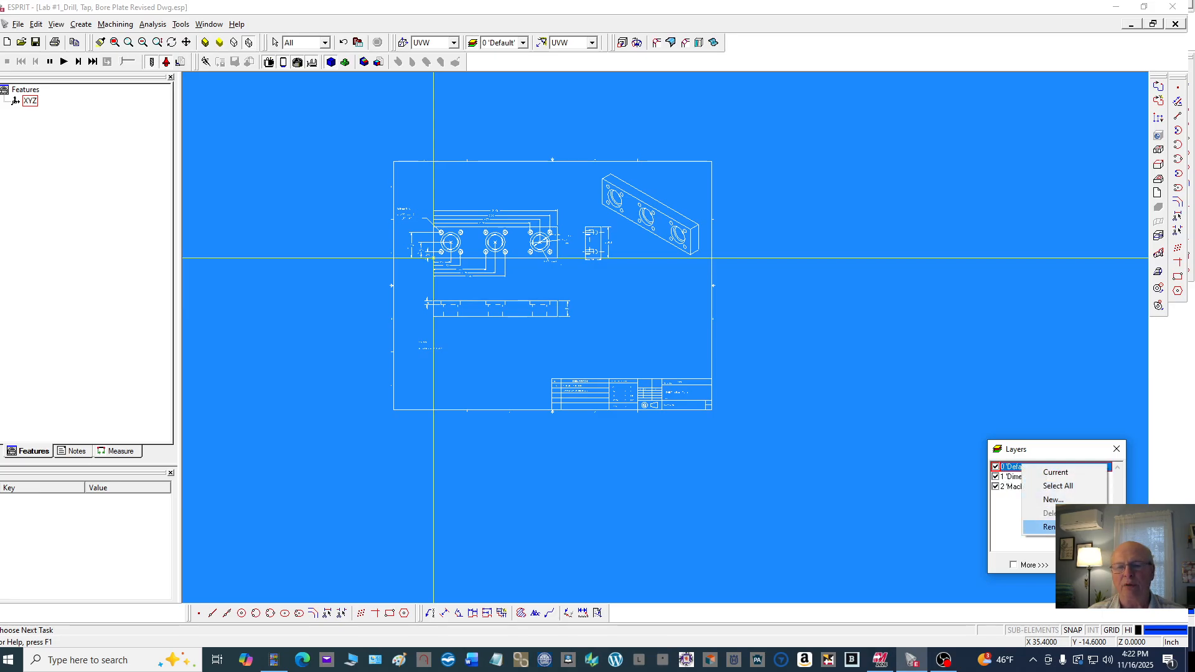
{"action": "left_click", "coordinate": [1051, 527]}
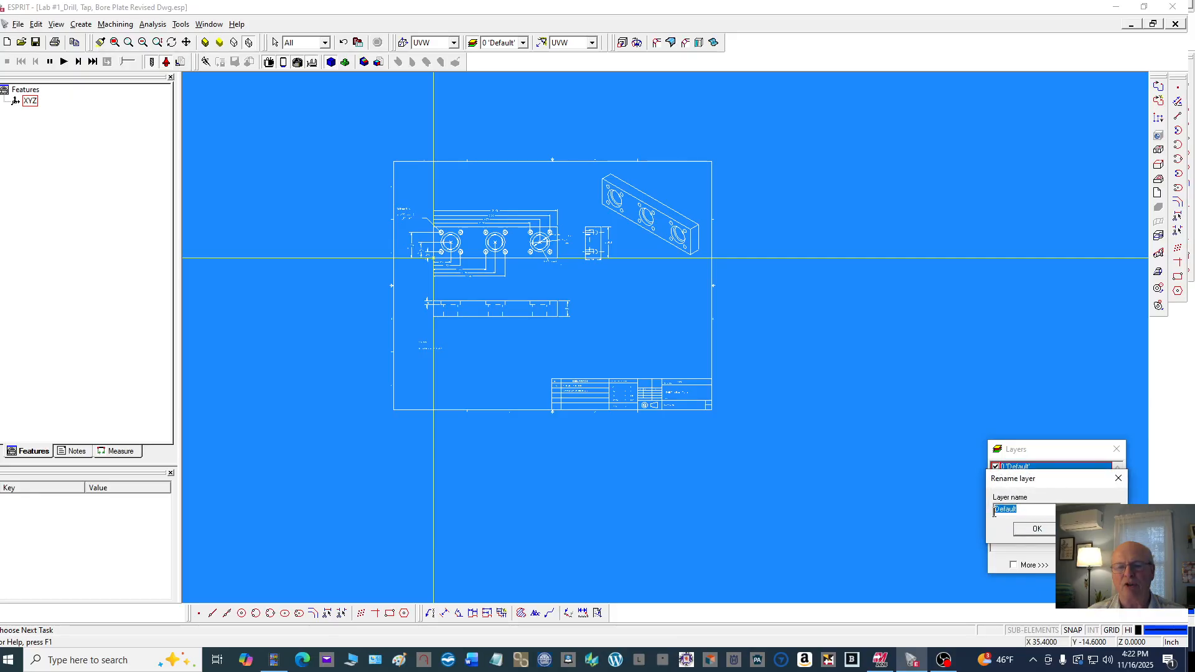
{"action": "type", "text": "G"}
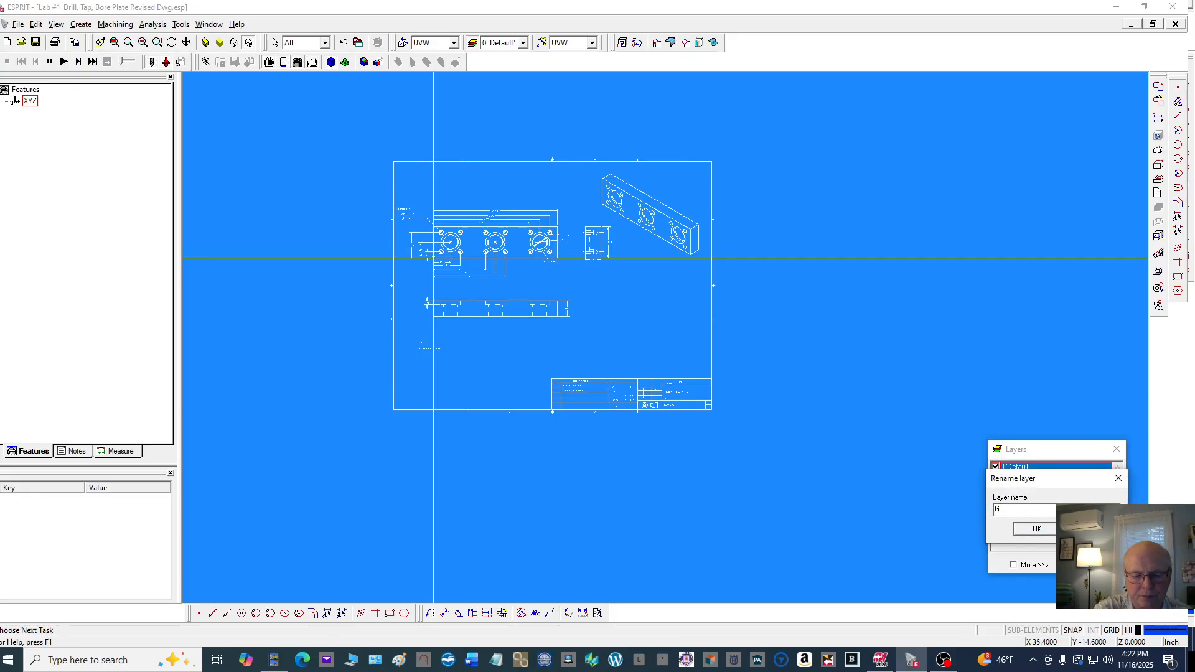
{"action": "type", "text": "eome"}
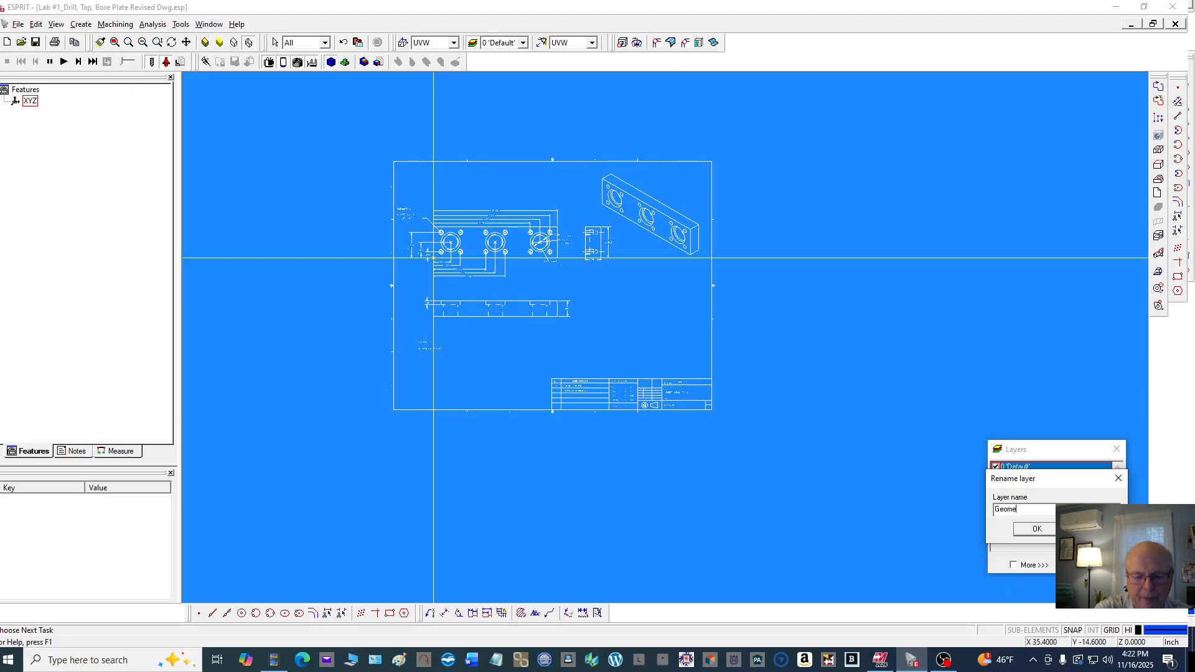
{"action": "type", "text": "try"}
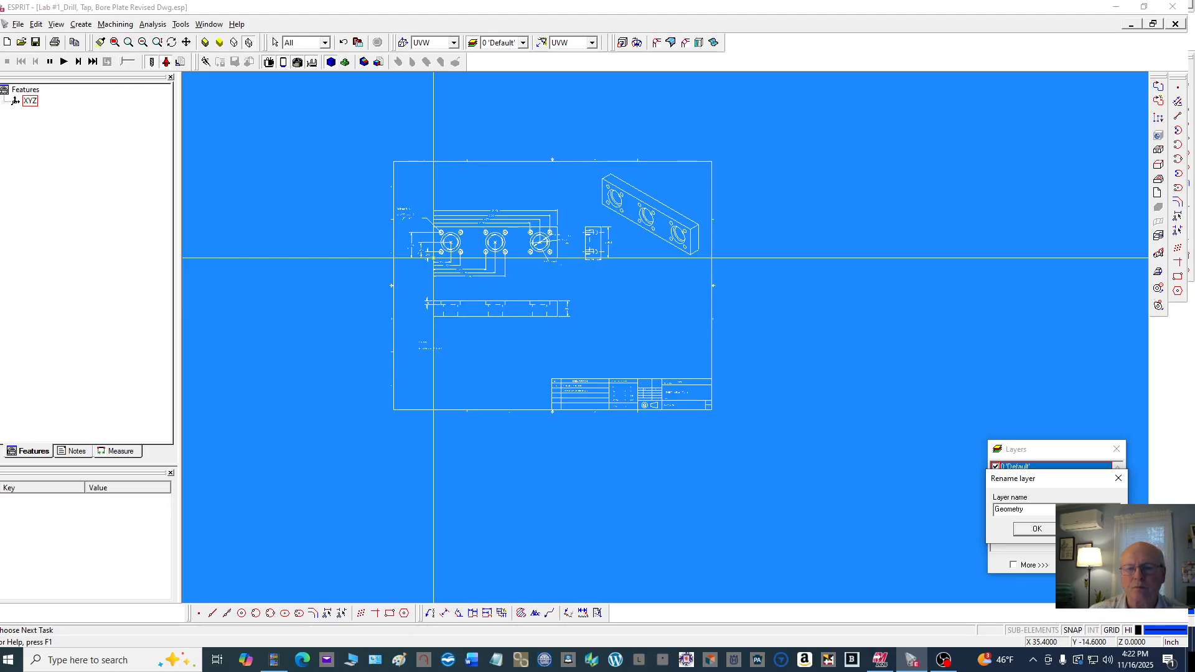
{"action": "left_click", "coordinate": [1033, 529]}
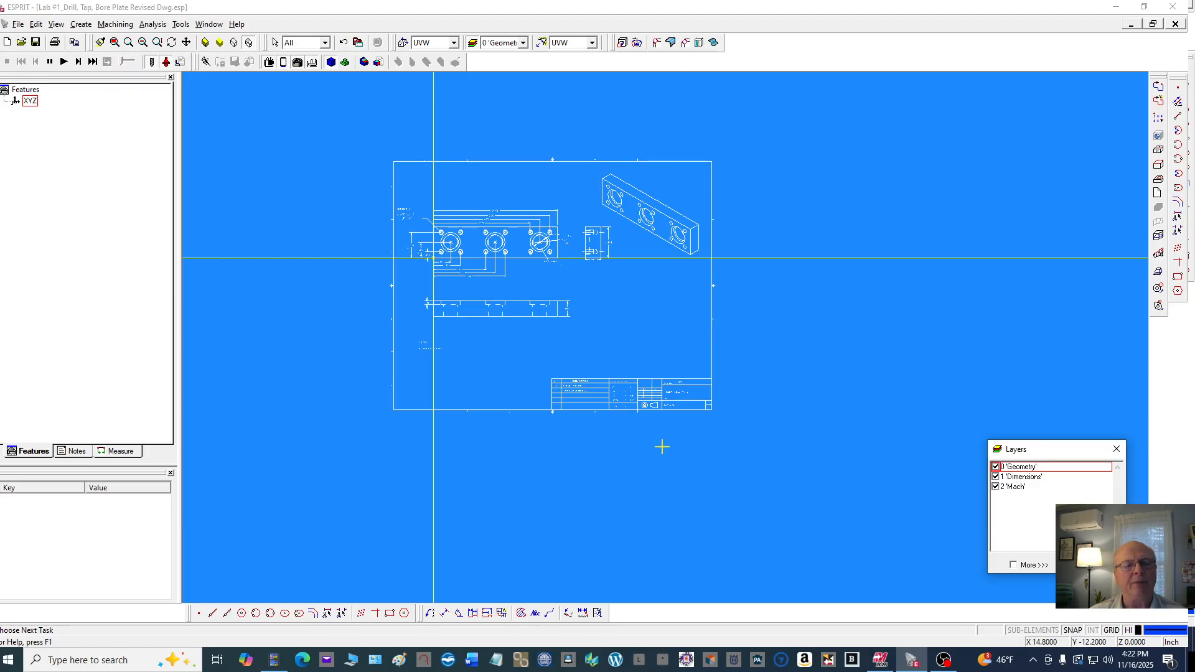
Hide the Dimensions layer and make the Mach layer current
{"action": "left_click", "coordinate": [995, 477]}
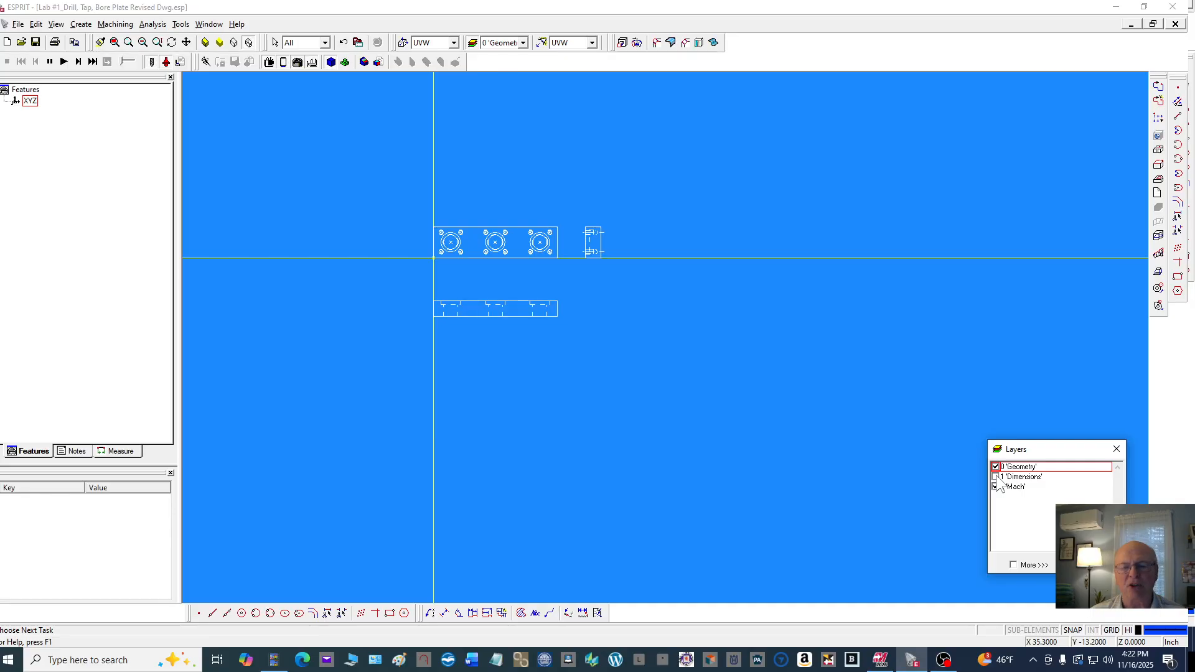
{"action": "left_click", "coordinate": [995, 486]}
{"action": "left_click", "coordinate": [1013, 487]}
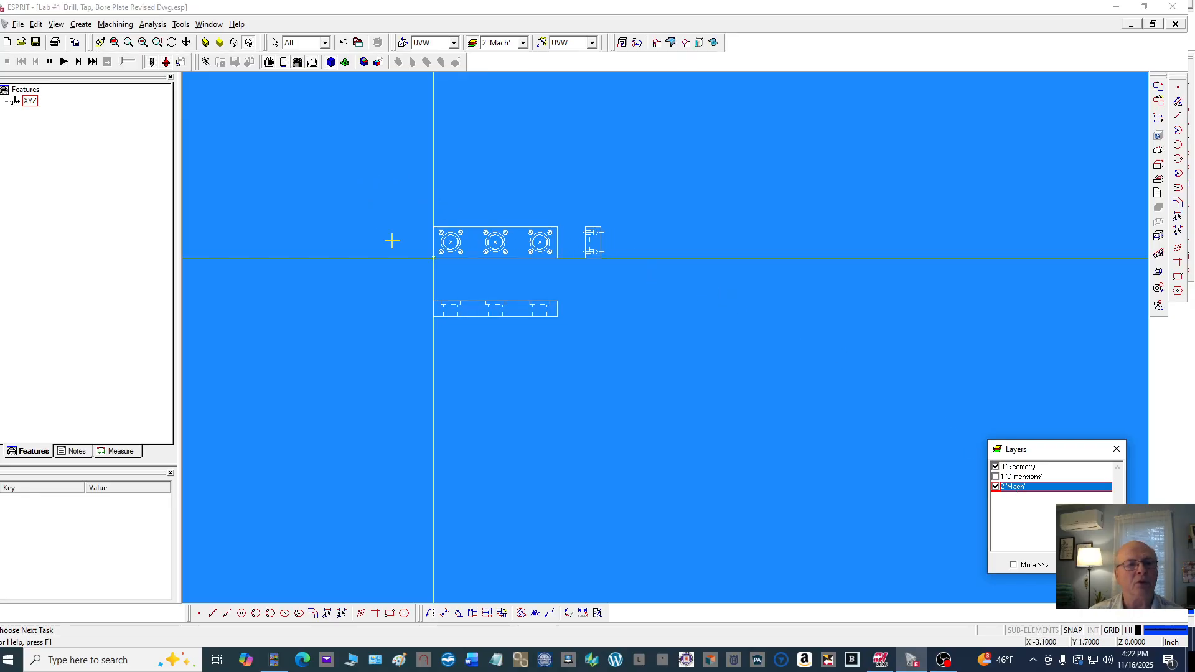
Delete the centre mark lines of the middle counterbored hole in the top view
{"action": "scroll", "coordinate": [409, 252], "scroll_direction": "up", "scroll_amount": 3}
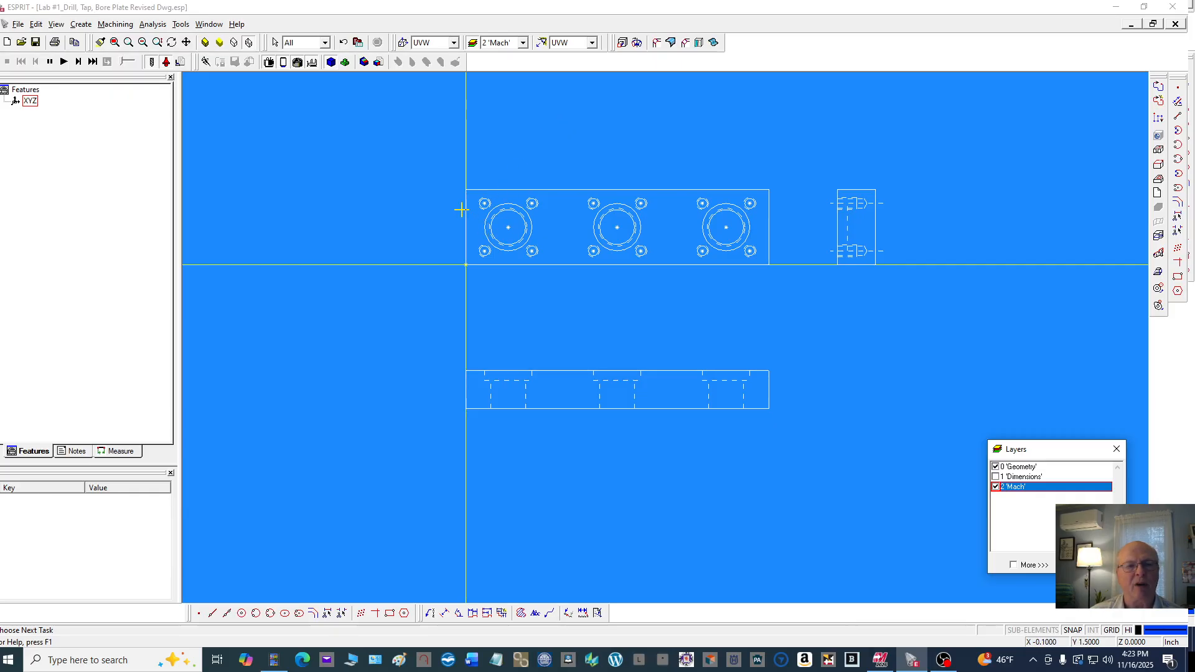
{"action": "scroll", "coordinate": [461, 210], "scroll_direction": "down", "scroll_amount": 2}
{"action": "scroll", "coordinate": [352, 140], "scroll_direction": "up", "scroll_amount": 3}
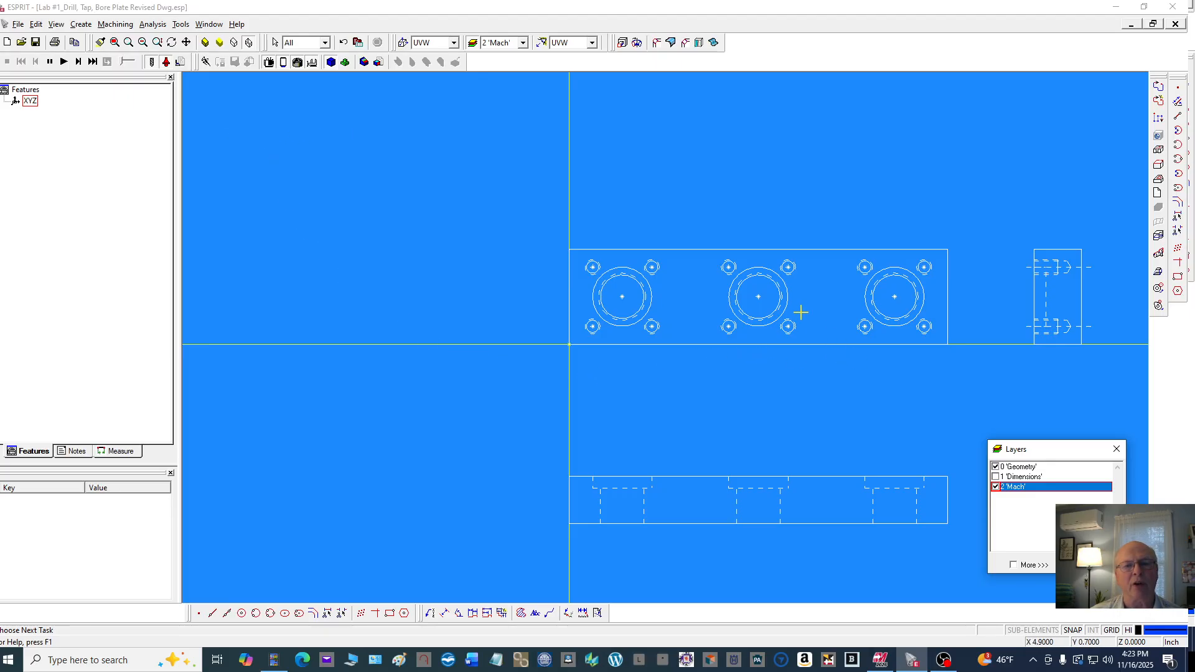
{"action": "scroll", "coordinate": [756, 303], "scroll_direction": "up", "scroll_amount": 7}
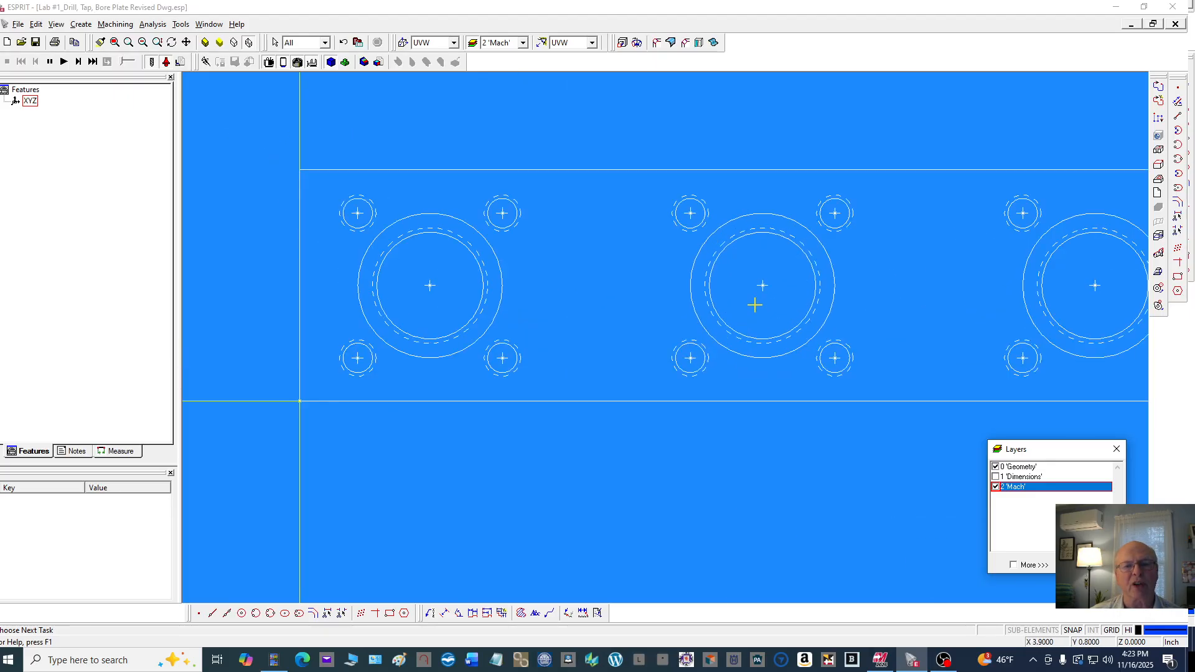
{"action": "left_click", "coordinate": [784, 261]}
{"action": "left_click", "coordinate": [804, 222]}
{"action": "key", "text": "Delete"}
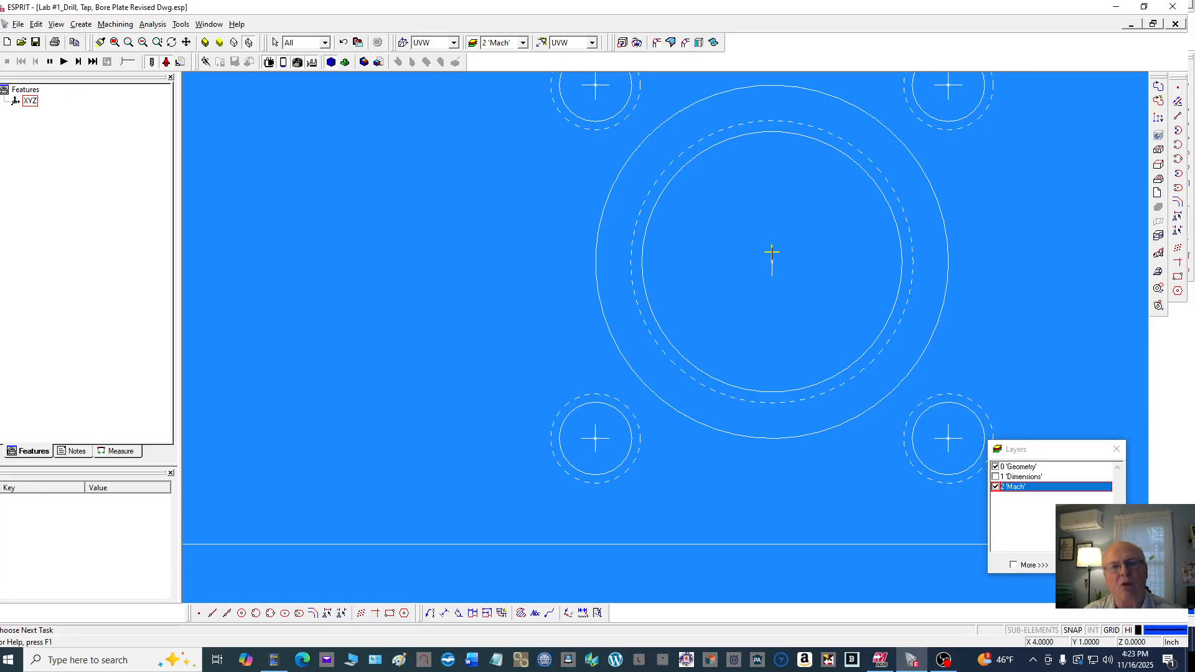
Delete the centre marks of the middle hole's upper-left and upper-right bolt holes
{"action": "scroll", "coordinate": [689, 256], "scroll_direction": "down", "scroll_amount": 3}
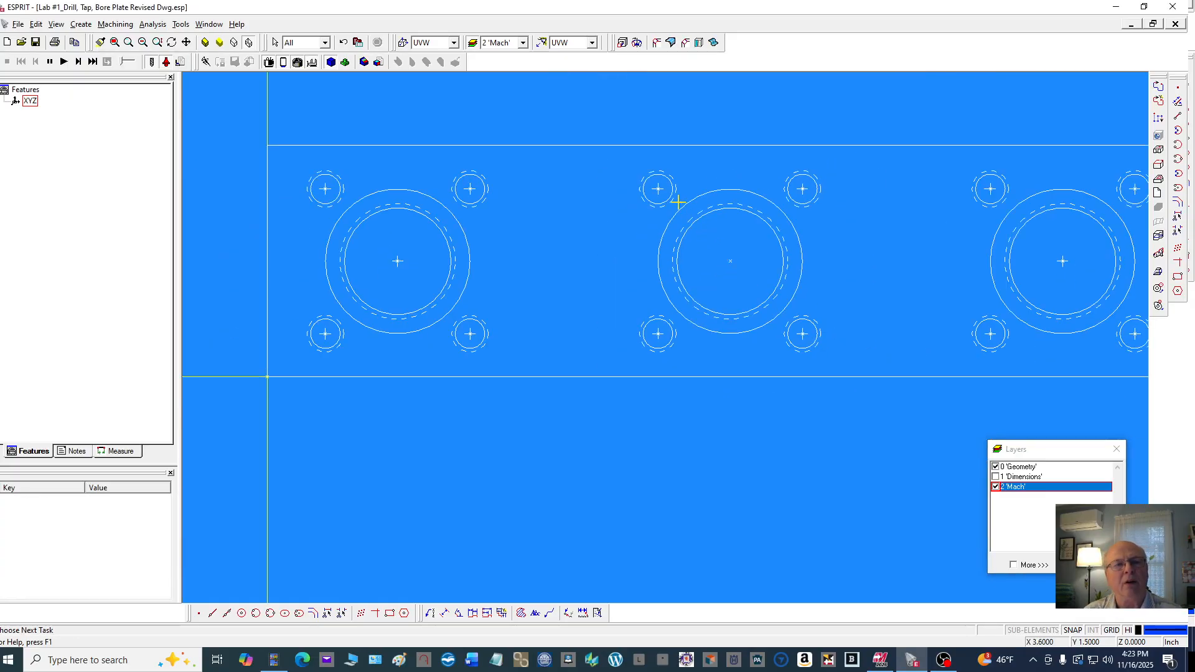
{"action": "scroll", "coordinate": [678, 203], "scroll_direction": "up", "scroll_amount": 3}
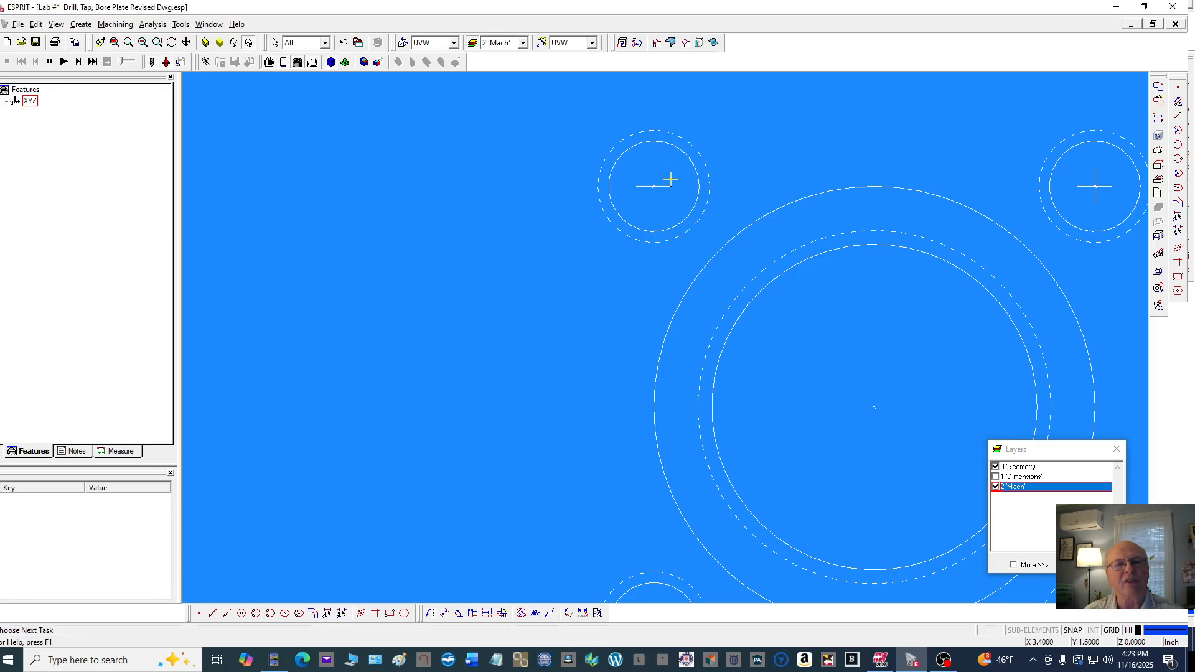
{"action": "left_click", "coordinate": [668, 186]}
{"action": "key", "text": "Delete"}
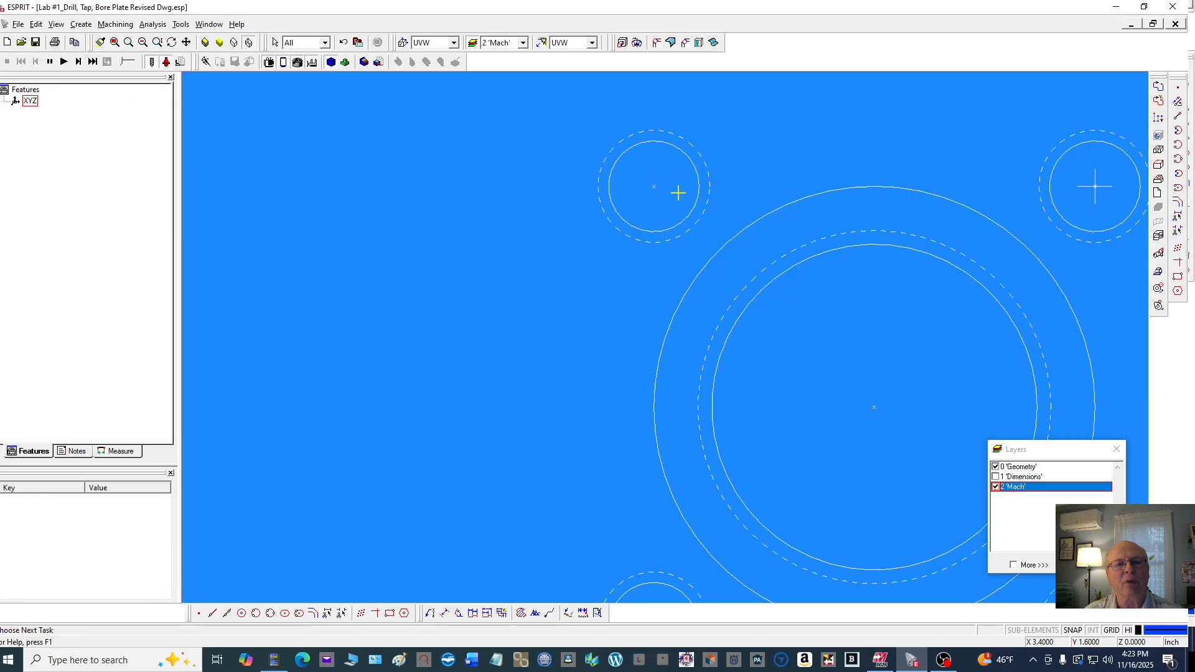
{"action": "left_click", "coordinate": [1087, 186]}
{"action": "key", "text": "Delete"}
{"action": "left_click", "coordinate": [1096, 199]}
{"action": "key", "text": "Delete"}
Delete both centre mark lines of the middle hole's lower-left bolt hole
{"action": "scroll", "coordinate": [675, 231], "scroll_direction": "down", "scroll_amount": 3}
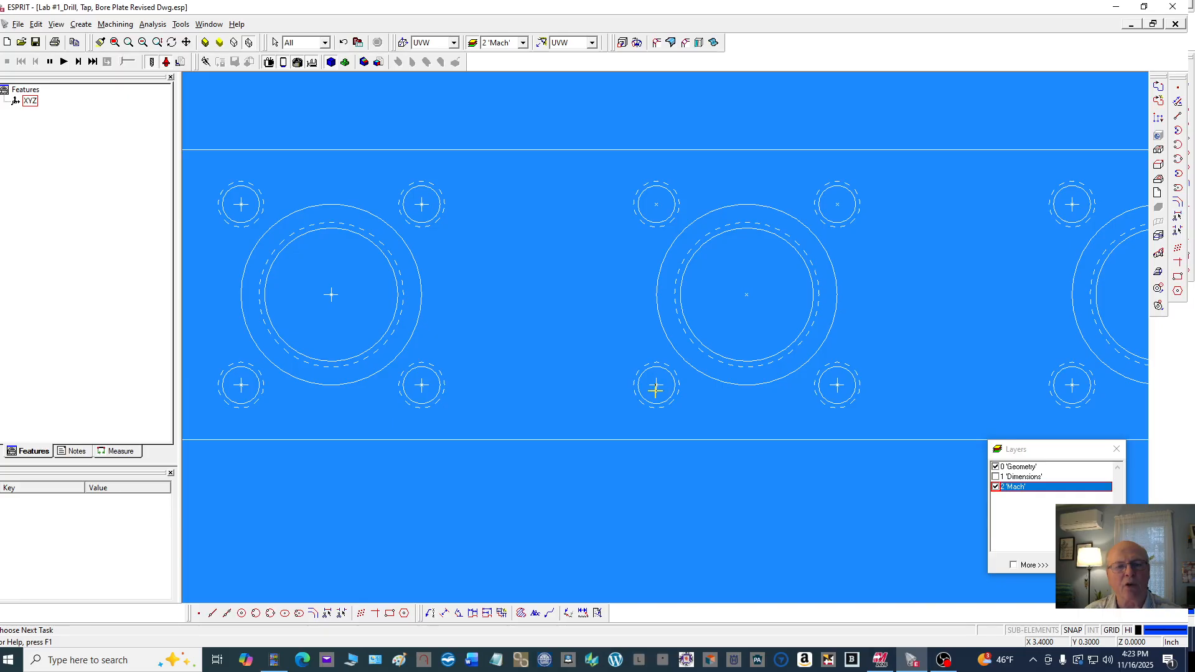
{"action": "scroll", "coordinate": [656, 389], "scroll_direction": "up", "scroll_amount": 3}
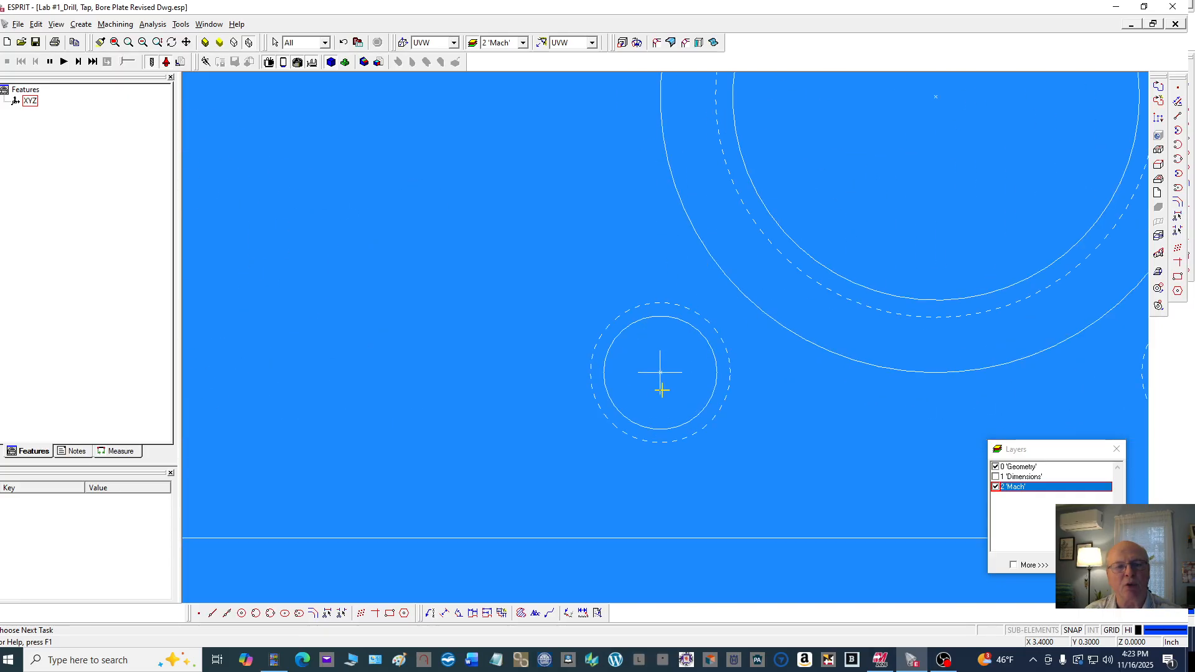
{"action": "left_click", "coordinate": [661, 390]}
{"action": "left_click", "coordinate": [662, 390]}
{"action": "left_click", "coordinate": [678, 375]}
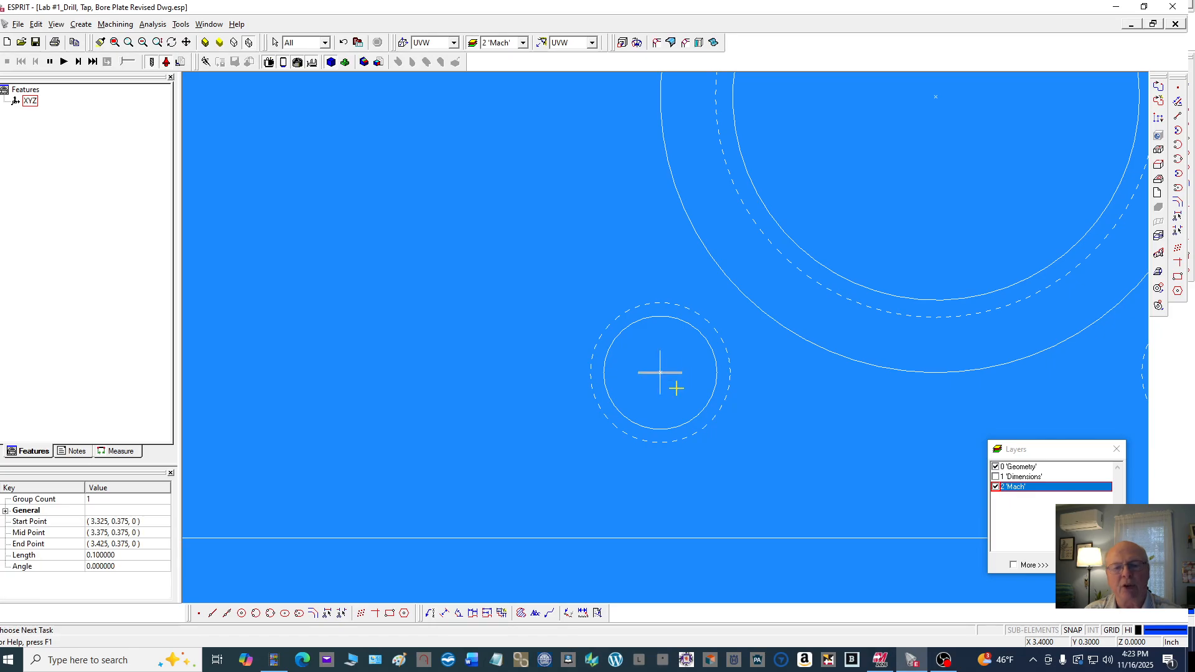
{"action": "key", "text": "Delete"}
{"action": "left_click", "coordinate": [662, 388]}
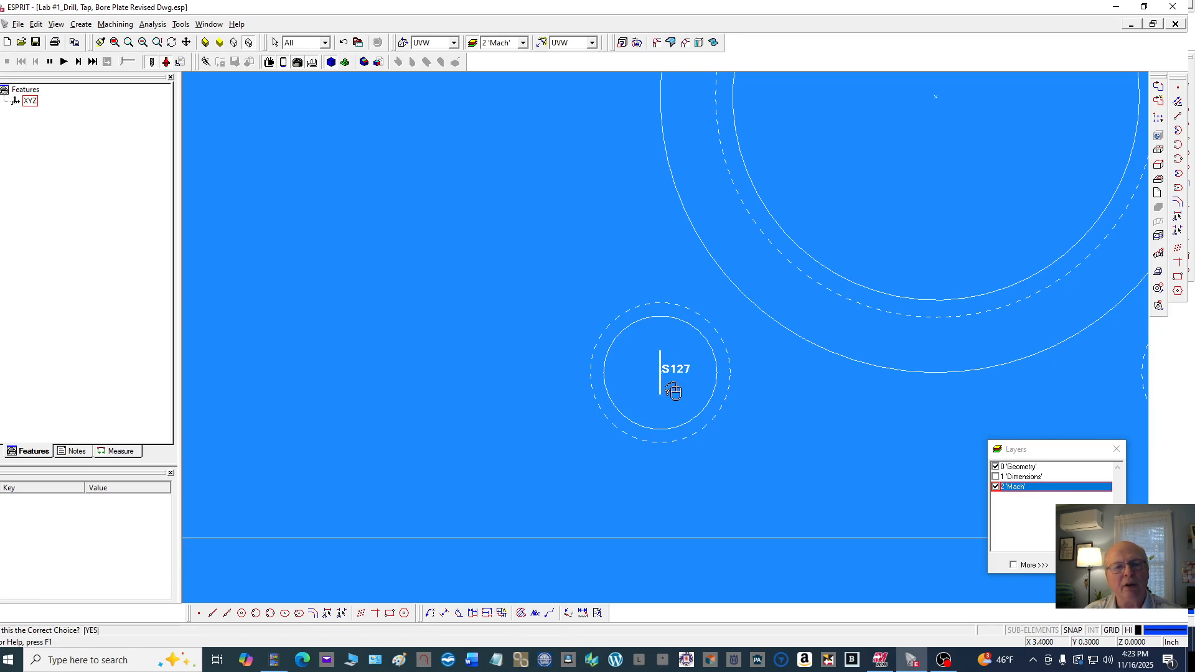
{"action": "left_click", "coordinate": [674, 390]}
{"action": "key", "text": "Delete"}
Delete both centre mark lines of the middle hole's lower-right bolt hole
{"action": "scroll", "coordinate": [576, 324], "scroll_direction": "down", "scroll_amount": 3}
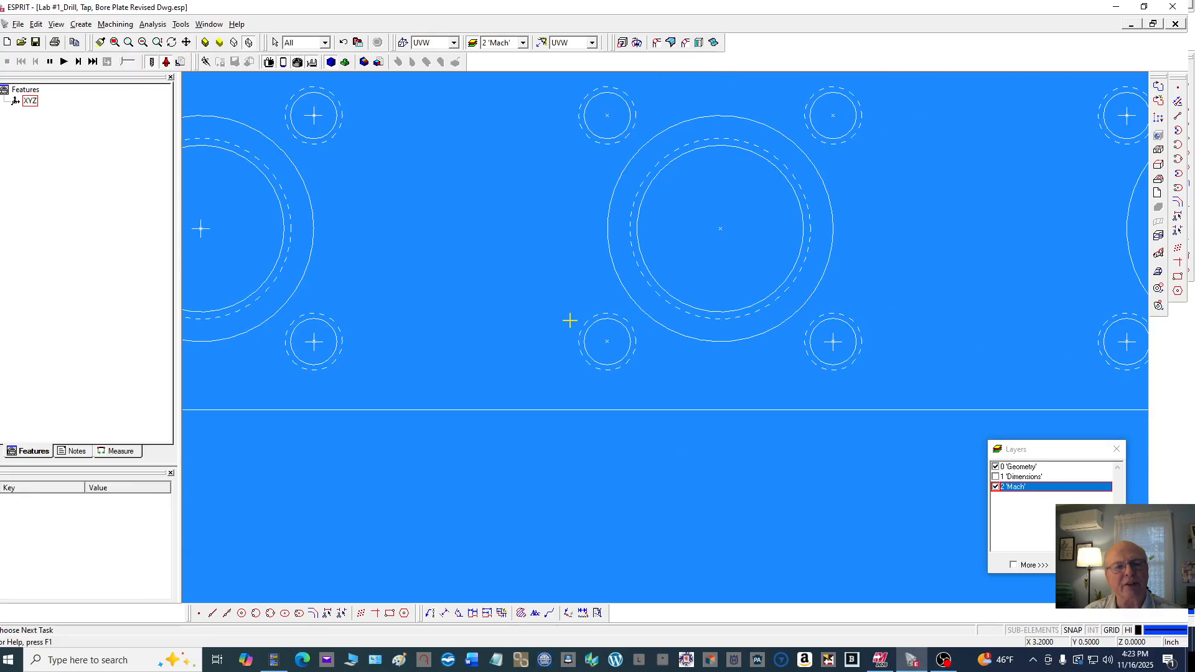
{"action": "scroll", "coordinate": [846, 338], "scroll_direction": "up", "scroll_amount": 4}
{"action": "left_click", "coordinate": [816, 329]}
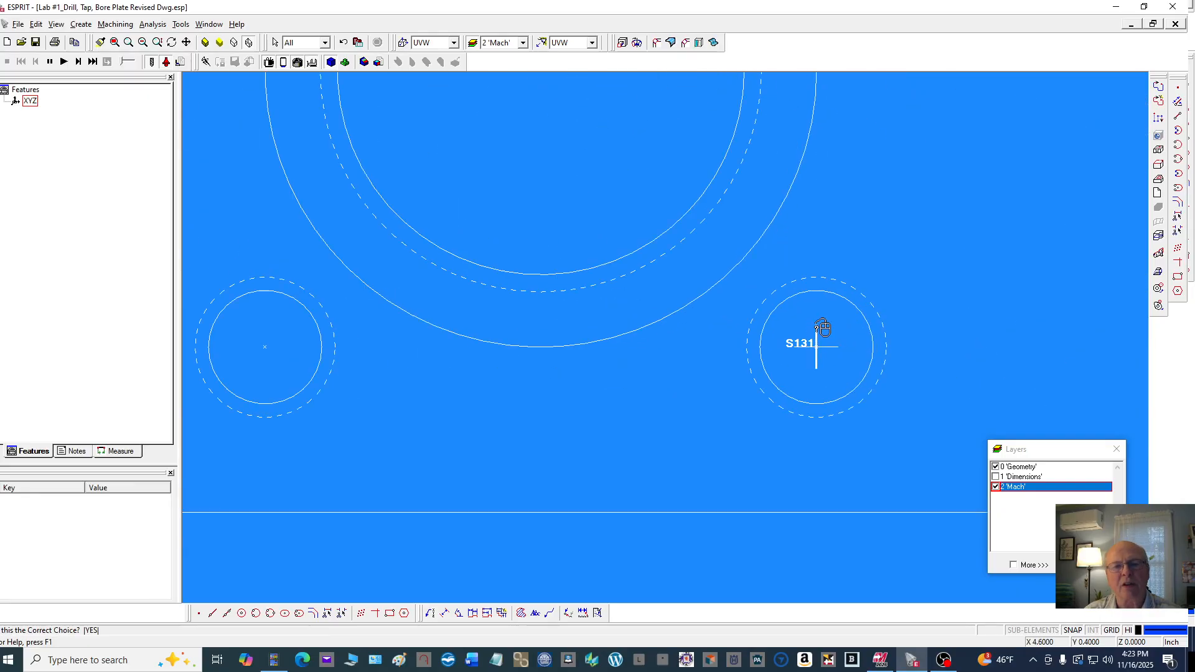
{"action": "left_click", "coordinate": [819, 329]}
{"action": "key", "text": "Delete"}
{"action": "left_click", "coordinate": [833, 344]}
{"action": "key", "text": "Delete"}
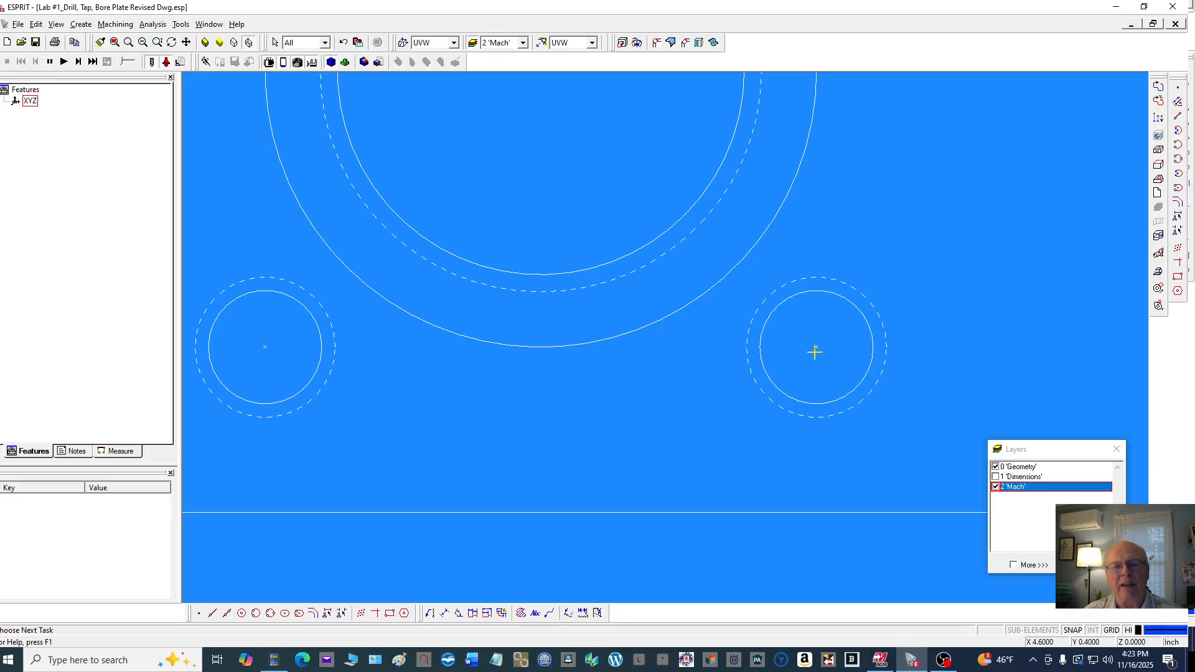
Delete the centre mark lines of the right hole's upper-right and lower-right bolt holes
{"action": "scroll", "coordinate": [405, 344], "scroll_direction": "down", "scroll_amount": 3}
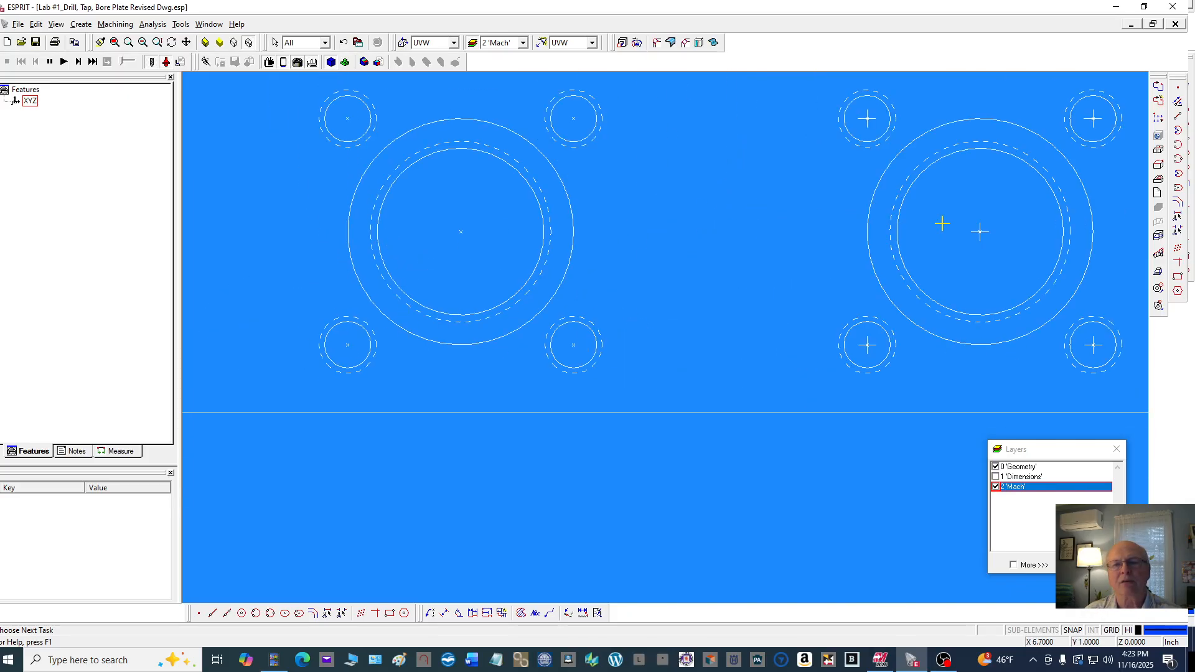
{"action": "scroll", "coordinate": [958, 225], "scroll_direction": "up", "scroll_amount": 3}
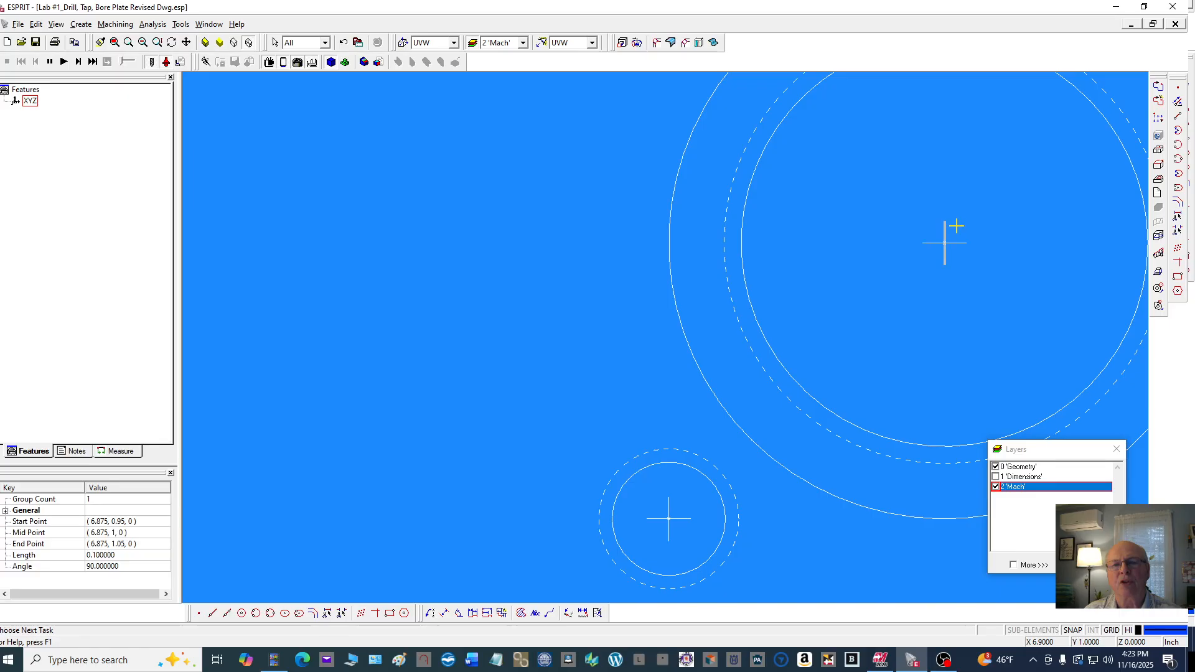
{"action": "scroll", "coordinate": [859, 264], "scroll_direction": "down", "scroll_amount": 3}
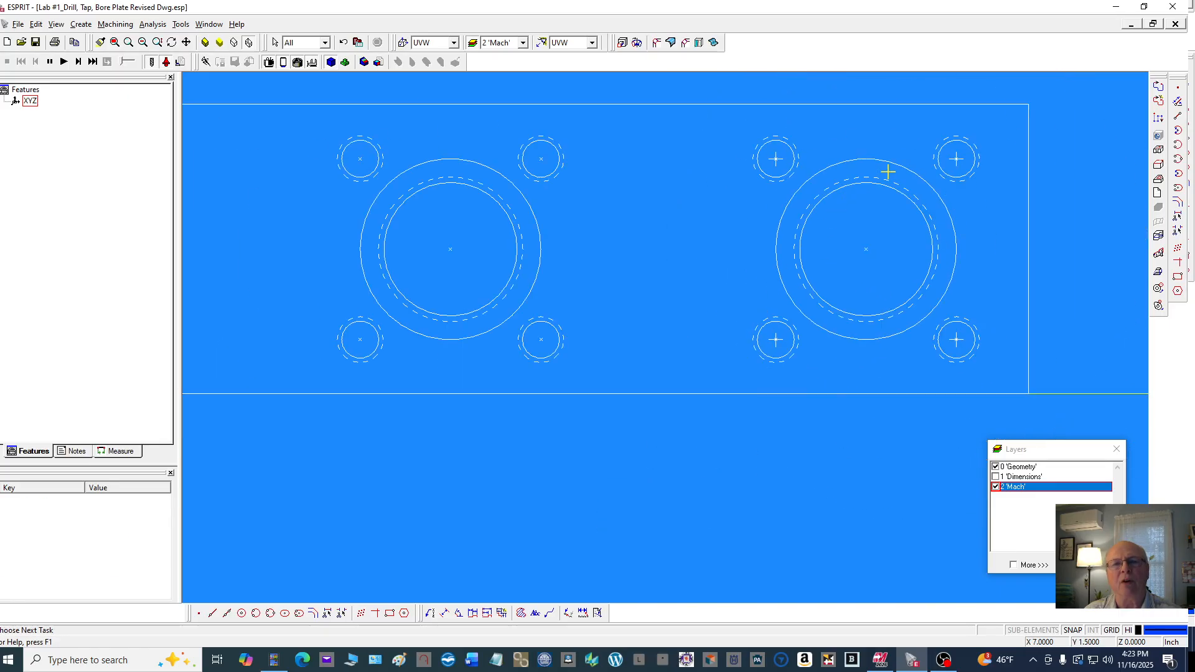
{"action": "scroll", "coordinate": [952, 160], "scroll_direction": "up", "scroll_amount": 3}
{"action": "left_click", "coordinate": [958, 163]}
{"action": "left_click", "coordinate": [958, 163]}
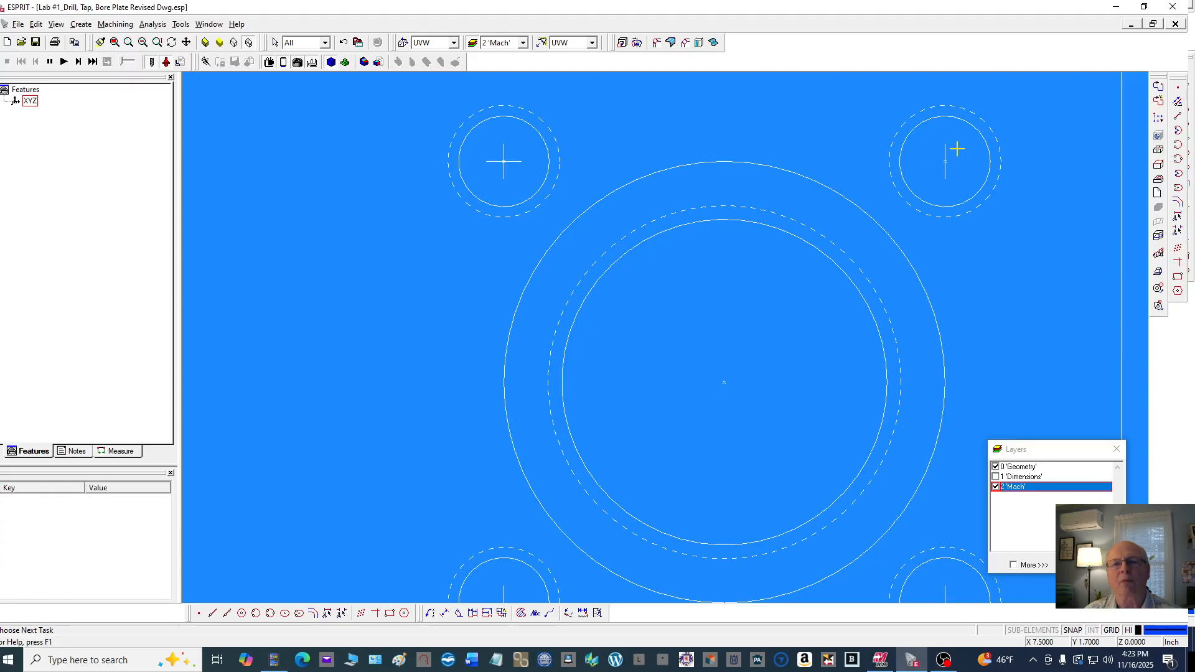
{"action": "scroll", "coordinate": [950, 153], "scroll_direction": "down", "scroll_amount": 3}
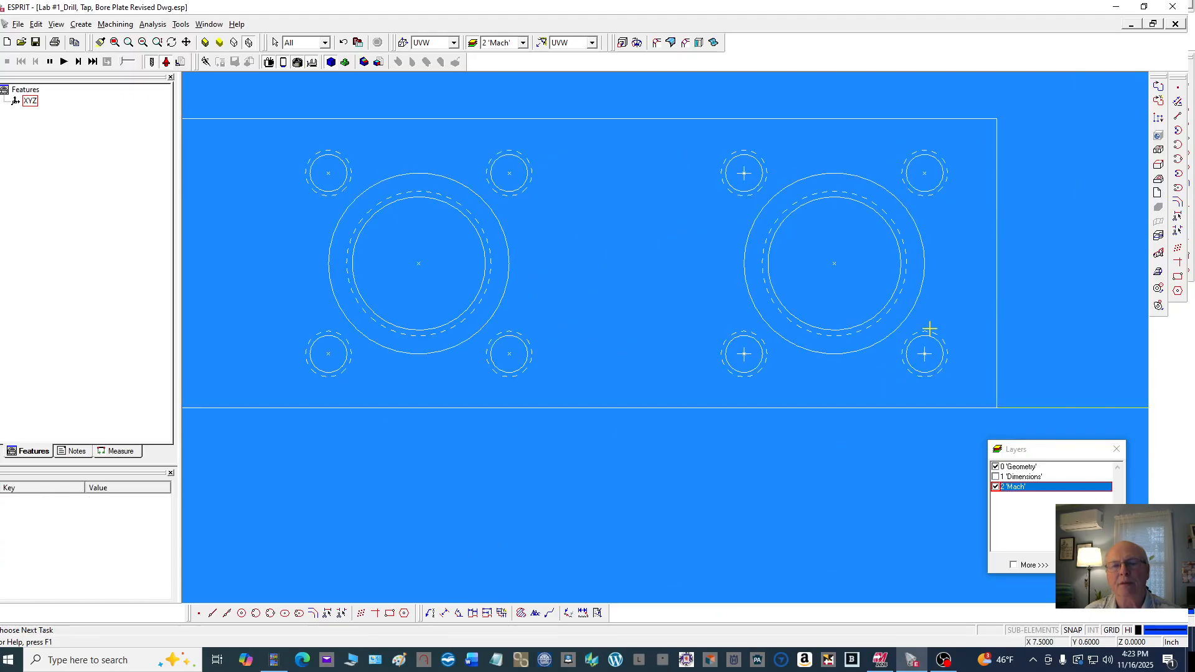
{"action": "scroll", "coordinate": [931, 354], "scroll_direction": "up", "scroll_amount": 3}
{"action": "left_click", "coordinate": [928, 356]}
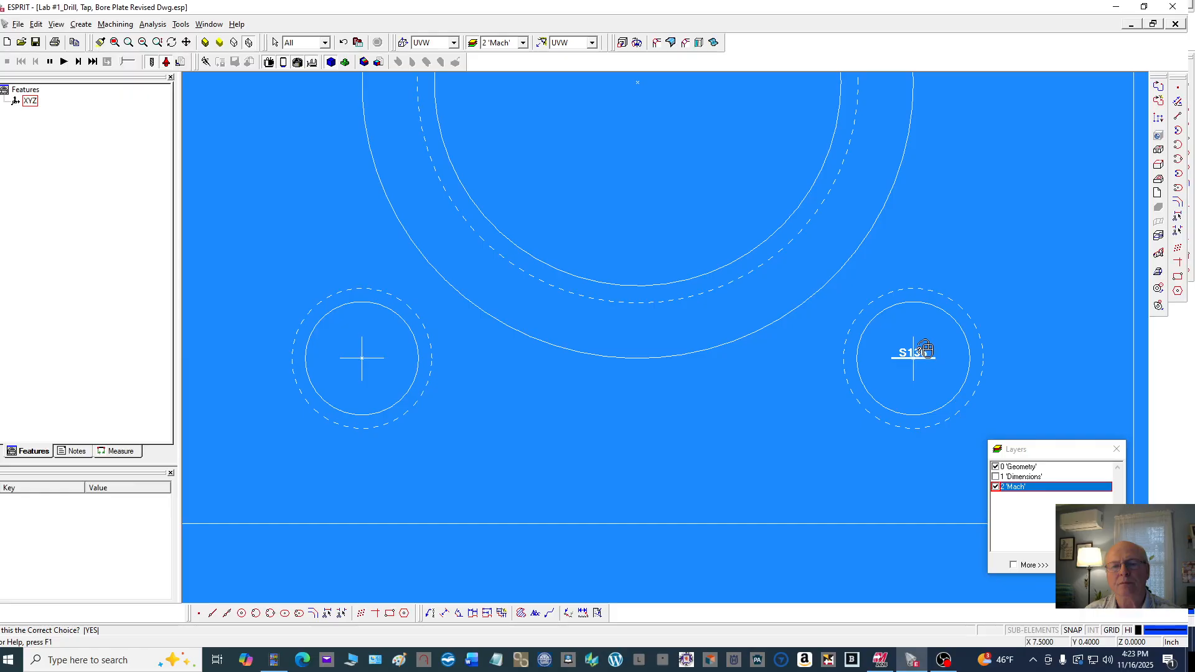
{"action": "left_click", "coordinate": [929, 357]}
{"action": "key", "text": "Delete"}
{"action": "left_click", "coordinate": [915, 345]}
{"action": "left_click", "coordinate": [916, 345]}
{"action": "key", "text": "Delete"}
Delete the centre mark of the right hole's upper-left bolt hole
{"action": "scroll", "coordinate": [916, 344], "scroll_direction": "down", "scroll_amount": 3}
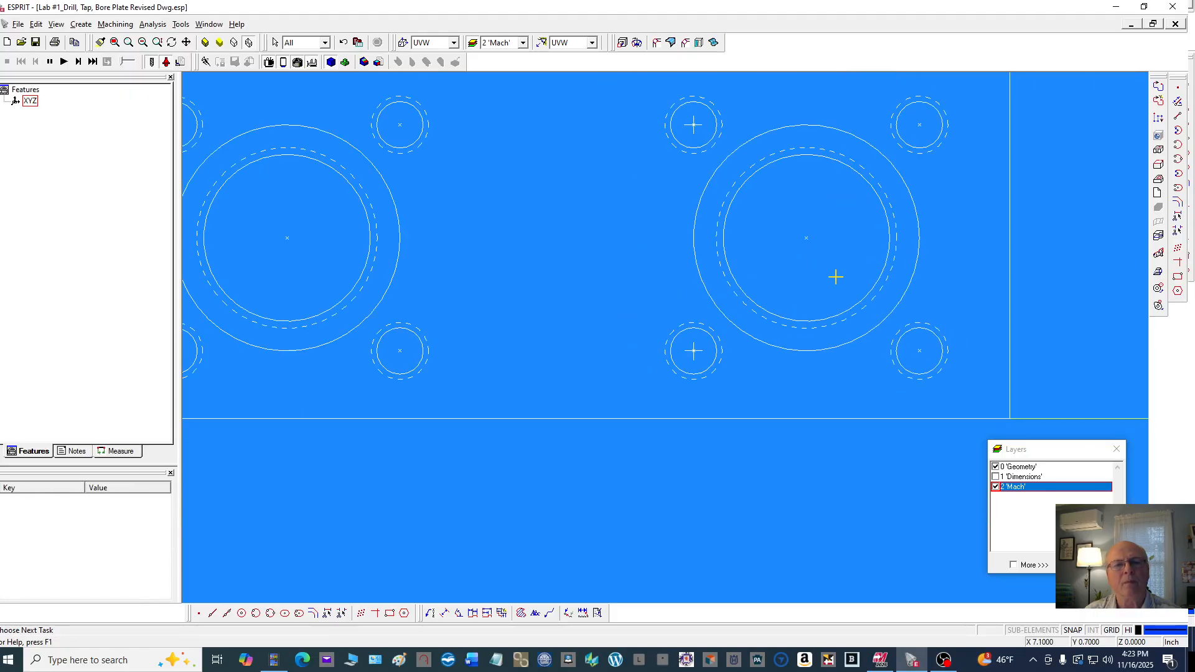
{"action": "scroll", "coordinate": [689, 116], "scroll_direction": "up", "scroll_amount": 3}
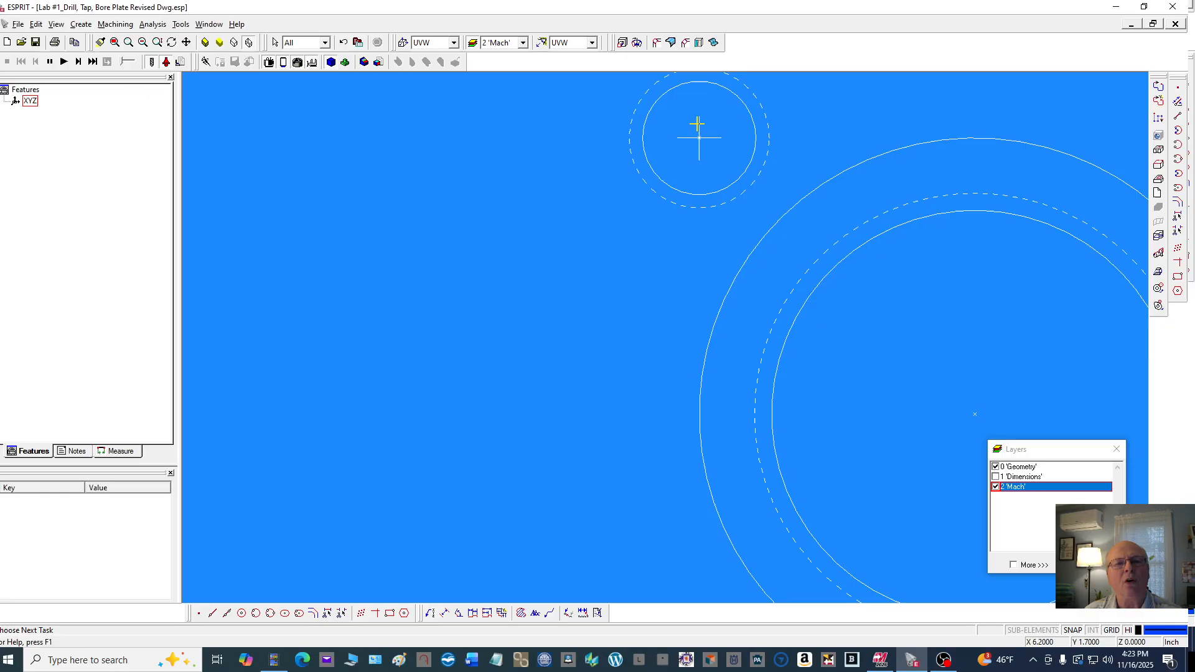
{"action": "left_click", "coordinate": [698, 124]}
{"action": "left_click", "coordinate": [698, 128]}
{"action": "key", "text": "Delete"}
Delete both centre mark lines of the left hole's upper-right bolt hole
{"action": "scroll", "coordinate": [688, 138], "scroll_direction": "down", "scroll_amount": 4}
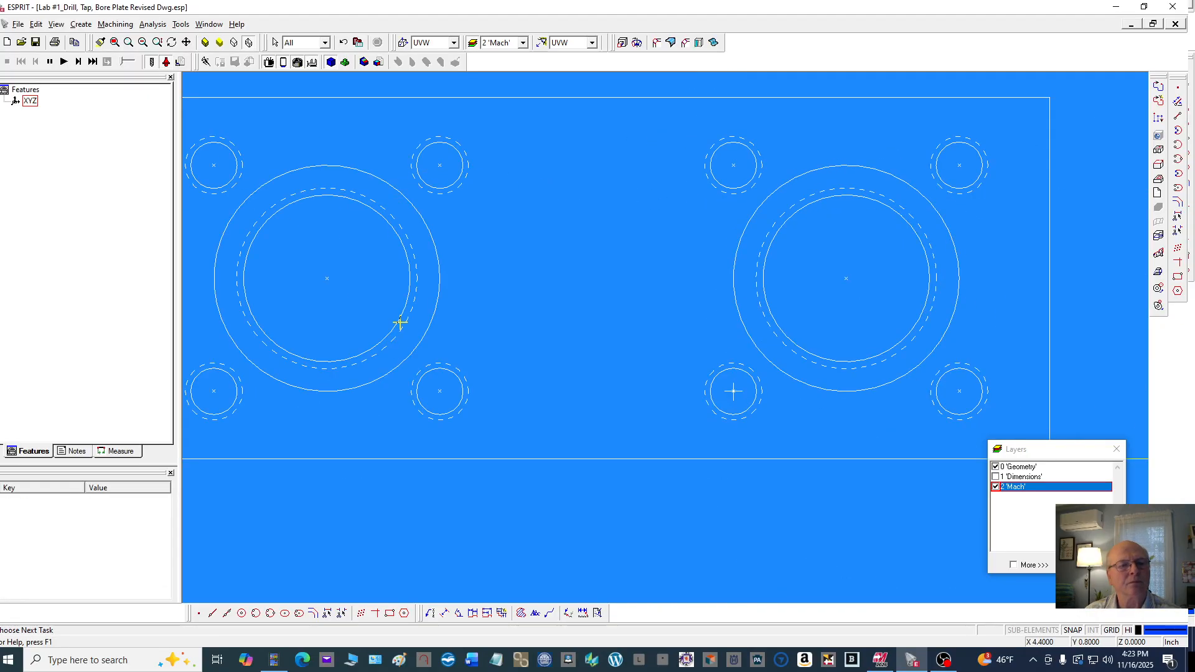
{"action": "scroll", "coordinate": [529, 339], "scroll_direction": "down", "scroll_amount": 4}
{"action": "scroll", "coordinate": [312, 311], "scroll_direction": "up", "scroll_amount": 5}
{"action": "scroll", "coordinate": [395, 234], "scroll_direction": "up", "scroll_amount": 1}
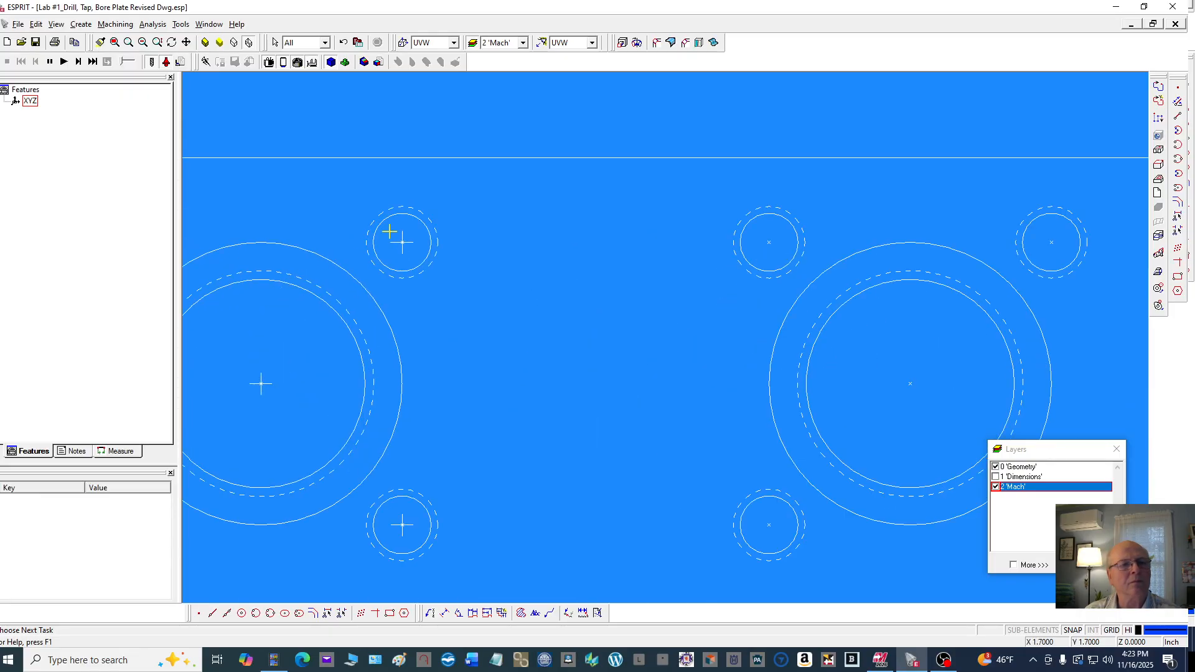
{"action": "left_click", "coordinate": [402, 237]}
{"action": "left_click", "coordinate": [403, 239]}
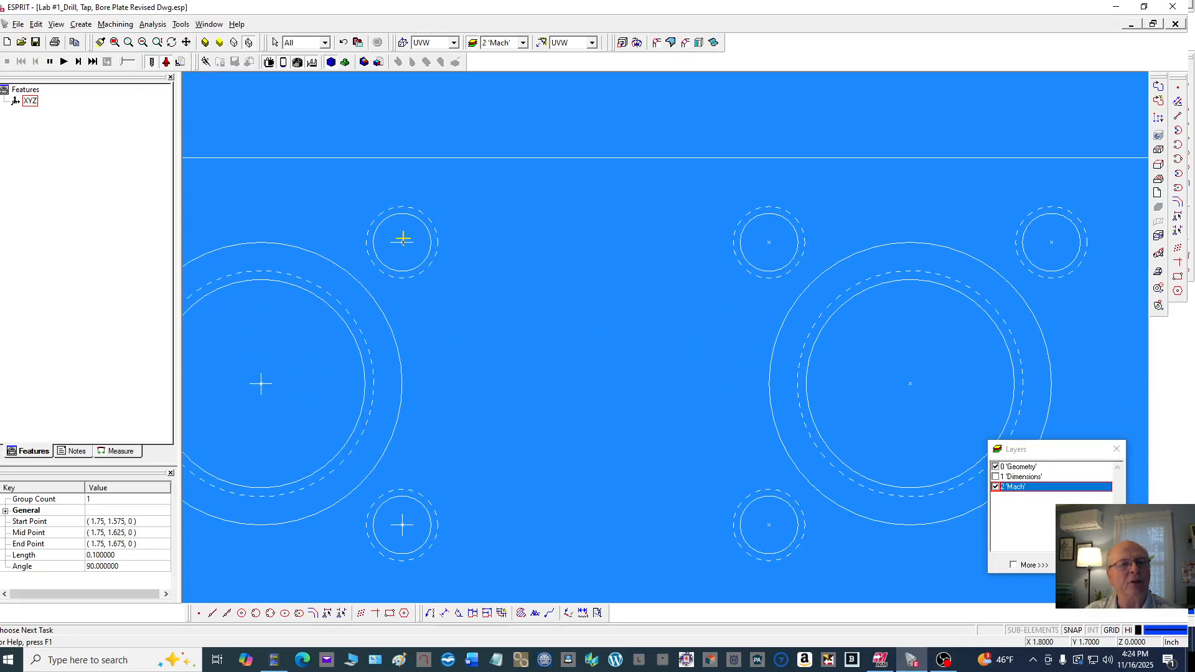
{"action": "key", "text": "Delete"}
{"action": "left_click", "coordinate": [409, 243]}
{"action": "left_click", "coordinate": [409, 242]}
{"action": "key", "text": "Delete"}
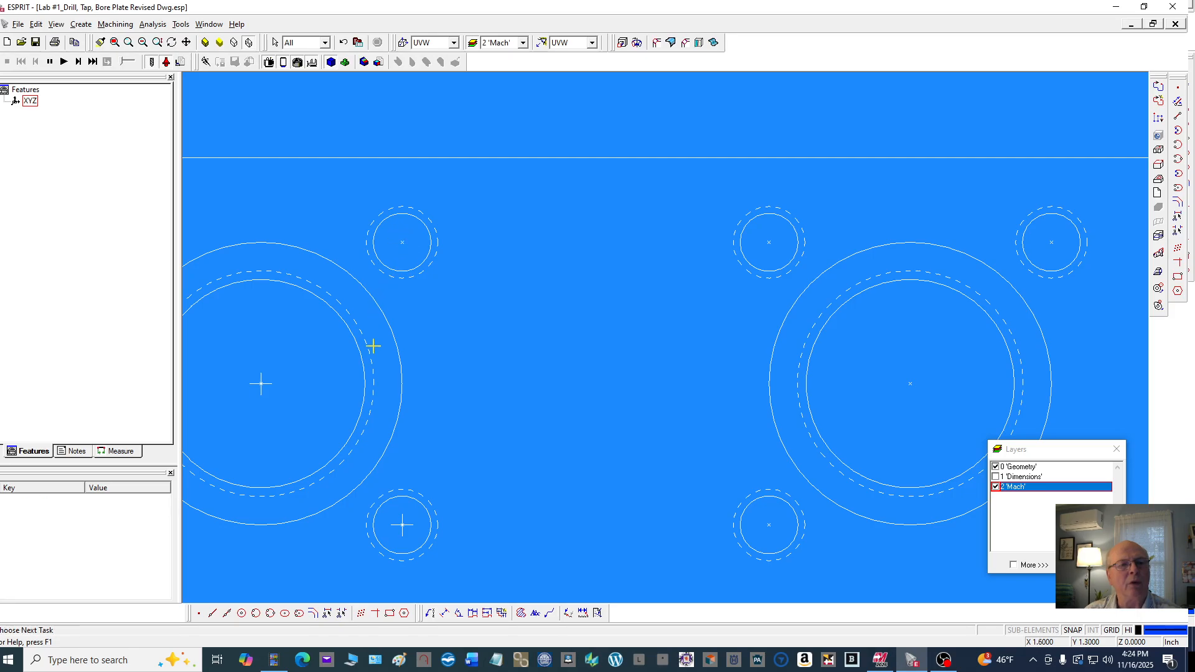
Delete both centre mark lines of the left hole's lower-right bolt hole
{"action": "left_click", "coordinate": [402, 519]}
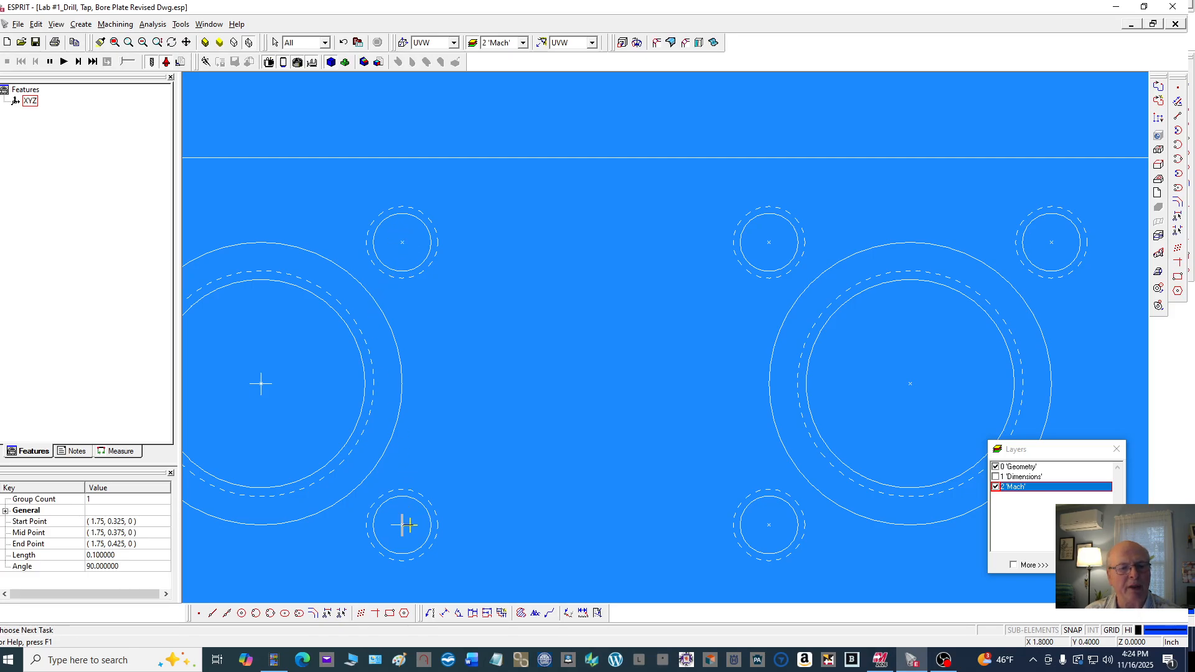
{"action": "left_click", "coordinate": [409, 525]}
{"action": "left_click", "coordinate": [411, 524]}
{"action": "key", "text": "Delete"}
{"action": "scroll", "coordinate": [546, 415], "scroll_direction": "down", "scroll_amount": 3}
{"action": "scroll", "coordinate": [503, 447], "scroll_direction": "up", "scroll_amount": 3}
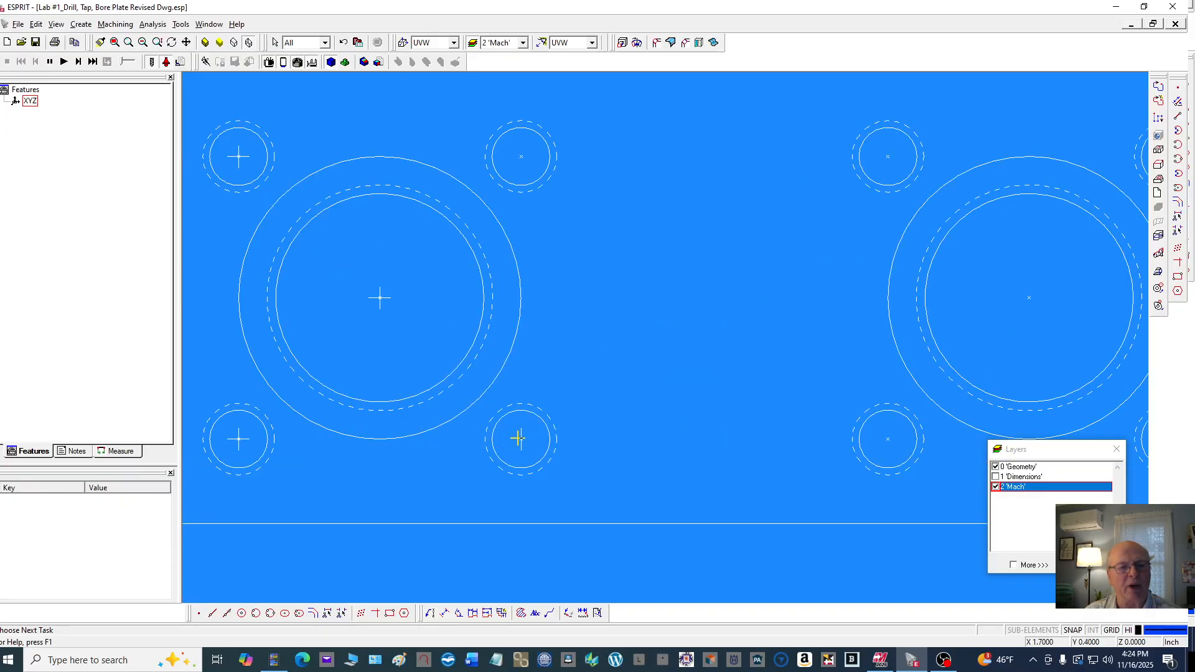
{"action": "left_click", "coordinate": [521, 436]}
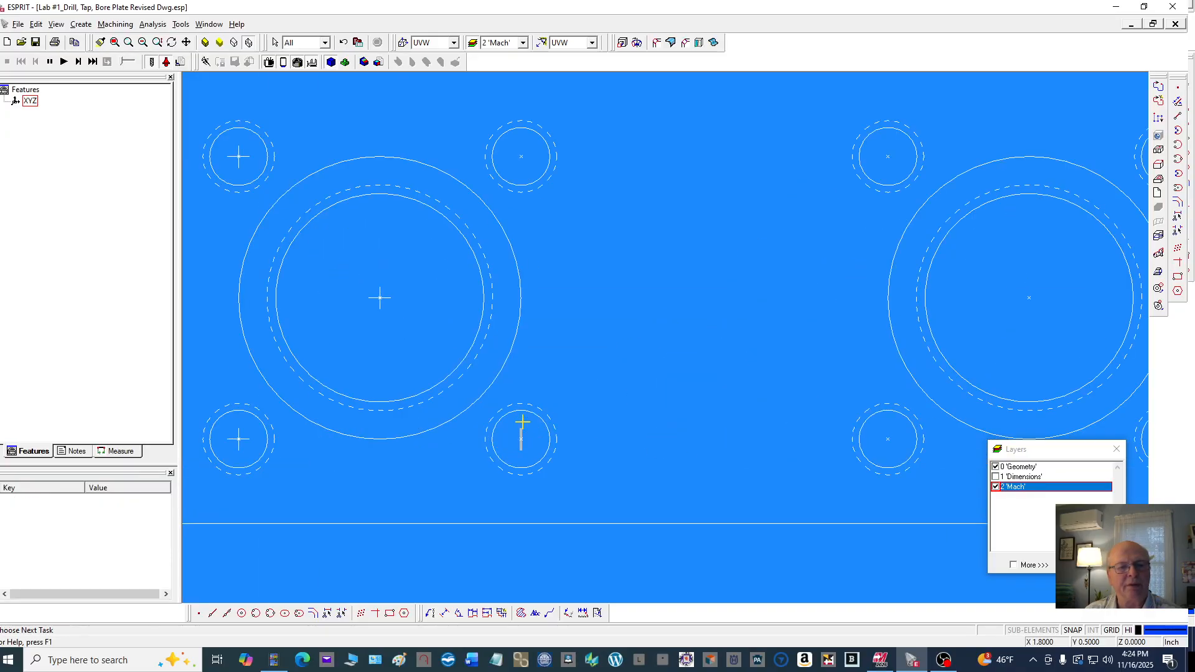
{"action": "key", "text": "Delete"}
Delete both centre mark lines of the left hole's lower-left bolt hole
{"action": "left_click", "coordinate": [239, 429]}
{"action": "key", "text": "Delete"}
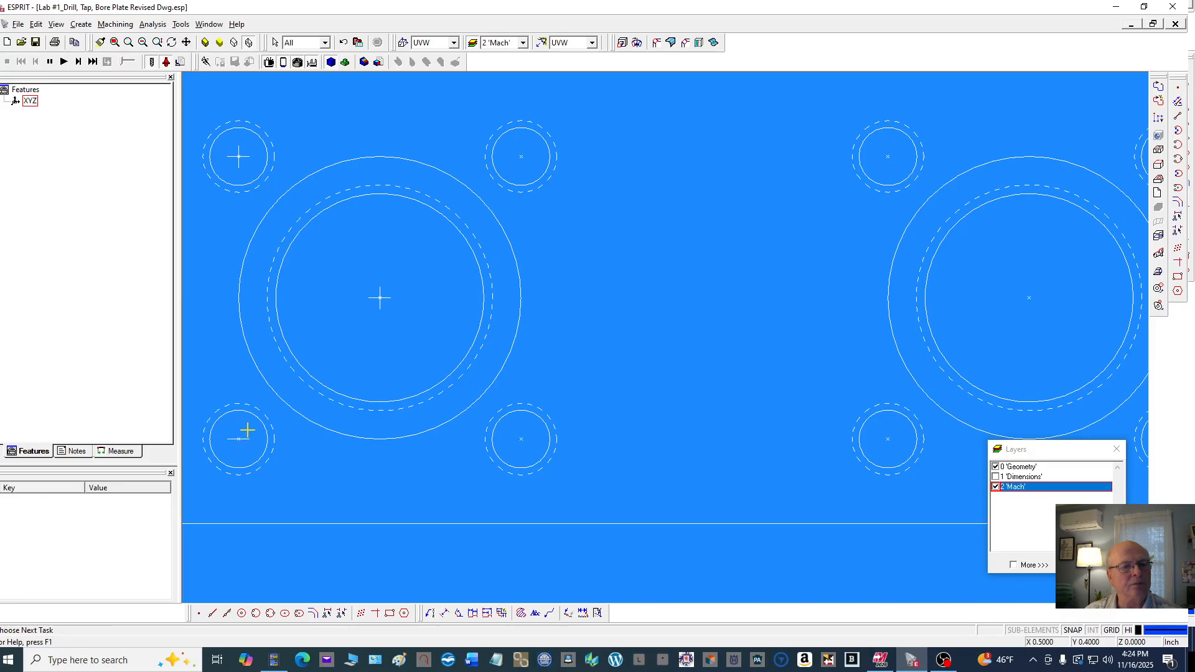
{"action": "left_click", "coordinate": [246, 439]}
{"action": "key", "text": "Delete"}
Delete both centre mark lines at the centre of the left large hole
{"action": "left_click", "coordinate": [380, 303]}
{"action": "key", "text": "Delete"}
{"action": "left_click", "coordinate": [384, 297]}
{"action": "key", "text": "Delete"}
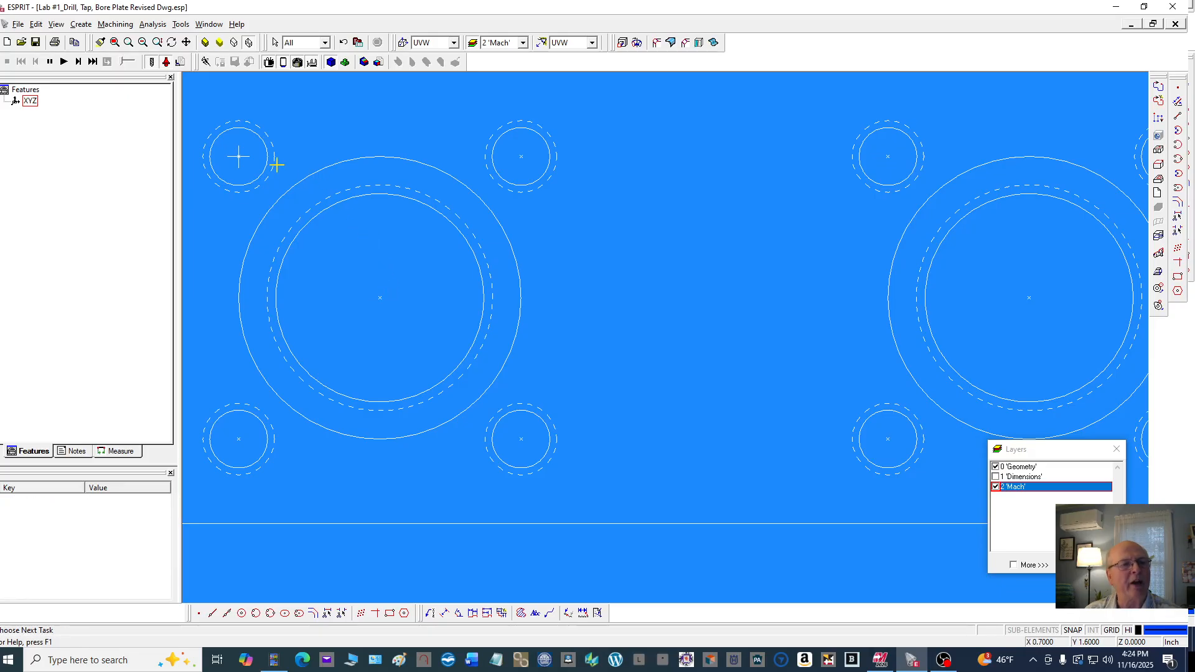
Delete both centre mark lines of the left hole's upper-left bolt hole
{"action": "left_click", "coordinate": [244, 155]}
{"action": "key", "text": "Delete"}
{"action": "left_click", "coordinate": [240, 150]}
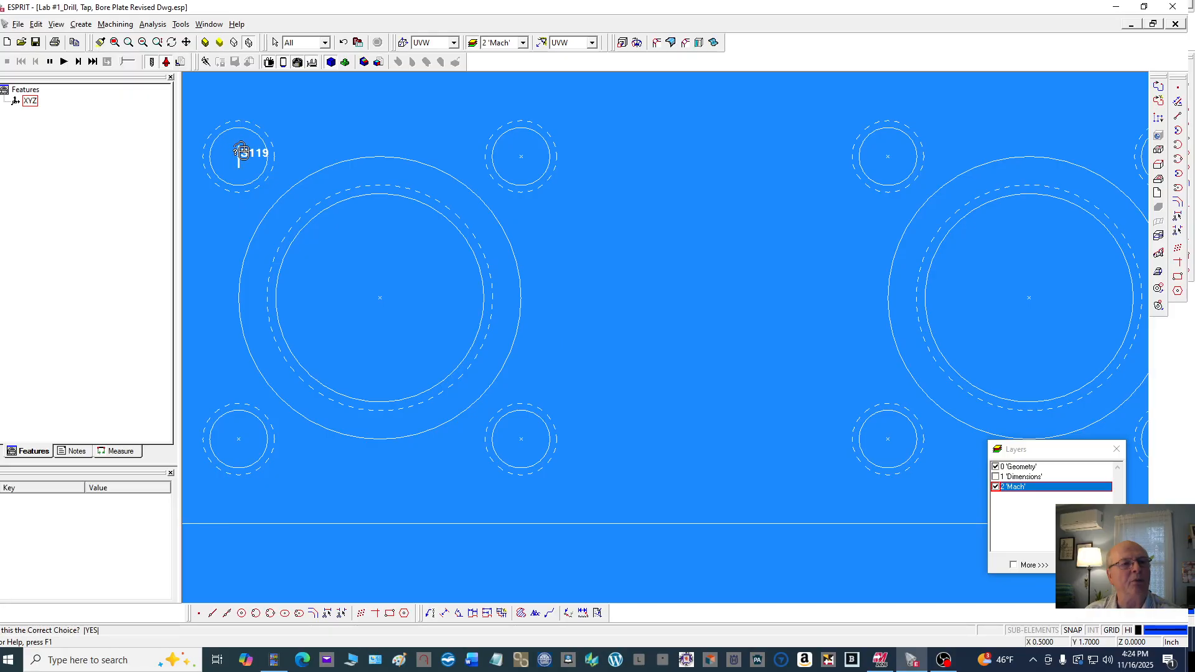
{"action": "key", "text": "Delete"}
Switch to the SolidMill Traditional machining environment
{"action": "scroll", "coordinate": [436, 252], "scroll_direction": "down", "scroll_amount": 3}
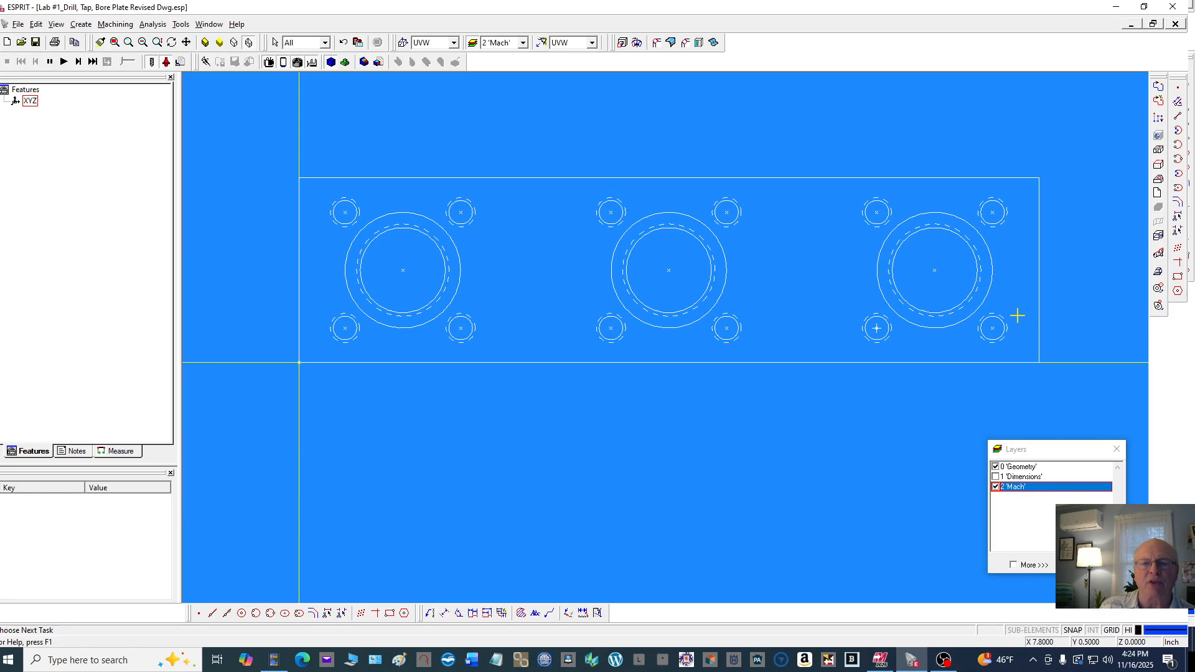
{"action": "scroll", "coordinate": [765, 289], "scroll_direction": "down", "scroll_amount": 2}
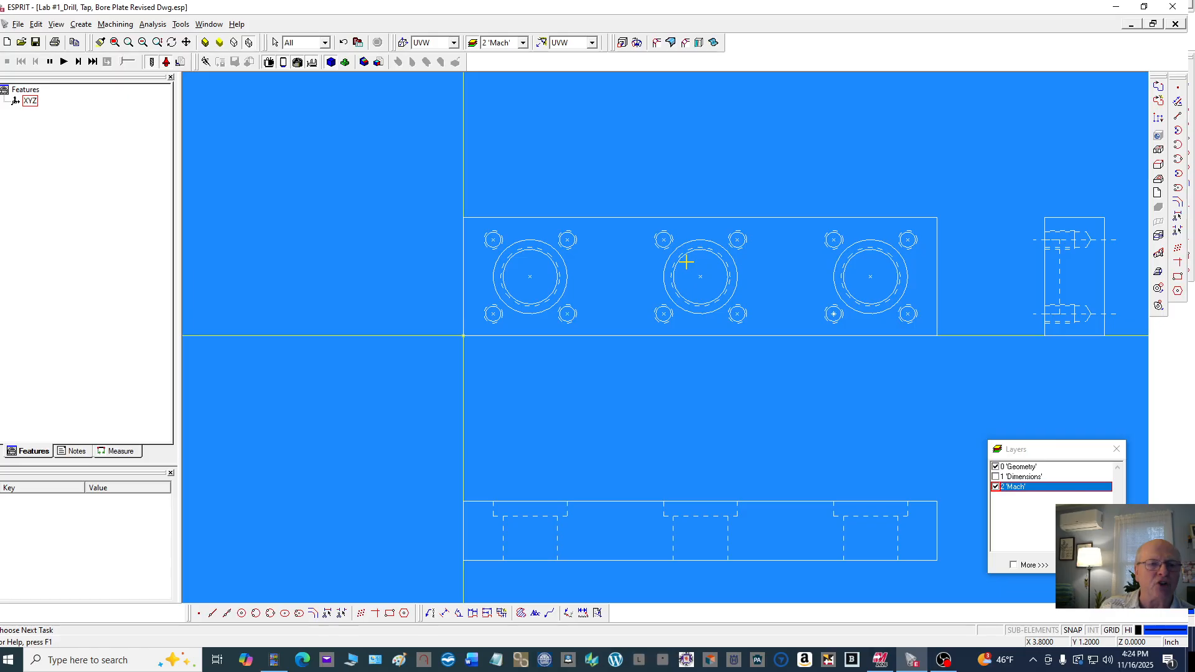
{"action": "scroll", "coordinate": [498, 149], "scroll_direction": "up", "scroll_amount": 1}
{"action": "scroll", "coordinate": [506, 153], "scroll_direction": "down", "scroll_amount": 2}
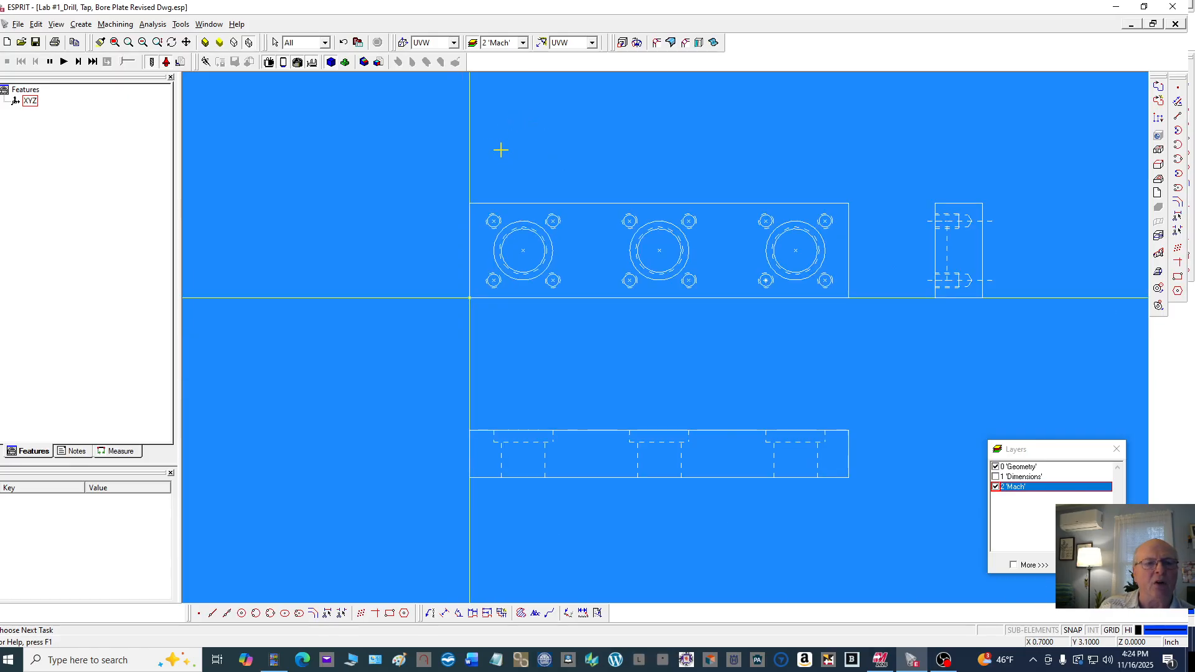
{"action": "scroll", "coordinate": [500, 149], "scroll_direction": "down", "scroll_amount": 1}
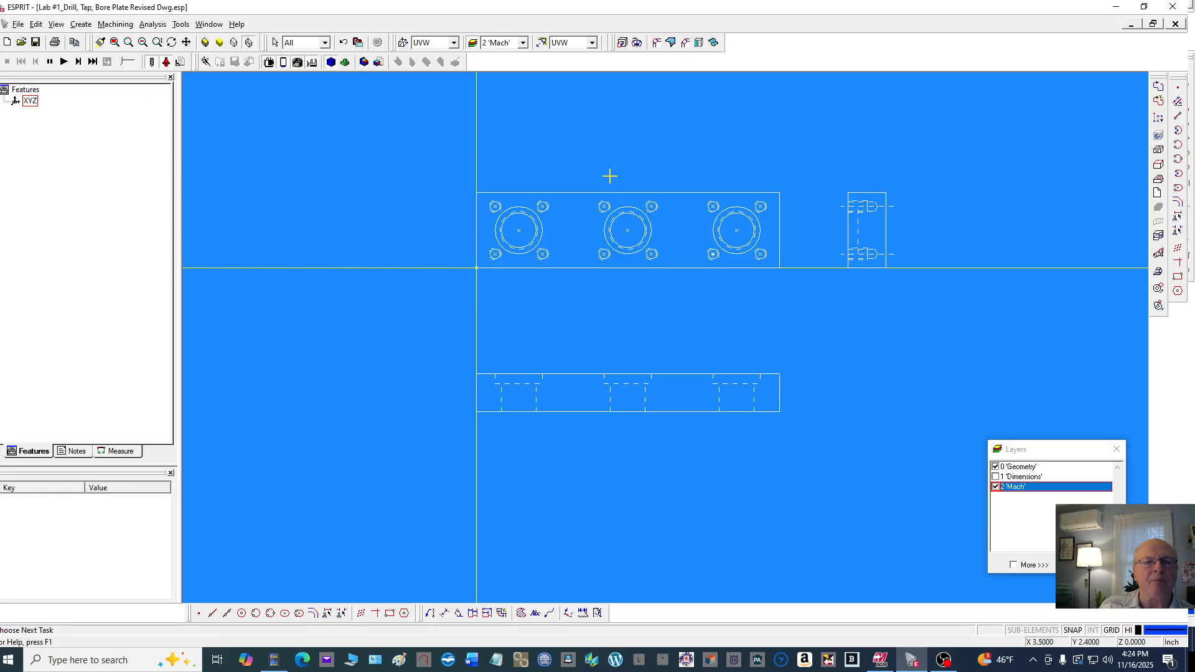
{"action": "left_click", "coordinate": [115, 25]}
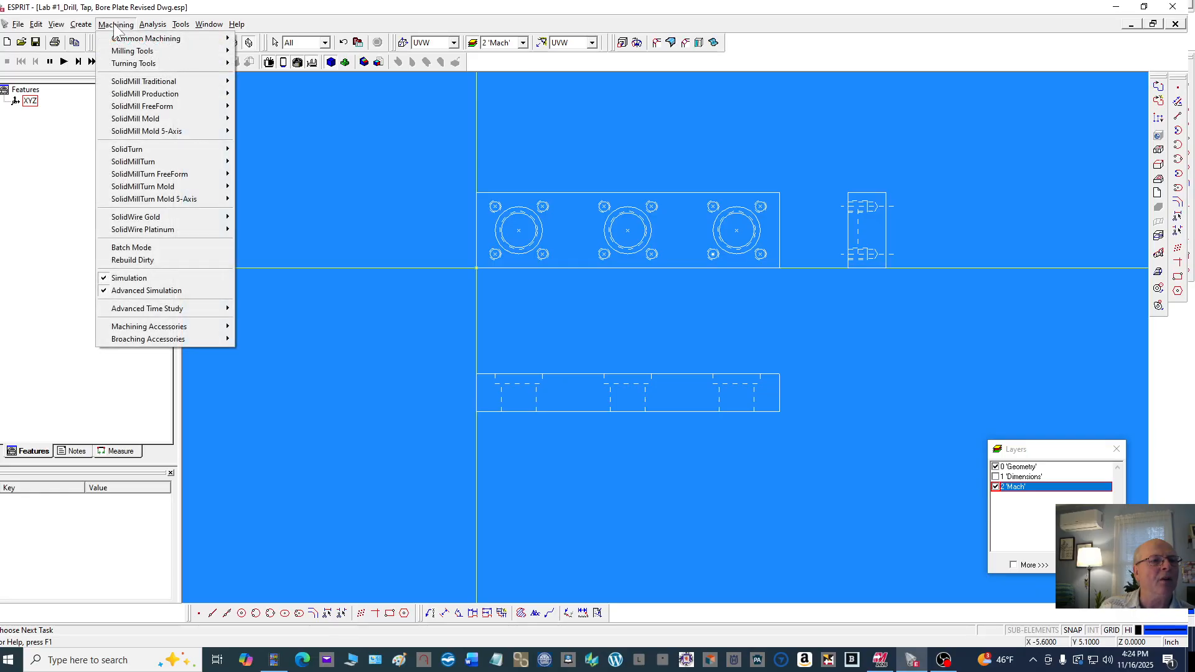
{"action": "mouse_move", "coordinate": [170, 84]}
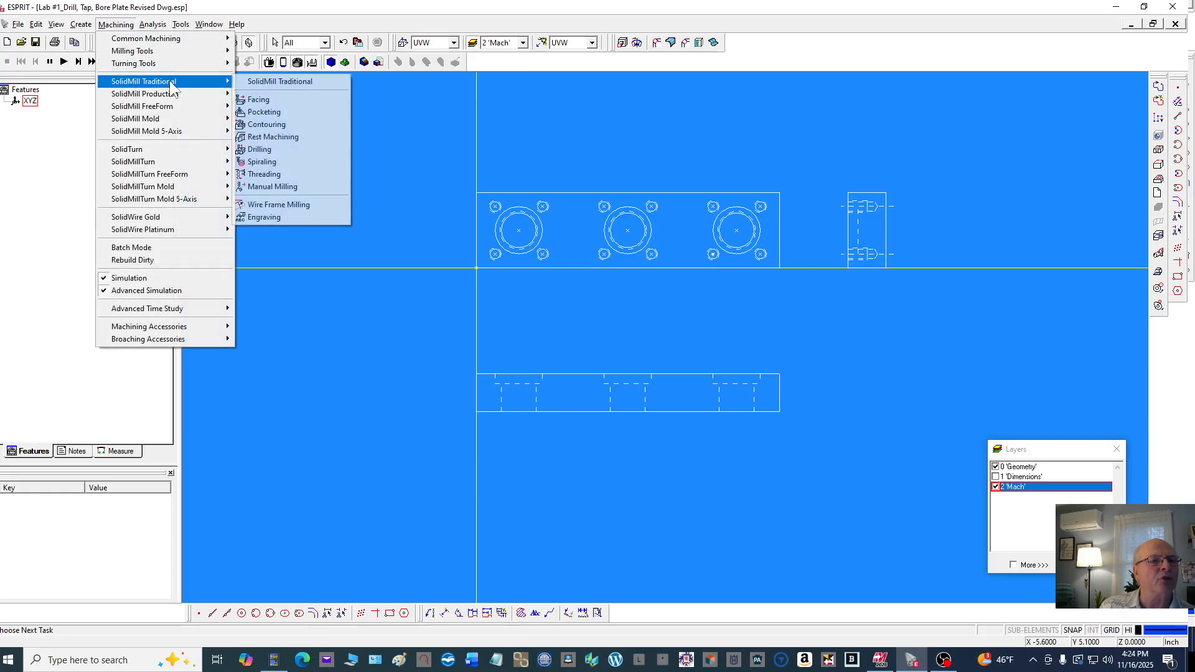
{"action": "left_click", "coordinate": [280, 82]}
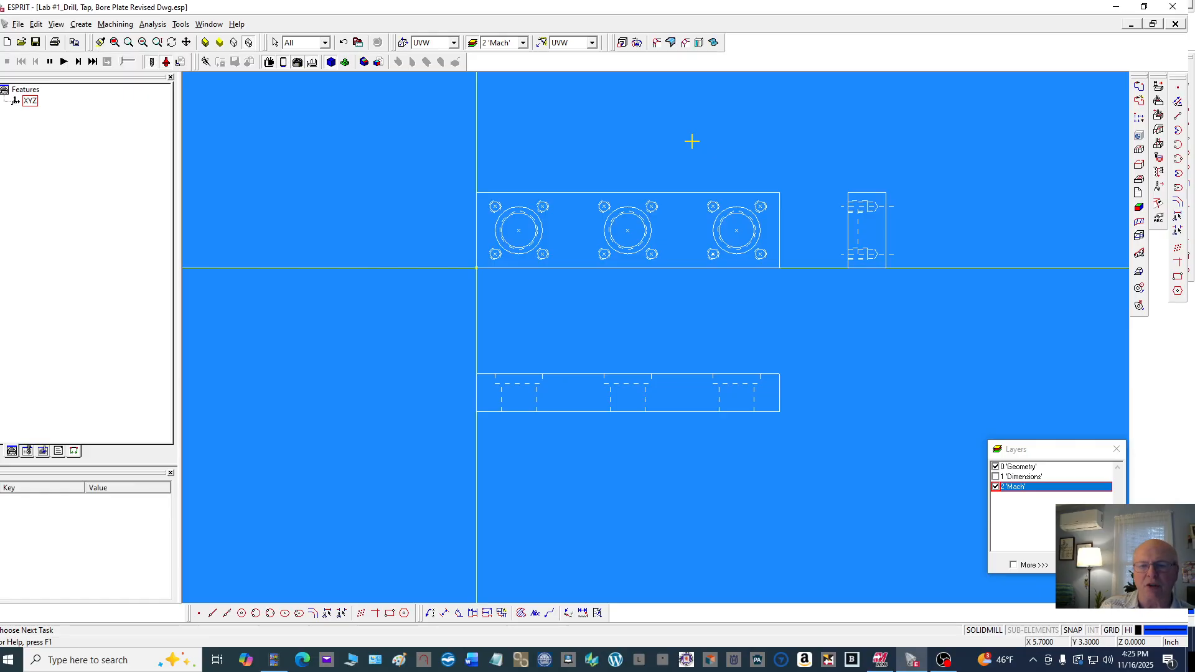
Open Machine Setup, set the program number to 10012, and accept the setup
{"action": "left_click", "coordinate": [126, 27]}
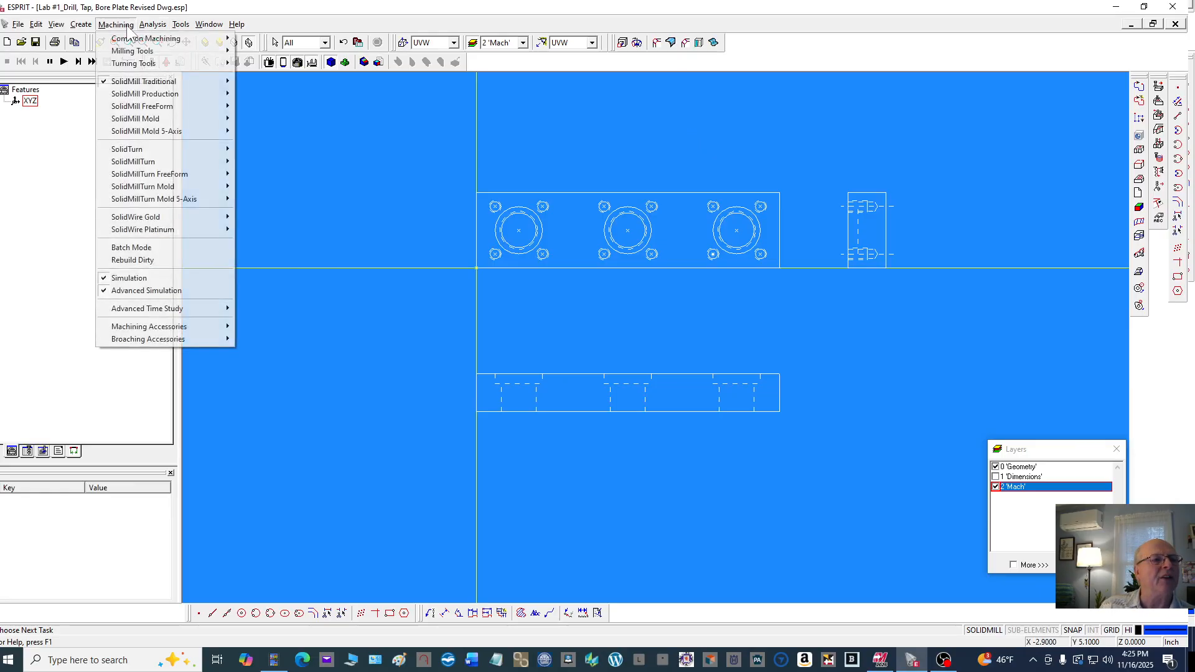
{"action": "mouse_move", "coordinate": [129, 34]}
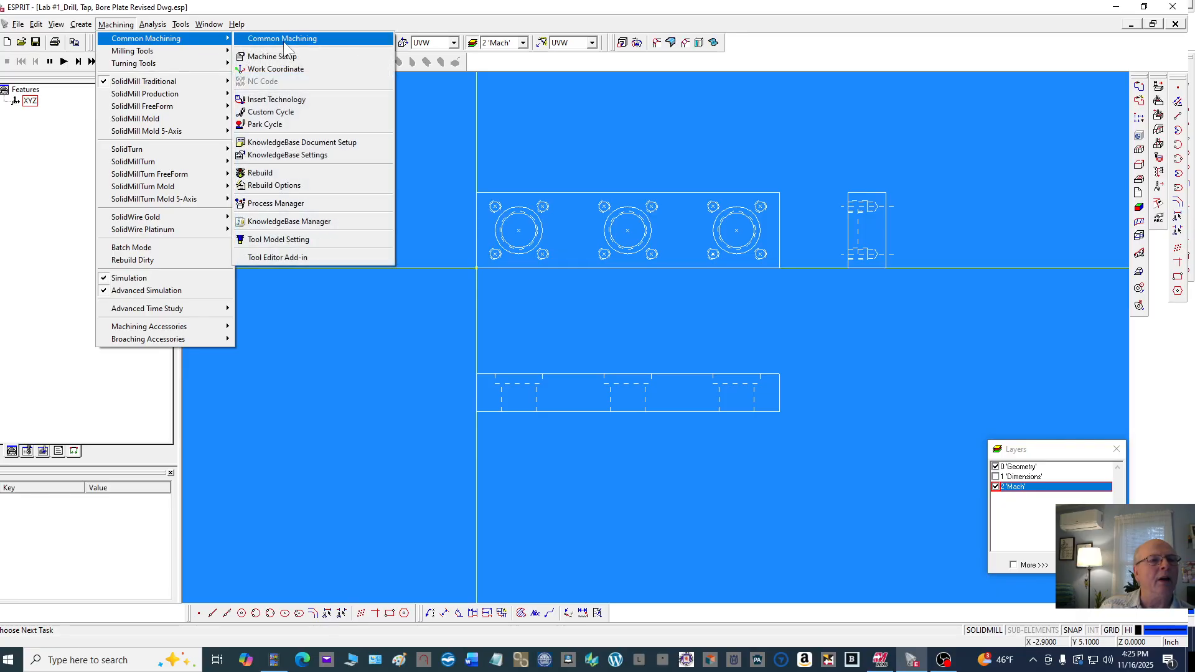
{"action": "left_click", "coordinate": [301, 54]}
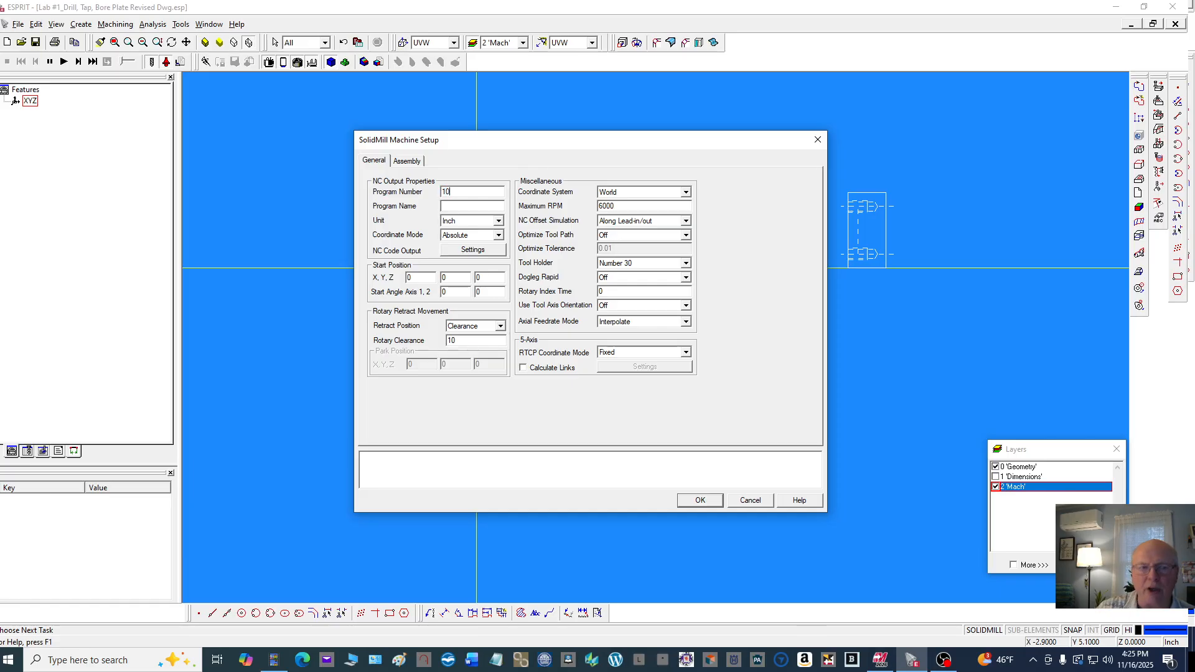
{"action": "type", "text": "0"}
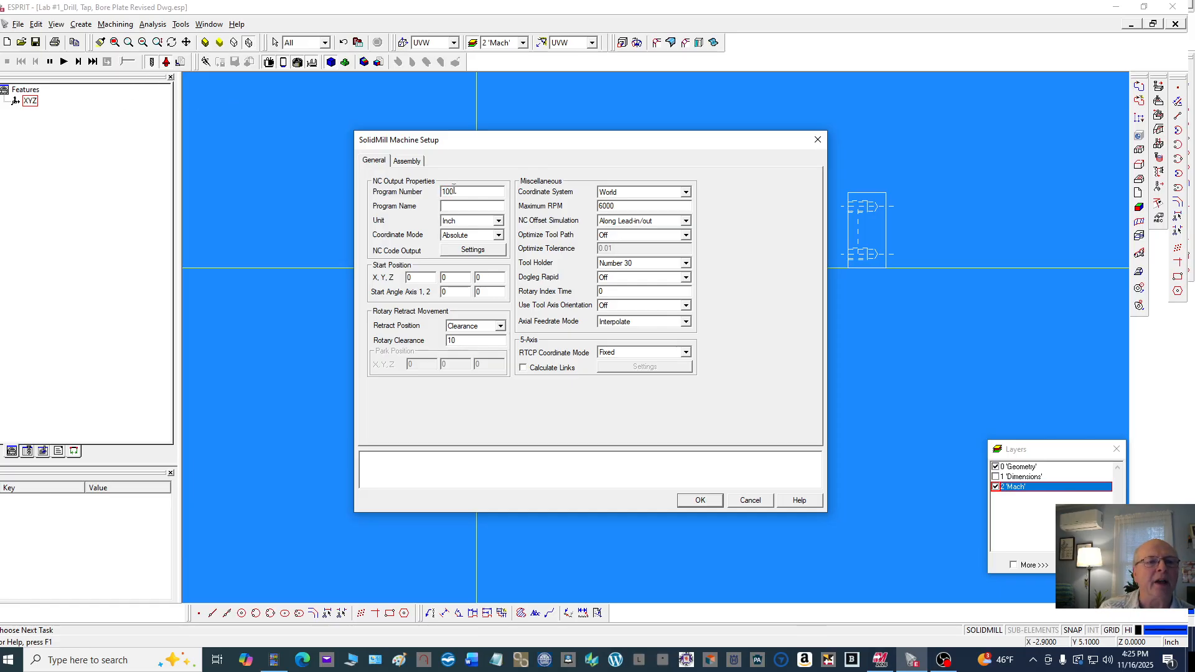
{"action": "type", "text": "125"}
{"action": "left_click", "coordinate": [406, 162]}
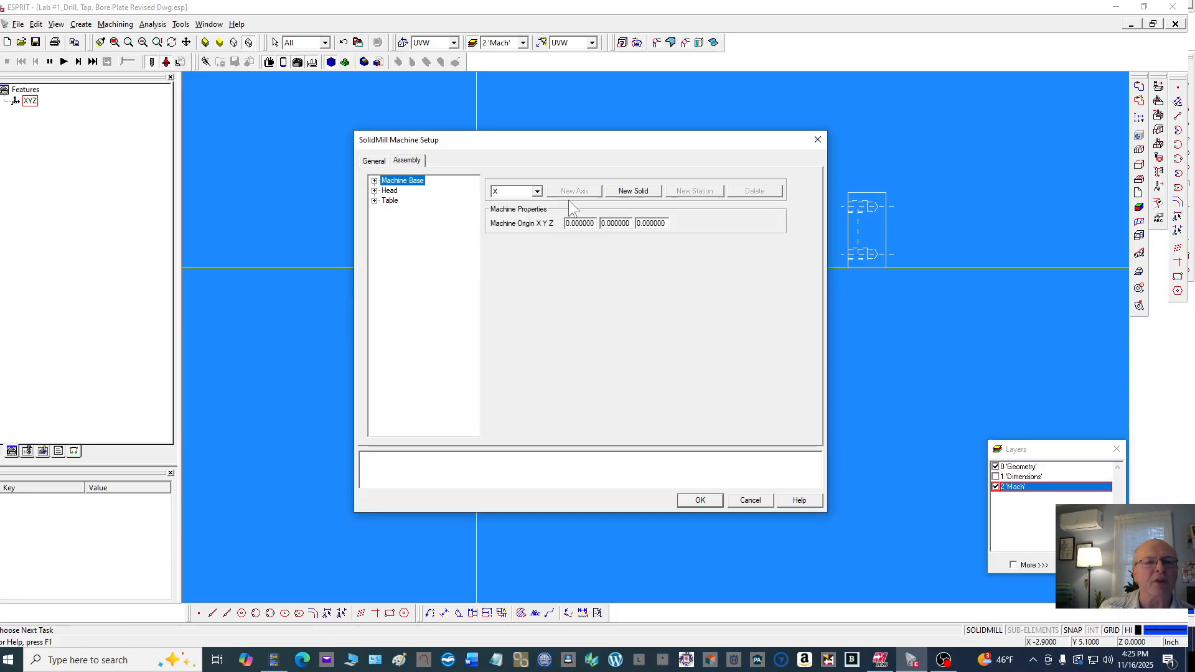
{"action": "left_click", "coordinate": [700, 500]}
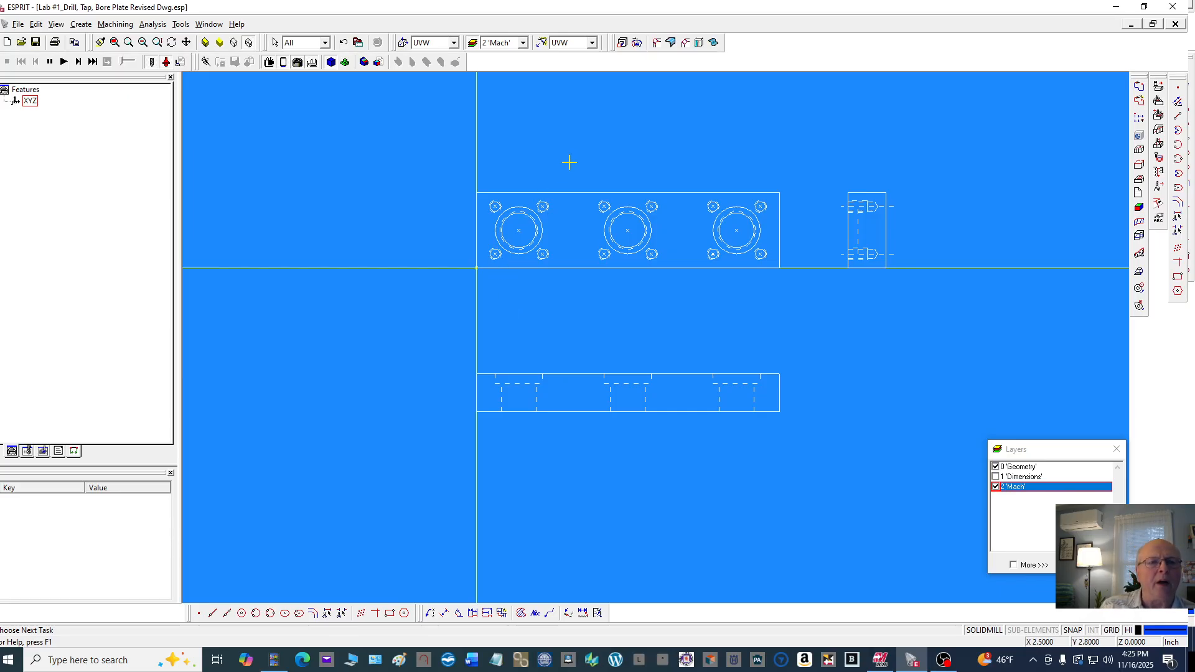
{"action": "scroll", "coordinate": [558, 161], "scroll_direction": "down", "scroll_amount": 1}
{"action": "scroll", "coordinate": [558, 161], "scroll_direction": "up", "scroll_amount": 1}
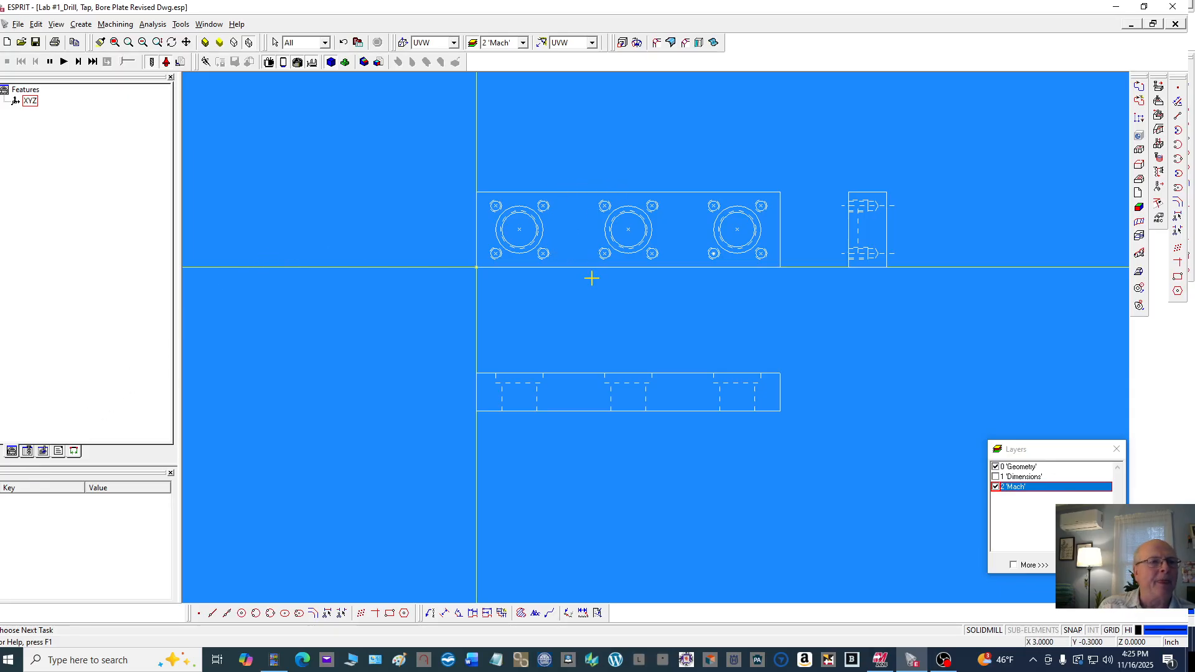
{"action": "left_click", "coordinate": [125, 25]}
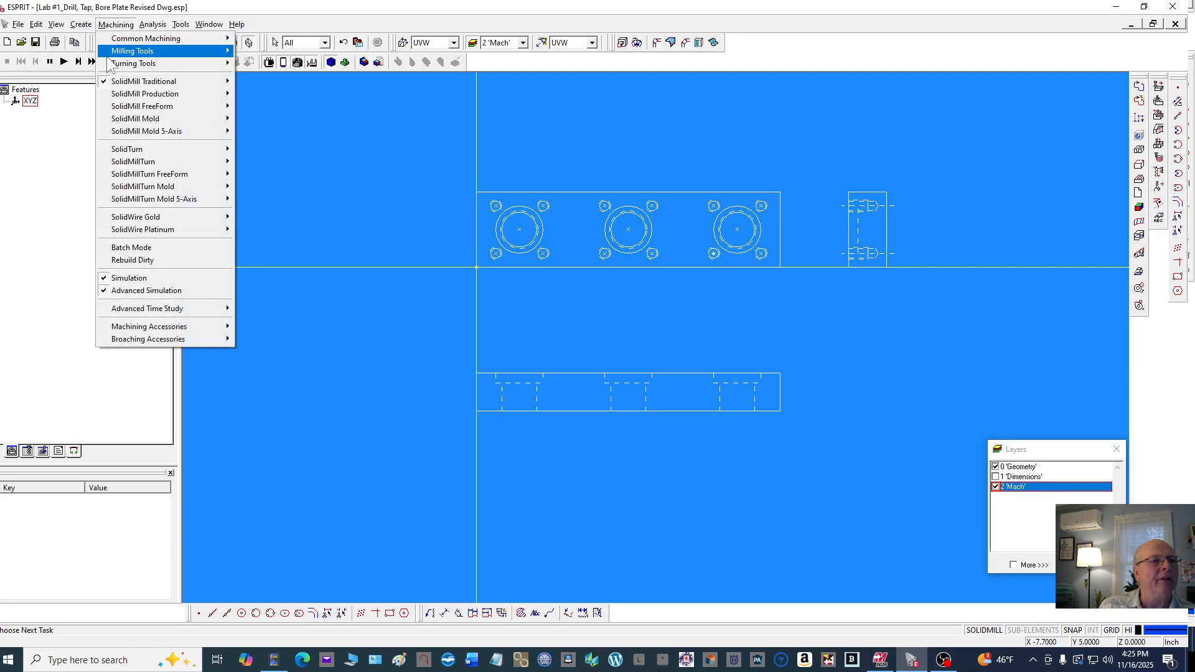
{"action": "mouse_move", "coordinate": [162, 81]}
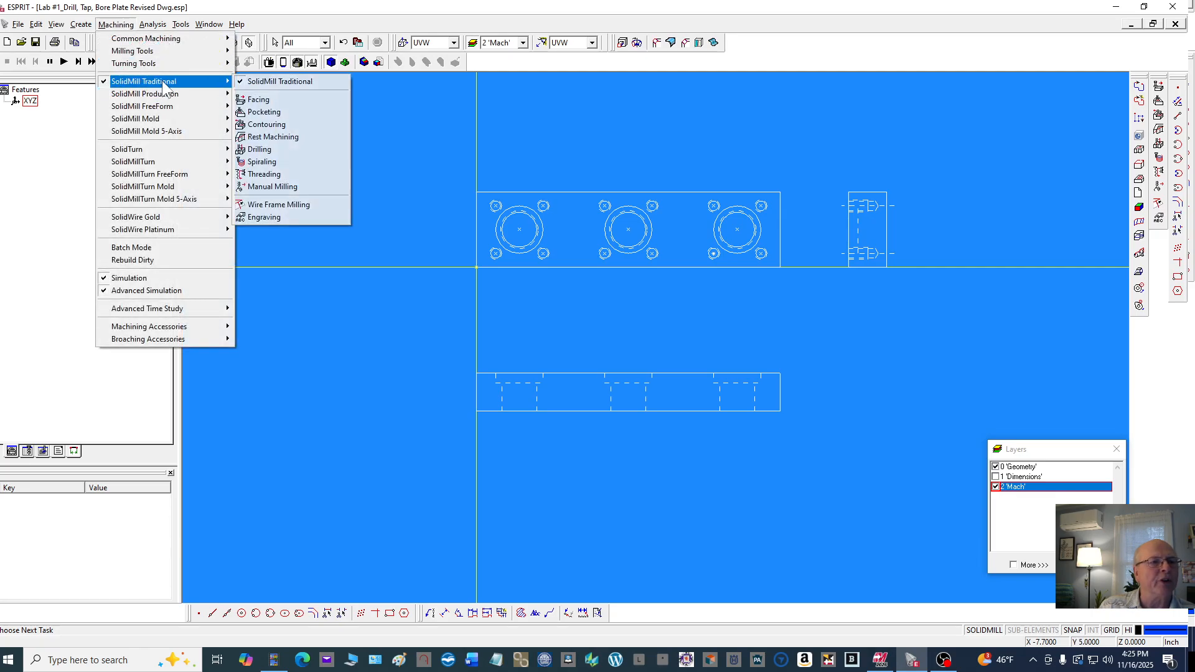
{"action": "left_click", "coordinate": [440, 108]}
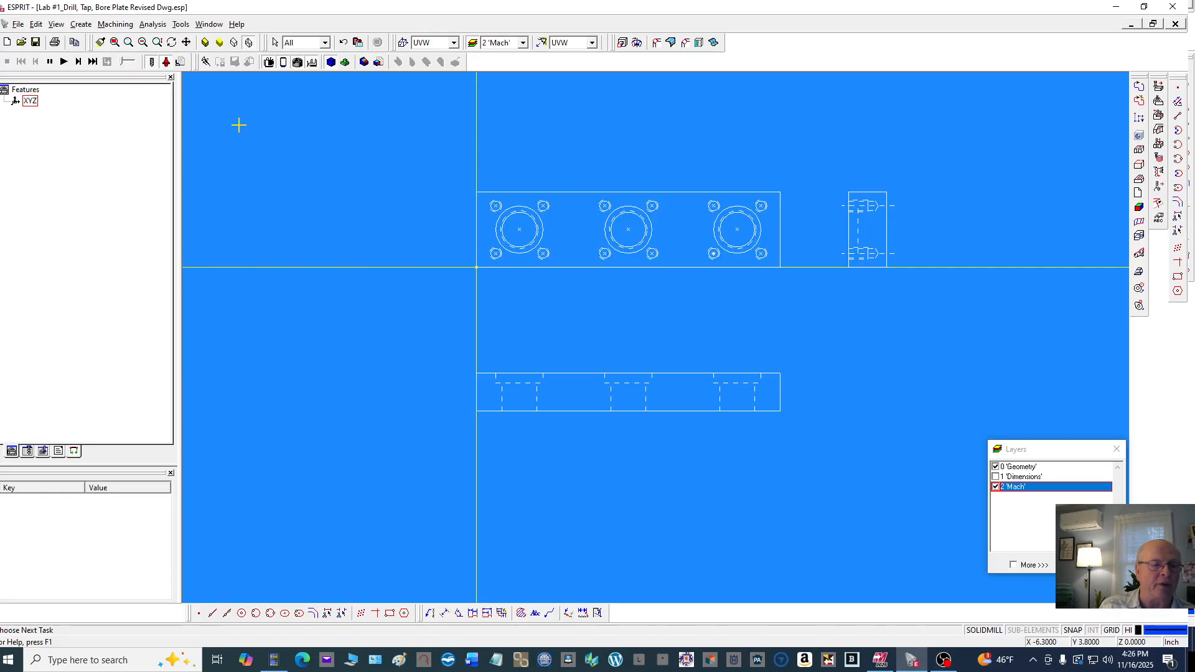
Load the 2.0 face mill tool from the Milling Tools library folder into the tool list
{"action": "left_click", "coordinate": [27, 451]}
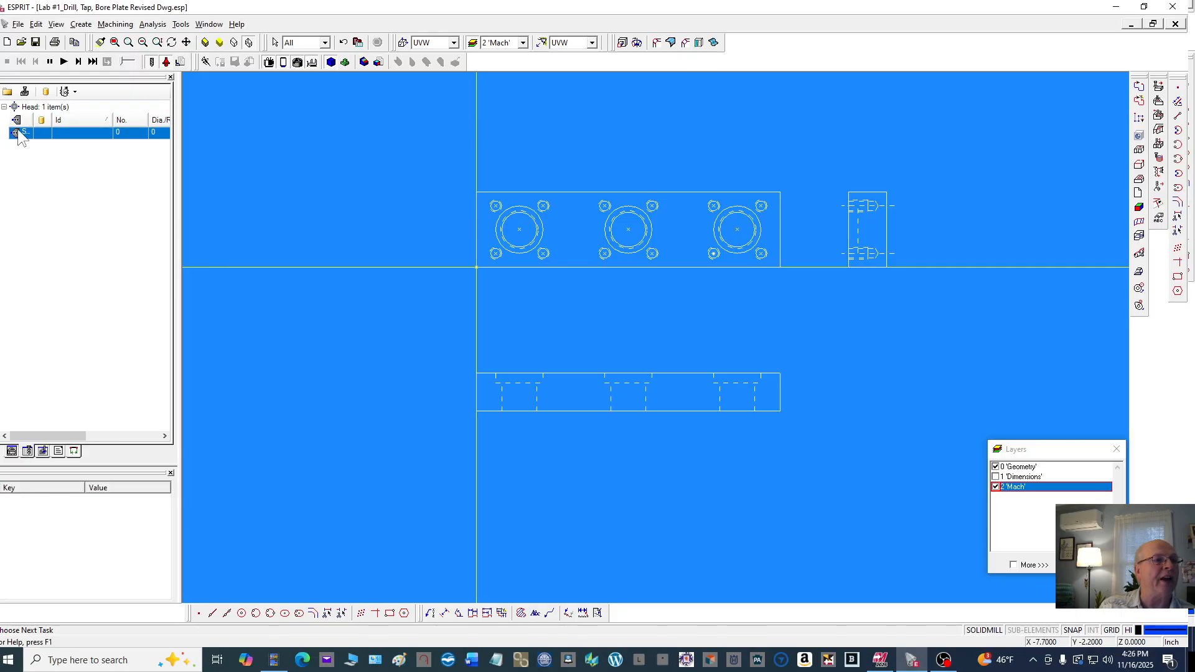
{"action": "left_click", "coordinate": [7, 92]}
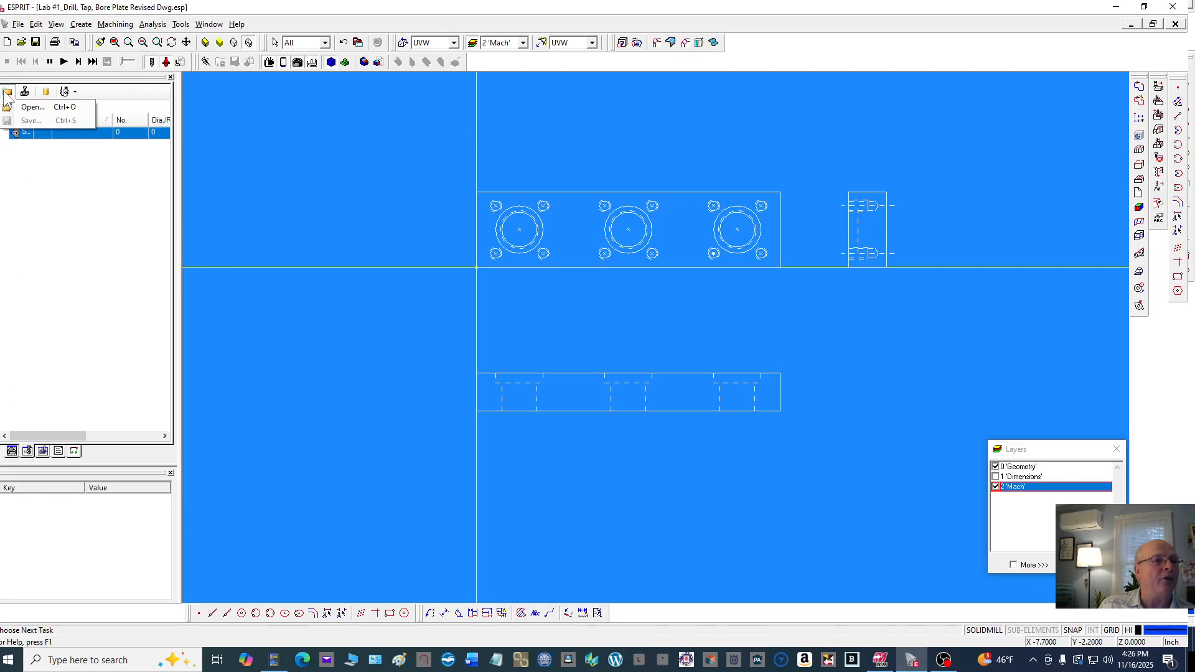
{"action": "left_click", "coordinate": [31, 108]}
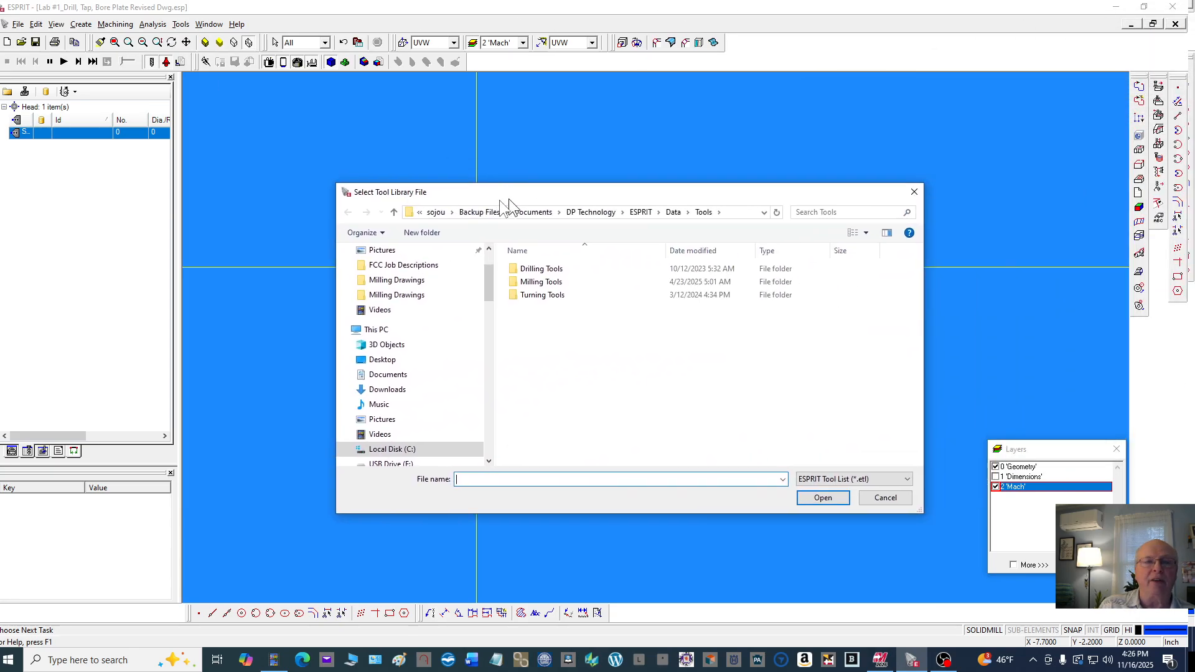
{"action": "left_click_drag", "start_coordinate": [509, 199], "coordinate": [224, 248]}
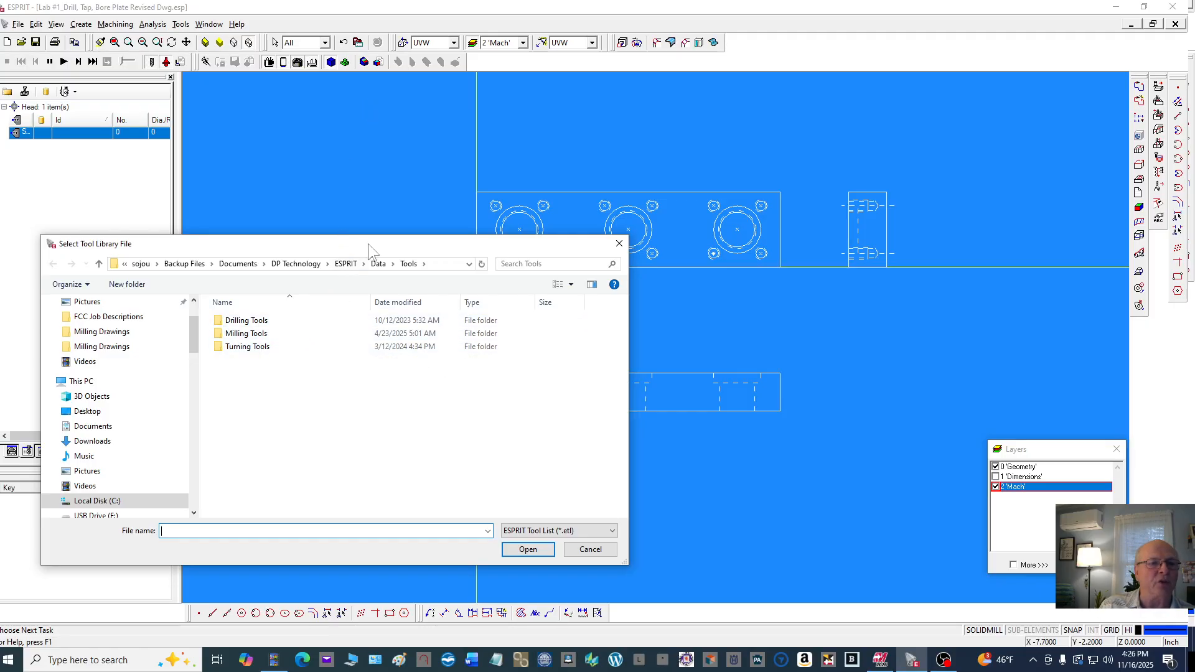
{"action": "left_click_drag", "start_coordinate": [371, 240], "coordinate": [614, 297]}
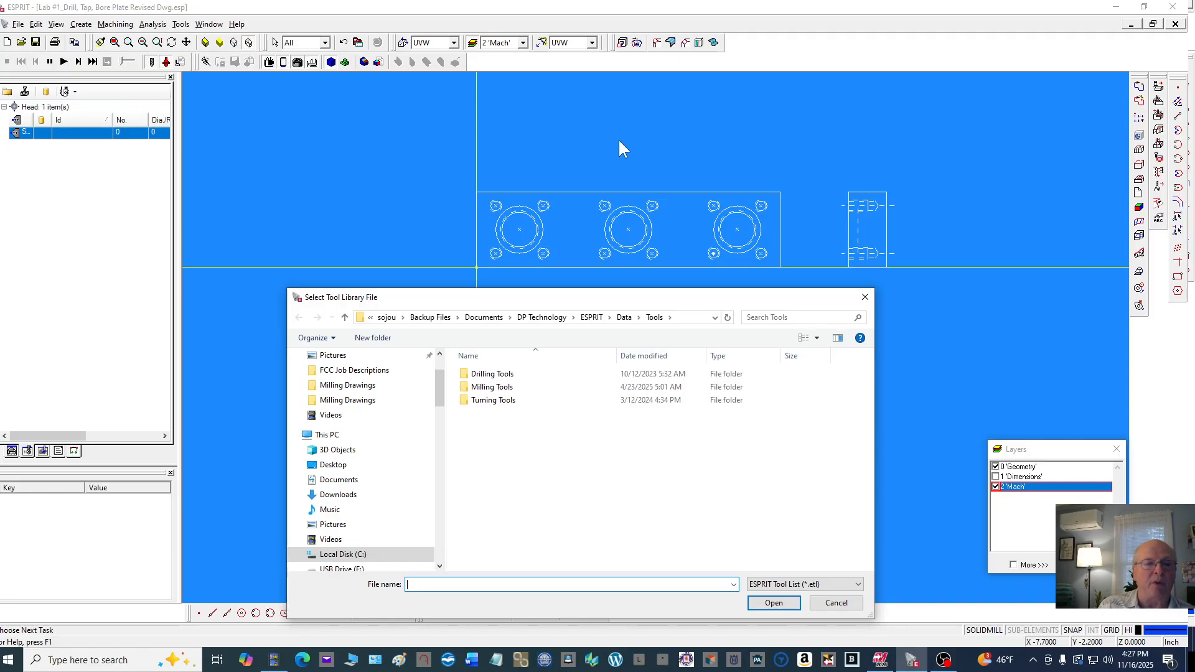
{"action": "left_click", "coordinate": [507, 388]}
{"action": "left_click", "coordinate": [773, 604]}
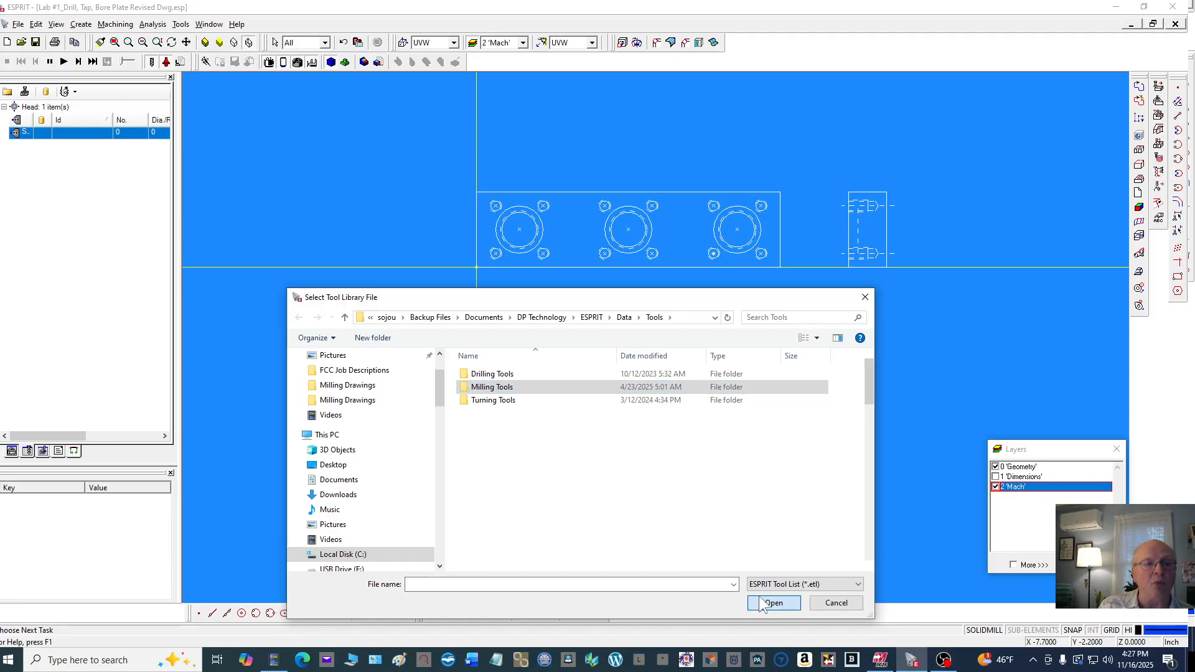
{"action": "scroll", "coordinate": [524, 385], "scroll_direction": "down", "scroll_amount": 12}
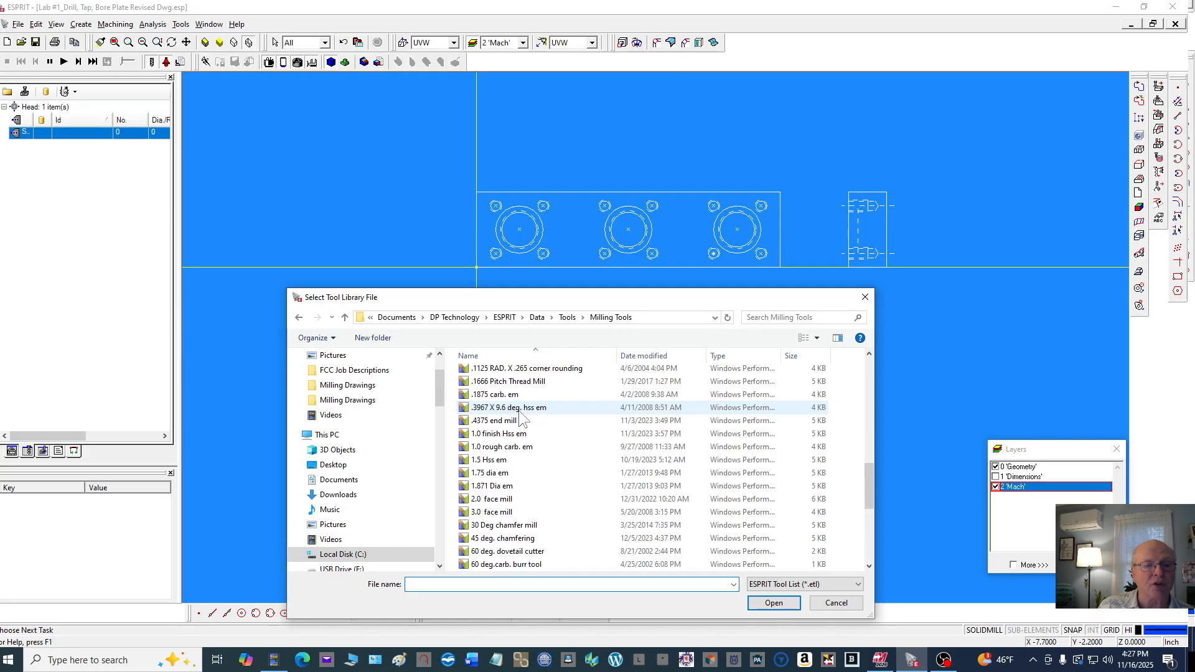
{"action": "left_click", "coordinate": [535, 499]}
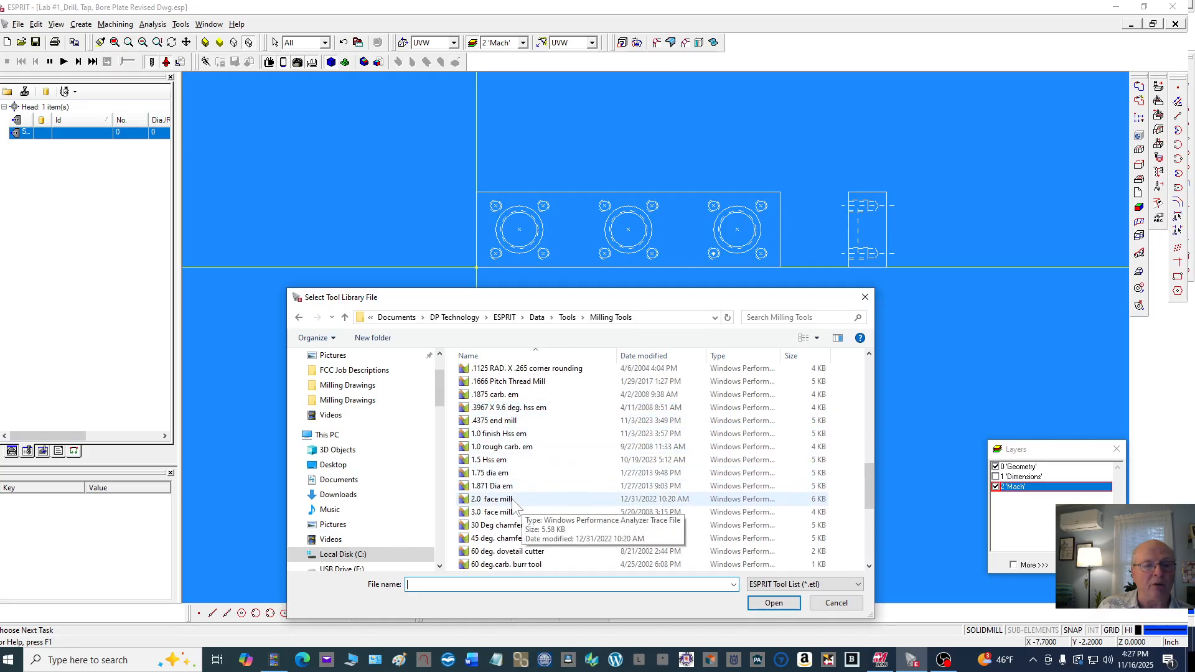
{"action": "left_click", "coordinate": [774, 604]}
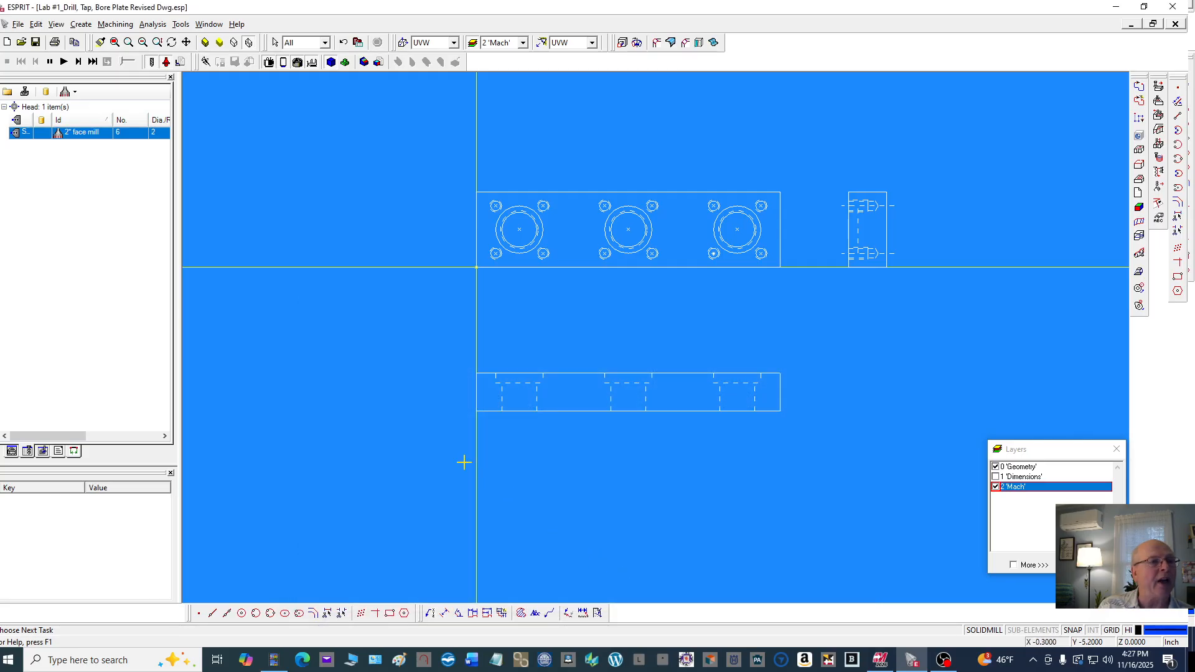
Open the 2" face mill's properties and set its tool number to 1 and length comp register to 1
{"action": "double_click", "coordinate": [118, 133]}
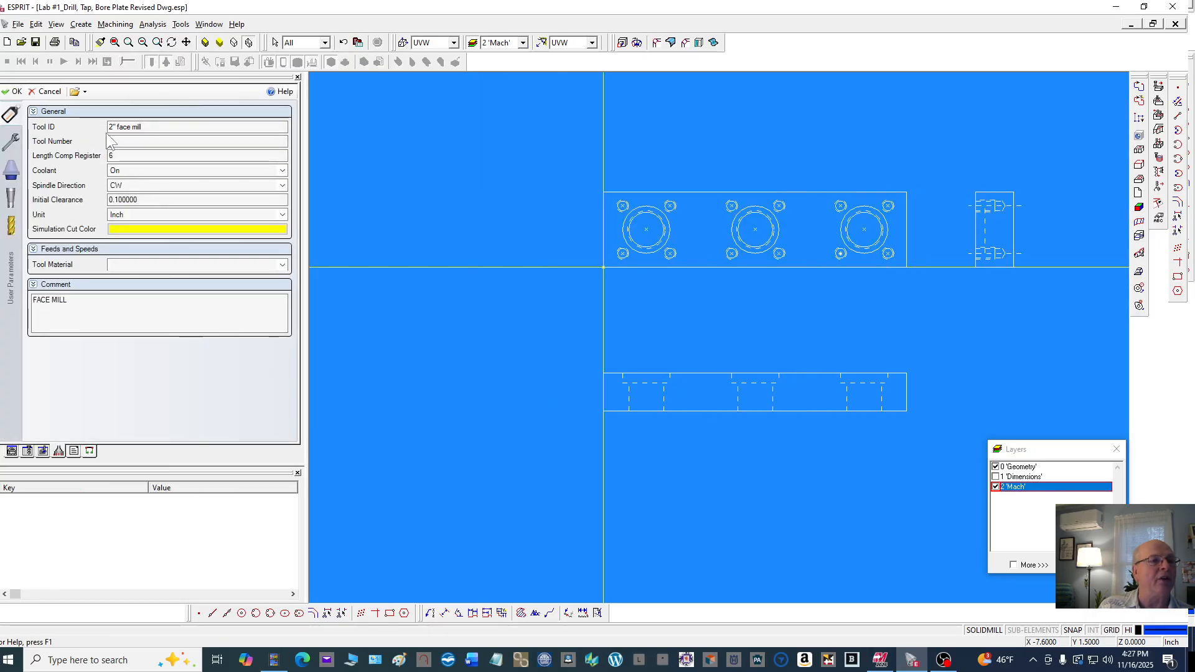
{"action": "double_click", "coordinate": [110, 142]}
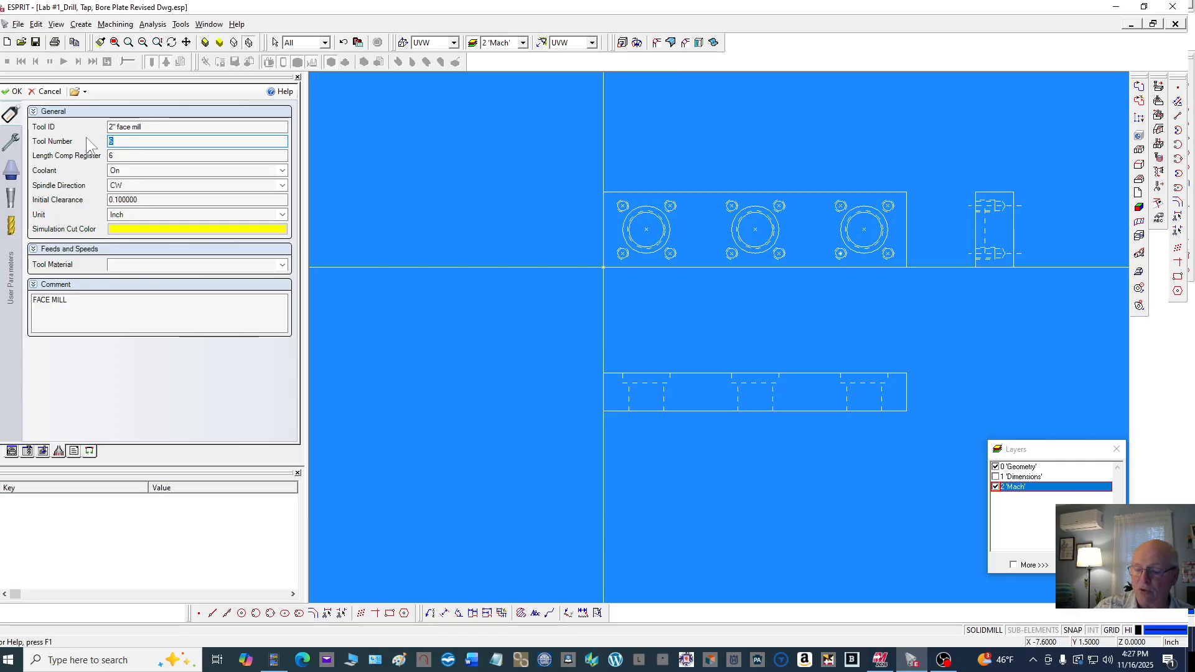
{"action": "type", "text": "1"}
{"action": "double_click", "coordinate": [103, 157]}
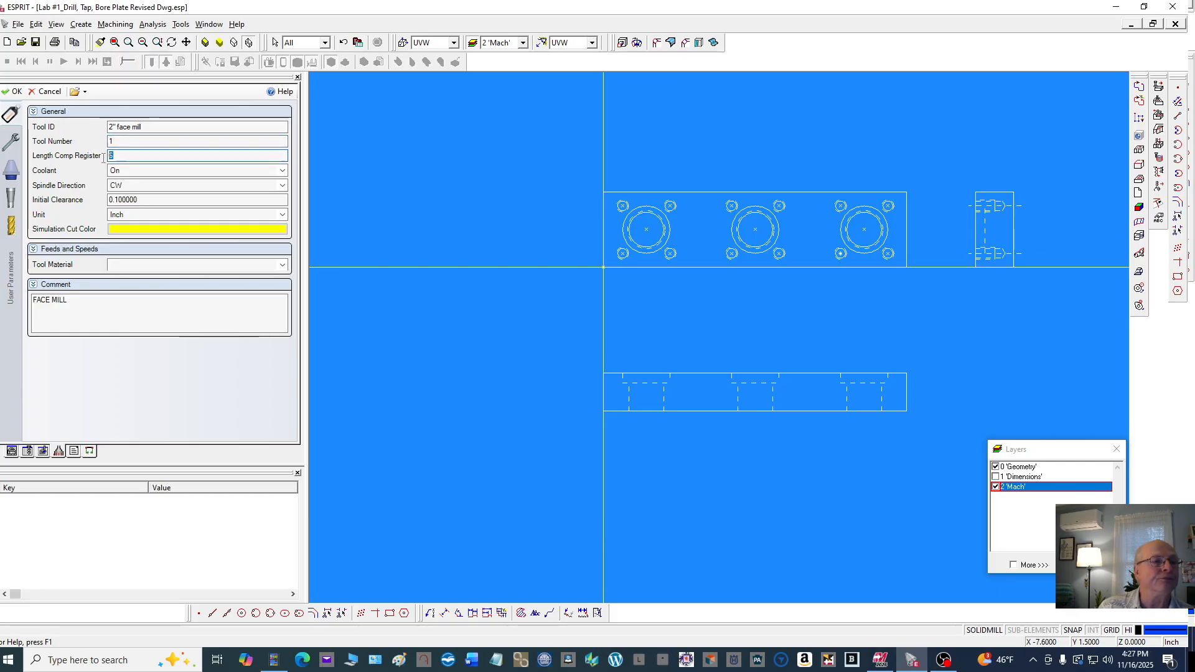
{"action": "type", "text": "1"}
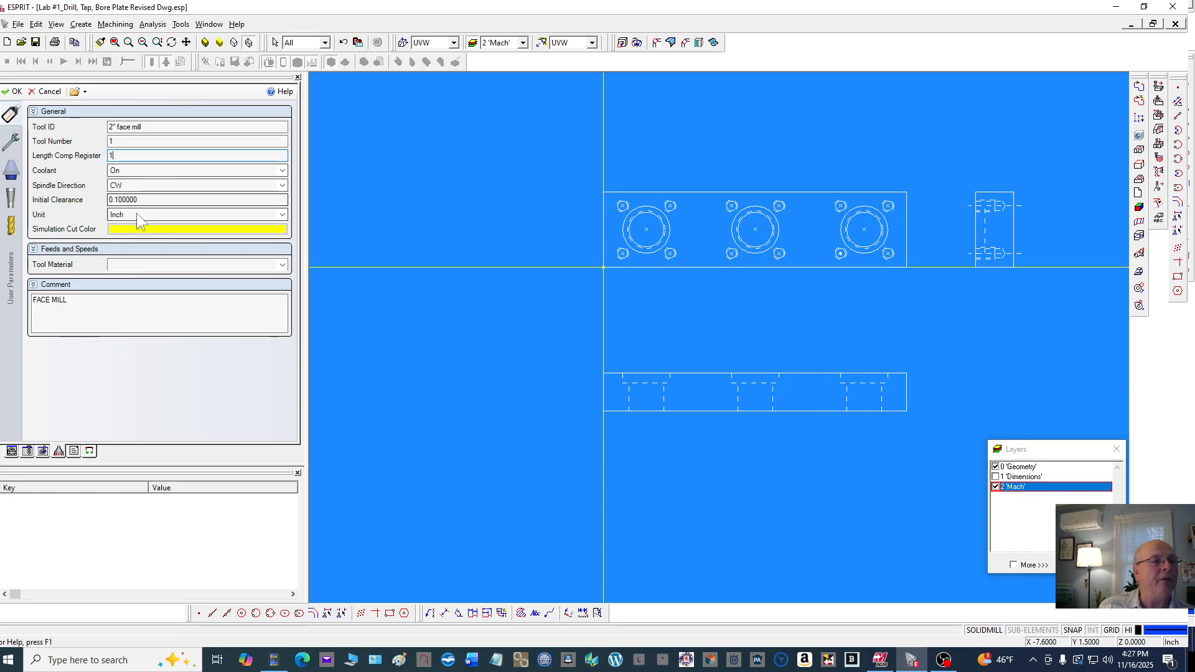
Review the face mill's mounting orientation, extension and shank parameters
{"action": "left_click", "coordinate": [11, 140]}
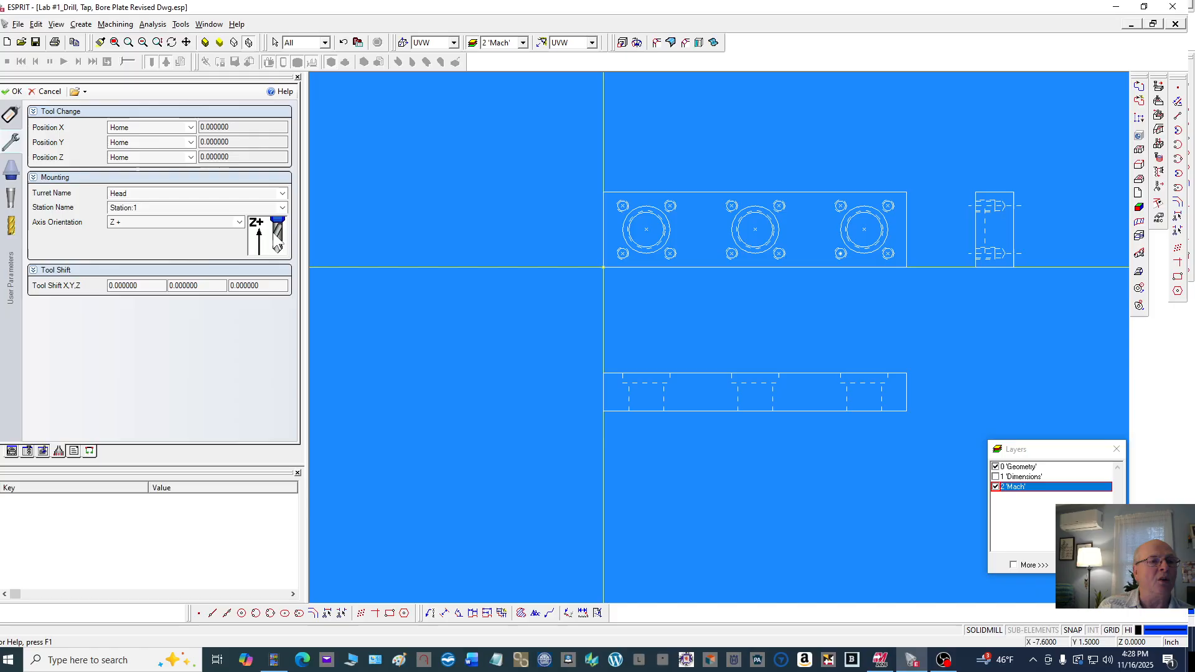
{"action": "left_click", "coordinate": [239, 223]}
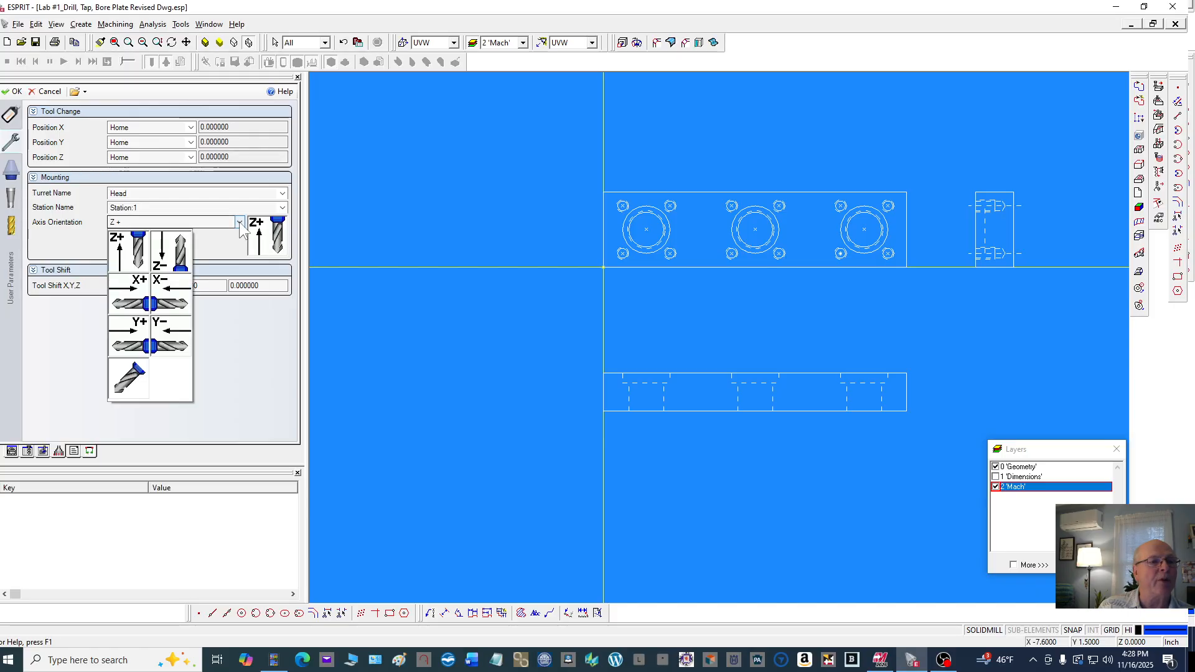
{"action": "left_click", "coordinate": [132, 255]}
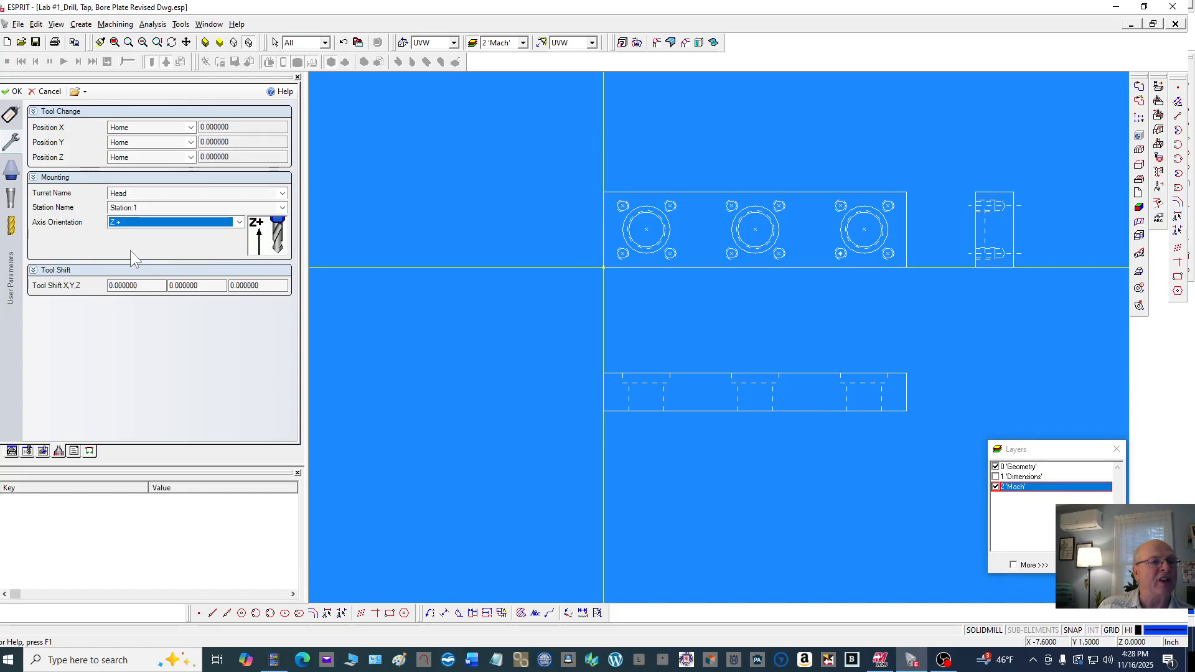
{"action": "left_click", "coordinate": [11, 176]}
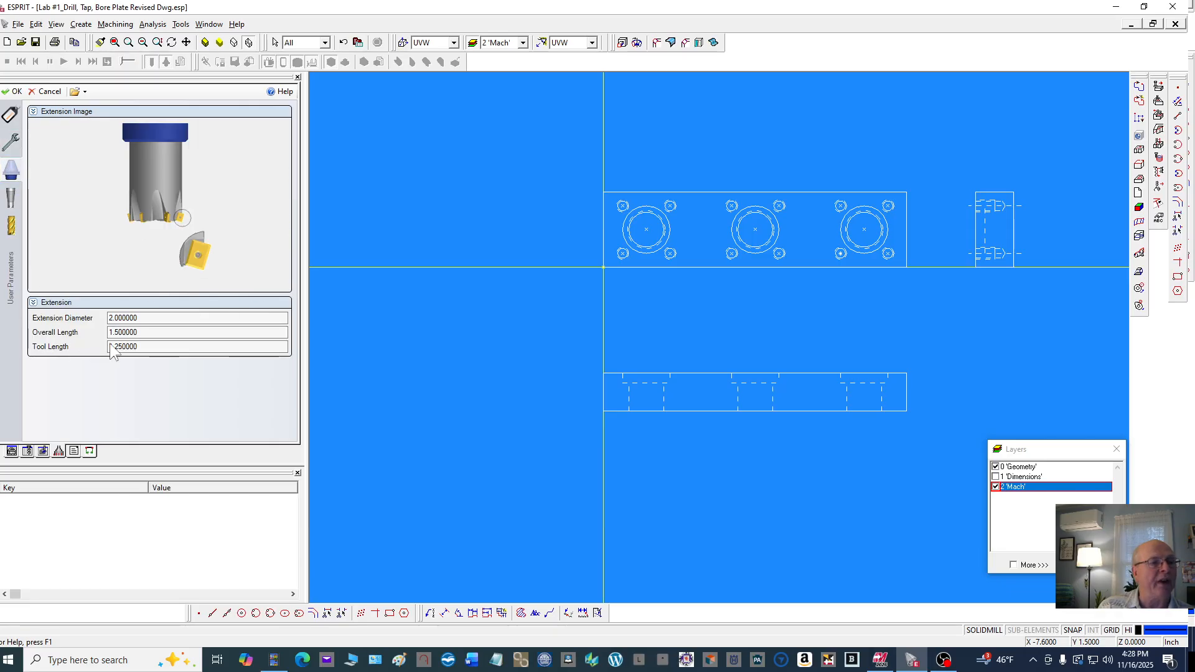
{"action": "left_click", "coordinate": [154, 320]}
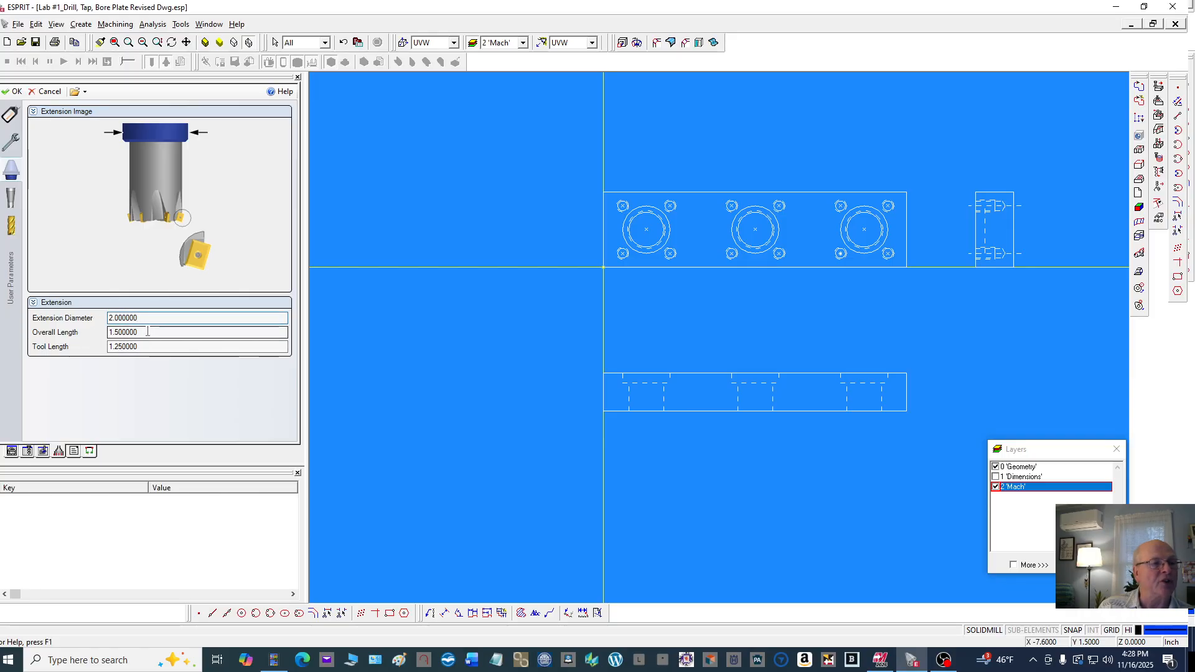
{"action": "left_click", "coordinate": [147, 332]}
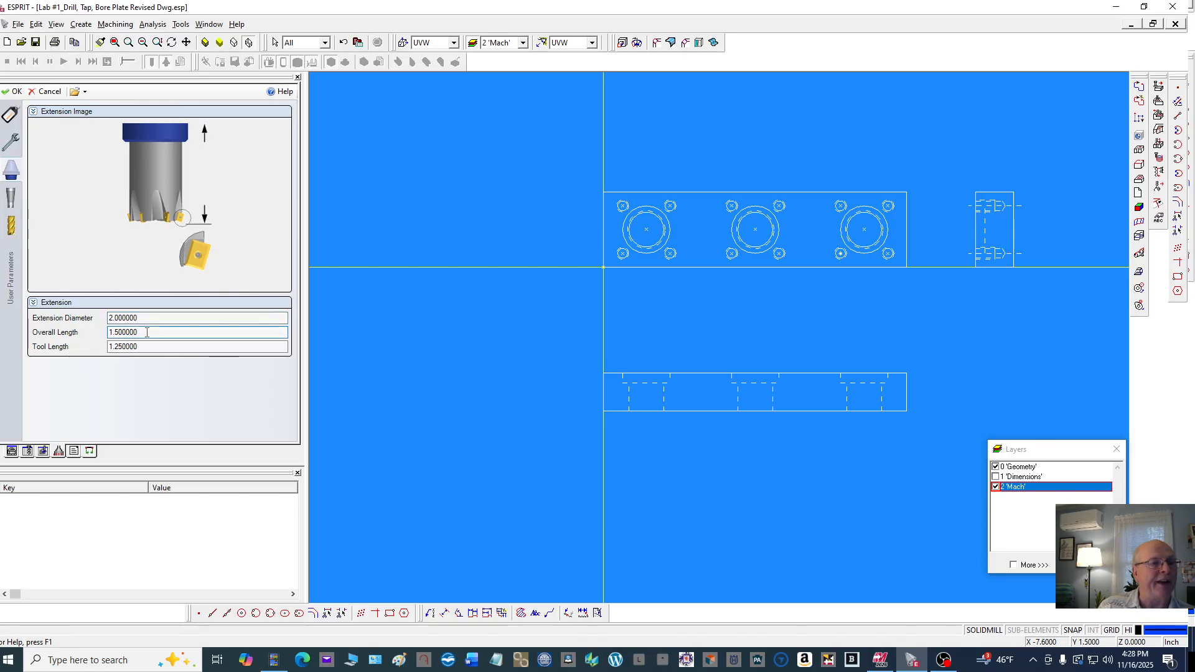
{"action": "left_click", "coordinate": [142, 347]}
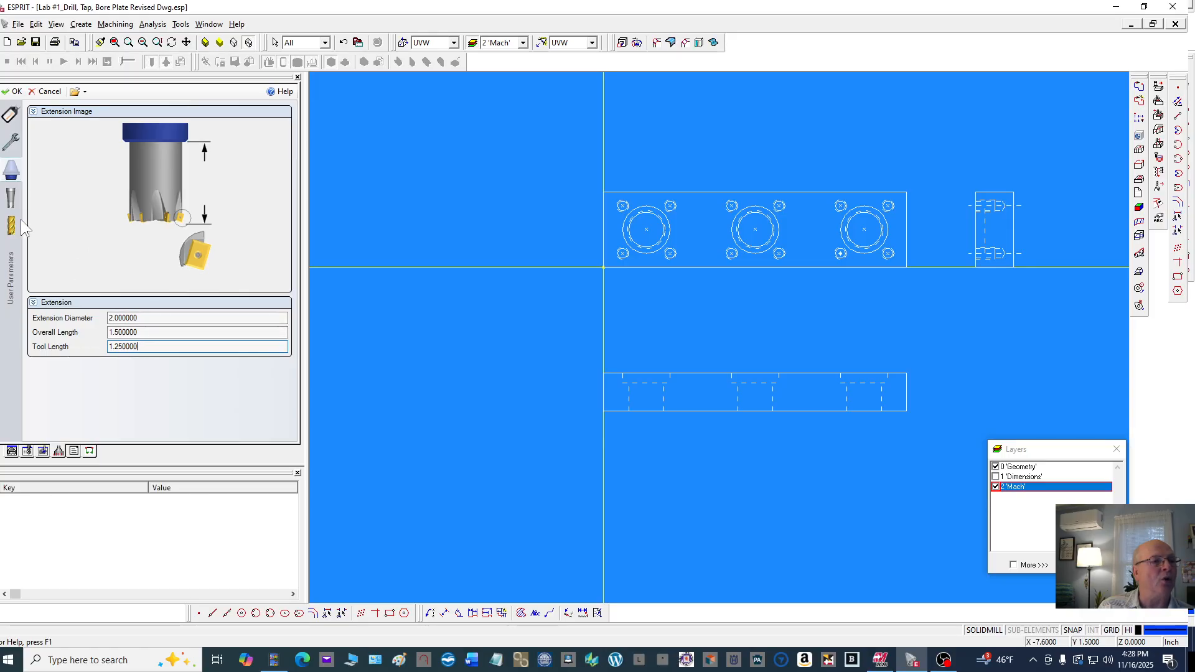
{"action": "left_click", "coordinate": [10, 202]}
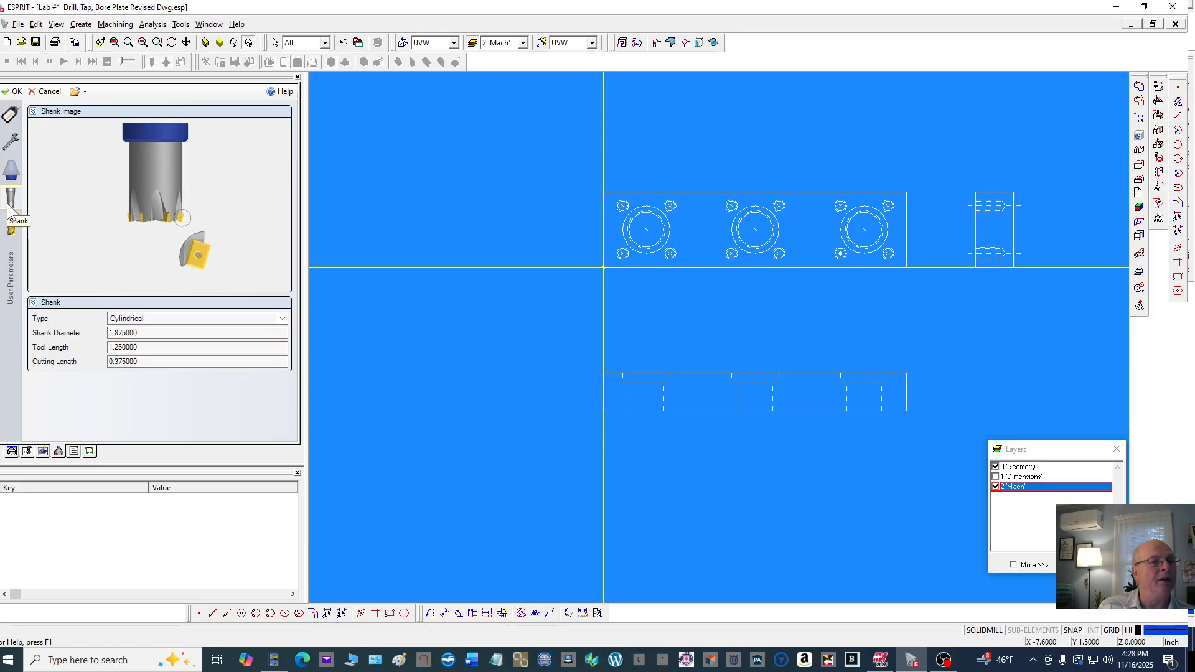
{"action": "left_click", "coordinate": [151, 318]}
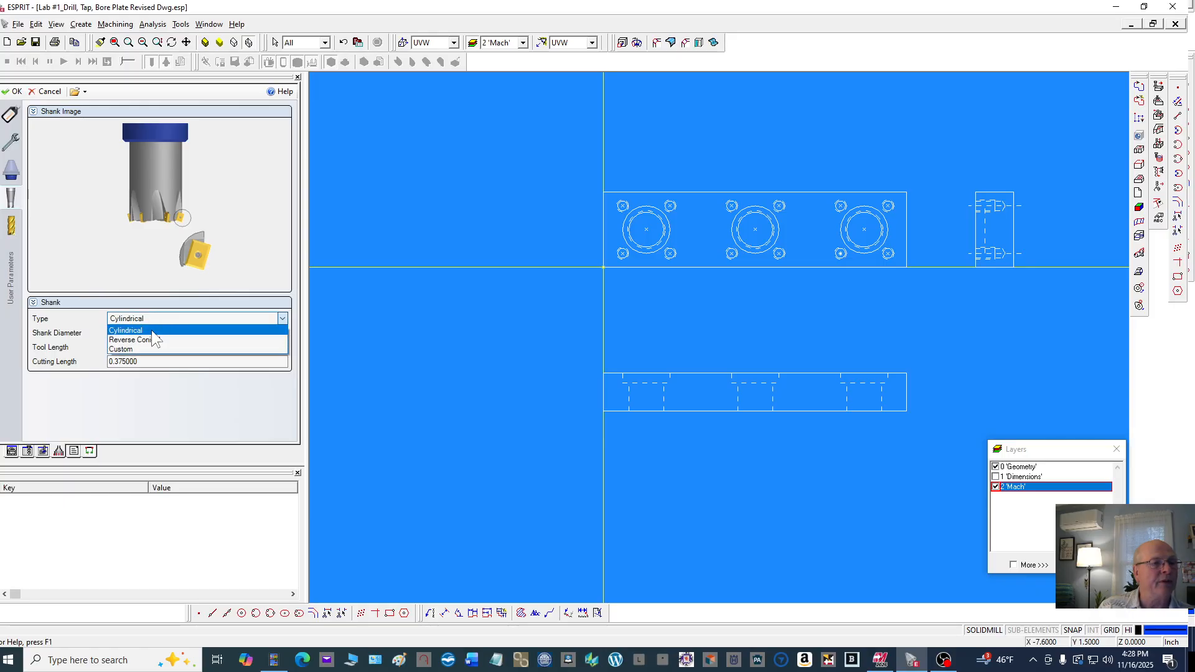
{"action": "left_click", "coordinate": [152, 330]}
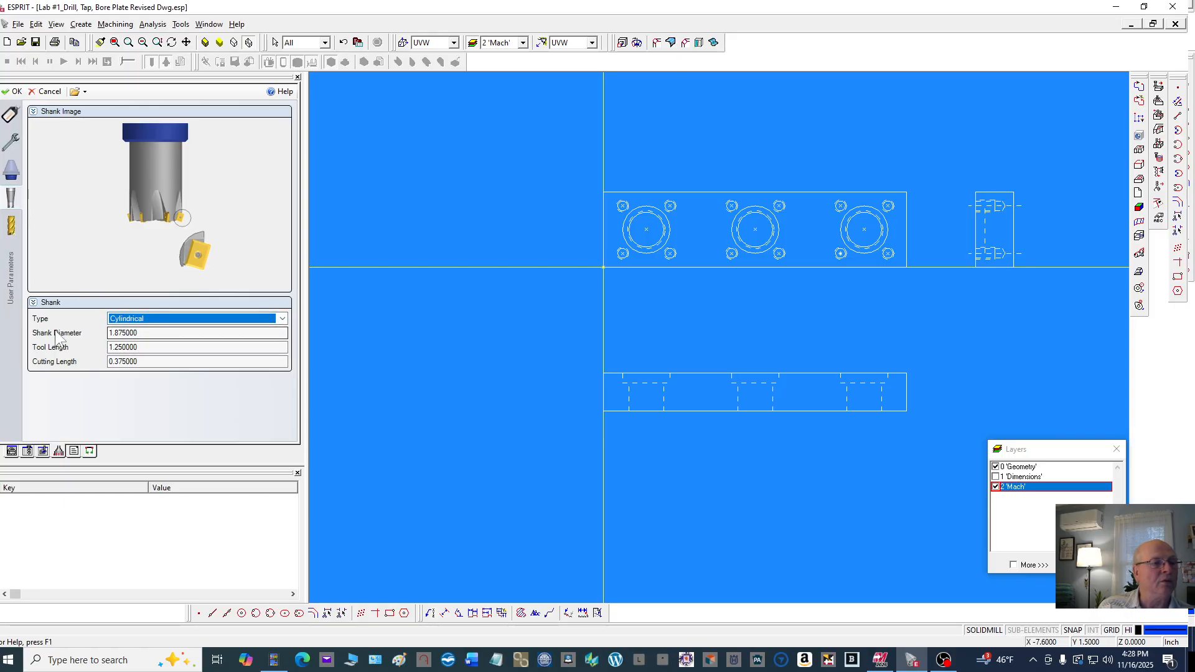
{"action": "left_click", "coordinate": [144, 333]}
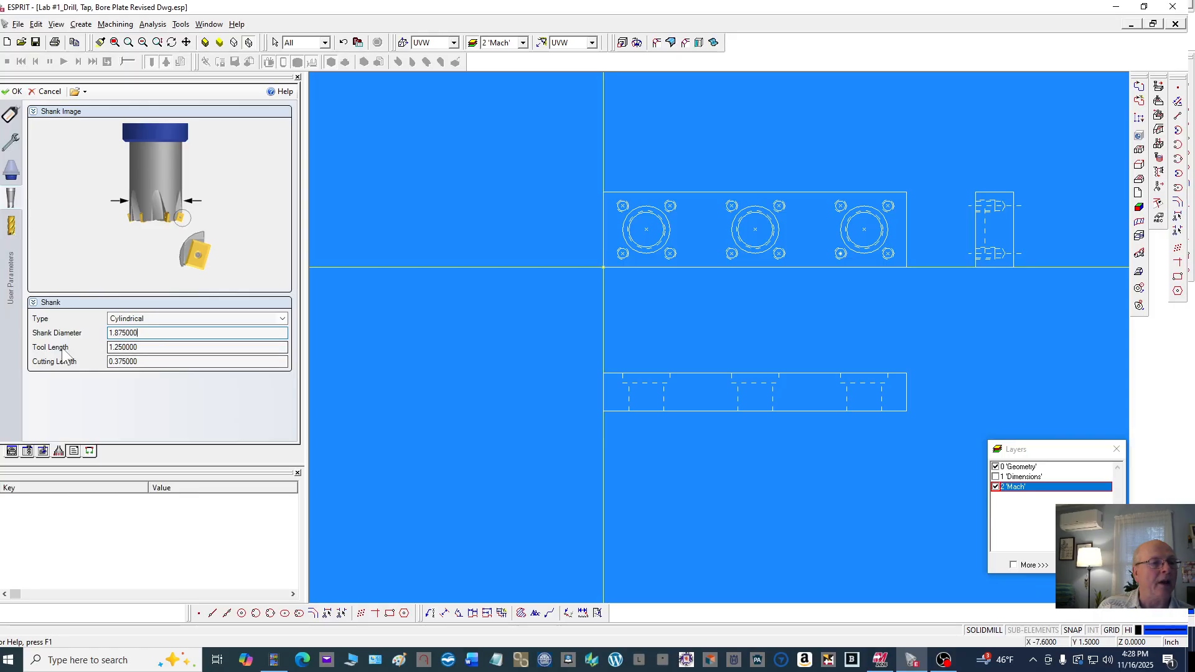
{"action": "left_click", "coordinate": [146, 348]}
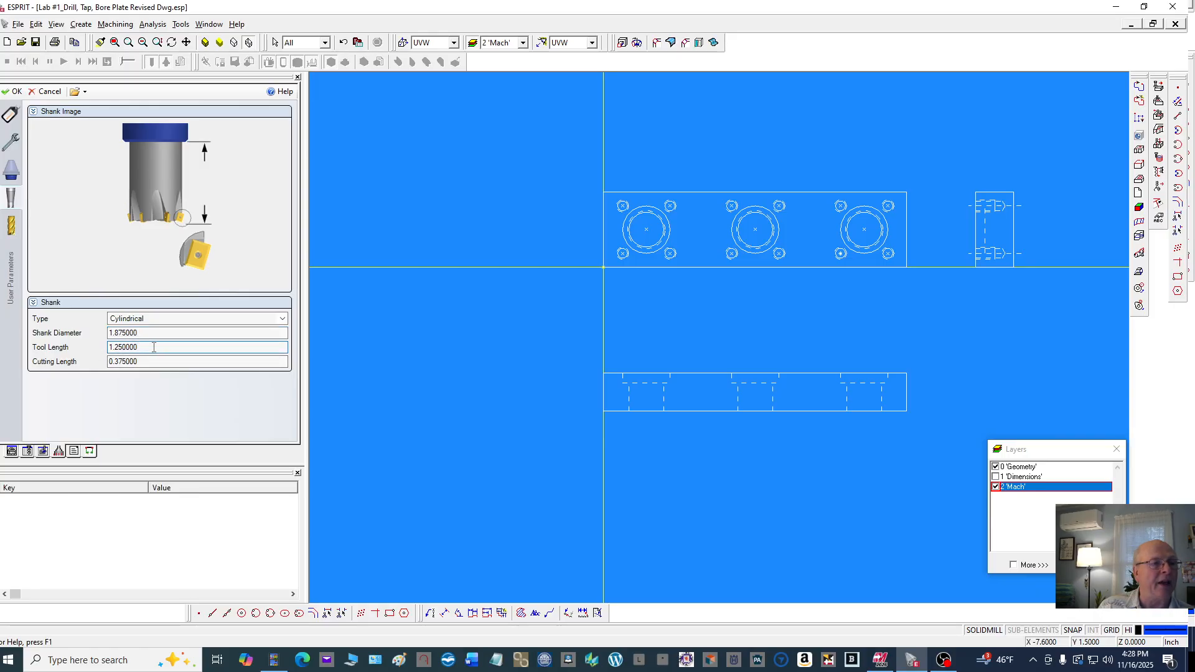
{"action": "left_click", "coordinate": [150, 362]}
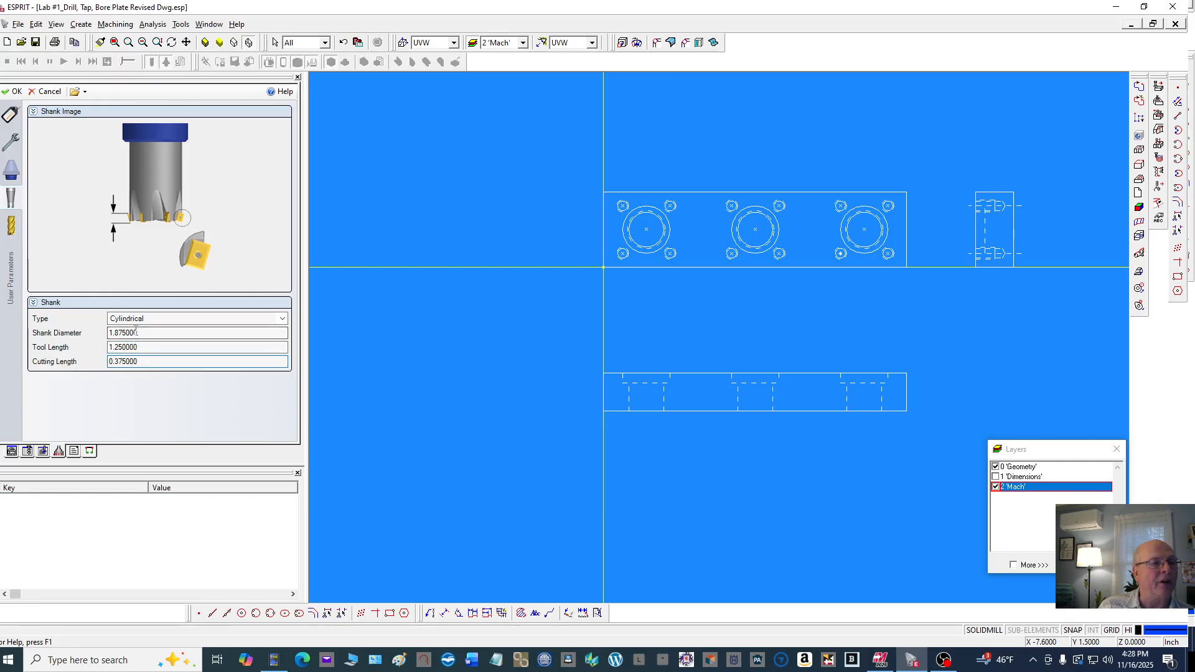
Set the face mill cutter's number of inserts to 4
{"action": "left_click", "coordinate": [12, 229]}
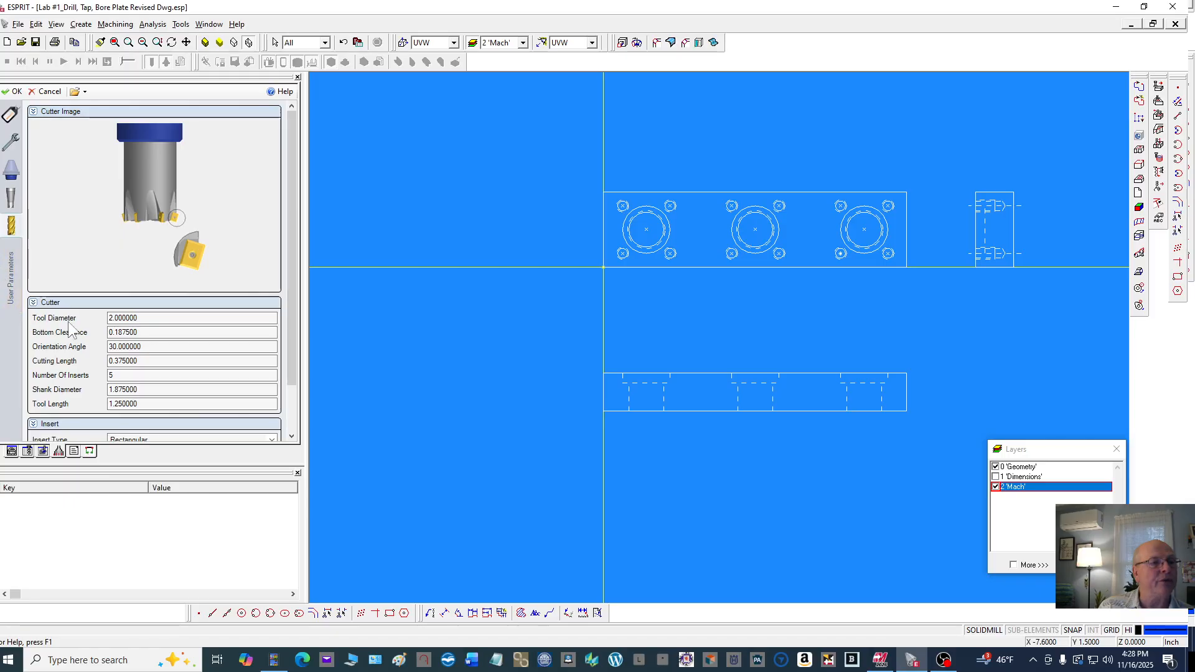
{"action": "left_click", "coordinate": [144, 318]}
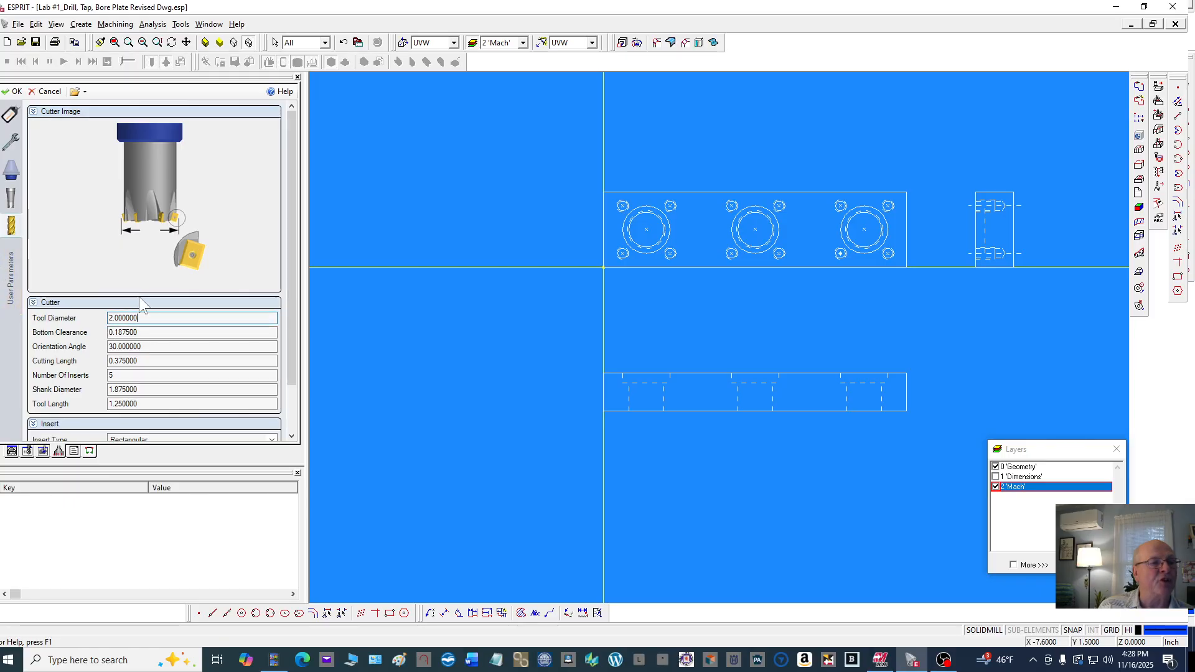
{"action": "left_click", "coordinate": [148, 331]}
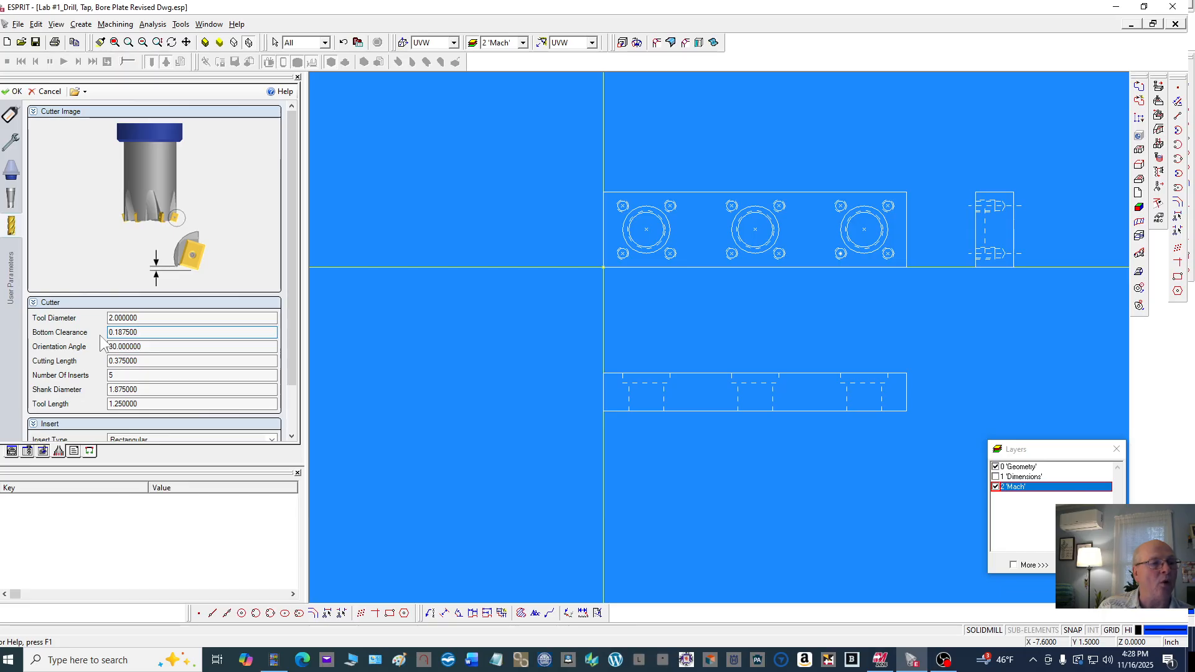
{"action": "left_click", "coordinate": [149, 346]}
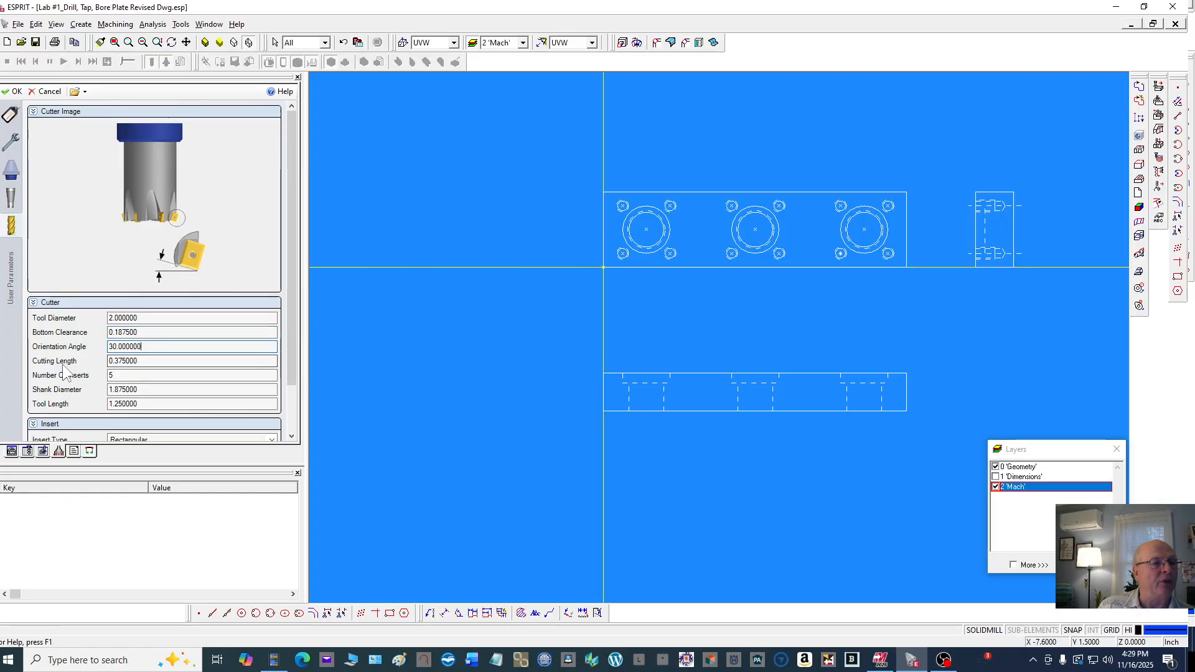
{"action": "left_click", "coordinate": [144, 362]}
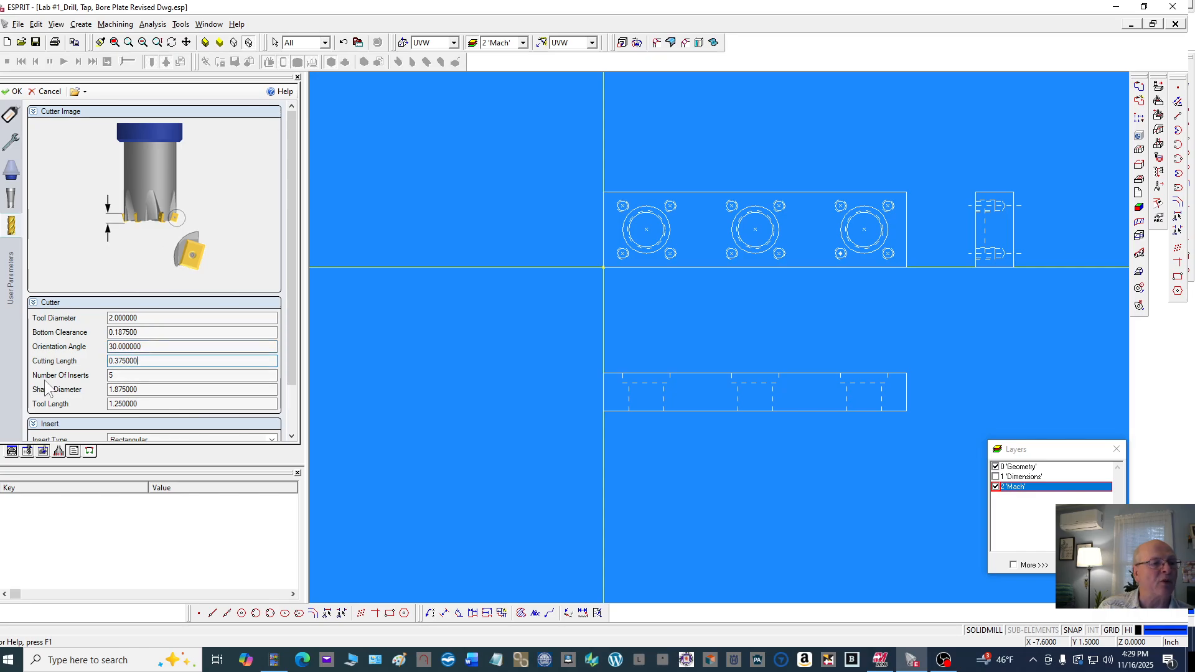
{"action": "double_click", "coordinate": [145, 377]}
{"action": "type", "text": "4"}
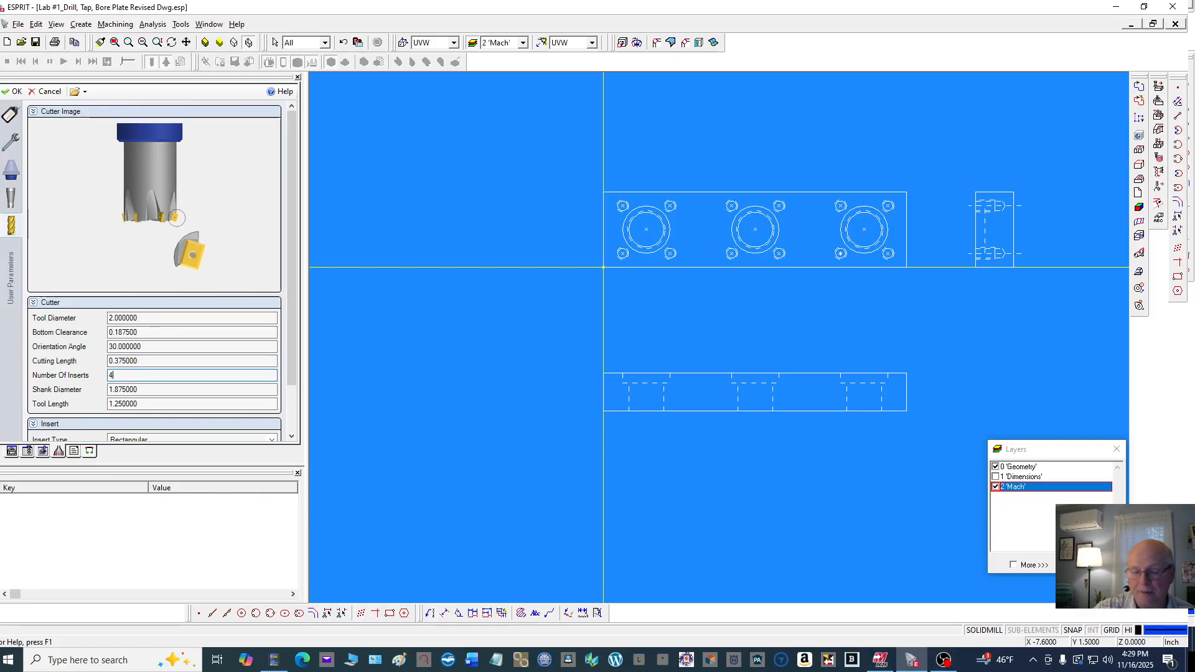
Review the remaining cutter and rectangular insert dimensions and accept the tool settings
{"action": "left_click", "coordinate": [170, 387]}
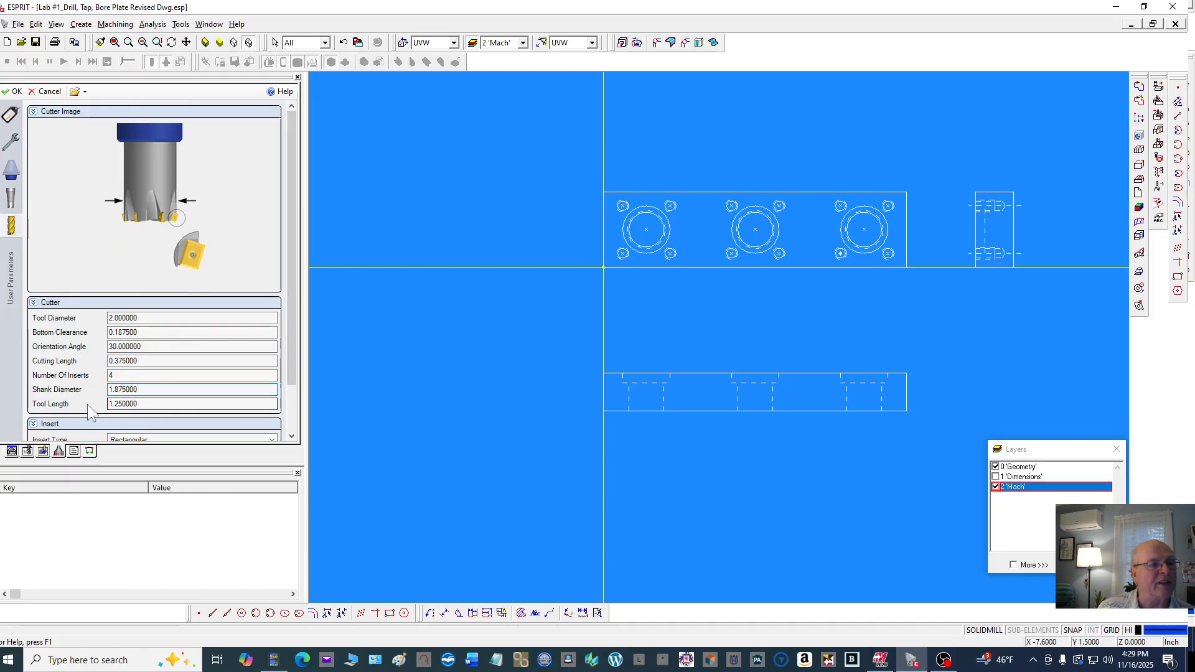
{"action": "left_click", "coordinate": [156, 403]}
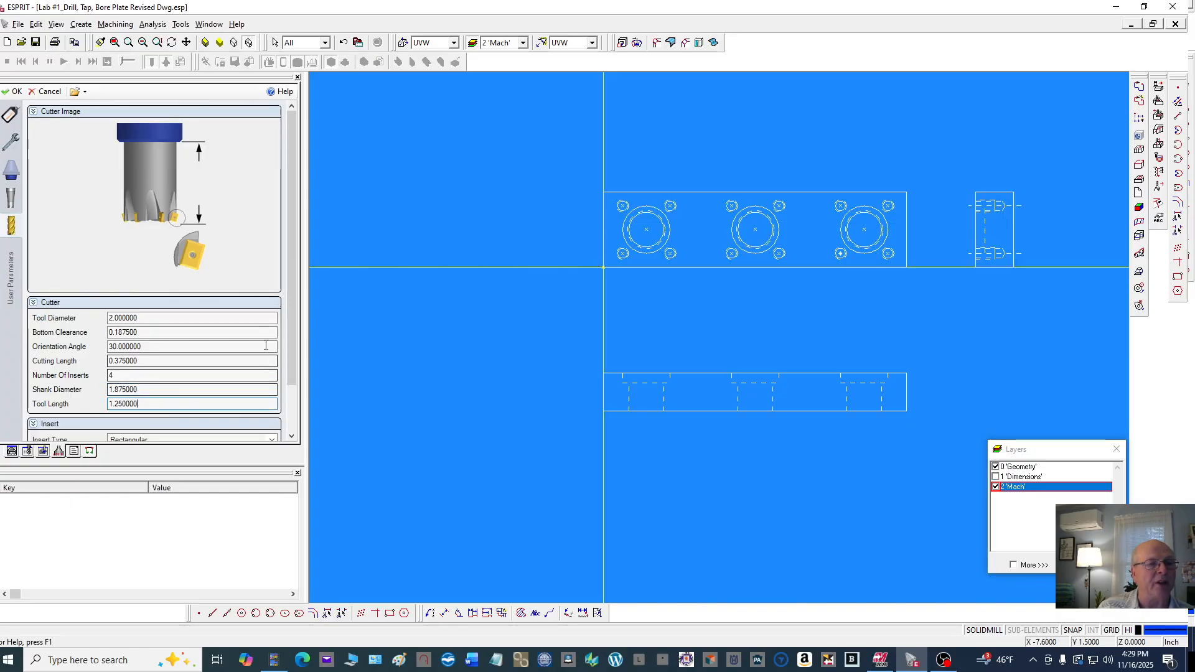
{"action": "left_click_drag", "start_coordinate": [293, 317], "coordinate": [285, 405]}
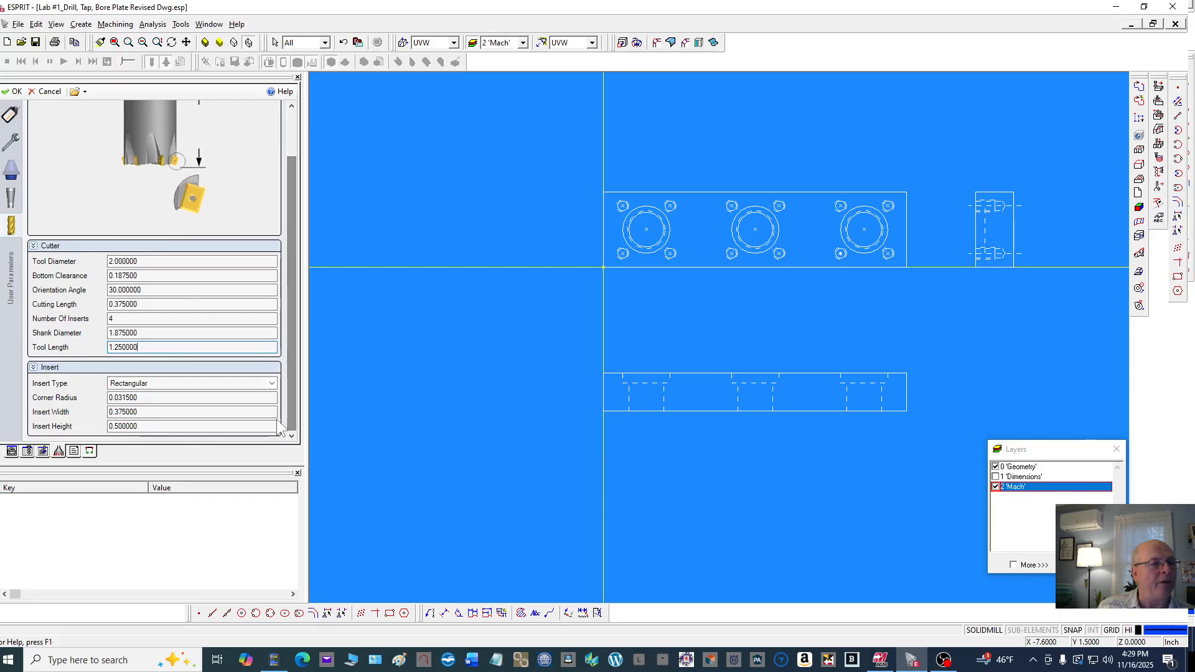
{"action": "left_click", "coordinate": [155, 385]}
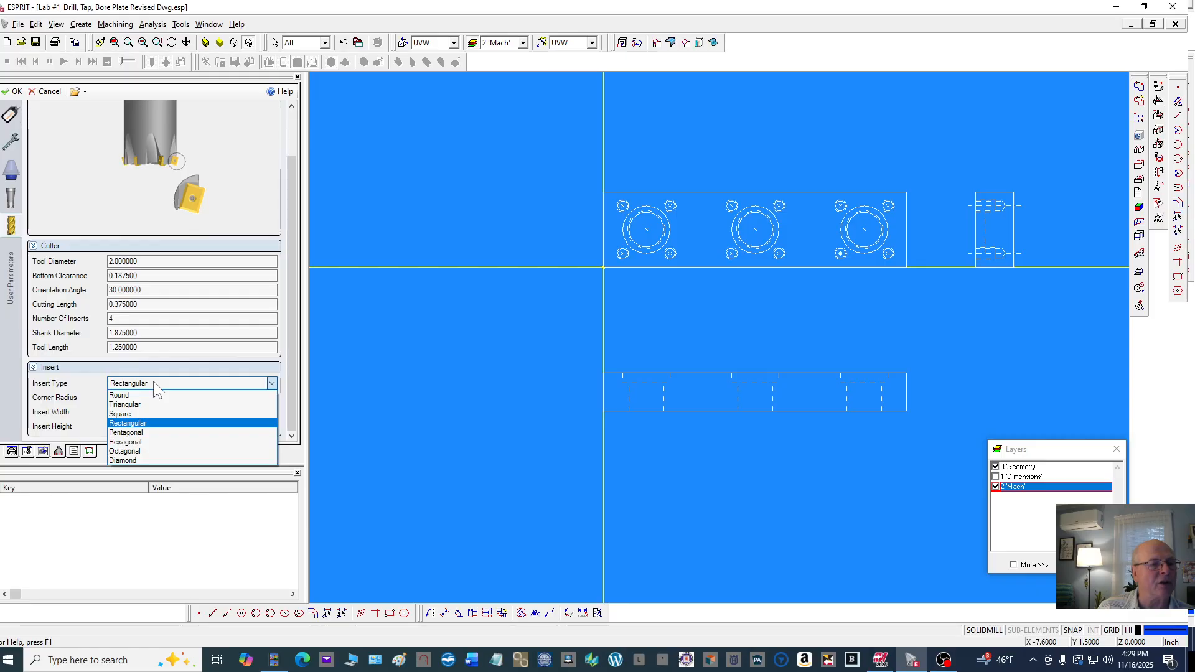
{"action": "left_click", "coordinate": [154, 382]}
{"action": "left_click", "coordinate": [153, 382]}
{"action": "left_click", "coordinate": [156, 385]}
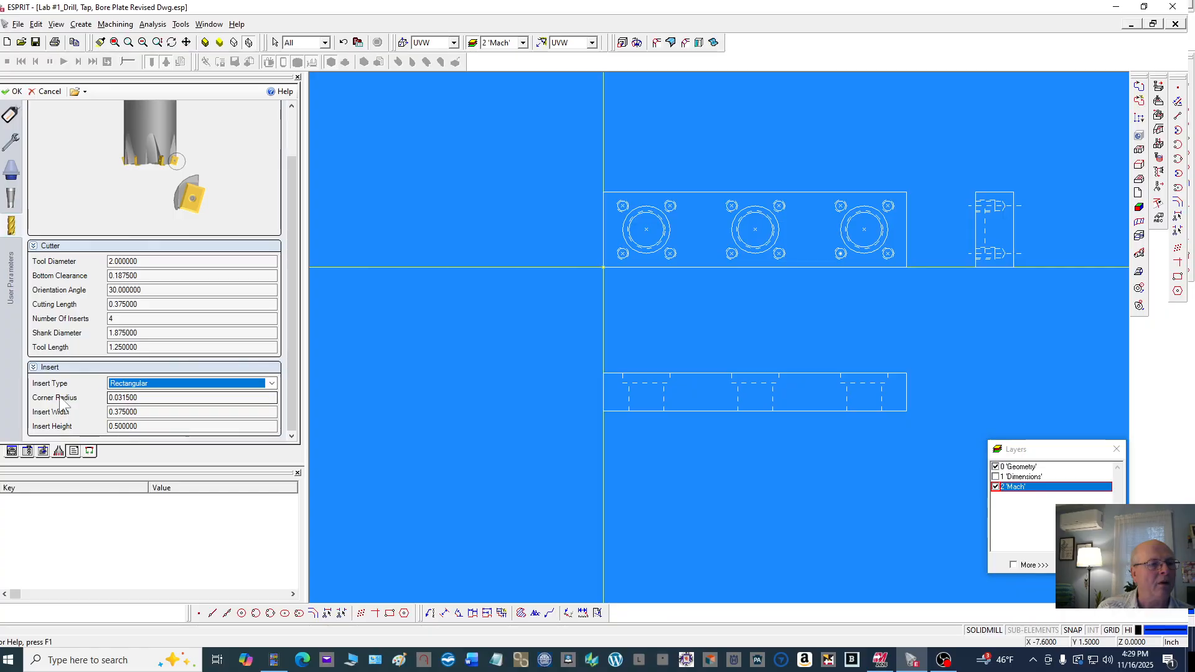
{"action": "left_click", "coordinate": [152, 397]}
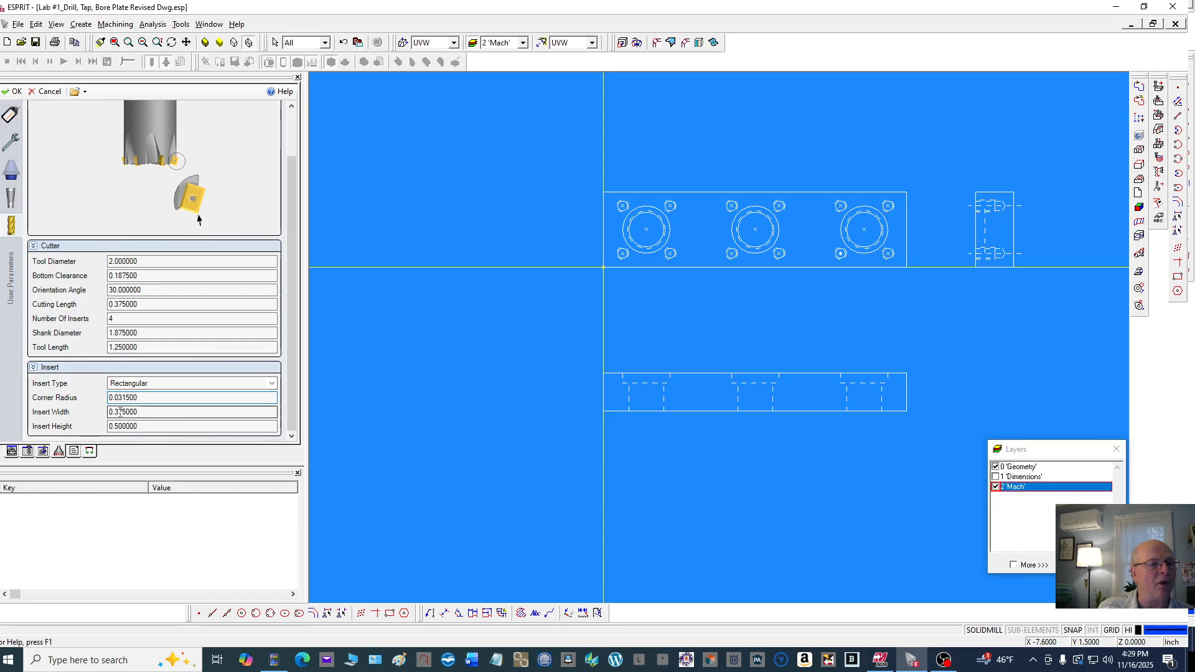
{"action": "left_click", "coordinate": [154, 411]}
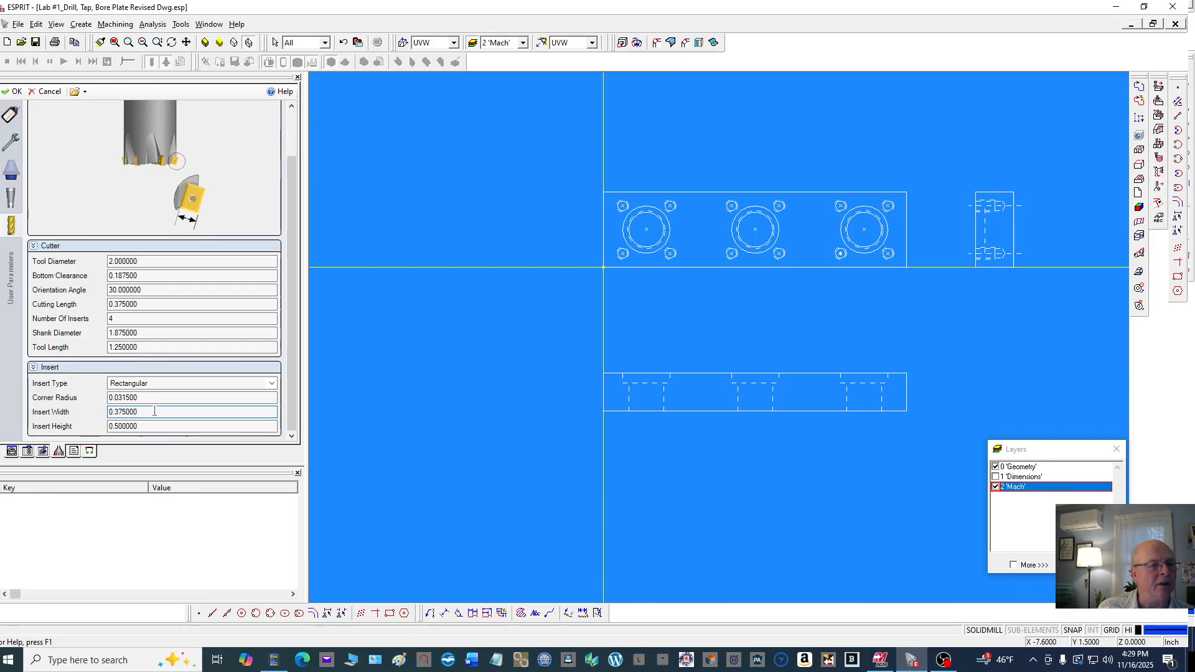
{"action": "left_click", "coordinate": [150, 425]}
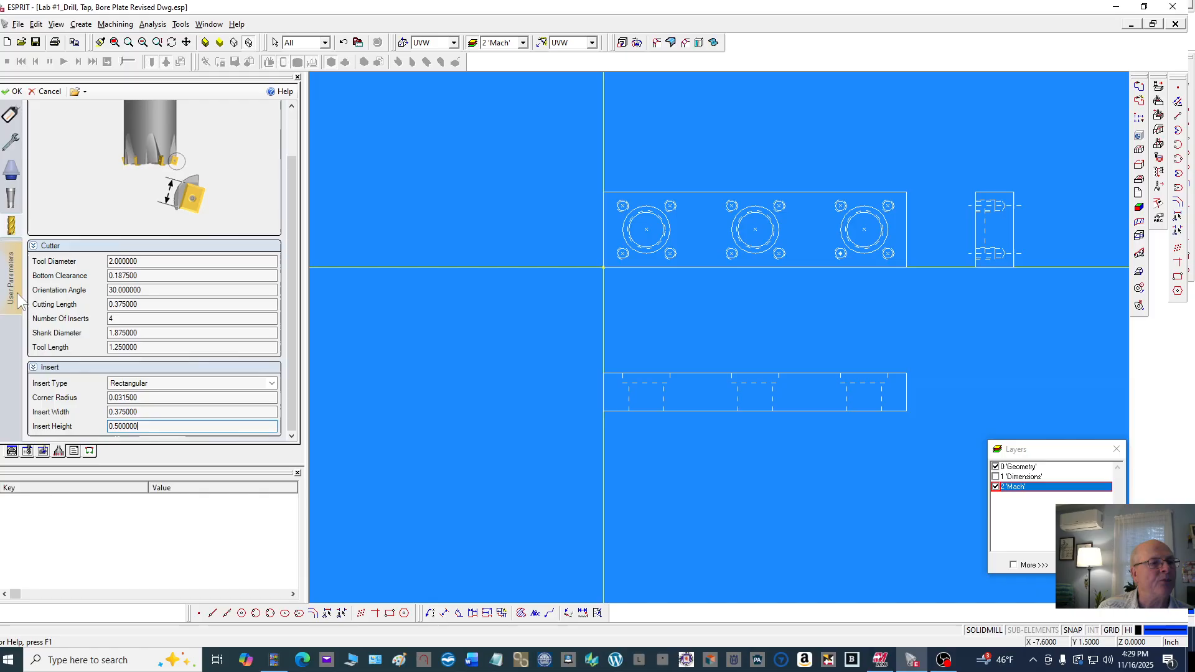
{"action": "left_click", "coordinate": [15, 91]}
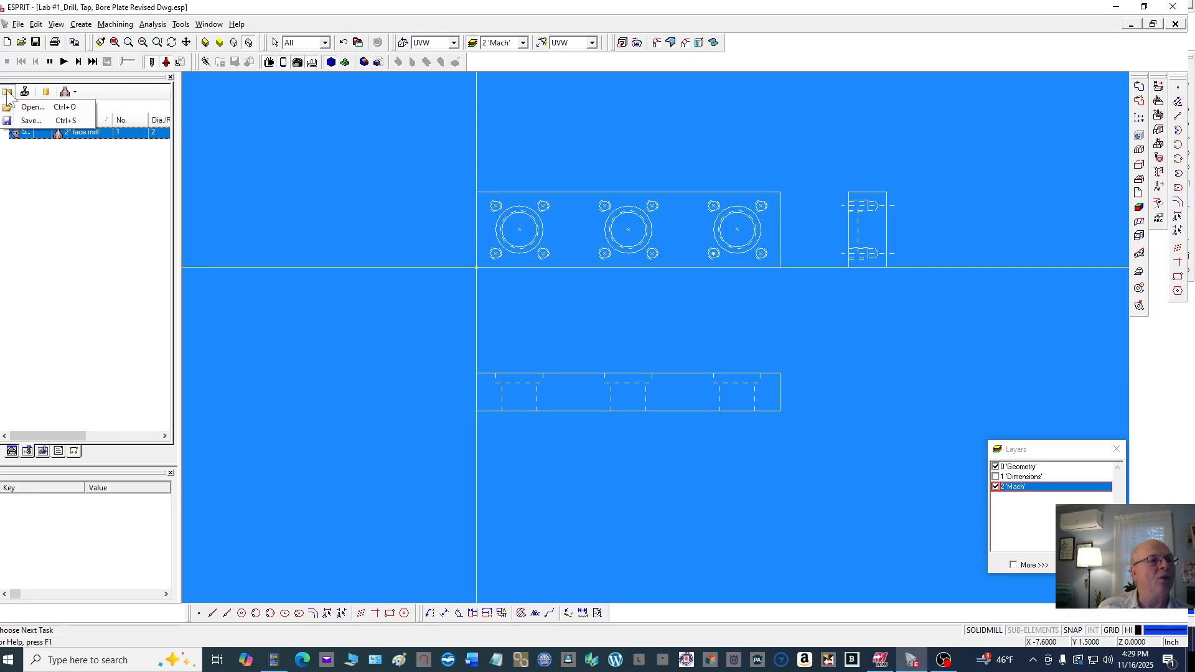
Load the #3 center drill from the Drilling Tools library into the tool list
{"action": "left_click", "coordinate": [25, 95]}
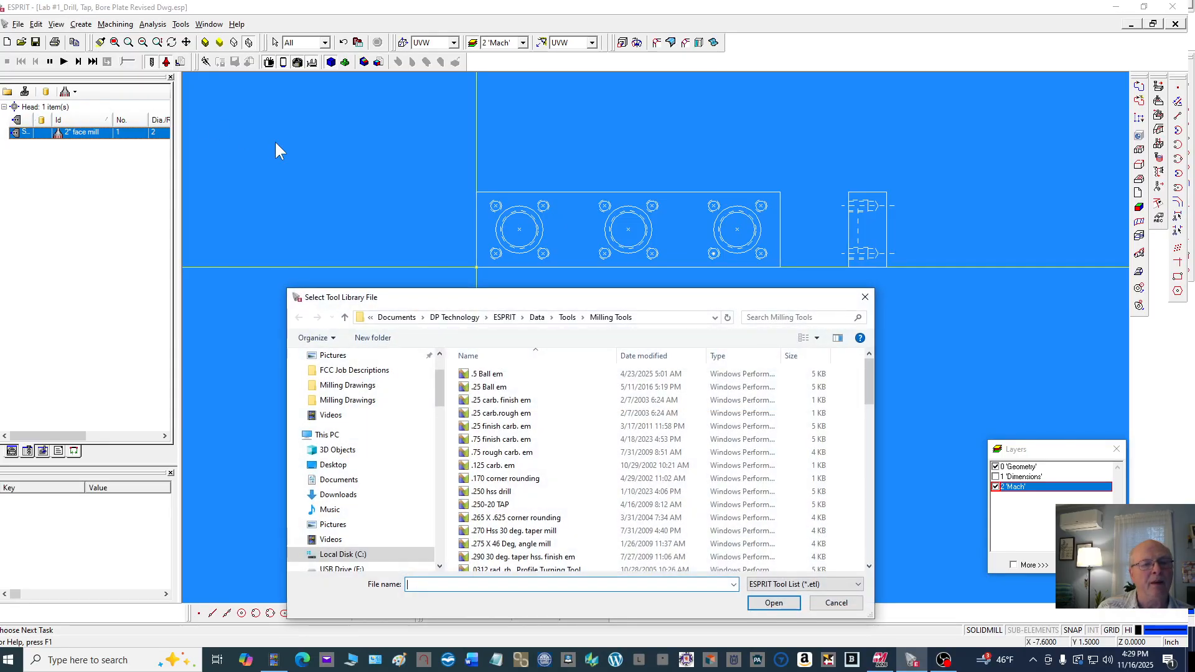
{"action": "left_click", "coordinate": [583, 318]}
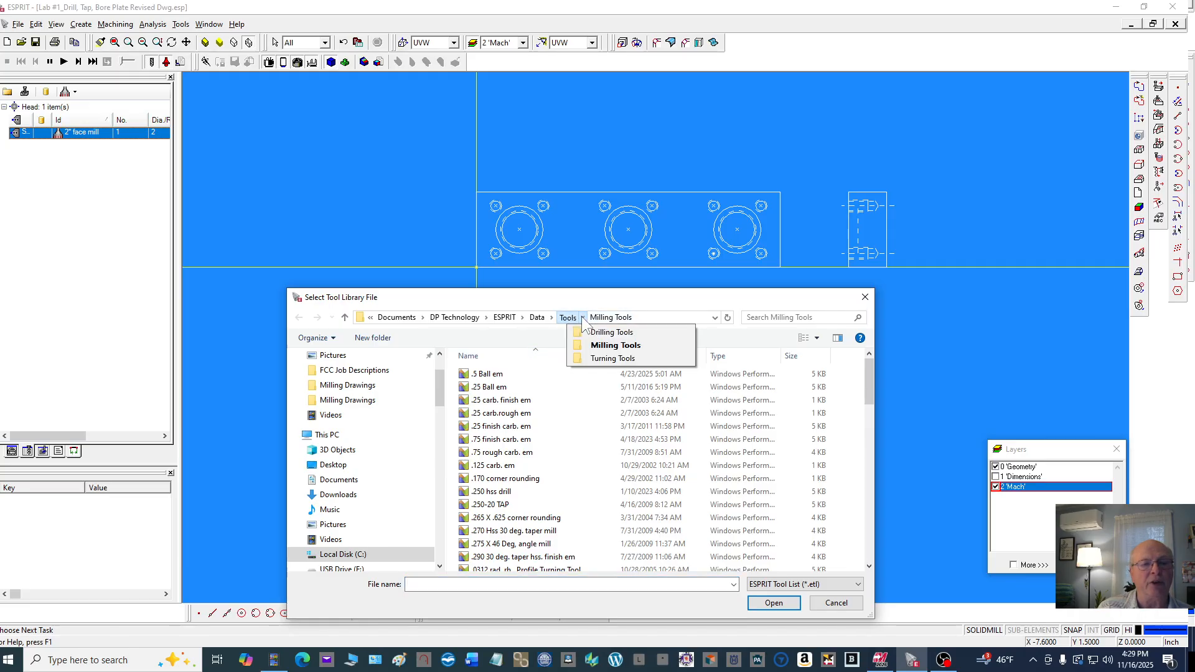
{"action": "left_click", "coordinate": [610, 332]}
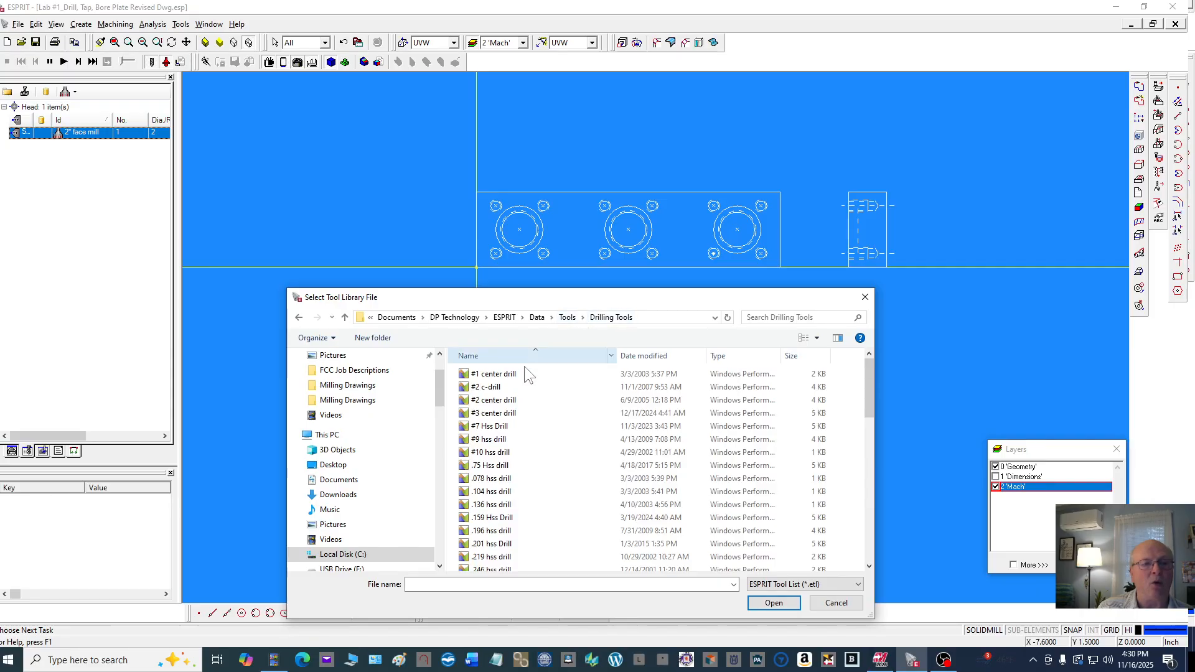
{"action": "left_click", "coordinate": [491, 414]}
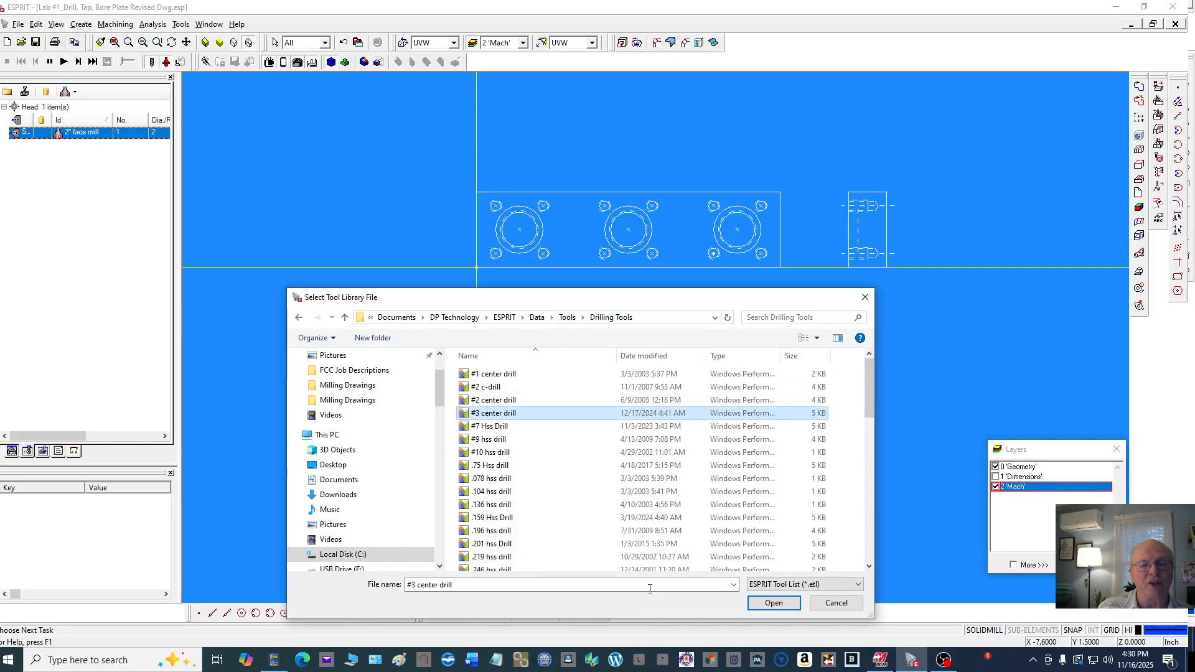
{"action": "left_click", "coordinate": [774, 603]}
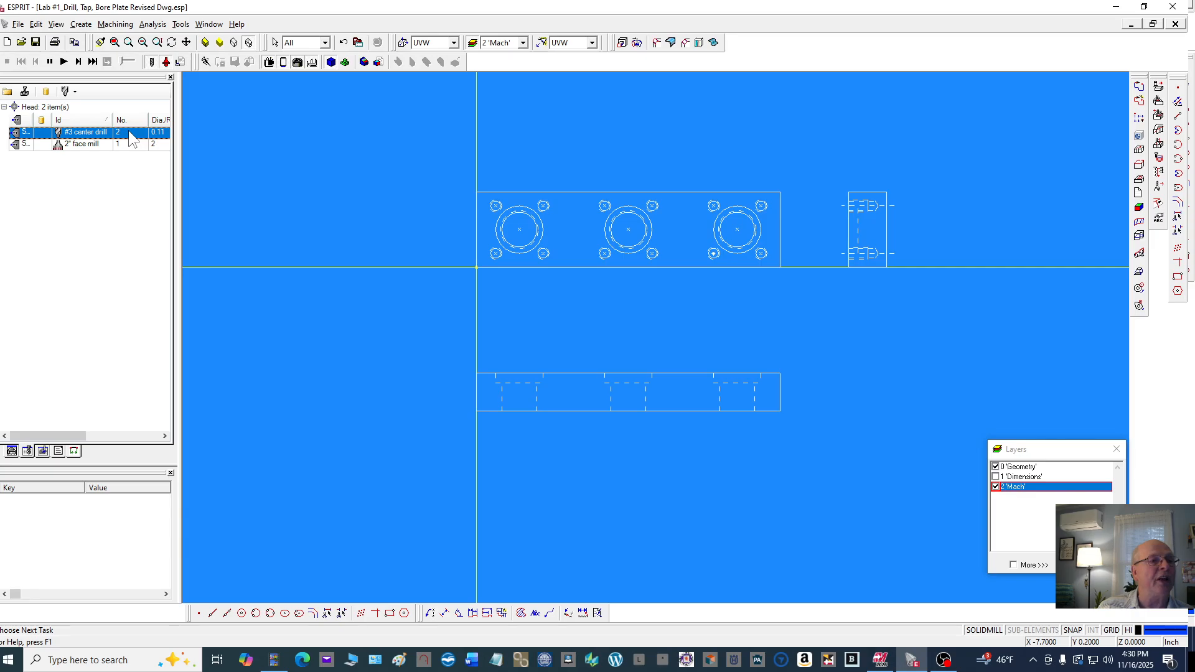
Open the #3 center drill's properties and review its general, mounting, extension and shank settings
{"action": "double_click", "coordinate": [132, 138]}
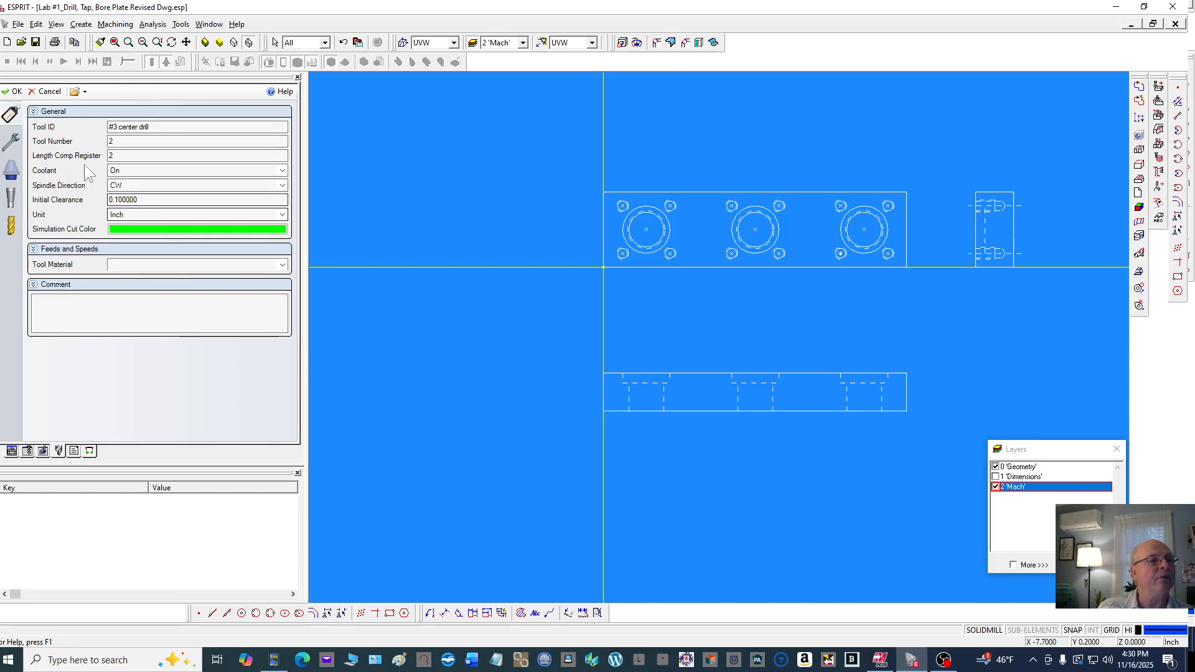
{"action": "left_click", "coordinate": [11, 142]}
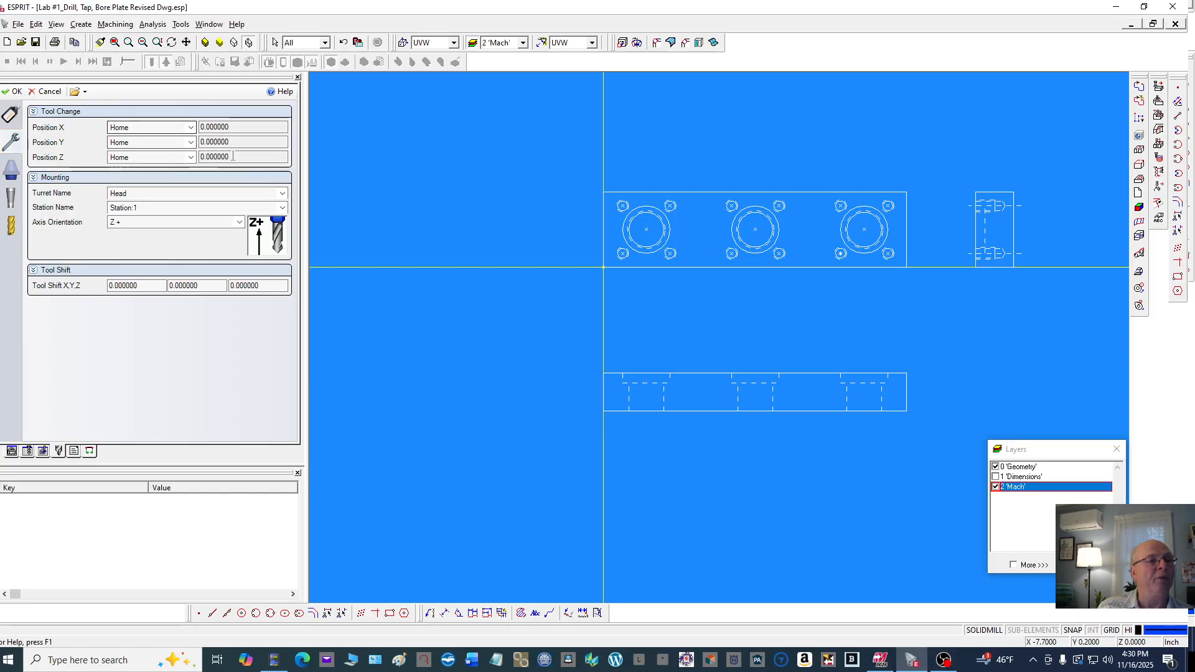
{"action": "left_click", "coordinate": [15, 177]}
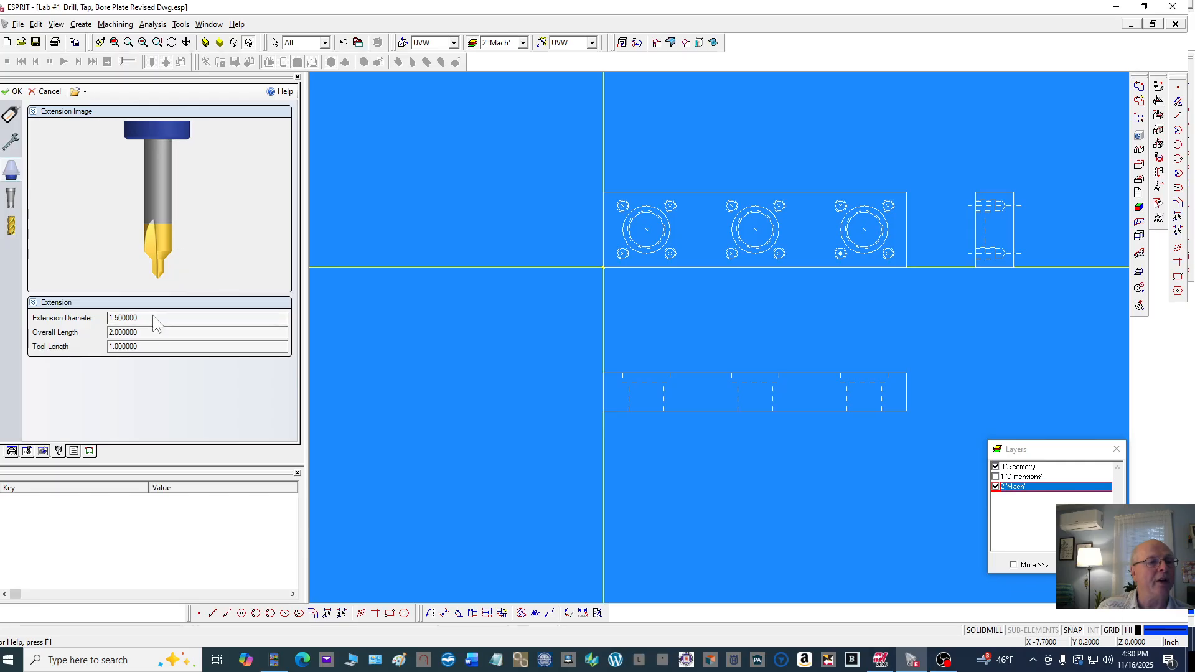
{"action": "left_click", "coordinate": [147, 331]}
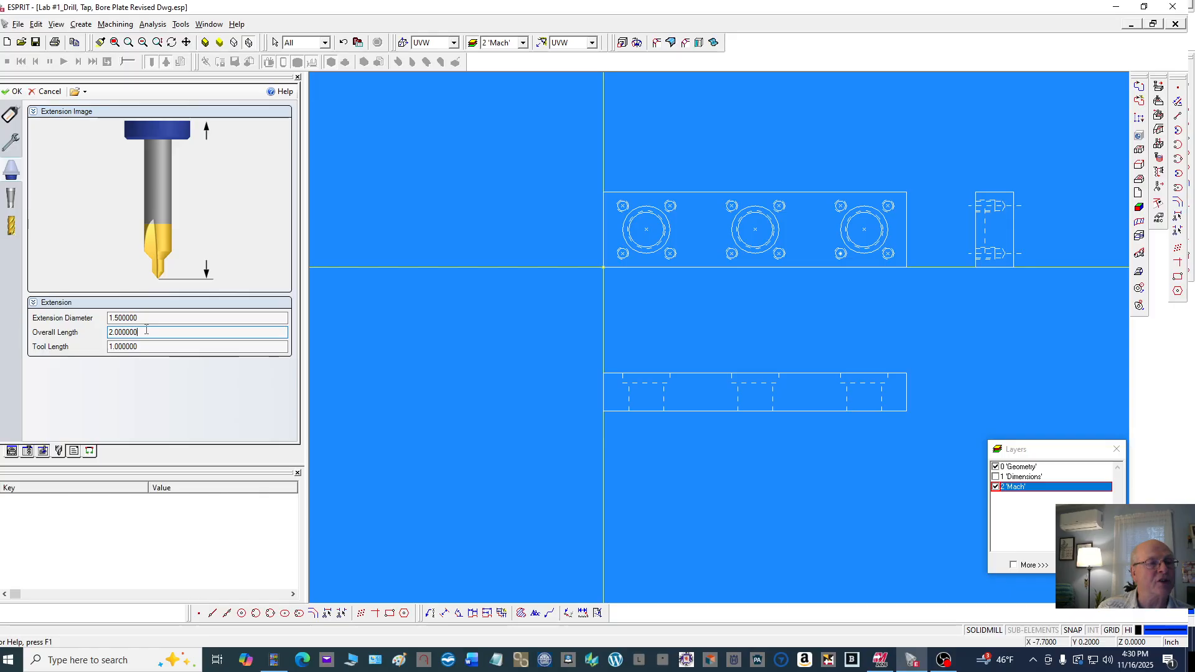
{"action": "left_click", "coordinate": [145, 348]}
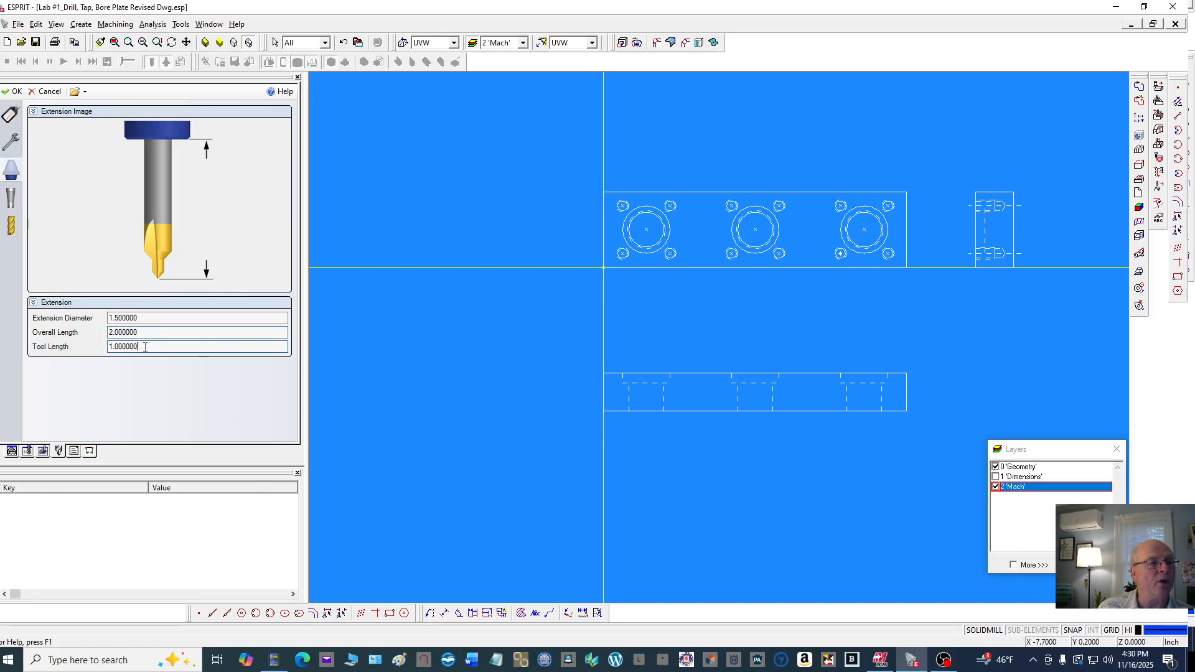
{"action": "left_click", "coordinate": [10, 201]}
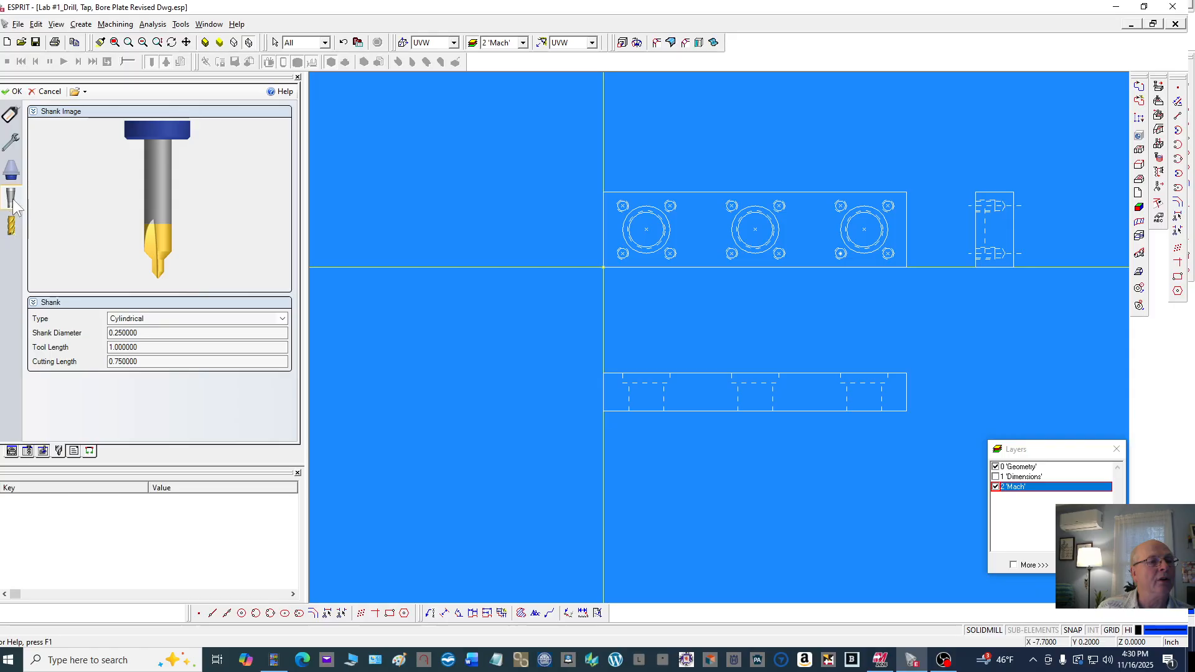
{"action": "left_click", "coordinate": [153, 333]}
{"action": "left_click", "coordinate": [153, 346]}
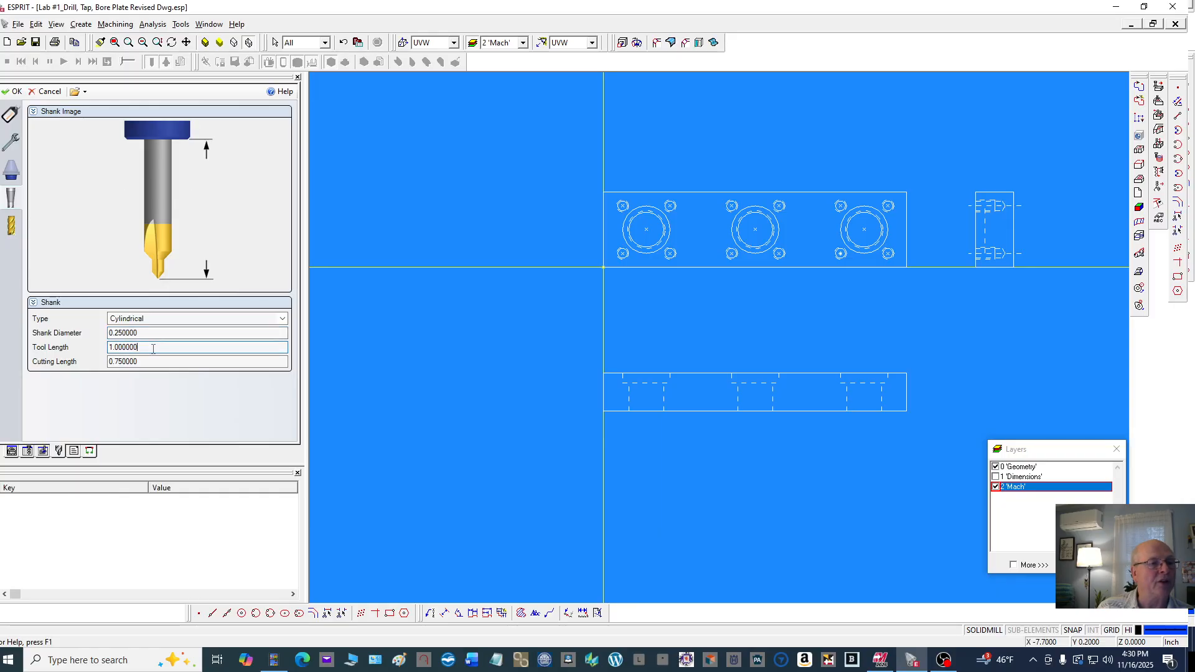
{"action": "left_click", "coordinate": [155, 362]}
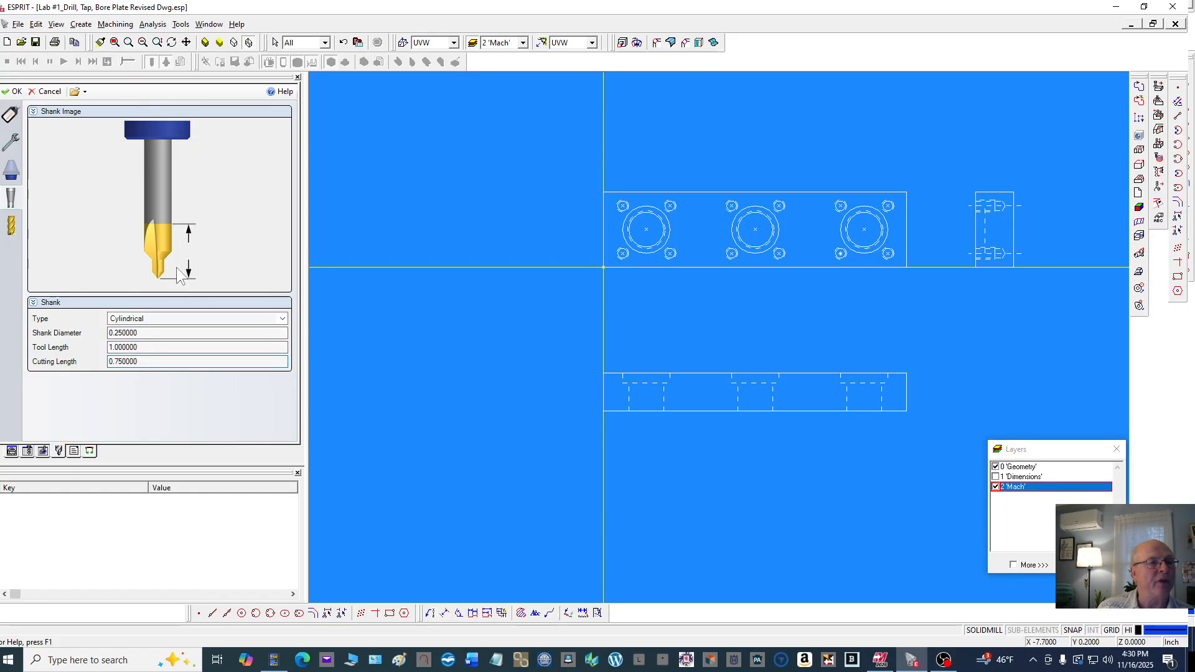
Review the center drill's cutter dimensions, including diameter, tip angle, flutes and tool length, and accept the tool
{"action": "left_click", "coordinate": [15, 228]}
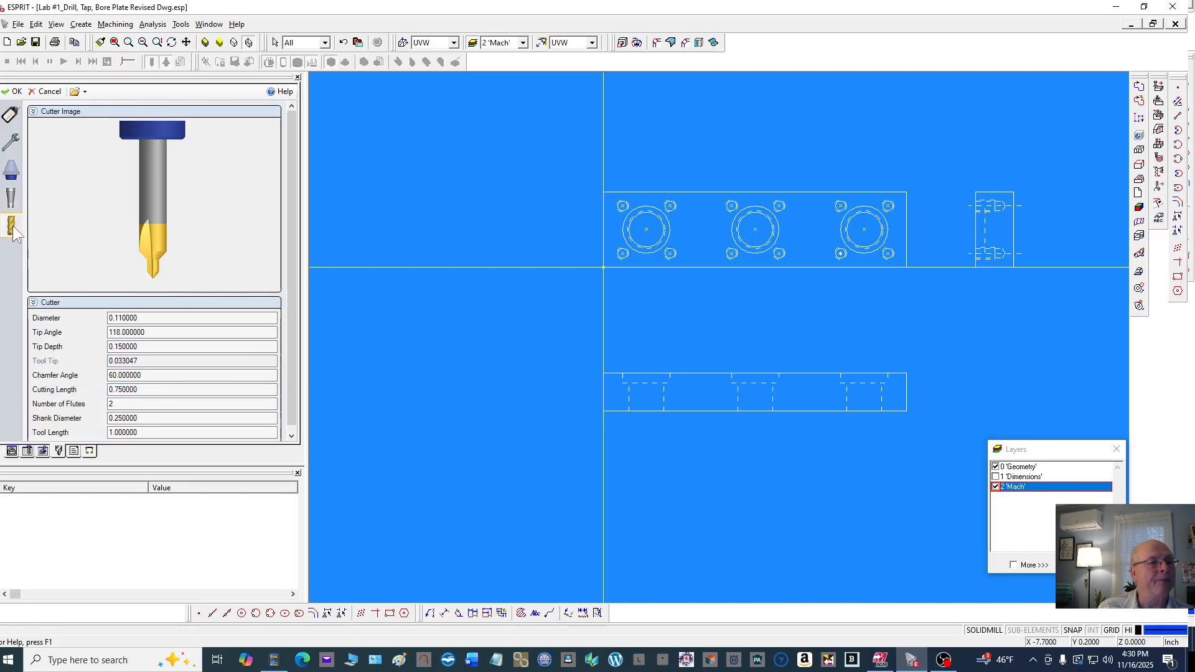
{"action": "left_click", "coordinate": [155, 316]}
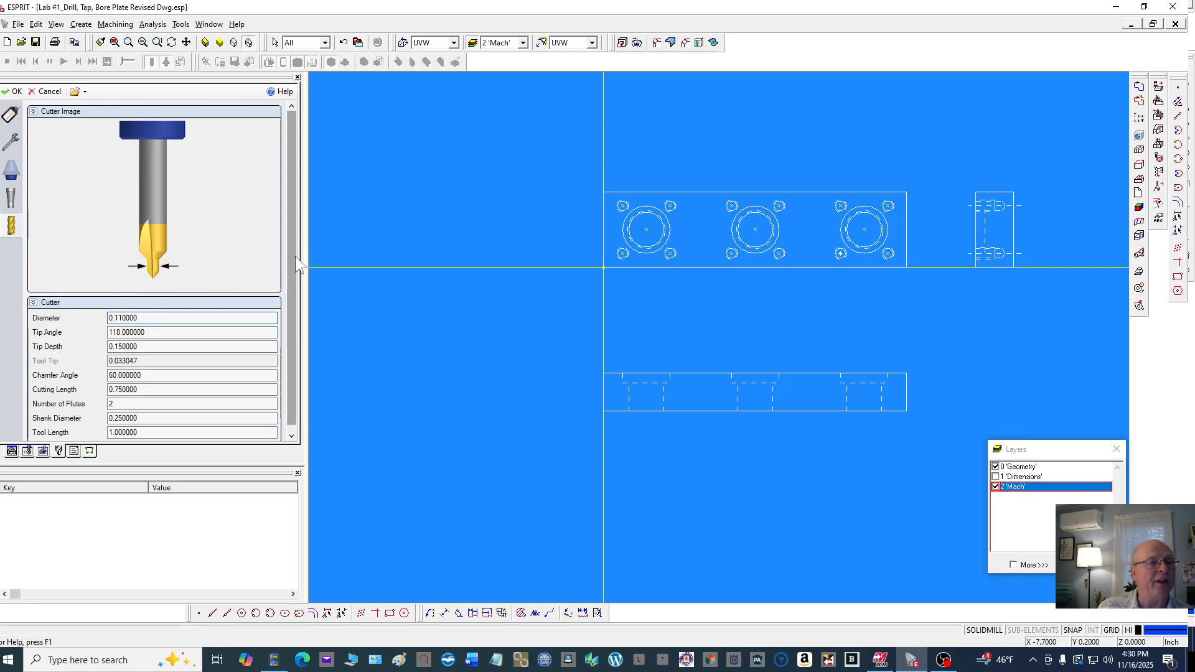
{"action": "scroll", "coordinate": [295, 255], "scroll_direction": "down", "scroll_amount": 1}
{"action": "left_click", "coordinate": [153, 341]}
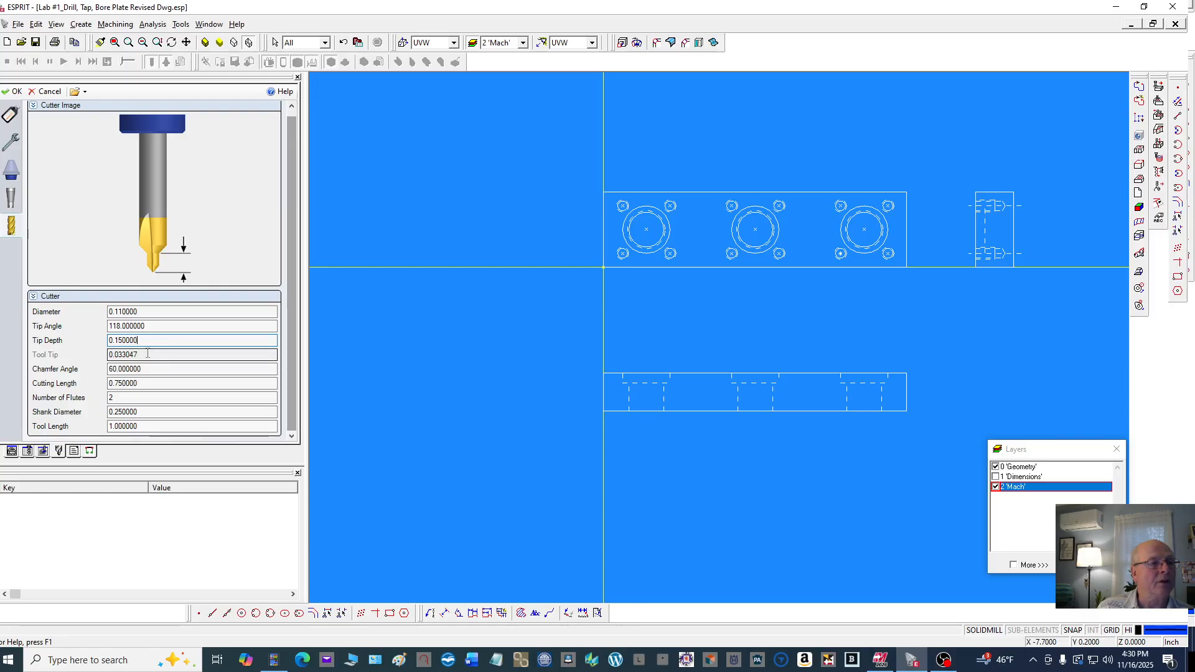
{"action": "left_click", "coordinate": [148, 354]}
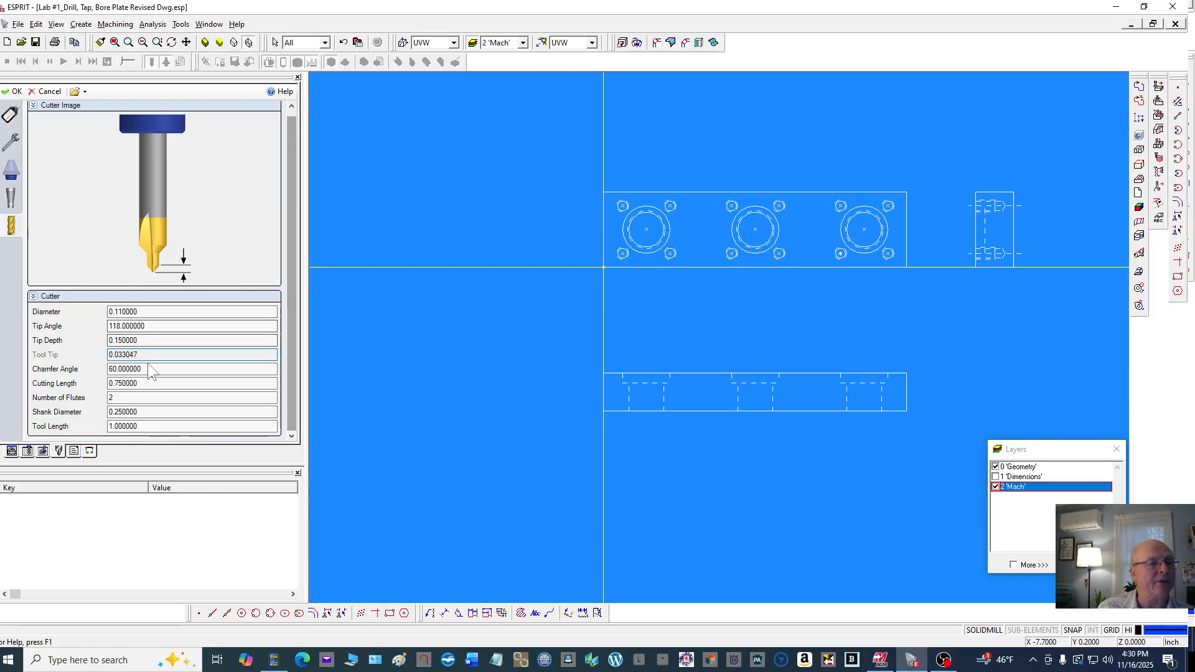
{"action": "left_click", "coordinate": [147, 368]}
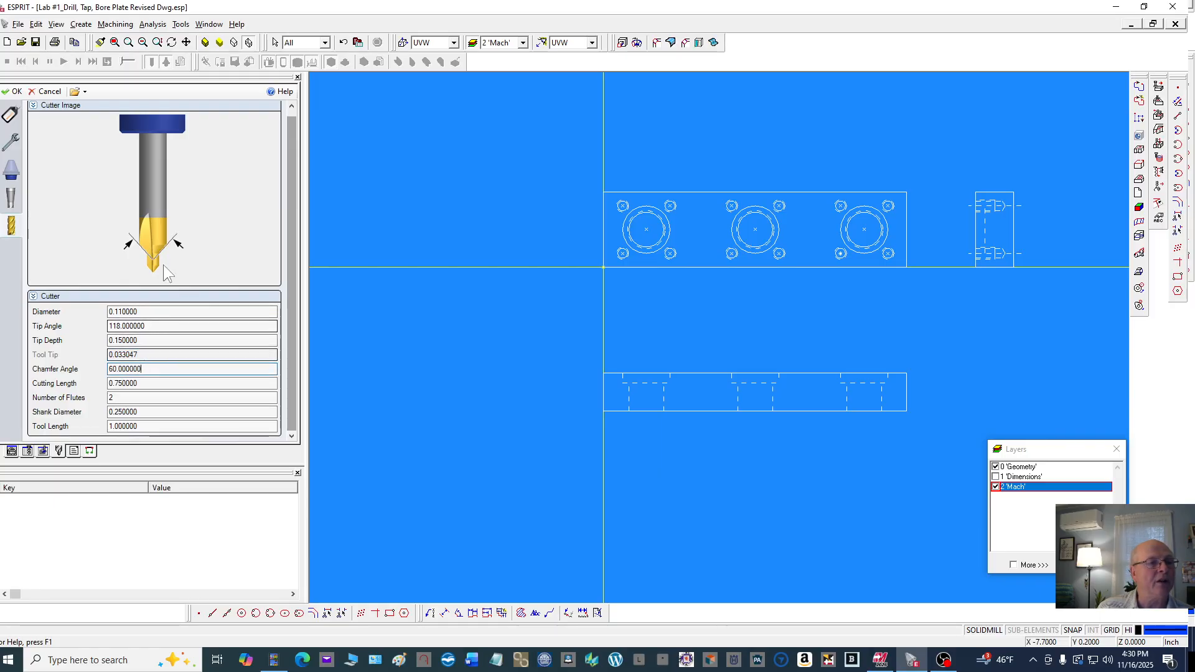
{"action": "left_click", "coordinate": [155, 383]}
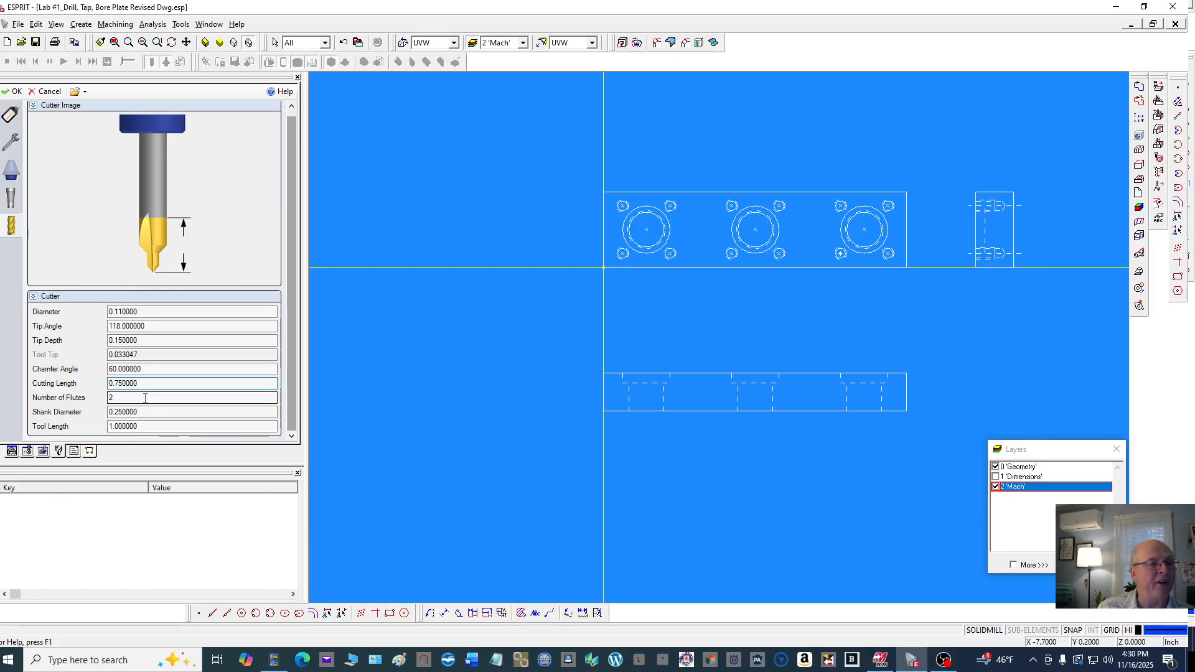
{"action": "left_click", "coordinate": [145, 399]}
{"action": "left_click", "coordinate": [149, 411]}
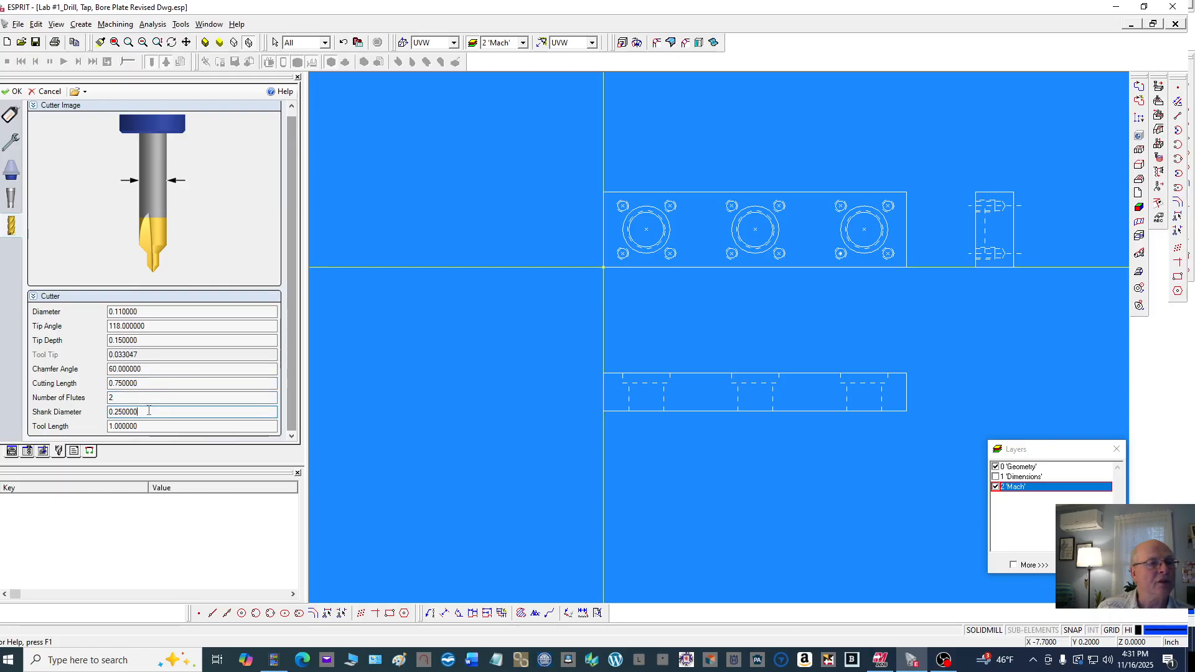
{"action": "left_click", "coordinate": [150, 427]}
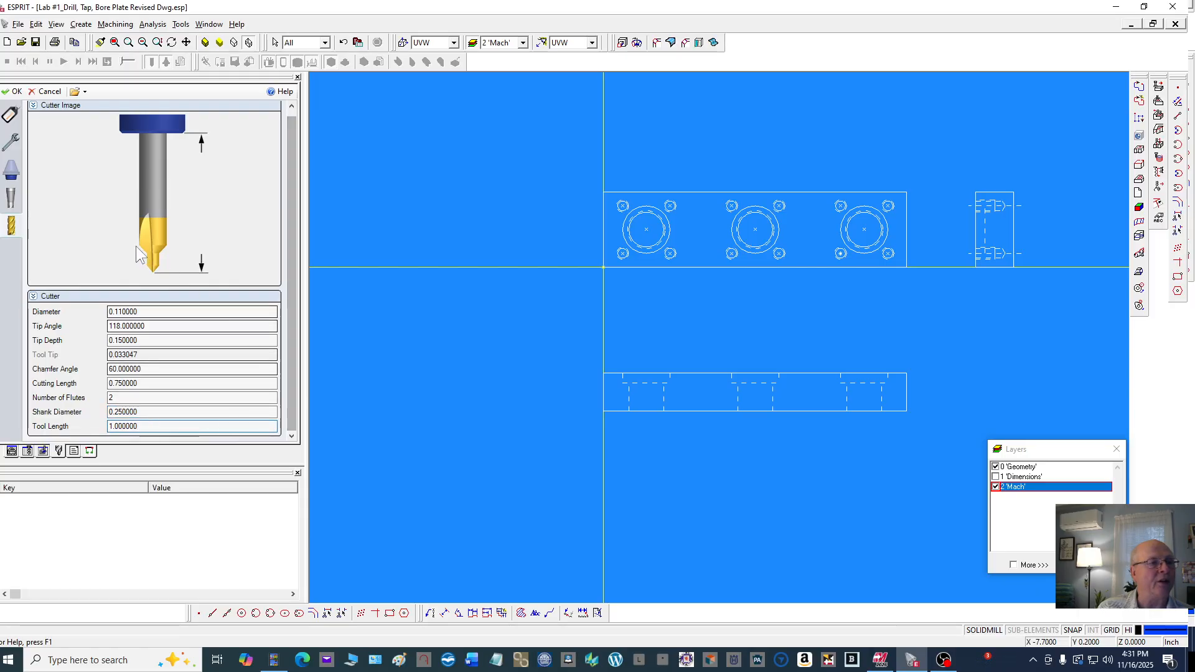
{"action": "left_click", "coordinate": [14, 92]}
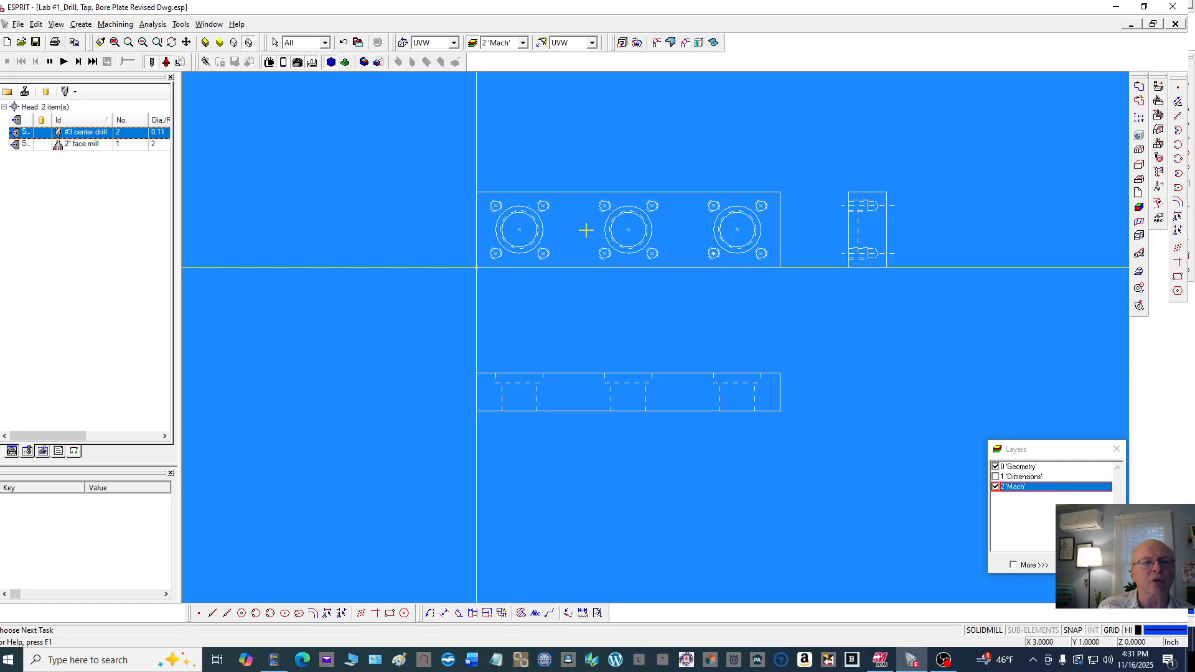
Load the .257 Dia Hss Drill from the Drilling Tools library into the tool list
{"action": "scroll", "coordinate": [719, 259], "scroll_direction": "up", "scroll_amount": 5}
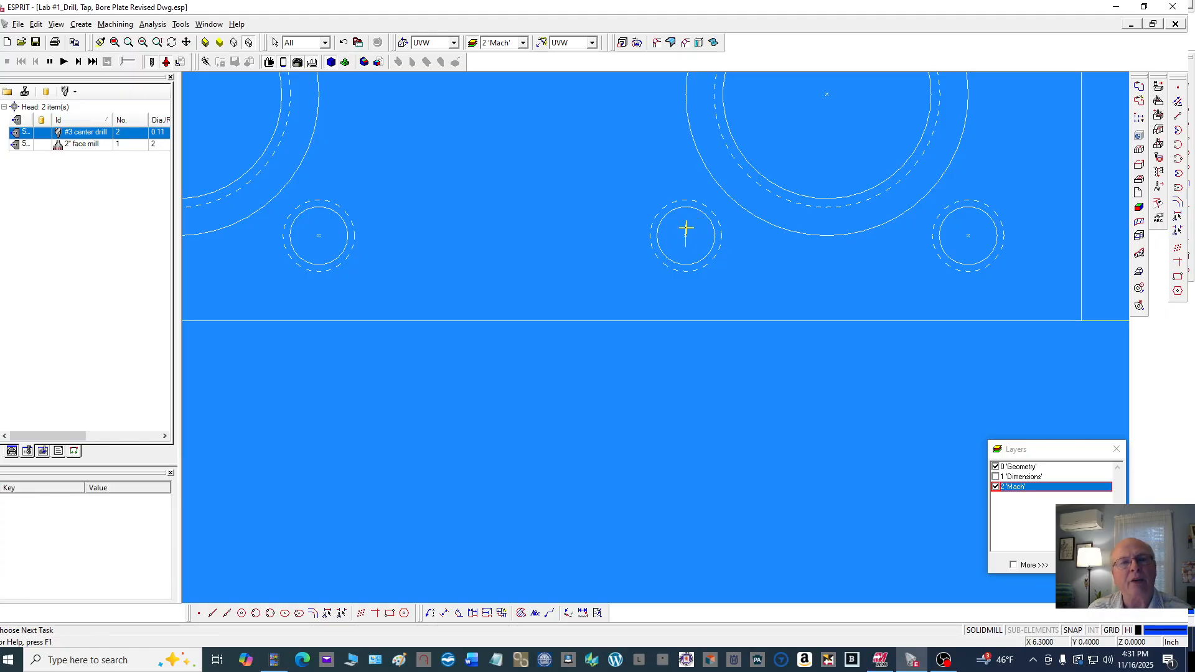
{"action": "scroll", "coordinate": [686, 229], "scroll_direction": "down", "scroll_amount": 3}
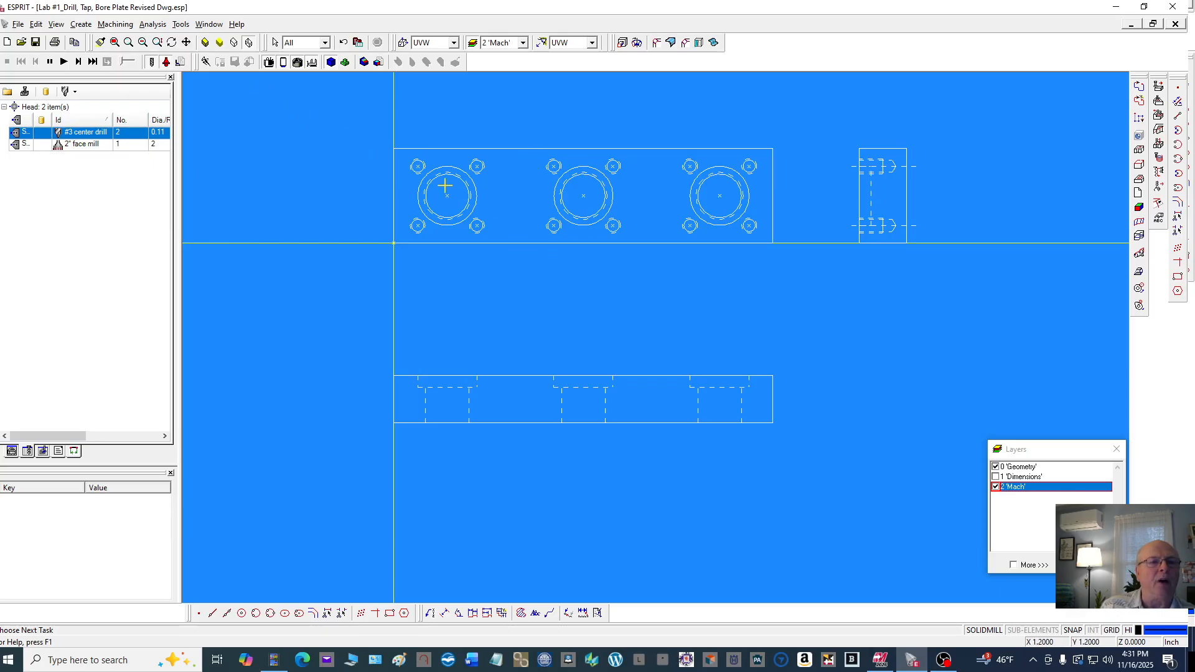
{"action": "left_click", "coordinate": [8, 92]}
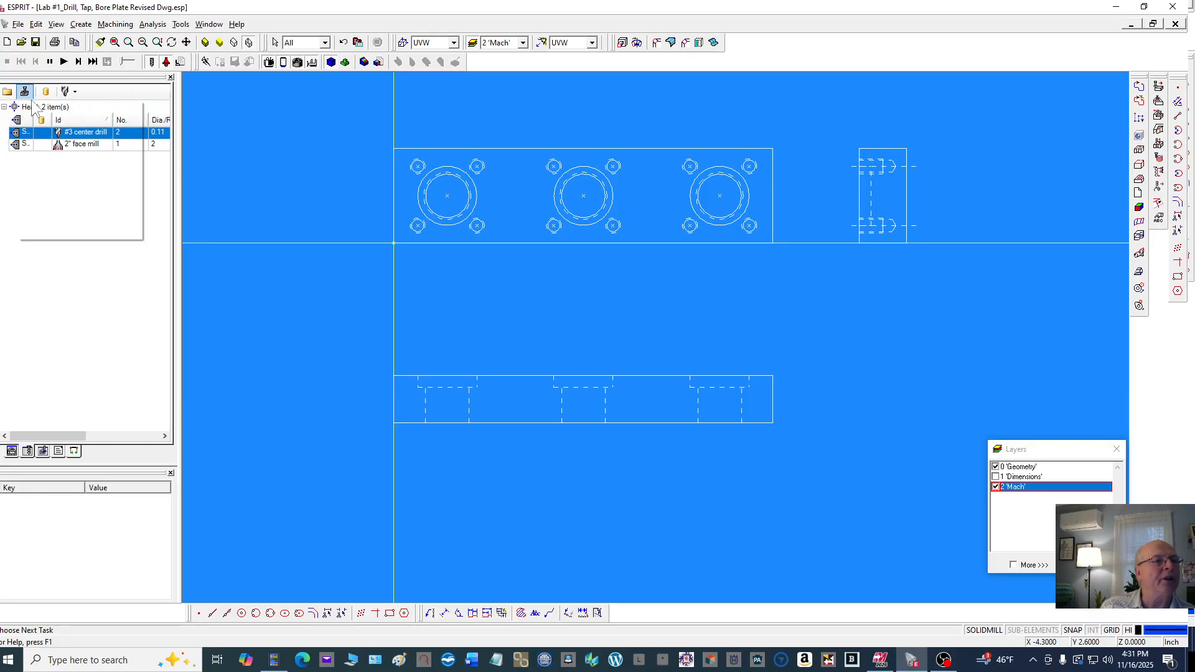
{"action": "left_click", "coordinate": [30, 108]}
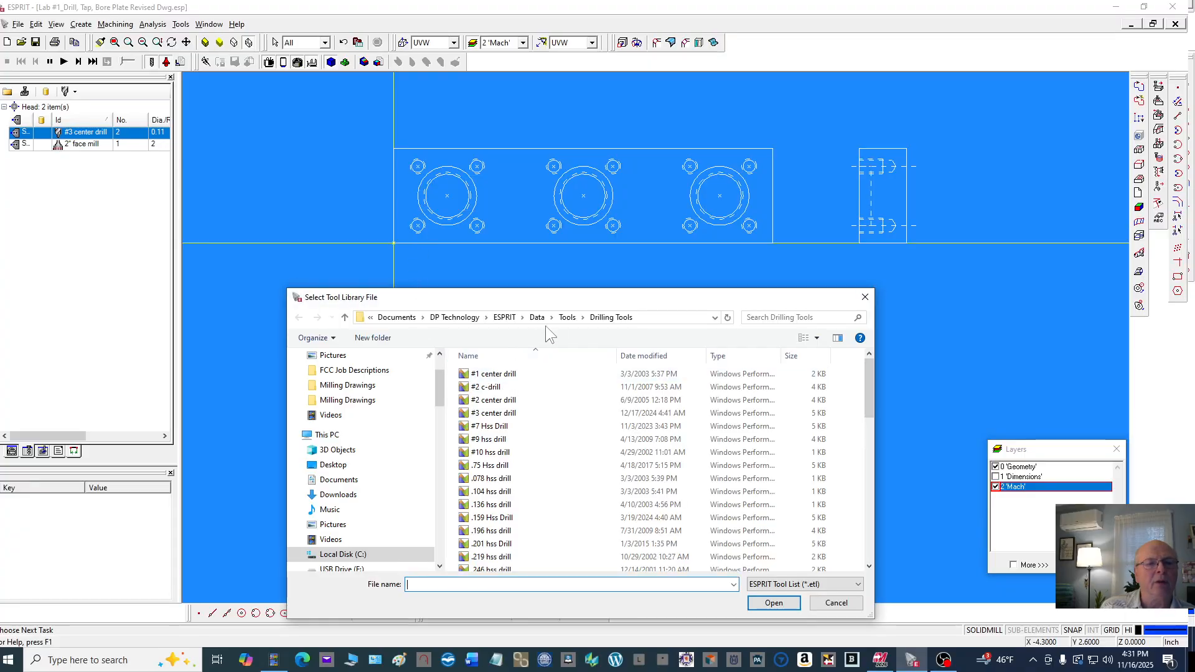
{"action": "left_click", "coordinate": [582, 318]}
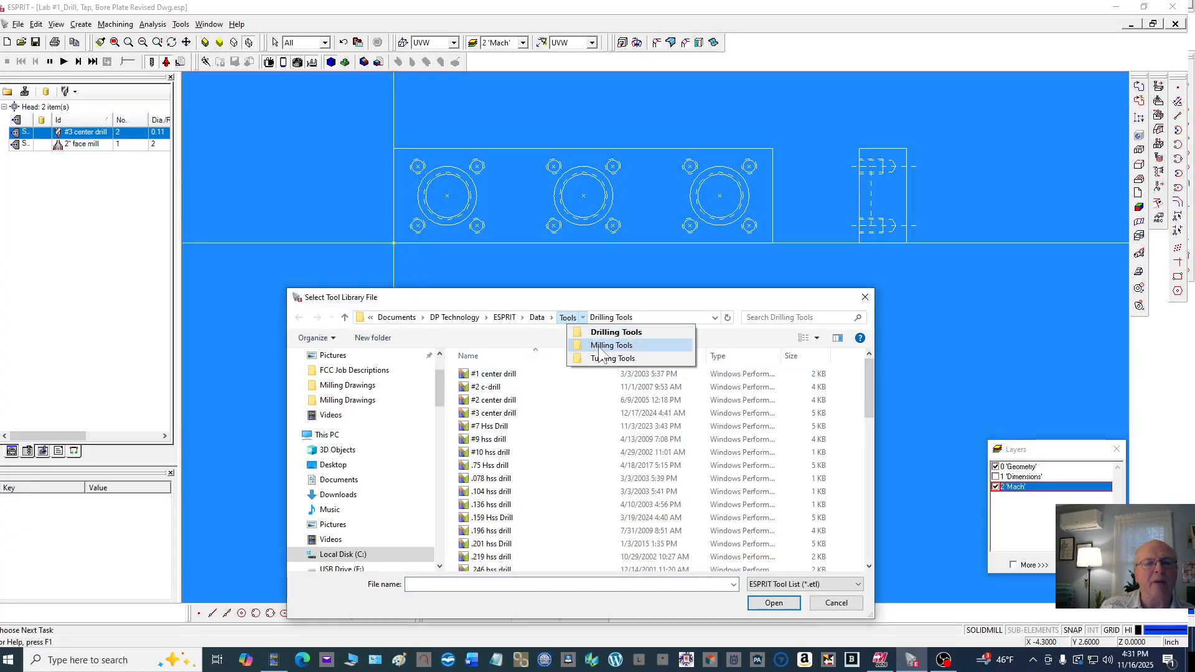
{"action": "left_click", "coordinate": [606, 333]}
{"action": "scroll", "coordinate": [511, 381], "scroll_direction": "down", "scroll_amount": 2}
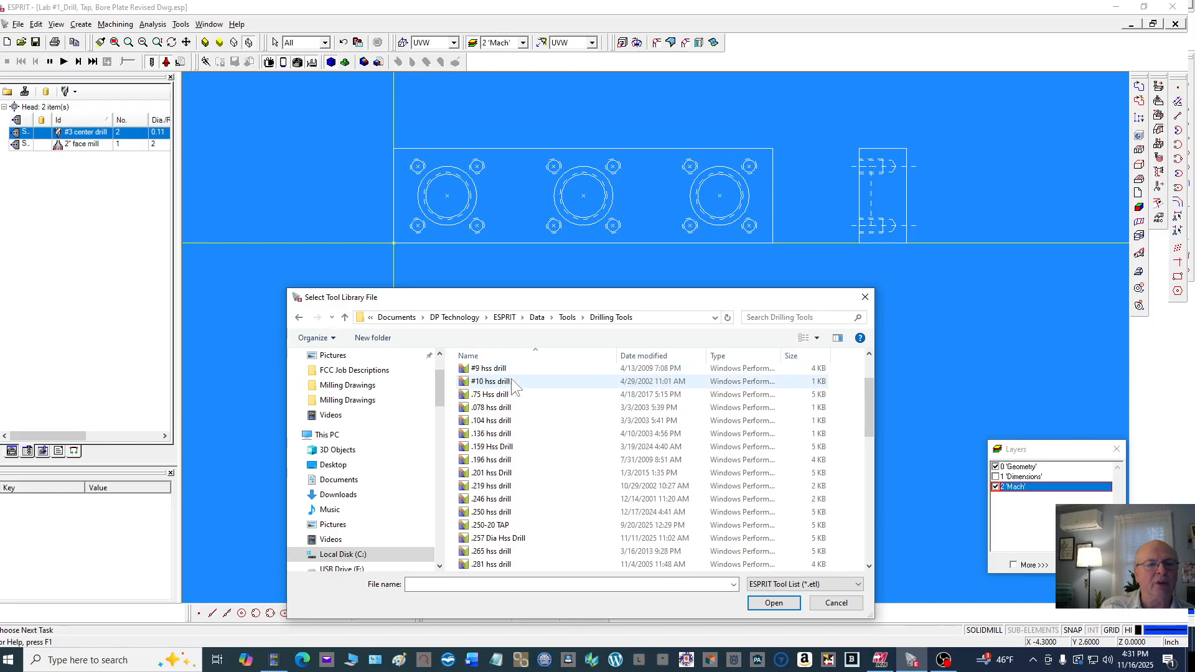
{"action": "scroll", "coordinate": [511, 377], "scroll_direction": "down", "scroll_amount": 3}
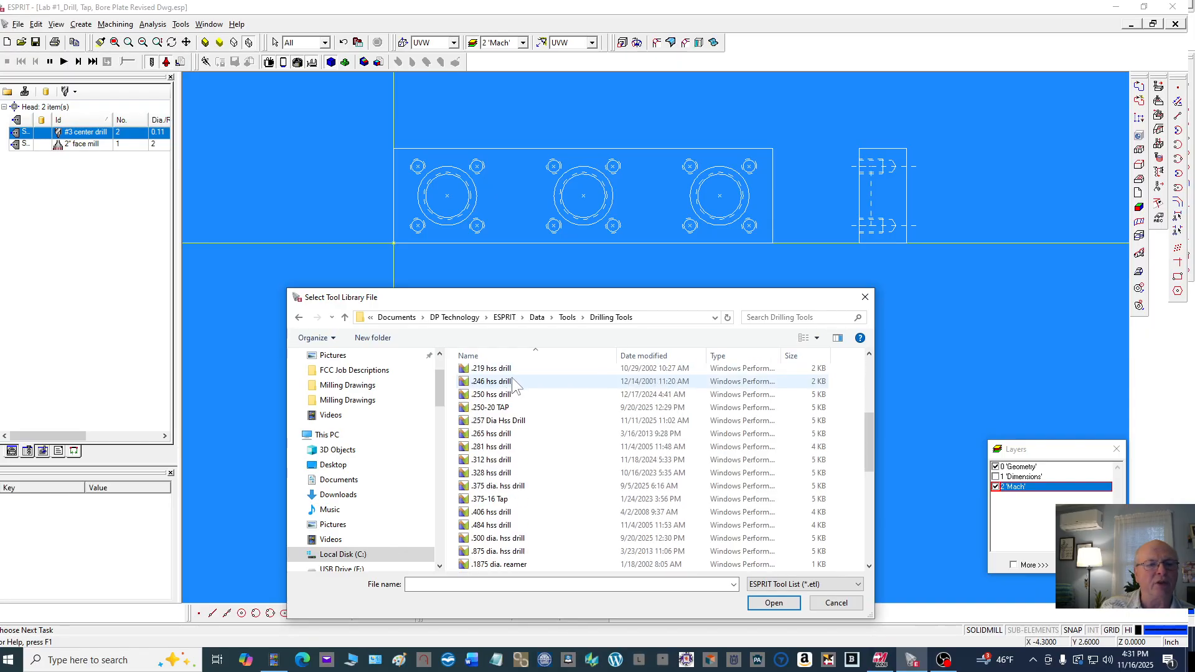
{"action": "left_click", "coordinate": [517, 421]}
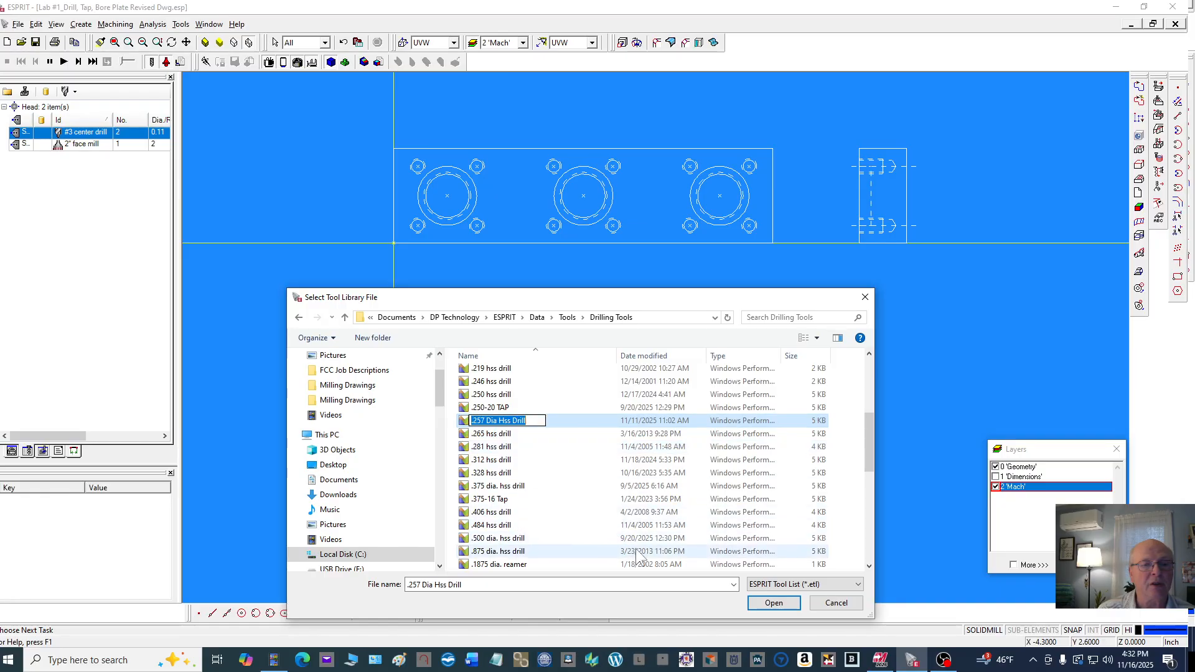
{"action": "left_click", "coordinate": [773, 603]}
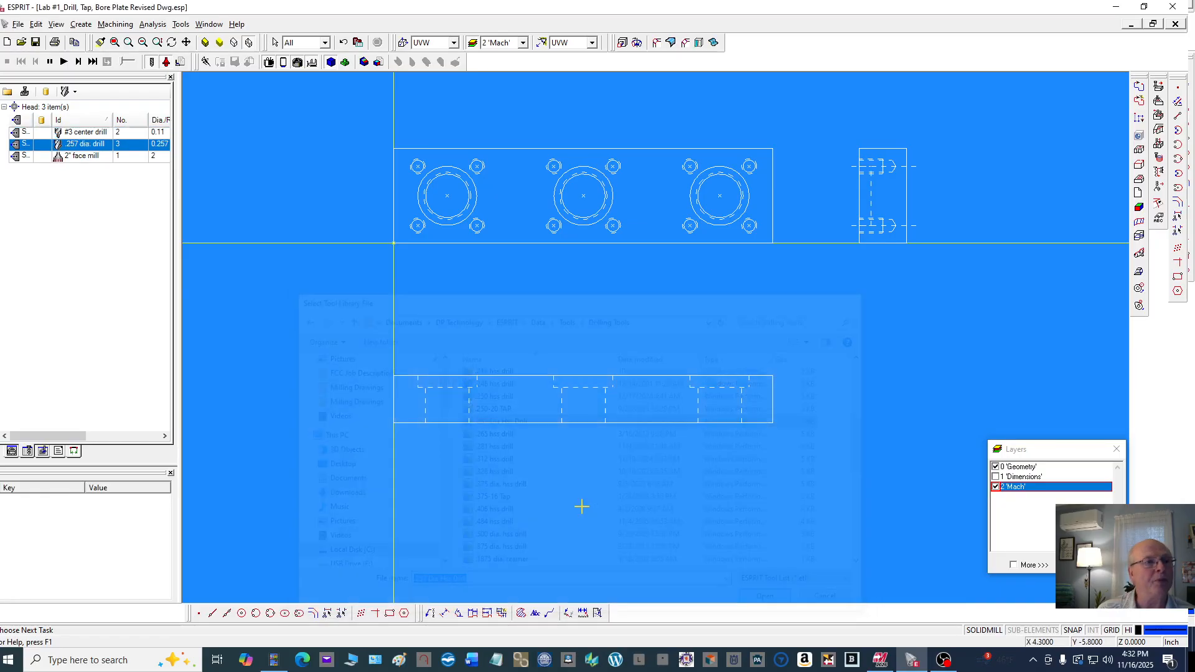
Open the .257 dia drill's properties and review its general, mounting, extension and shank settings
{"action": "double_click", "coordinate": [87, 144]}
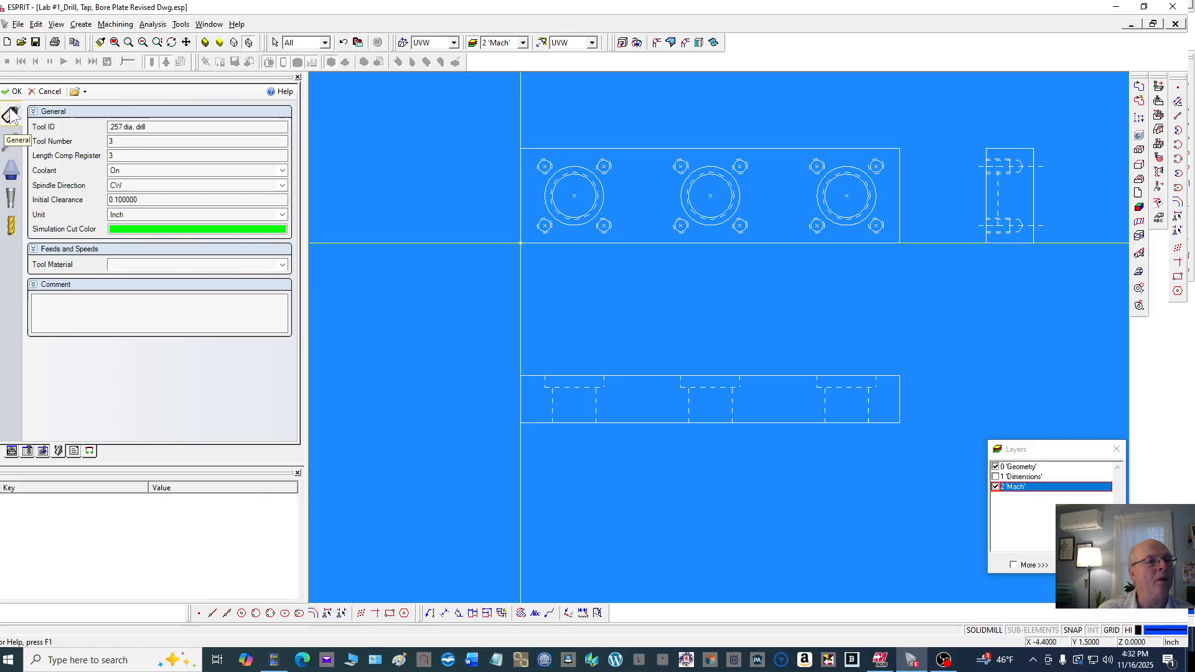
{"action": "left_click", "coordinate": [12, 145]}
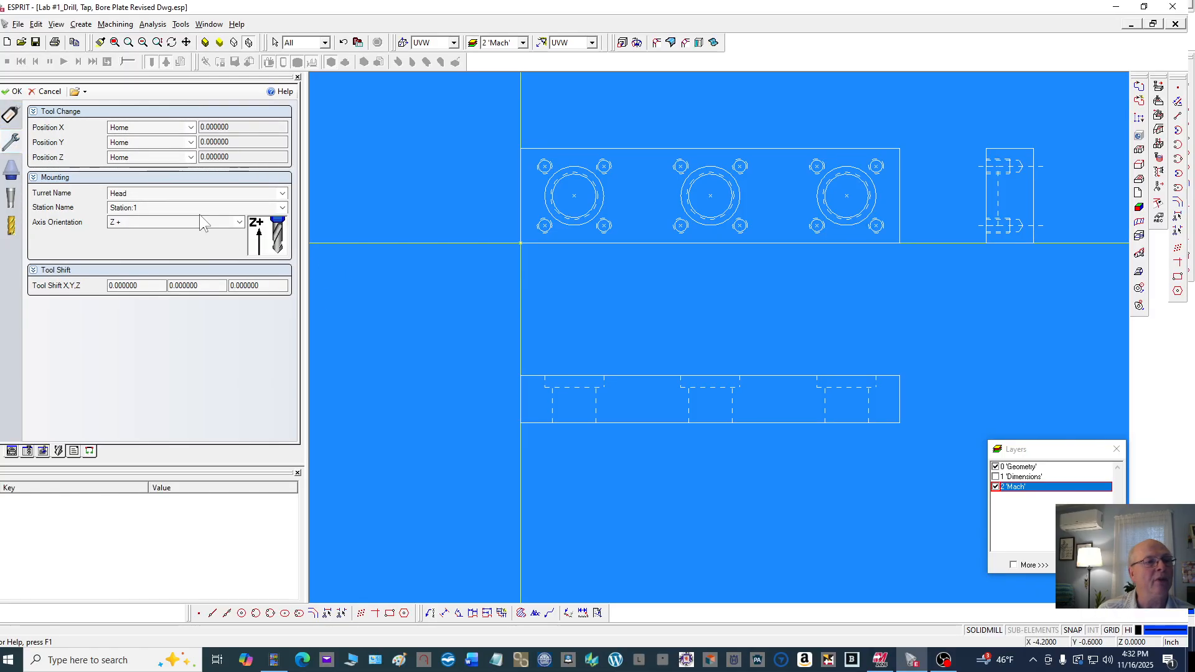
{"action": "left_click", "coordinate": [11, 173]}
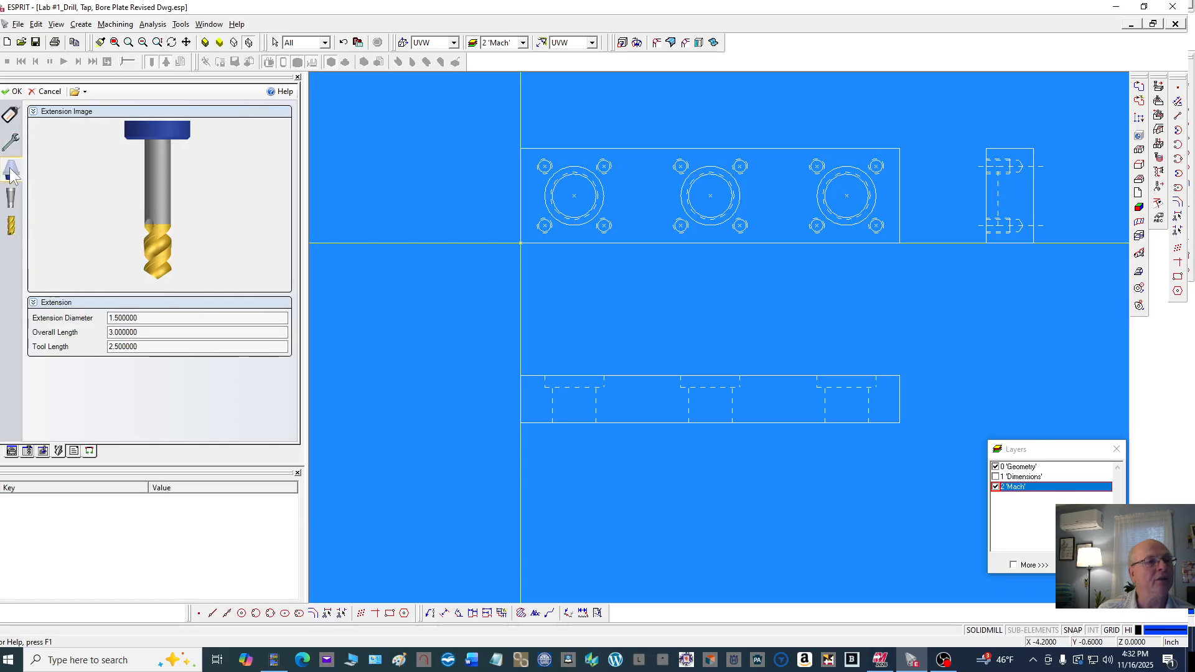
{"action": "left_click", "coordinate": [152, 318]}
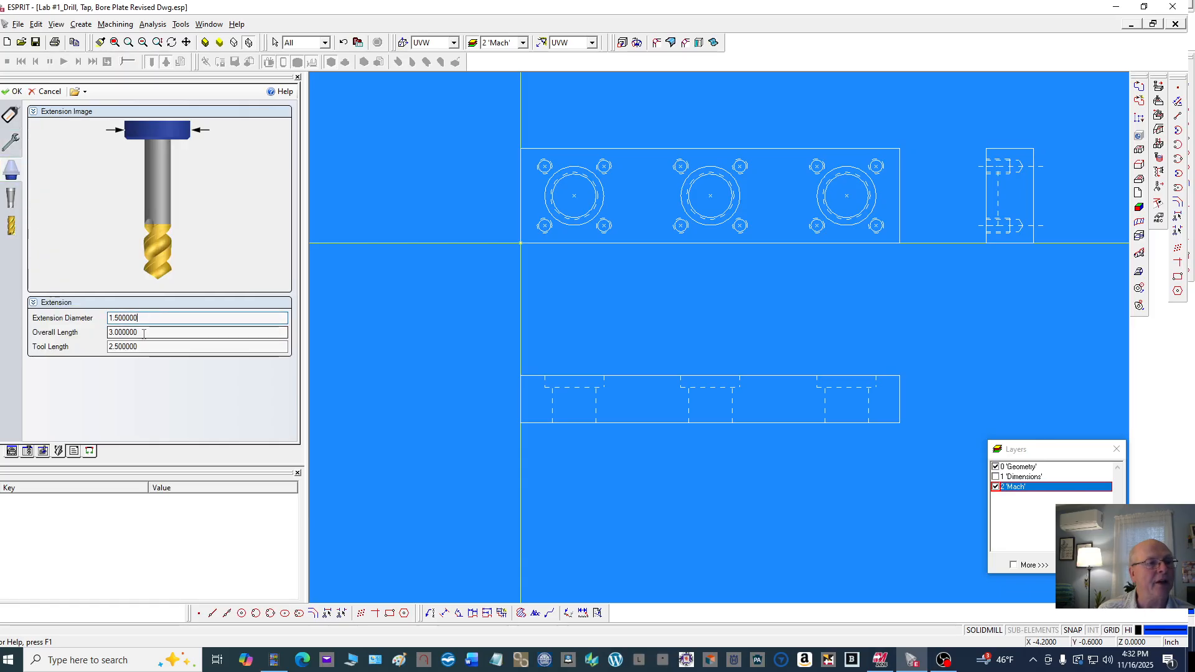
{"action": "left_click", "coordinate": [144, 332]}
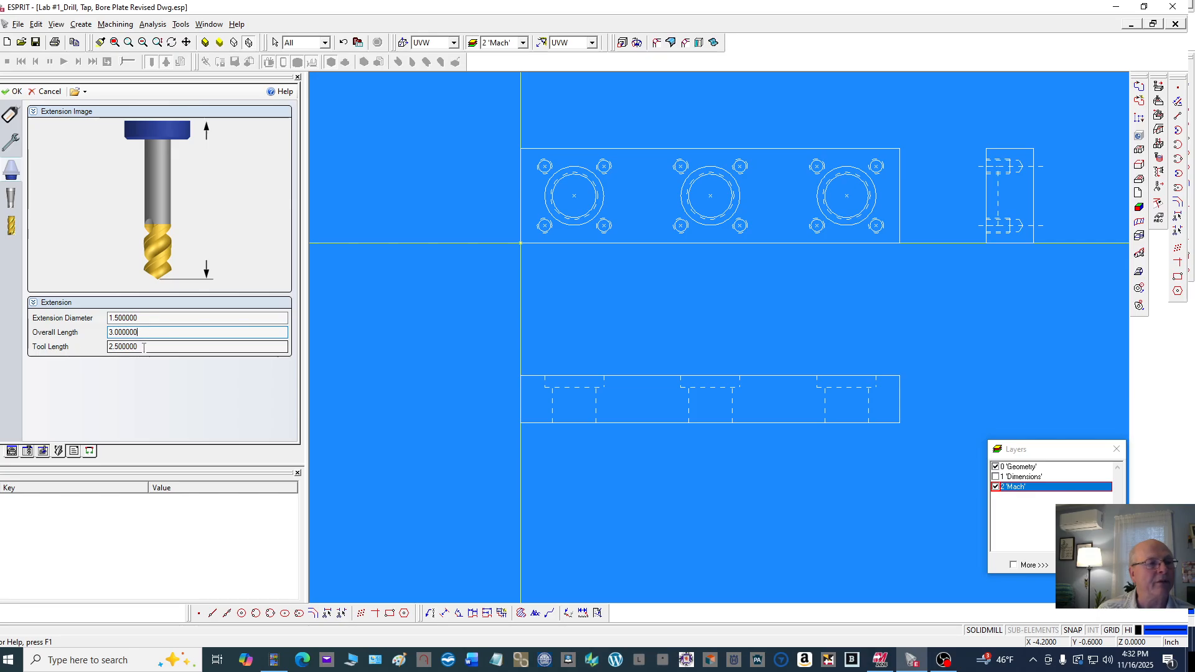
{"action": "left_click", "coordinate": [144, 347]}
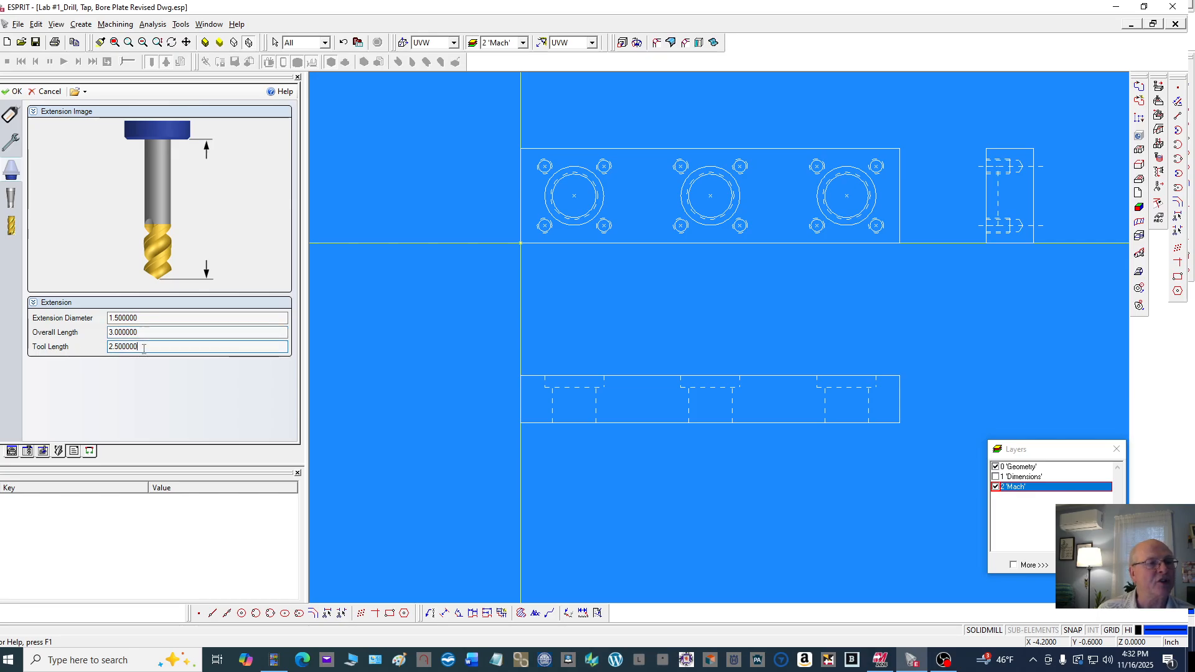
{"action": "left_click", "coordinate": [12, 203]}
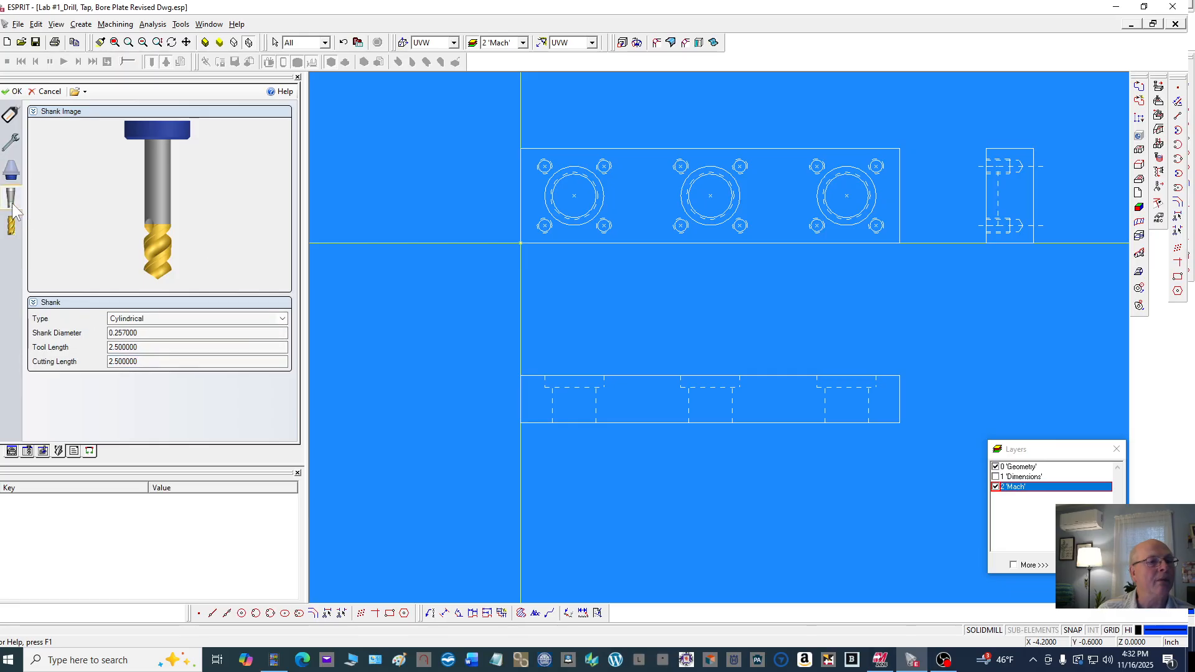
{"action": "left_click", "coordinate": [156, 333]}
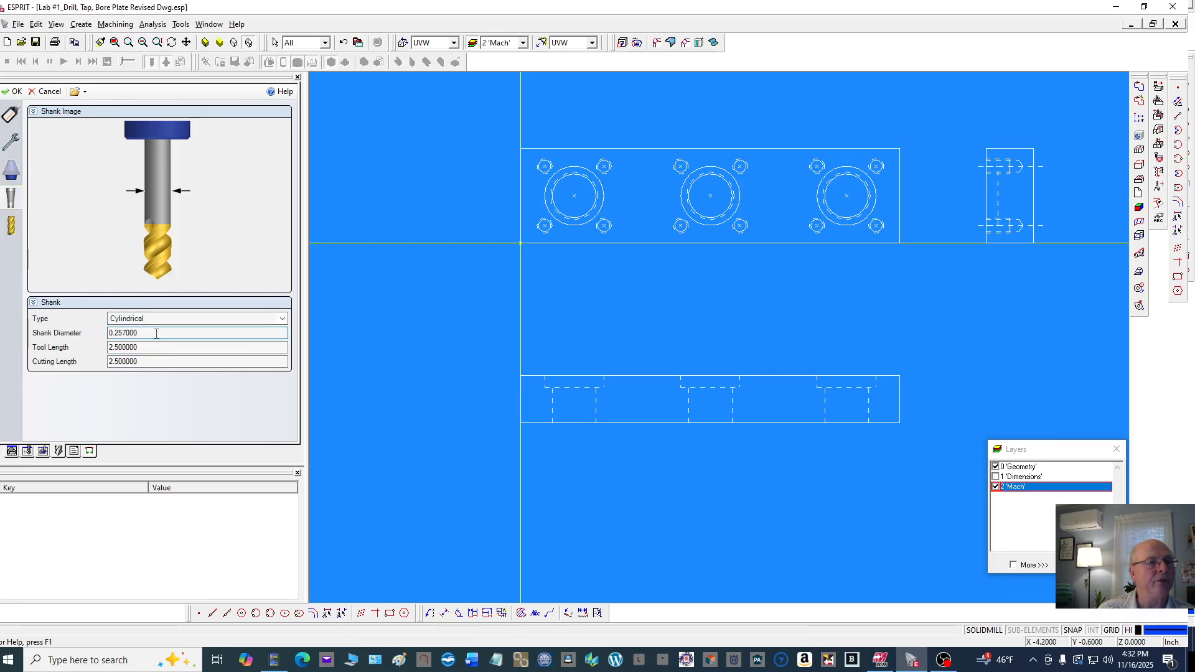
{"action": "left_click", "coordinate": [156, 347]}
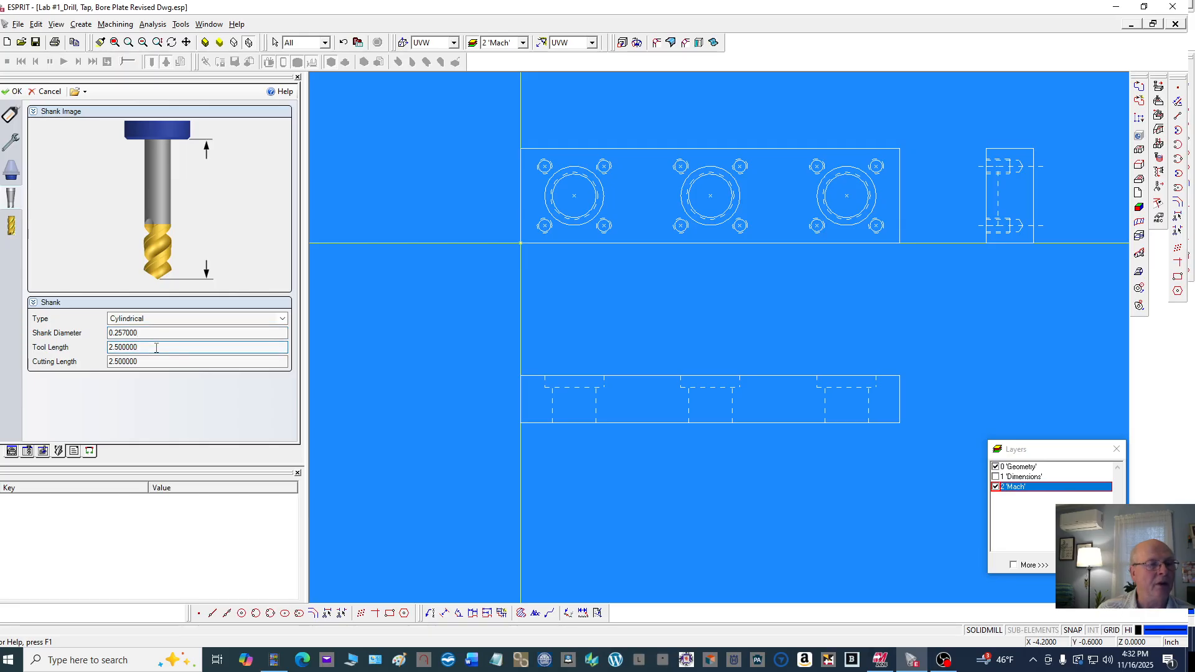
{"action": "left_click", "coordinate": [156, 361]}
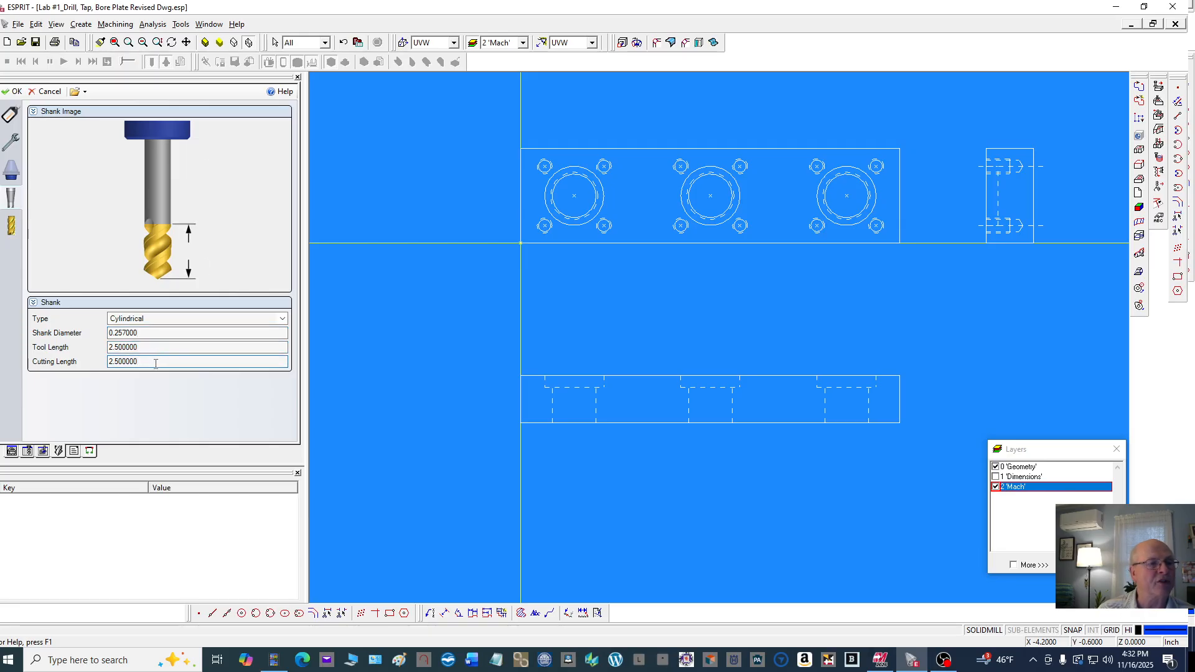
Review the drill's cutter dimensions, including diameter, tip angle, cutting length, flutes and tool length, and accept the tool
{"action": "left_click", "coordinate": [10, 225]}
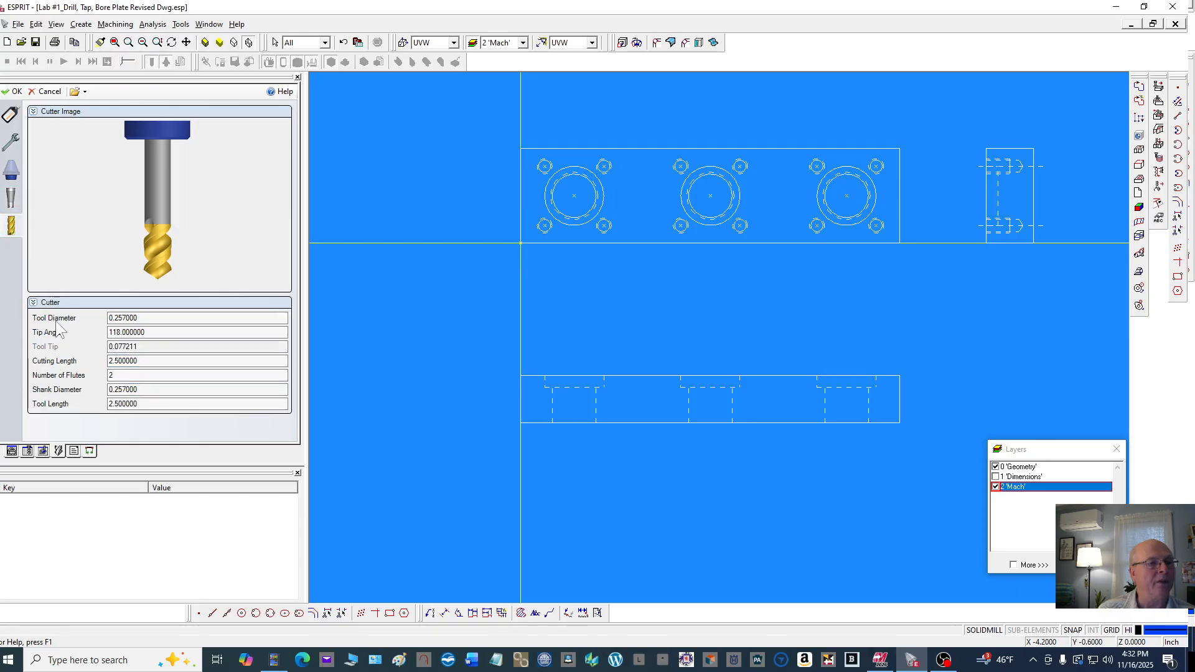
{"action": "left_click", "coordinate": [152, 319]}
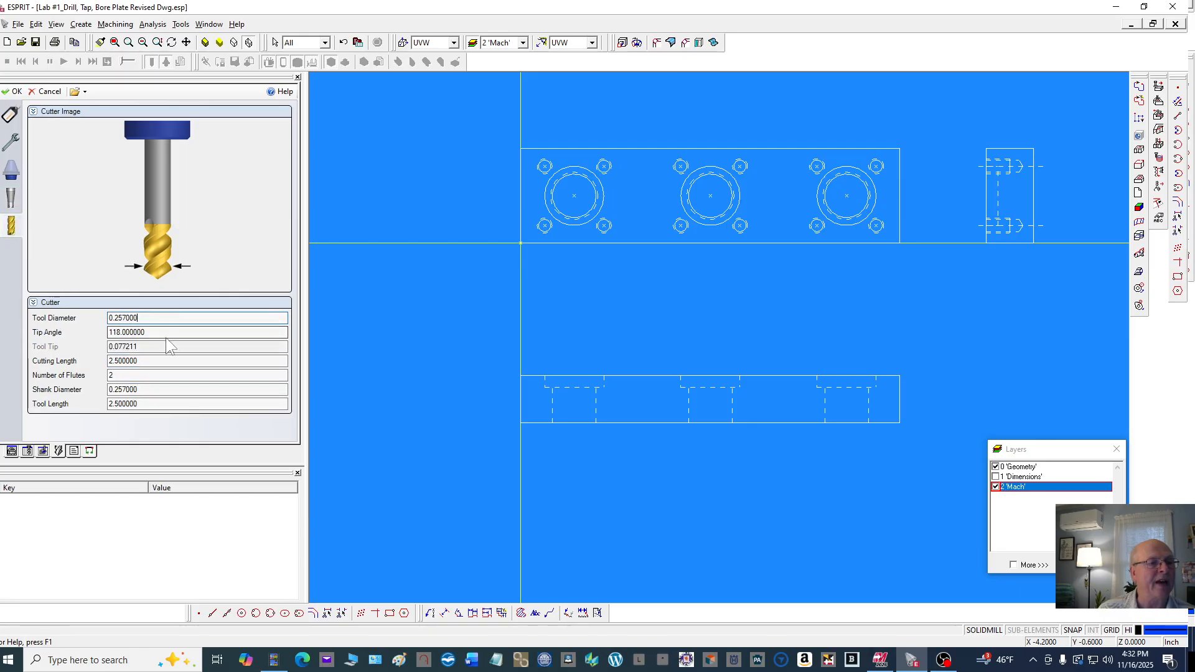
{"action": "left_click", "coordinate": [167, 332]}
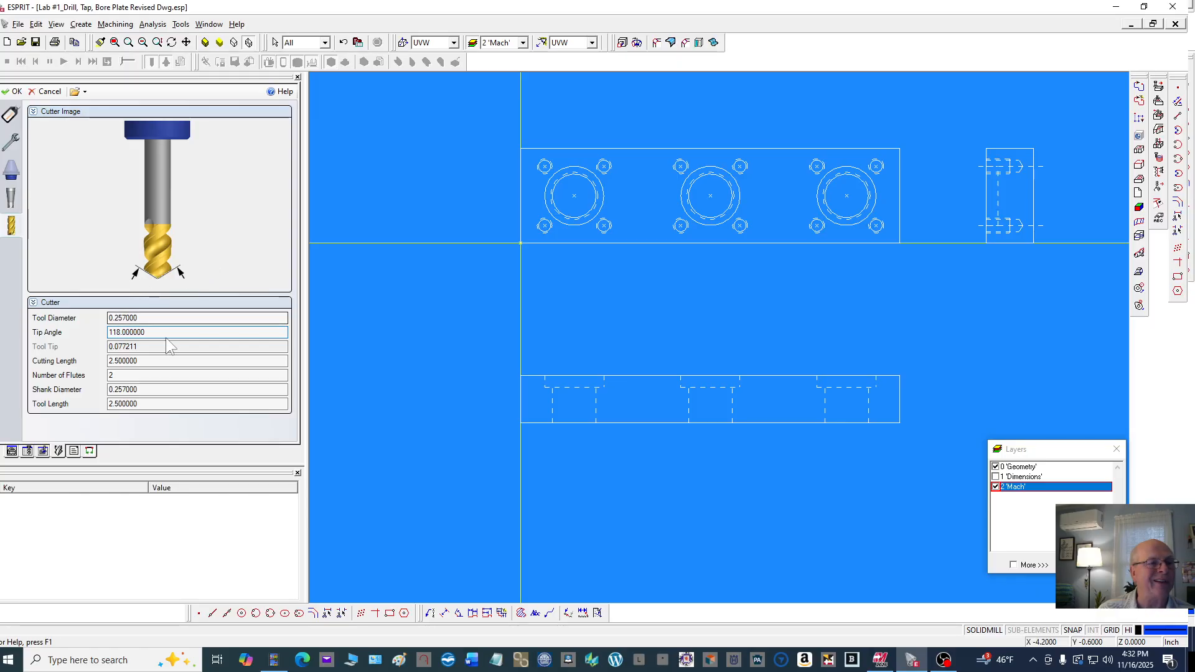
{"action": "left_click", "coordinate": [167, 345]}
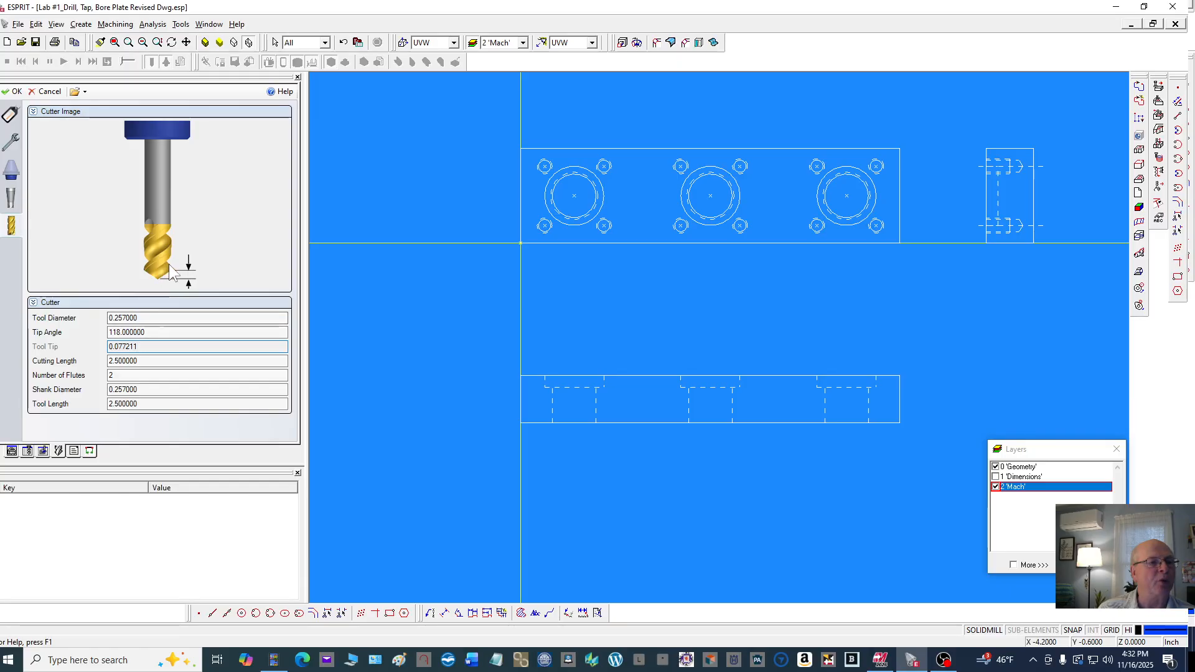
{"action": "left_click", "coordinate": [125, 361]}
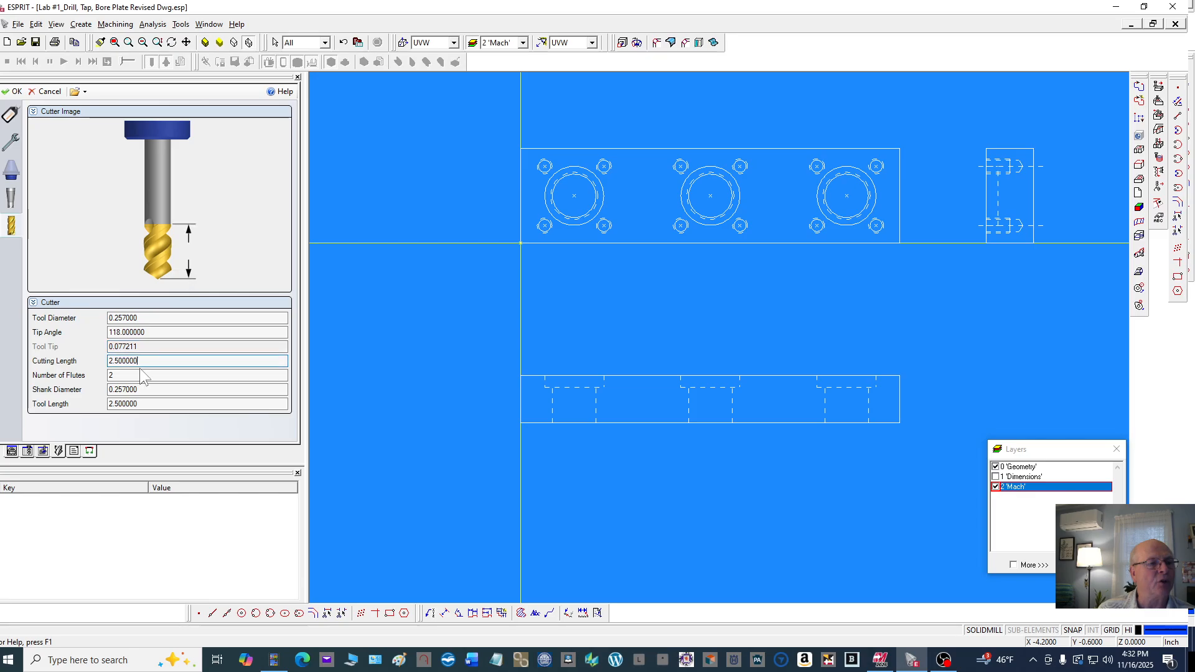
{"action": "left_click", "coordinate": [130, 375]}
{"action": "left_click", "coordinate": [149, 389]}
{"action": "left_click", "coordinate": [151, 402]}
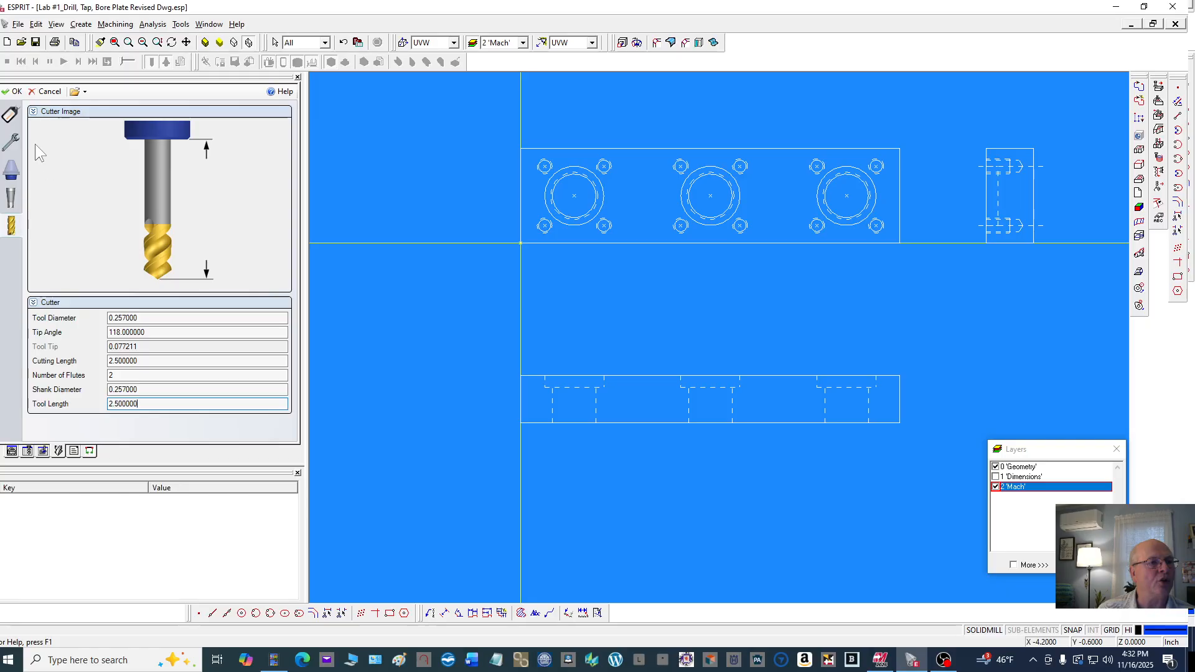
{"action": "left_click", "coordinate": [15, 92]}
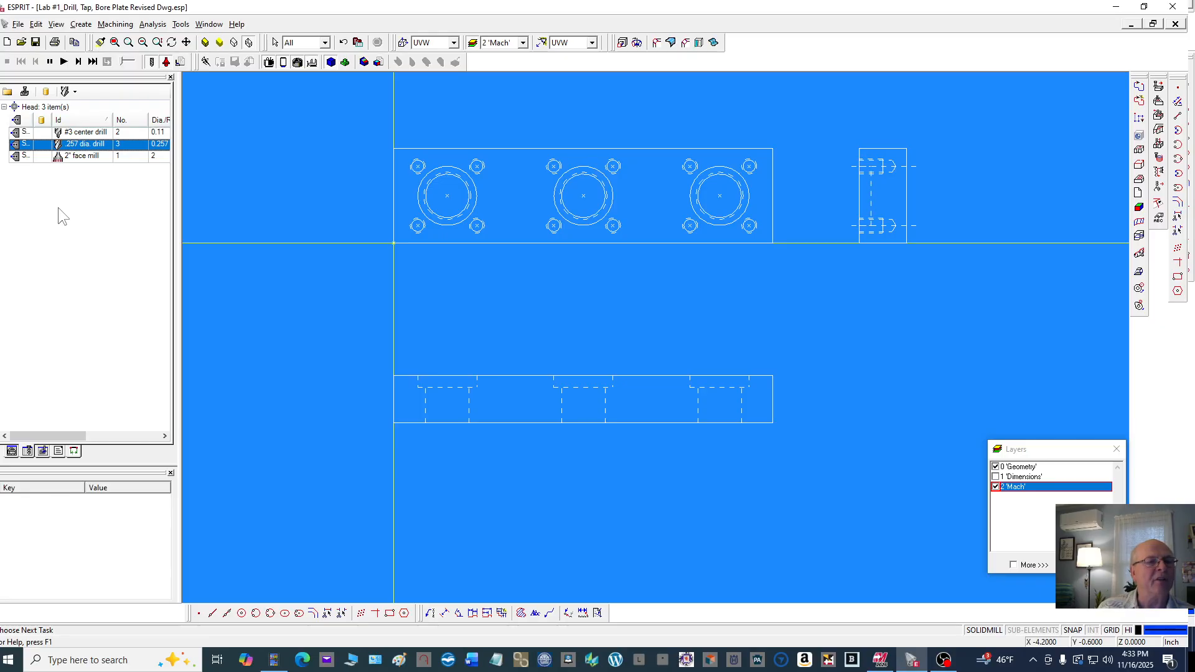
Load the .3125-18 Tap from the Drilling Tools library into the tool list
{"action": "left_click", "coordinate": [7, 92]}
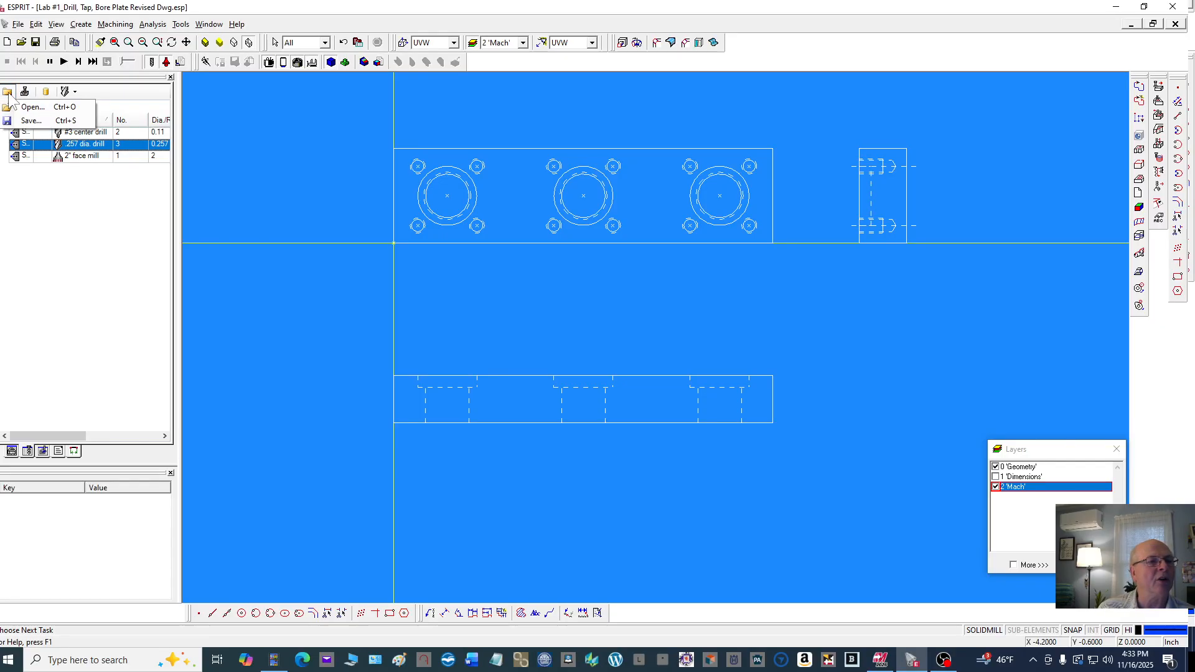
{"action": "left_click", "coordinate": [31, 107]}
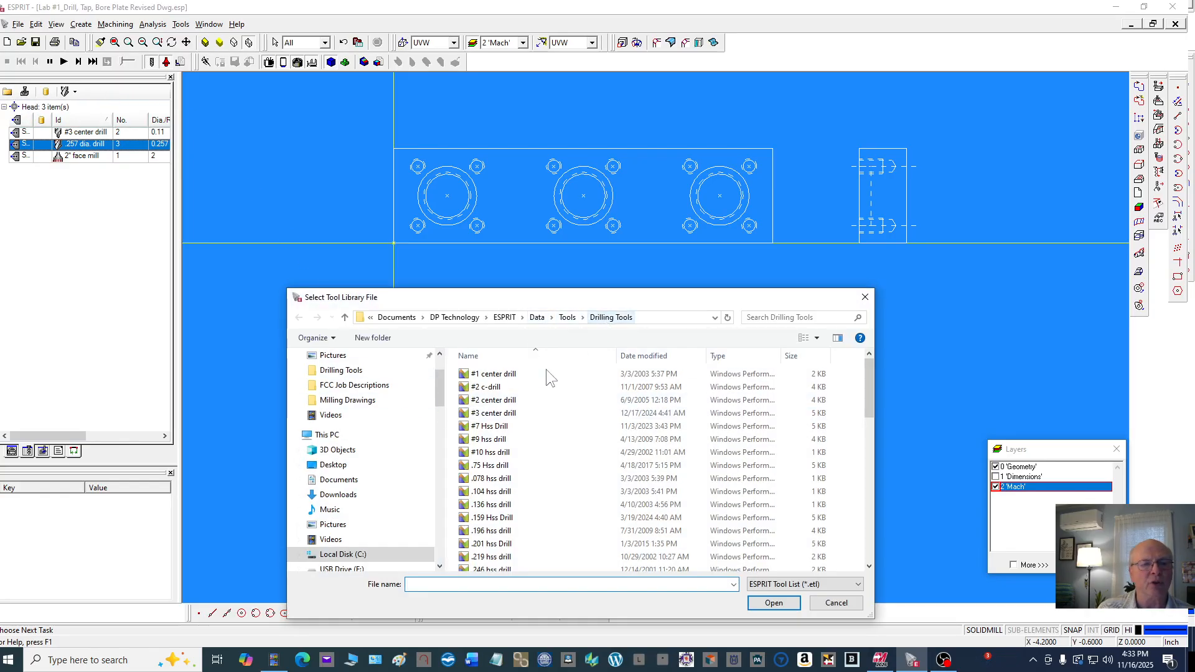
{"action": "scroll", "coordinate": [529, 367], "scroll_direction": "down", "scroll_amount": 5}
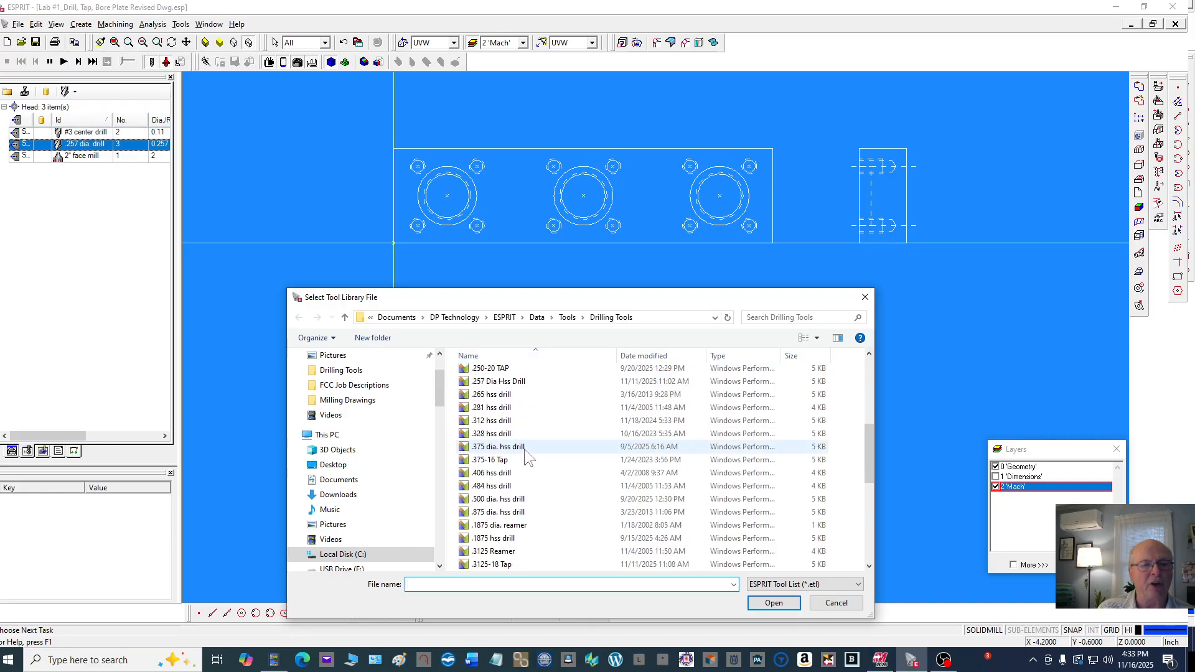
{"action": "scroll", "coordinate": [522, 451], "scroll_direction": "down", "scroll_amount": 1}
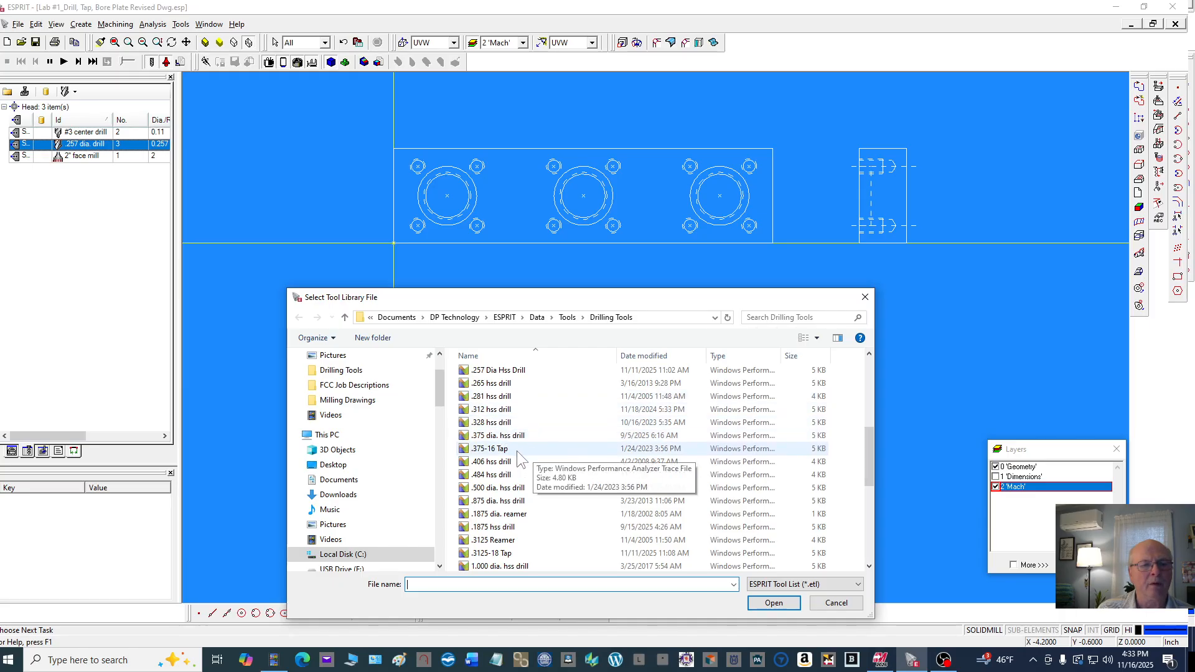
{"action": "scroll", "coordinate": [521, 490], "scroll_direction": "down", "scroll_amount": 2}
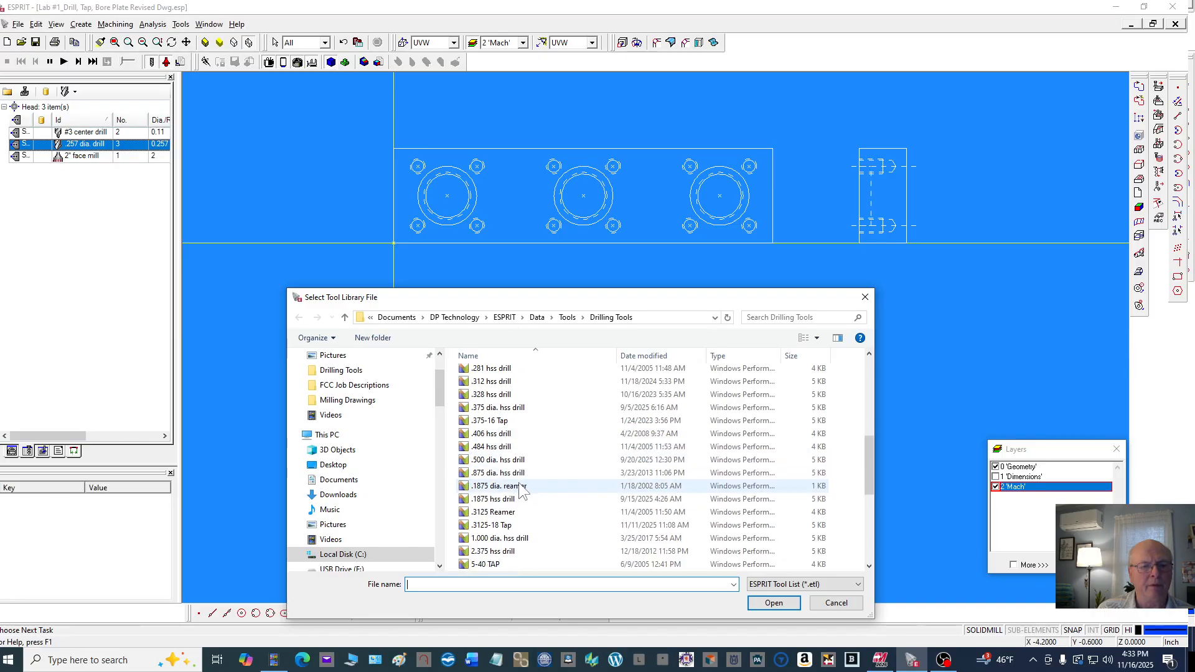
{"action": "left_click", "coordinate": [502, 526]}
{"action": "left_click", "coordinate": [753, 598]}
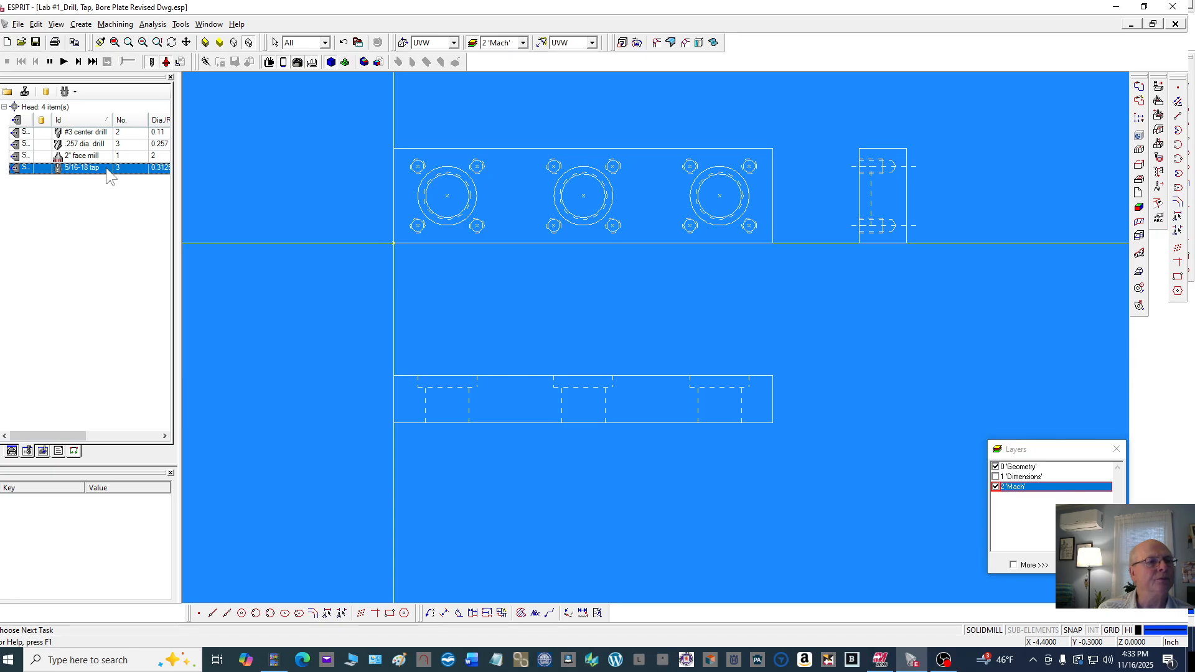
Open the 5/16-18 tap's properties and set its tool number and length comp register to 4
{"action": "double_click", "coordinate": [106, 167]}
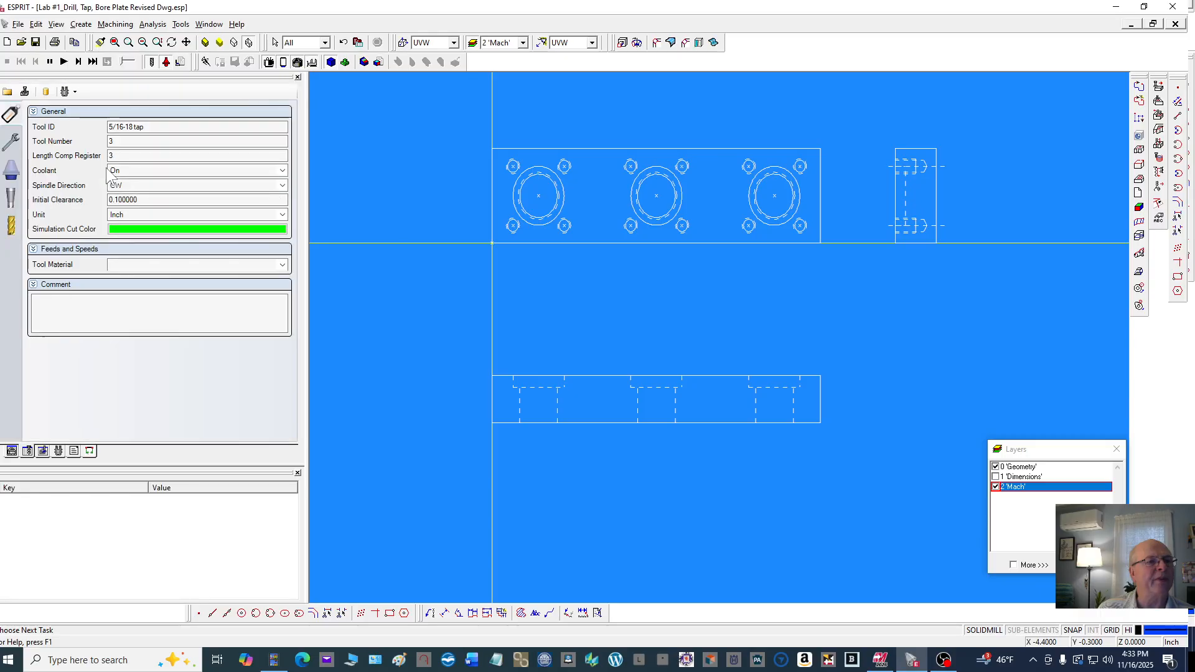
{"action": "double_click", "coordinate": [128, 140]}
{"action": "type", "text": "4"}
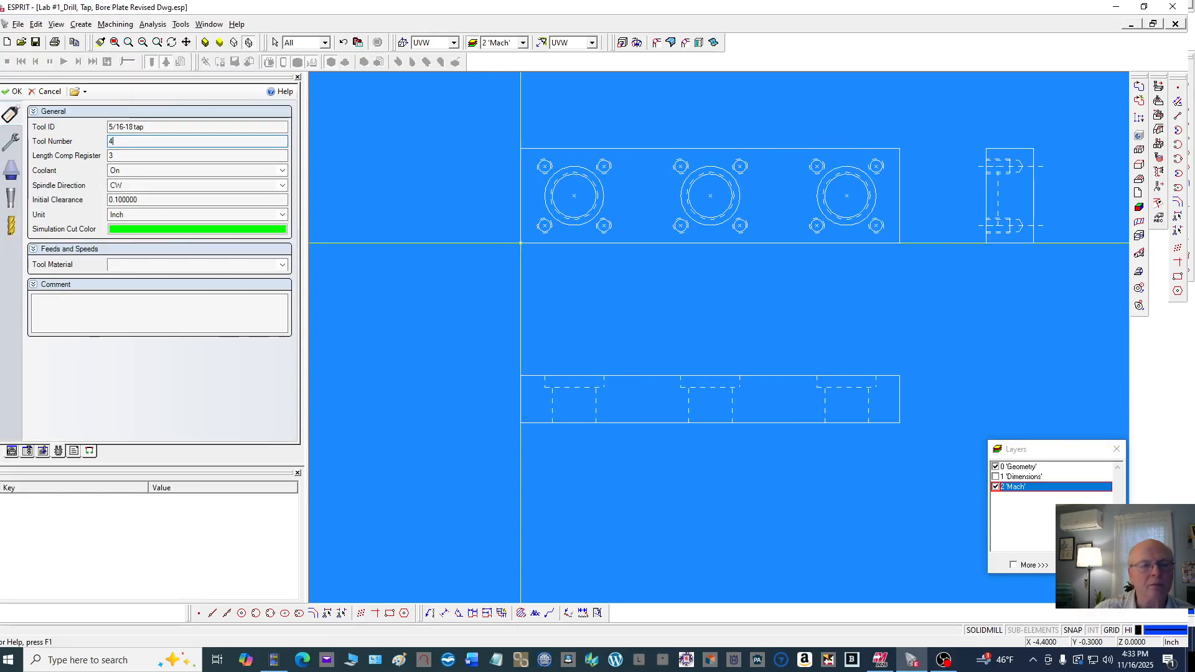
{"action": "double_click", "coordinate": [115, 156]}
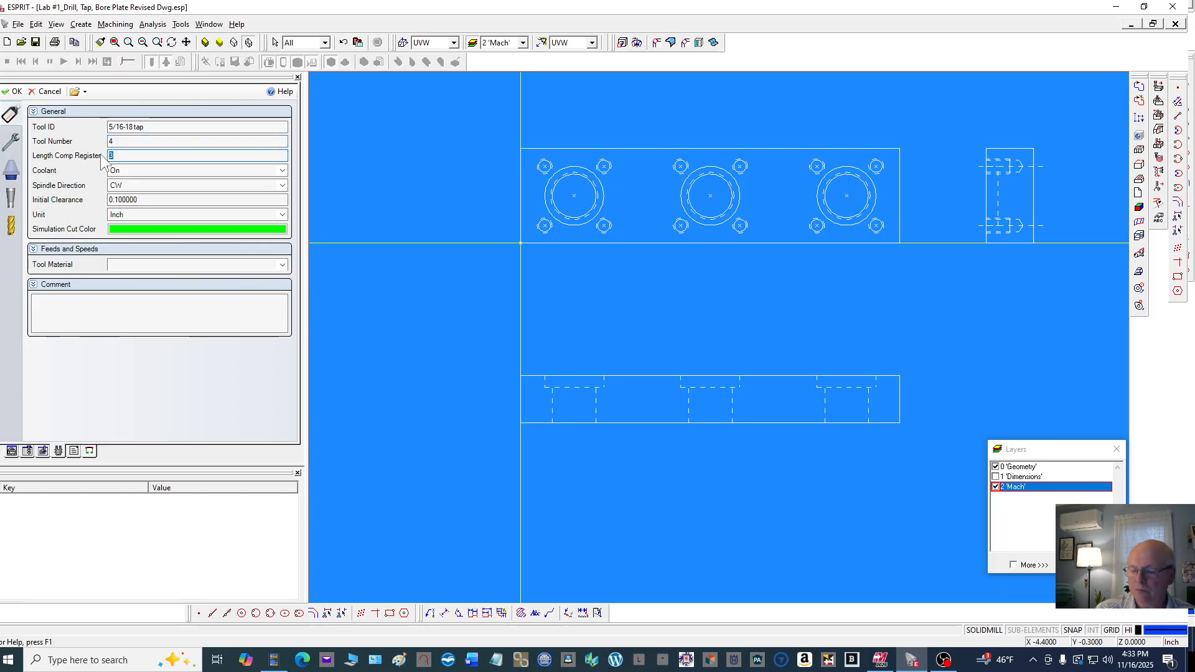
{"action": "type", "text": "4"}
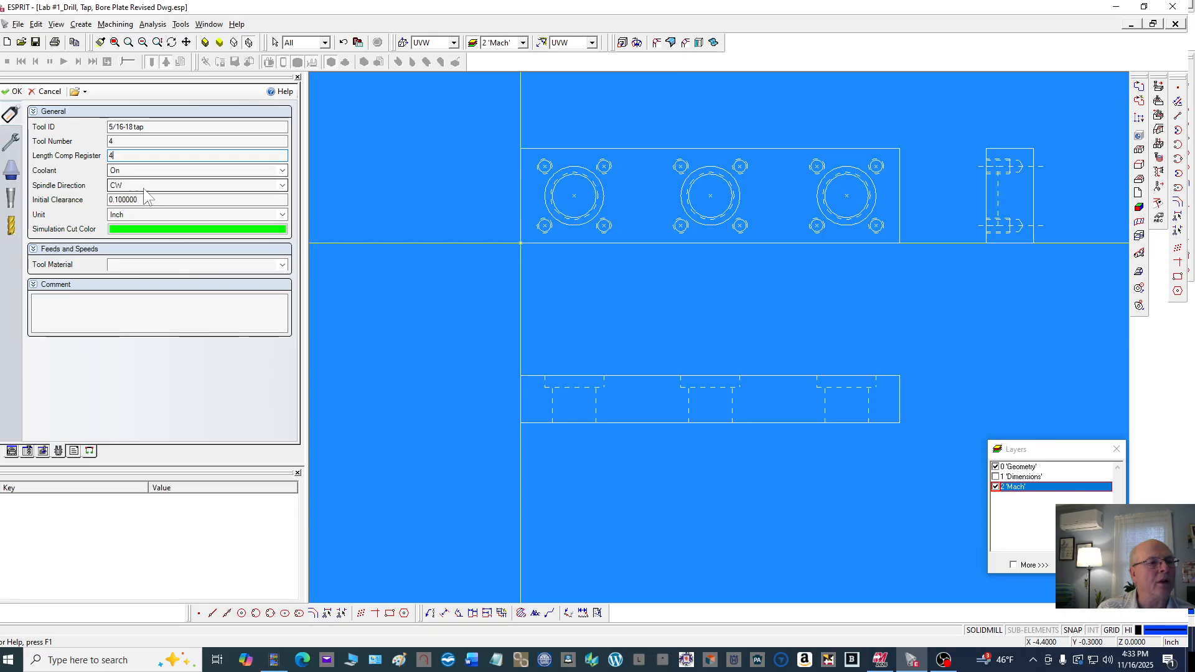
Review the tap's mounting, extension and shank settings in its properties
{"action": "left_click", "coordinate": [19, 140]}
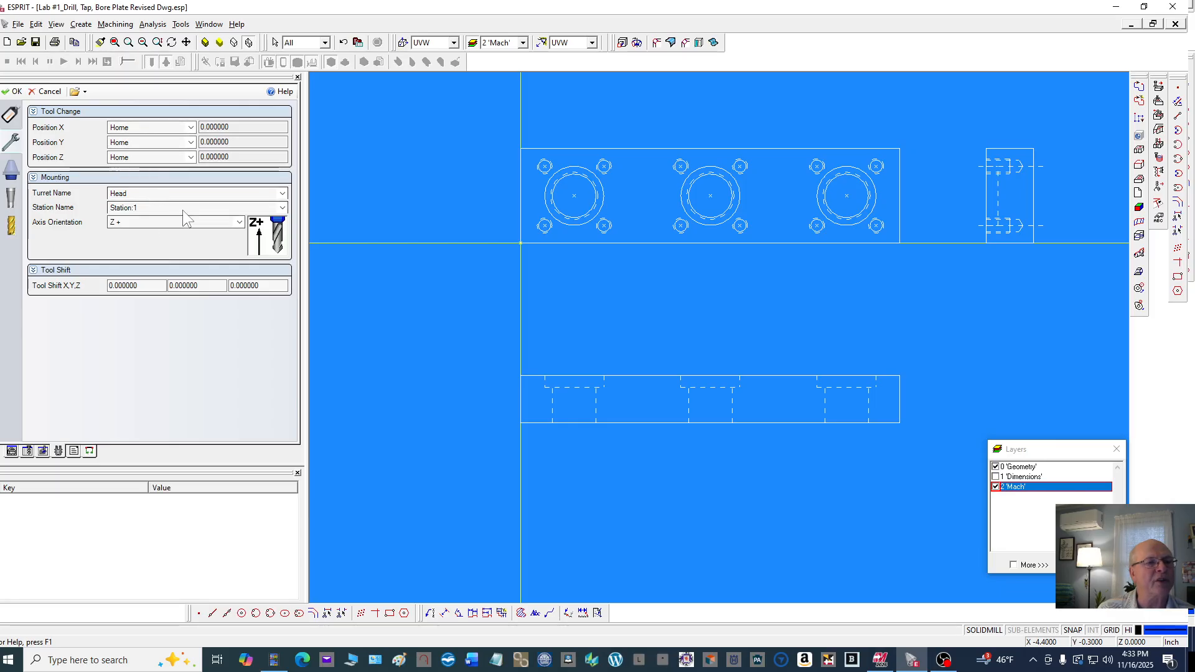
{"action": "left_click", "coordinate": [13, 173]}
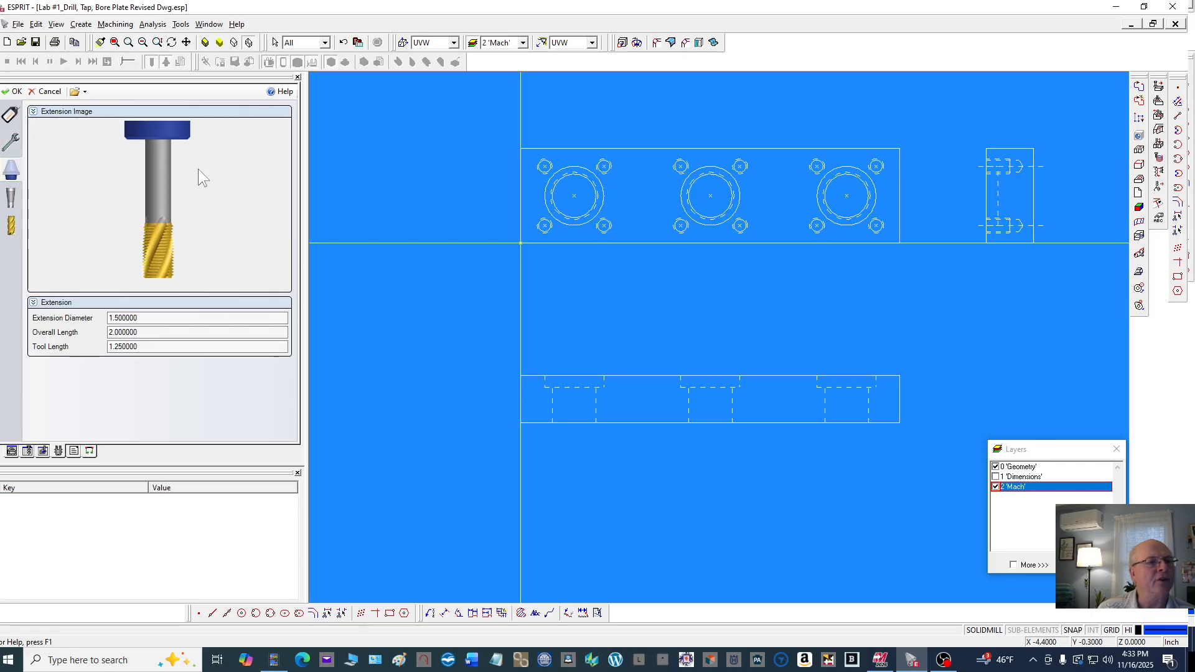
{"action": "left_click", "coordinate": [148, 317]}
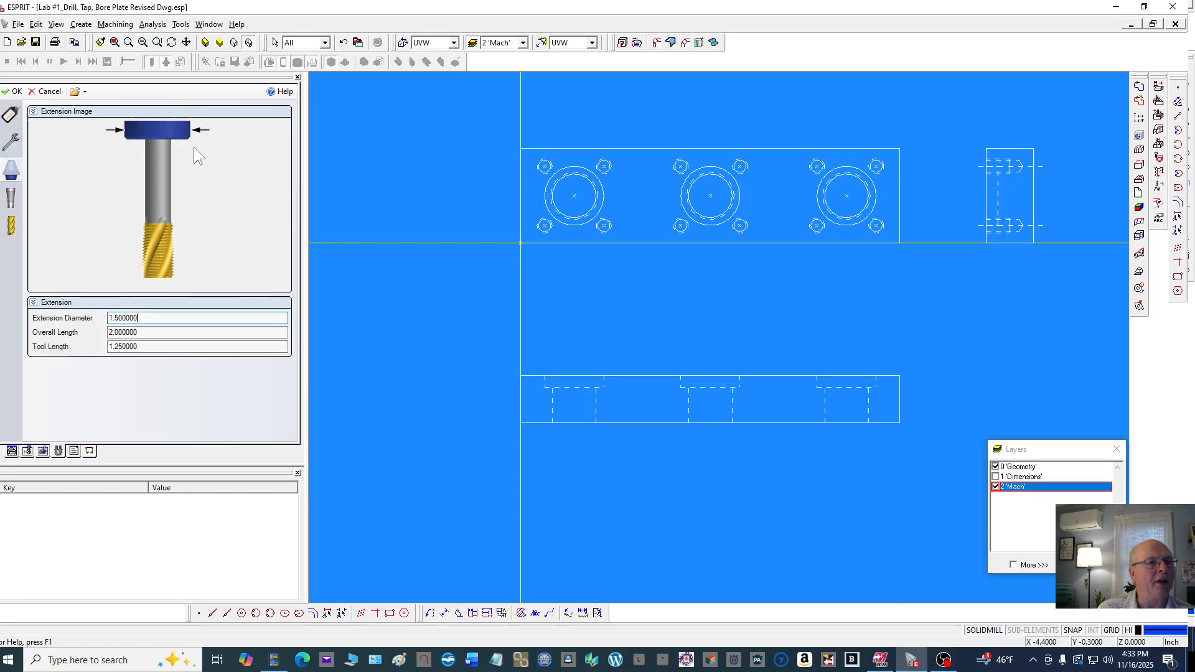
{"action": "left_click", "coordinate": [144, 331]}
{"action": "left_click", "coordinate": [156, 346]}
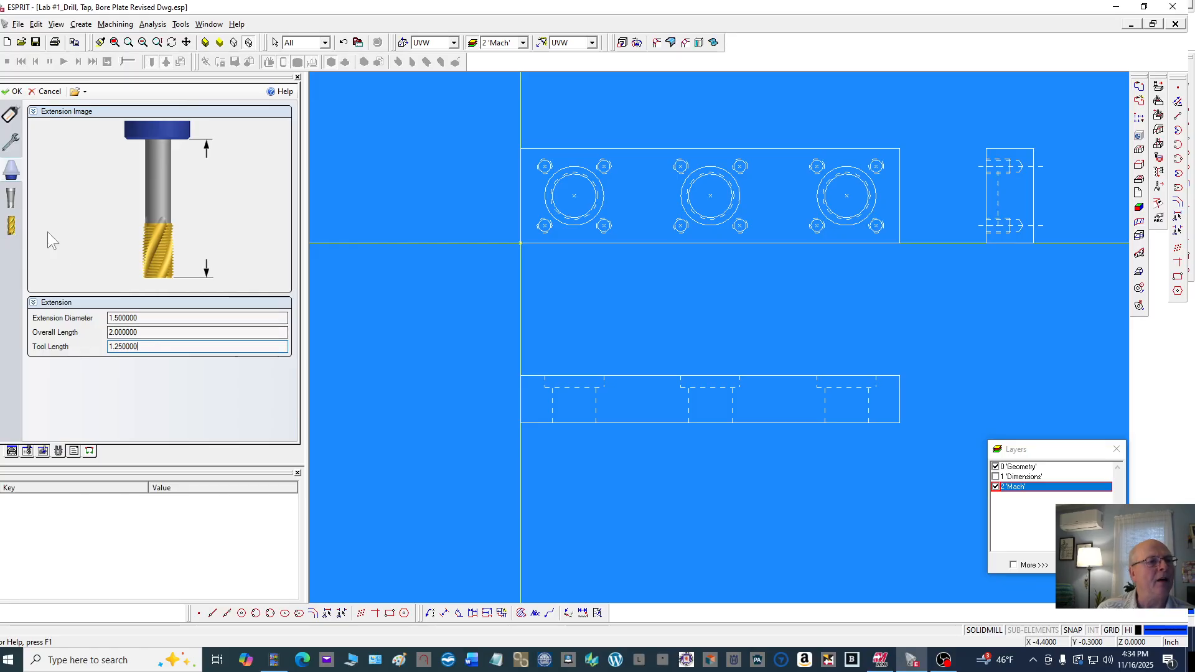
{"action": "left_click", "coordinate": [11, 200]}
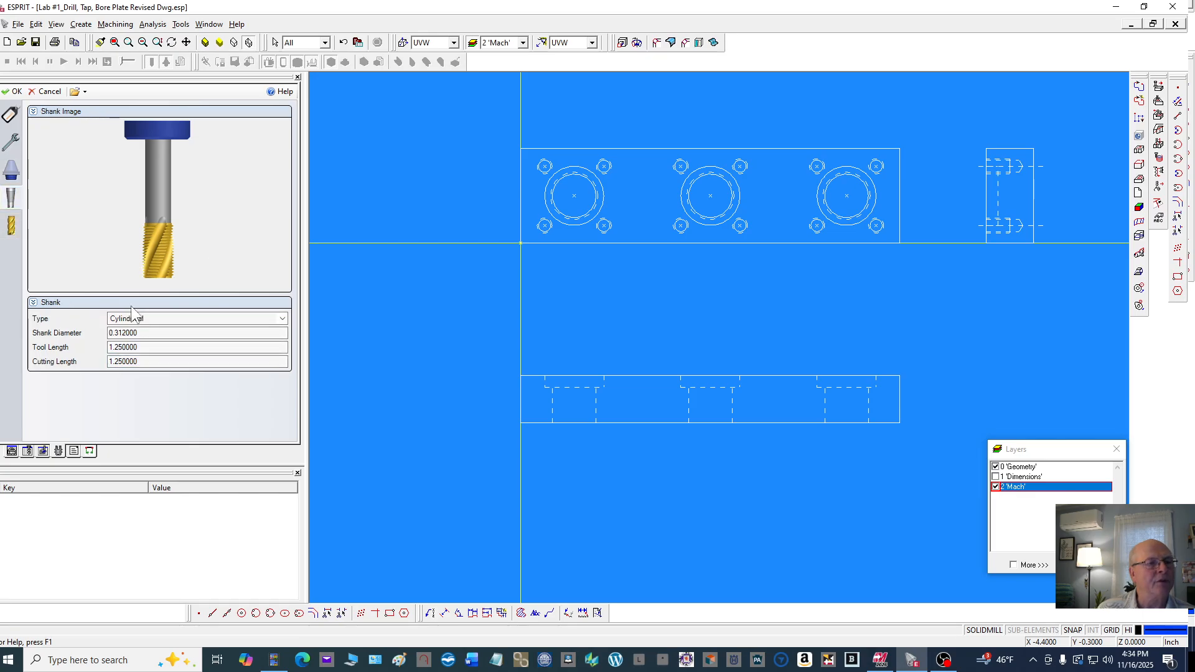
{"action": "left_click", "coordinate": [157, 332]}
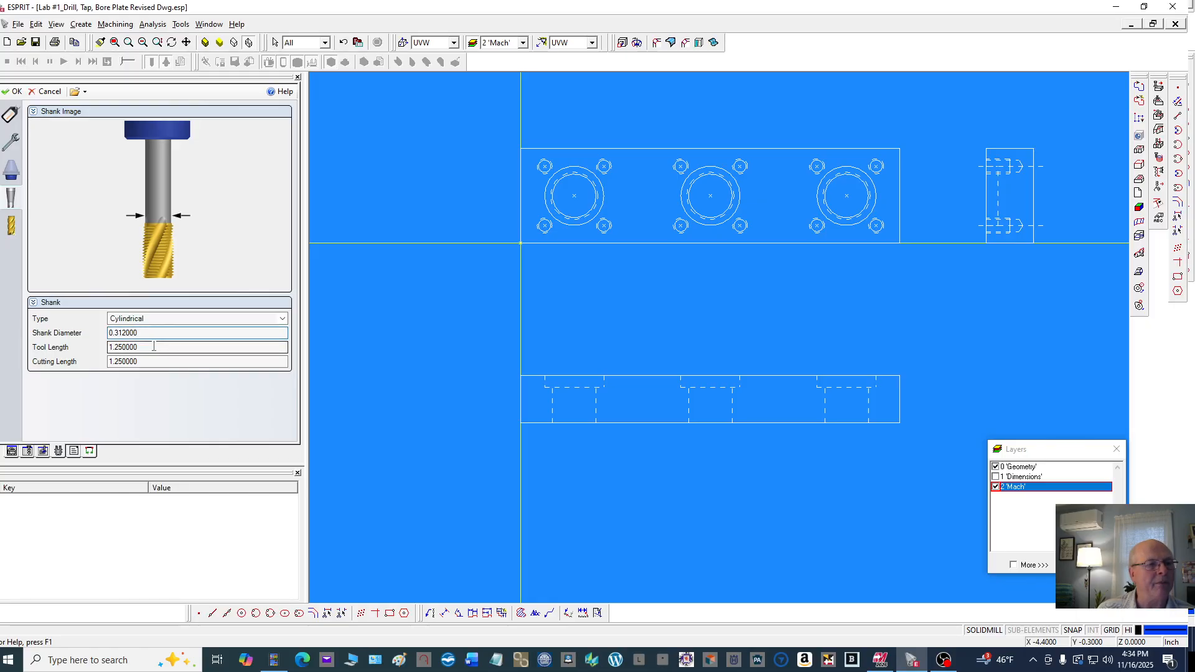
{"action": "left_click", "coordinate": [154, 347]}
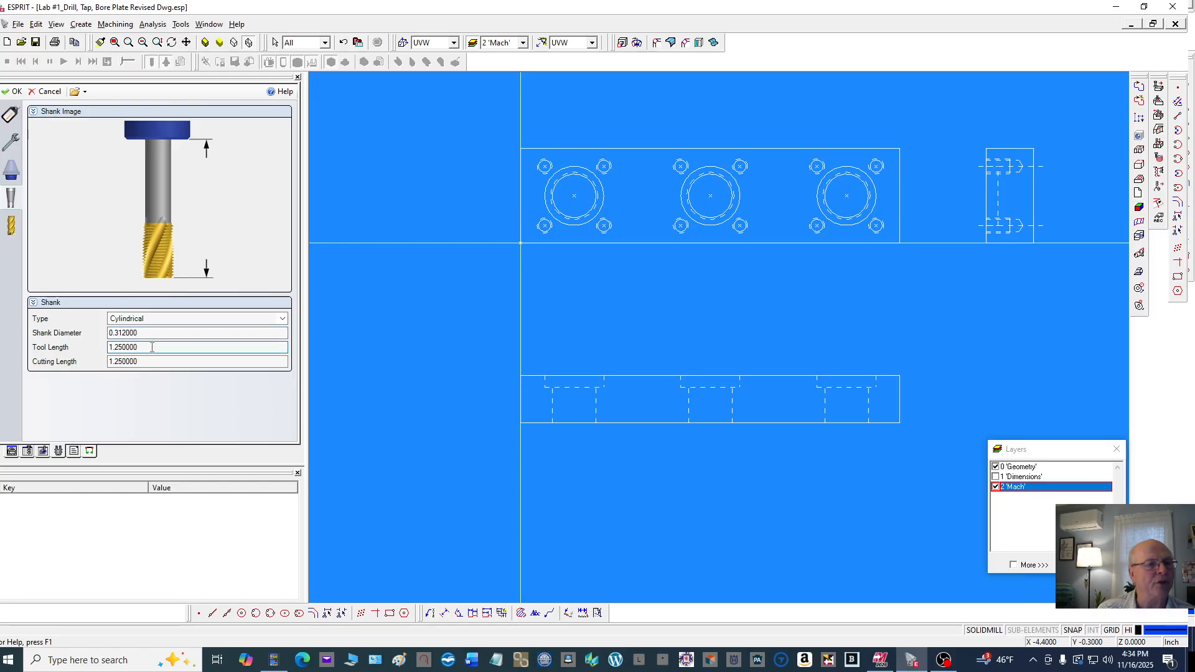
{"action": "left_click", "coordinate": [148, 361]}
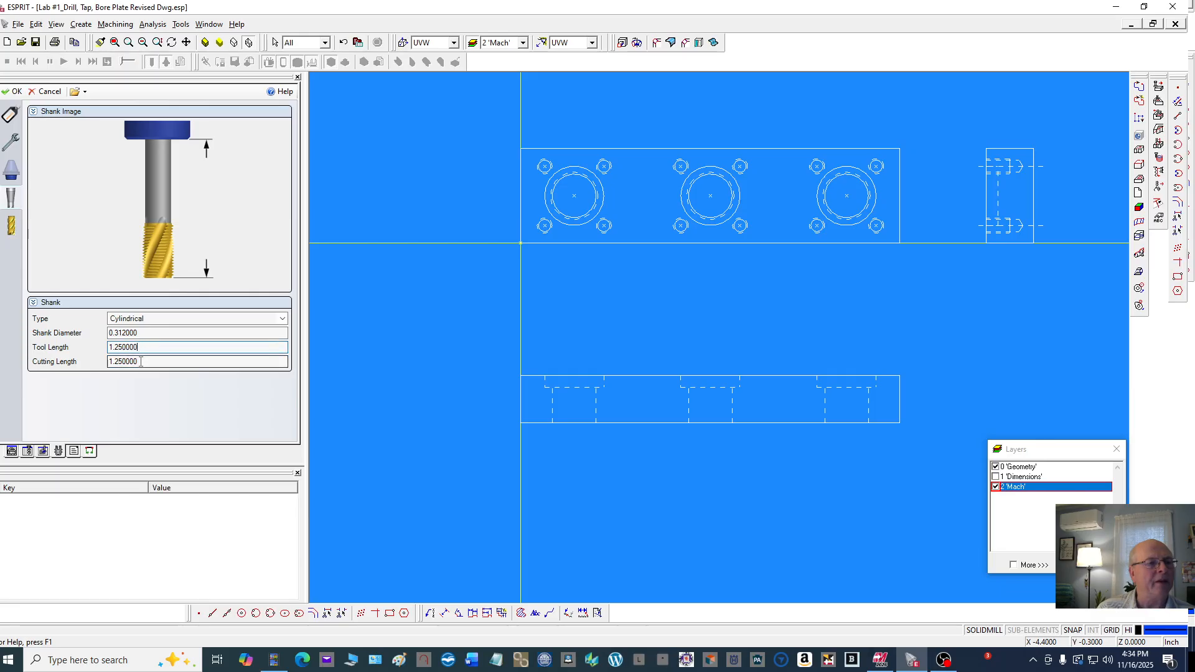
Set the tap's shank tool length to 1.75 and its cutting length to 1.5
{"action": "left_click", "coordinate": [140, 347]}
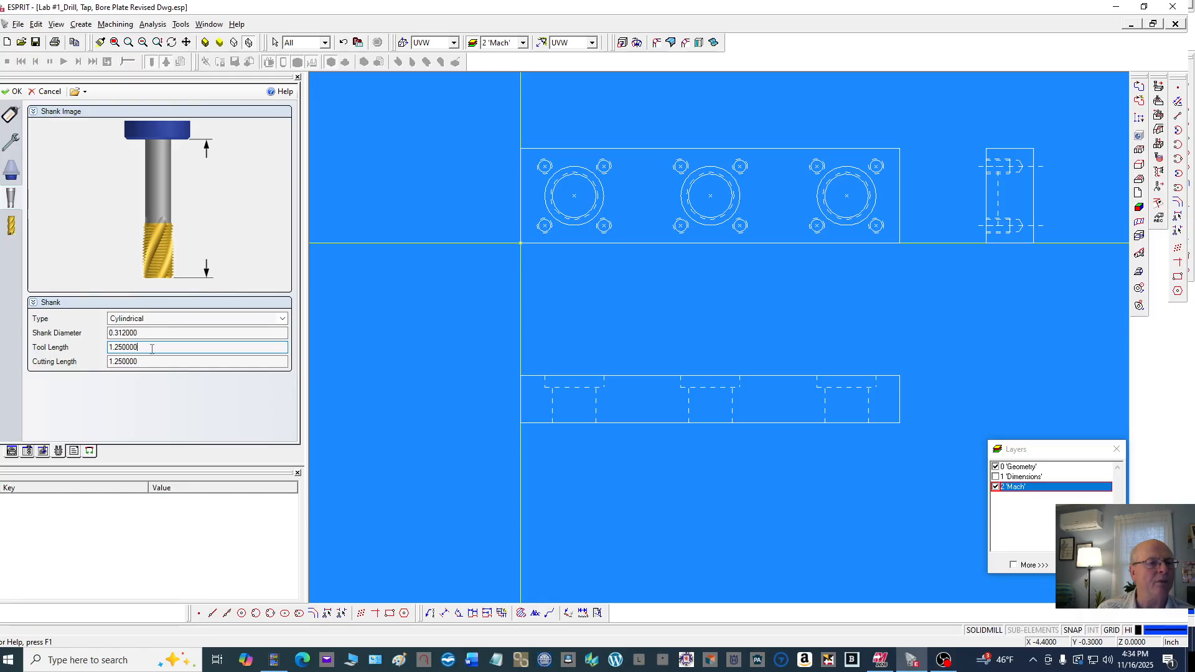
{"action": "left_click_drag", "start_coordinate": [152, 349], "coordinate": [73, 349]}
{"action": "type", "text": "1"}
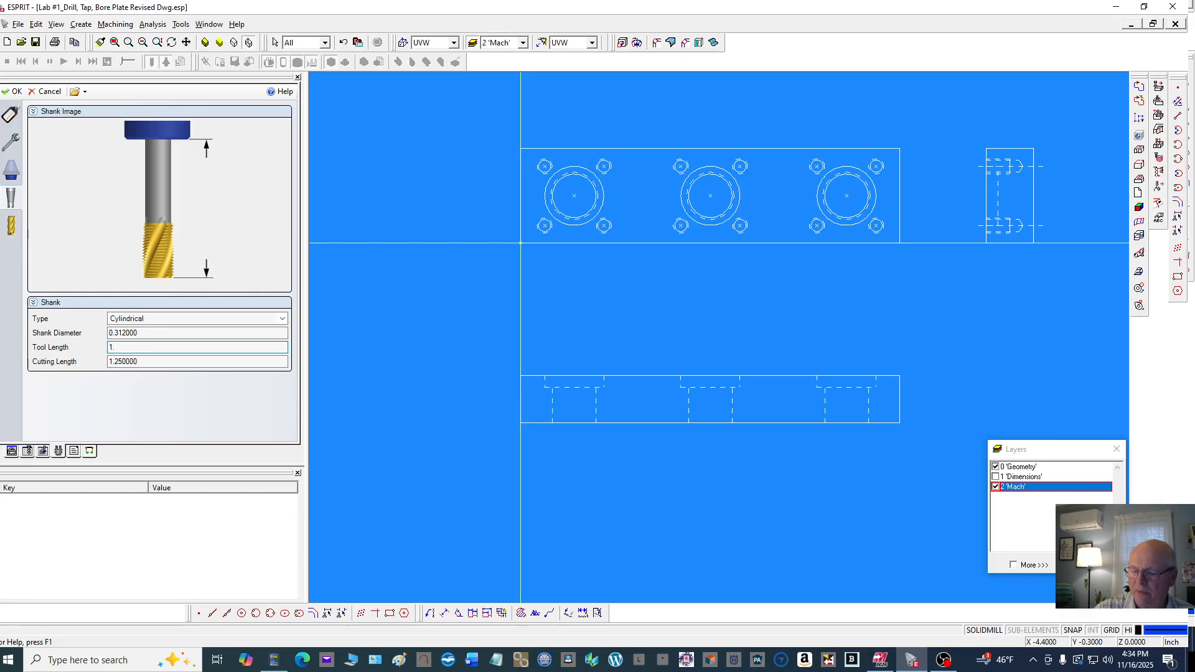
{"action": "type", "text": ".75"}
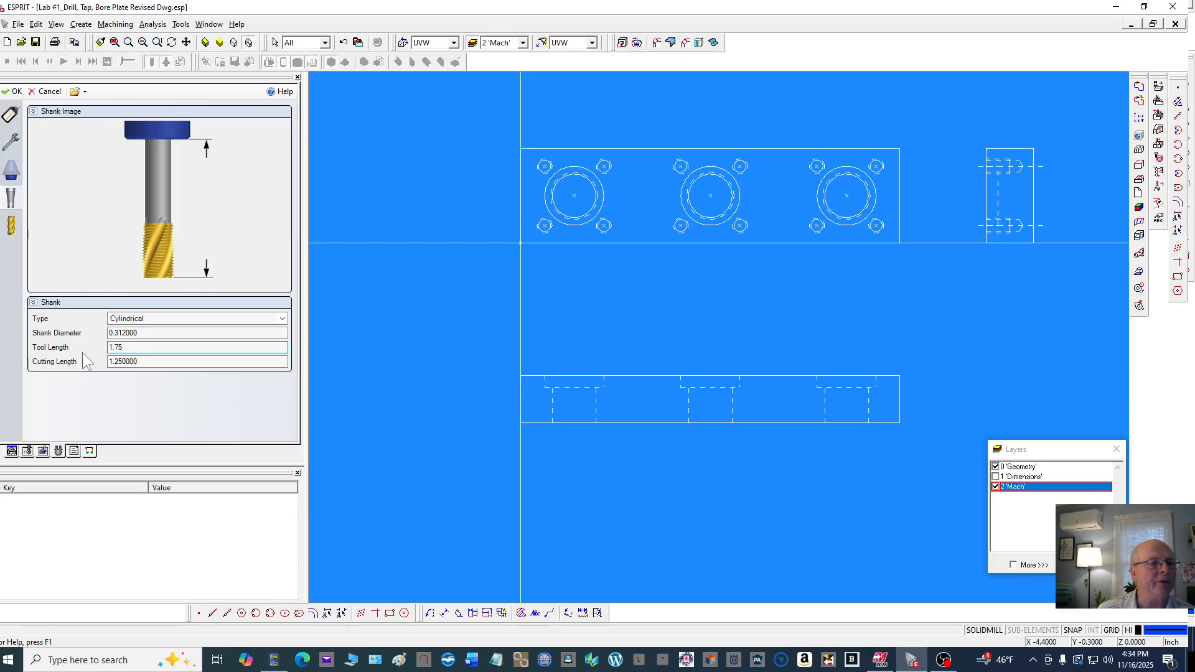
{"action": "left_click", "coordinate": [139, 363]}
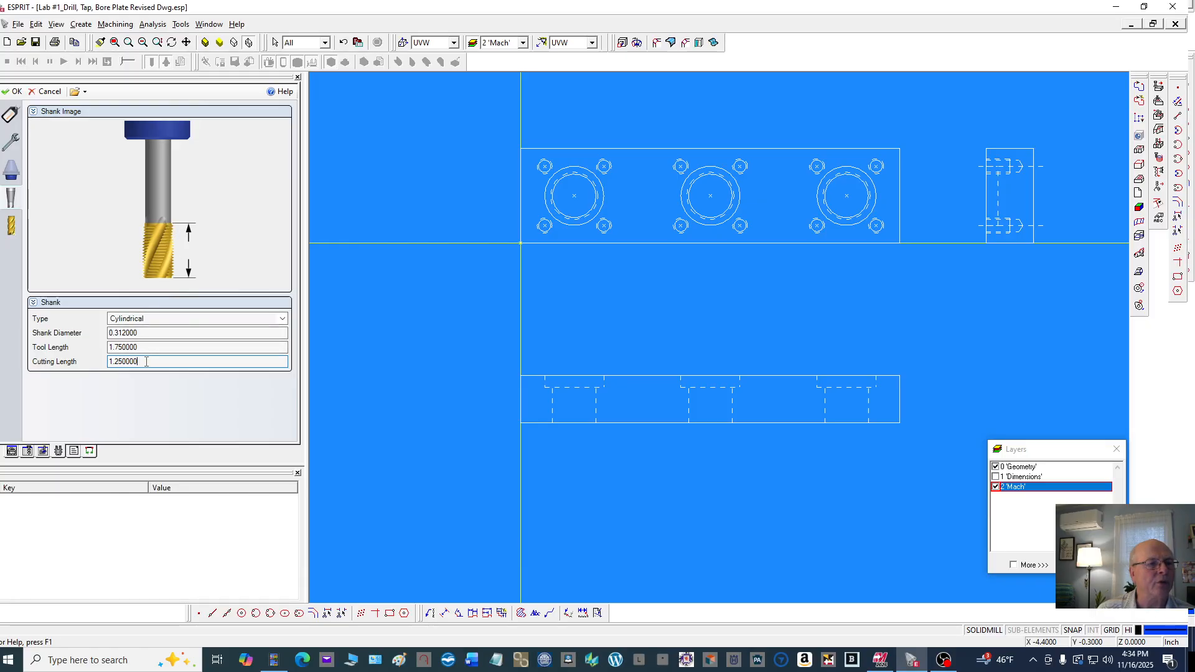
{"action": "left_click_drag", "start_coordinate": [147, 362], "coordinate": [62, 352]}
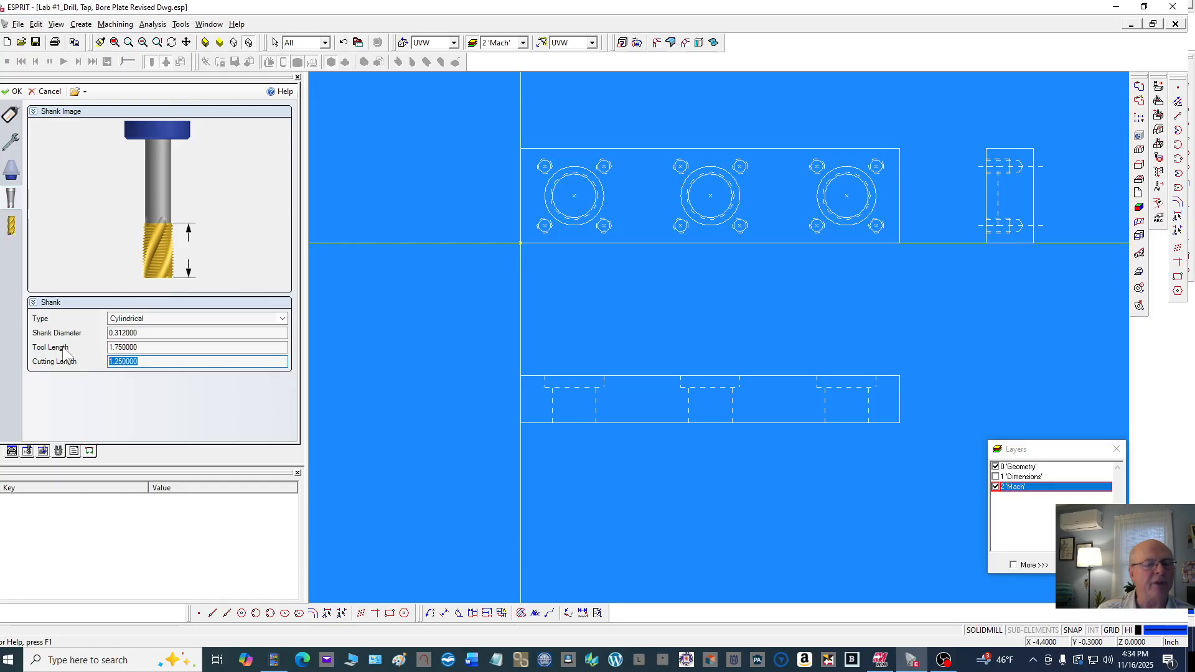
{"action": "type", "text": "1.5"}
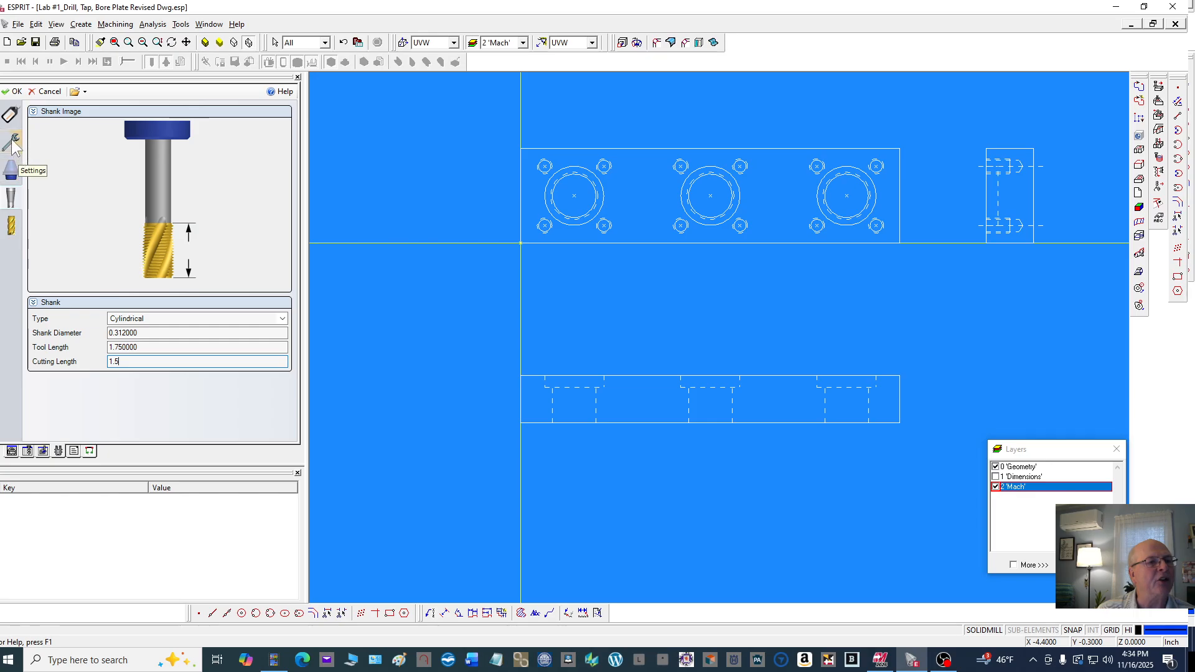
Check the tap's extension and shank lengths after the change
{"action": "left_click", "coordinate": [12, 171]}
{"action": "left_click", "coordinate": [11, 169]}
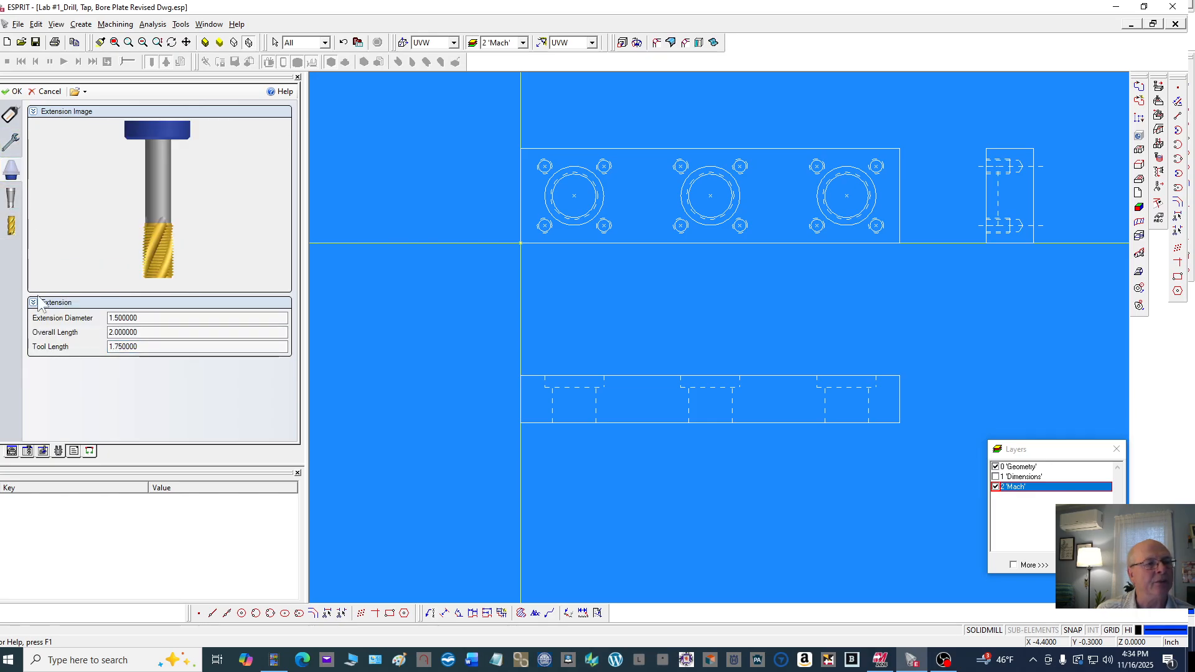
{"action": "left_click", "coordinate": [142, 317]}
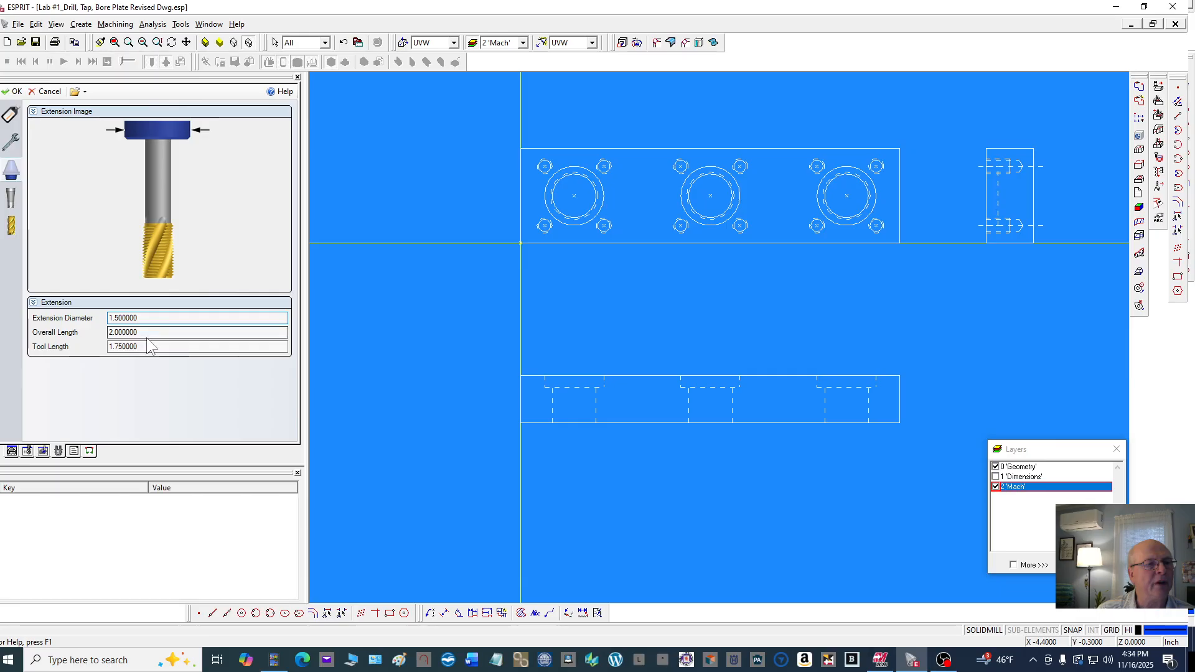
{"action": "left_click", "coordinate": [150, 332]}
{"action": "key", "text": "Tab"}
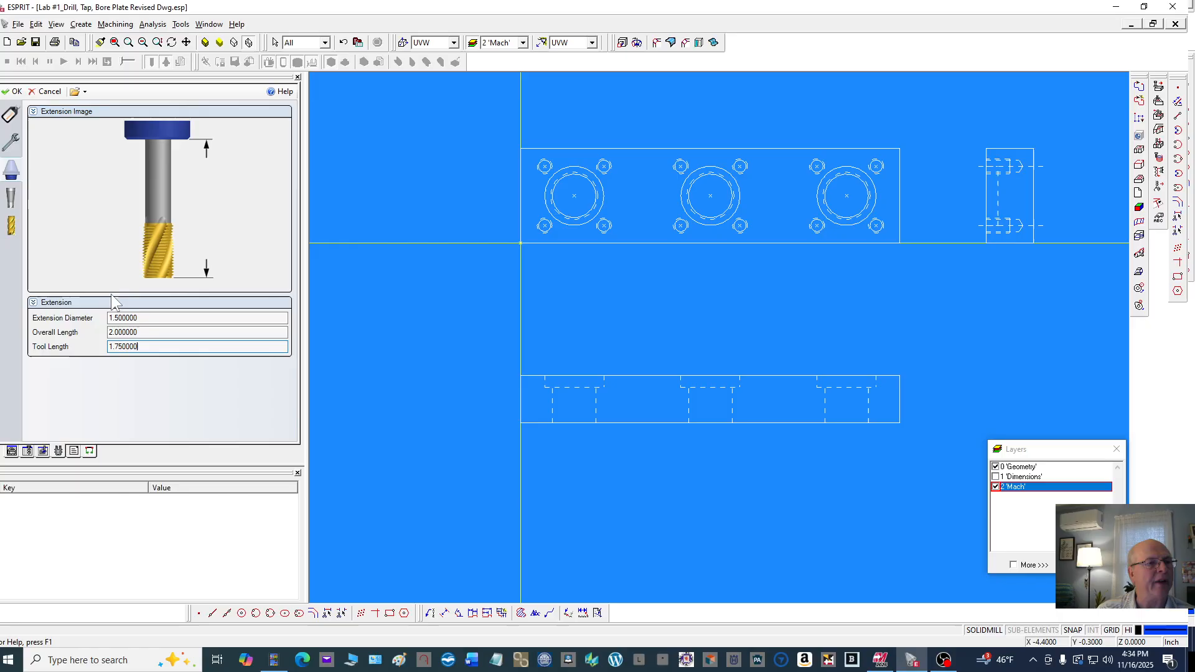
{"action": "left_click", "coordinate": [11, 198]}
{"action": "left_click", "coordinate": [151, 363]}
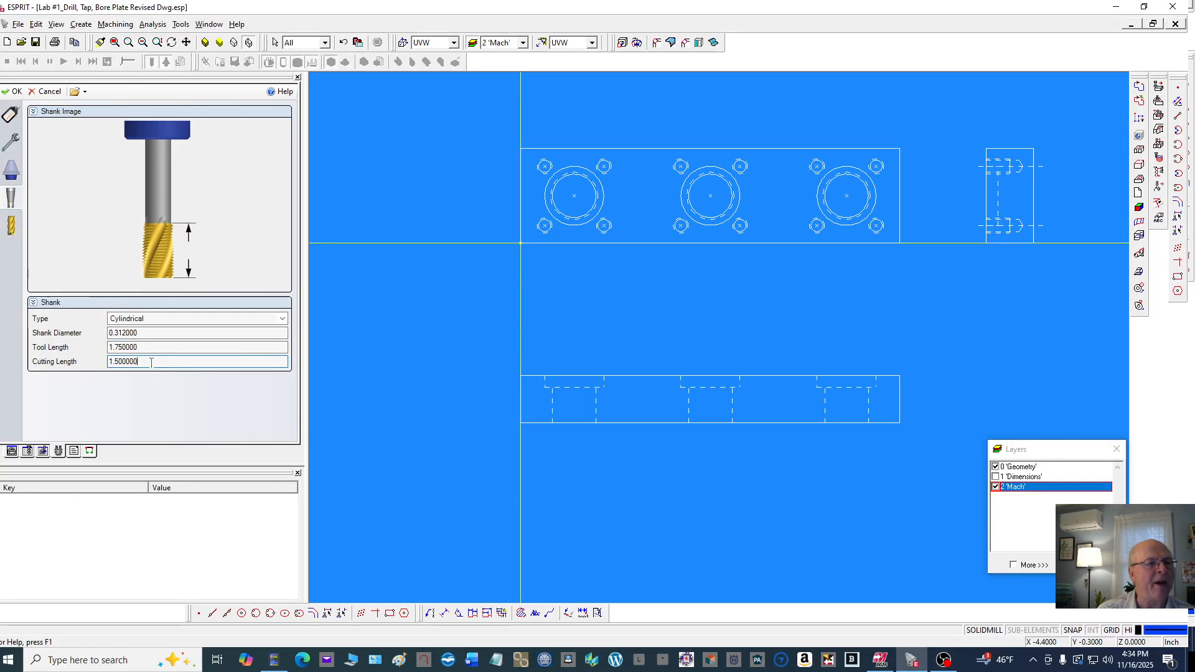
Review the tap's cutter dimensions, including diameter, pitch, threads per unit, cutting length, flutes and tool length
{"action": "left_click", "coordinate": [11, 227]}
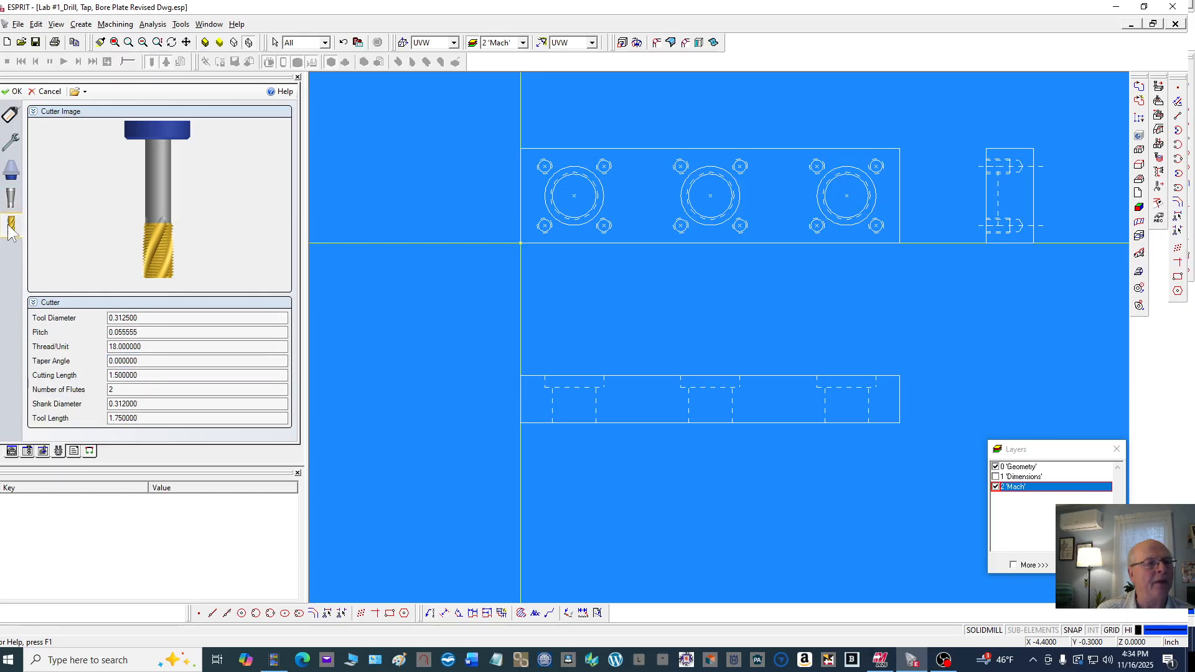
{"action": "left_click", "coordinate": [157, 318]}
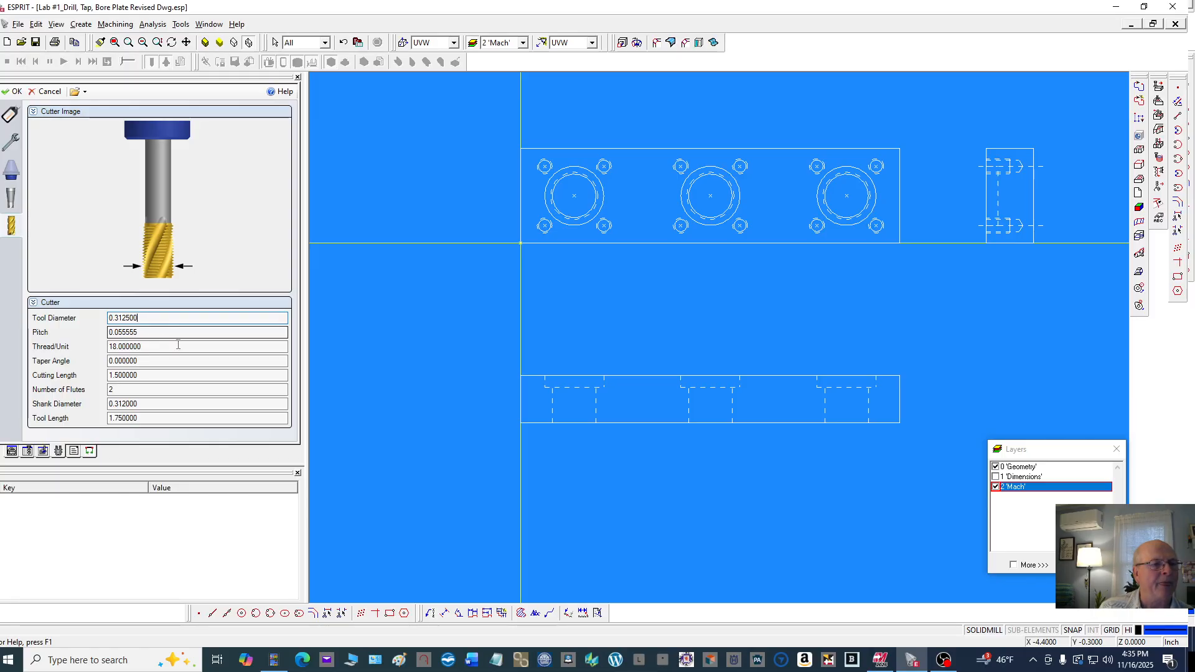
{"action": "left_click", "coordinate": [151, 375]}
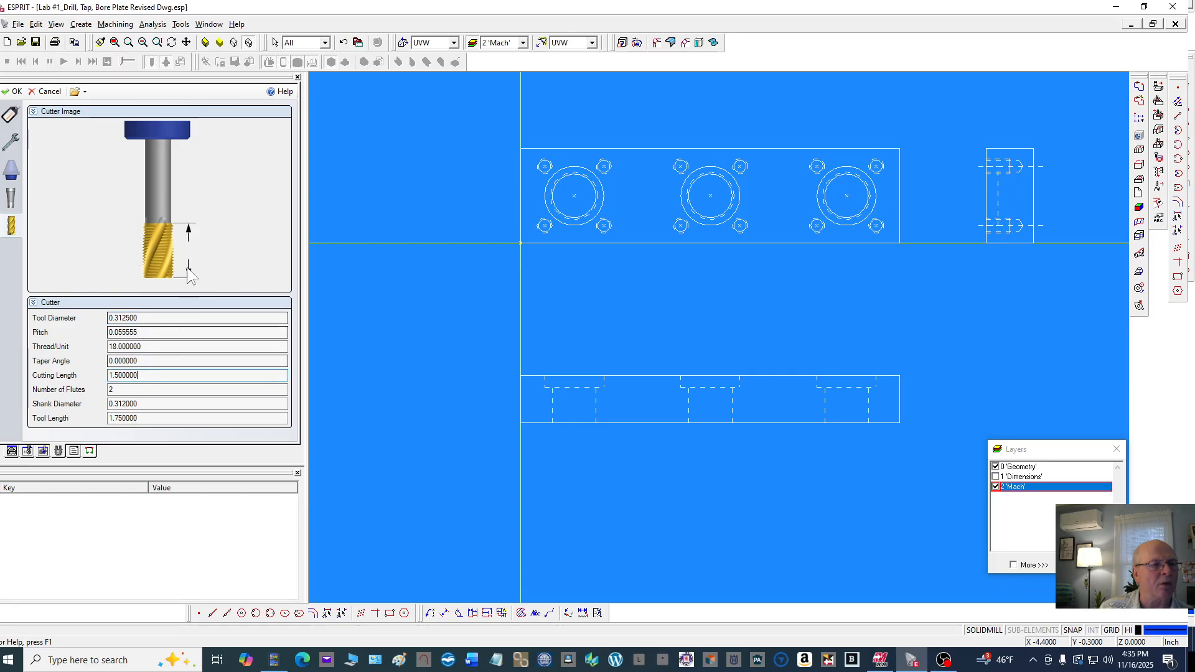
{"action": "left_click", "coordinate": [150, 403]}
{"action": "left_click", "coordinate": [148, 417]}
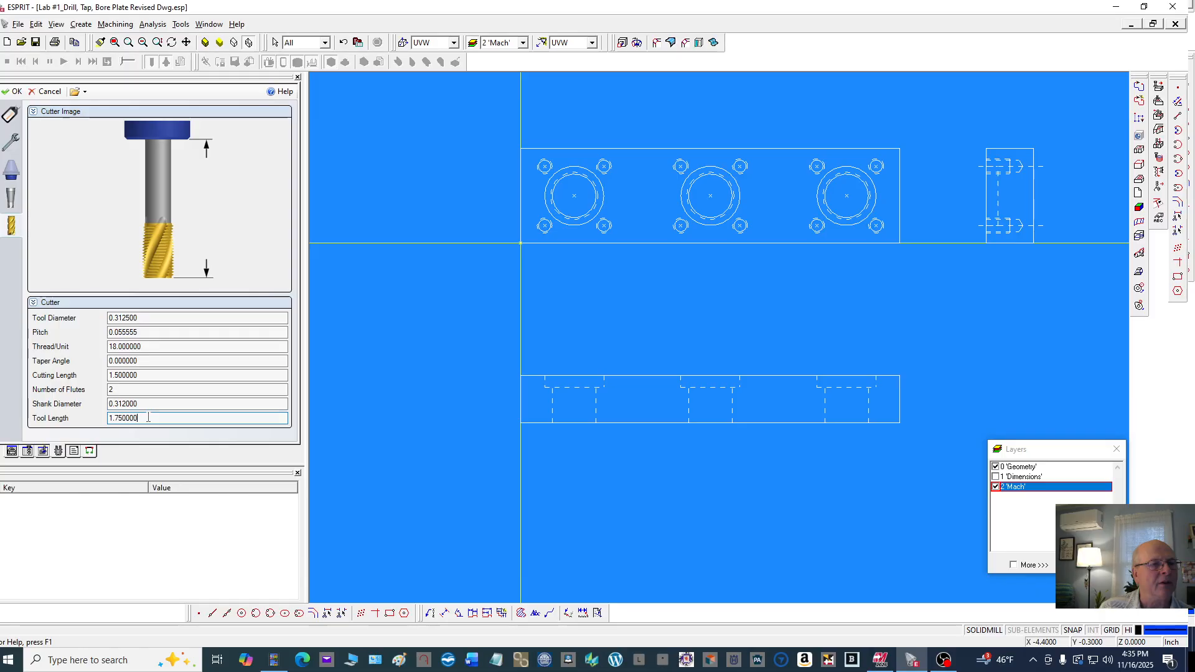
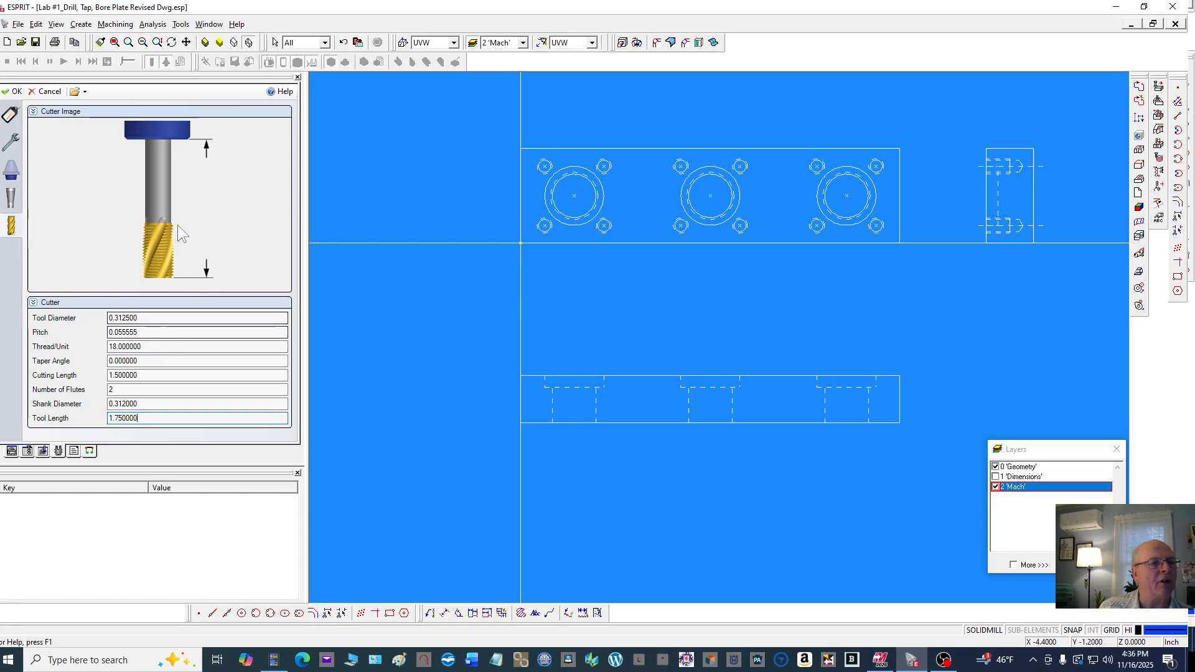
Accept the tap's properties and load the .500 hss finish em tool from the Milling Tools library
{"action": "left_click", "coordinate": [14, 94]}
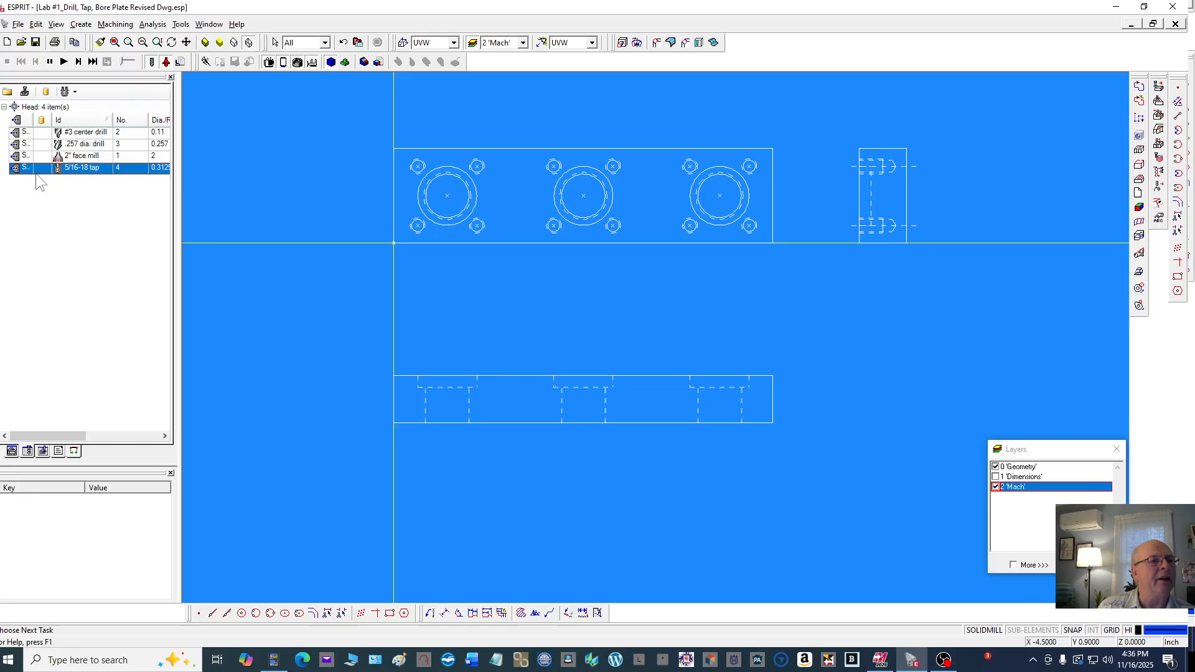
{"action": "left_click", "coordinate": [7, 92]}
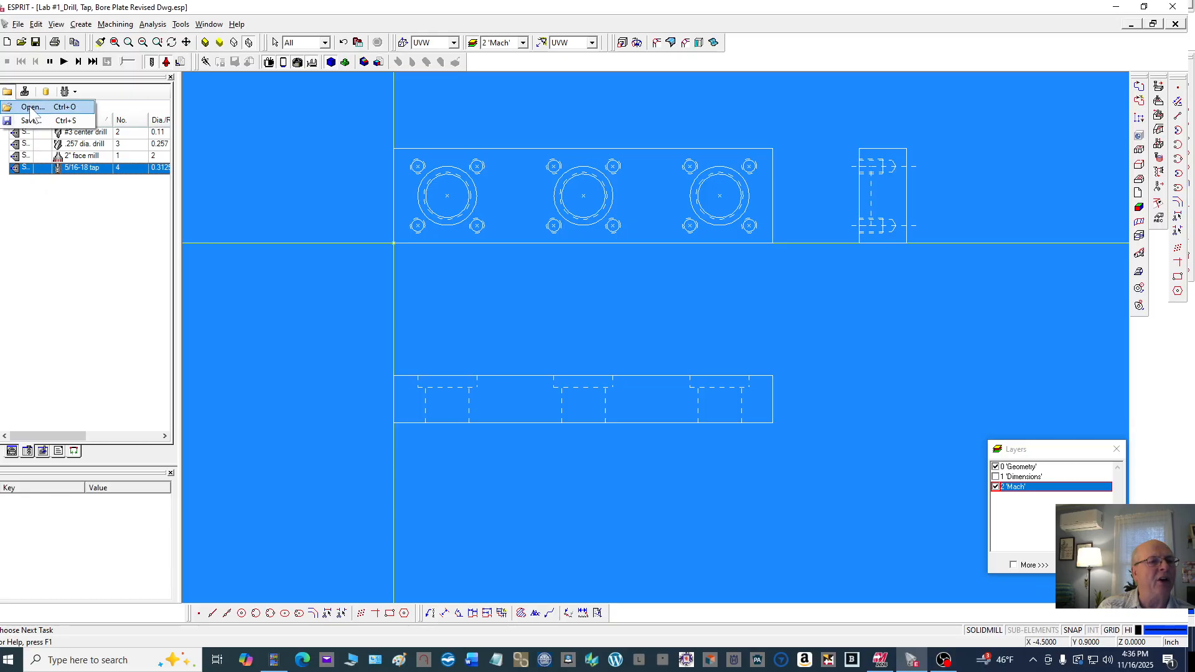
{"action": "left_click", "coordinate": [33, 108]}
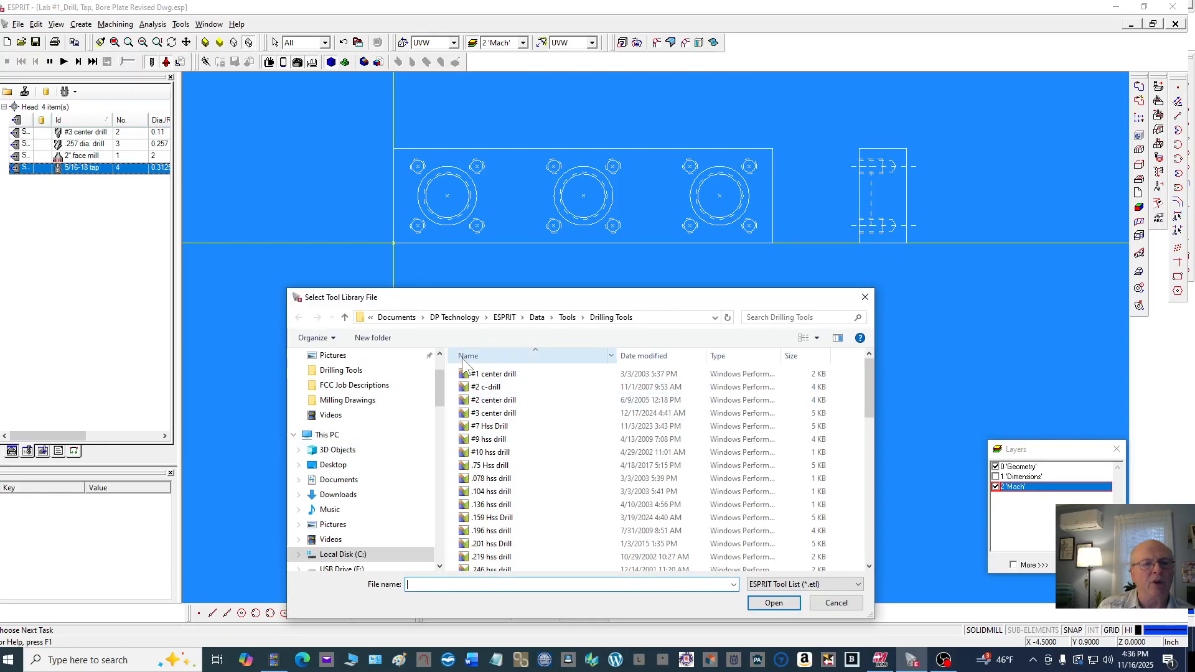
{"action": "left_click", "coordinate": [582, 317]}
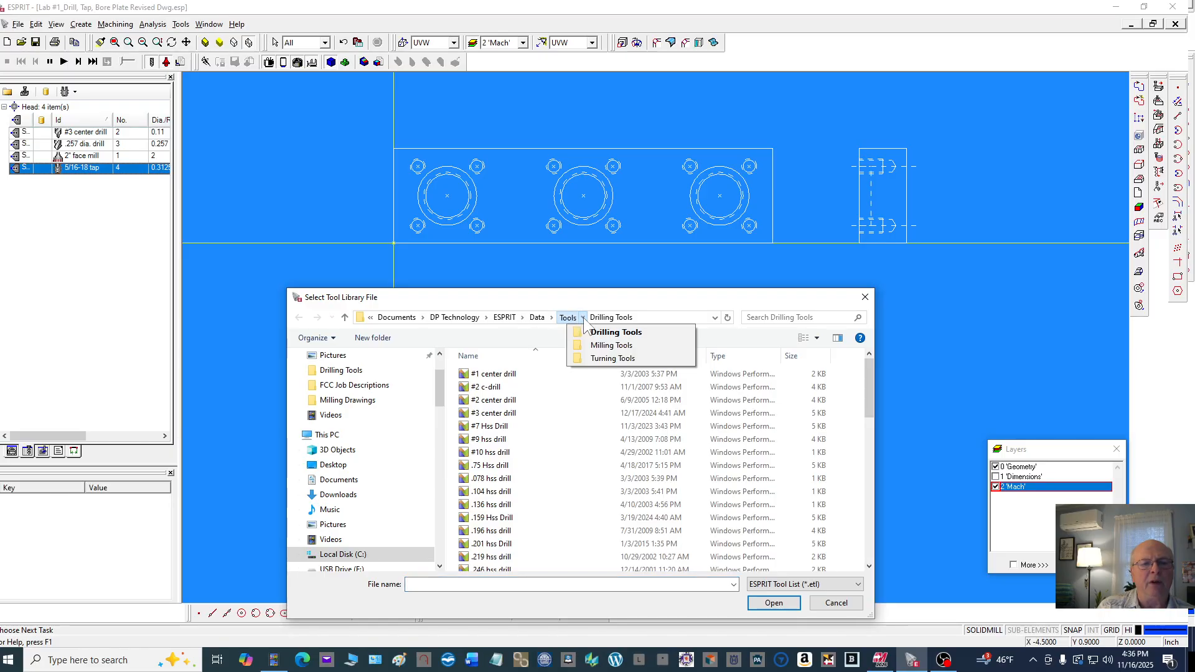
{"action": "left_click", "coordinate": [600, 344]}
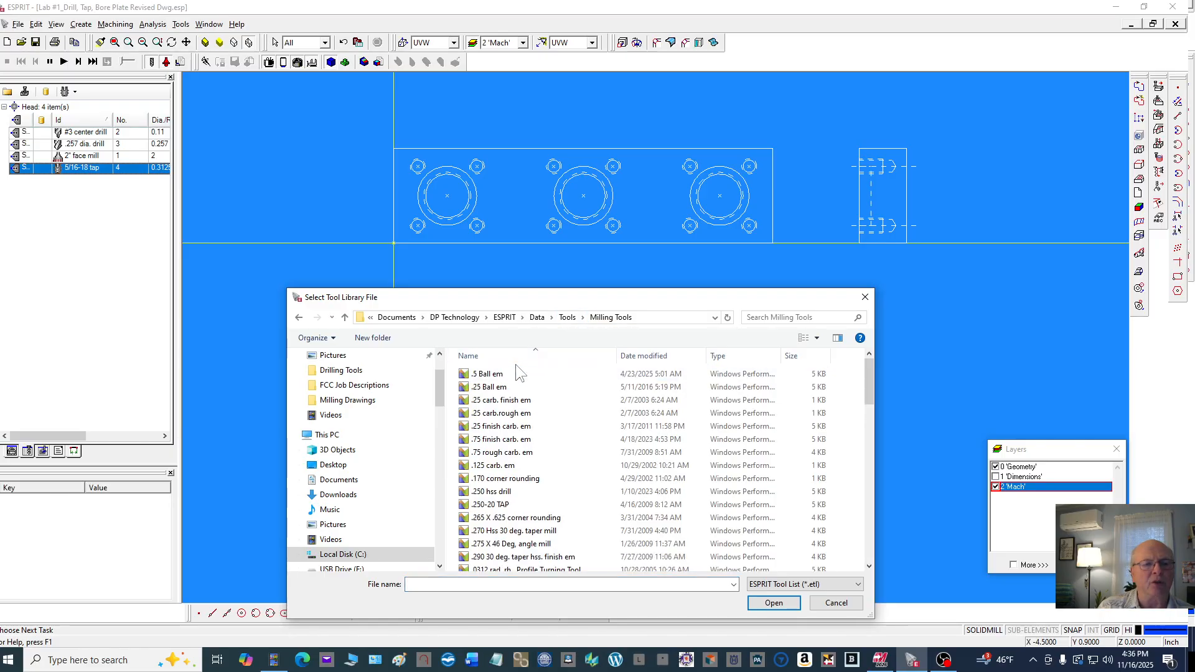
{"action": "scroll", "coordinate": [520, 368], "scroll_direction": "down", "scroll_amount": 2}
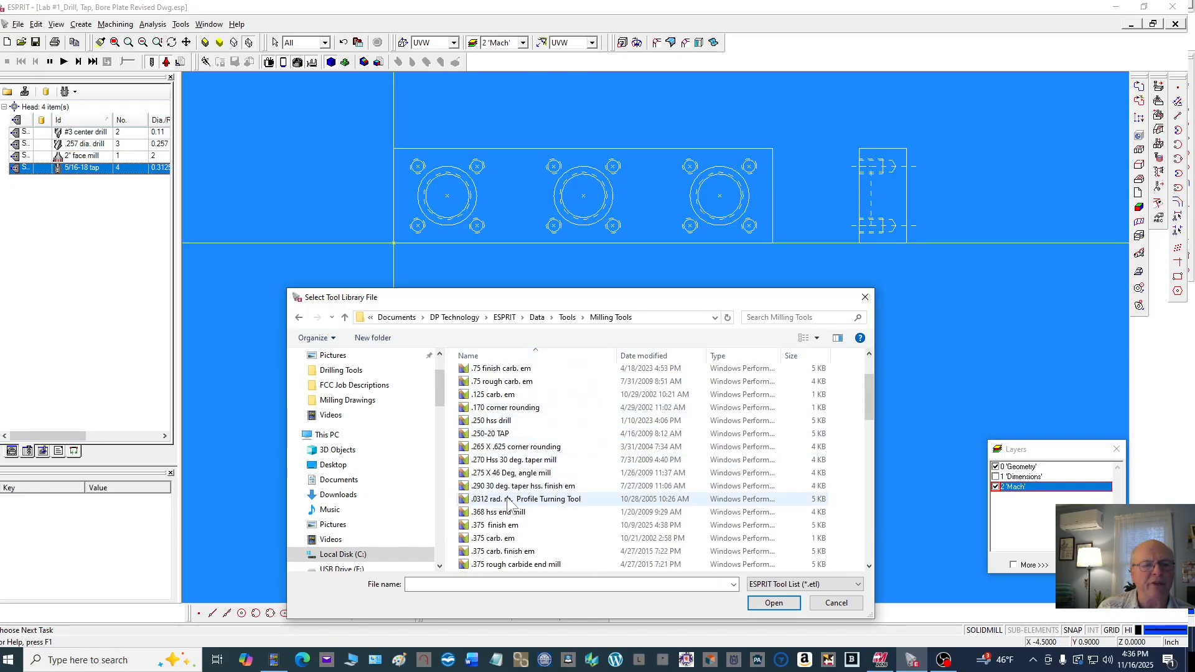
{"action": "scroll", "coordinate": [504, 491], "scroll_direction": "down", "scroll_amount": 2}
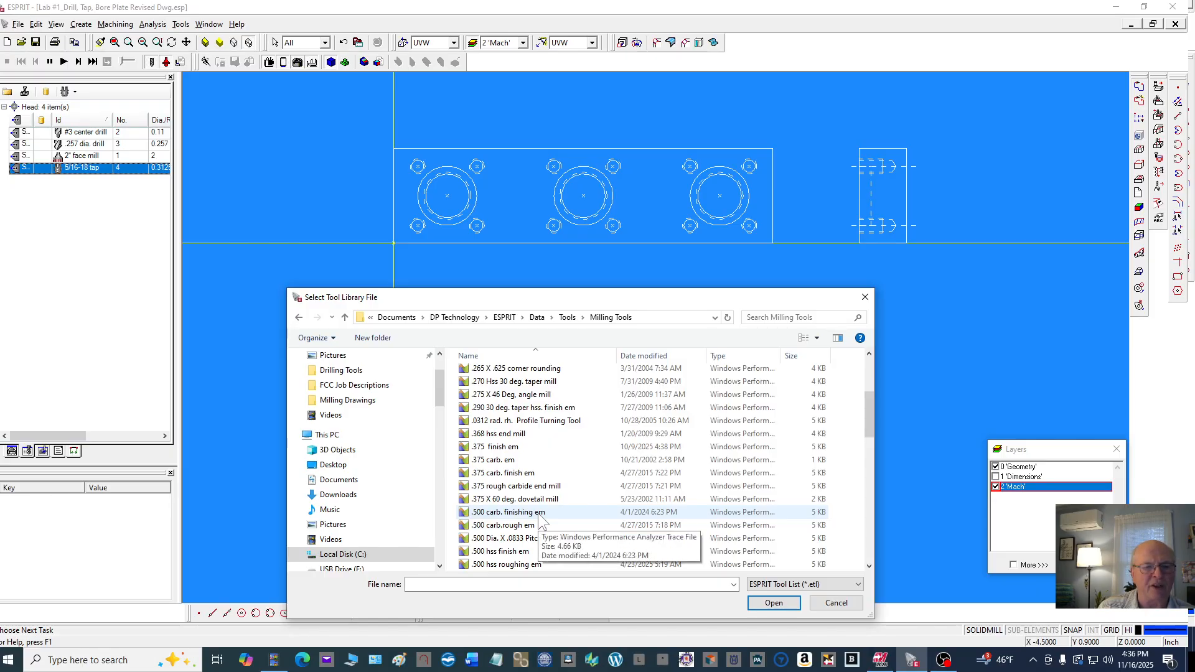
{"action": "left_click", "coordinate": [507, 551]}
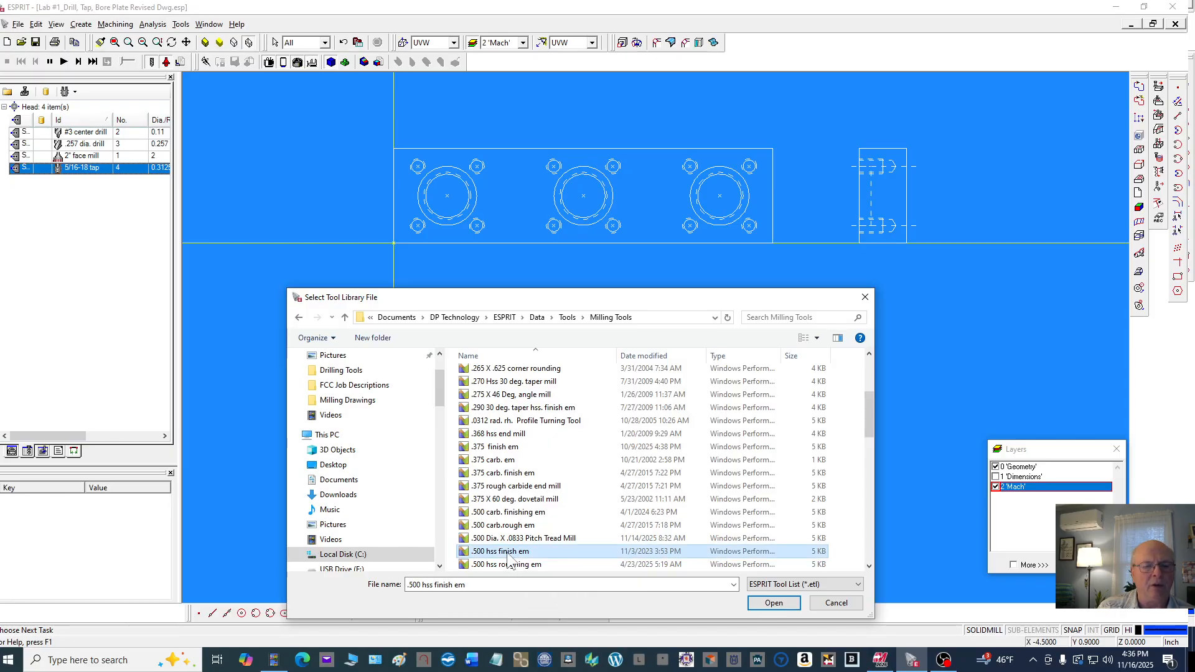
{"action": "left_click", "coordinate": [773, 603]}
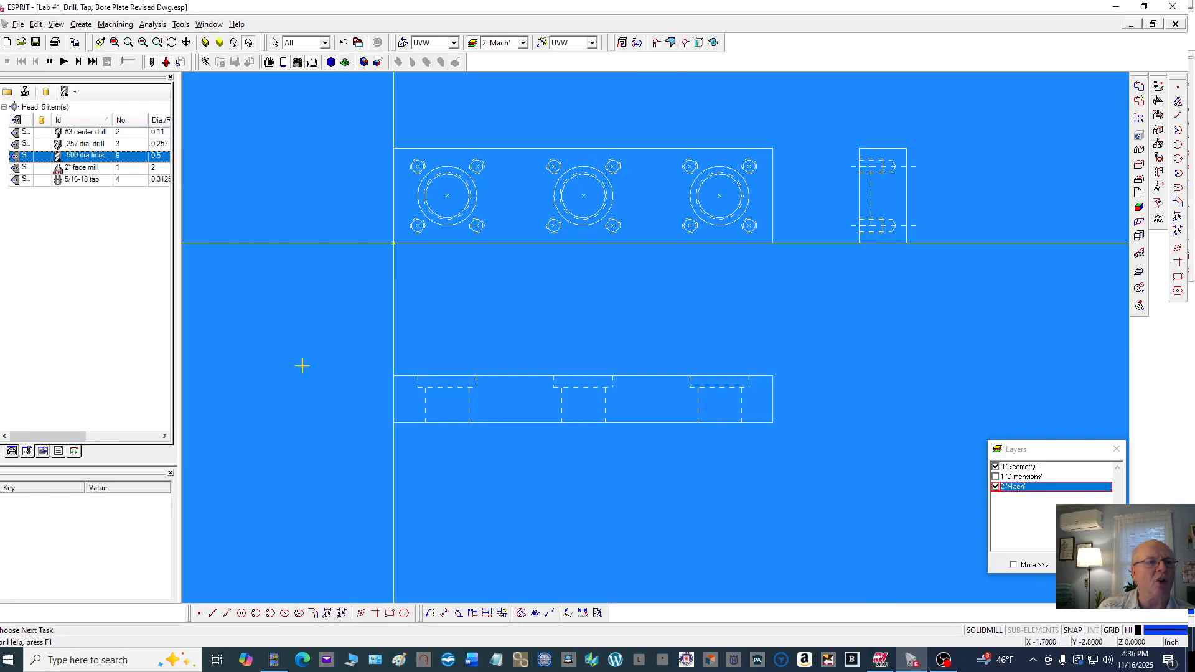
Open the .500 dia finish end mill's properties and set its tool number and length comp register to 5
{"action": "double_click", "coordinate": [125, 157]}
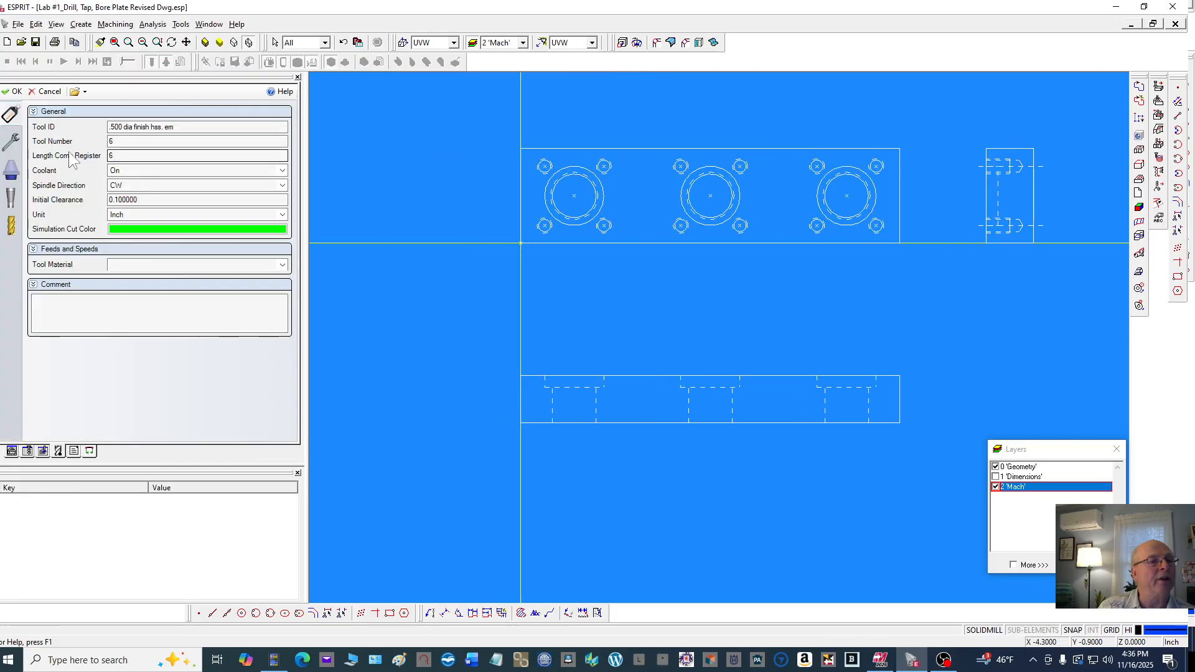
{"action": "double_click", "coordinate": [118, 142]}
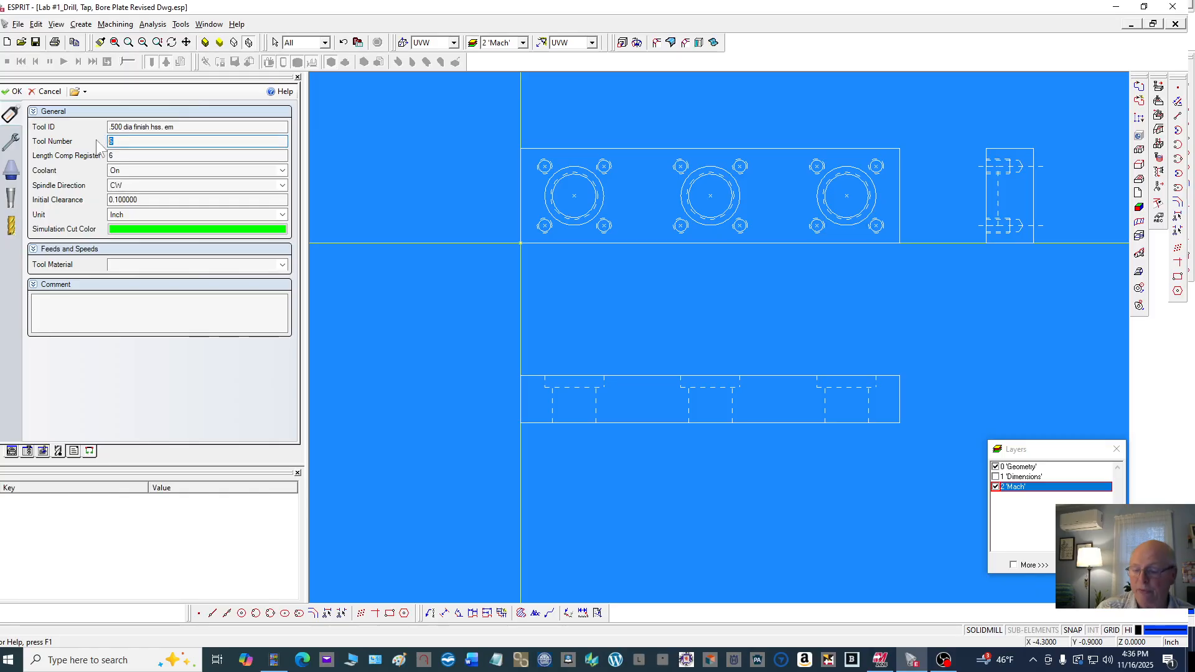
{"action": "type", "text": "5"}
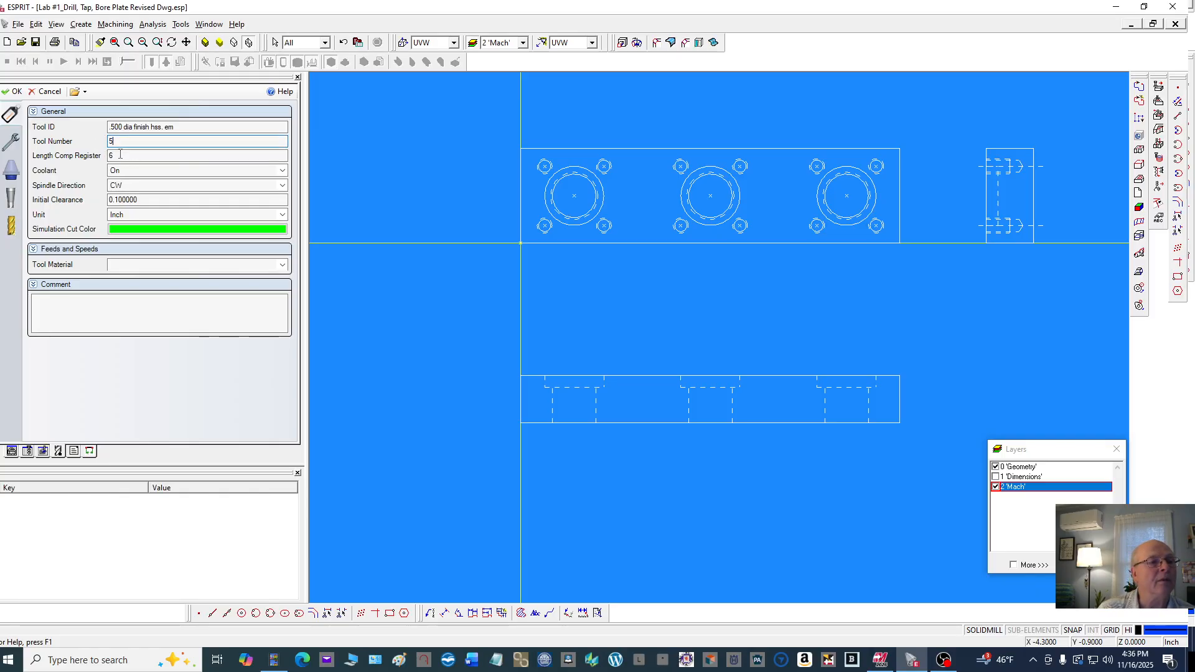
{"action": "double_click", "coordinate": [120, 155]}
{"action": "type", "text": "5"}
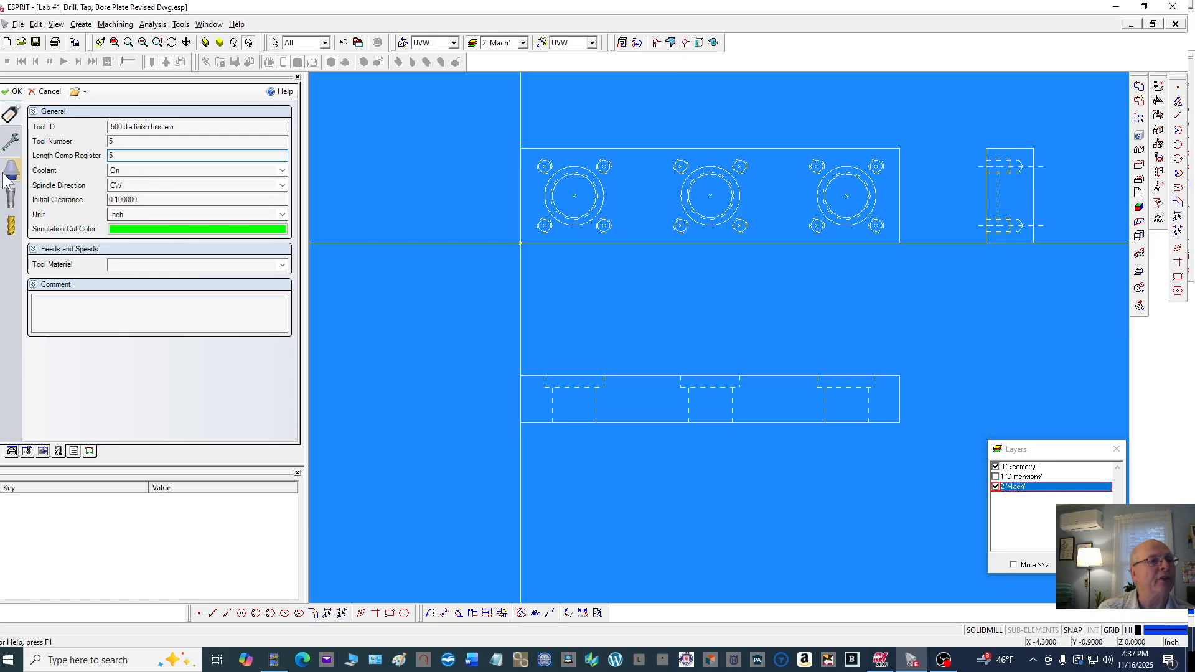
Set the end mill's extension tool length to 1.75
{"action": "left_click", "coordinate": [11, 142]}
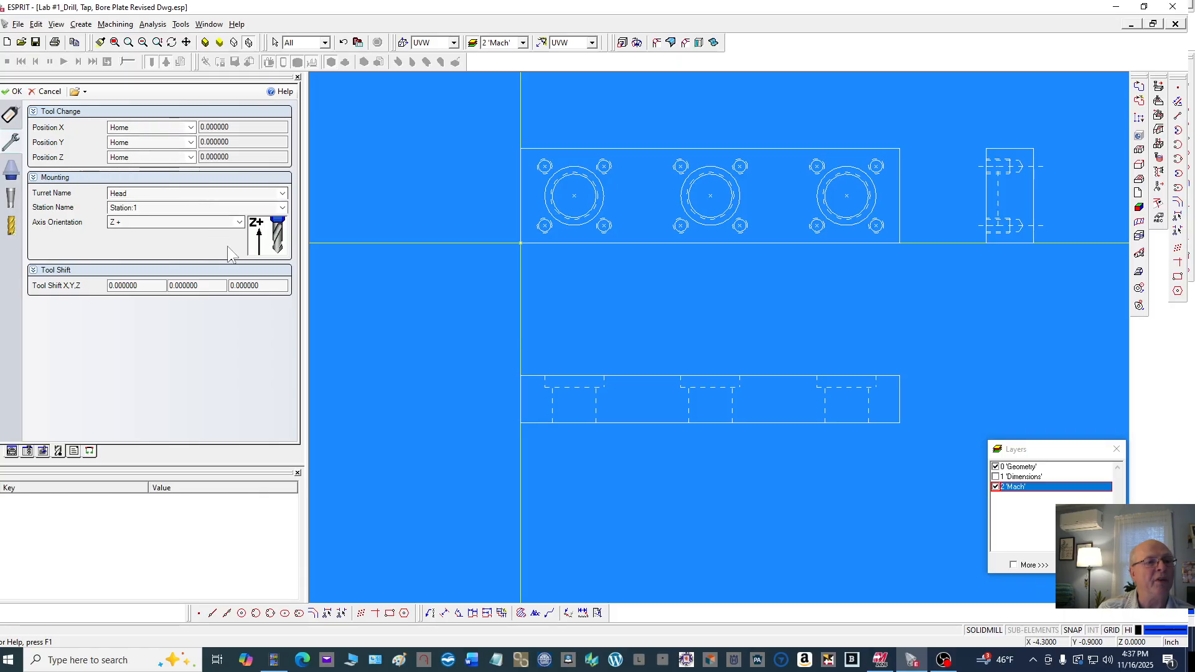
{"action": "left_click", "coordinate": [11, 171]}
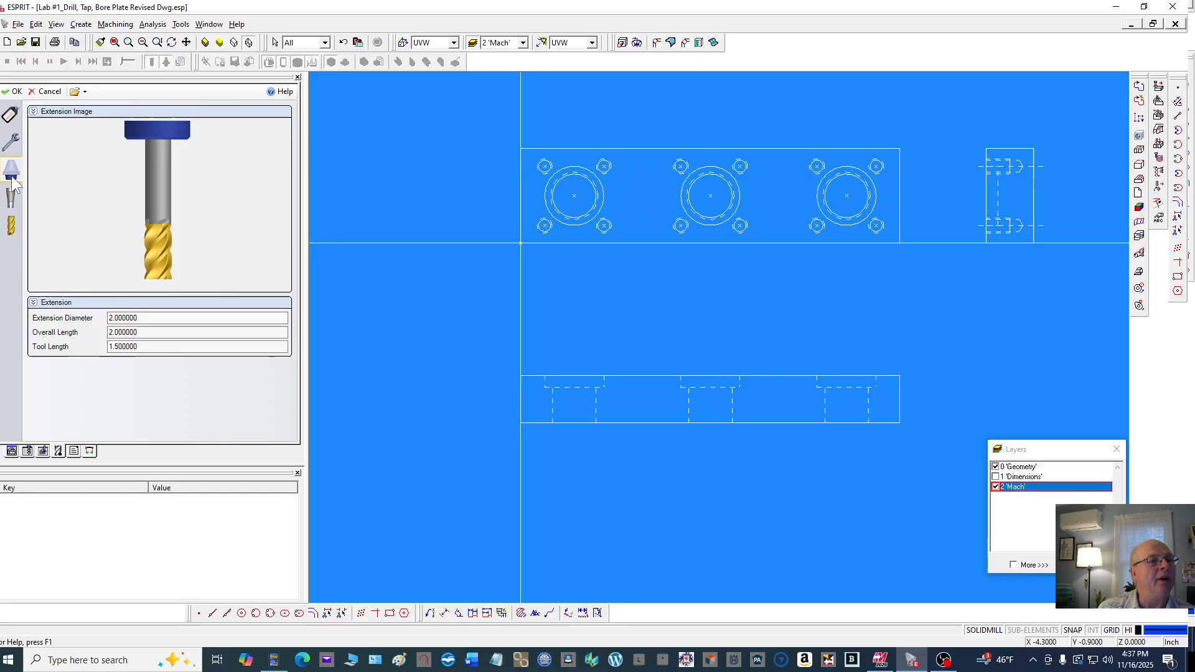
{"action": "left_click", "coordinate": [146, 317]}
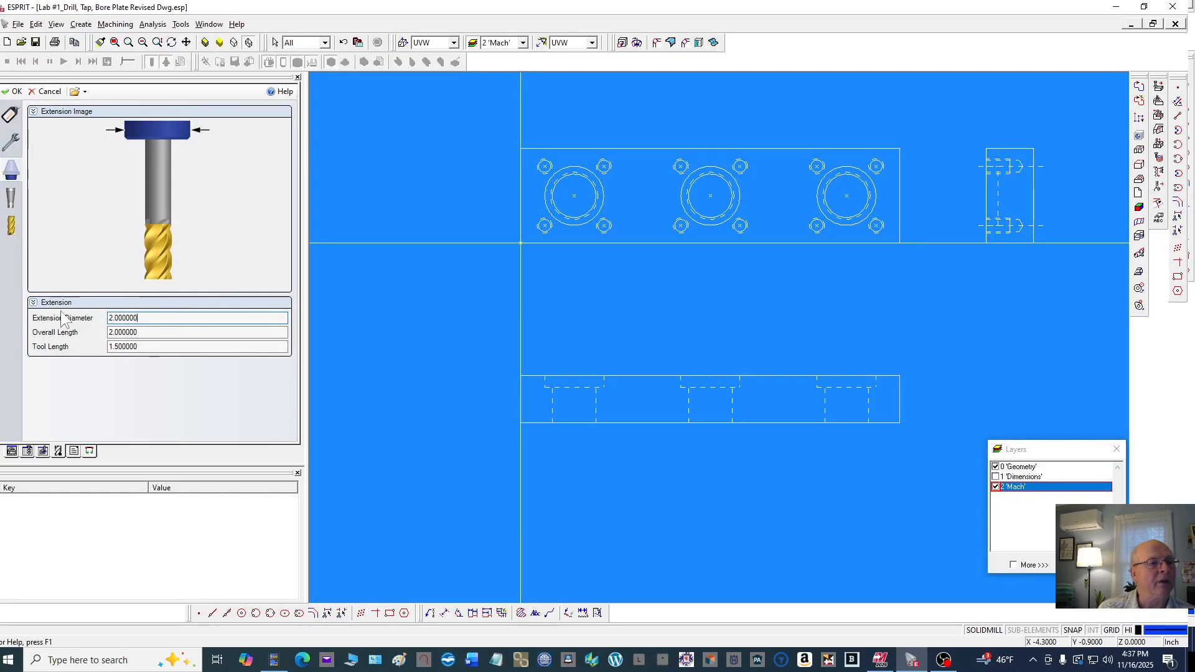
{"action": "left_click", "coordinate": [140, 333]}
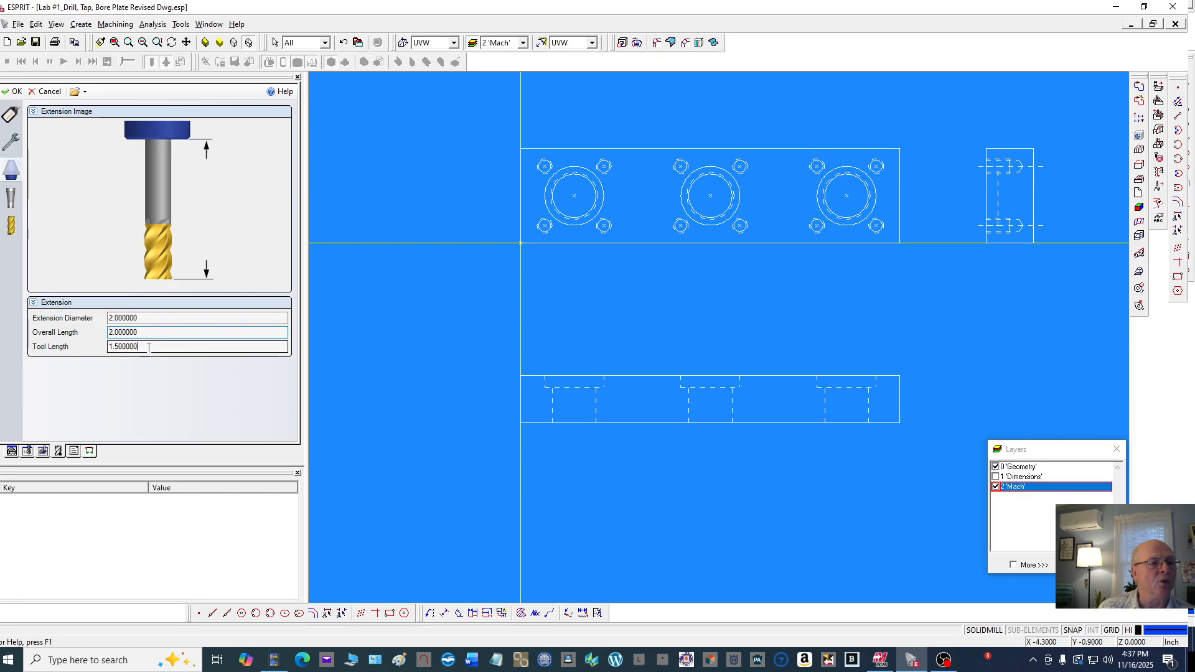
{"action": "left_click", "coordinate": [149, 348]}
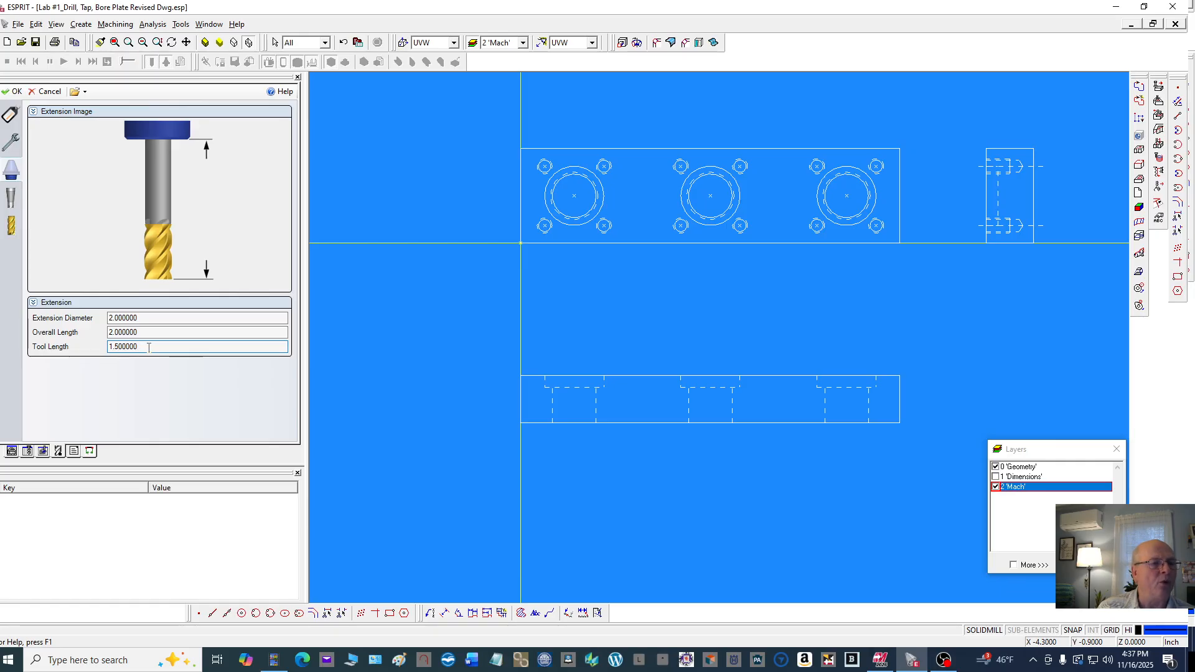
{"action": "left_click_drag", "start_coordinate": [148, 347], "coordinate": [101, 358]}
{"action": "type", "text": "1.75"}
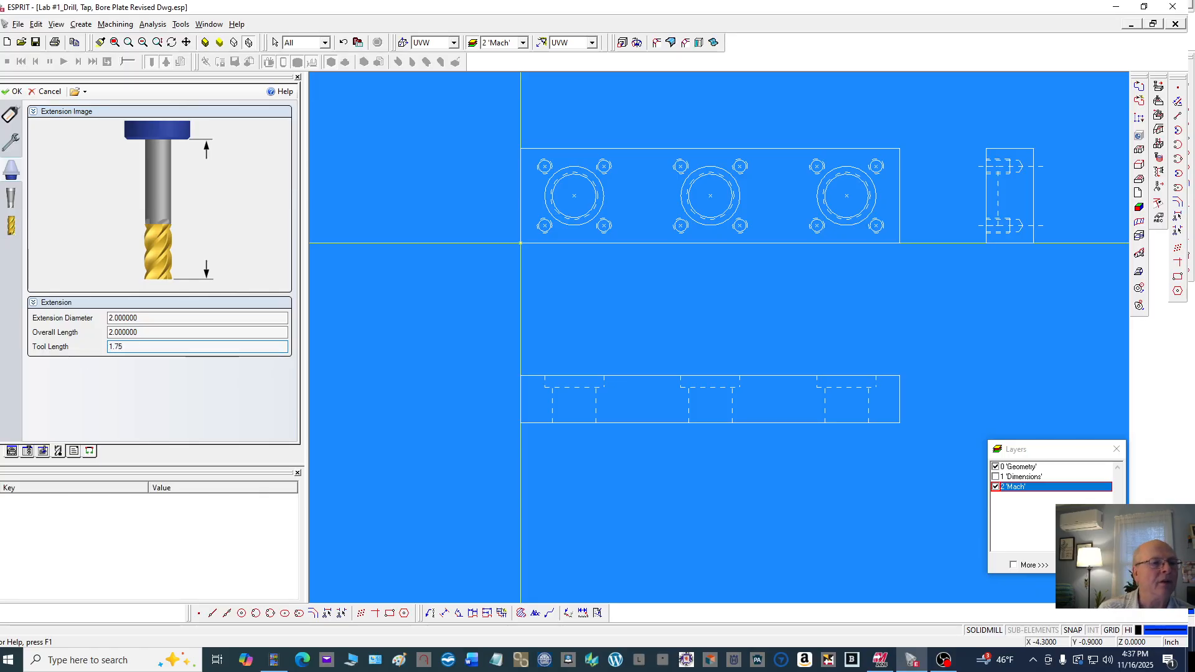
{"action": "left_click", "coordinate": [142, 332]}
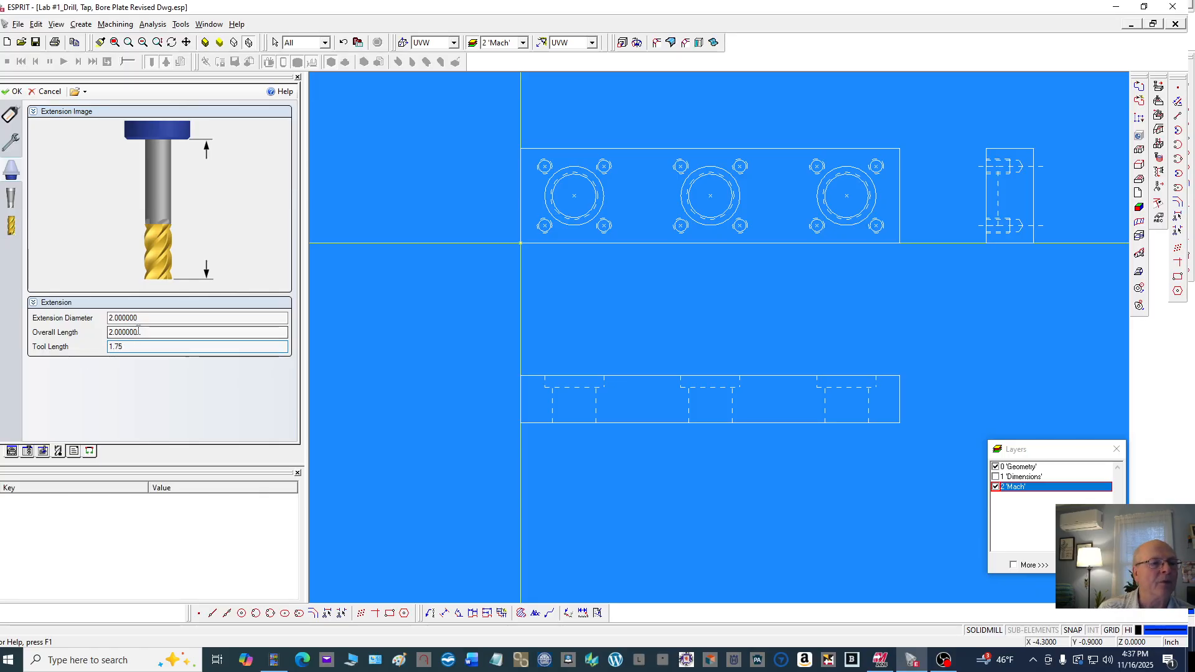
Set the end mill's shank cutting length to 1.5
{"action": "left_click", "coordinate": [10, 199]}
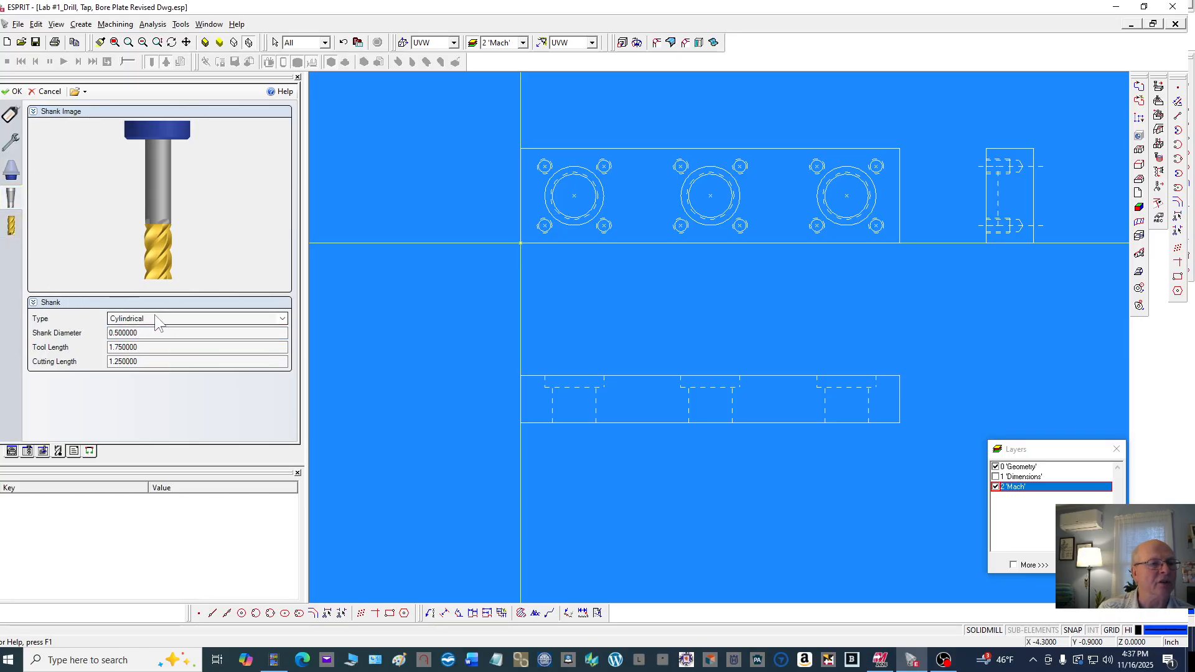
{"action": "left_click", "coordinate": [154, 347]}
{"action": "left_click", "coordinate": [160, 361]}
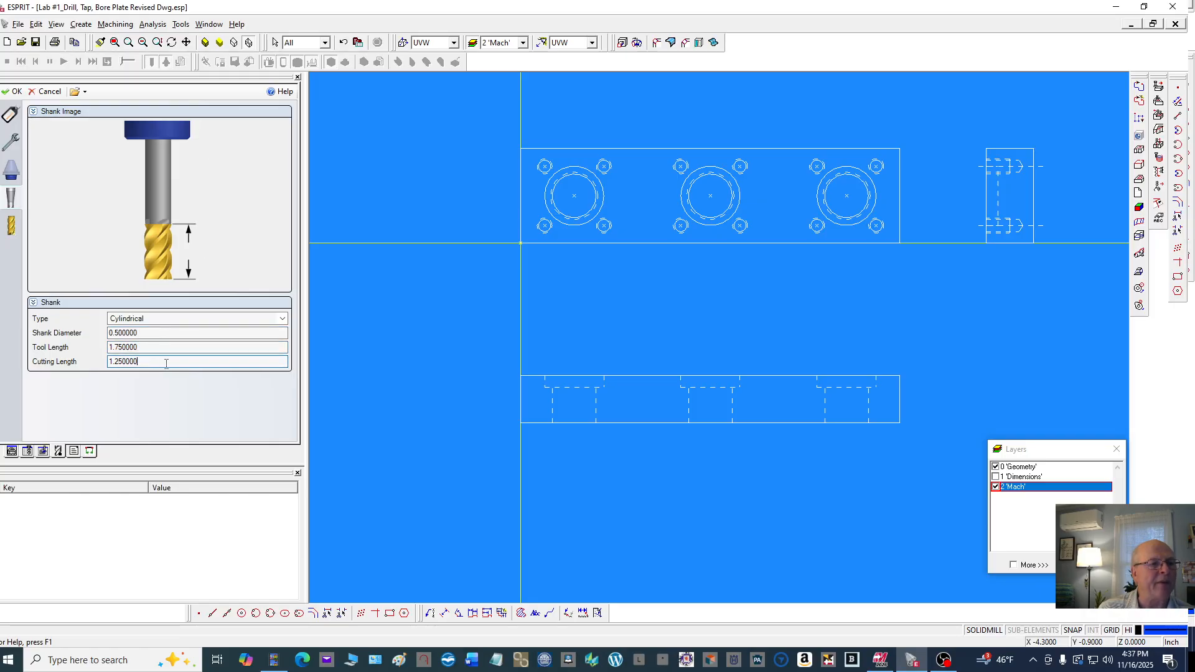
{"action": "double_click", "coordinate": [169, 363]}
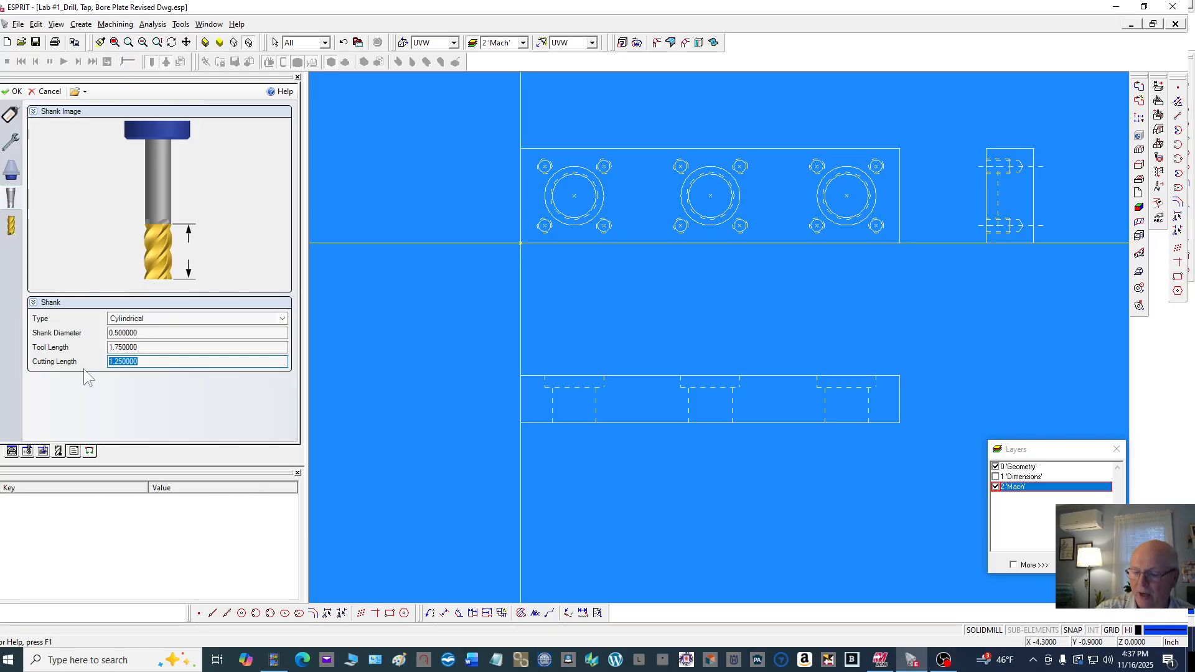
{"action": "type", "text": "1.5"}
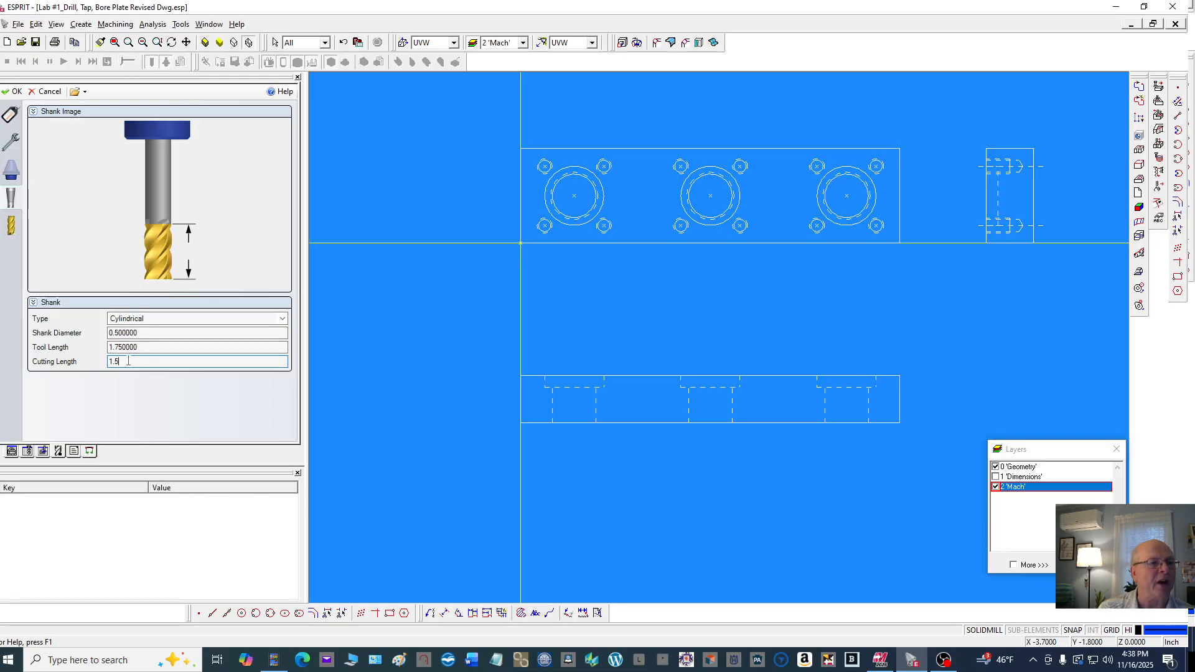
Review the end mill's cutter diameter, cutting length, flutes, shank diameter and tool length, then accept the properties
{"action": "left_click", "coordinate": [11, 225]}
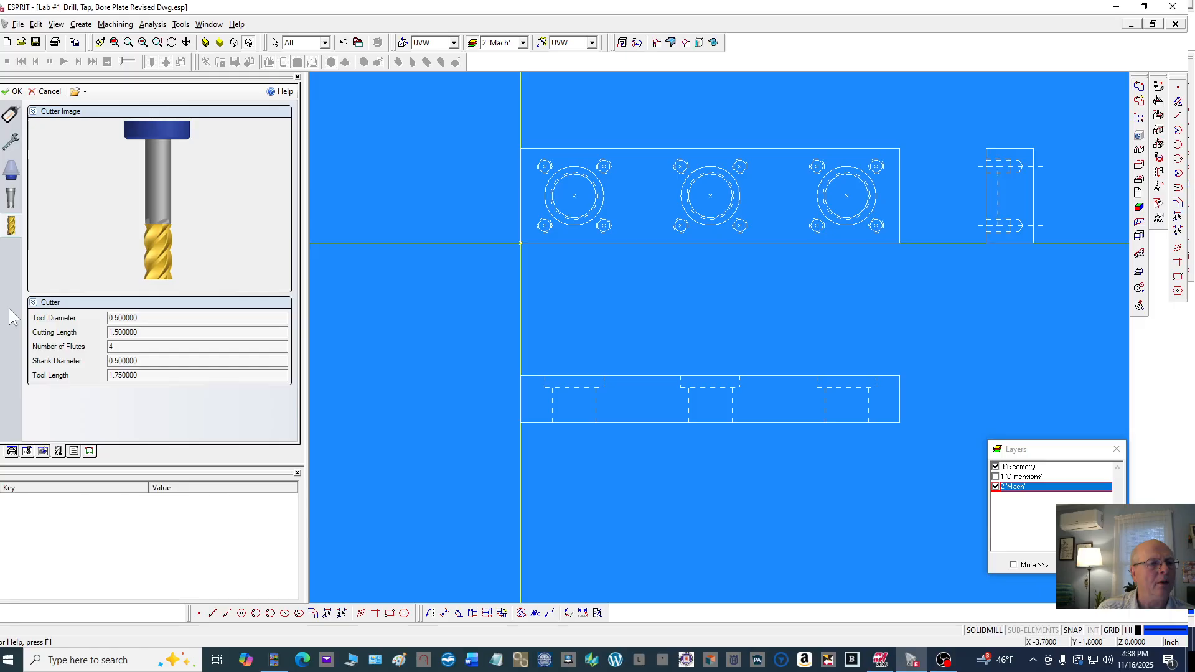
{"action": "left_click", "coordinate": [154, 332]}
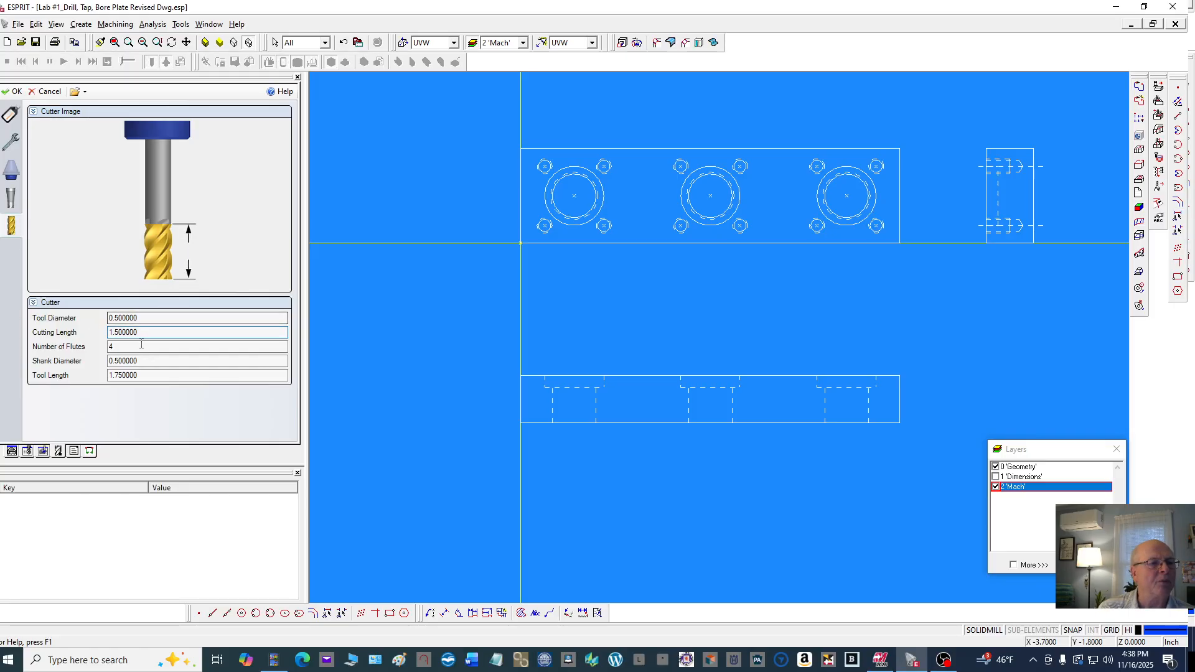
{"action": "left_click", "coordinate": [159, 359]}
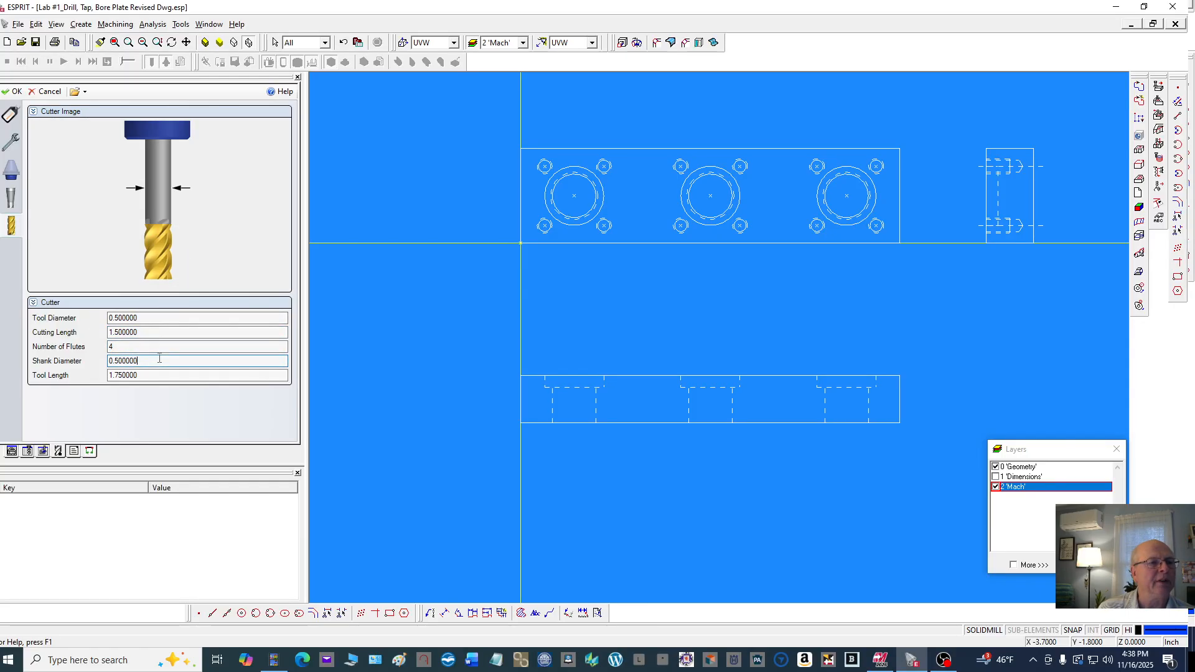
{"action": "left_click", "coordinate": [159, 374]}
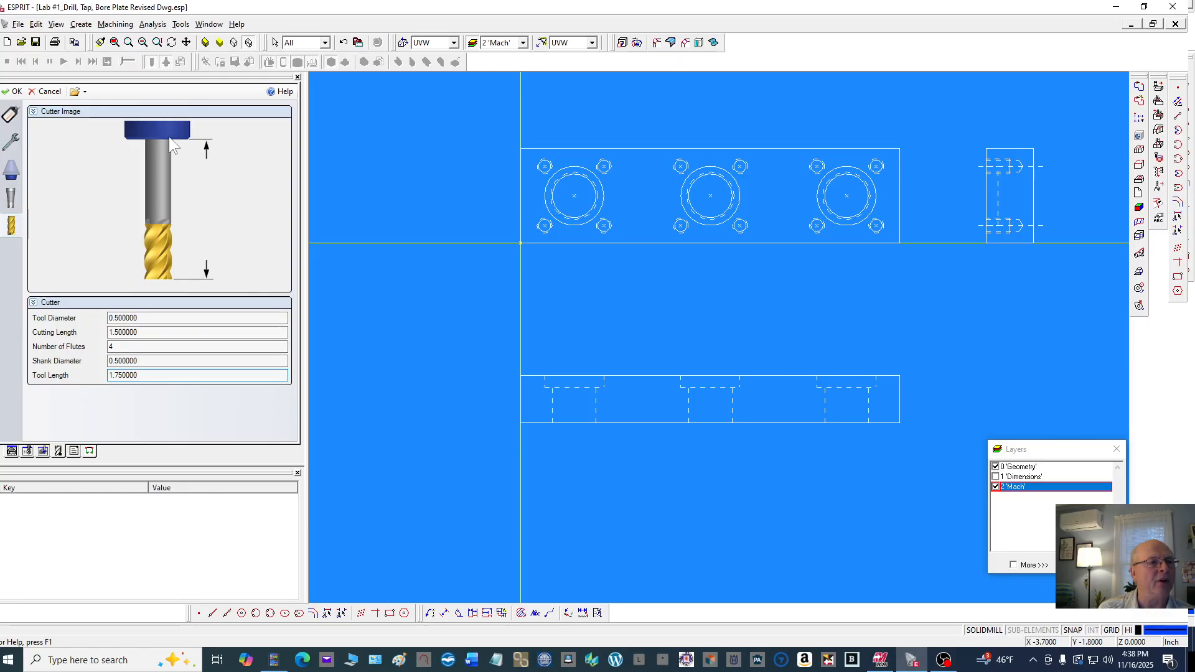
{"action": "left_click", "coordinate": [13, 92]}
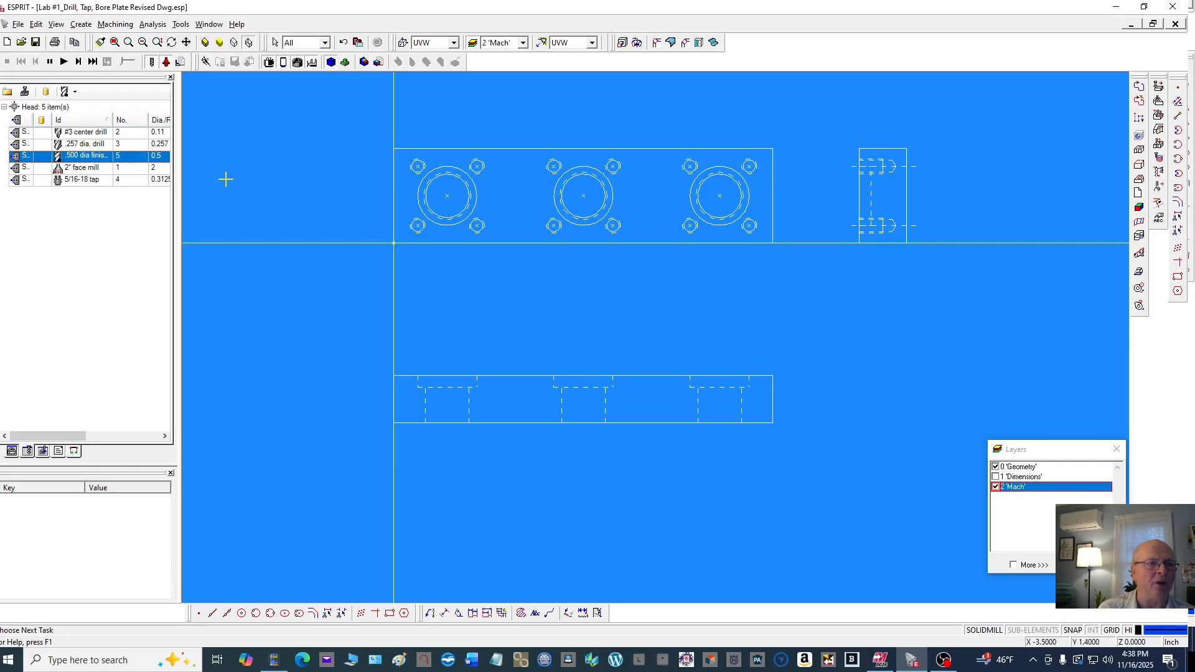
Load the .500 Dia. X .0833 Pitch Tread Mill from the Milling Tools library
{"action": "left_click", "coordinate": [8, 92]}
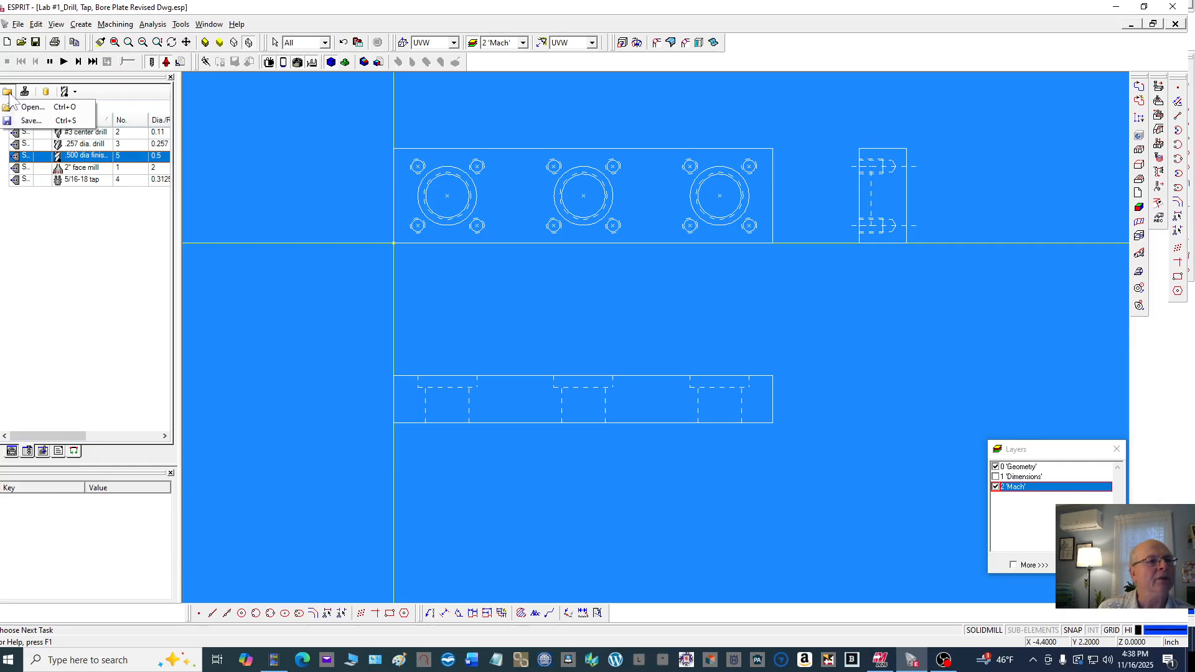
{"action": "left_click", "coordinate": [35, 105]}
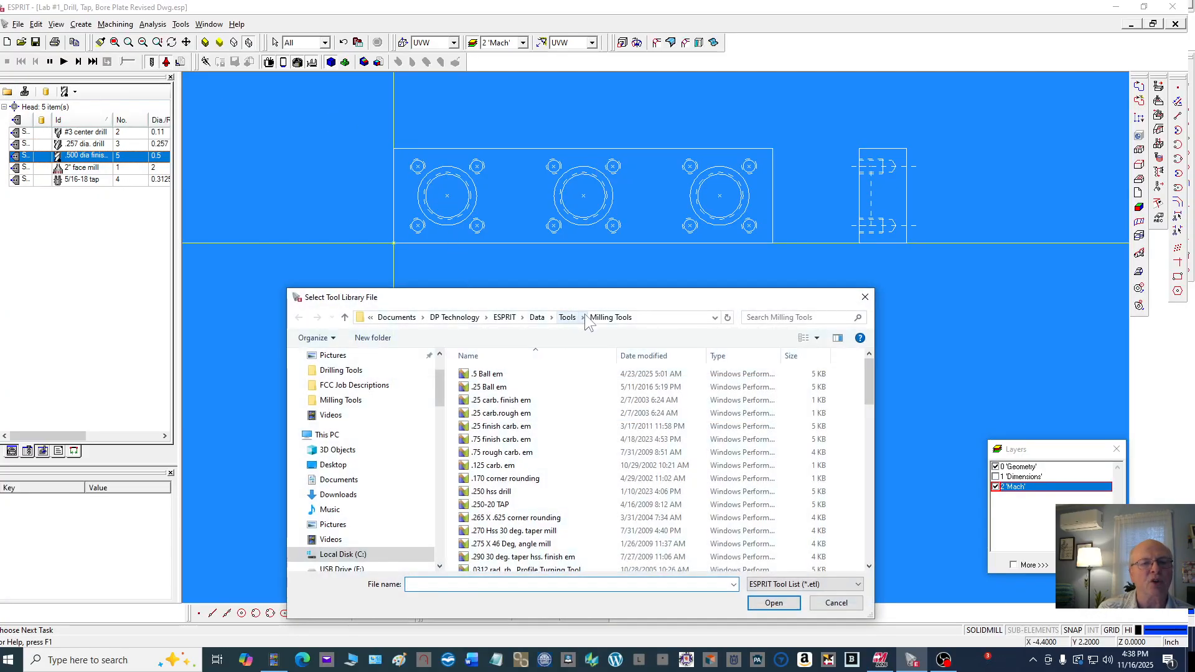
{"action": "scroll", "coordinate": [495, 388], "scroll_direction": "down", "scroll_amount": 4}
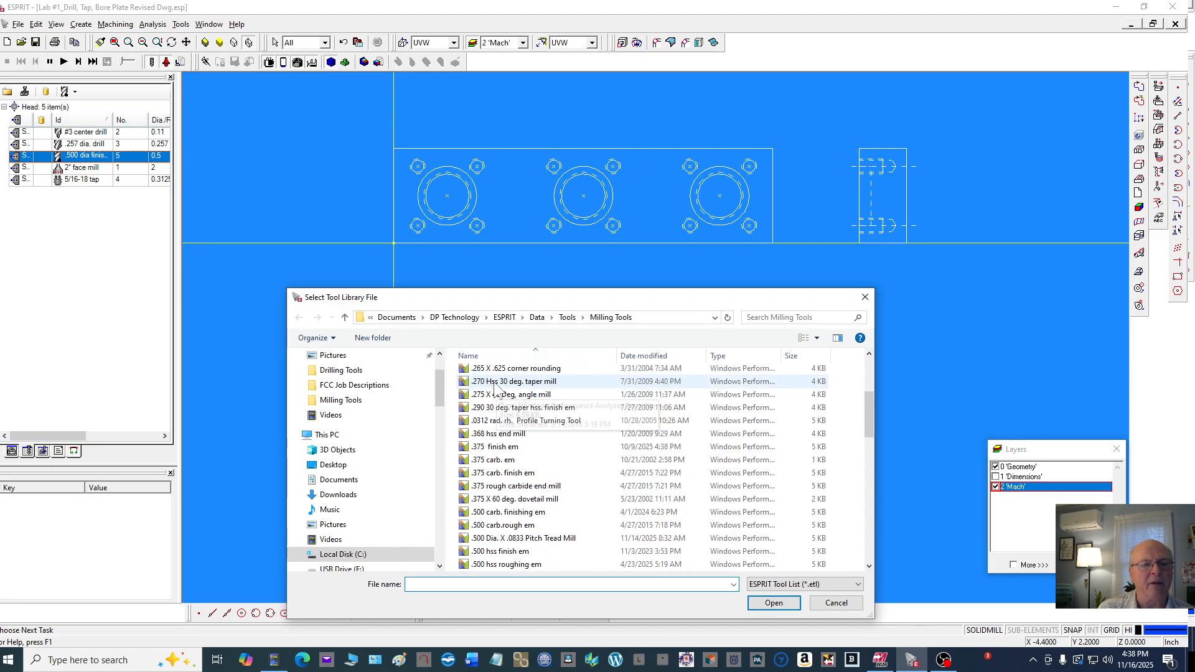
{"action": "scroll", "coordinate": [495, 389], "scroll_direction": "down", "scroll_amount": 2}
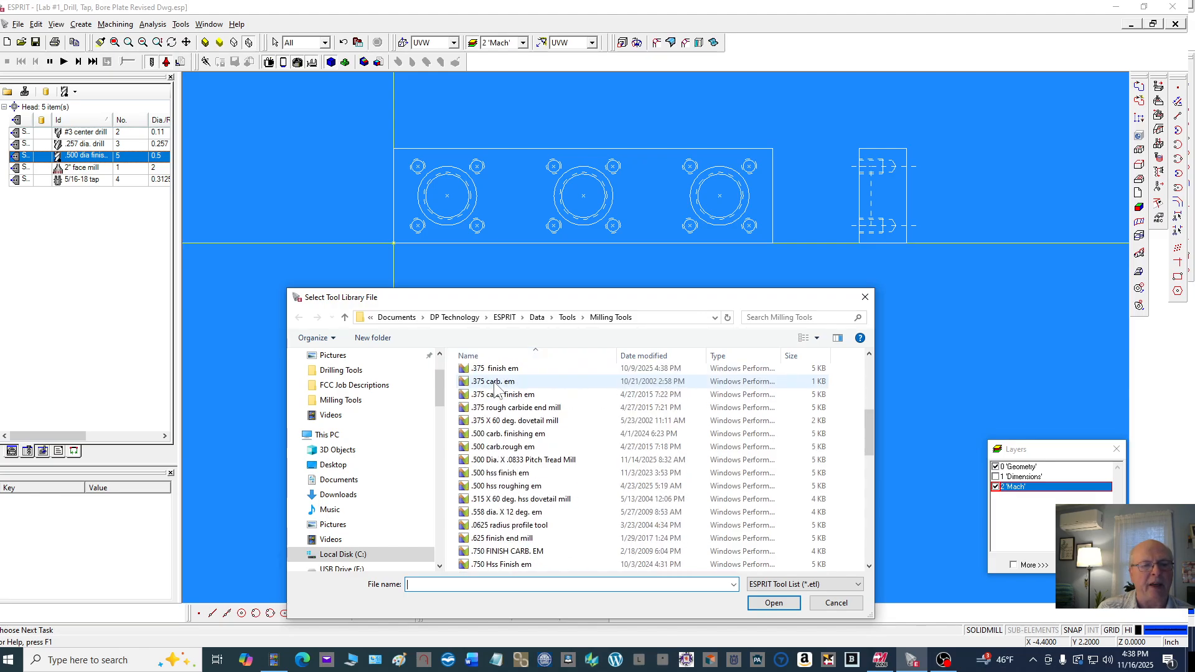
{"action": "left_click", "coordinate": [538, 461]}
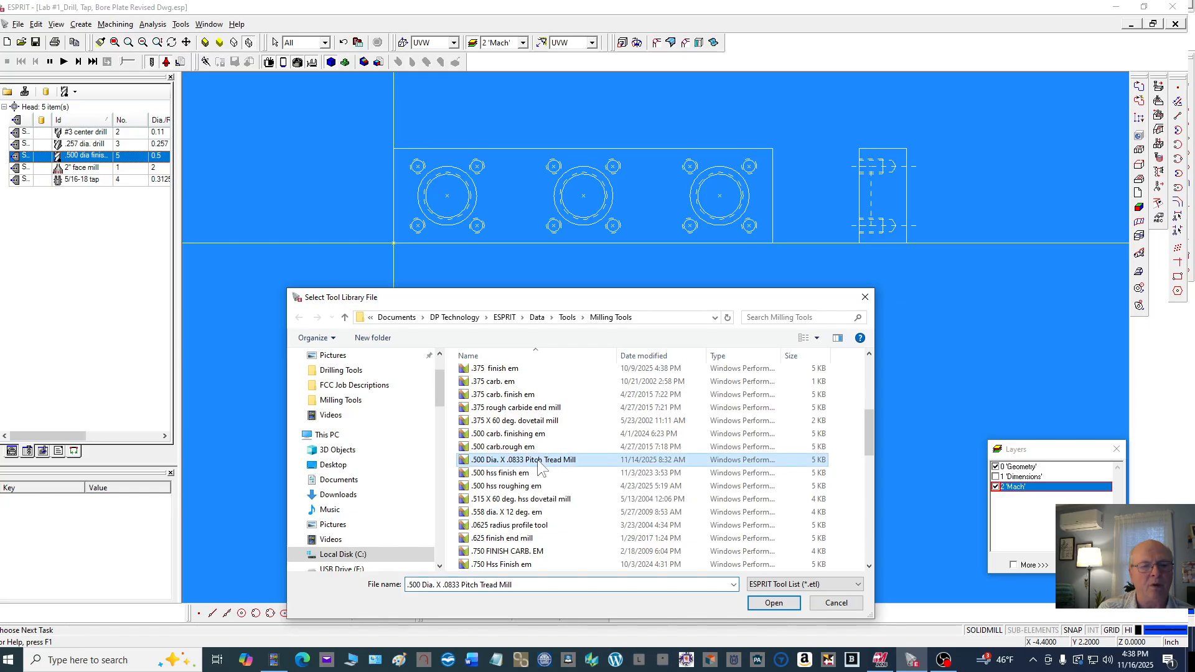
{"action": "left_click", "coordinate": [773, 603]}
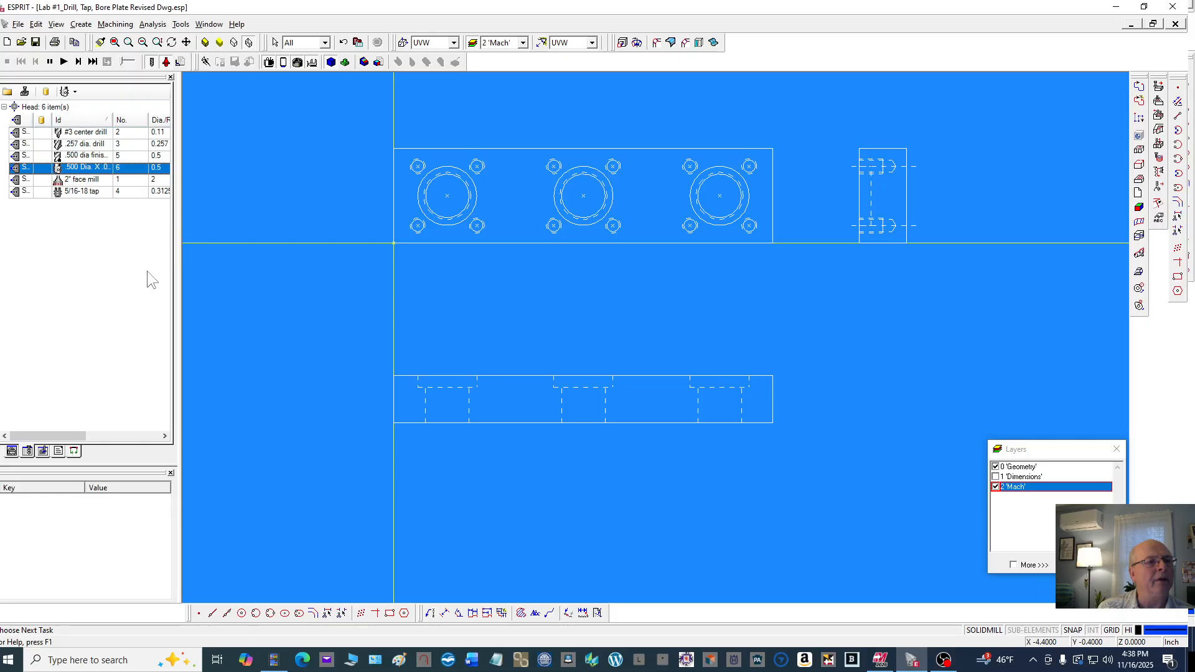
Open the thread mill's properties and set its extension overall length to 2.5
{"action": "double_click", "coordinate": [89, 165]}
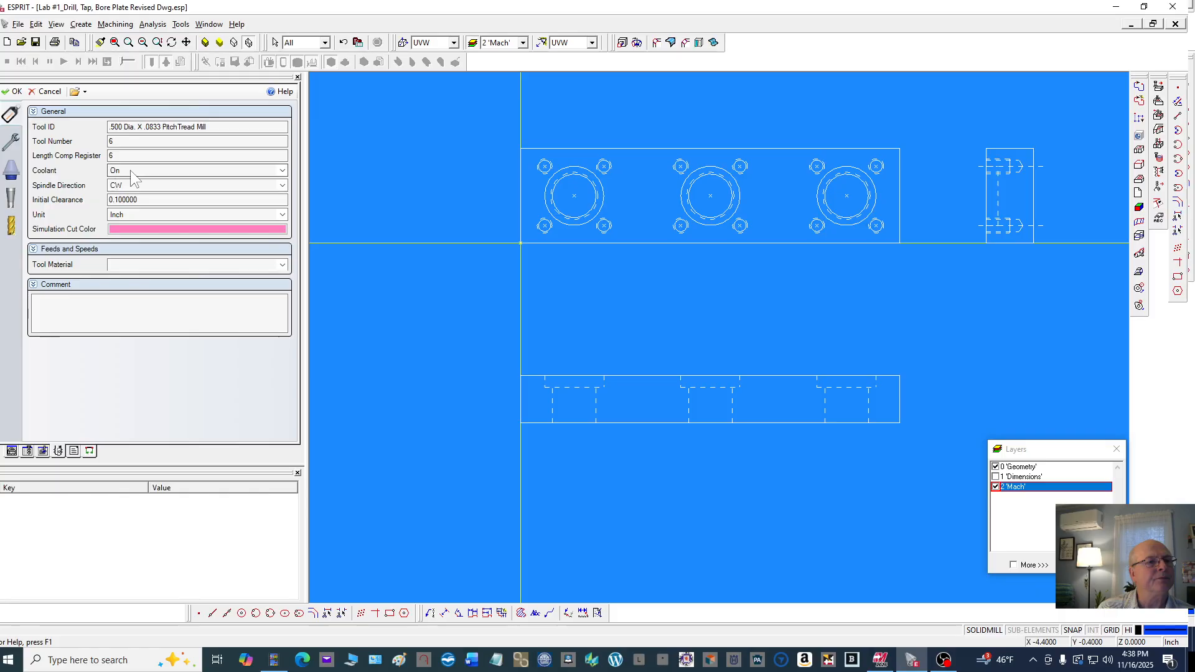
{"action": "left_click", "coordinate": [13, 142]}
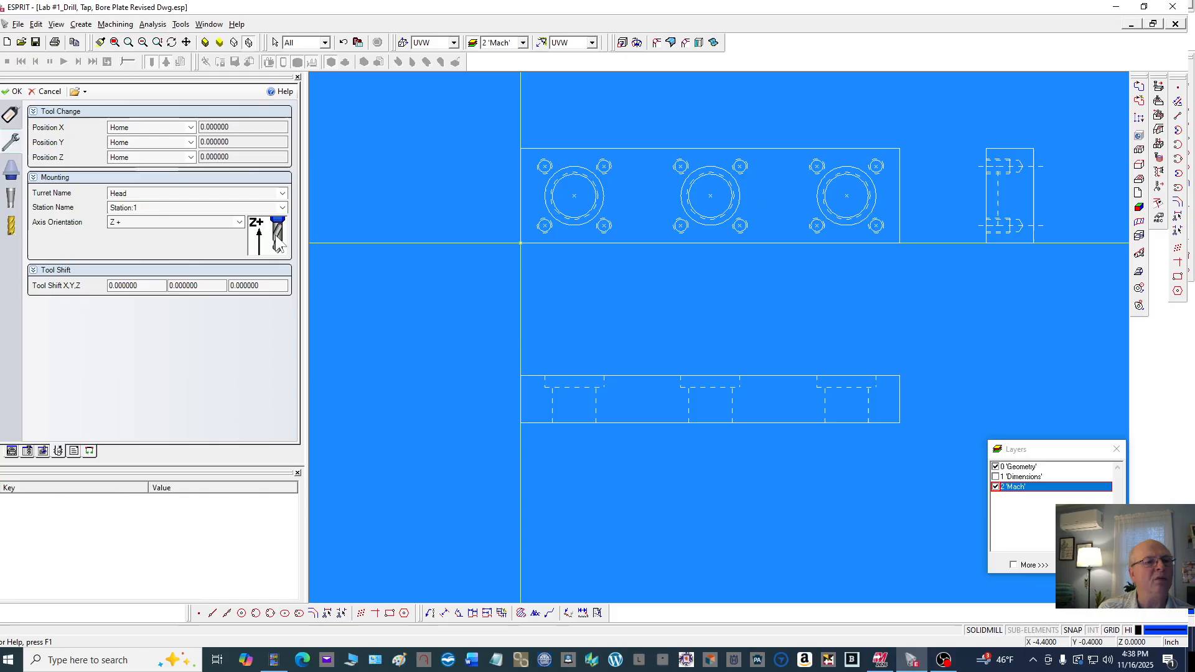
{"action": "left_click", "coordinate": [11, 170]}
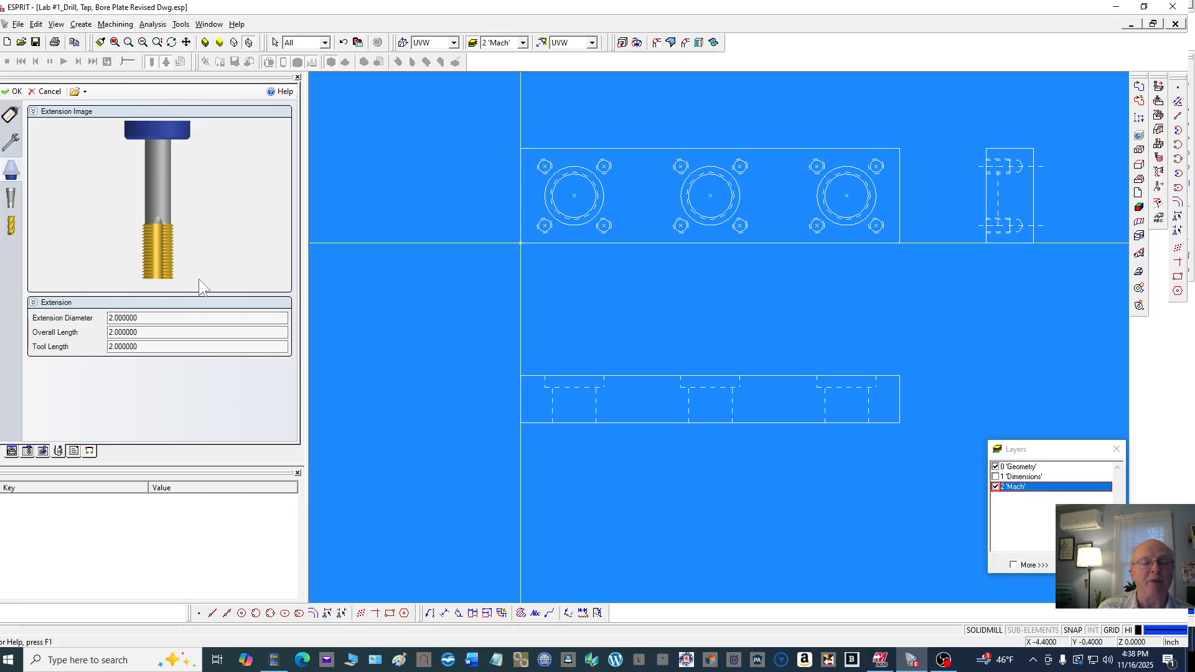
{"action": "left_click", "coordinate": [151, 317]}
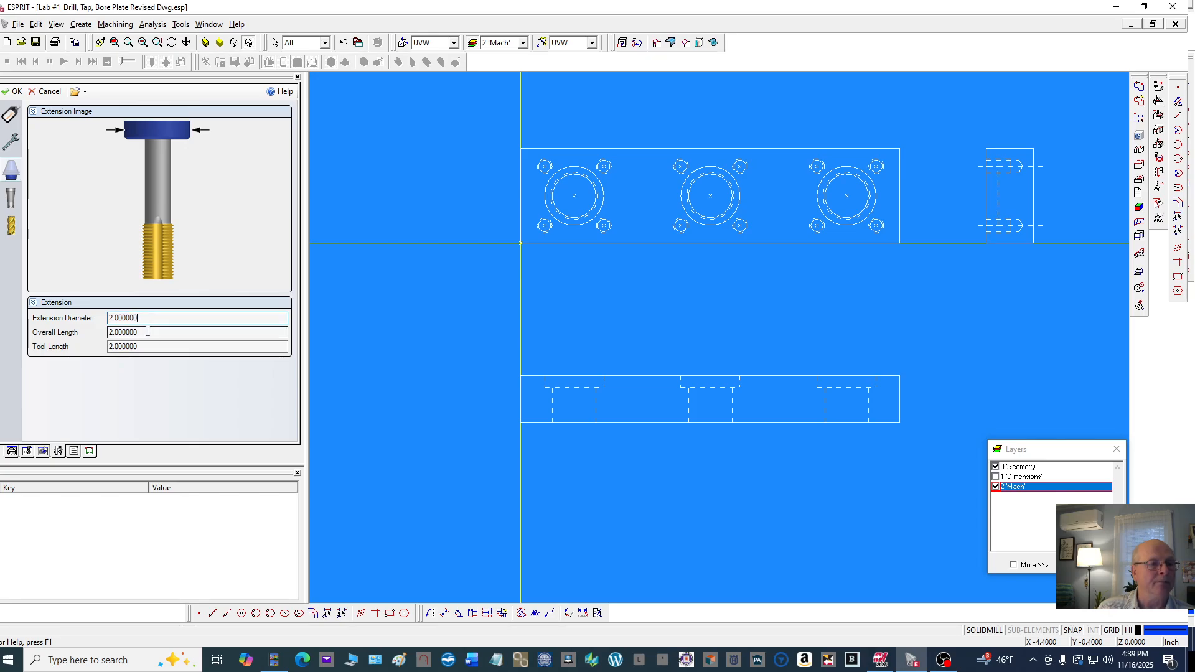
{"action": "left_click", "coordinate": [148, 332]}
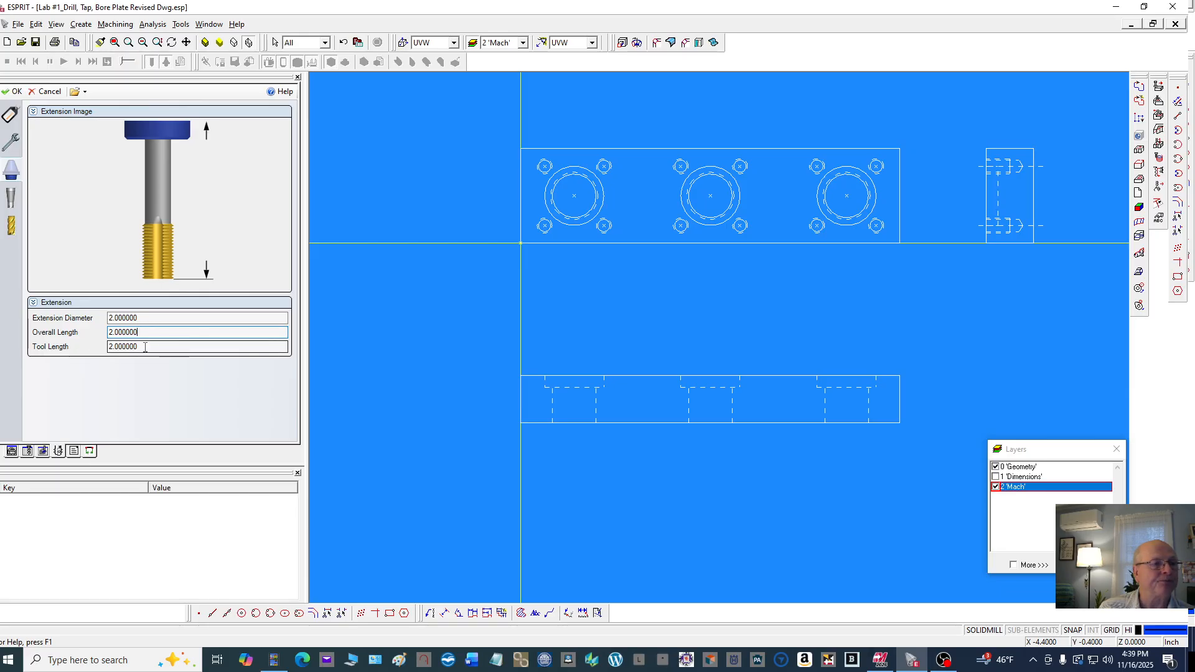
{"action": "left_click", "coordinate": [145, 347]}
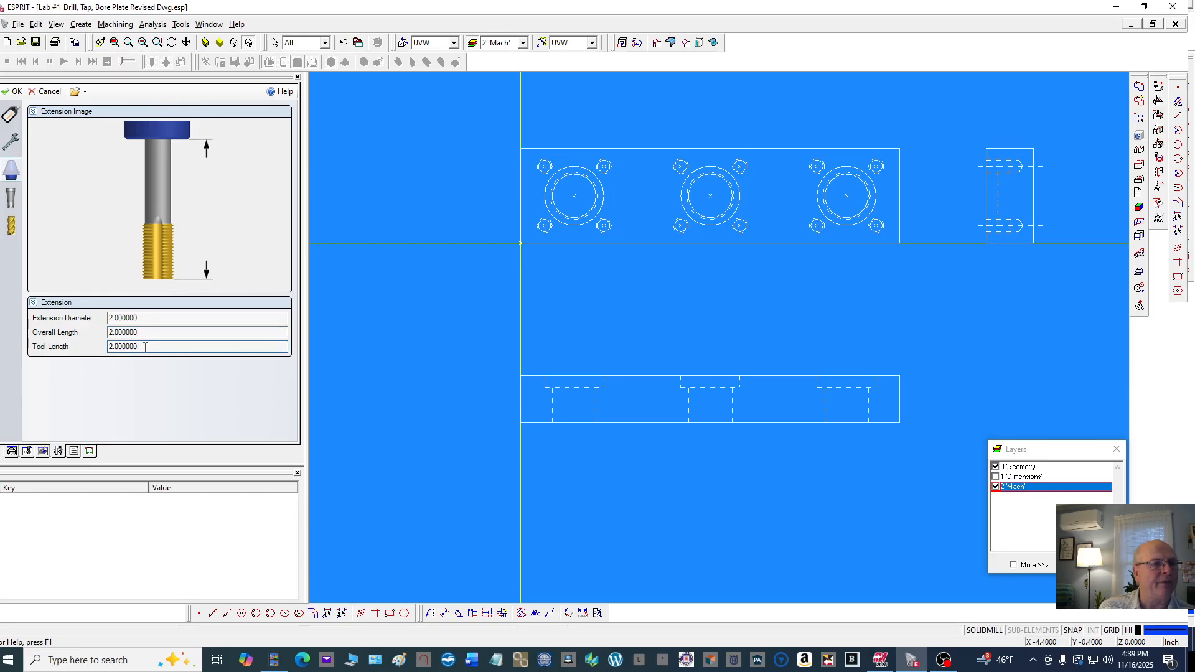
{"action": "left_click_drag", "start_coordinate": [139, 332], "coordinate": [115, 333]}
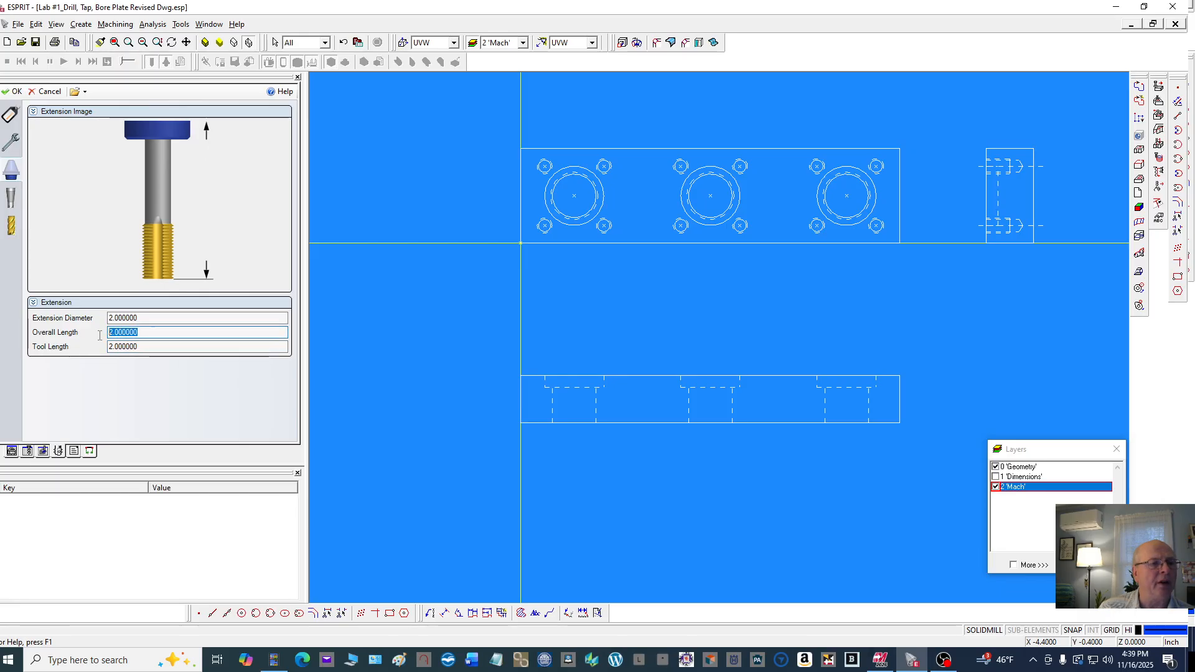
{"action": "type", "text": "2"}
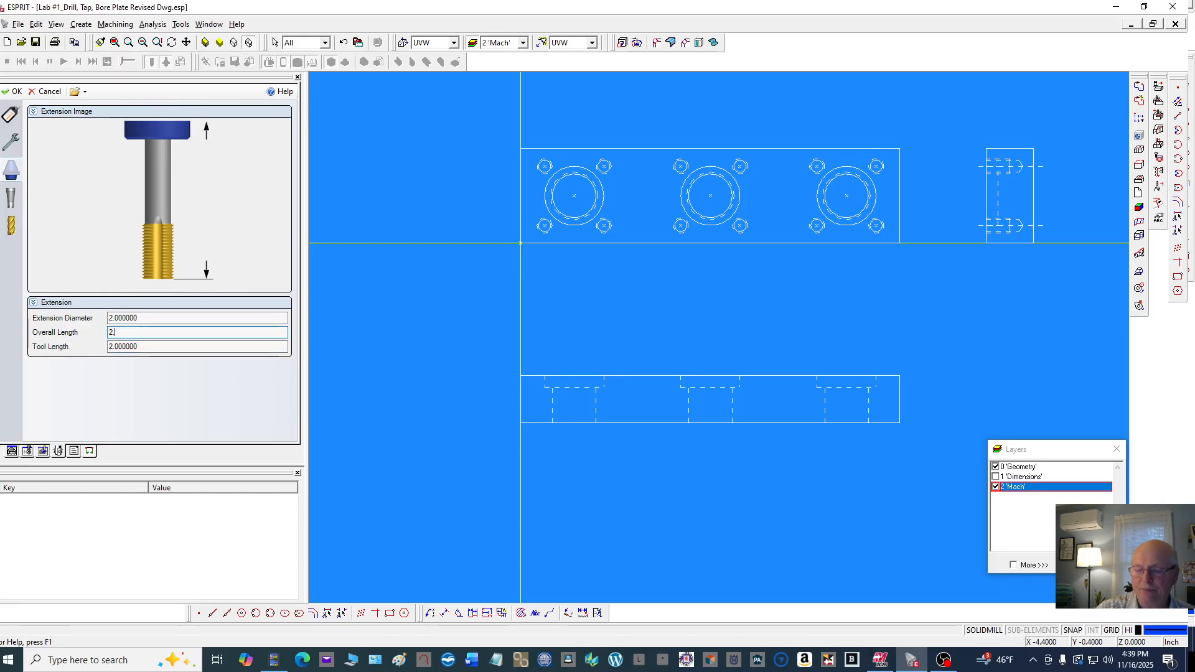
{"action": "type", "text": ".5"}
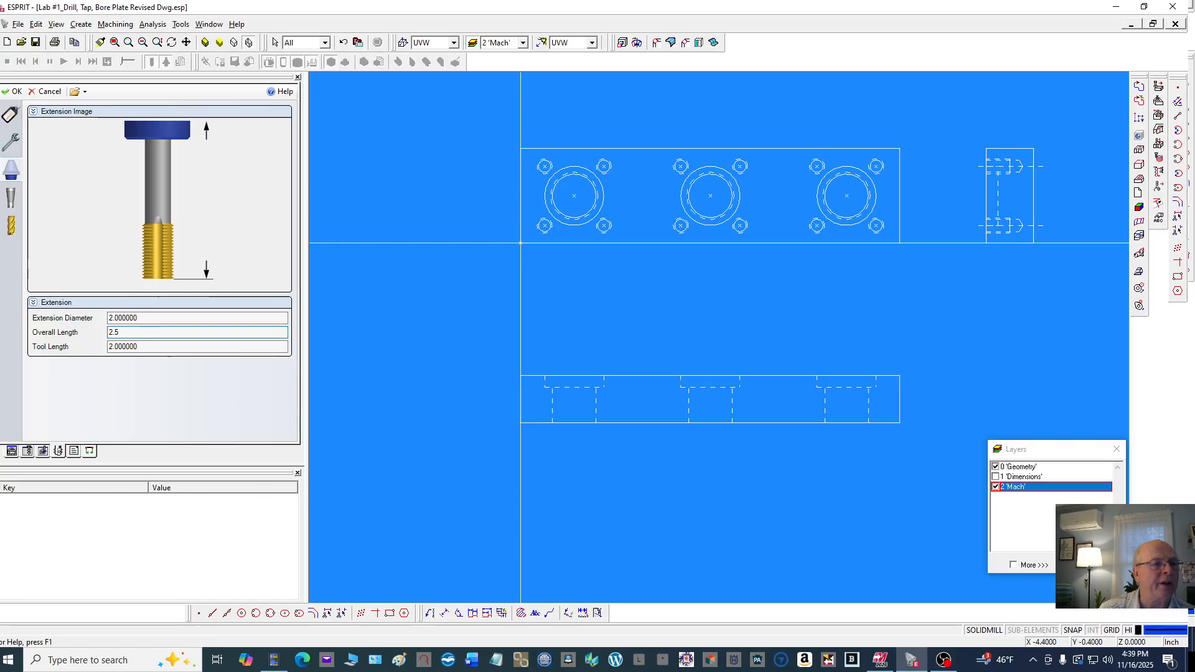
{"action": "left_click", "coordinate": [152, 349]}
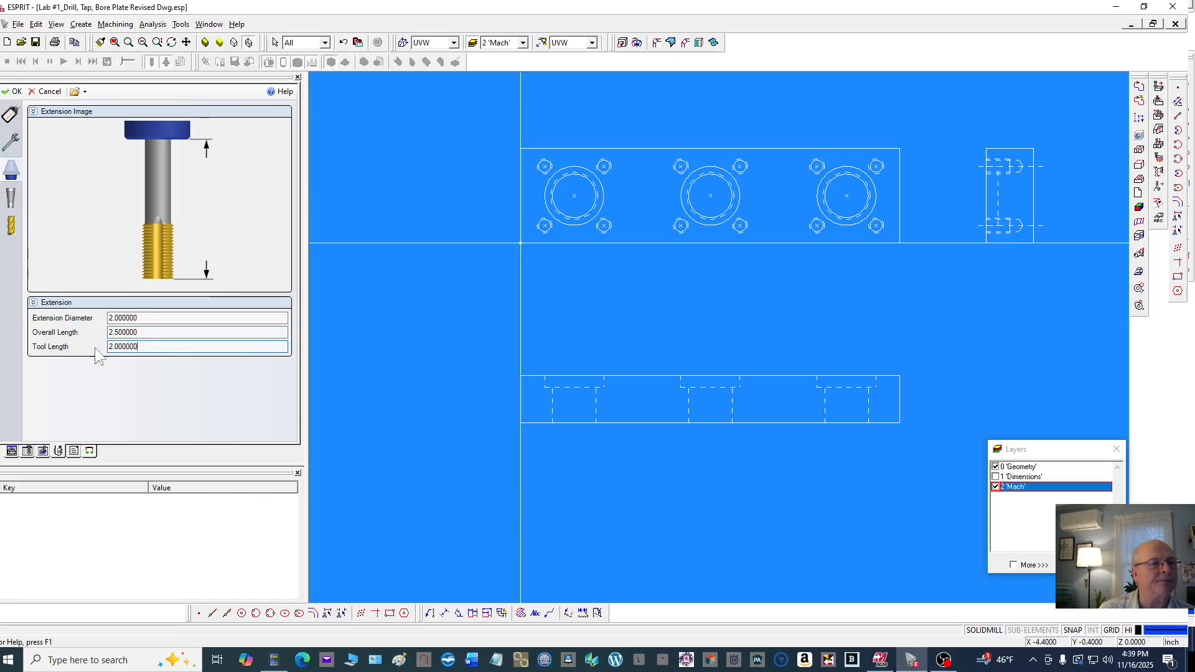
Set the thread mill's shank diameter to 0.5
{"action": "left_click", "coordinate": [10, 198]}
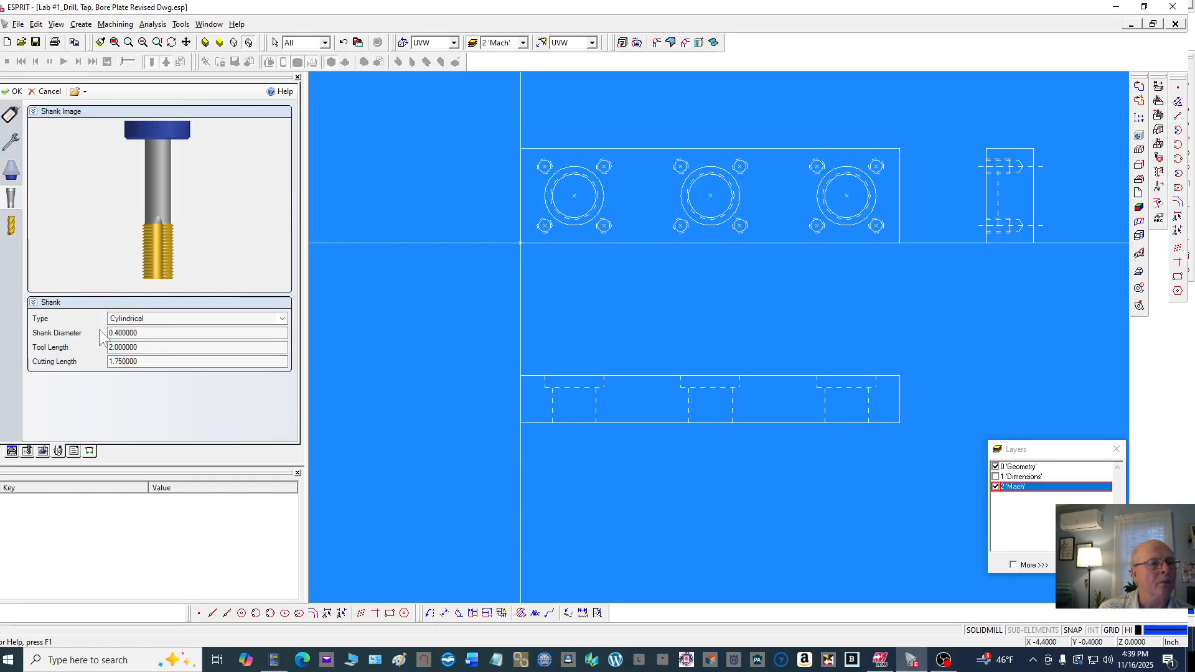
{"action": "left_click", "coordinate": [153, 332]}
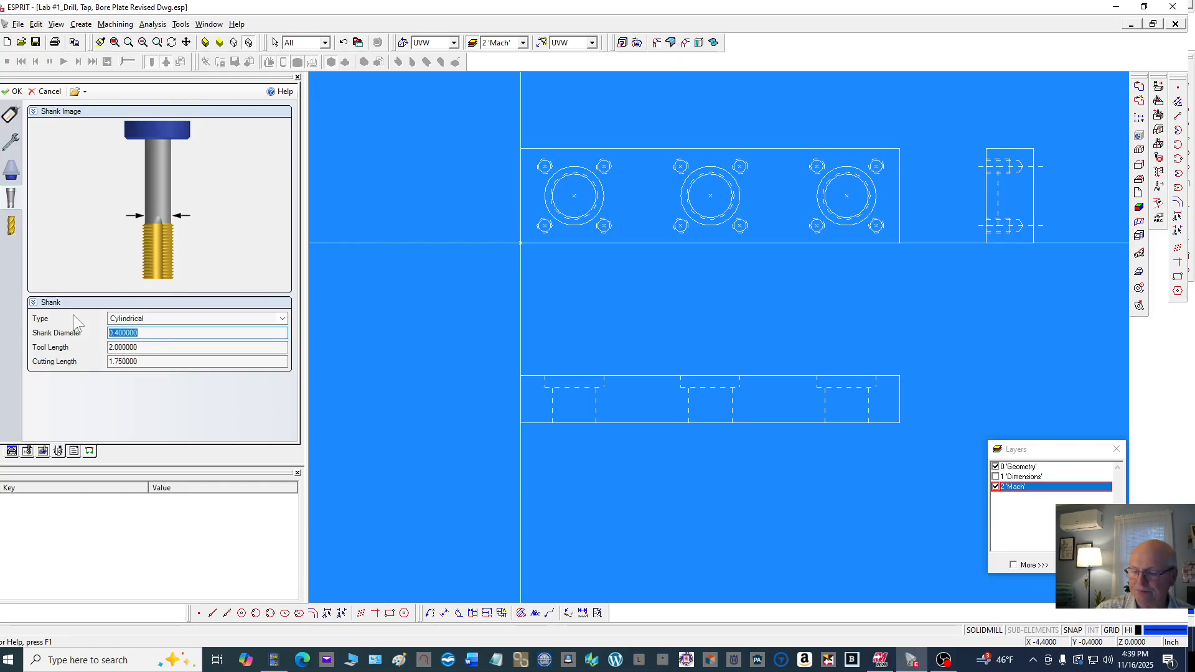
{"action": "type", "text": ".5"}
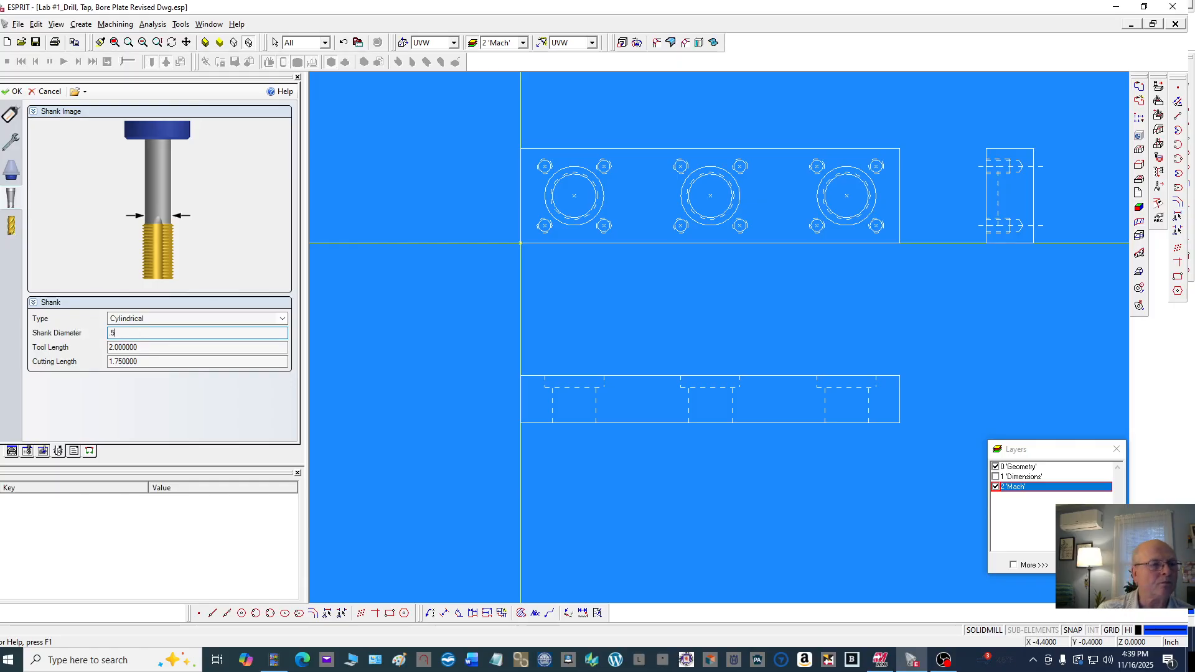
{"action": "left_click", "coordinate": [150, 347]}
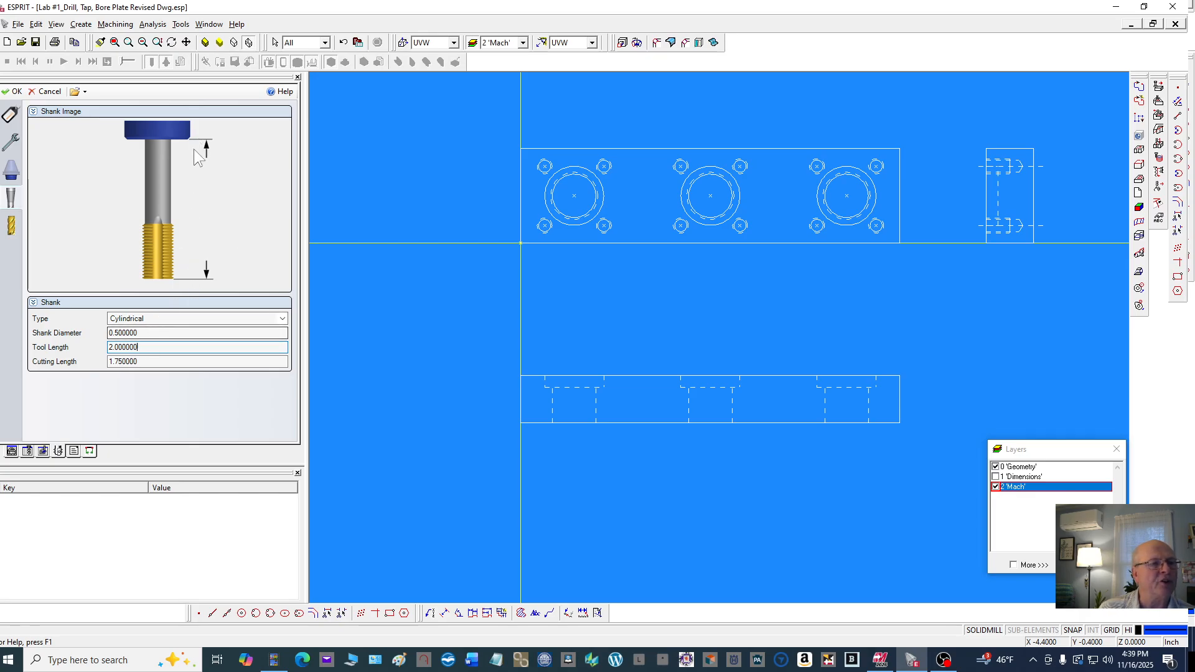
{"action": "left_click", "coordinate": [142, 361]}
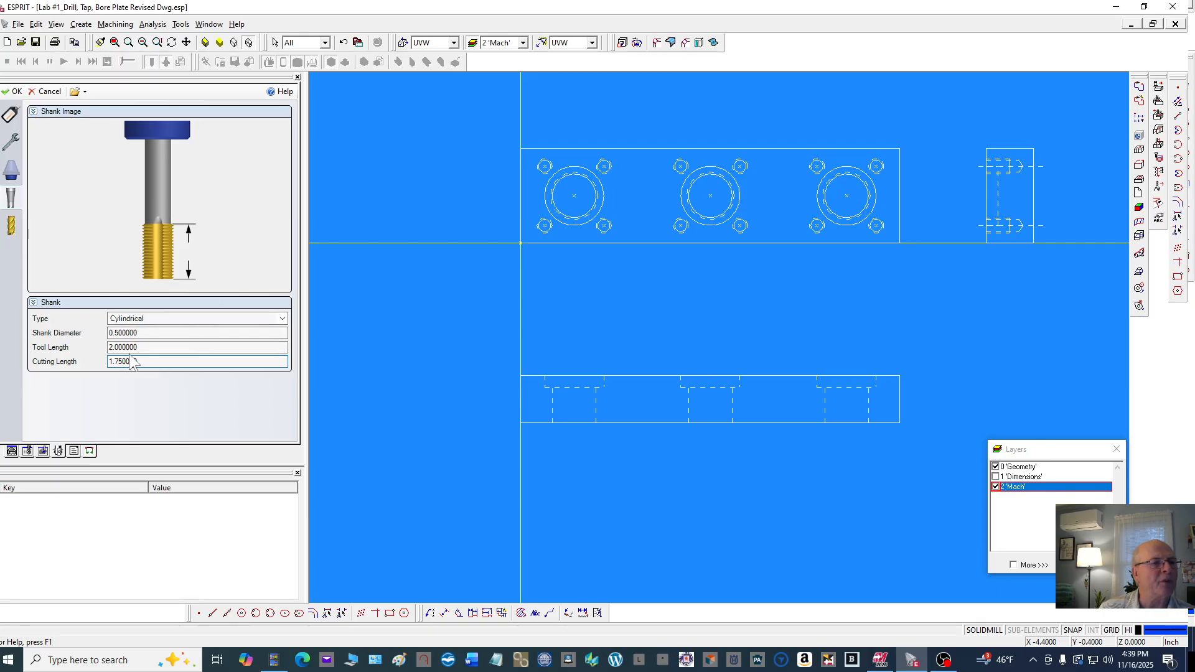
Review the thread mill's cutter parameters, keeping Thread Mill as thread type, then accept the properties
{"action": "left_click", "coordinate": [11, 228]}
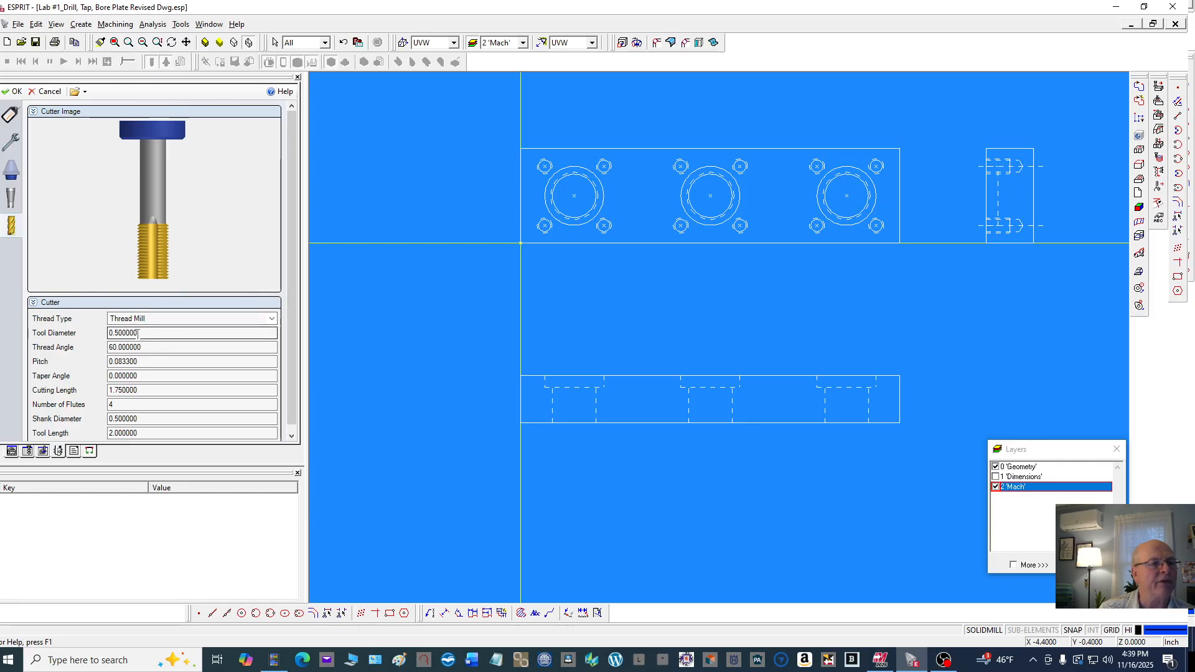
{"action": "left_click", "coordinate": [271, 319]}
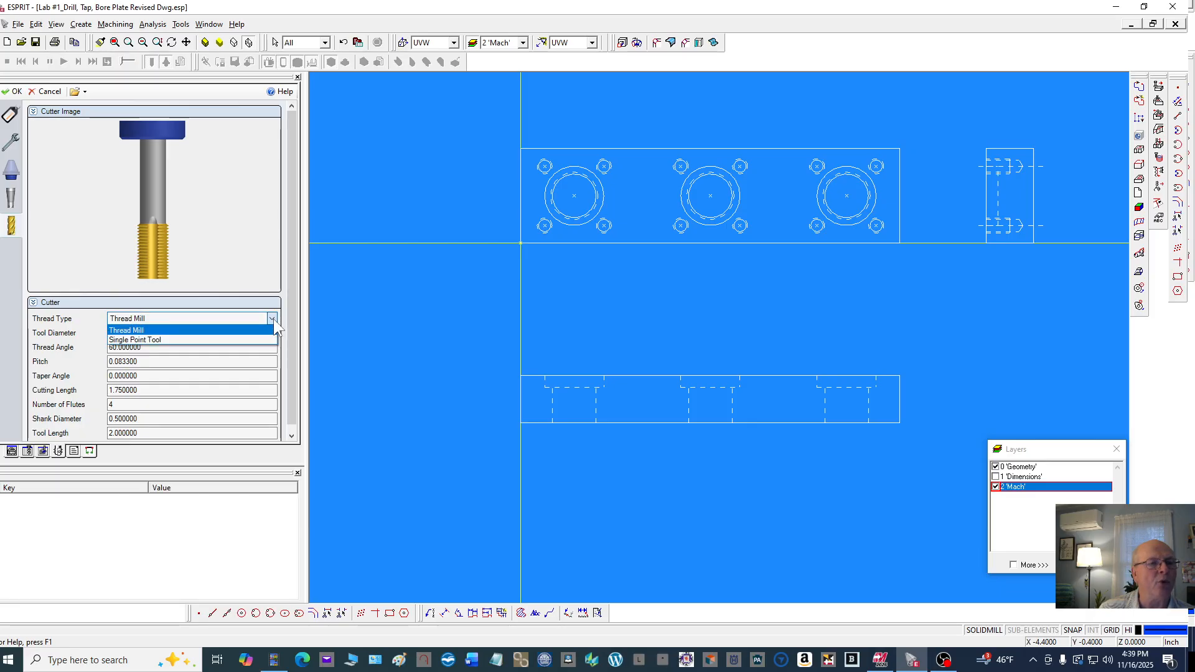
{"action": "left_click", "coordinate": [274, 319]}
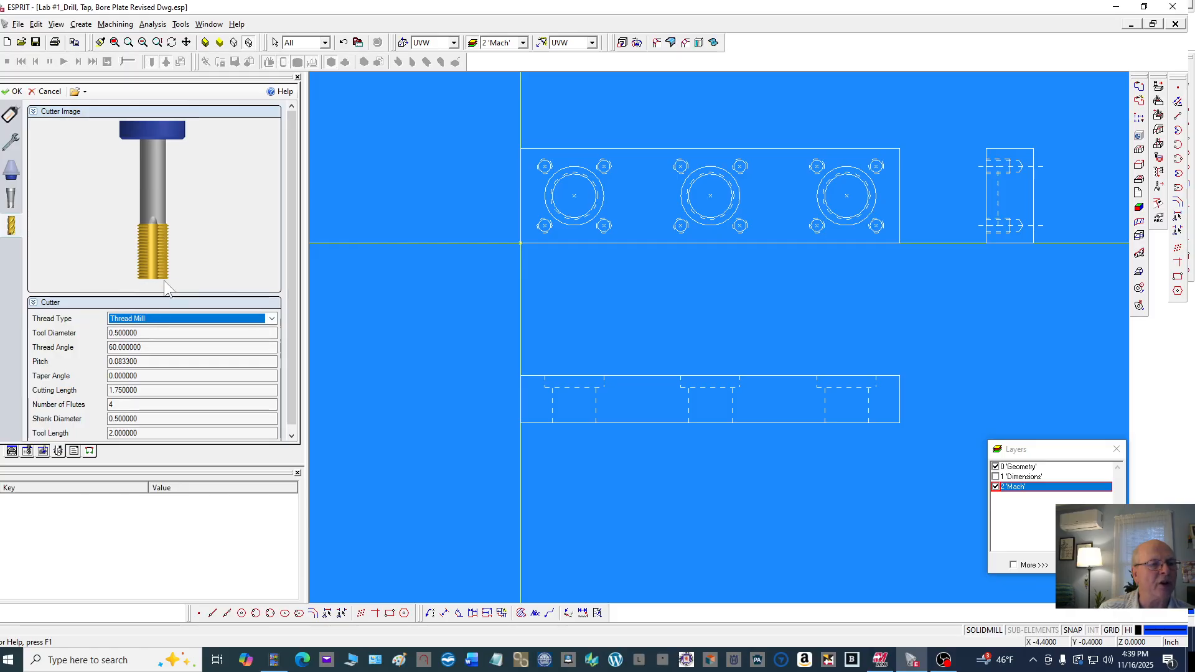
{"action": "left_click", "coordinate": [155, 347]}
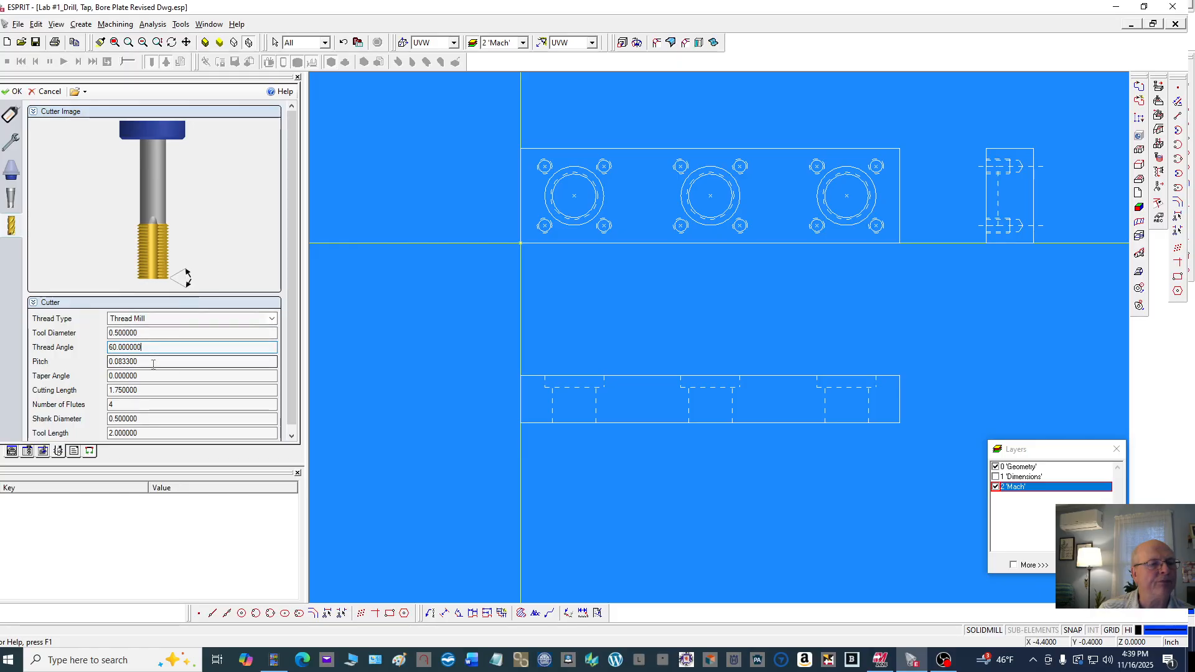
{"action": "left_click", "coordinate": [154, 364]}
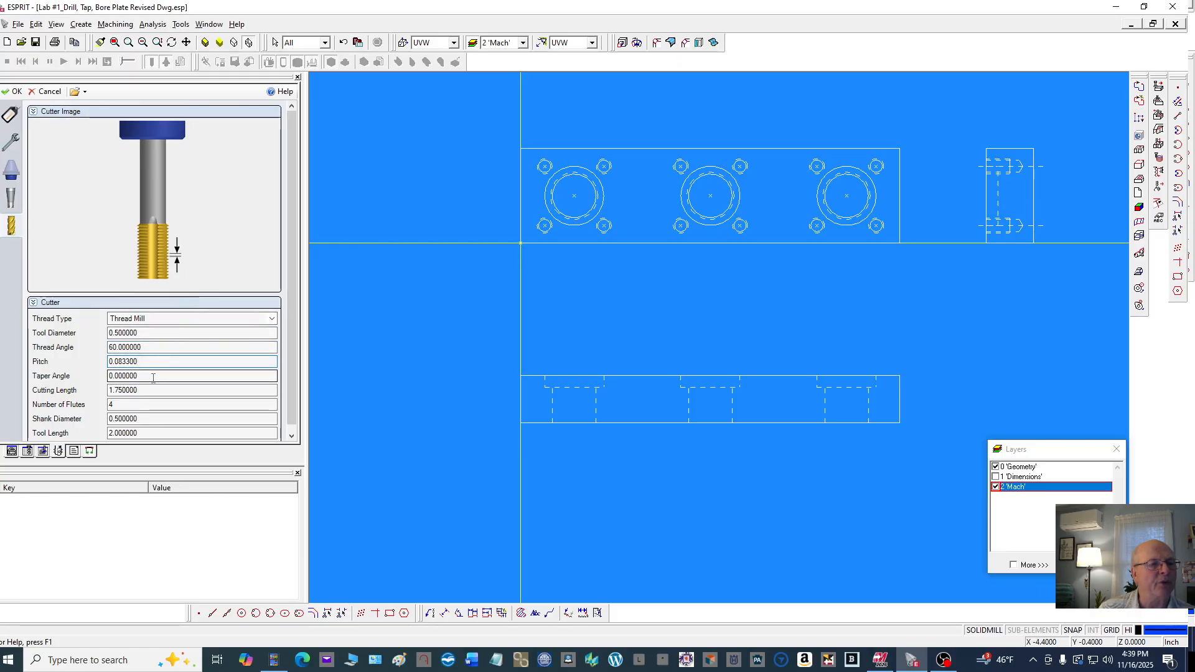
{"action": "left_click", "coordinate": [153, 377]}
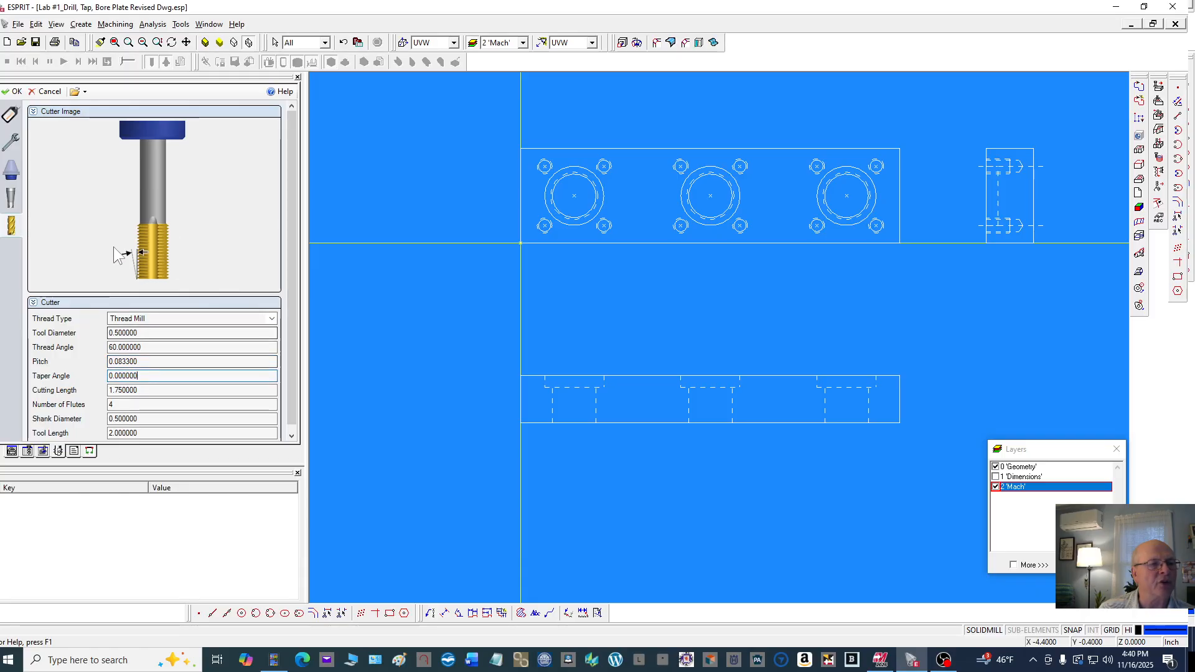
{"action": "left_click", "coordinate": [143, 391]}
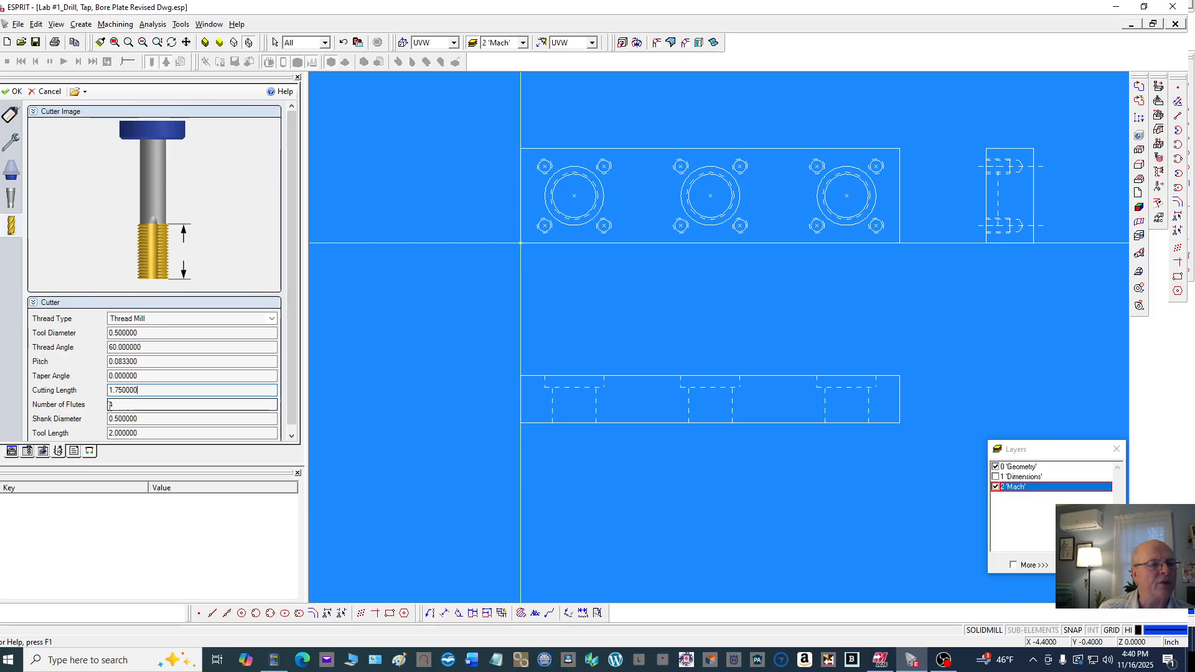
{"action": "left_click", "coordinate": [125, 419]}
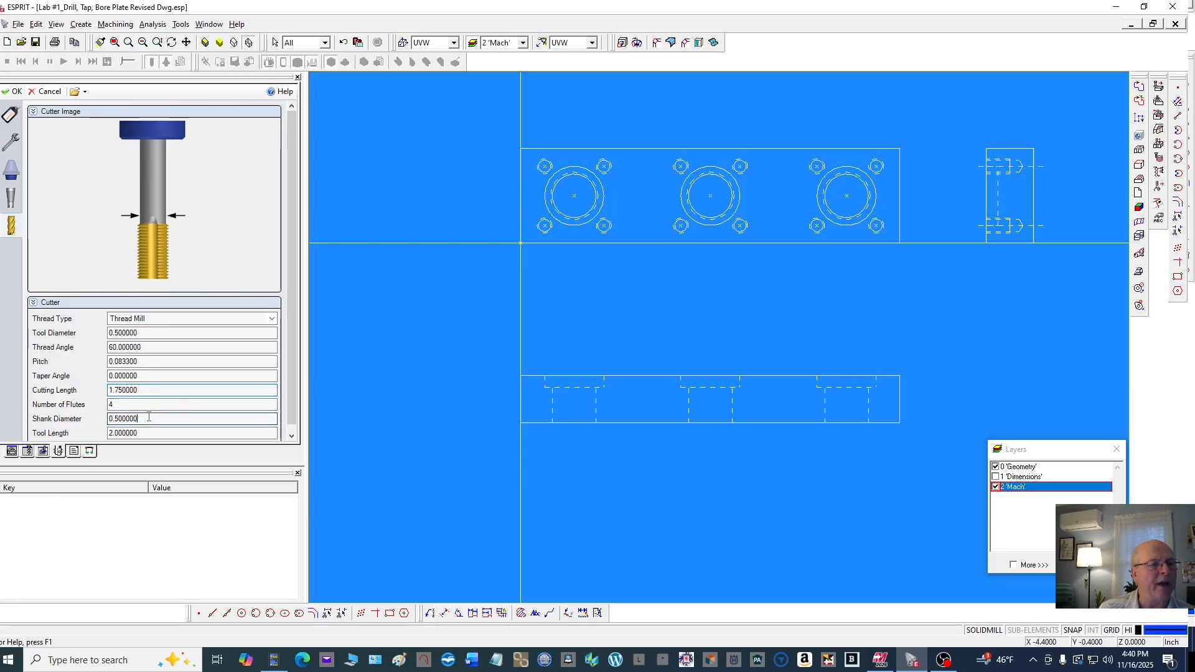
{"action": "left_click", "coordinate": [292, 416]}
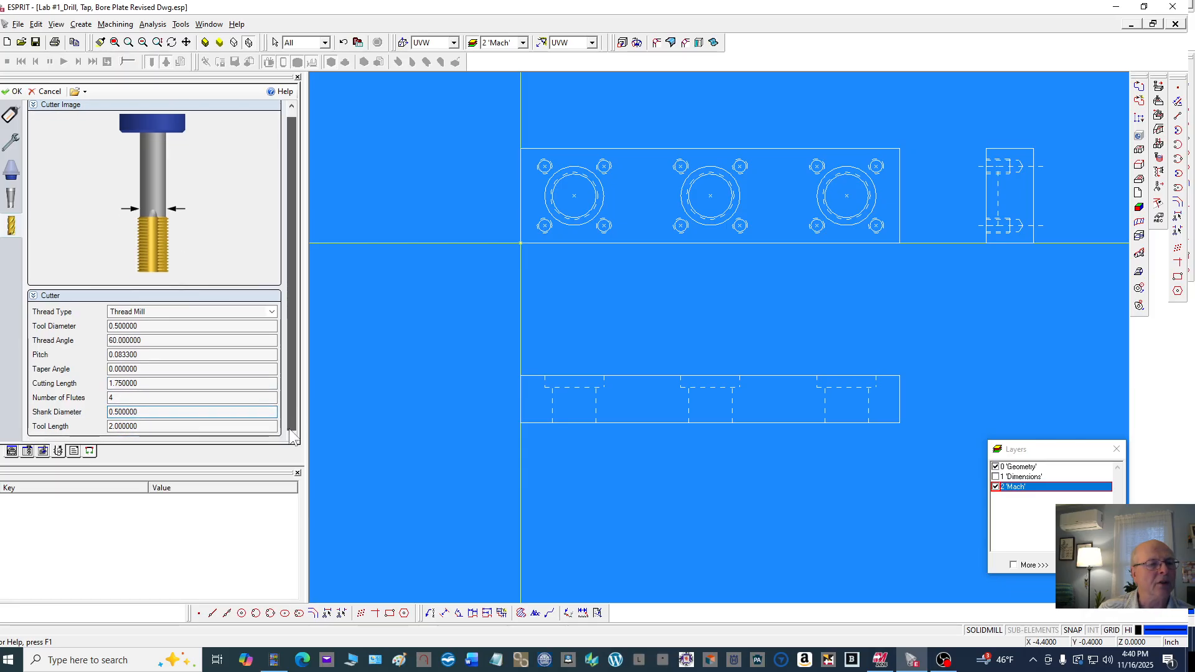
{"action": "left_click", "coordinate": [162, 424]}
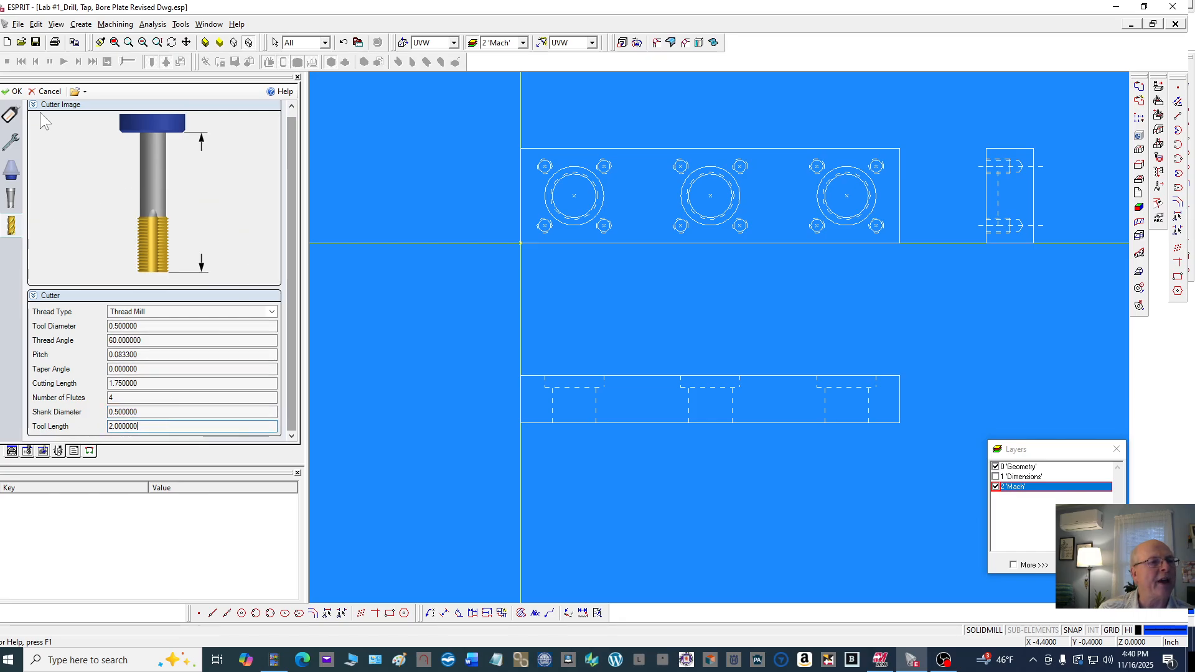
{"action": "left_click", "coordinate": [12, 91]}
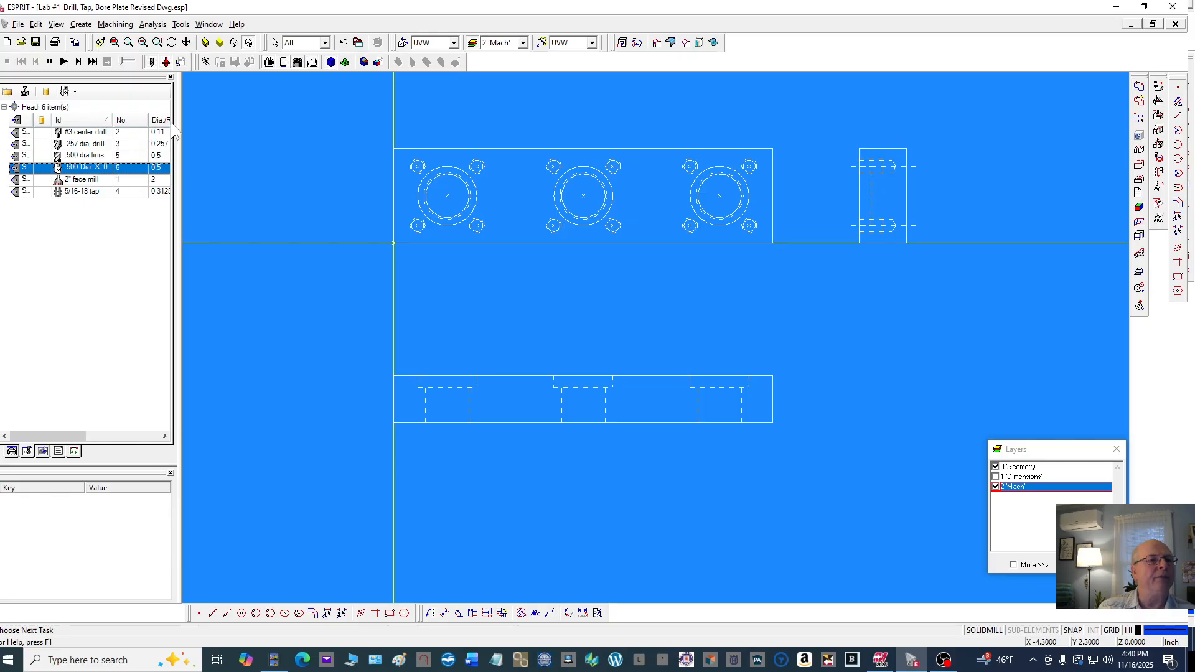
Sort the tool list ascending by tool number
{"action": "left_click_drag", "start_coordinate": [178, 145], "coordinate": [225, 153]}
{"action": "left_click_drag", "start_coordinate": [225, 160], "coordinate": [253, 165]}
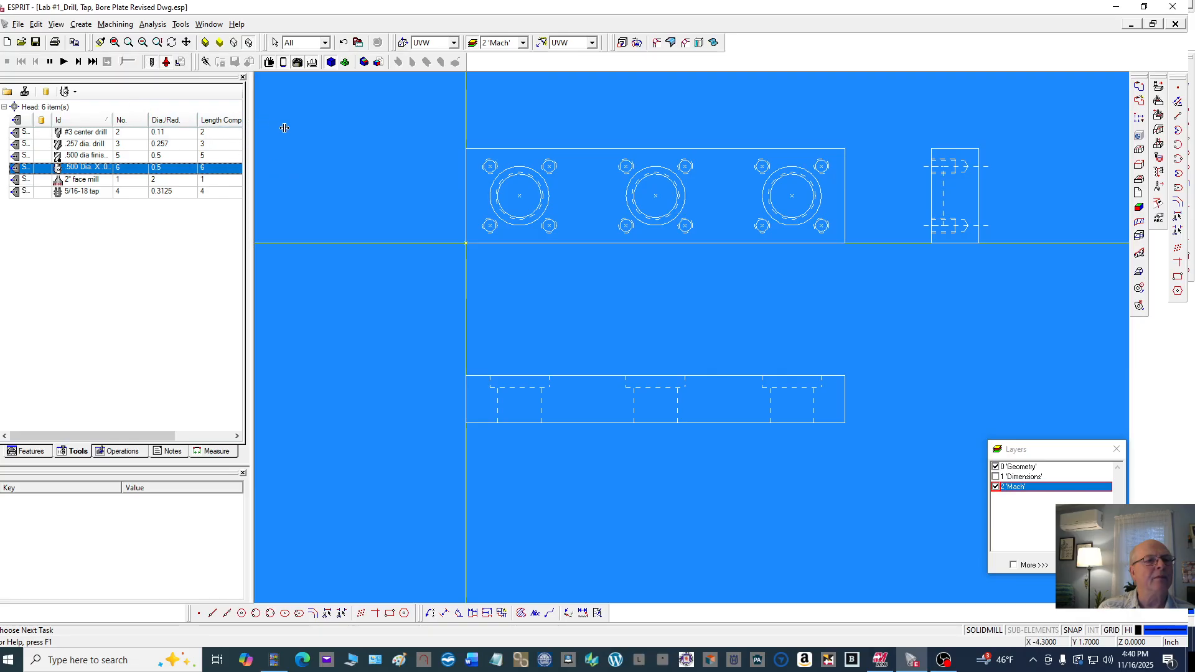
{"action": "left_click_drag", "start_coordinate": [284, 128], "coordinate": [279, 134]}
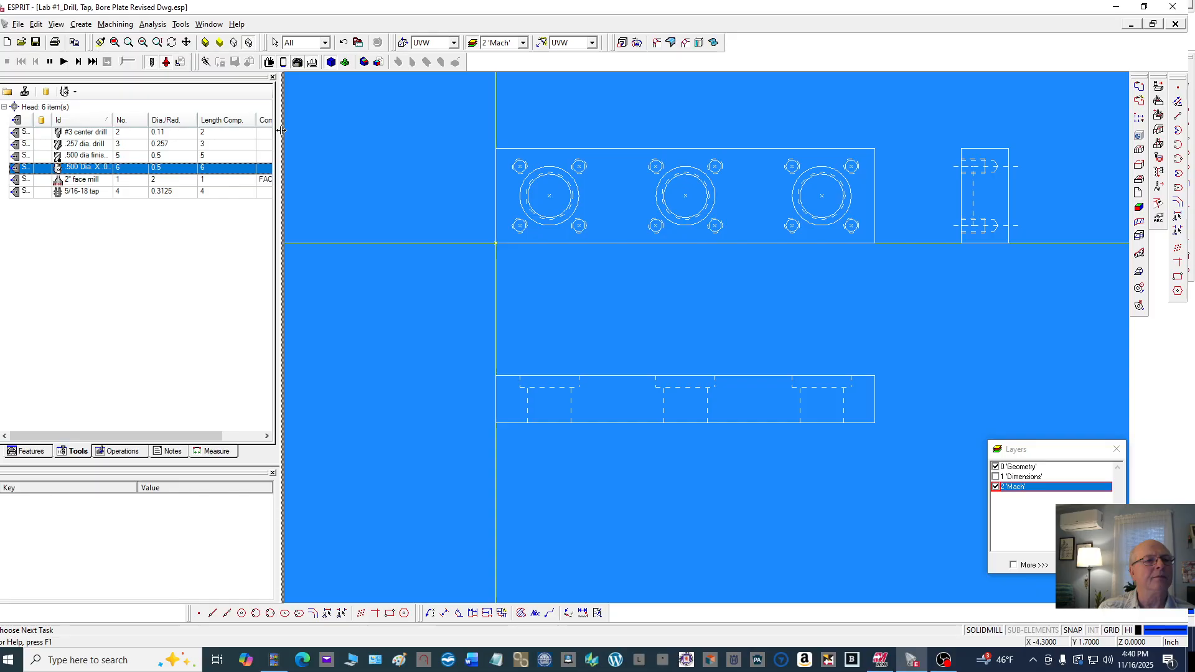
{"action": "left_click_drag", "start_coordinate": [342, 137], "coordinate": [341, 136]}
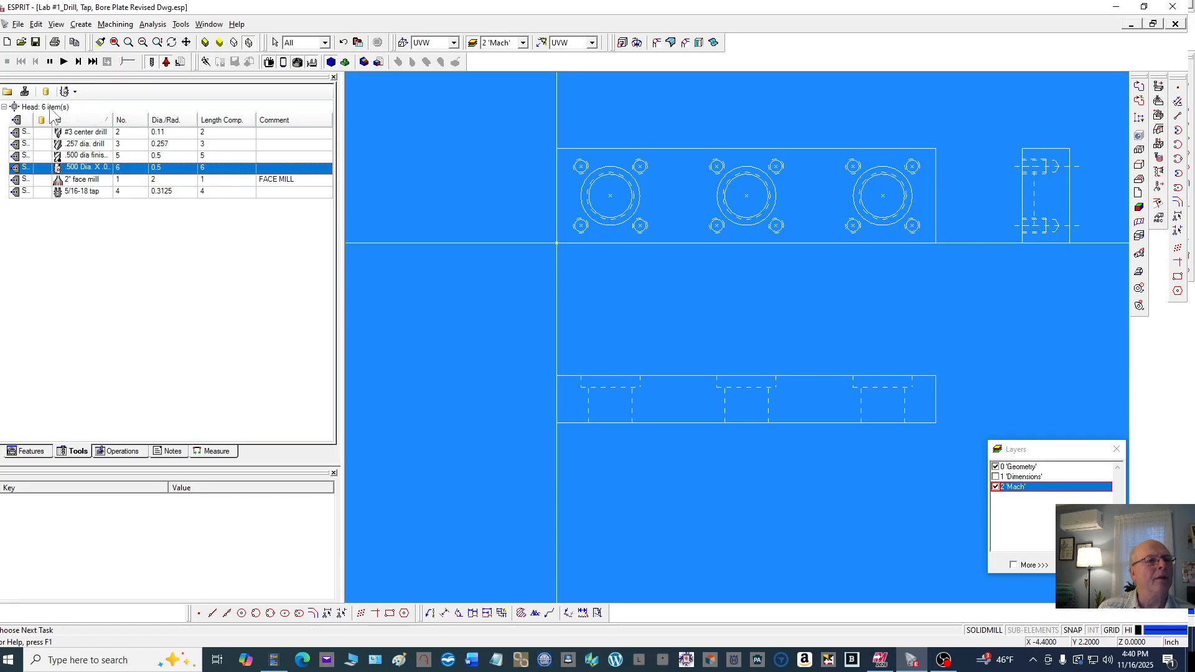
{"action": "right_click", "coordinate": [133, 122]}
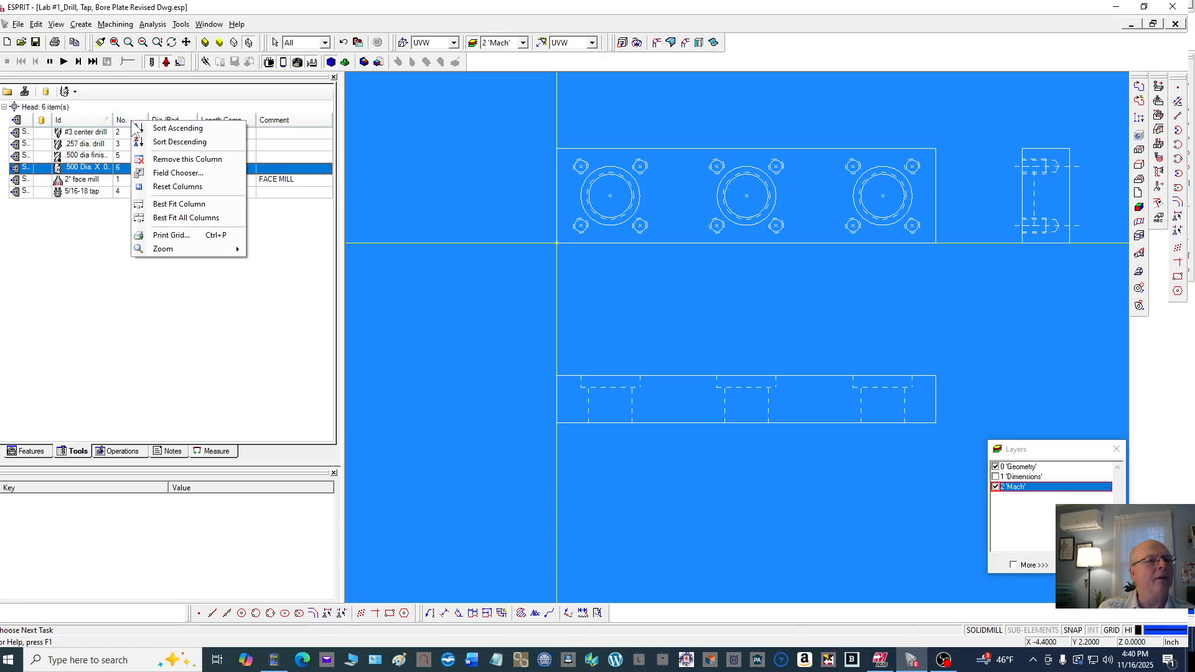
{"action": "left_click", "coordinate": [196, 133]}
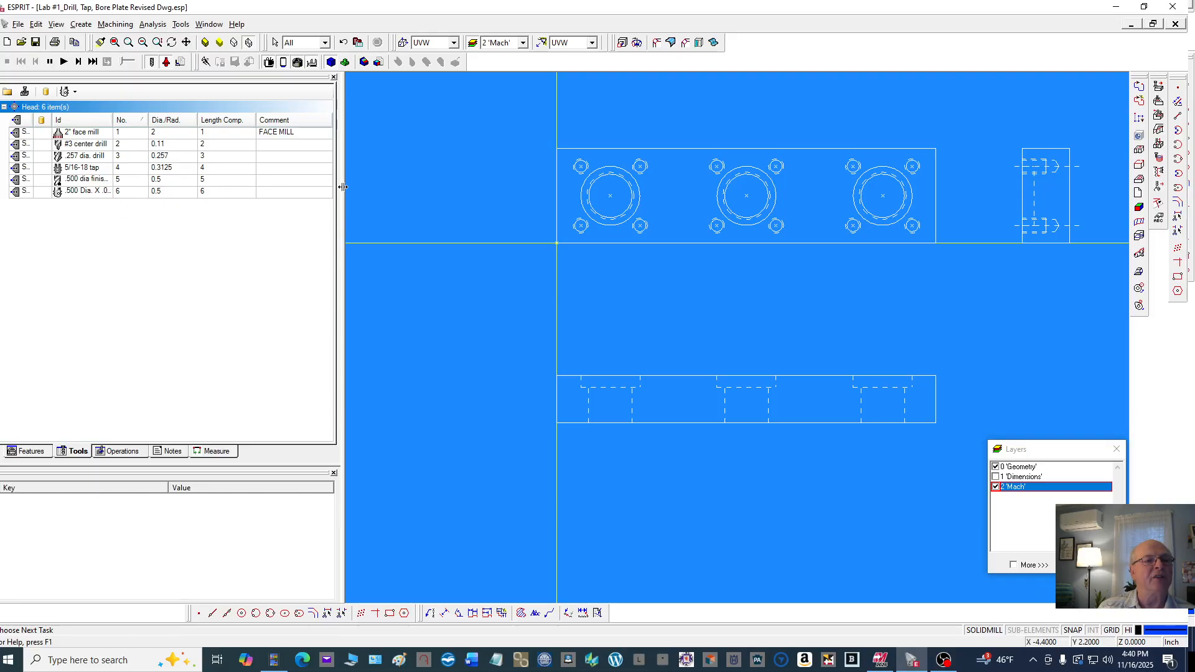
{"action": "left_click_drag", "start_coordinate": [343, 187], "coordinate": [183, 200]}
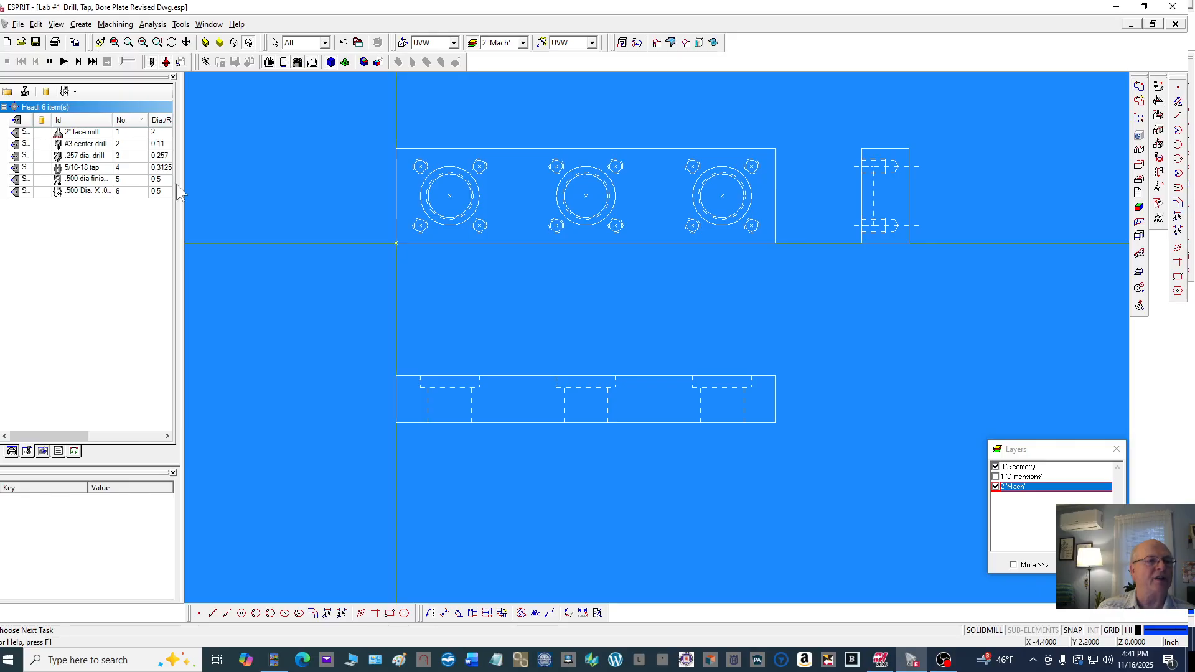
Create an unbounded line offset 0.0312 outside the plate's left edge
{"action": "scroll", "coordinate": [266, 194], "scroll_direction": "down", "scroll_amount": 2}
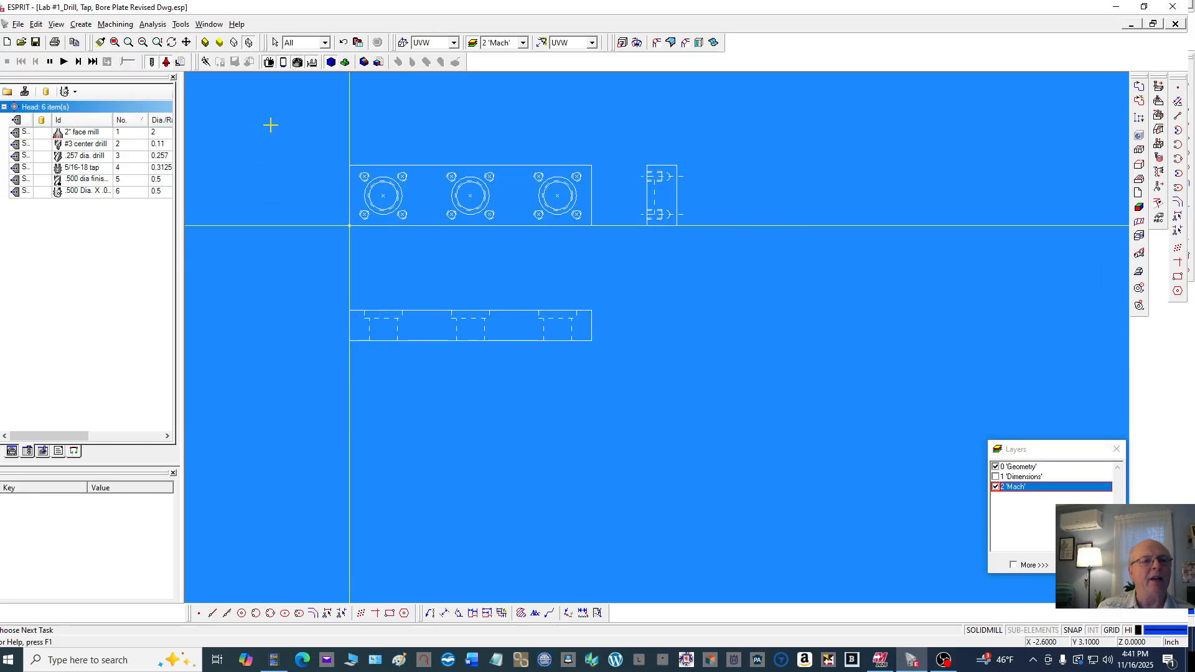
{"action": "scroll", "coordinate": [271, 122], "scroll_direction": "up", "scroll_amount": 2}
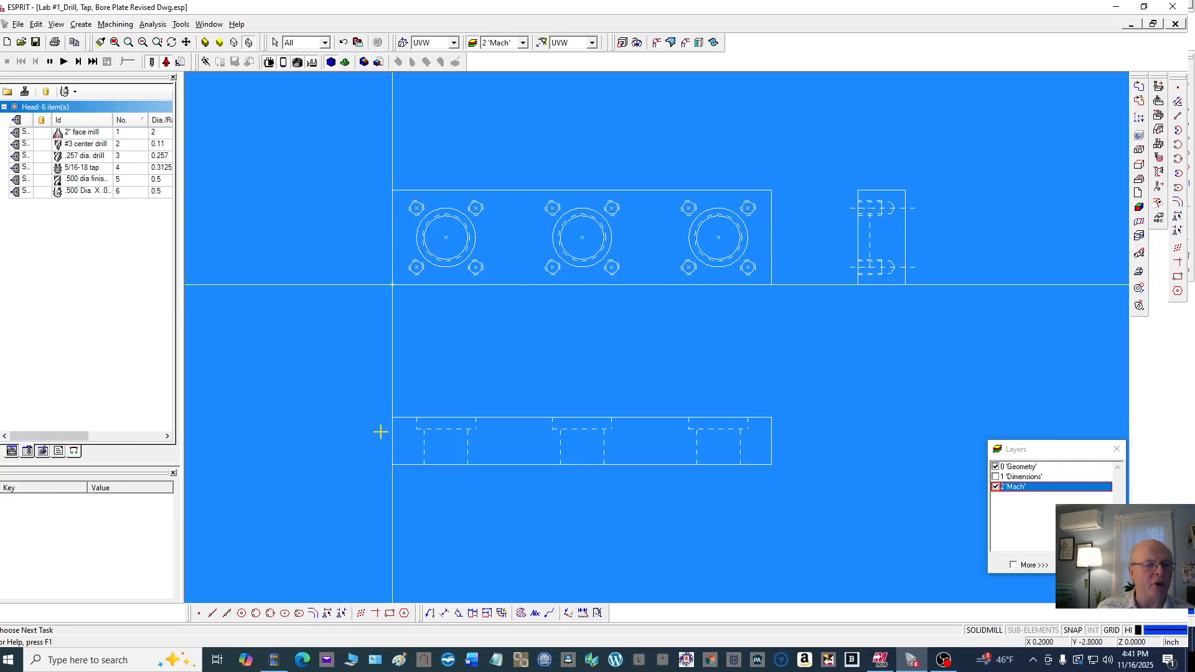
{"action": "left_click", "coordinate": [212, 613]}
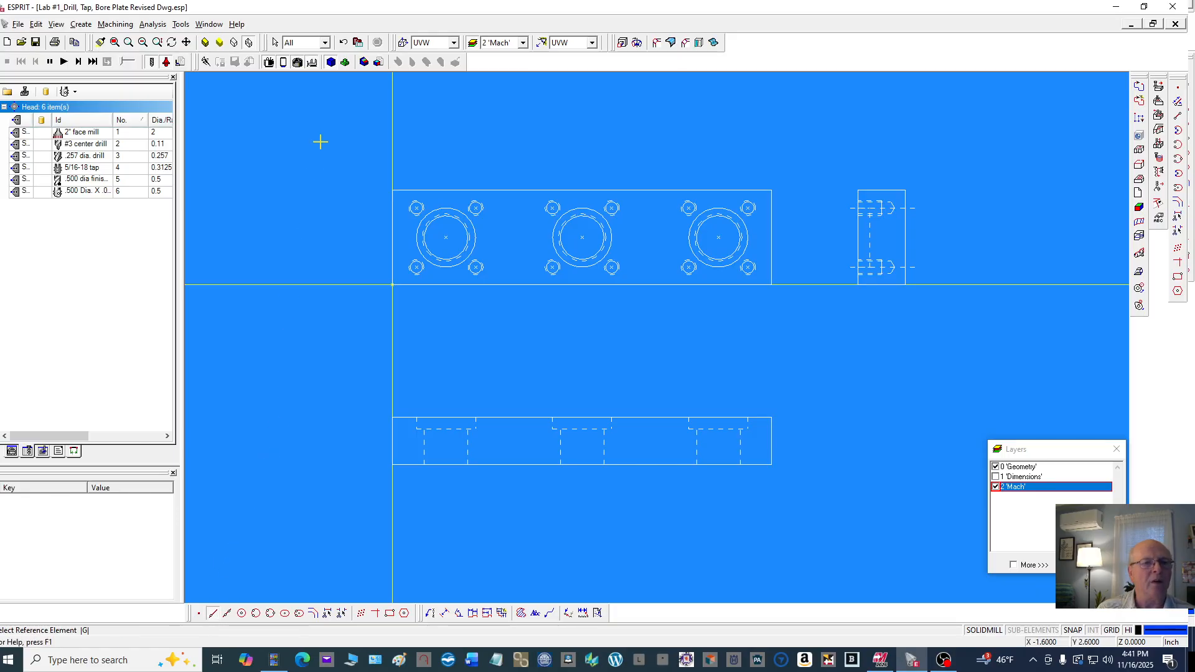
{"action": "left_click", "coordinate": [390, 206]}
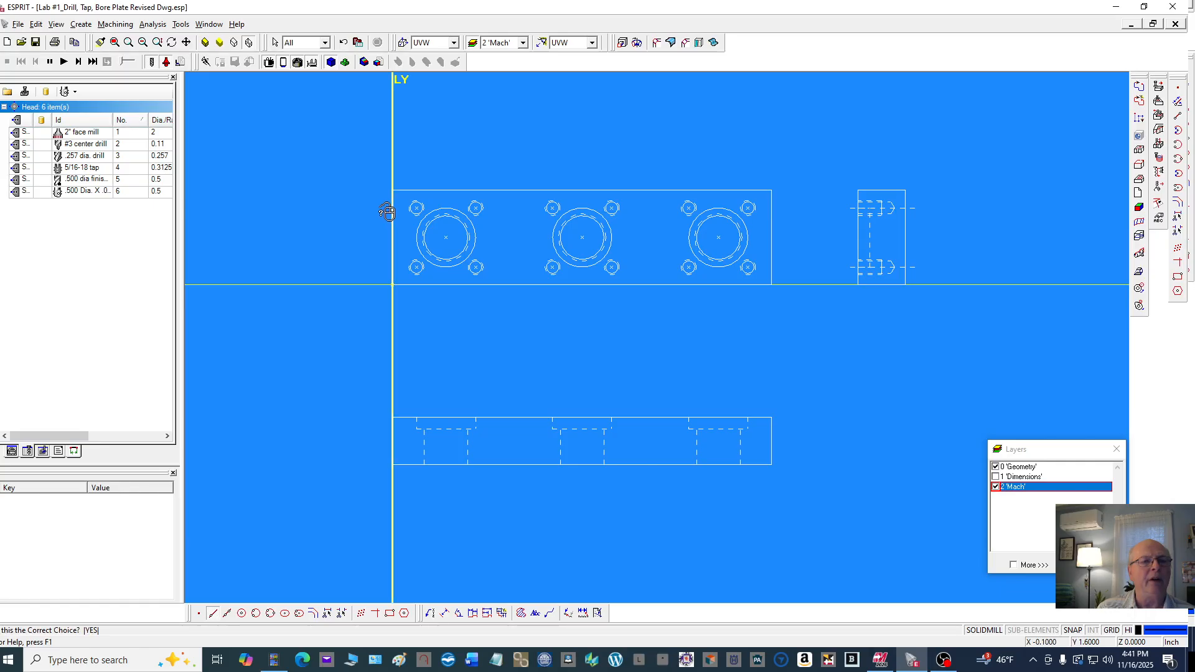
{"action": "left_click", "coordinate": [387, 213]}
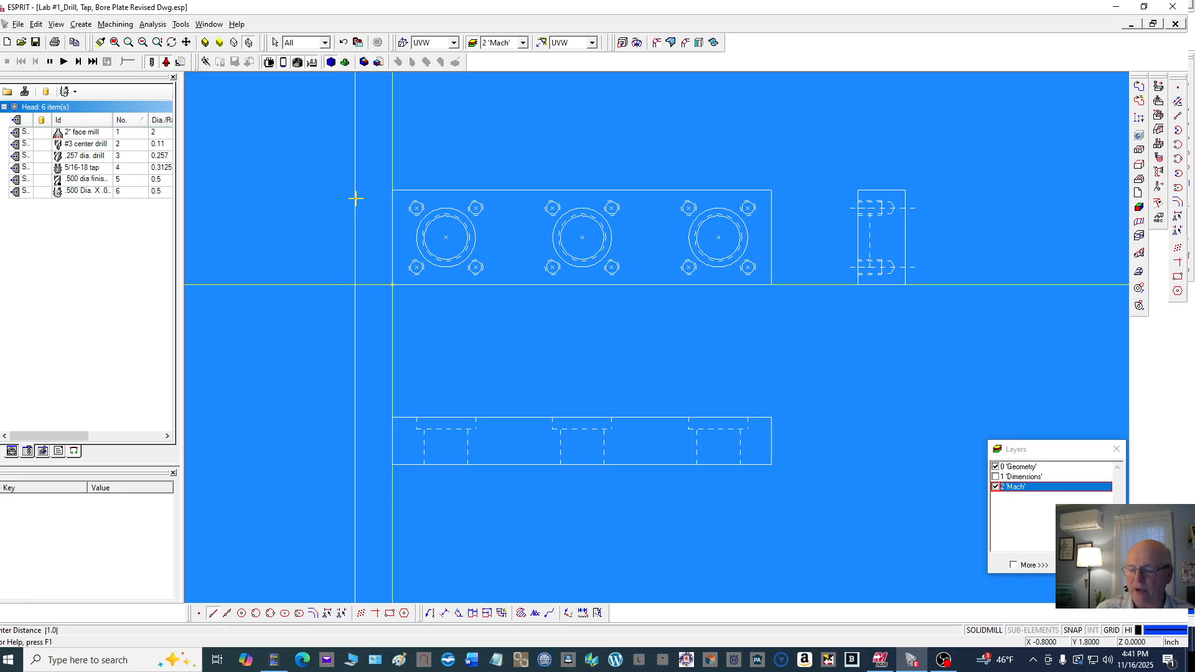
{"action": "type", "text": ".031"}
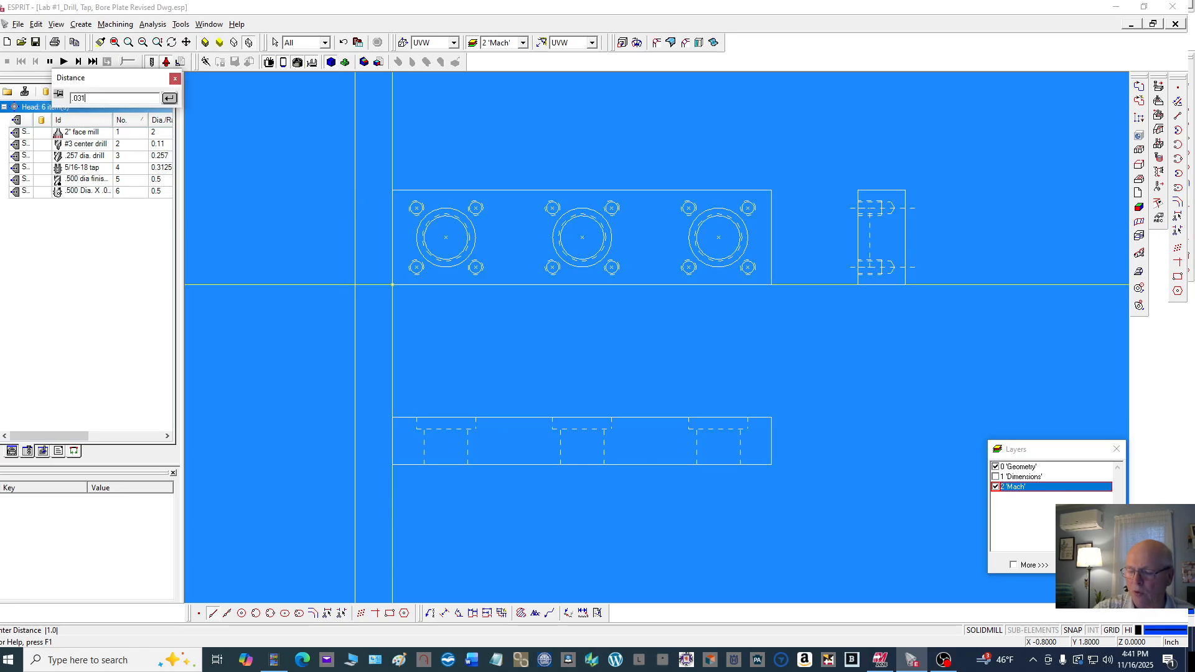
{"action": "key", "text": "Return"}
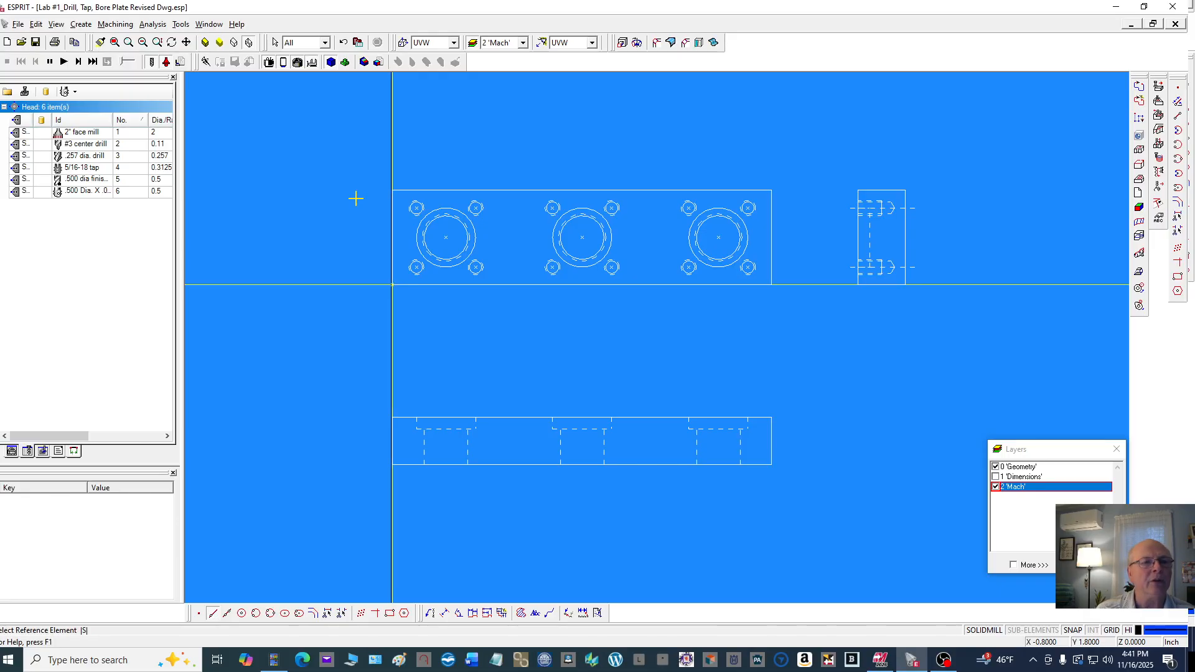
Create an unbounded line offset 0.0312 above the plate's top edge
{"action": "scroll", "coordinate": [380, 187], "scroll_direction": "up", "scroll_amount": 6}
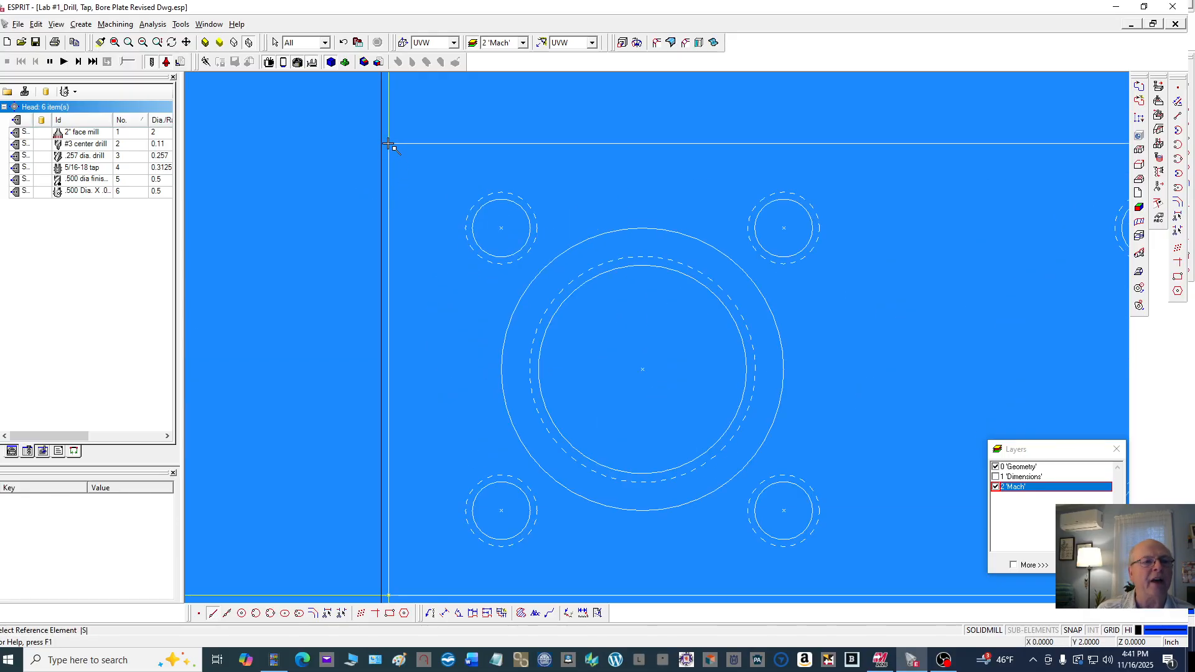
{"action": "scroll", "coordinate": [385, 152], "scroll_direction": "down", "scroll_amount": 4}
{"action": "scroll", "coordinate": [378, 161], "scroll_direction": "down", "scroll_amount": 2}
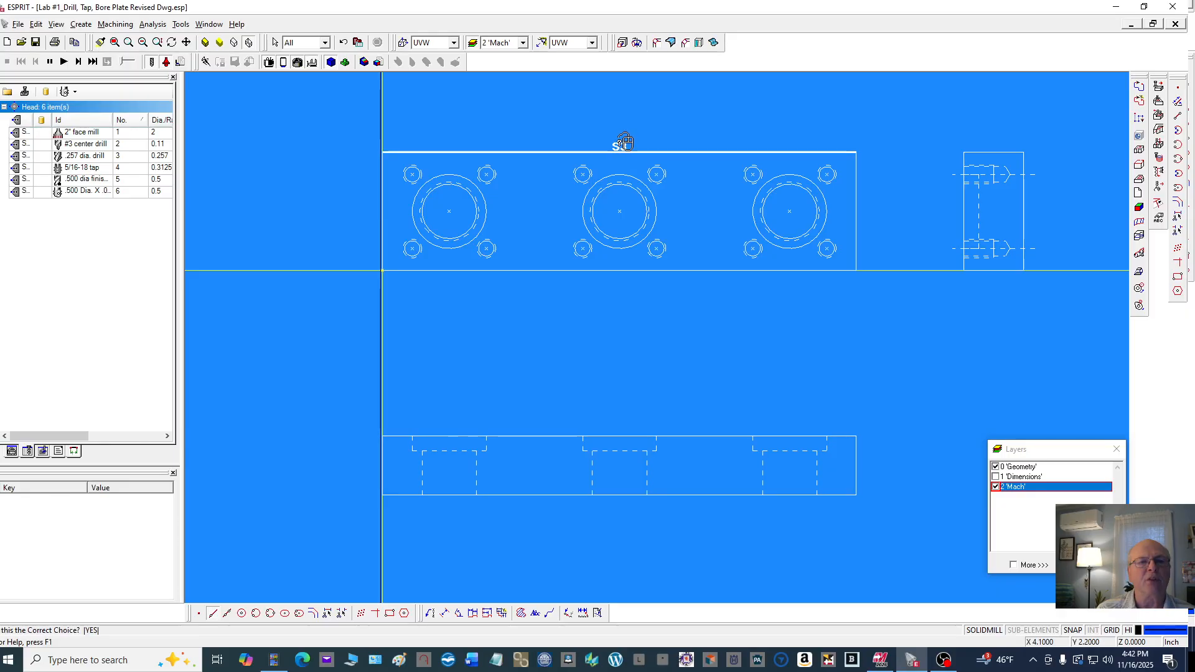
{"action": "left_click", "coordinate": [627, 152]}
{"action": "left_click", "coordinate": [625, 134]}
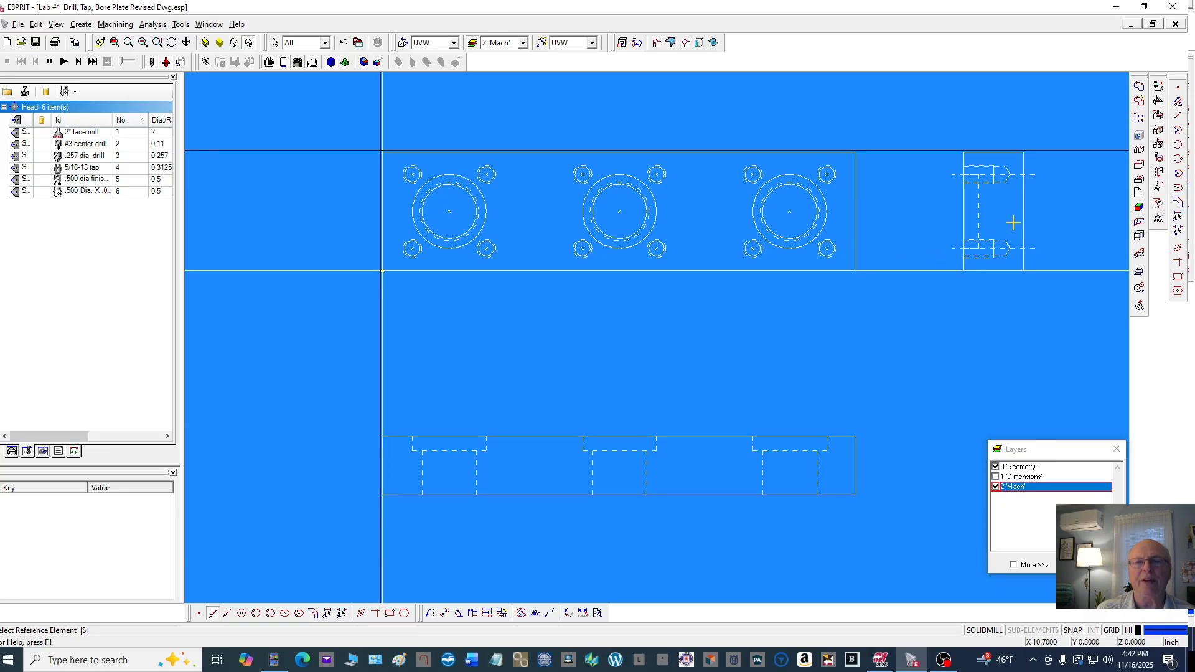
{"action": "left_click", "coordinate": [856, 199]}
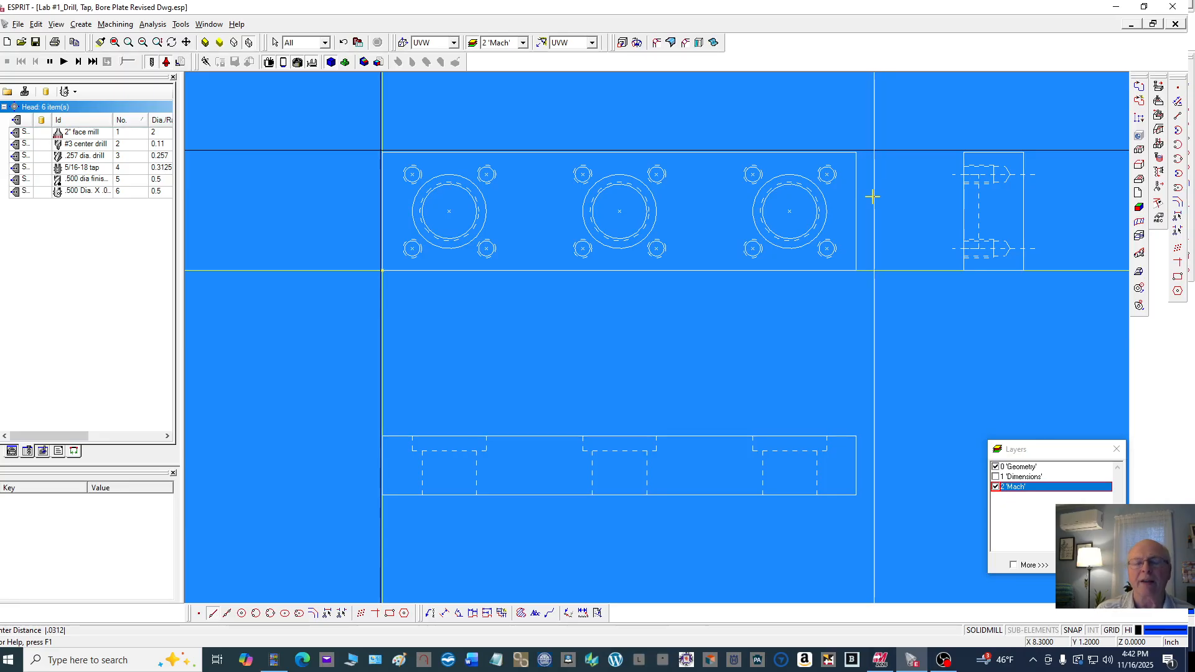
{"action": "key", "text": "Return"}
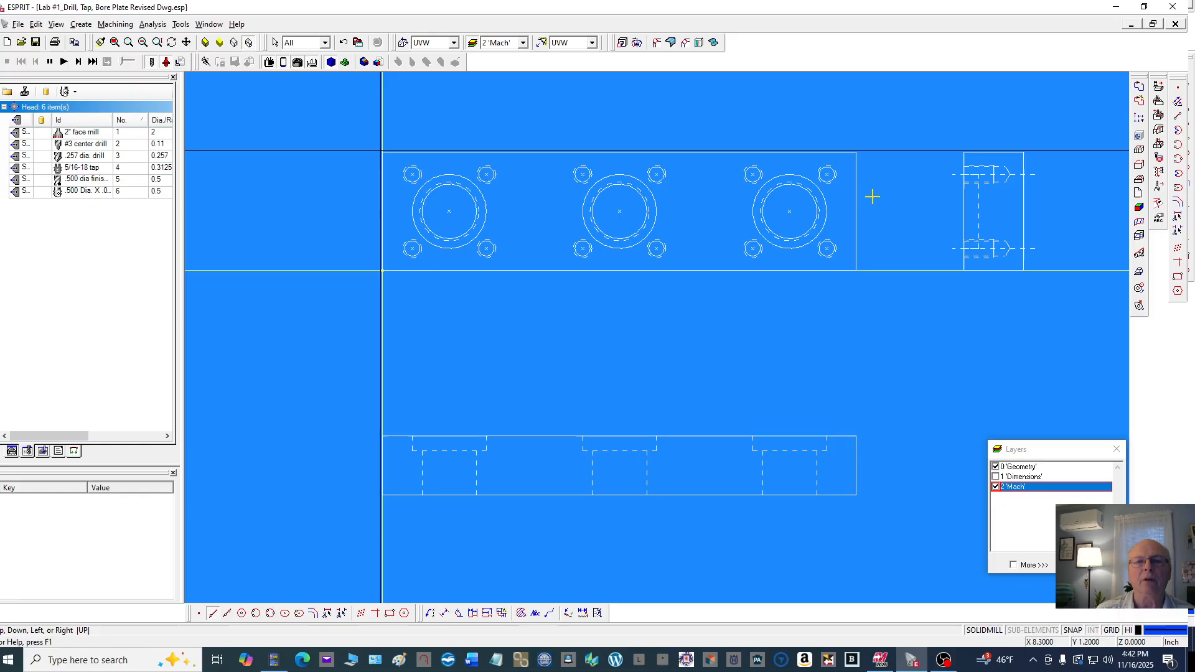
{"action": "right_click", "coordinate": [872, 197]}
{"action": "left_click", "coordinate": [785, 330]}
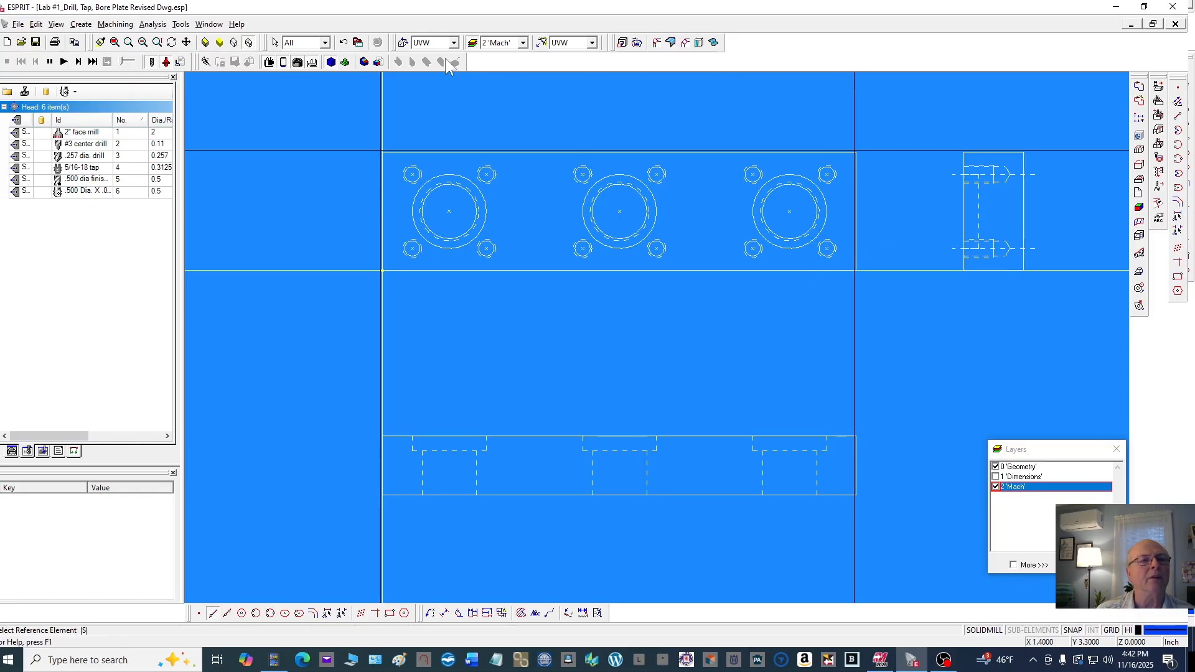
{"action": "left_click", "coordinate": [343, 42]}
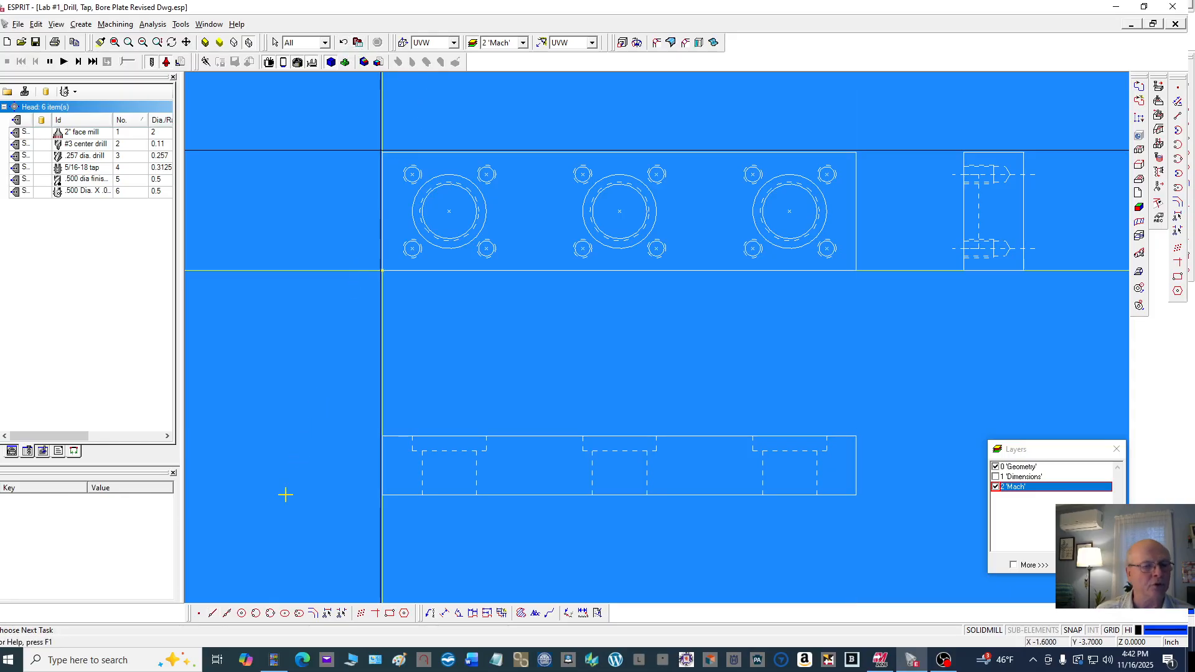
{"action": "left_click", "coordinate": [212, 613]}
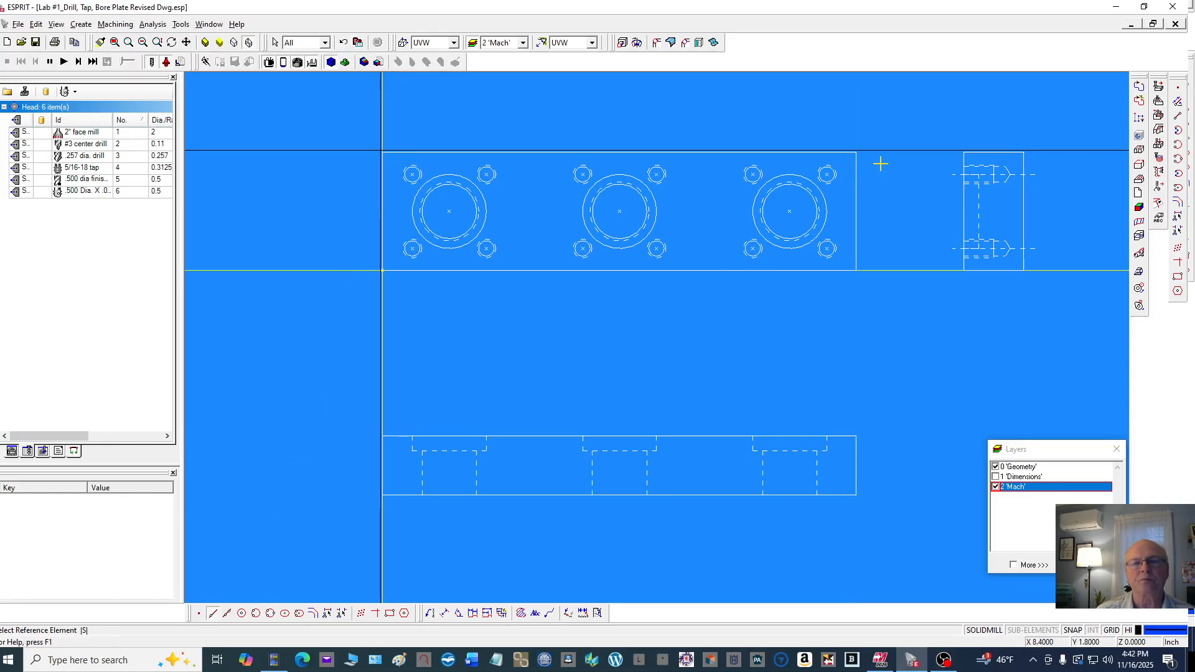
{"action": "left_click", "coordinate": [856, 198]}
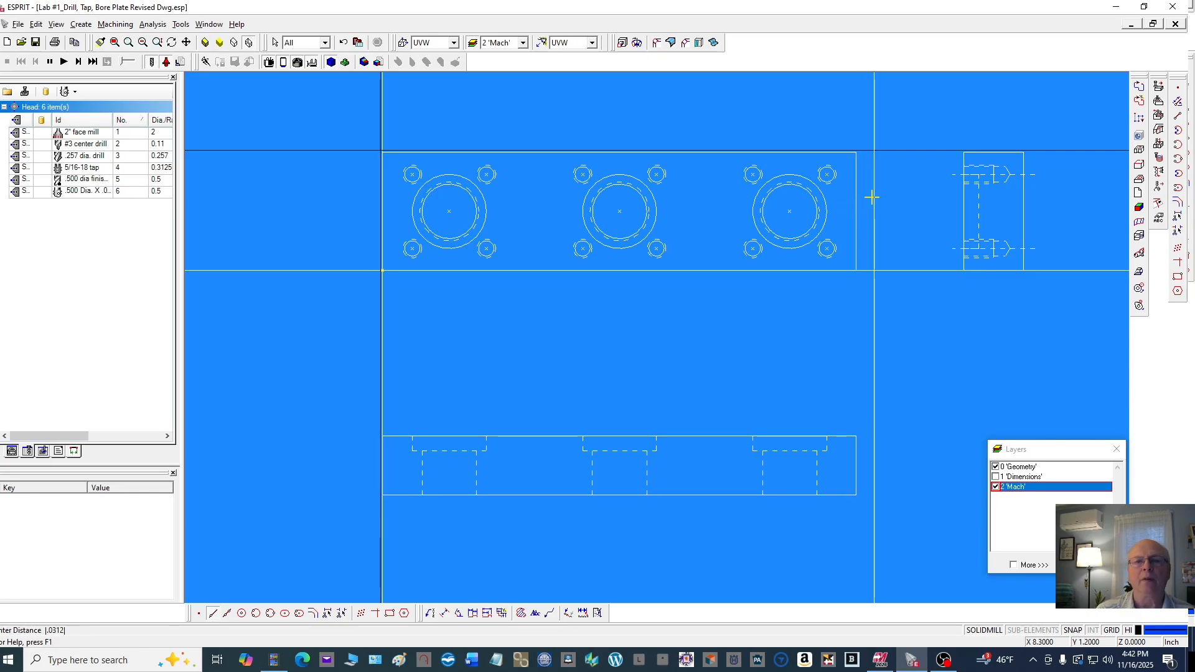
{"action": "right_click", "coordinate": [872, 196]}
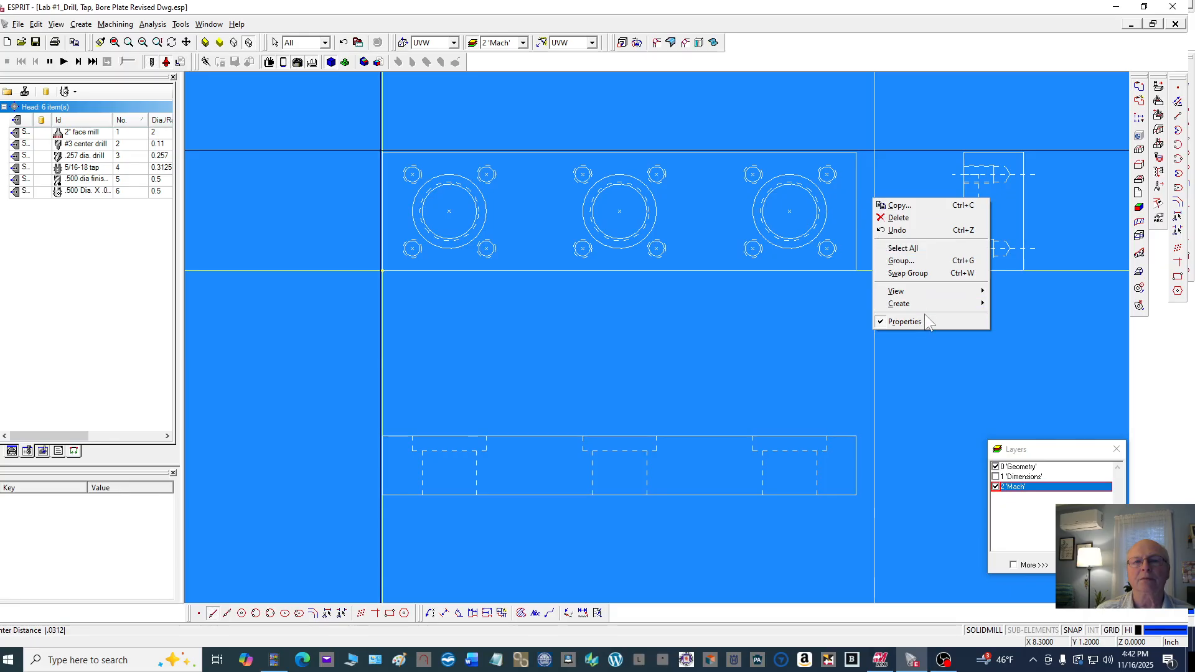
{"action": "left_click", "coordinate": [925, 339]}
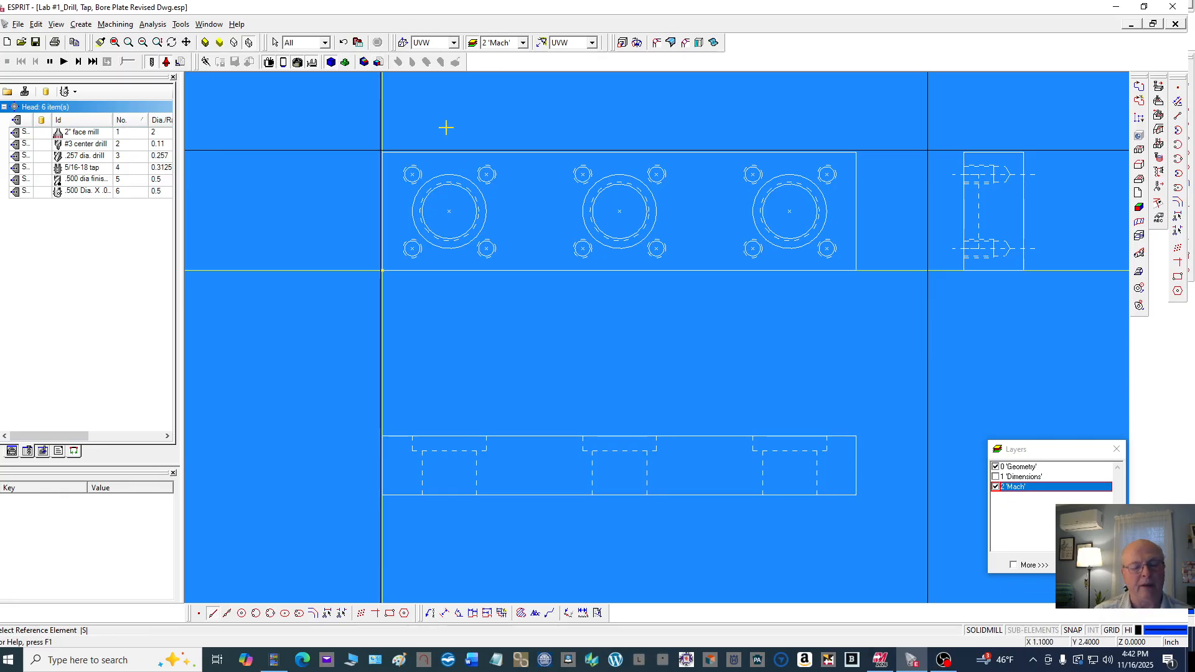
{"action": "key", "text": "Escape"}
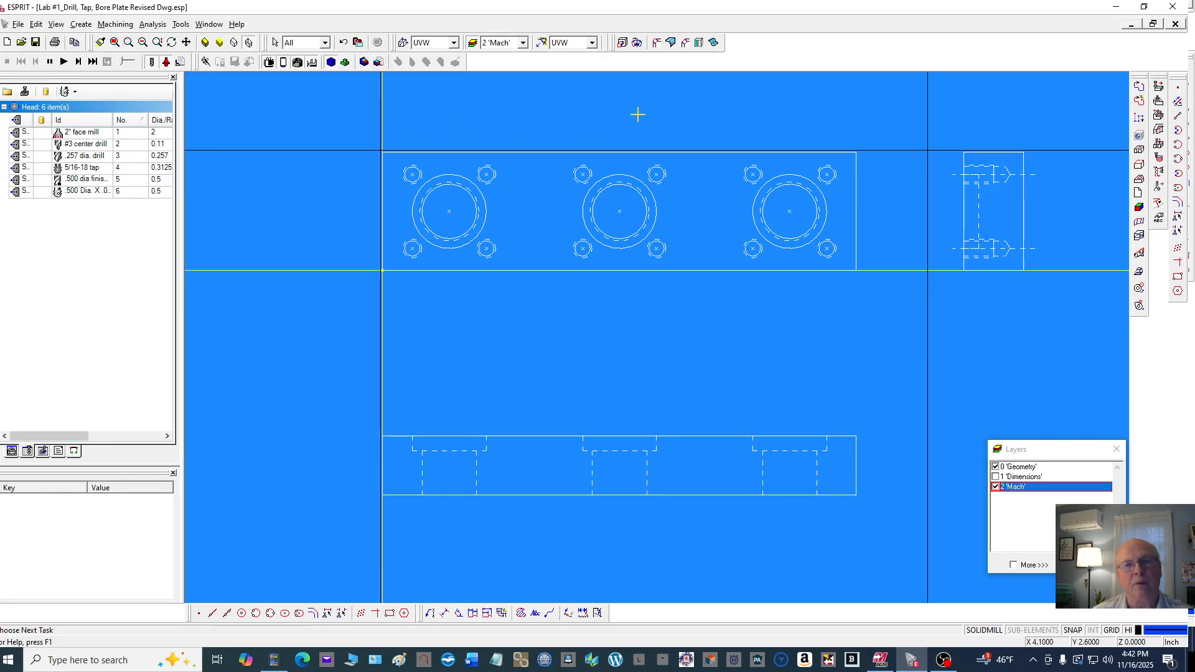
{"action": "left_click", "coordinate": [907, 211]}
{"action": "key", "text": "Delete"}
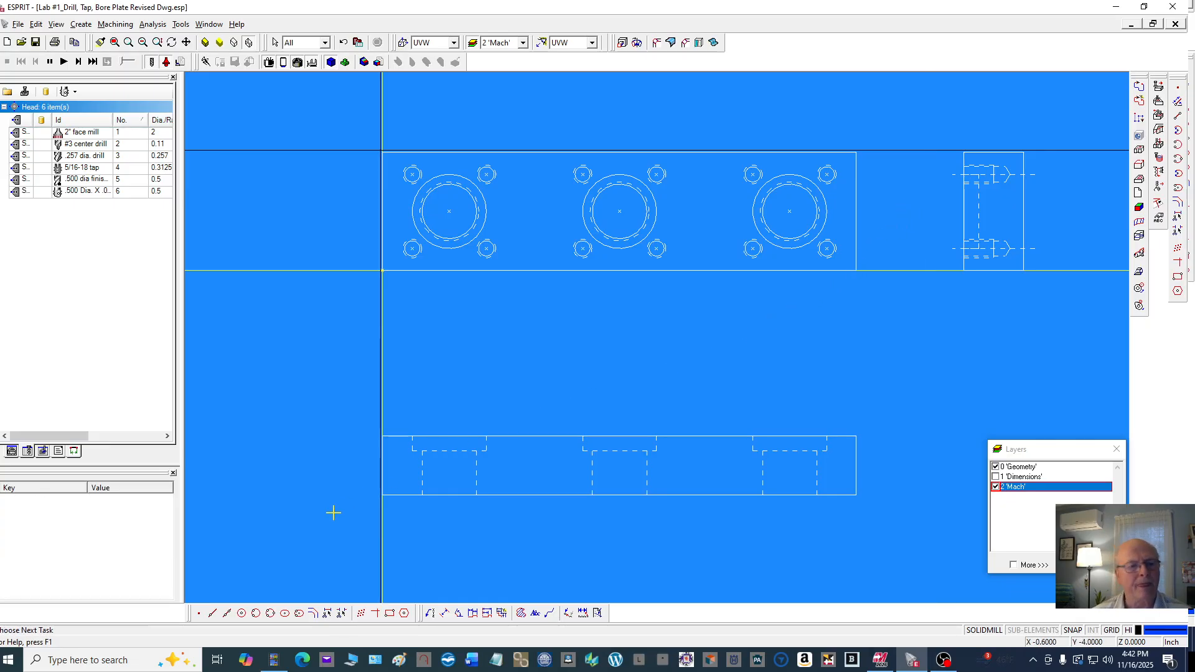
Create an unbounded line offset 0.0312 to the right of the plate's right edge
{"action": "left_click", "coordinate": [212, 612]}
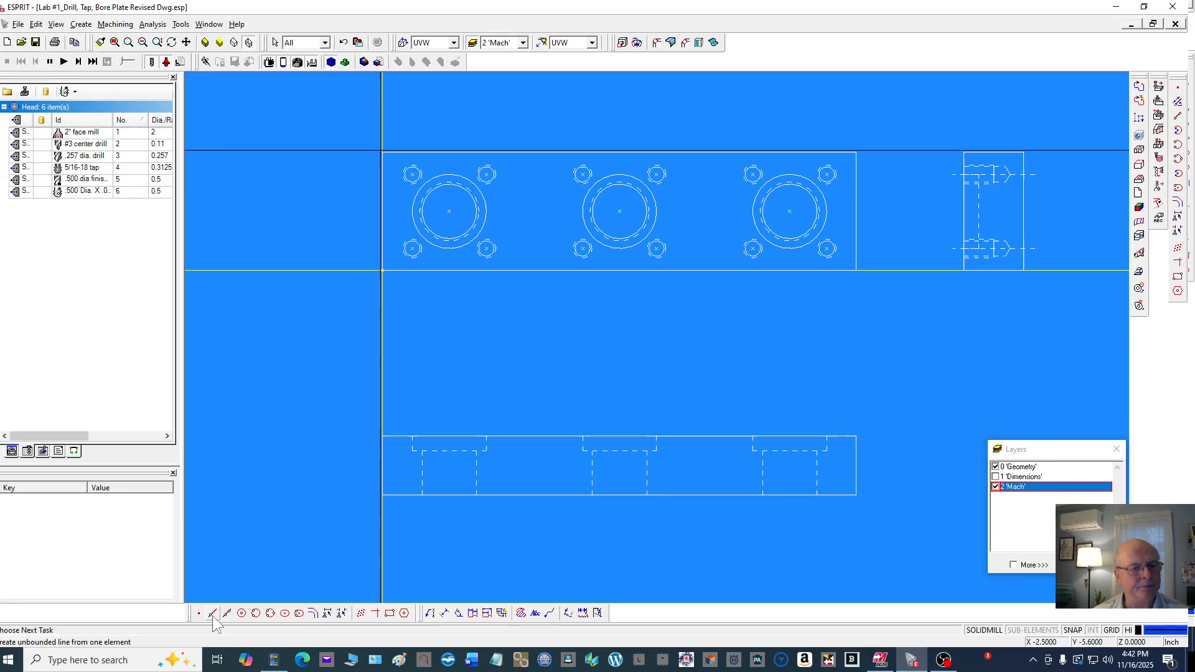
{"action": "left_click", "coordinate": [856, 197]}
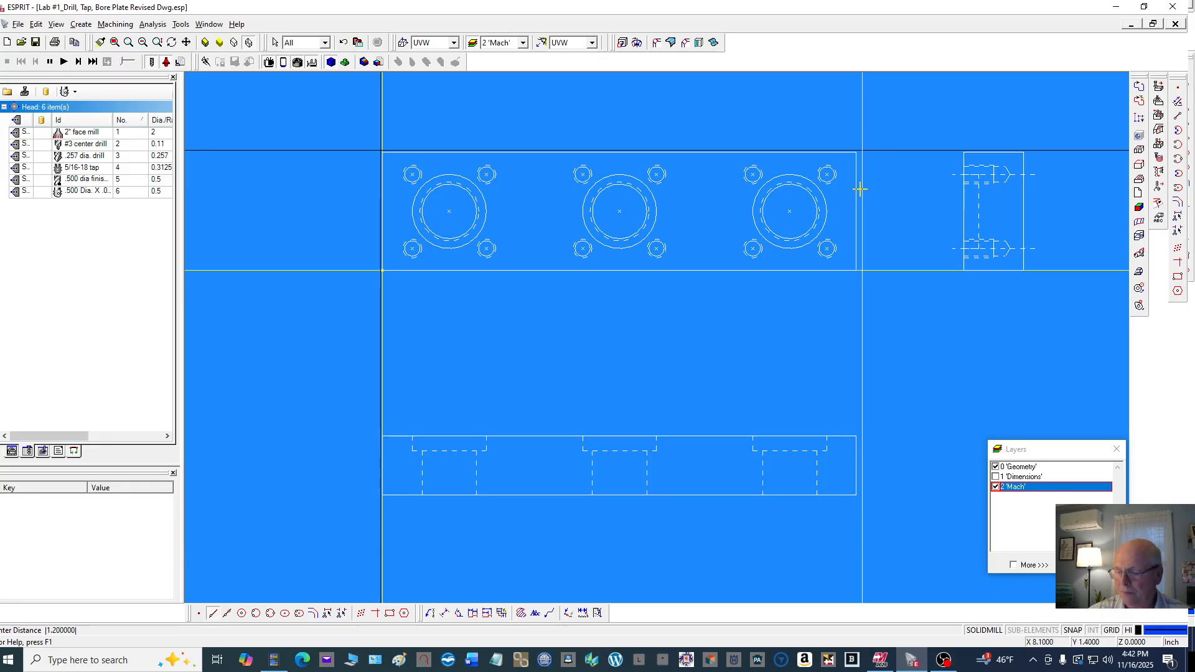
{"action": "type", "text": ".0312"}
{"action": "key", "text": "Return"}
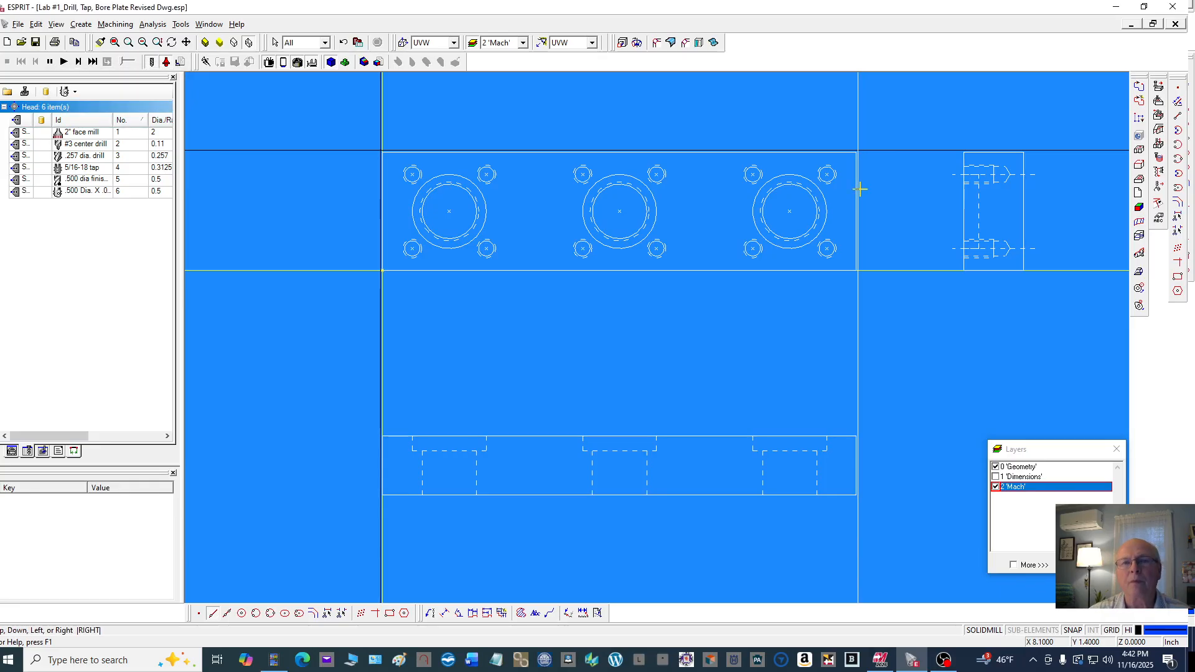
{"action": "right_click", "coordinate": [913, 170]}
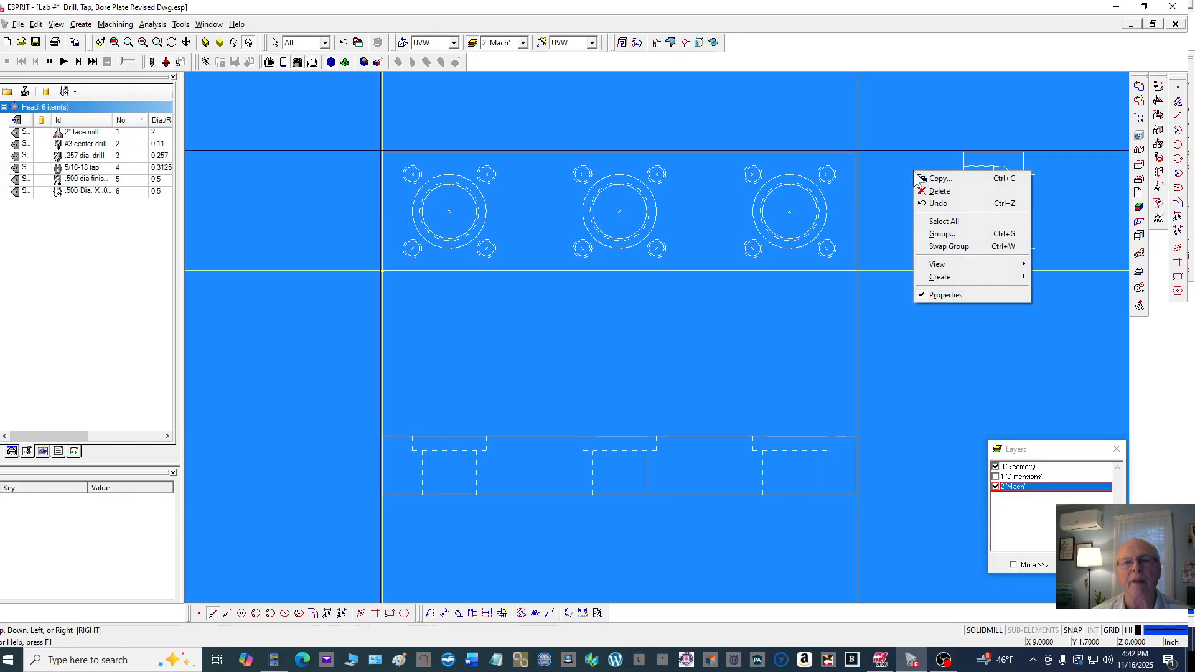
{"action": "left_click", "coordinate": [887, 170]}
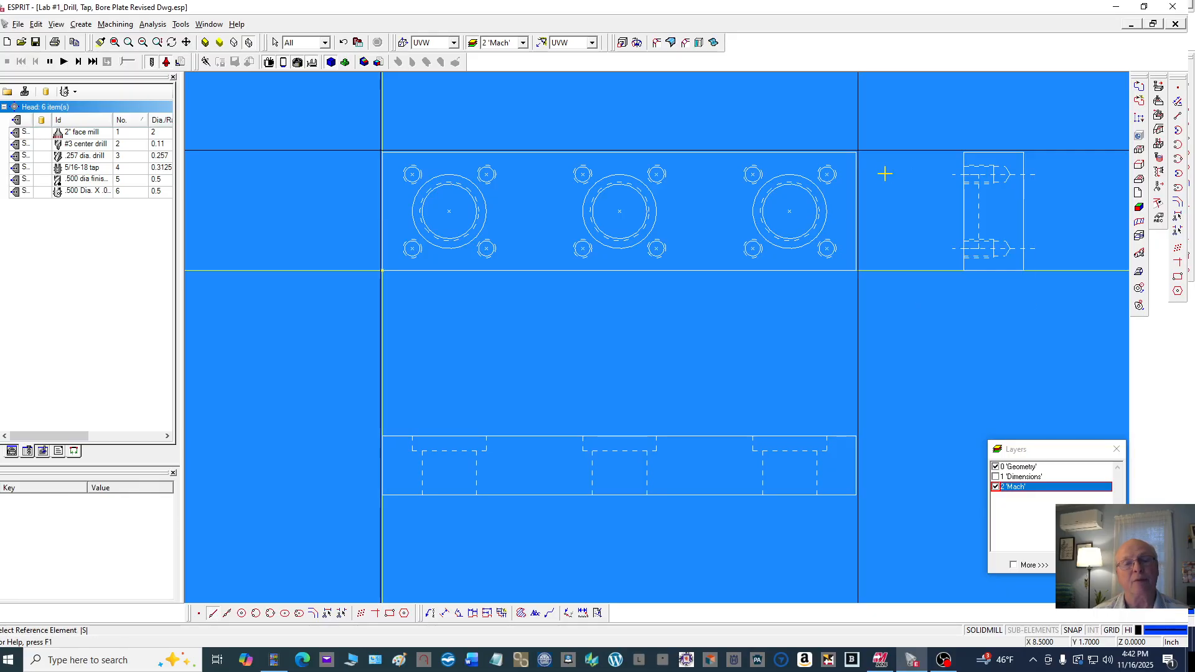
Create an unbounded line offset 0.0312 below the plate's bottom edge
{"action": "scroll", "coordinate": [875, 165], "scroll_direction": "up", "scroll_amount": 2}
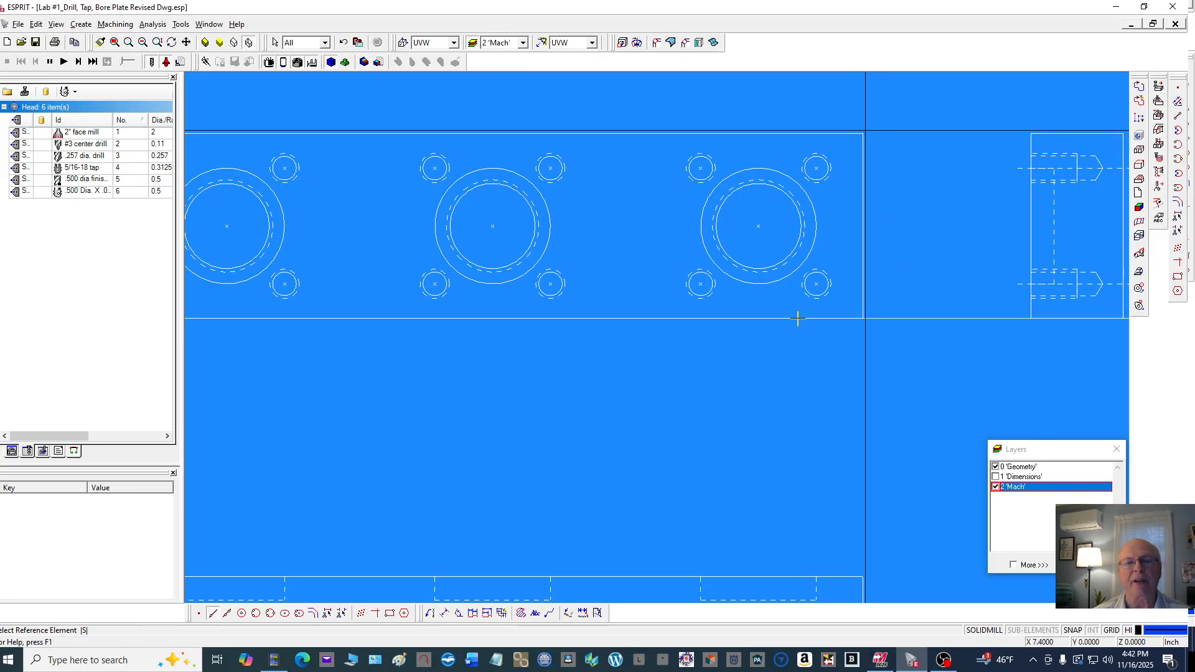
{"action": "scroll", "coordinate": [793, 299], "scroll_direction": "down", "scroll_amount": 2}
{"action": "left_click", "coordinate": [713, 298]}
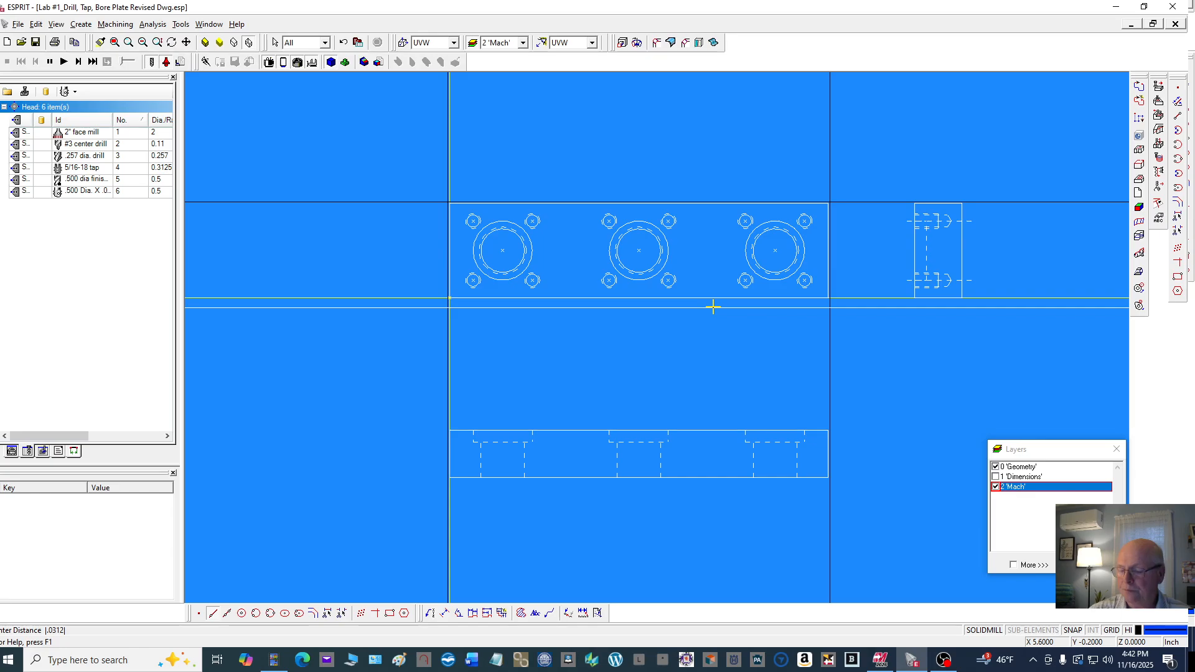
{"action": "type", "text": ".0312"}
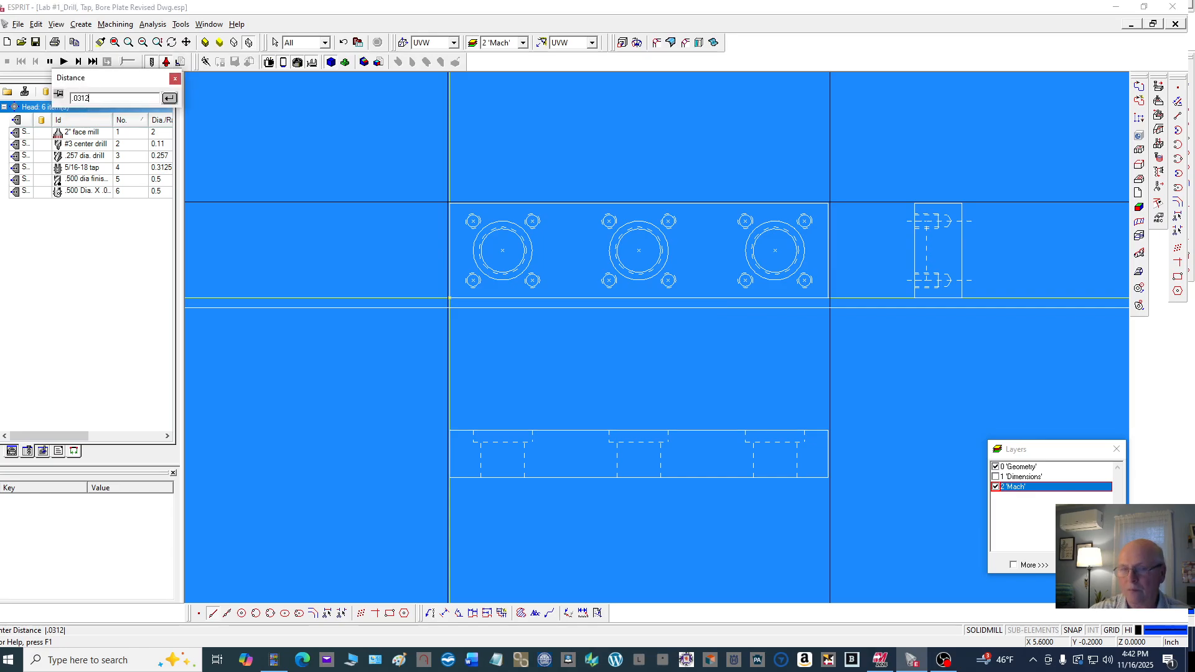
{"action": "key", "text": "Return"}
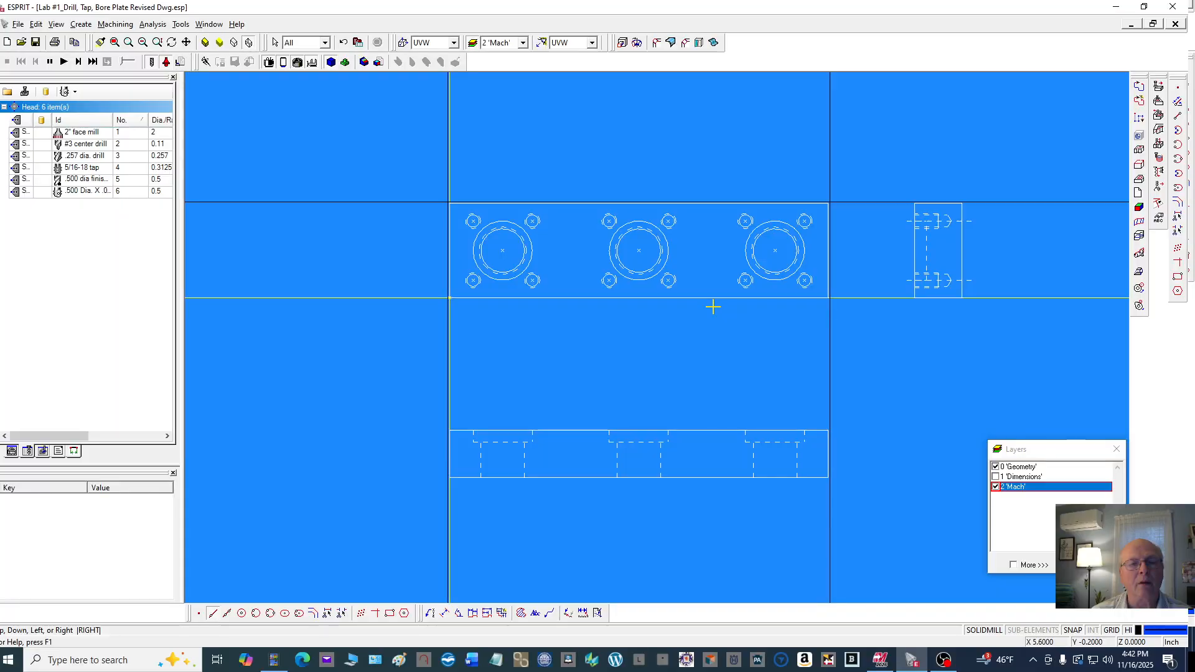
Zoom in around the plate to inspect the new offset boundary lines at its edges and corners
{"action": "scroll", "coordinate": [743, 319], "scroll_direction": "up", "scroll_amount": 2}
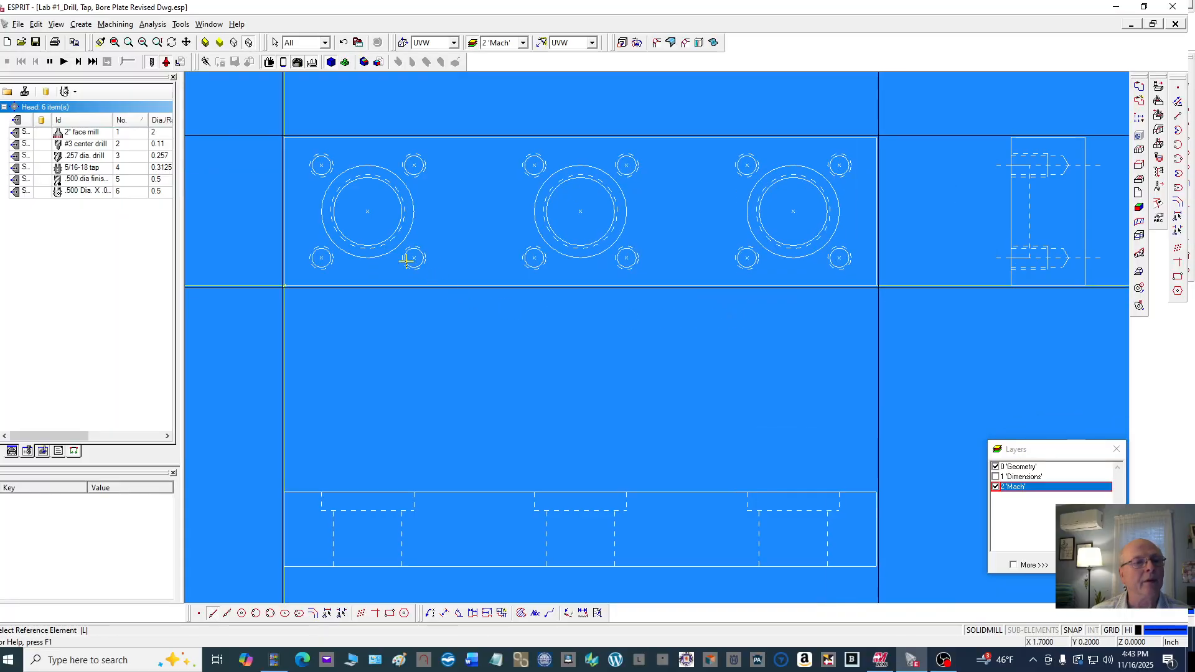
{"action": "scroll", "coordinate": [896, 151], "scroll_direction": "up", "scroll_amount": 3}
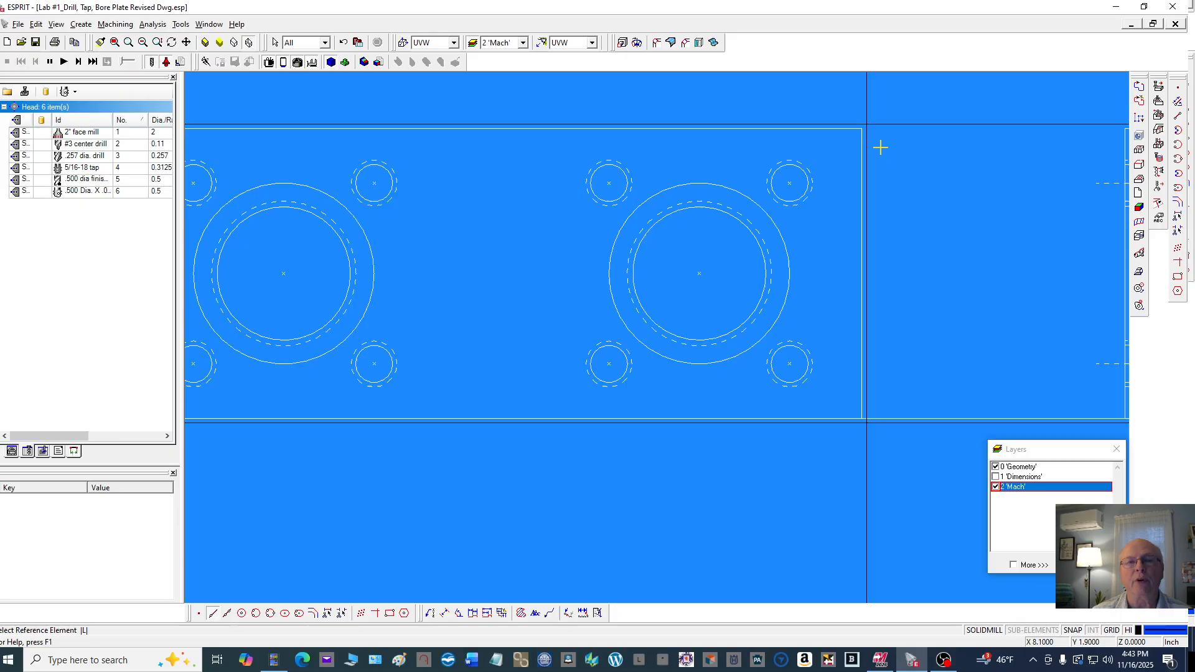
{"action": "scroll", "coordinate": [893, 160], "scroll_direction": "down", "scroll_amount": 5}
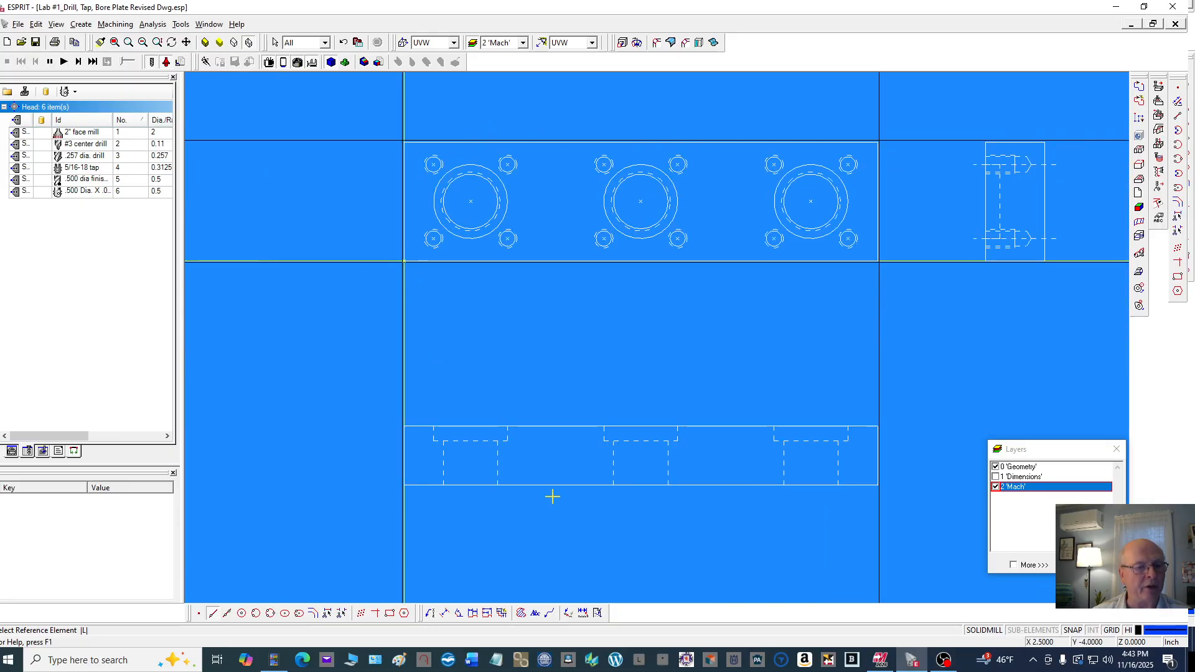
{"action": "left_click", "coordinate": [327, 612]}
{"action": "scroll", "coordinate": [693, 120], "scroll_direction": "up", "scroll_amount": 3}
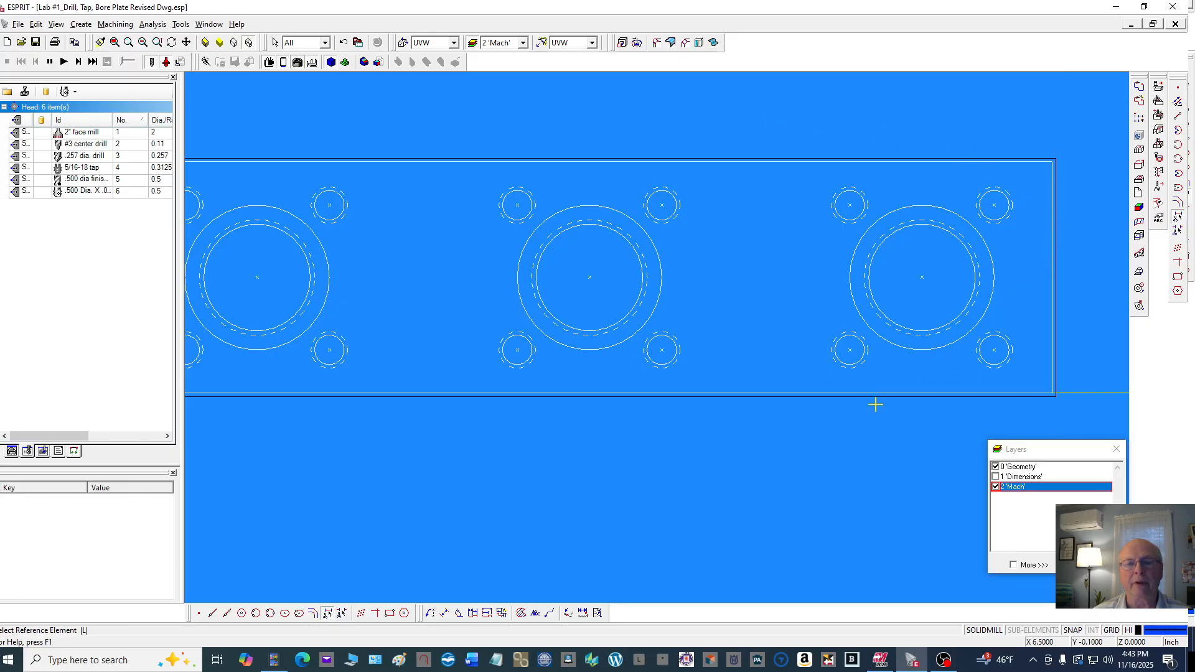
{"action": "scroll", "coordinate": [875, 401], "scroll_direction": "down", "scroll_amount": 4}
{"action": "scroll", "coordinate": [580, 311], "scroll_direction": "up", "scroll_amount": 5}
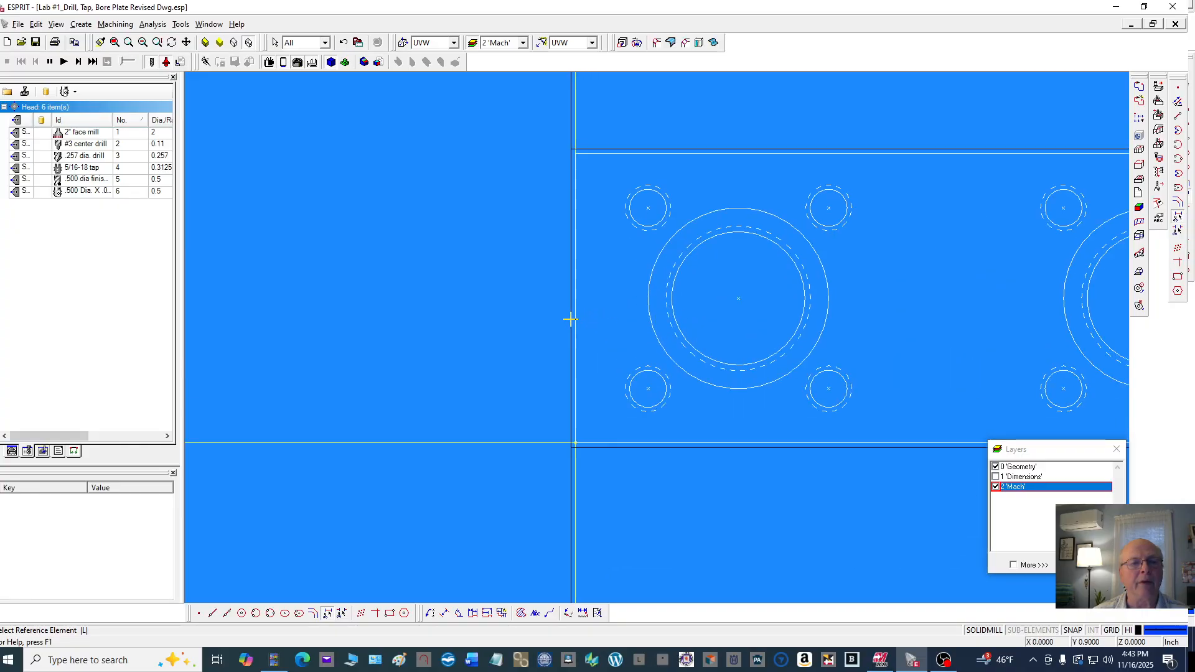
{"action": "scroll", "coordinate": [460, 270], "scroll_direction": "down", "scroll_amount": 3}
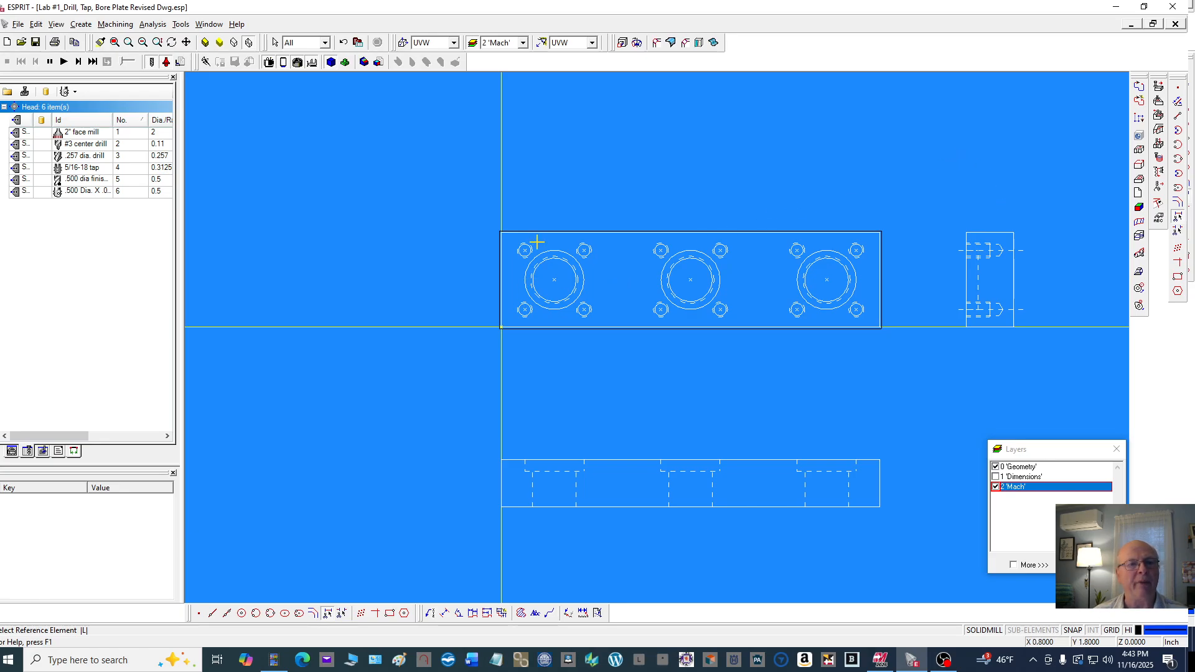
Try to auto-chain the stock boundary lines starting at their lower-left corner
{"action": "scroll", "coordinate": [522, 234], "scroll_direction": "up", "scroll_amount": 2}
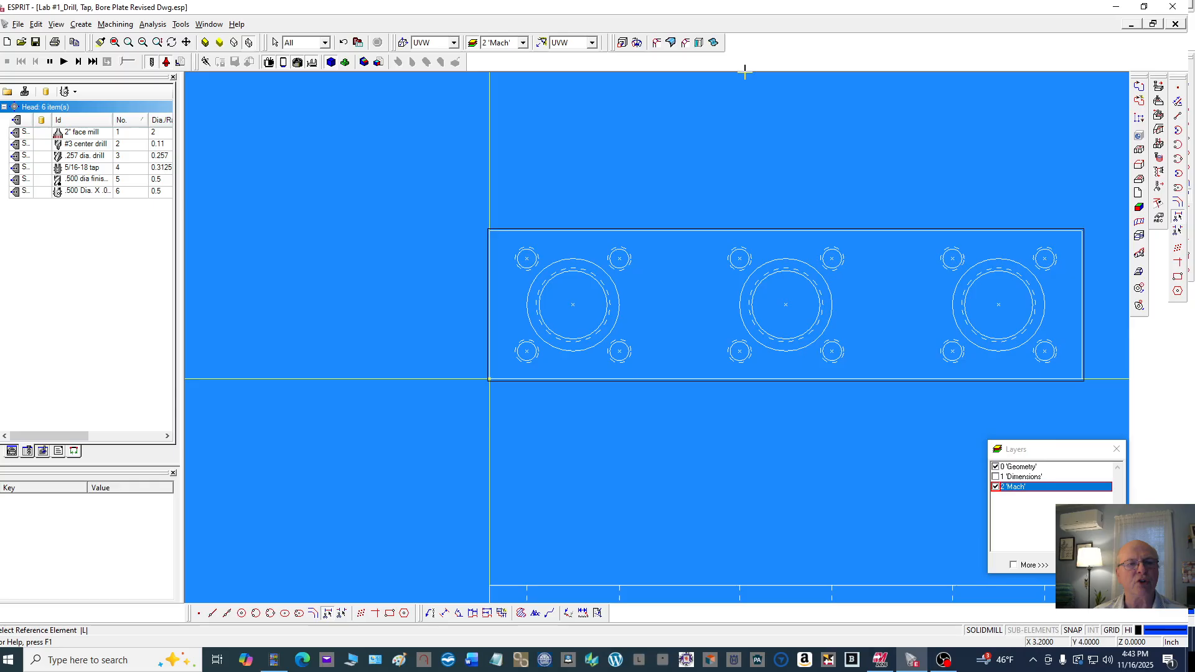
{"action": "left_click", "coordinate": [1139, 101]}
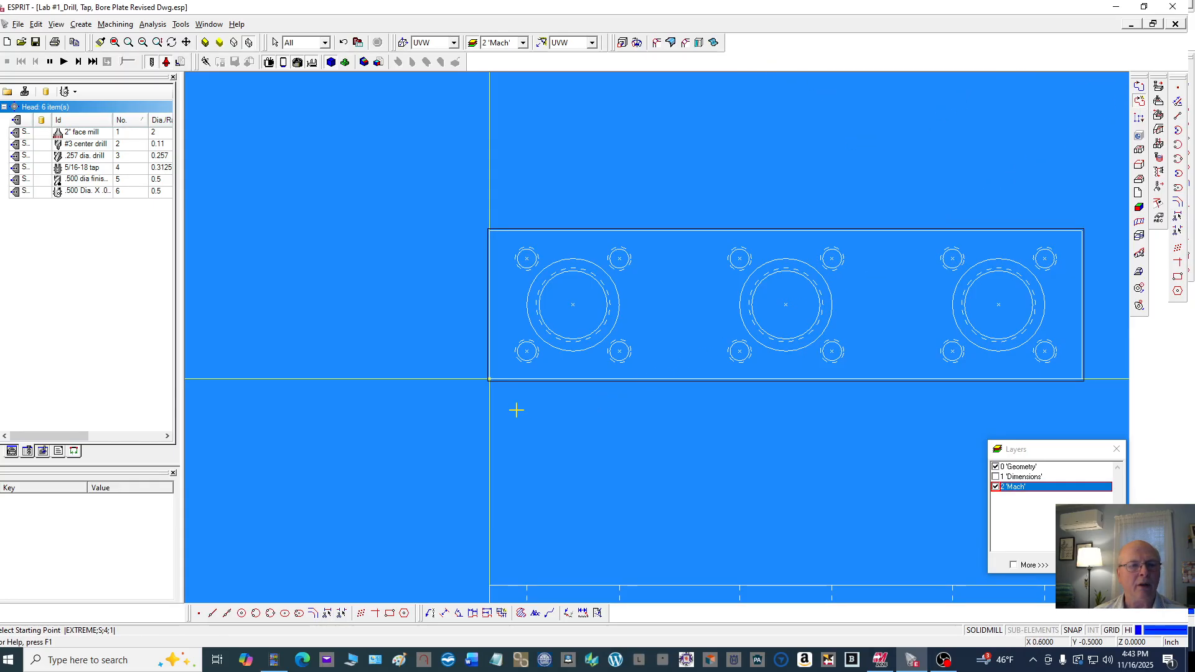
{"action": "scroll", "coordinate": [484, 392], "scroll_direction": "up", "scroll_amount": 5}
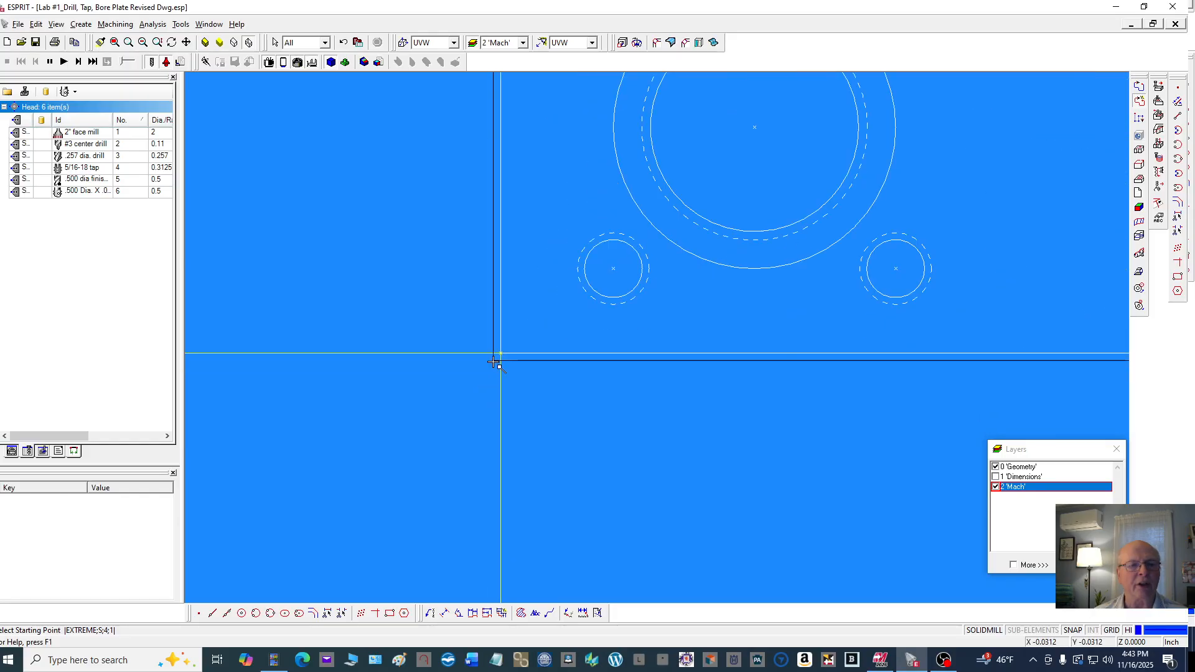
{"action": "left_click", "coordinate": [493, 361]}
{"action": "scroll", "coordinate": [507, 341], "scroll_direction": "down", "scroll_amount": 3}
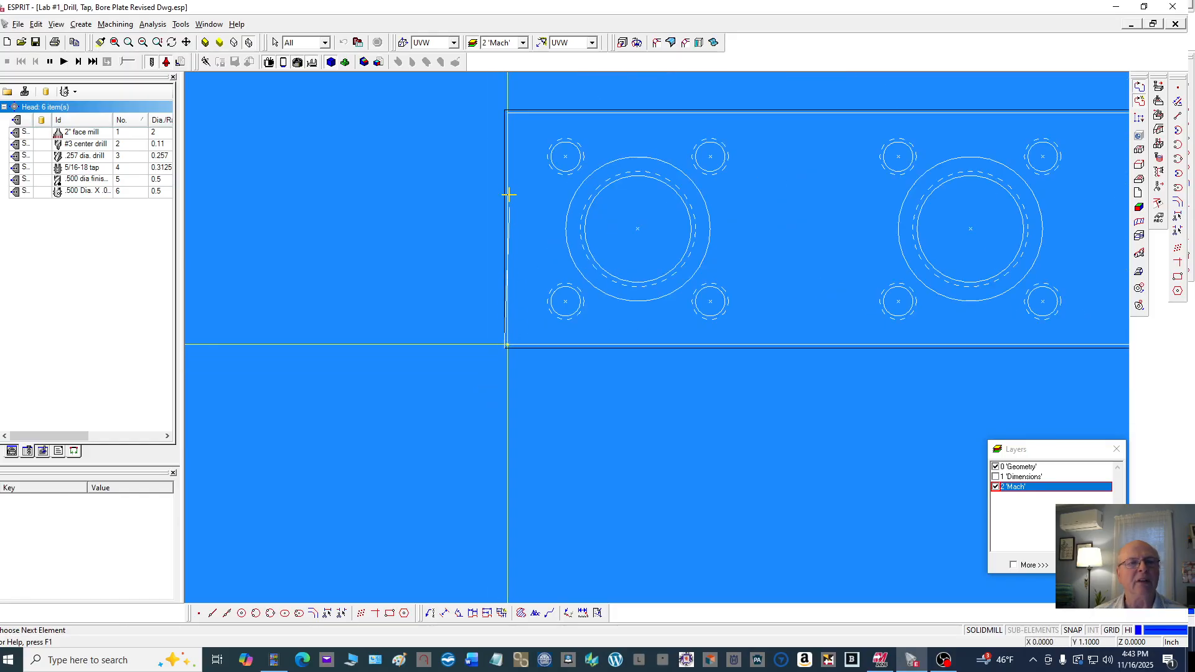
{"action": "left_click", "coordinate": [506, 110]}
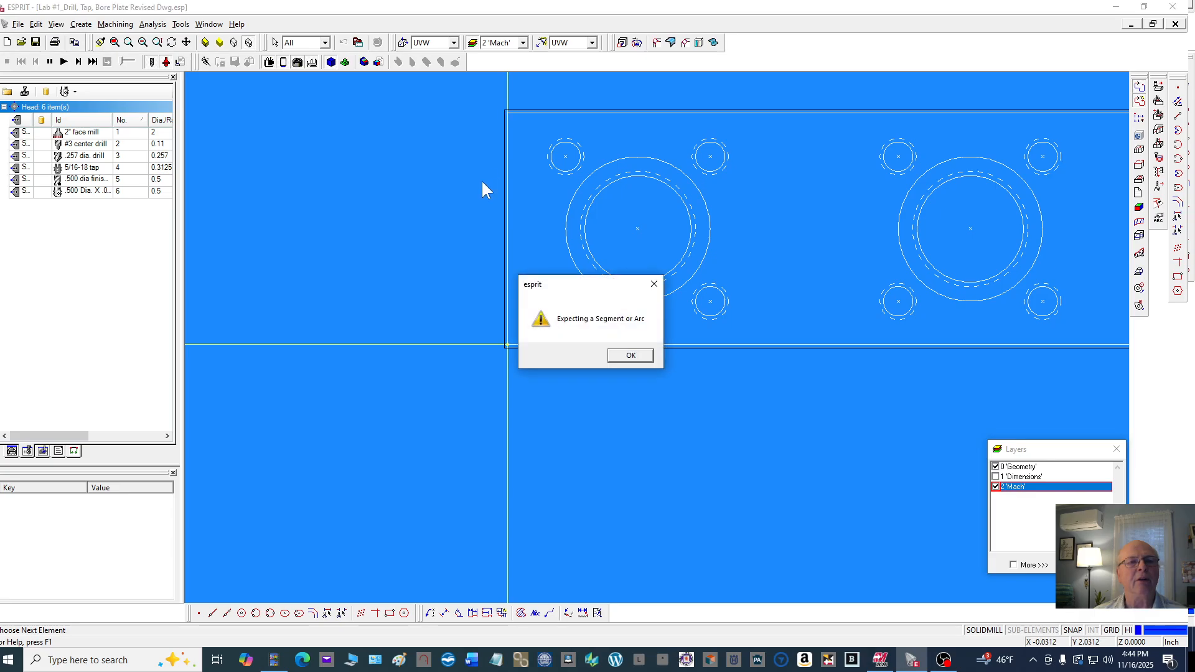
{"action": "left_click", "coordinate": [624, 354]}
{"action": "scroll", "coordinate": [509, 116], "scroll_direction": "up", "scroll_amount": 3}
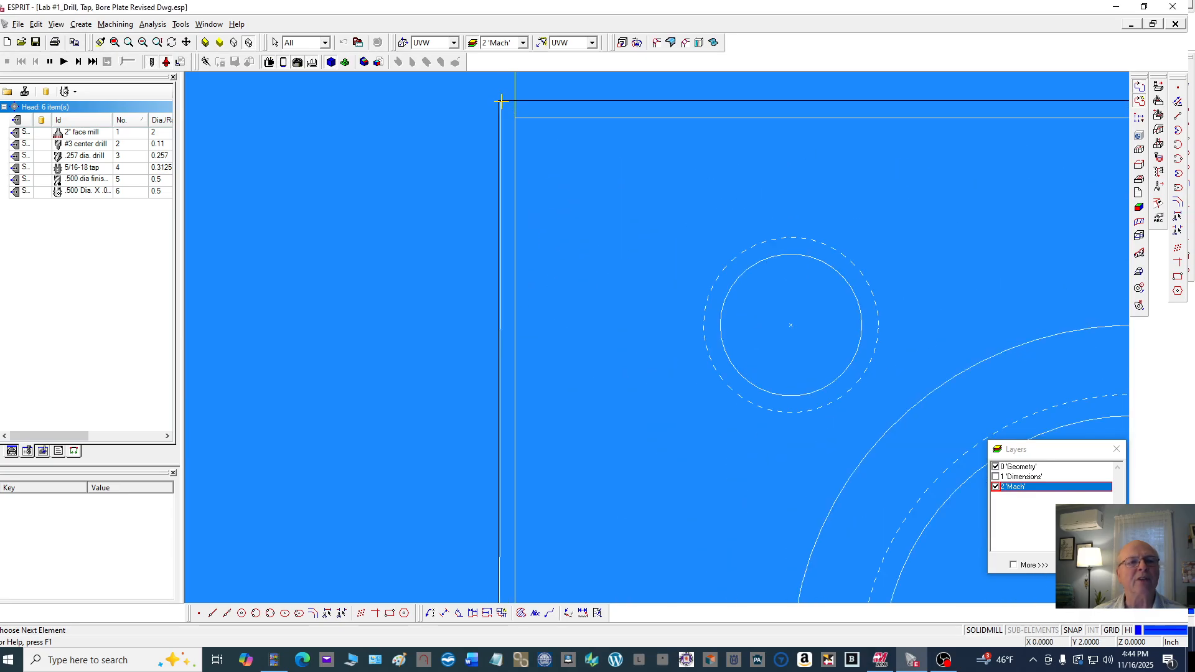
{"action": "left_click", "coordinate": [497, 101]}
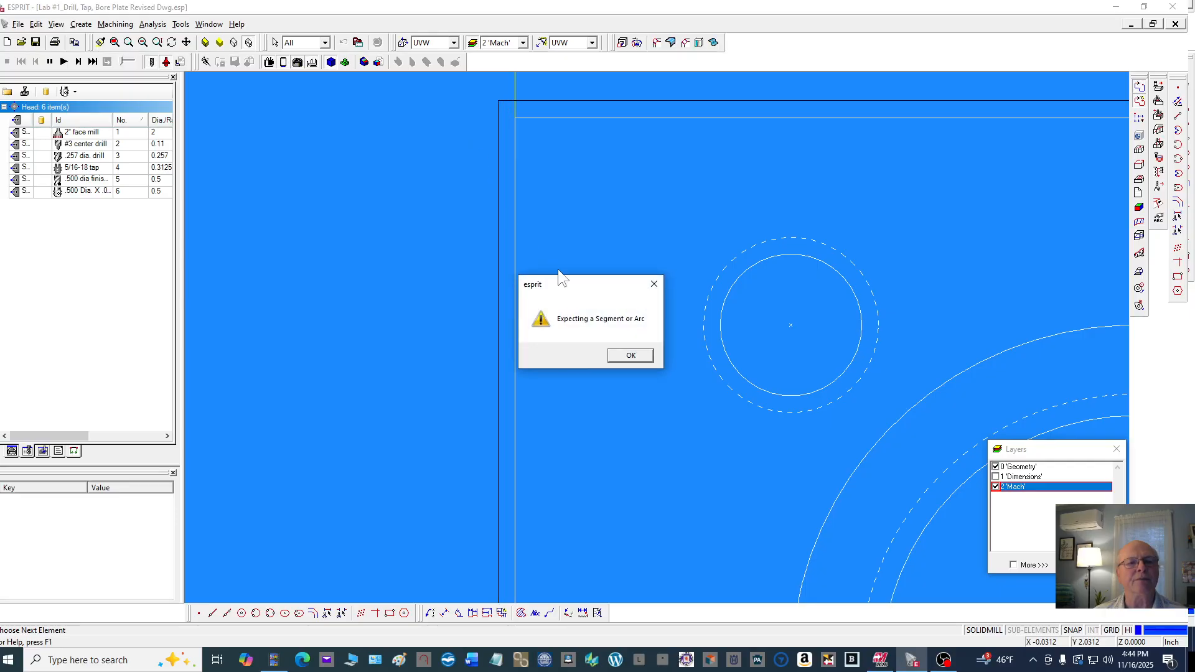
{"action": "left_click", "coordinate": [627, 355]}
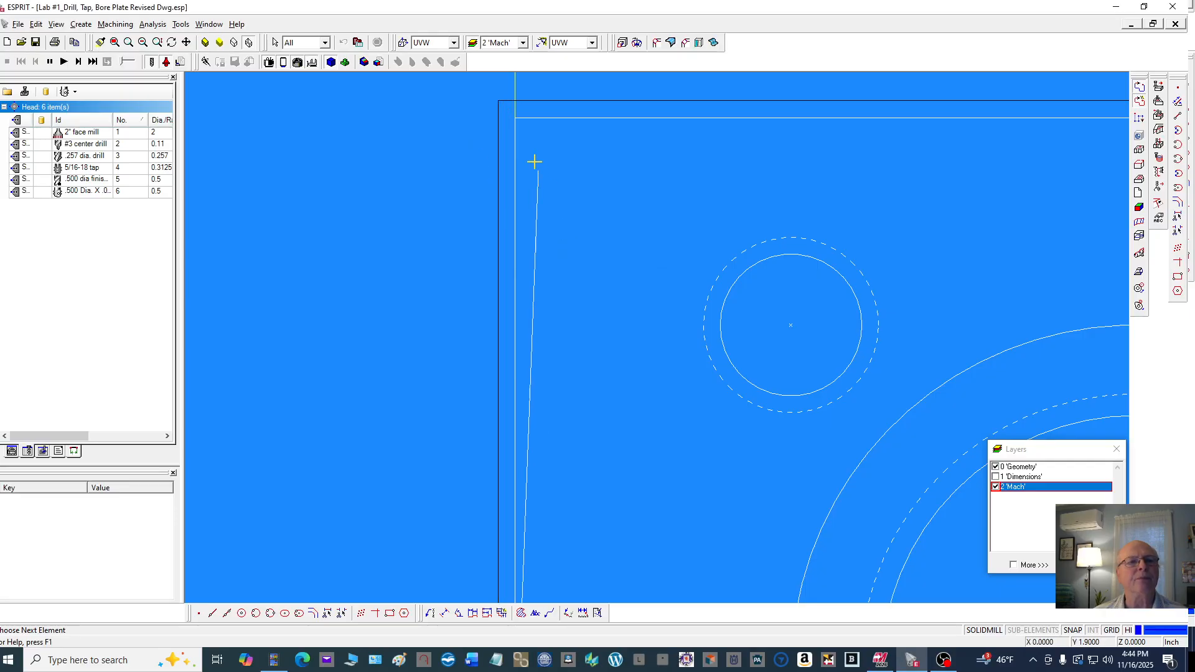
{"action": "left_click", "coordinate": [498, 100]}
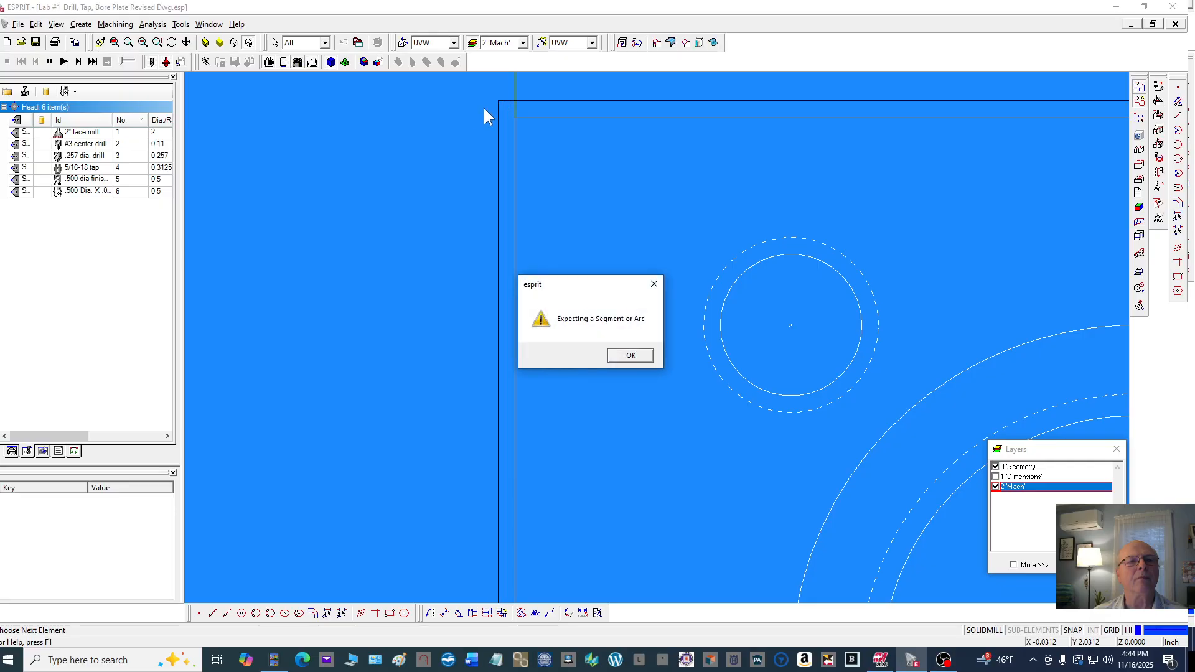
{"action": "left_click", "coordinate": [627, 354]}
{"action": "scroll", "coordinate": [427, 265], "scroll_direction": "down", "scroll_amount": 2}
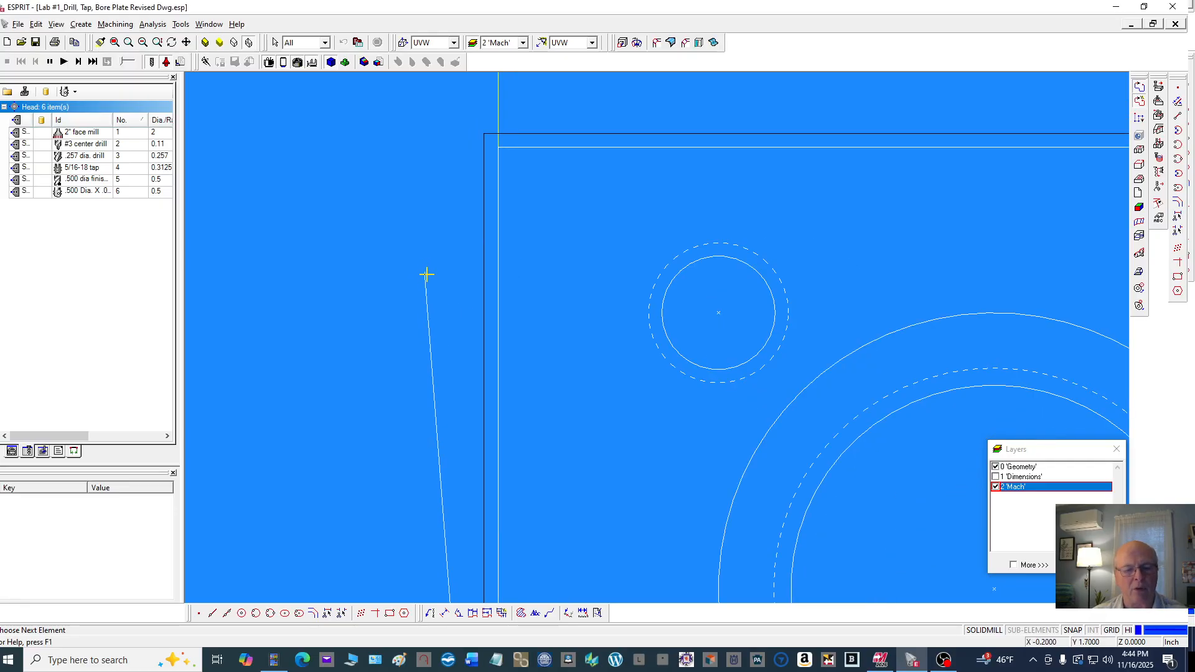
{"action": "key", "text": "Escape"}
Auto-chain the stock boundary lines into a closed profile, starting at the lower-left corner and running up the left side
{"action": "scroll", "coordinate": [479, 311], "scroll_direction": "down", "scroll_amount": 4}
{"action": "scroll", "coordinate": [480, 311], "scroll_direction": "down", "scroll_amount": 2}
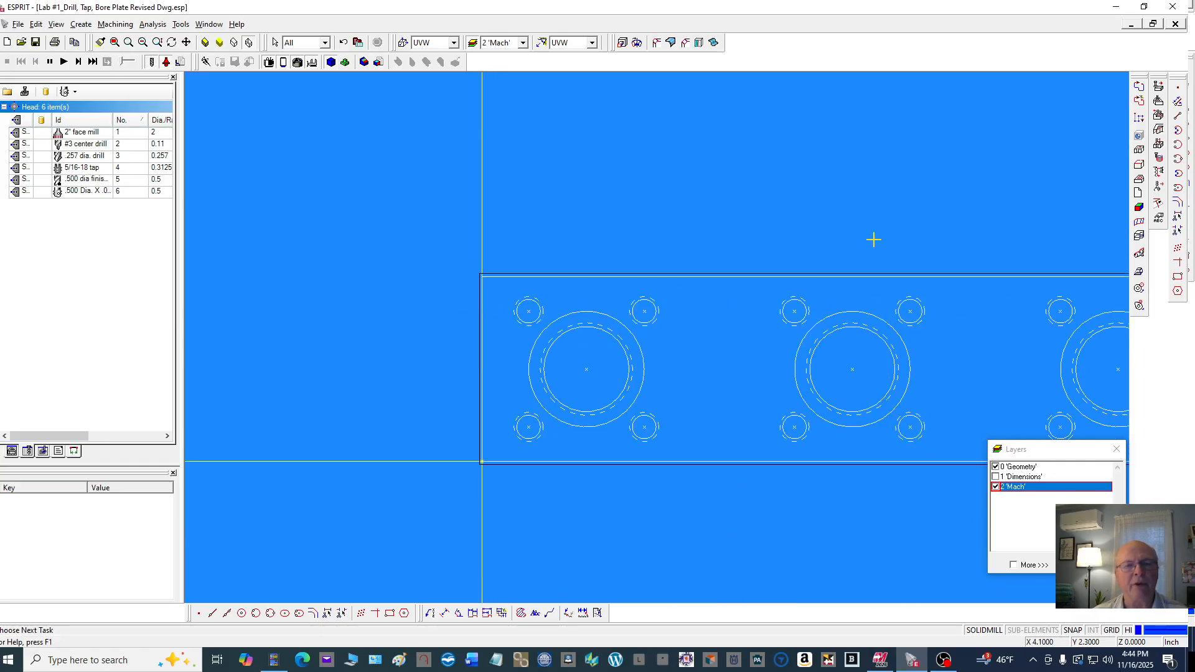
{"action": "left_click", "coordinate": [1138, 101]}
{"action": "scroll", "coordinate": [482, 466], "scroll_direction": "up", "scroll_amount": 5}
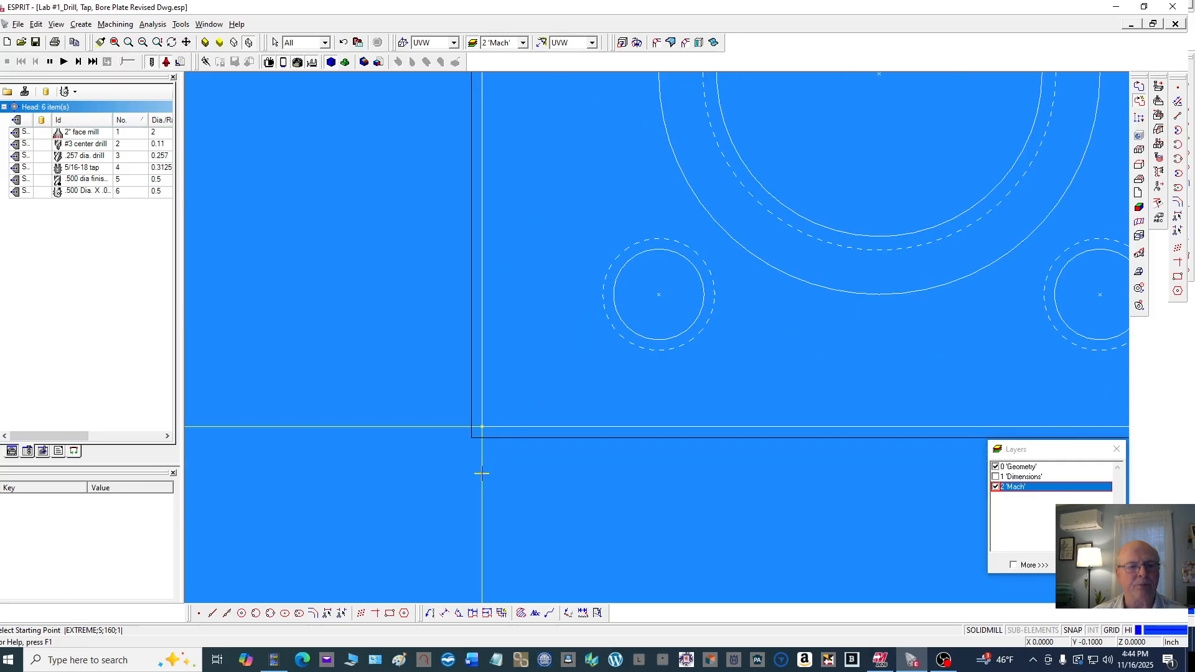
{"action": "left_click", "coordinate": [470, 439]}
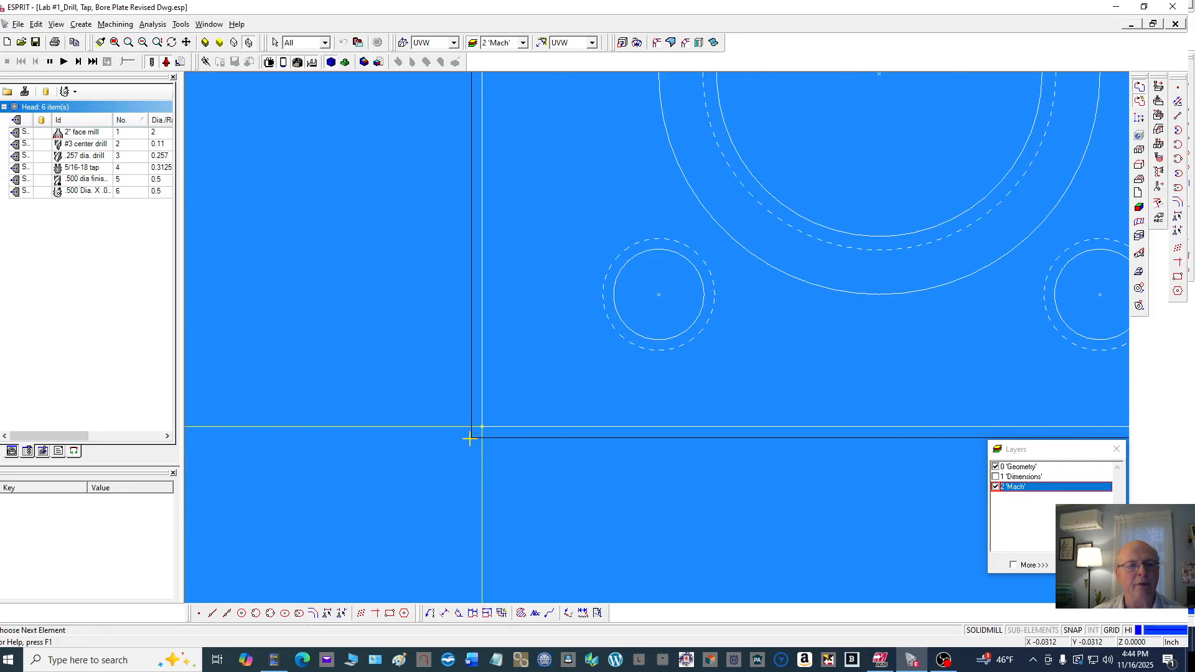
{"action": "left_click", "coordinate": [462, 384]}
{"action": "left_click", "coordinate": [473, 439]}
{"action": "left_click", "coordinate": [455, 452]}
{"action": "scroll", "coordinate": [496, 443], "scroll_direction": "up", "scroll_amount": 1}
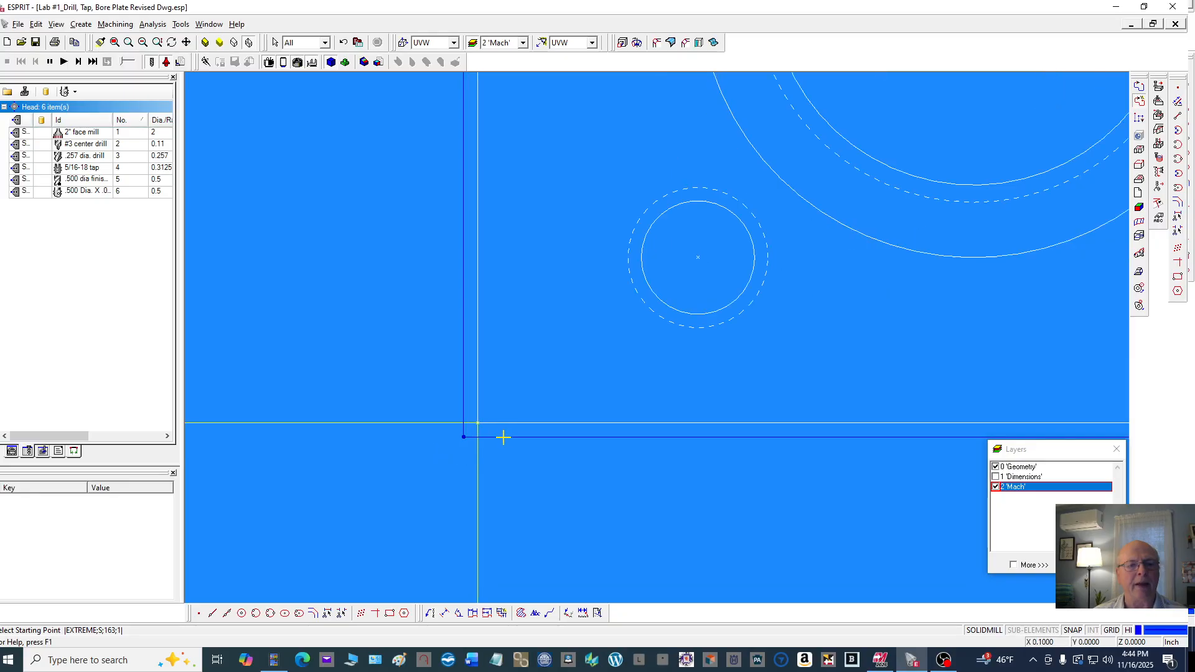
{"action": "scroll", "coordinate": [513, 407], "scroll_direction": "down", "scroll_amount": 1}
{"action": "scroll", "coordinate": [514, 407], "scroll_direction": "down", "scroll_amount": 3}
{"action": "scroll", "coordinate": [984, 352], "scroll_direction": "up", "scroll_amount": 2}
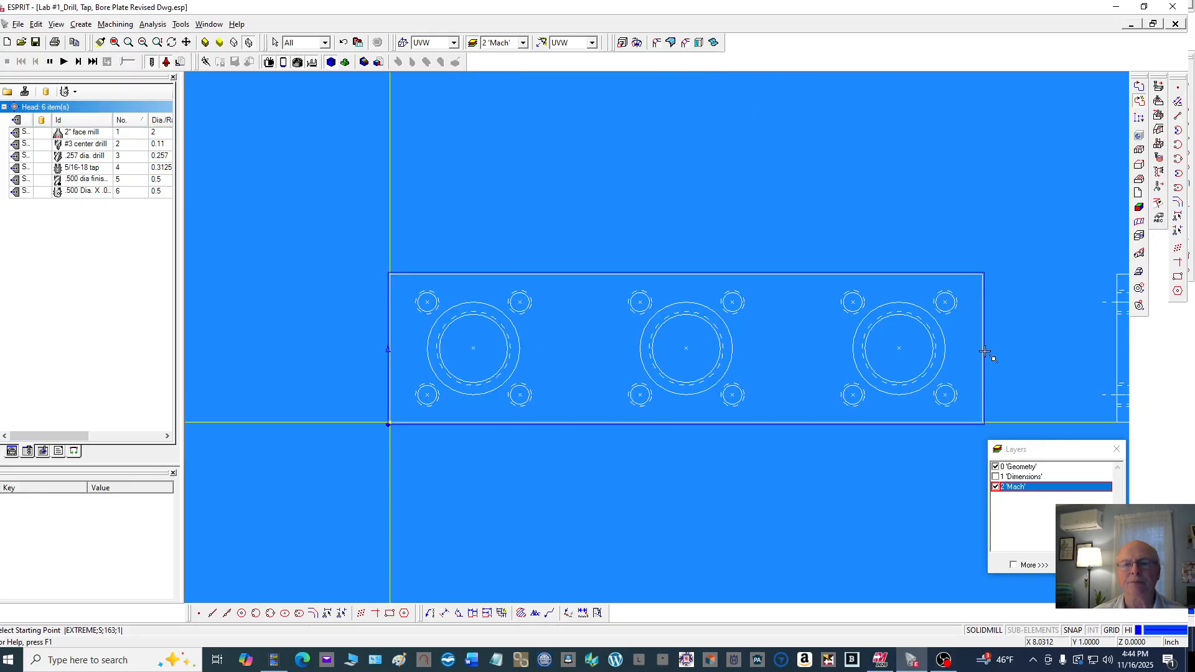
{"action": "scroll", "coordinate": [984, 352], "scroll_direction": "down", "scroll_amount": 2}
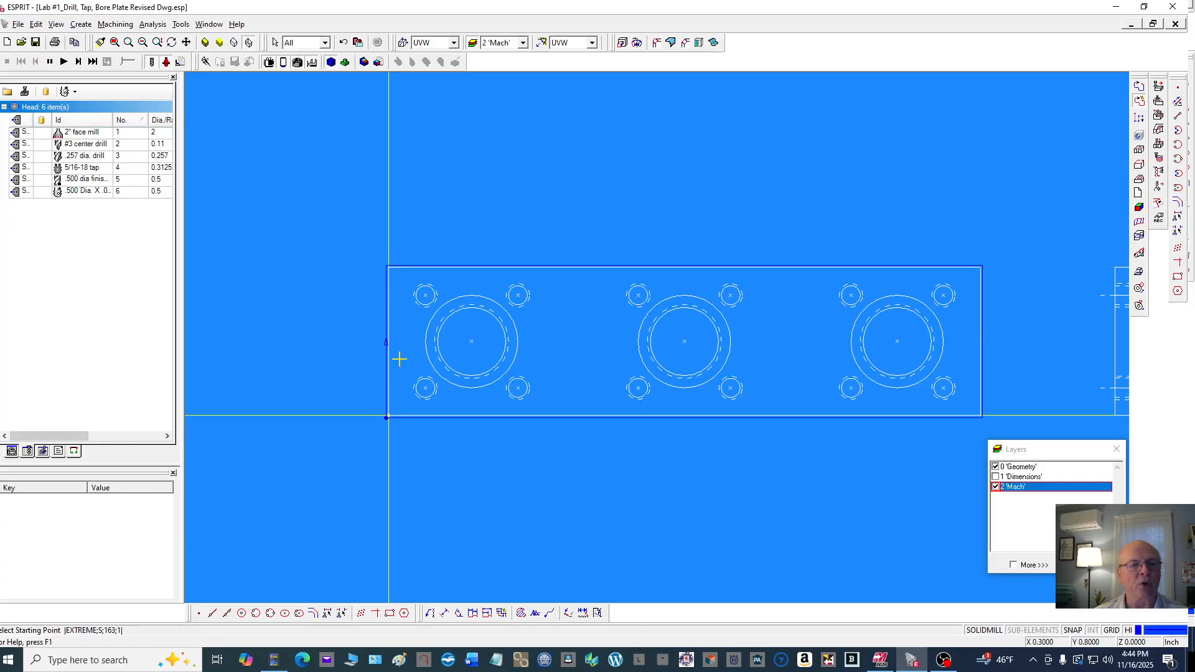
{"action": "scroll", "coordinate": [396, 343], "scroll_direction": "up", "scroll_amount": 3}
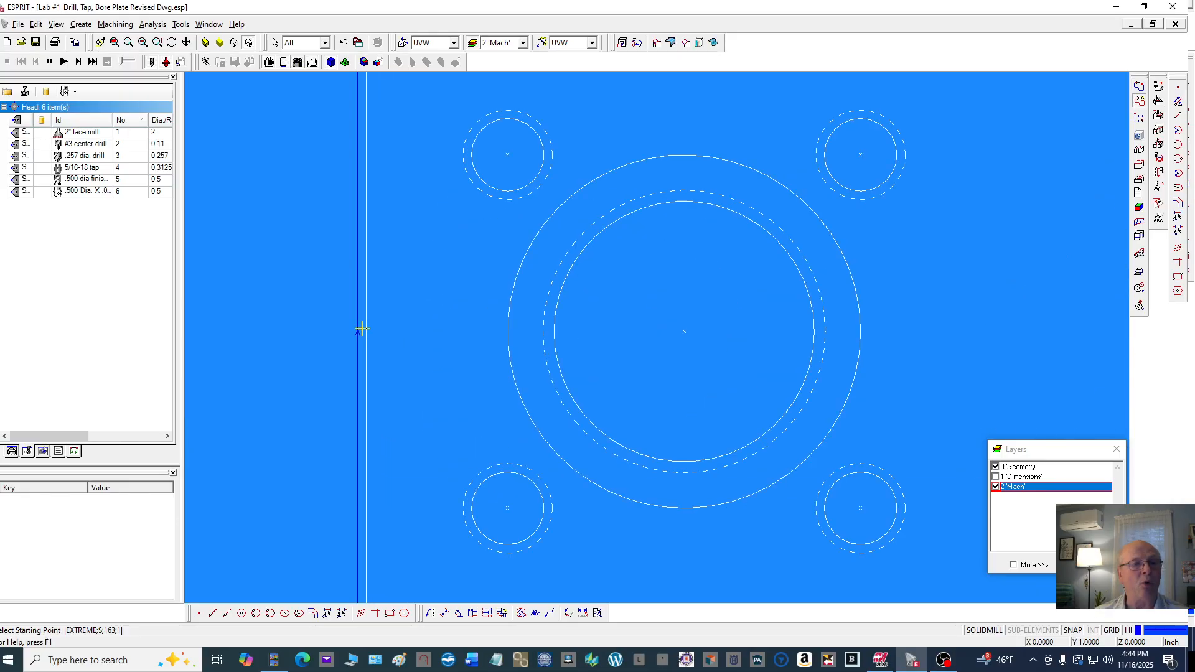
Create a snapped point at the midpoint of the plate's left edge
{"action": "left_click", "coordinate": [199, 613]}
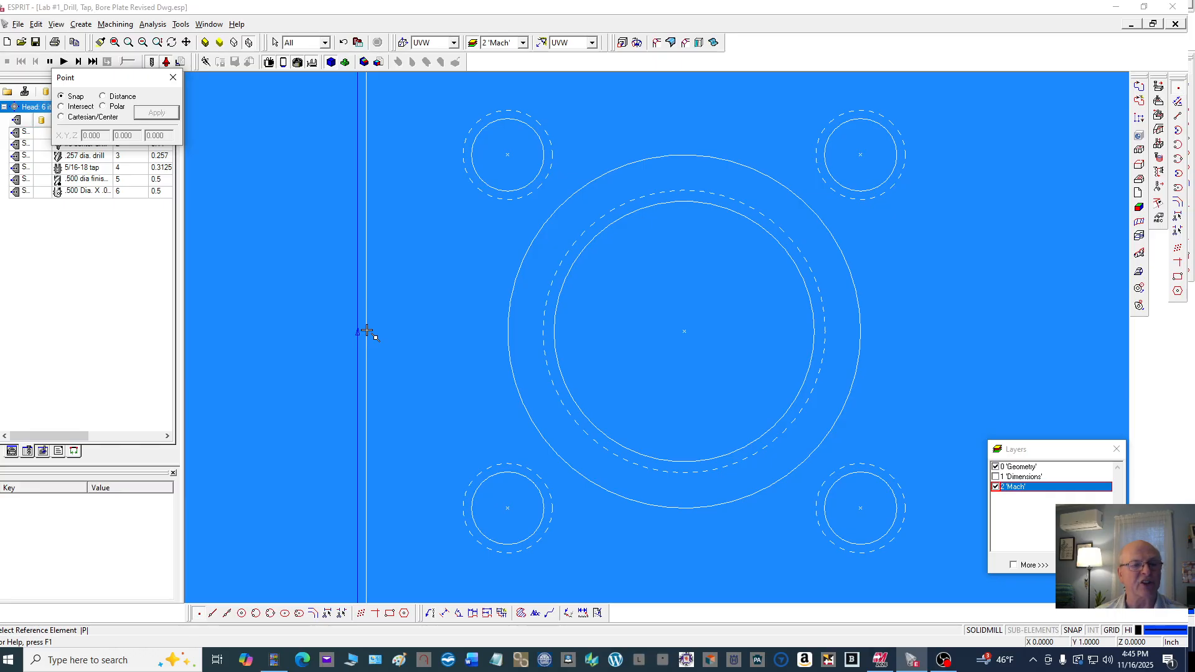
{"action": "left_click", "coordinate": [367, 332]}
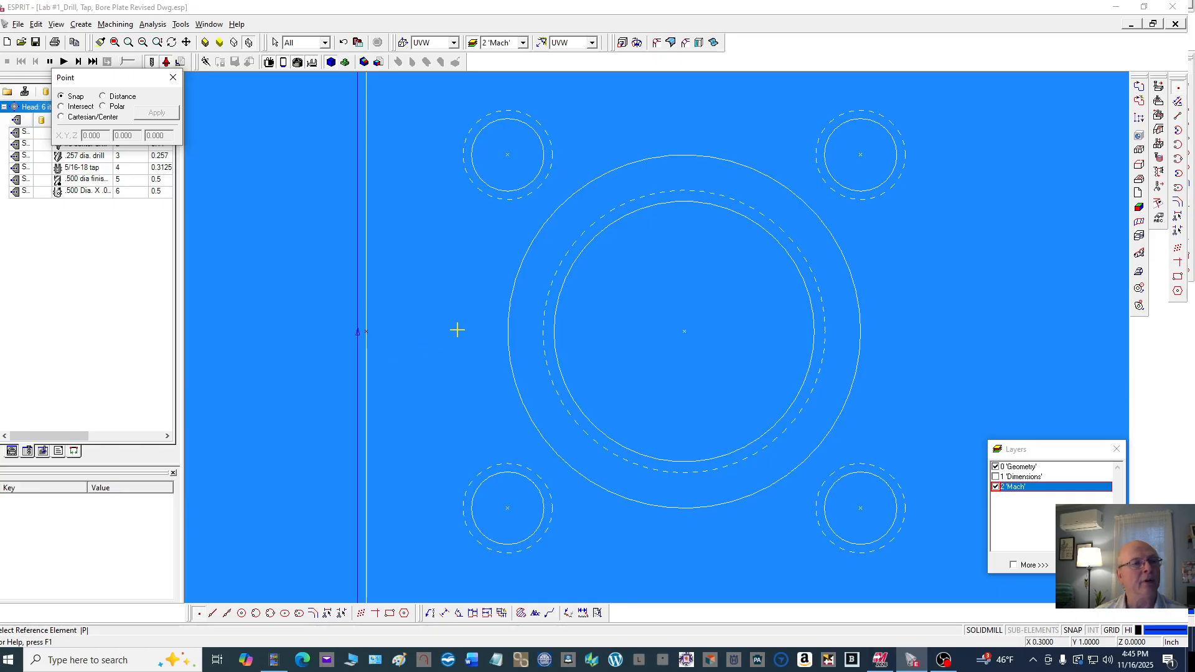
{"action": "left_click", "coordinate": [173, 77]}
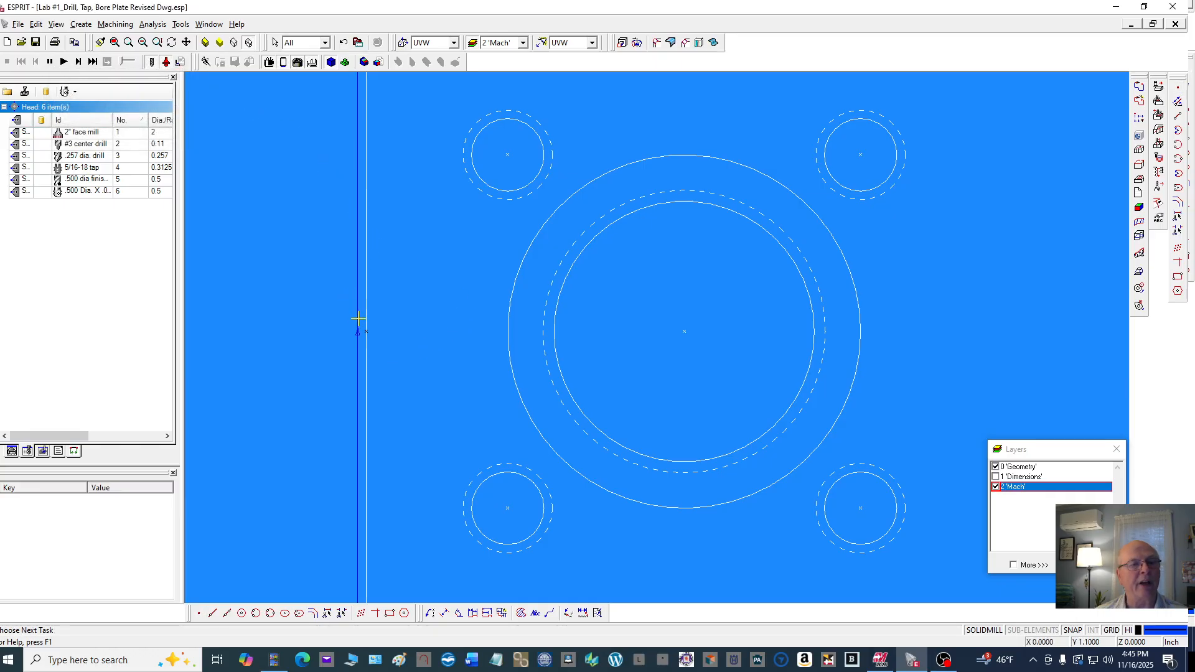
{"action": "scroll", "coordinate": [366, 341], "scroll_direction": "up", "scroll_amount": 4}
{"action": "scroll", "coordinate": [420, 257], "scroll_direction": "down", "scroll_amount": 3}
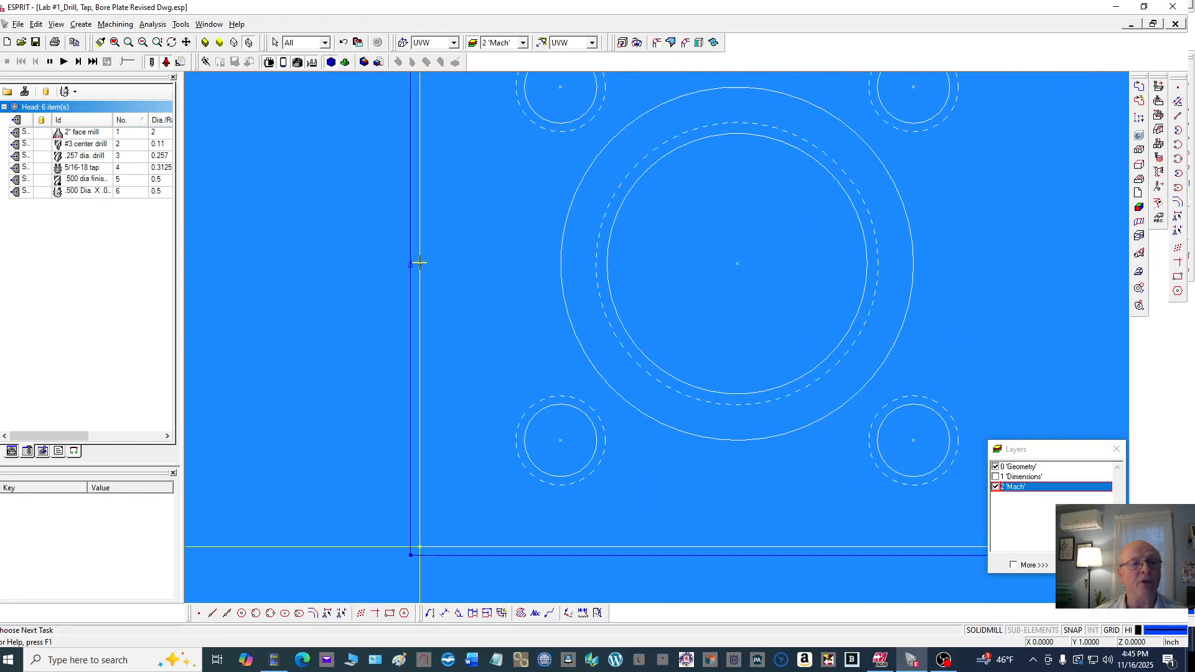
Copy the new point by Translate with X set to -.5, placing it left of the plate
{"action": "left_click", "coordinate": [419, 262]}
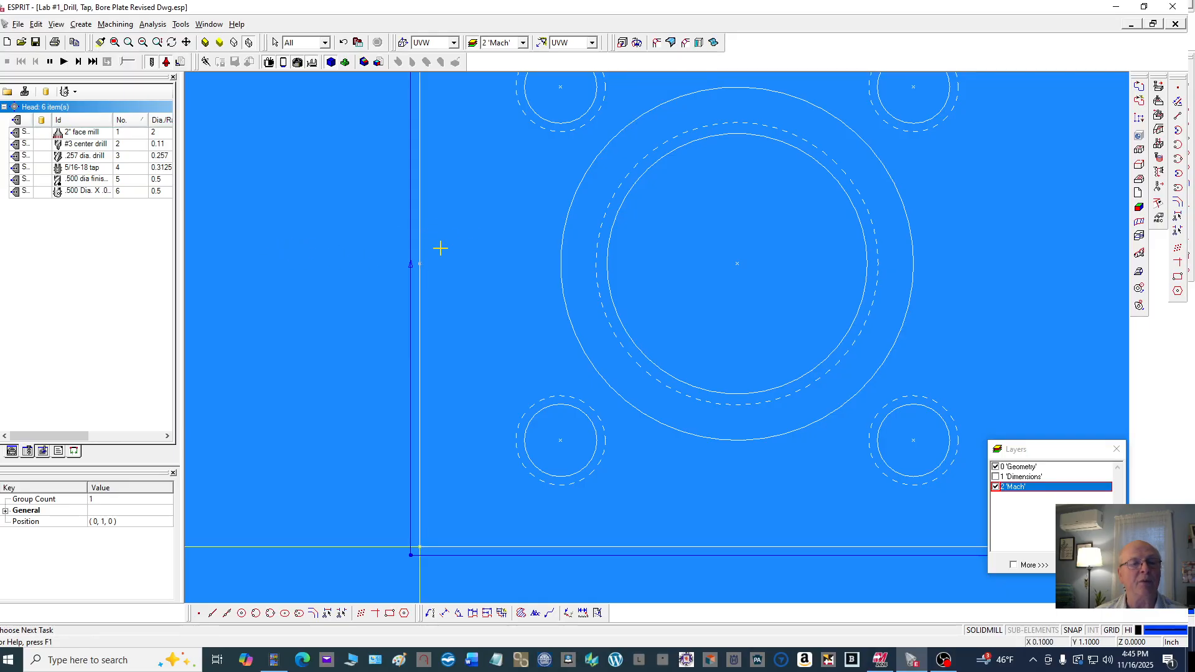
{"action": "right_click", "coordinate": [470, 218]}
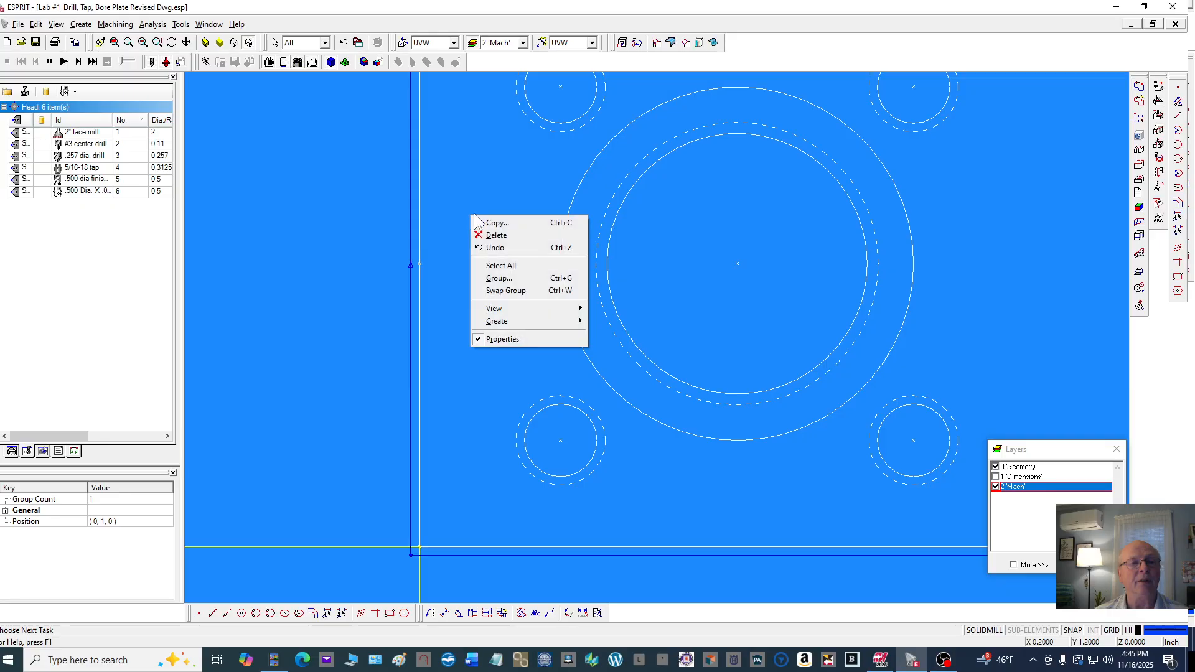
{"action": "left_click", "coordinate": [517, 224]}
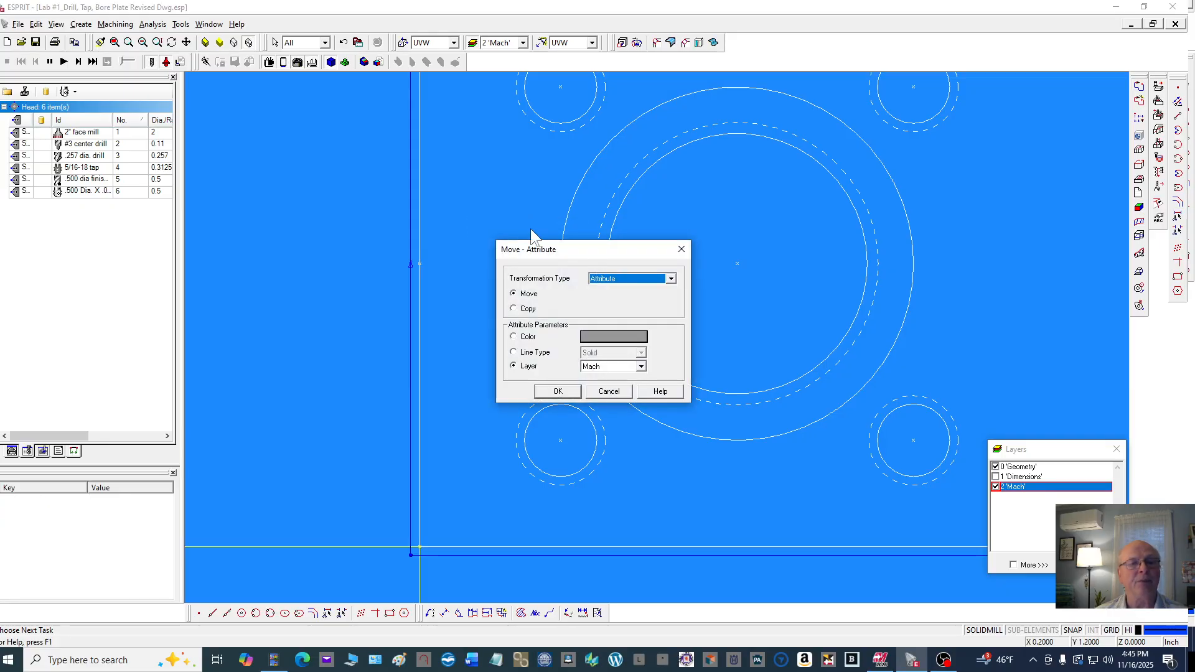
{"action": "left_click", "coordinate": [670, 278]}
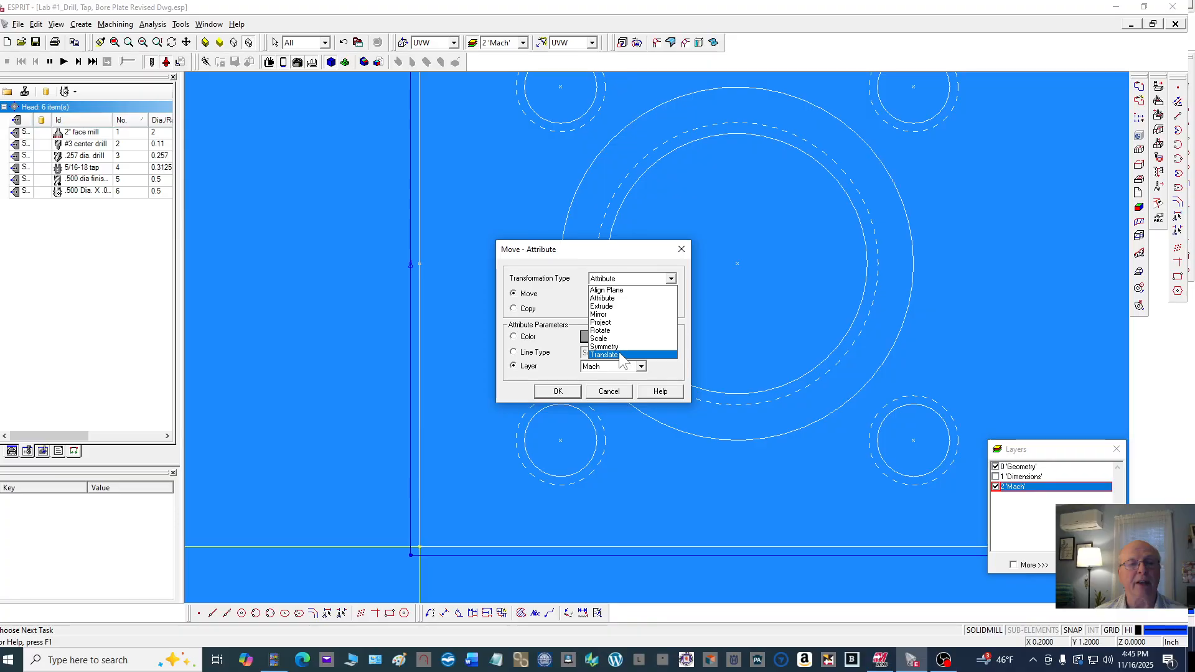
{"action": "left_click", "coordinate": [616, 349]}
{"action": "left_click", "coordinate": [513, 308]}
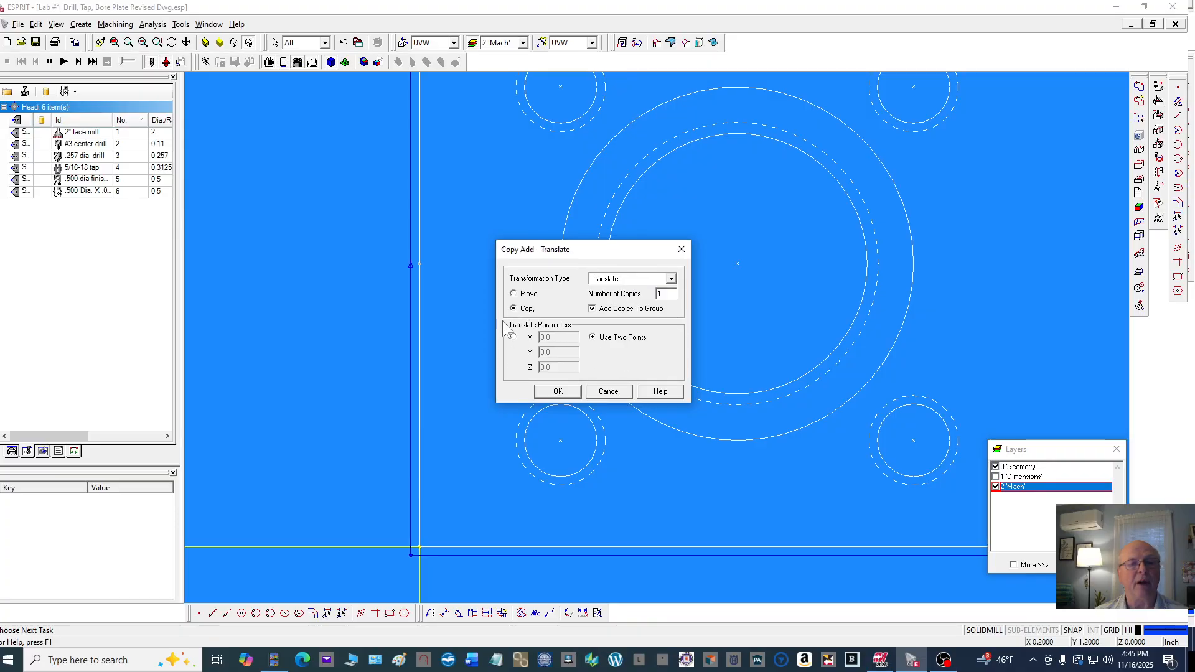
{"action": "left_click", "coordinate": [512, 337]}
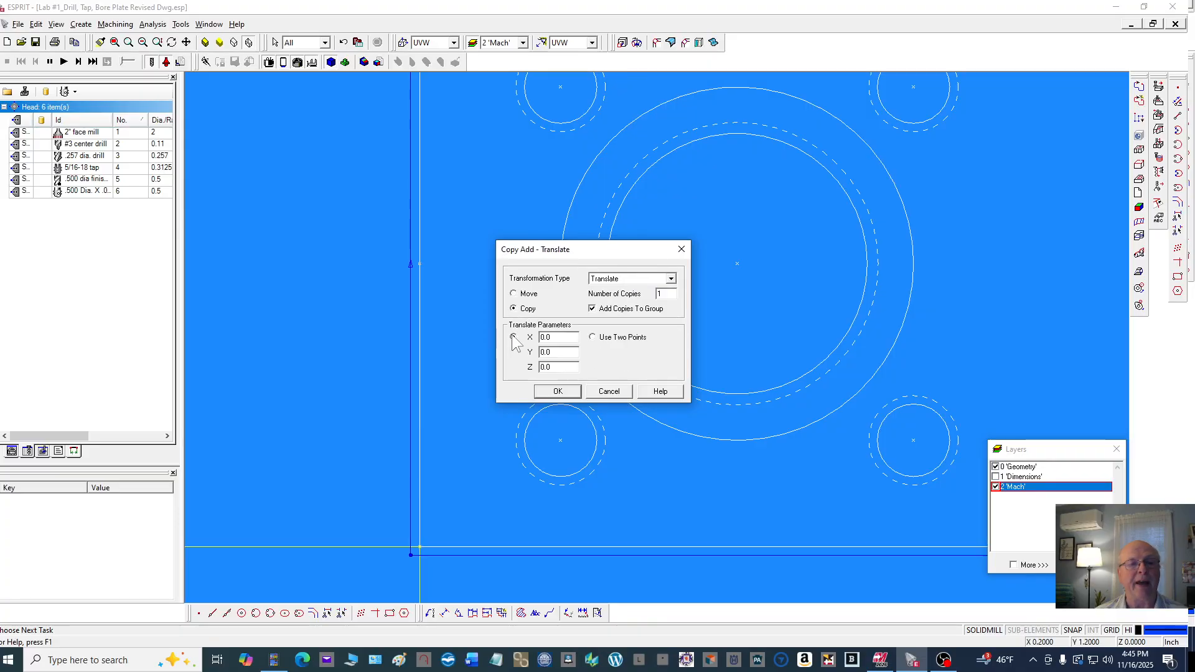
{"action": "double_click", "coordinate": [569, 336]}
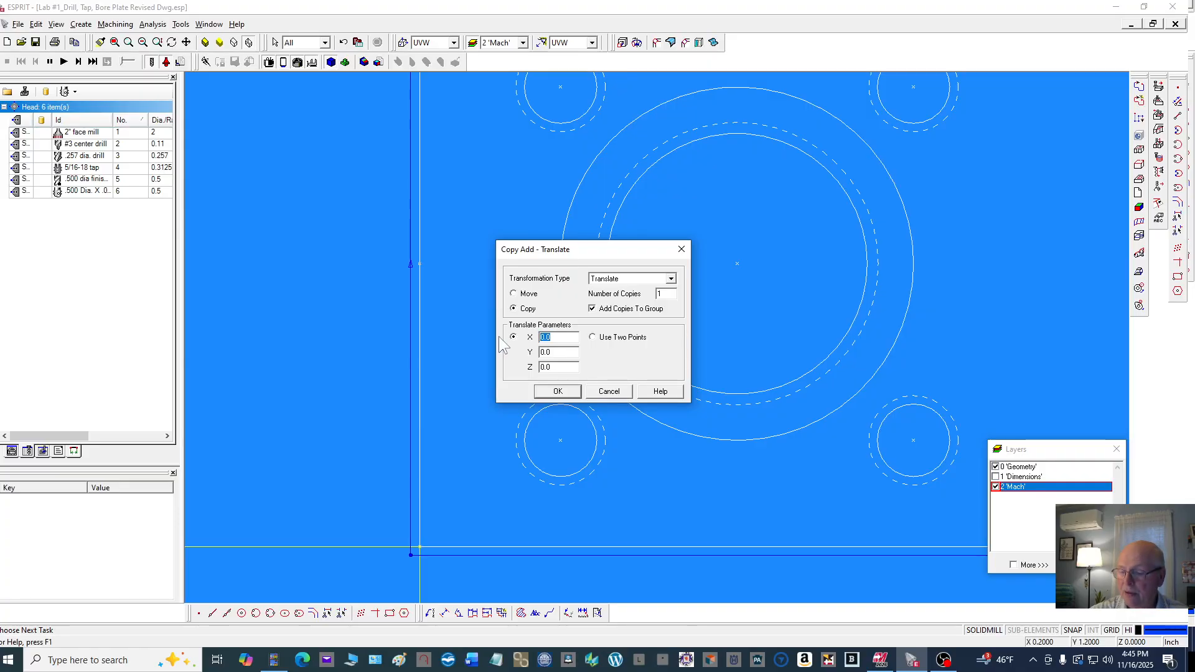
{"action": "type", "text": "-."}
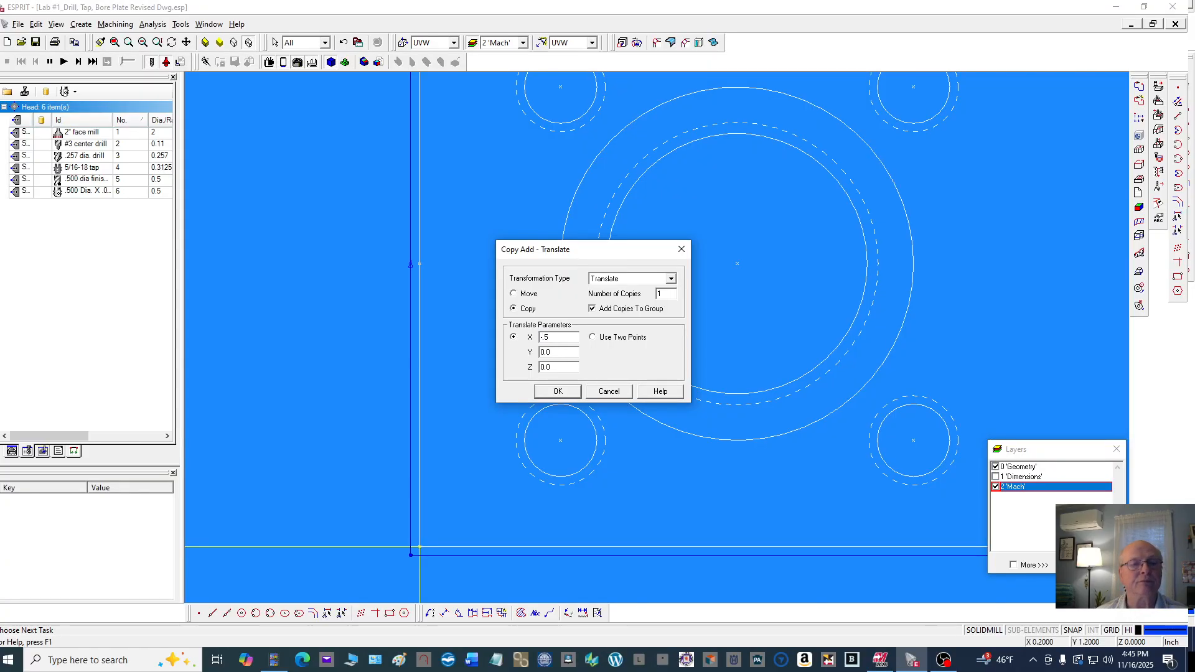
{"action": "type", "text": "5"}
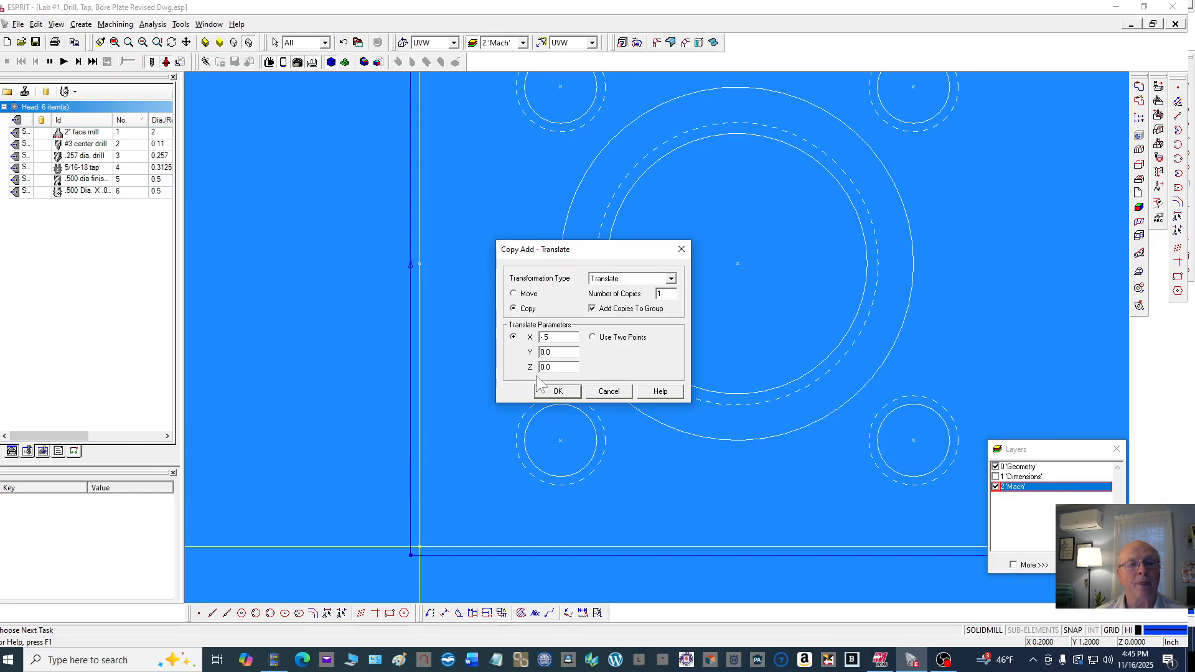
{"action": "left_click", "coordinate": [567, 397]}
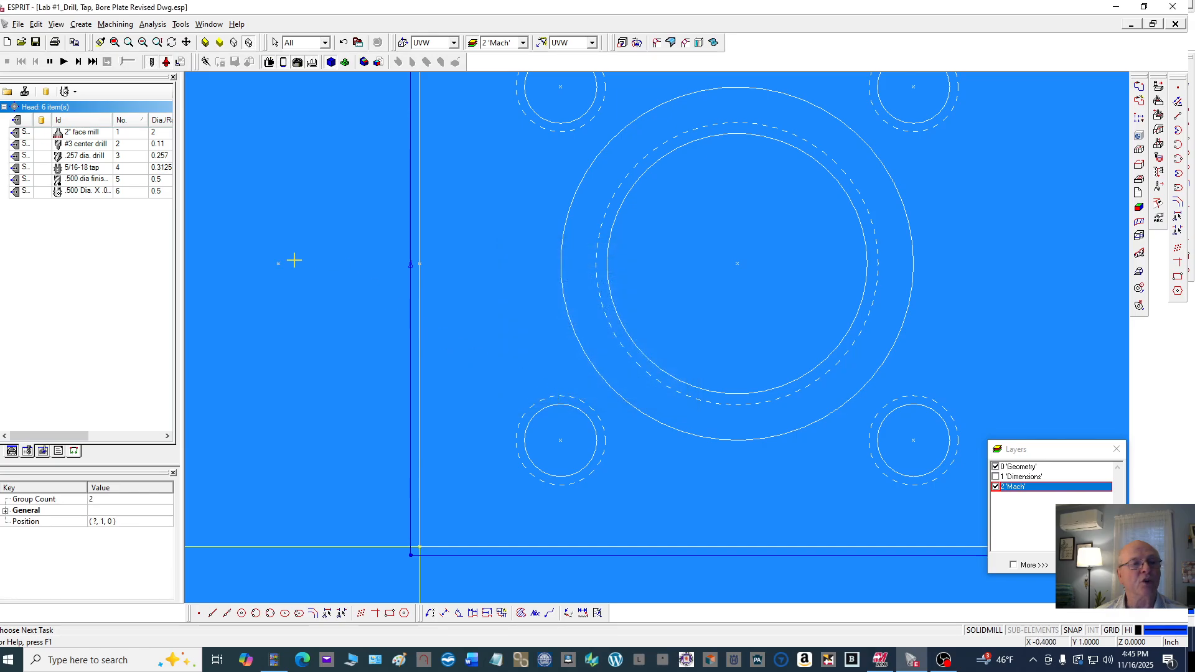
Auto-chain the stock boundary a second time, starting at the midpoint of the plate's left edge and running upward
{"action": "left_click", "coordinate": [300, 331]}
{"action": "scroll", "coordinate": [312, 291], "scroll_direction": "down", "scroll_amount": 3}
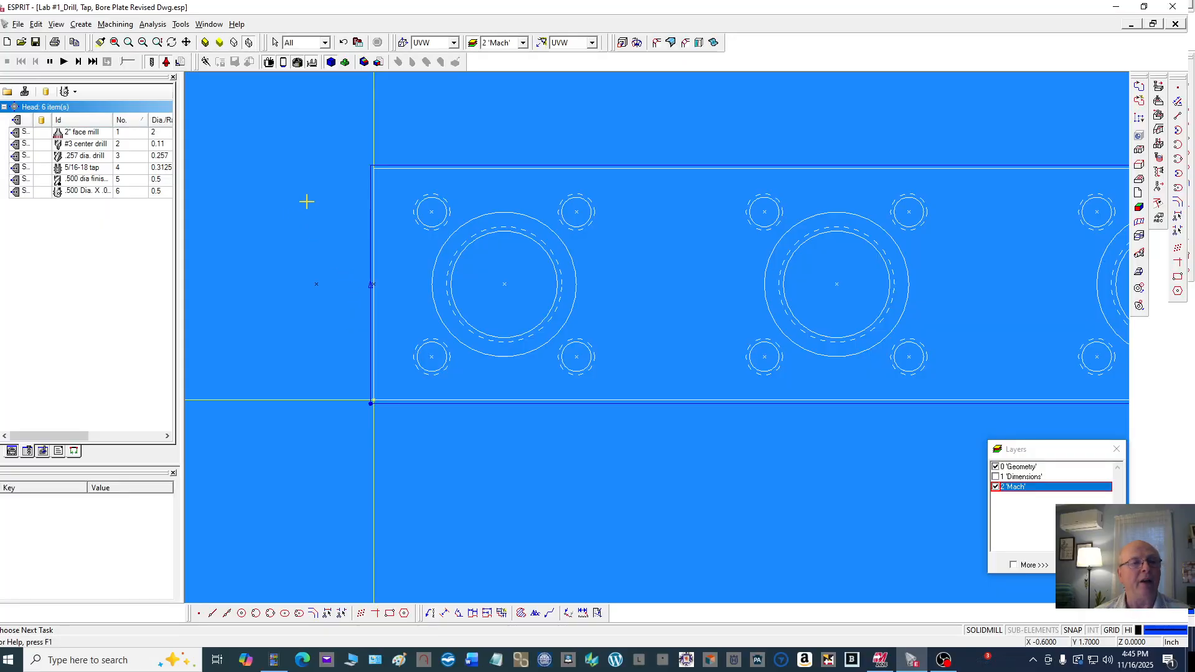
{"action": "left_click", "coordinate": [1140, 101]}
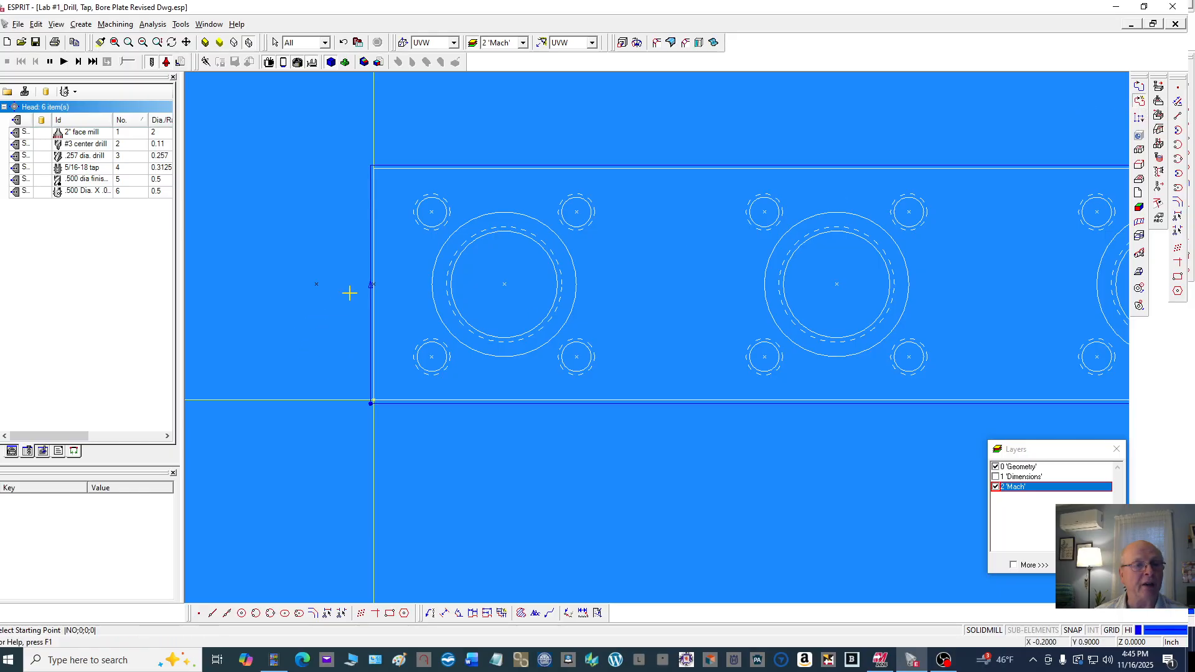
{"action": "scroll", "coordinate": [349, 286], "scroll_direction": "up", "scroll_amount": 3}
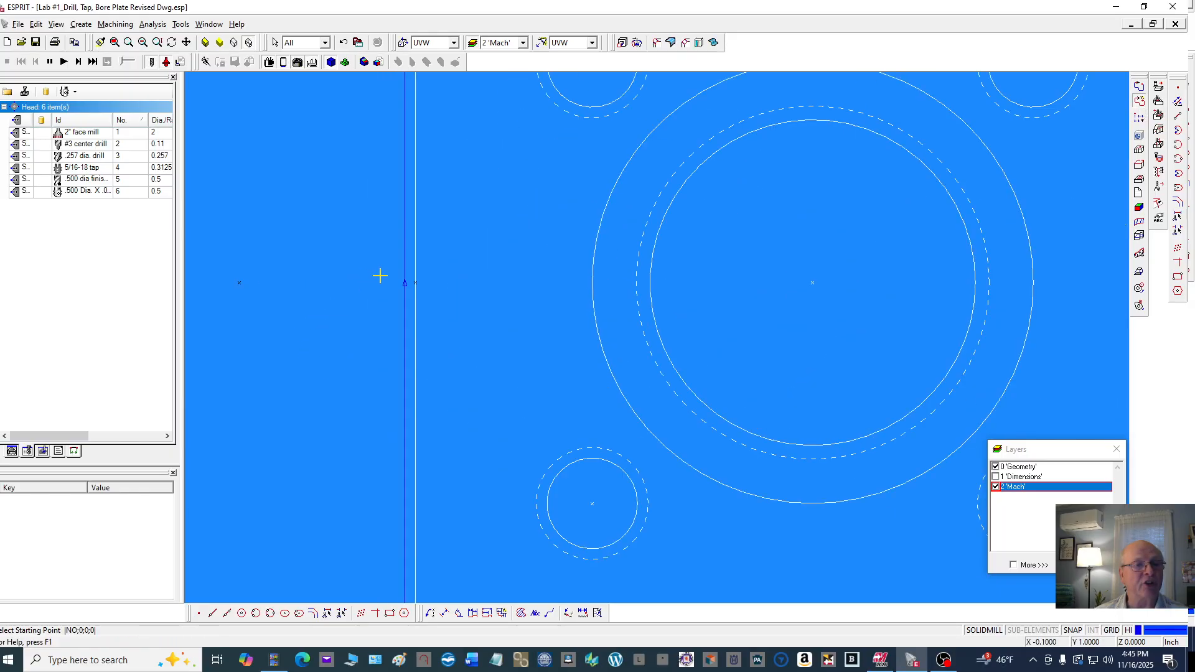
{"action": "left_click", "coordinate": [418, 283]}
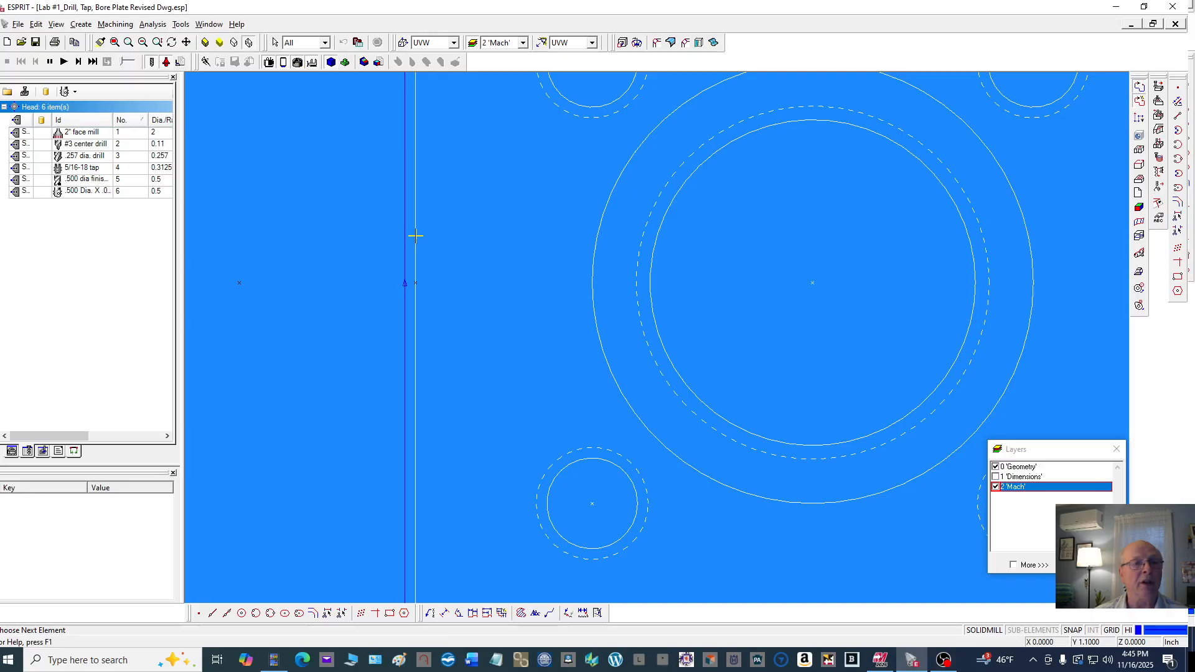
{"action": "left_click", "coordinate": [416, 234]}
{"action": "left_click", "coordinate": [416, 283]}
{"action": "scroll", "coordinate": [330, 306], "scroll_direction": "down", "scroll_amount": 3}
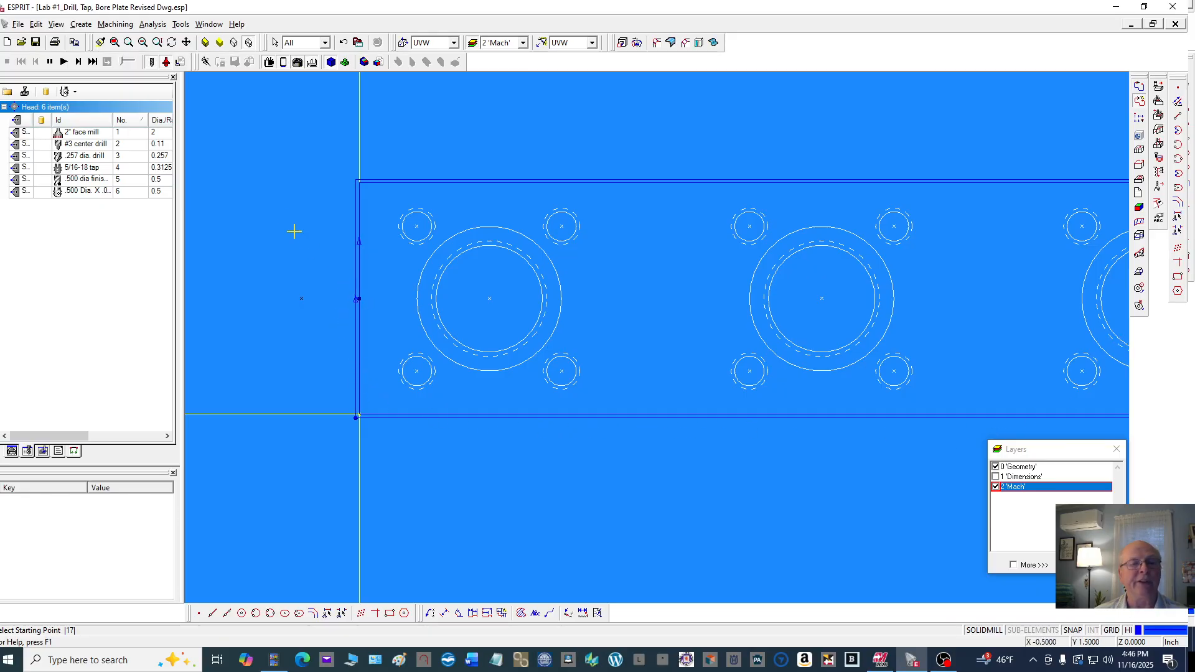
{"action": "scroll", "coordinate": [288, 218], "scroll_direction": "down", "scroll_amount": 3}
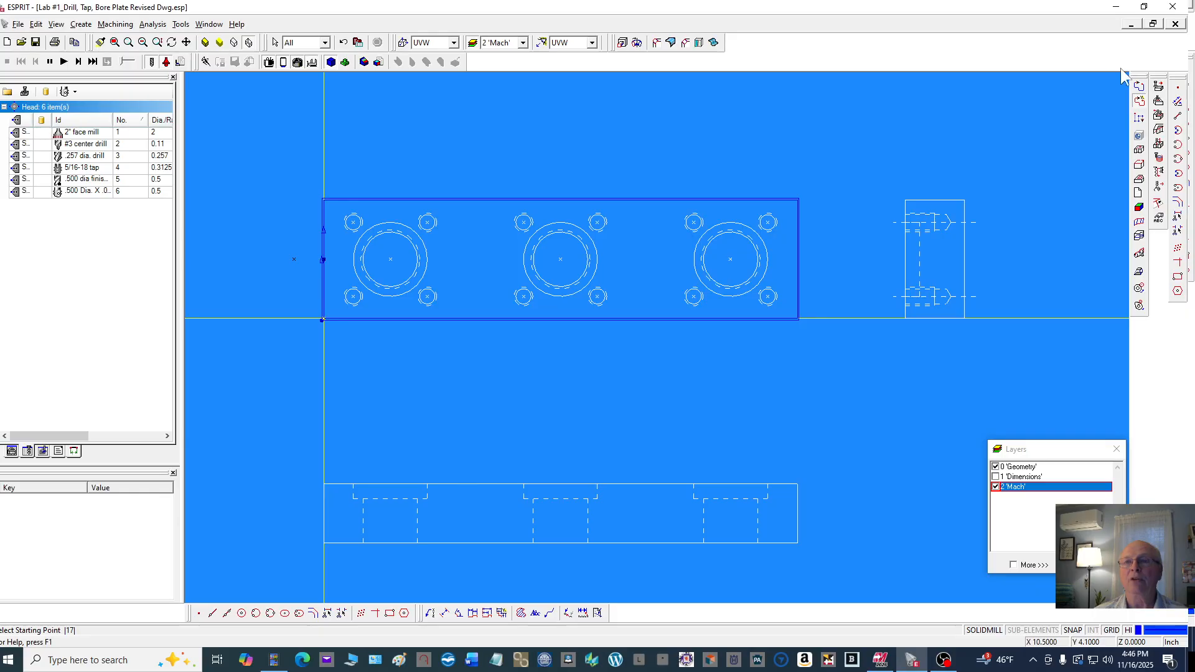
Start a manual PTOP feature at the lower-left tapped hole and pick the first eight hole centers in a zigzag path
{"action": "left_click", "coordinate": [1140, 121]}
{"action": "scroll", "coordinate": [324, 262], "scroll_direction": "up", "scroll_amount": 1}
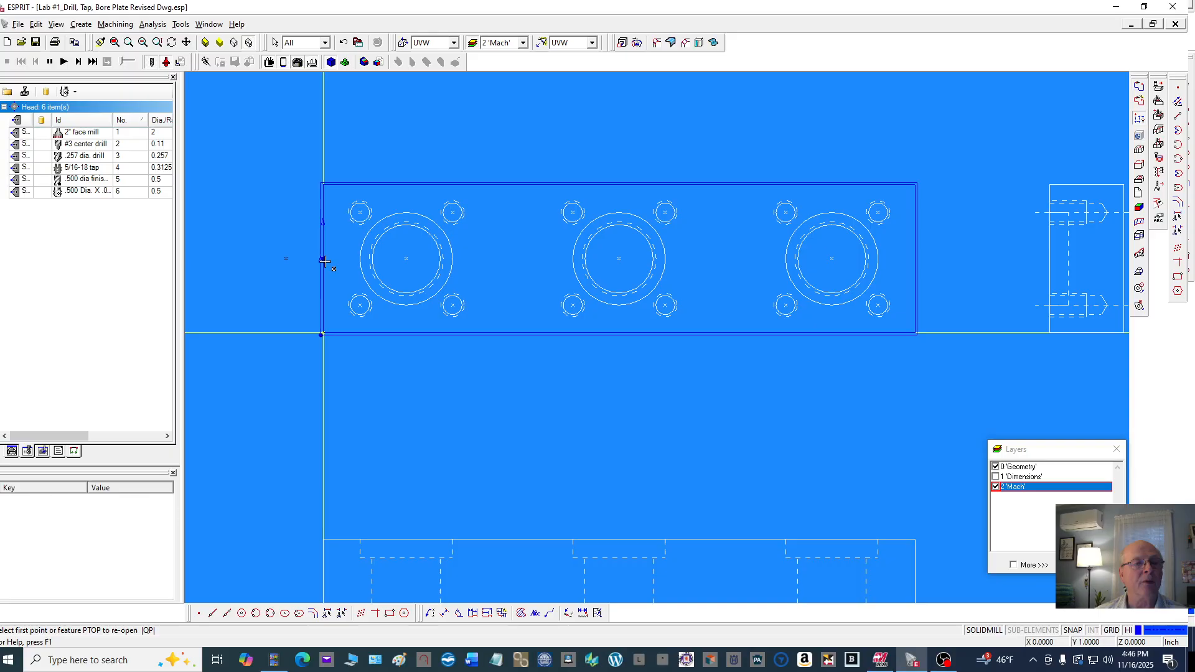
{"action": "scroll", "coordinate": [342, 312], "scroll_direction": "up", "scroll_amount": 2}
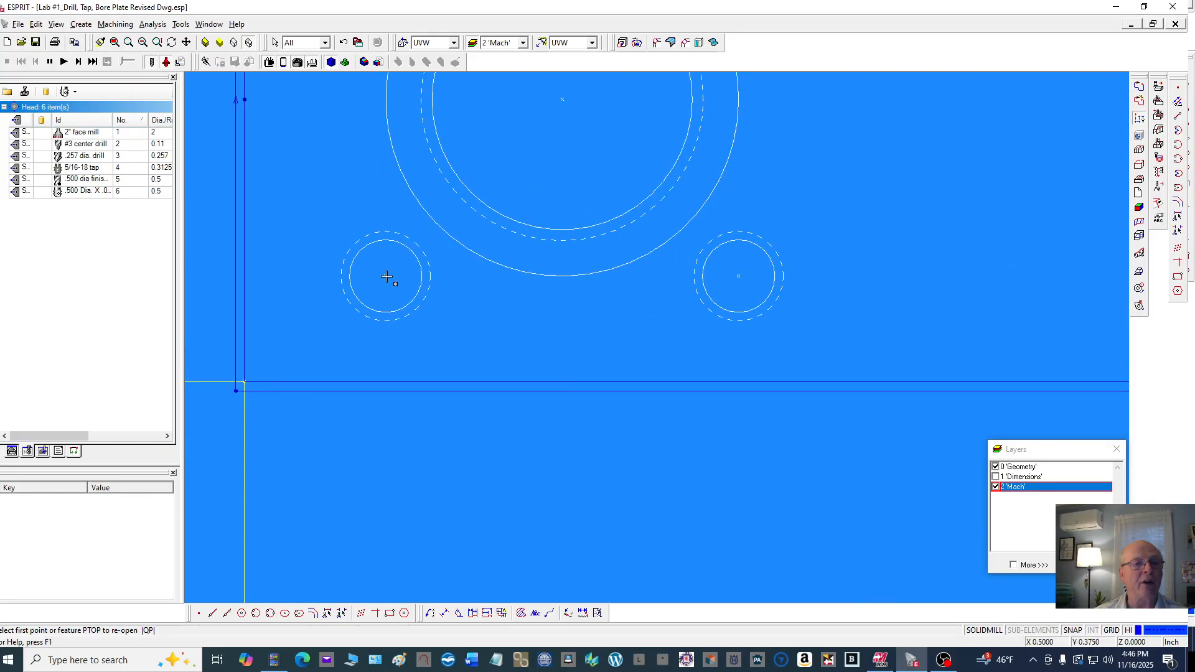
{"action": "left_click", "coordinate": [386, 276]}
{"action": "scroll", "coordinate": [400, 311], "scroll_direction": "down", "scroll_amount": 2}
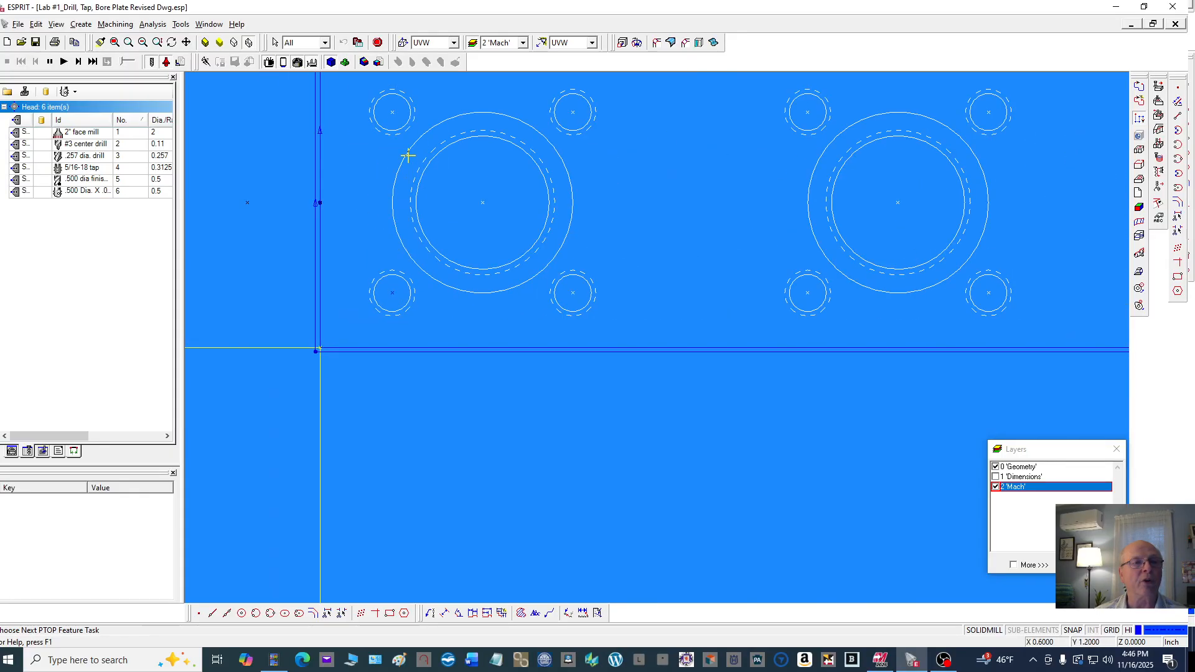
{"action": "left_click", "coordinate": [393, 112]}
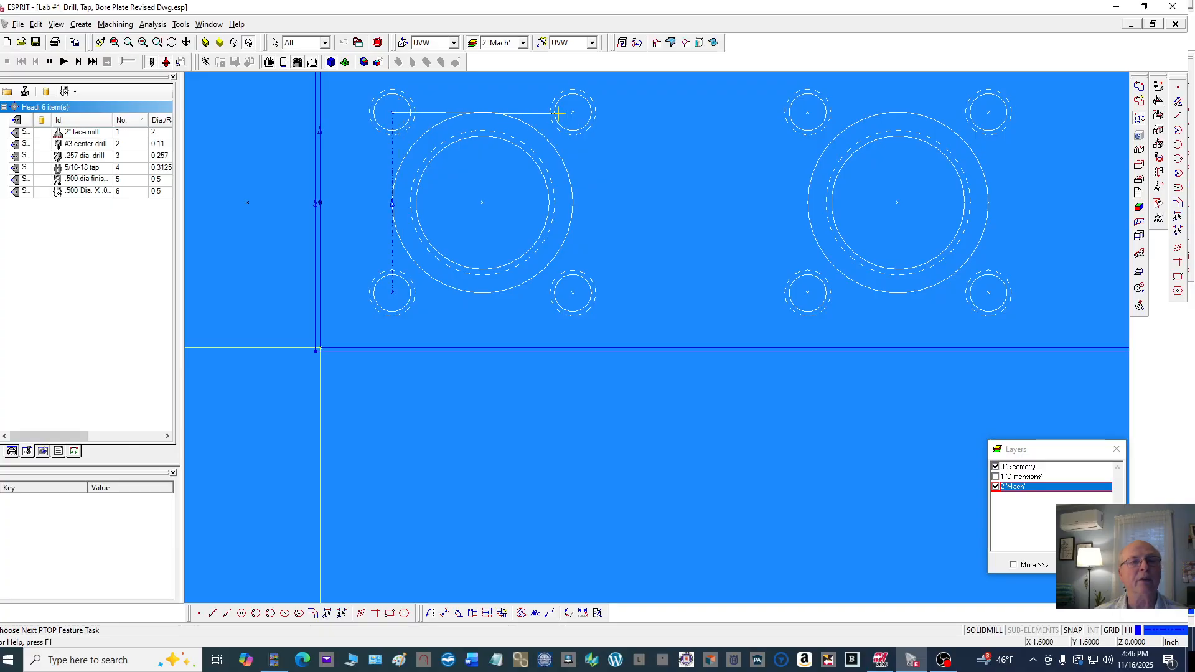
{"action": "left_click", "coordinate": [572, 113]}
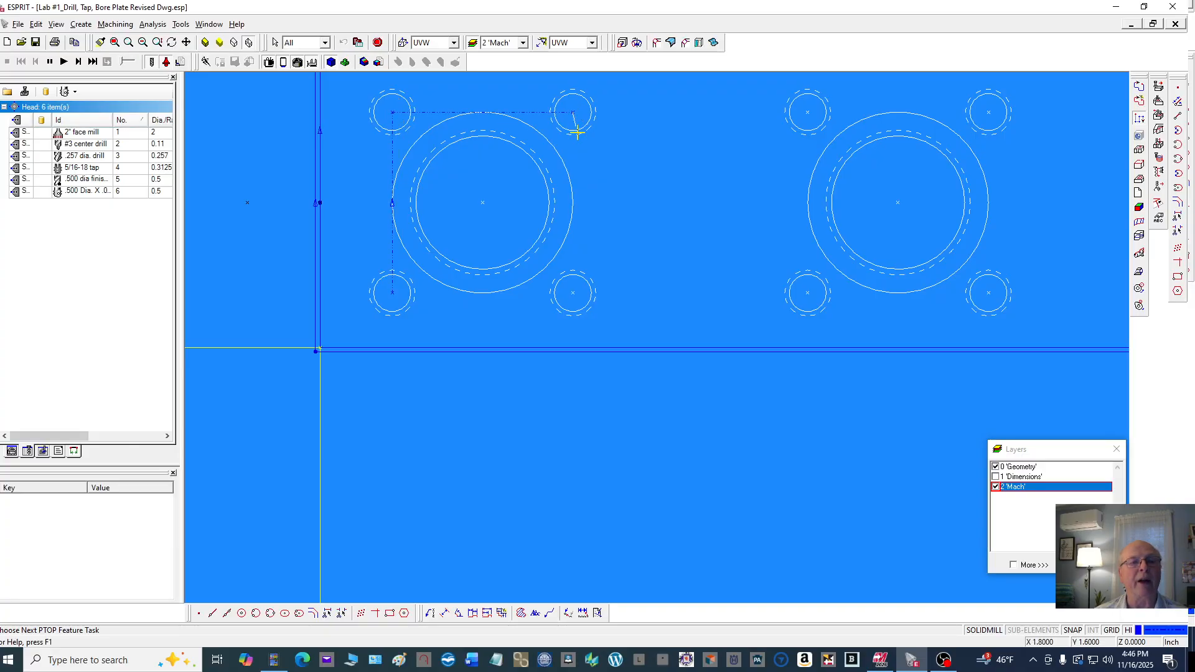
{"action": "left_click", "coordinate": [573, 294]}
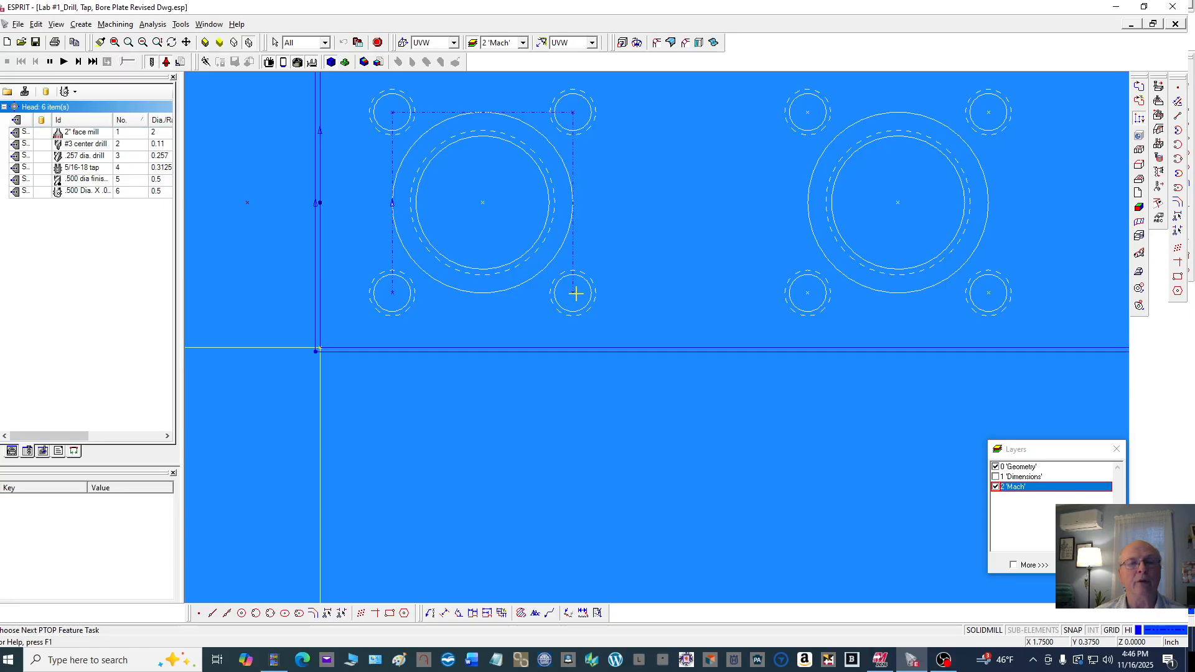
{"action": "left_click", "coordinate": [807, 292]}
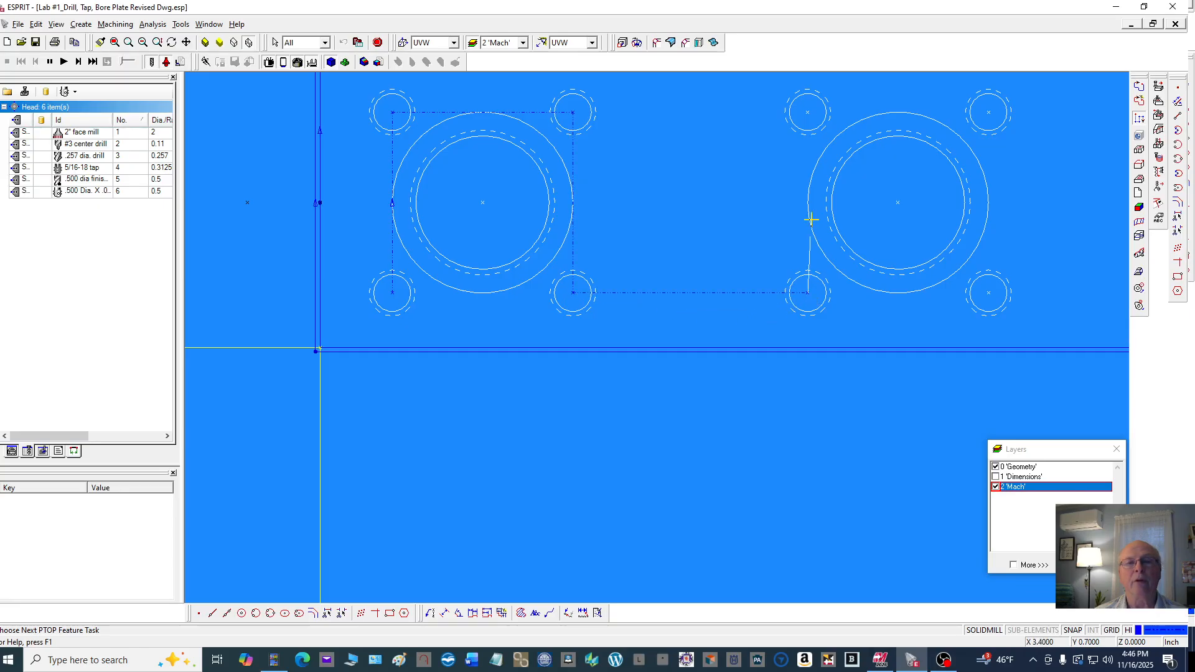
{"action": "left_click", "coordinate": [808, 112]}
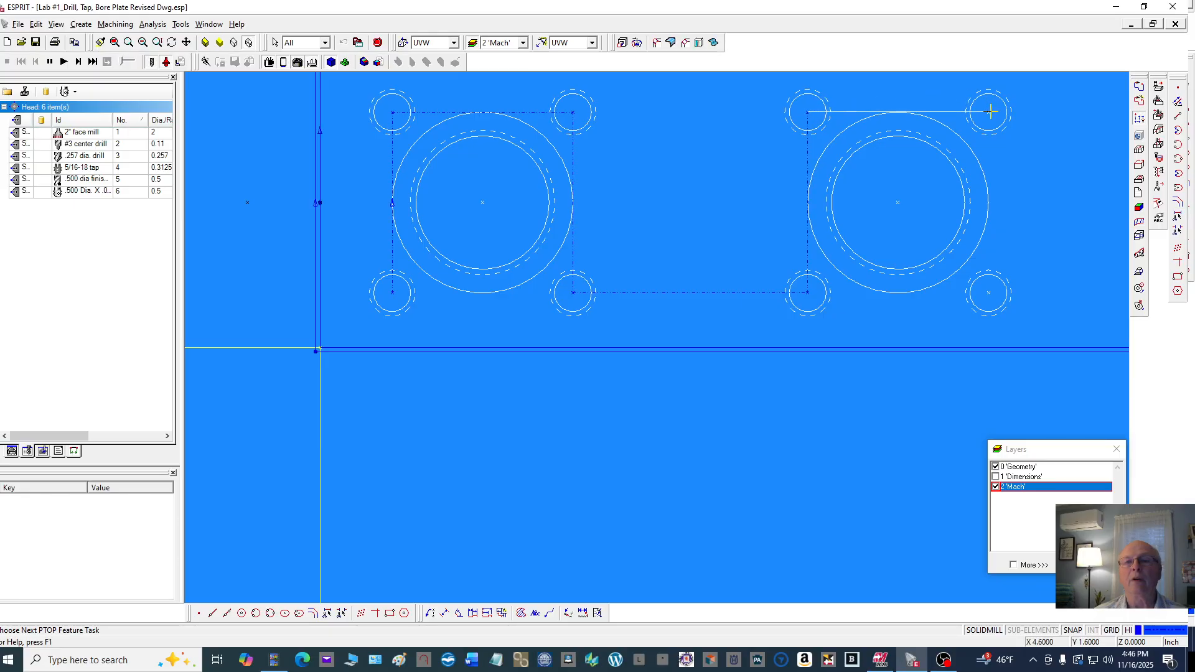
{"action": "left_click", "coordinate": [985, 118]}
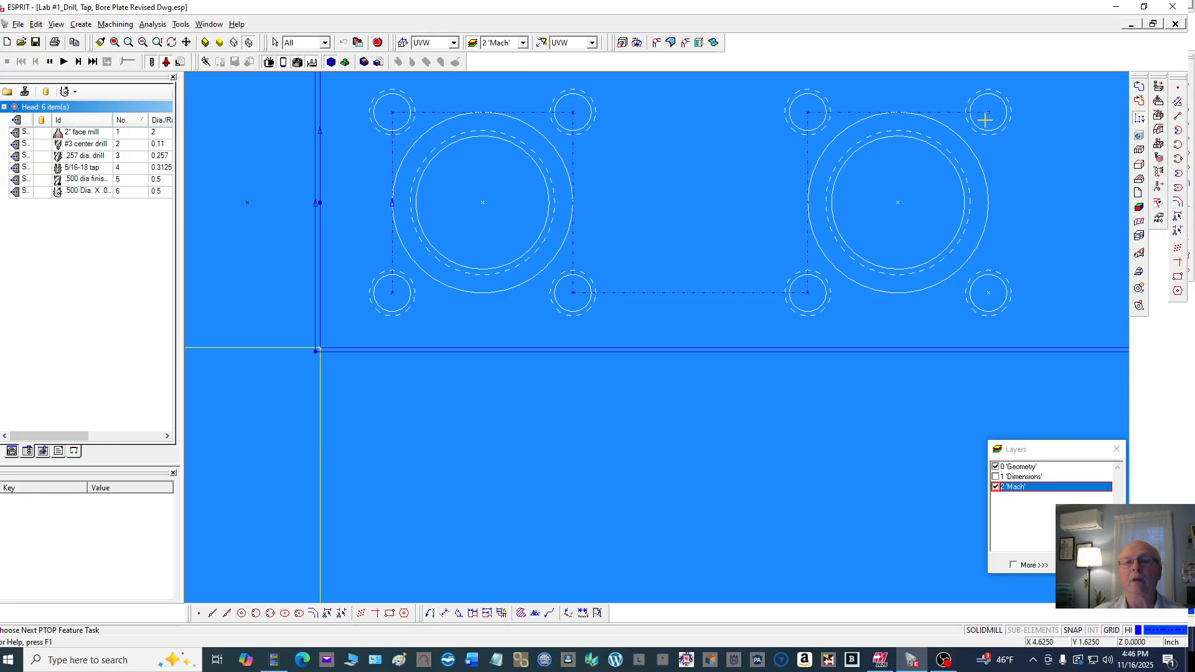
{"action": "left_click", "coordinate": [990, 293]}
Continue the PTOP through the last four tapped holes and the three bore centers, then close the feature
{"action": "scroll", "coordinate": [795, 280], "scroll_direction": "down", "scroll_amount": 3}
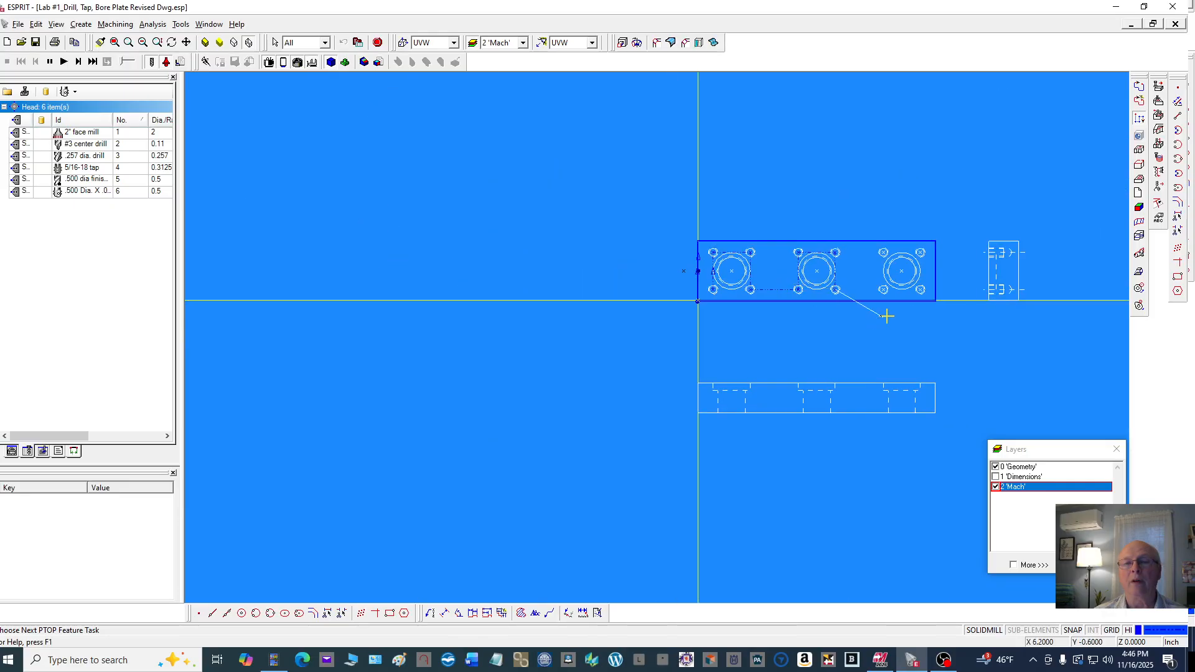
{"action": "scroll", "coordinate": [895, 292], "scroll_direction": "up", "scroll_amount": 2}
{"action": "scroll", "coordinate": [895, 291], "scroll_direction": "up", "scroll_amount": 1}
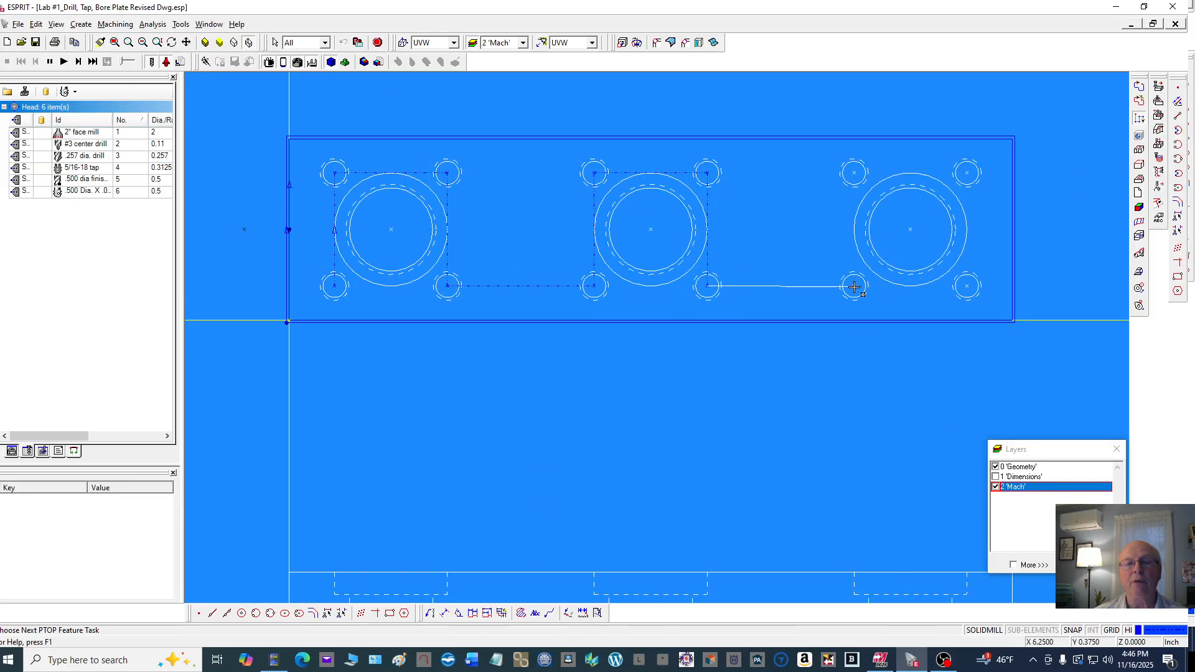
{"action": "left_click", "coordinate": [854, 285]}
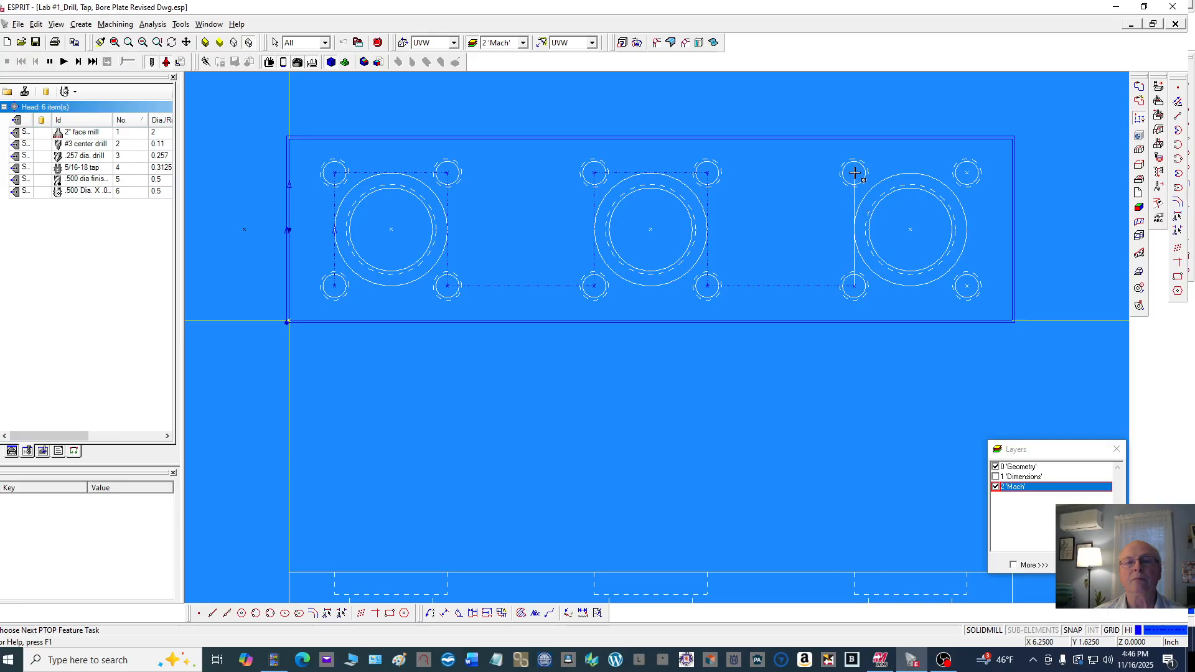
{"action": "left_click", "coordinate": [854, 172]}
{"action": "left_click", "coordinate": [965, 173]}
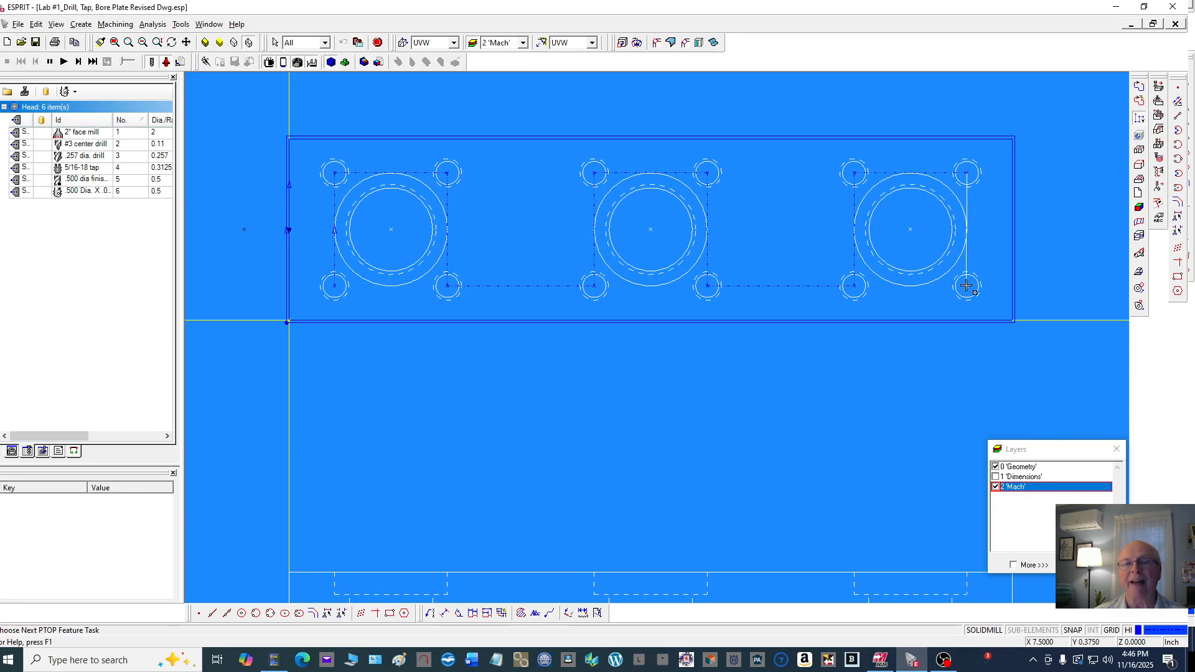
{"action": "left_click", "coordinate": [965, 285]}
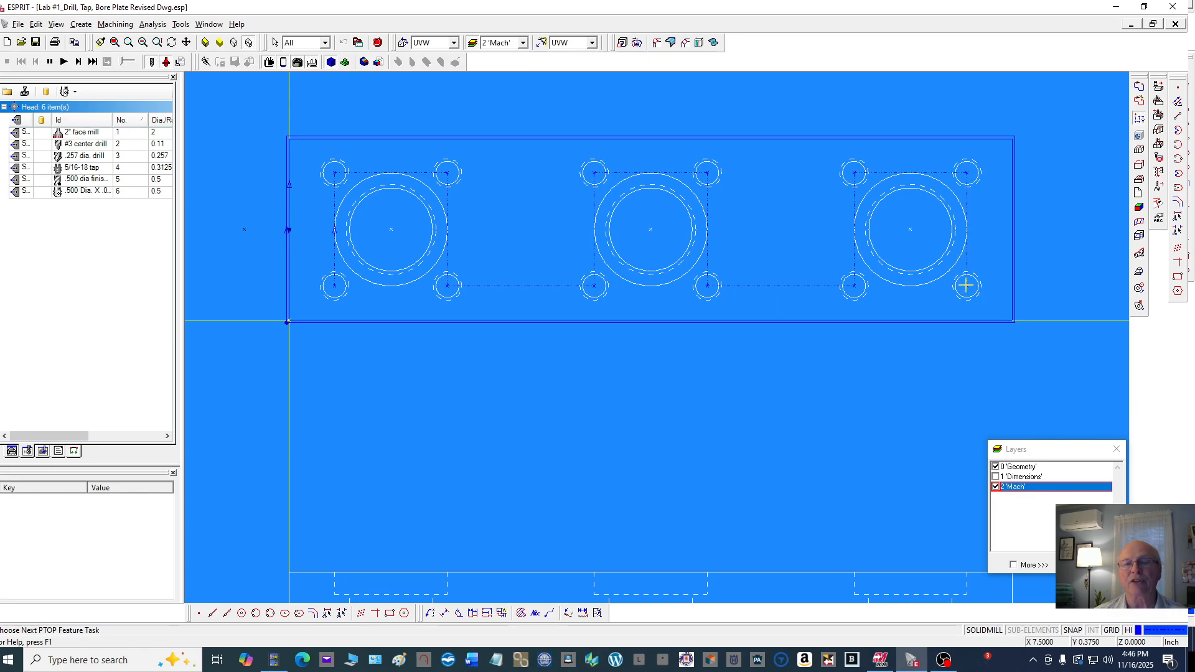
{"action": "left_click", "coordinate": [910, 229]}
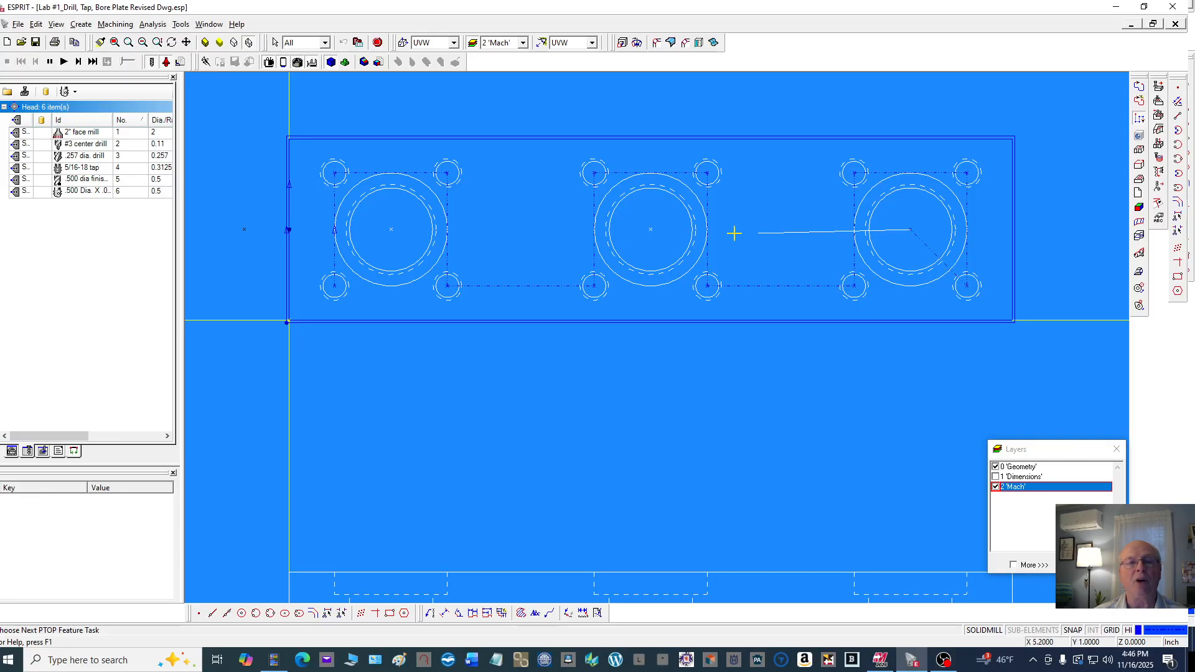
{"action": "left_click", "coordinate": [650, 229]}
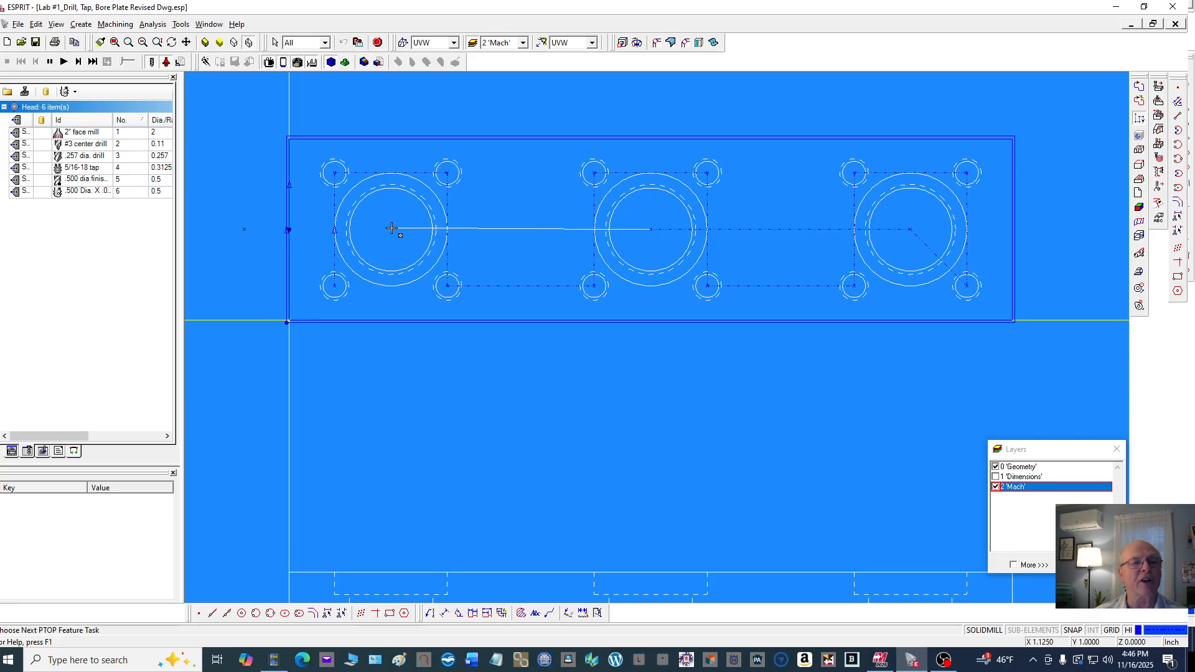
{"action": "left_click", "coordinate": [391, 229]}
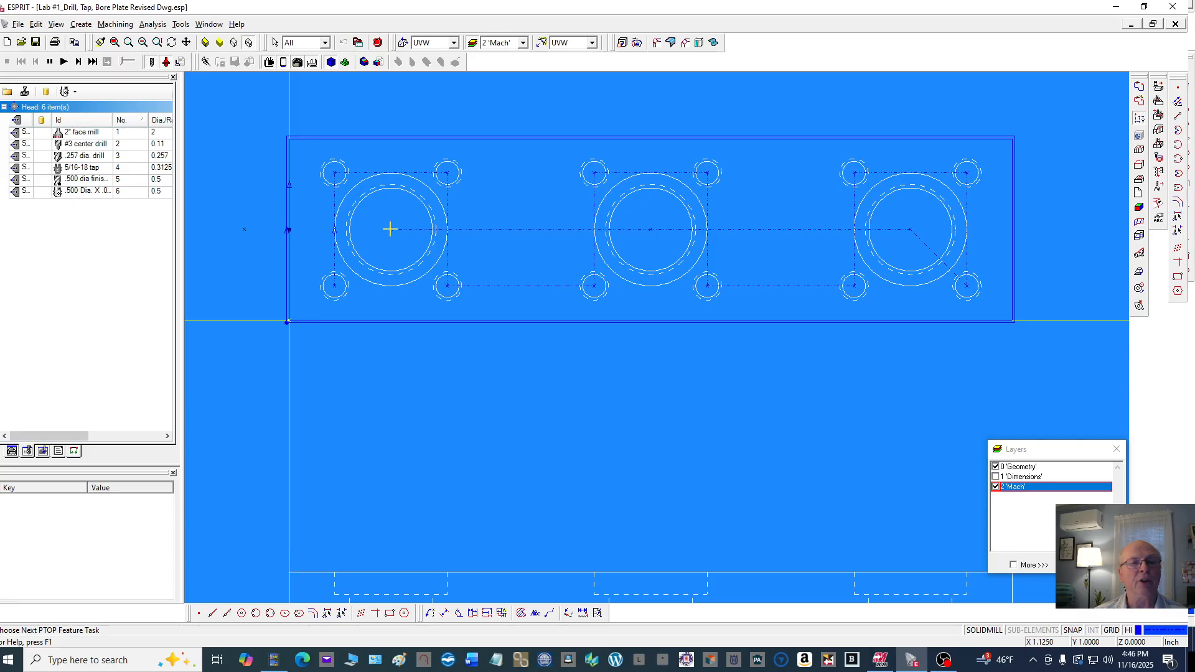
{"action": "left_click", "coordinate": [378, 43]}
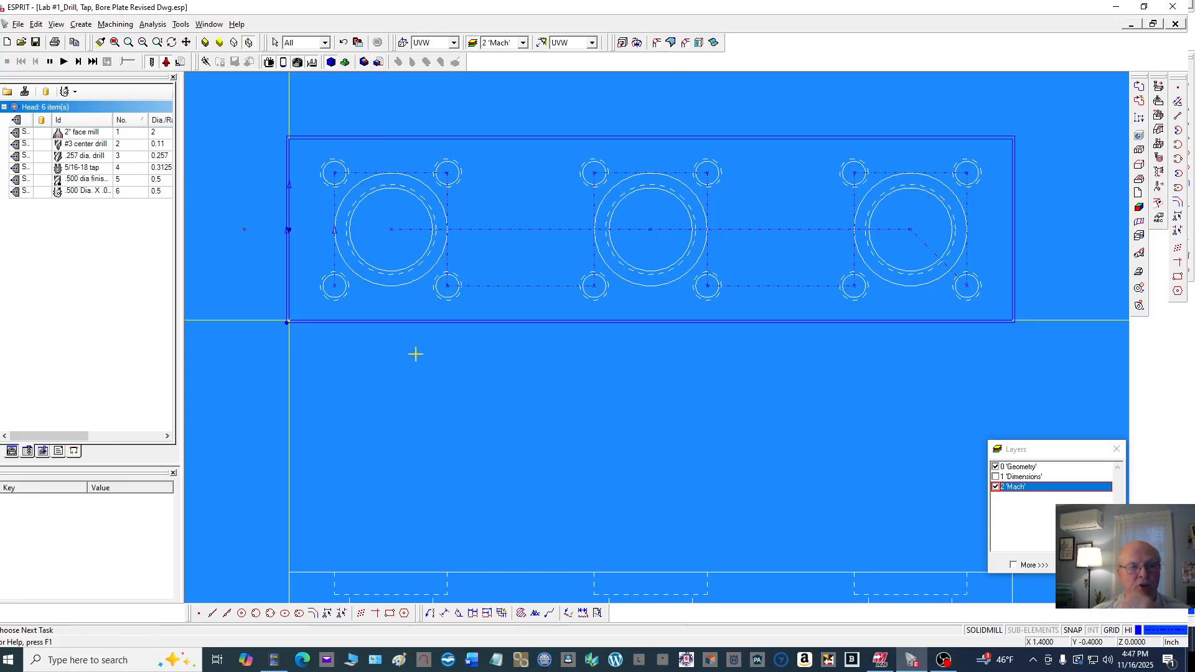
Create a second manual PTOP feature through the centers of all twelve tapped holes, starting at the lower-left one
{"action": "scroll", "coordinate": [658, 268], "scroll_direction": "down", "scroll_amount": 2}
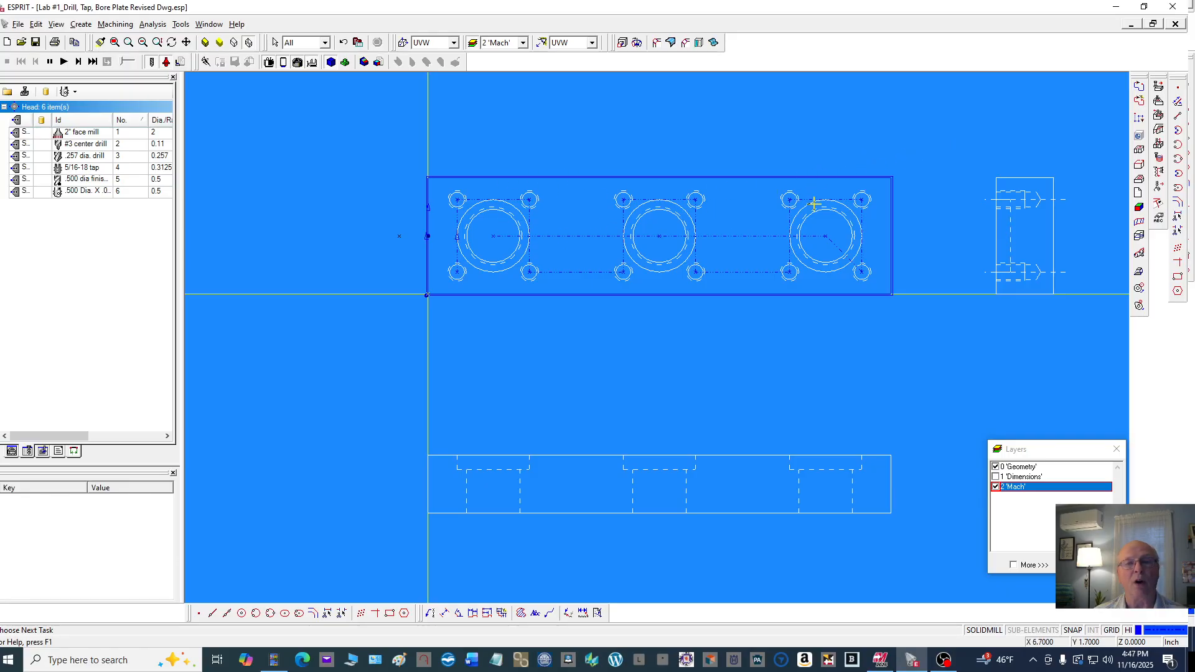
{"action": "left_click", "coordinate": [1138, 117]}
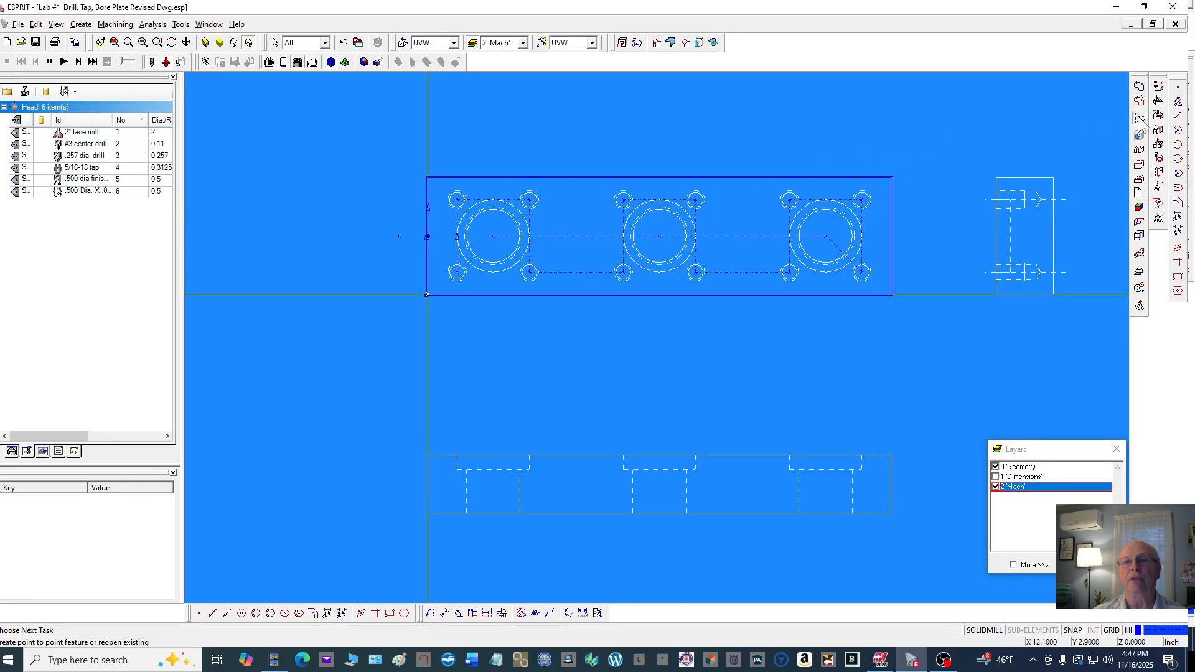
{"action": "left_click", "coordinate": [457, 271]}
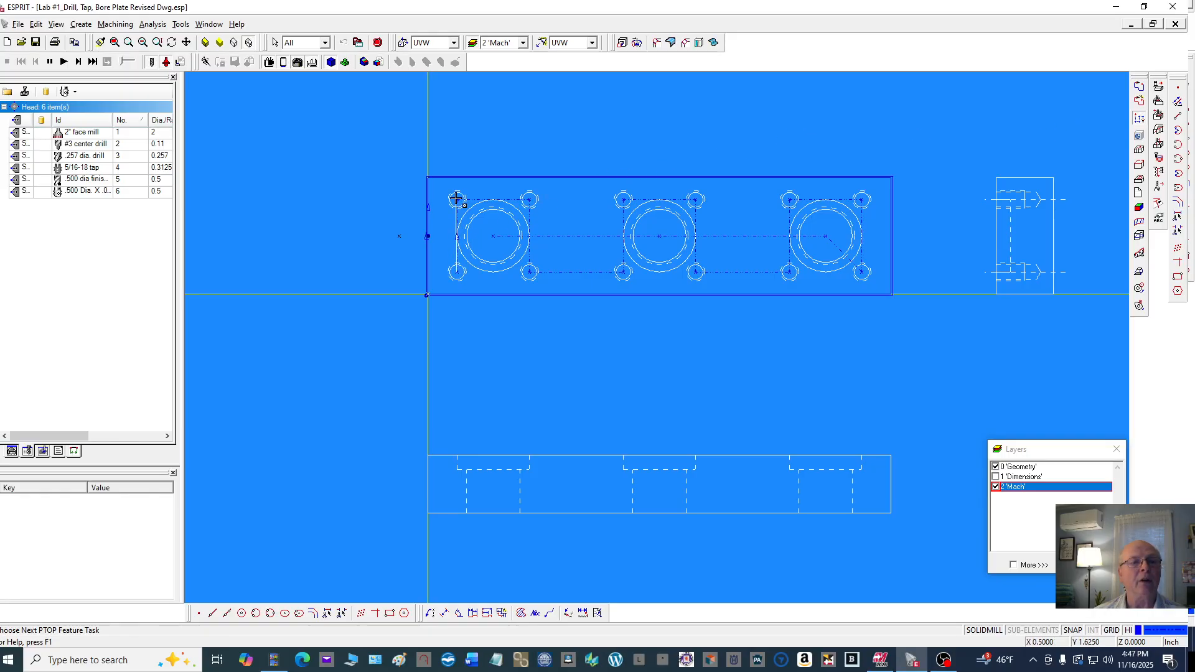
{"action": "left_click", "coordinate": [456, 198]}
{"action": "left_click", "coordinate": [528, 199]}
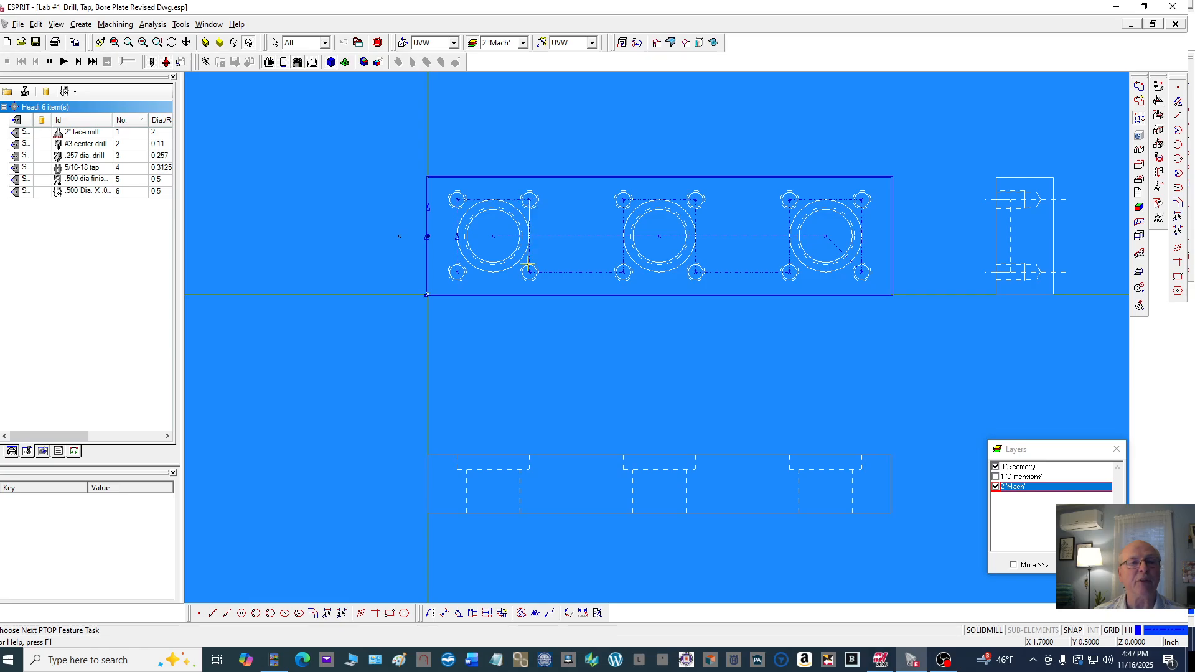
{"action": "left_click", "coordinate": [529, 272]}
{"action": "left_click", "coordinate": [623, 271]}
{"action": "left_click", "coordinate": [623, 199]}
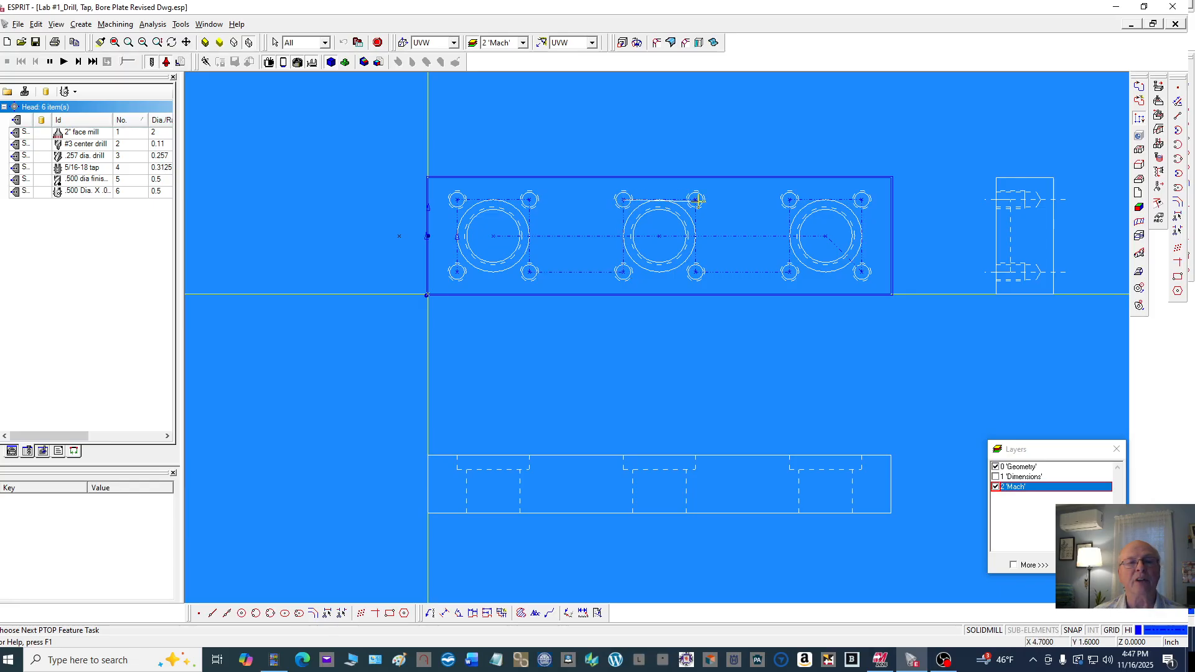
{"action": "left_click", "coordinate": [695, 199]}
{"action": "left_click", "coordinate": [695, 271]}
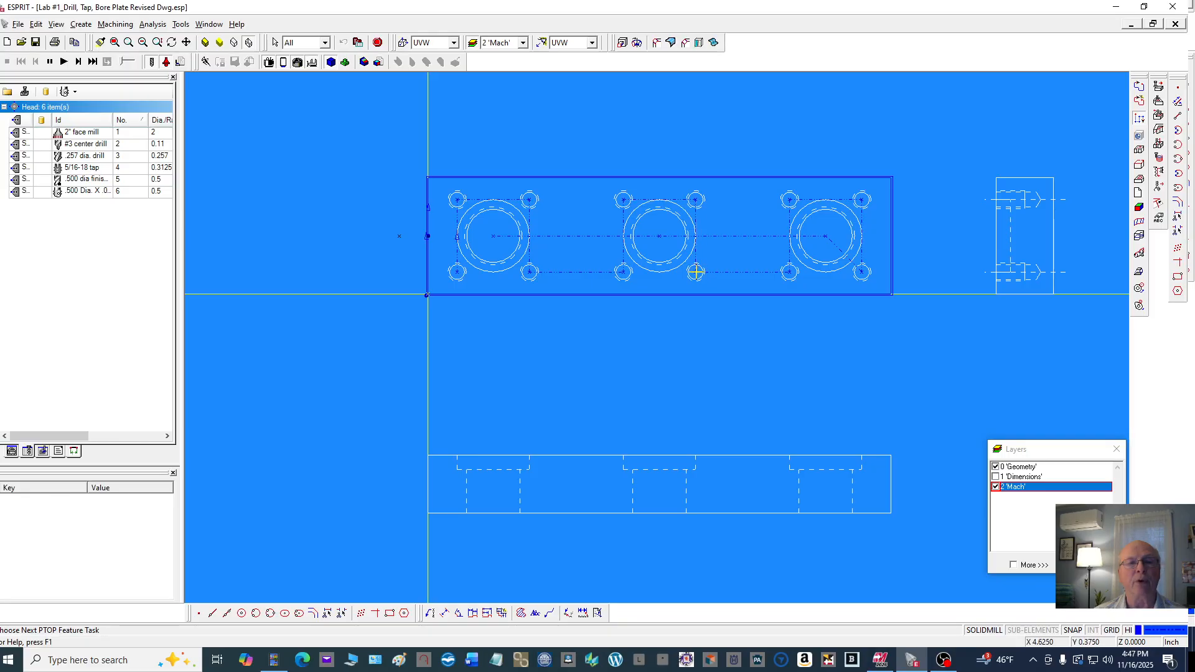
{"action": "left_click", "coordinate": [790, 272]}
{"action": "left_click", "coordinate": [862, 200]}
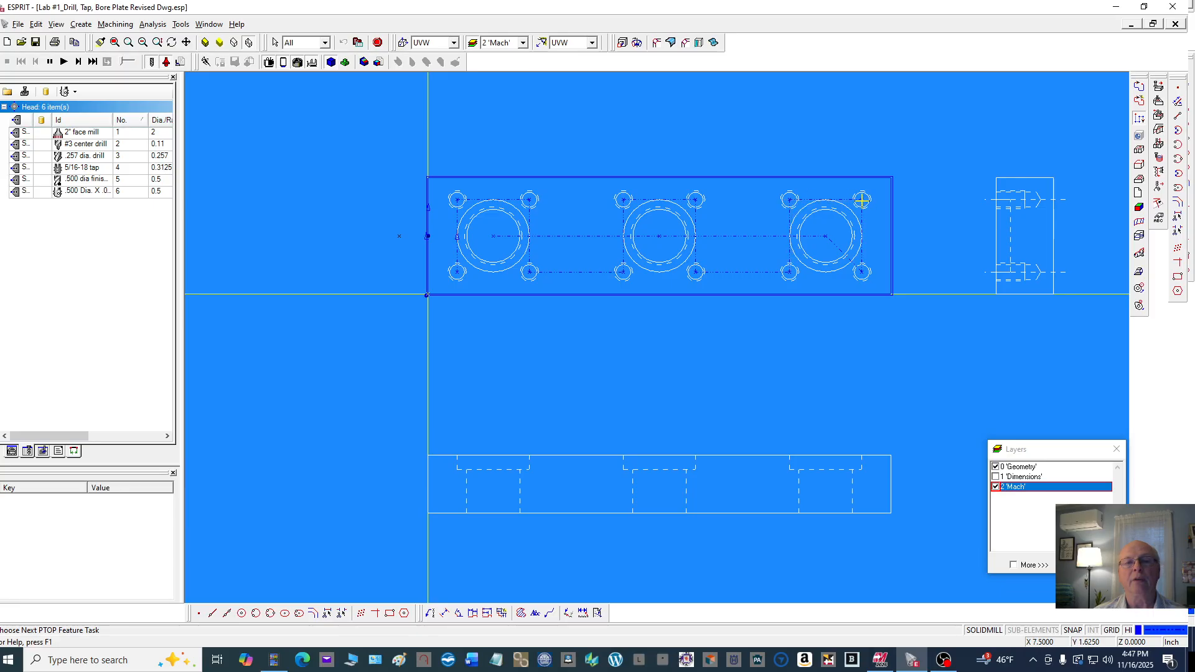
{"action": "left_click", "coordinate": [862, 272]}
{"action": "left_click", "coordinate": [377, 43]}
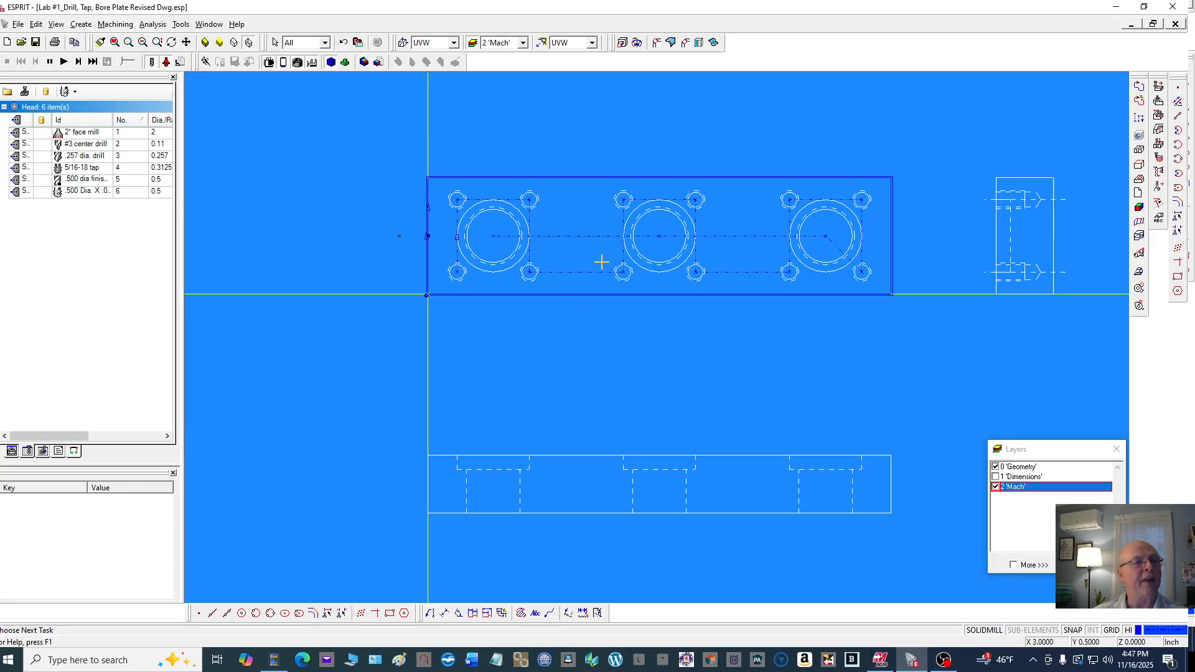
Inspect the two chain features and the first PTOP feature in the features list
{"action": "left_click", "coordinate": [13, 453]}
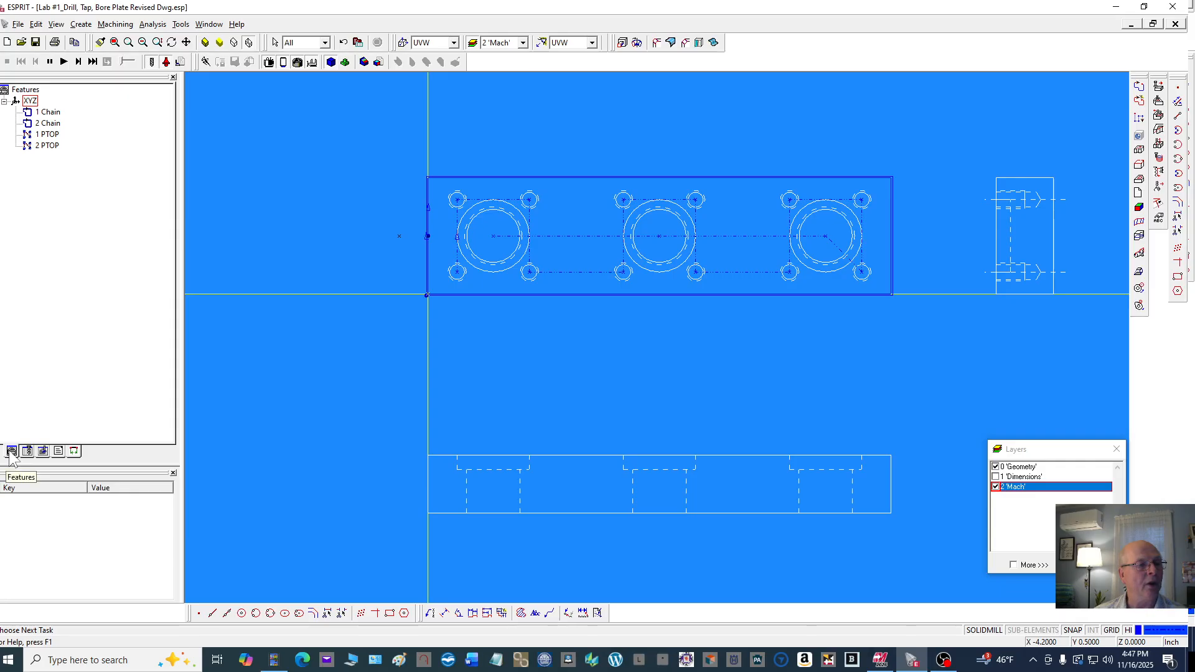
{"action": "left_click", "coordinate": [49, 113]}
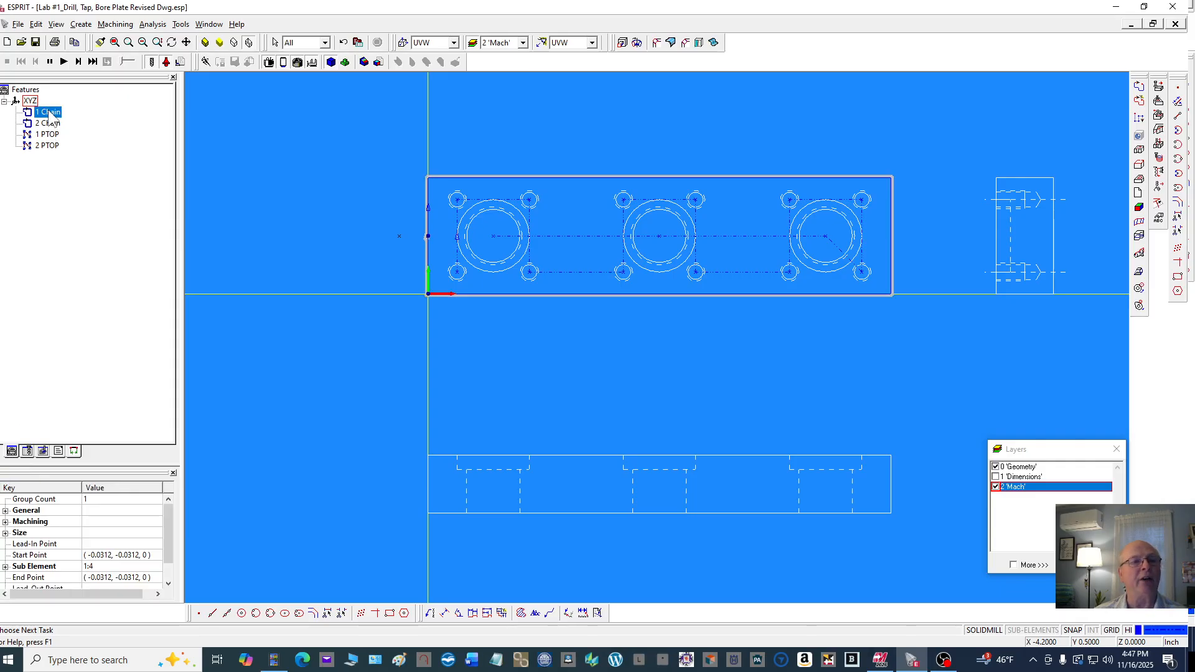
{"action": "left_click", "coordinate": [50, 124]}
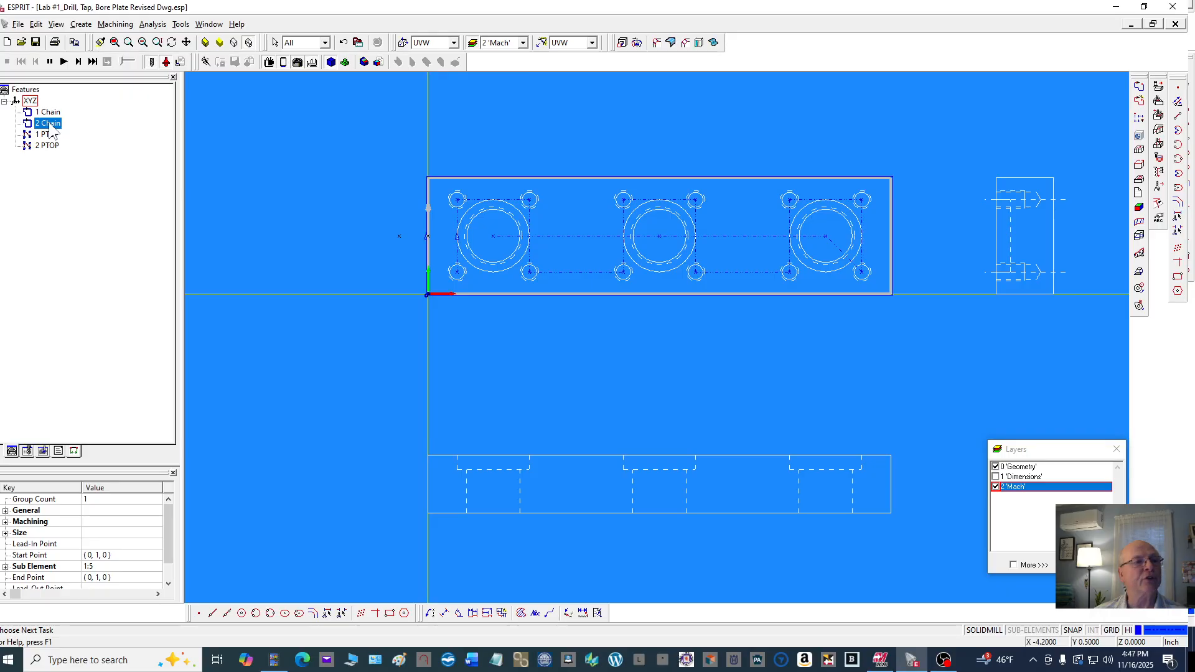
{"action": "left_click", "coordinate": [52, 135]}
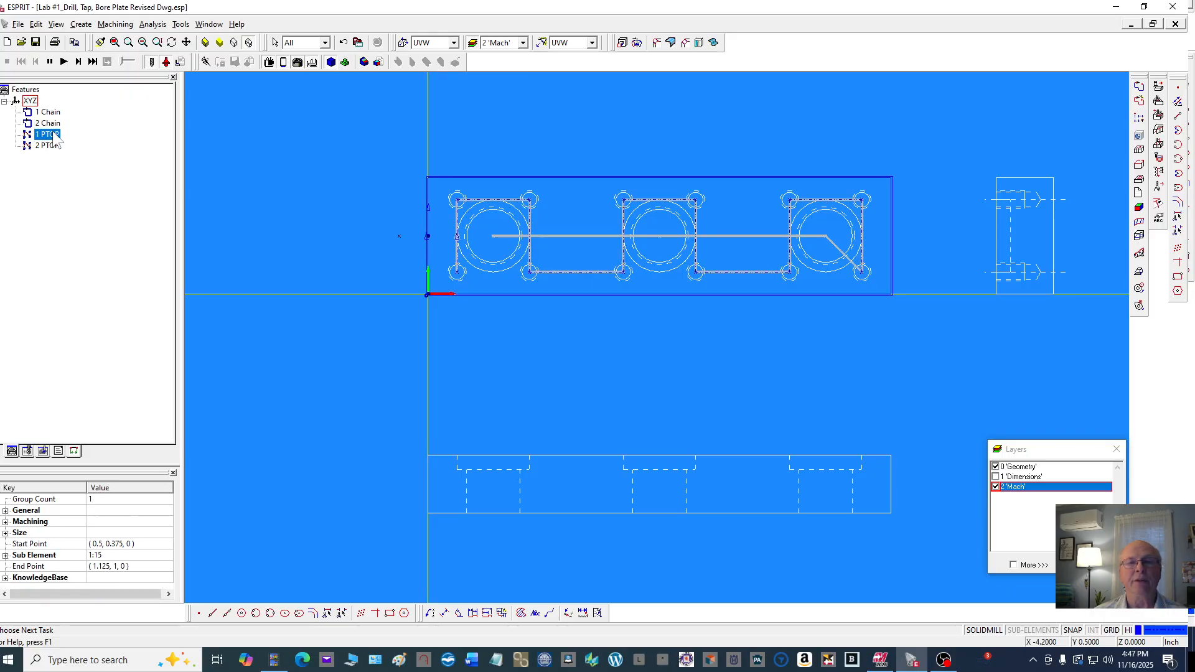
Create a third manual PTOP feature through the three bore centers, running from the right bore to the left one
{"action": "left_click", "coordinate": [55, 147]}
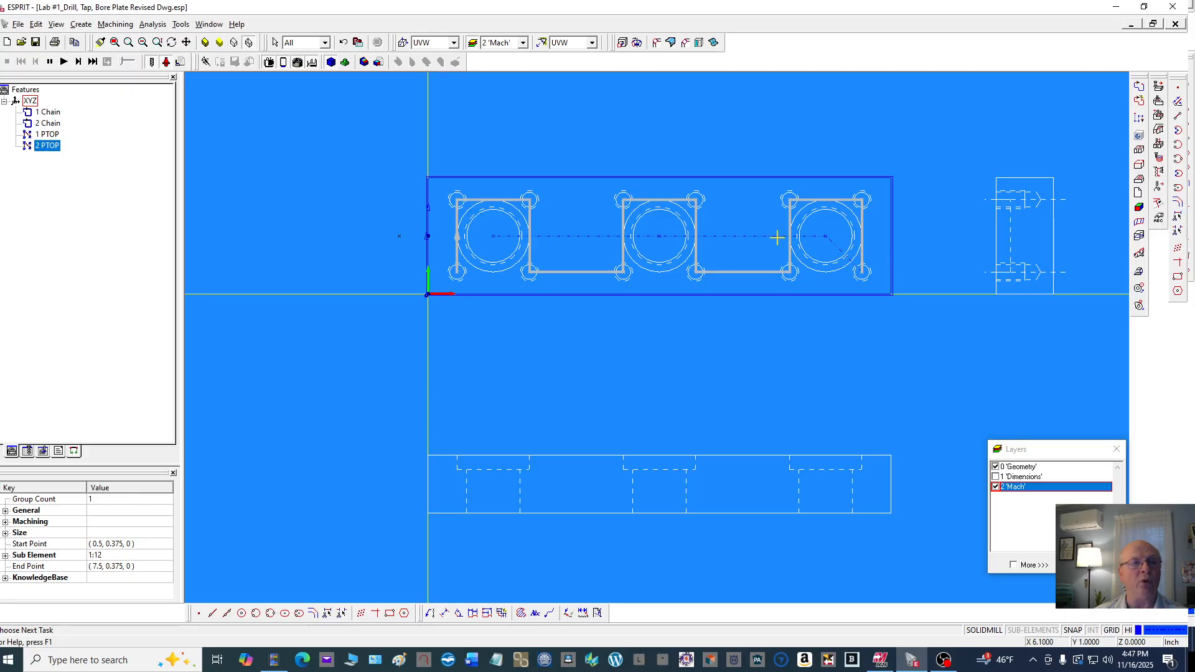
{"action": "left_click", "coordinate": [420, 152]}
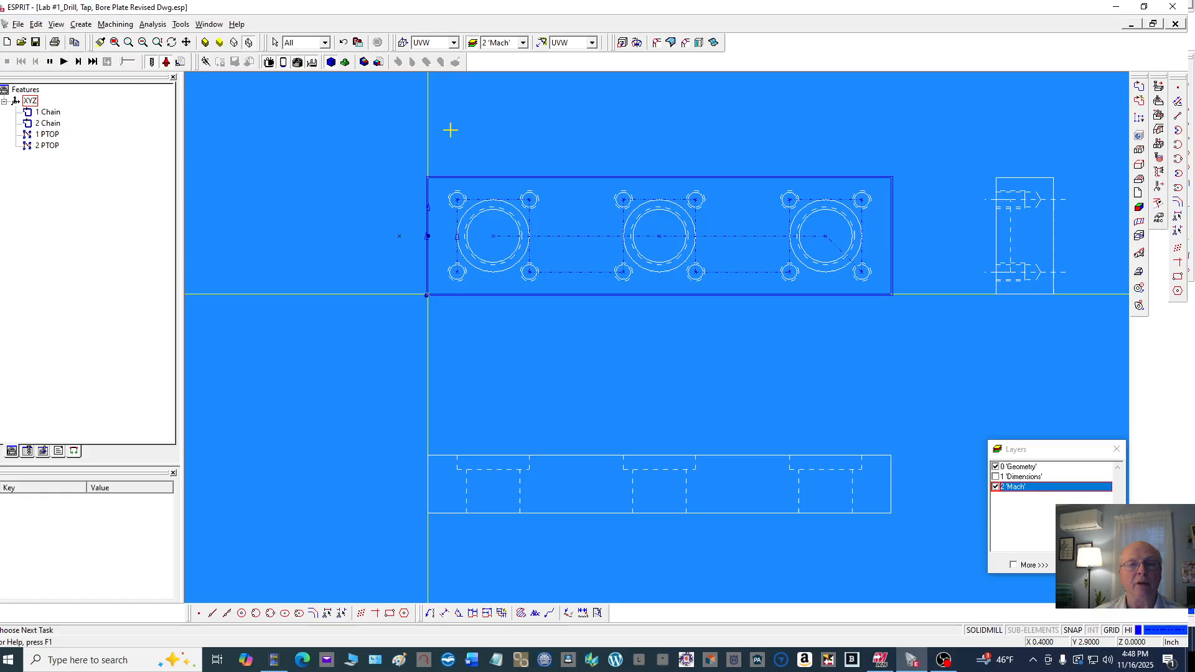
{"action": "left_click", "coordinate": [1138, 117]}
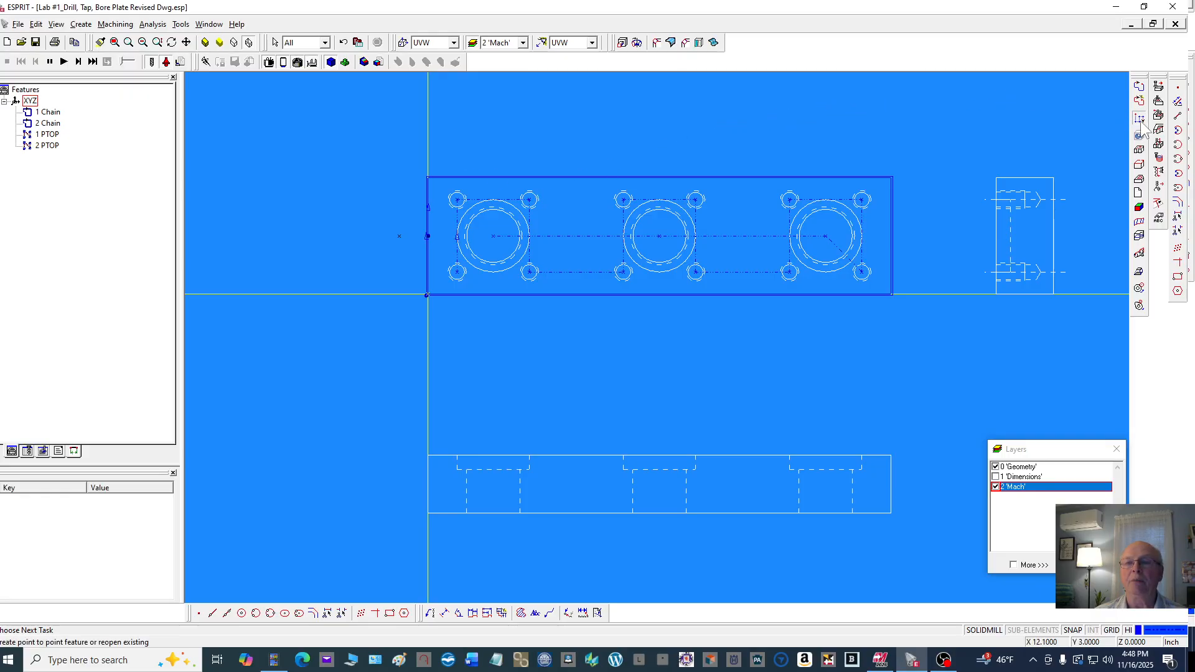
{"action": "left_click", "coordinate": [825, 236]}
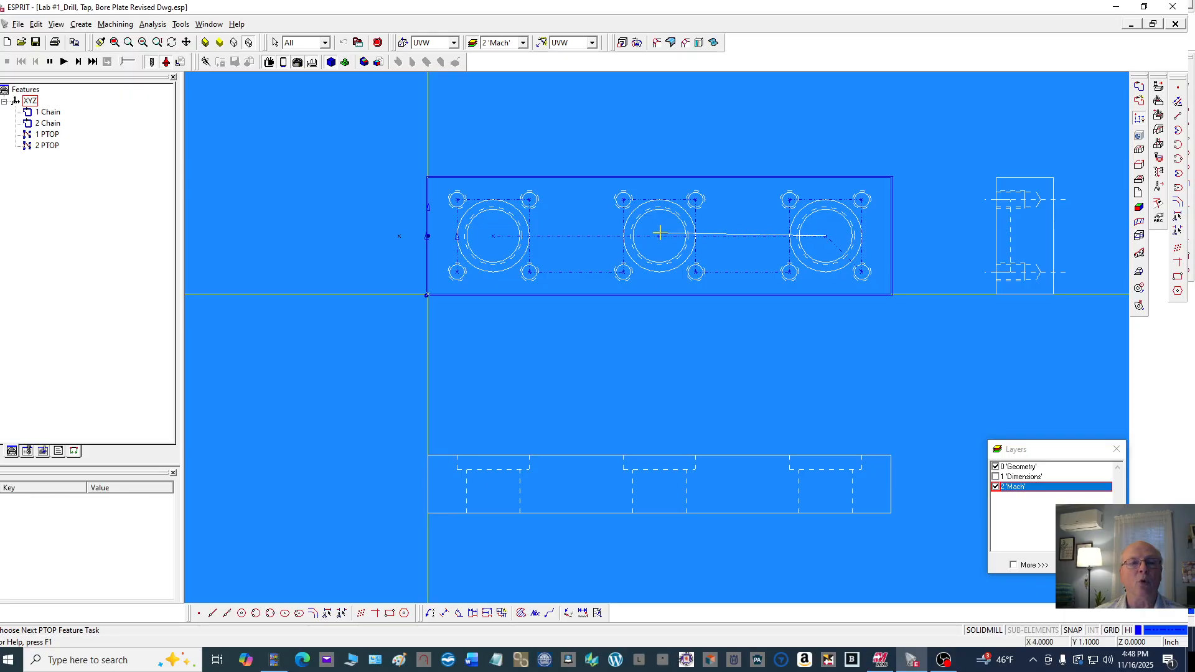
{"action": "left_click", "coordinate": [660, 236]}
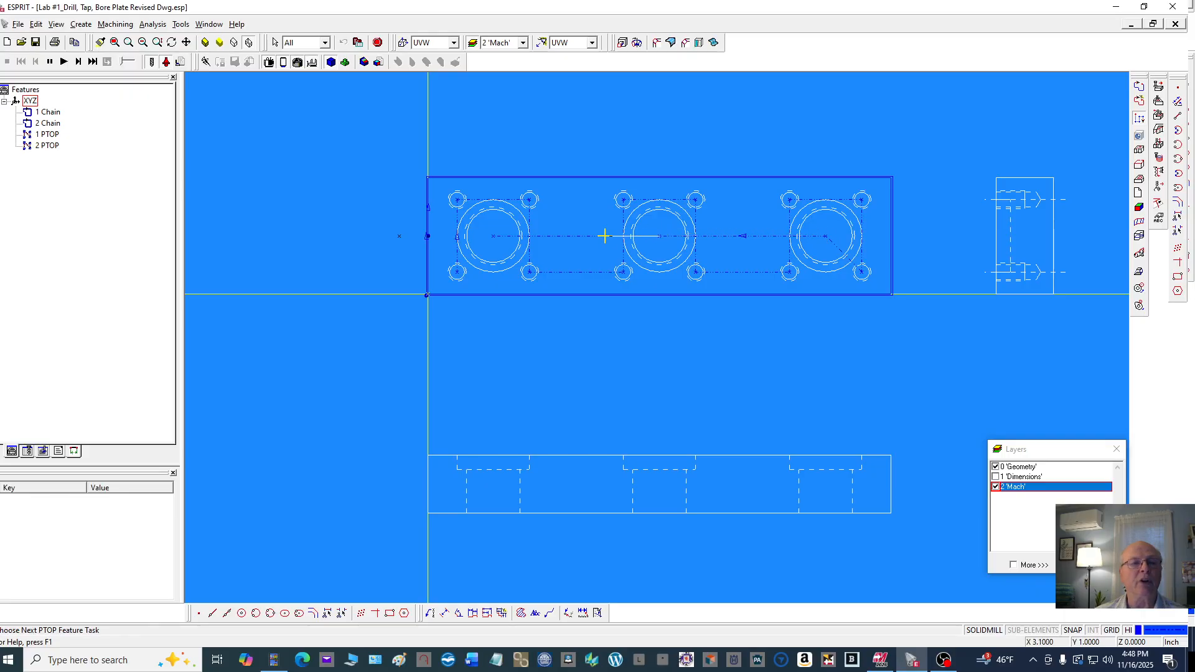
{"action": "left_click", "coordinate": [494, 235]}
{"action": "left_click", "coordinate": [377, 42]}
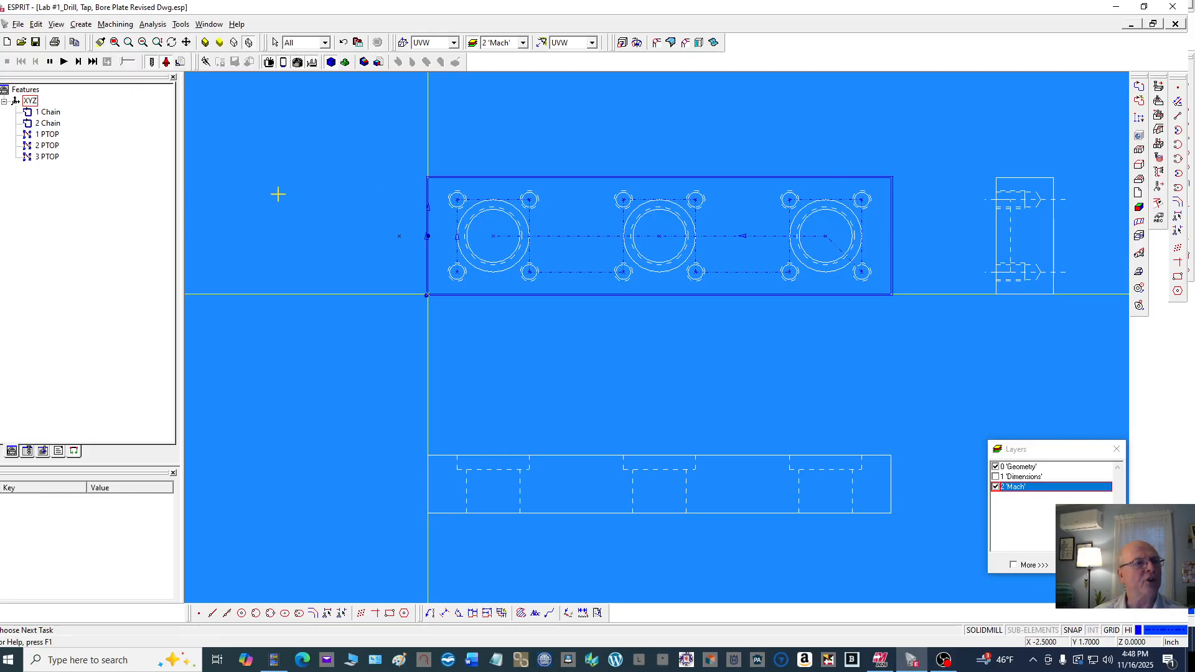
Select the outer stock boundary chain as the feature to machine
{"action": "left_click", "coordinate": [49, 157]}
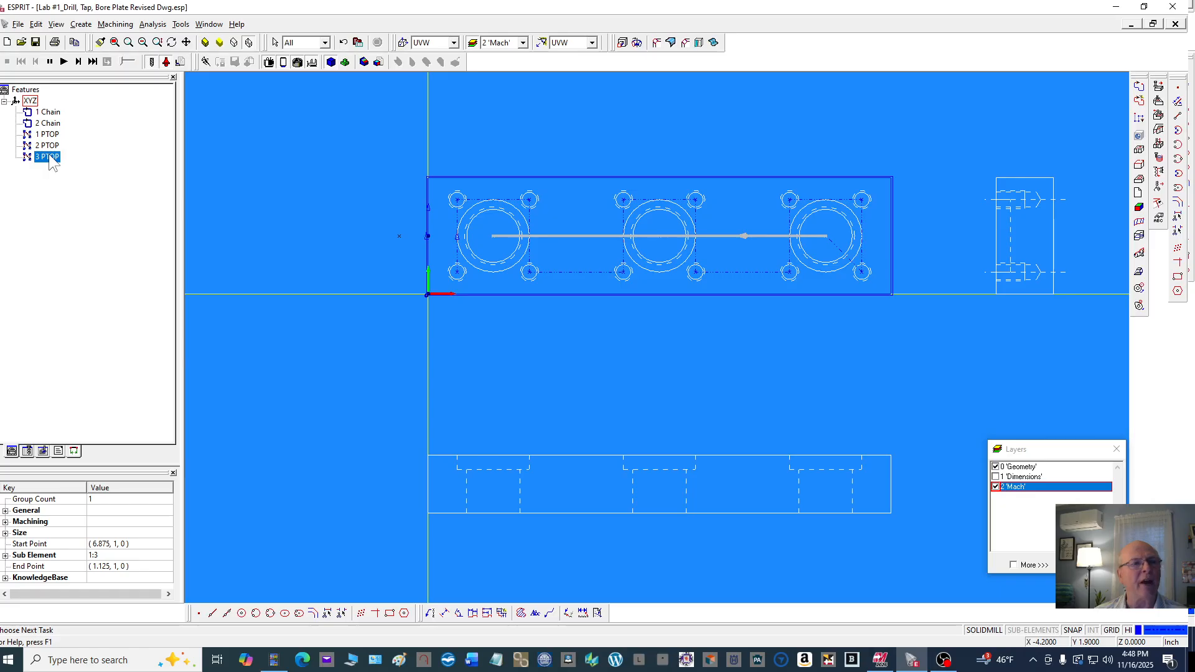
{"action": "left_click", "coordinate": [125, 152]}
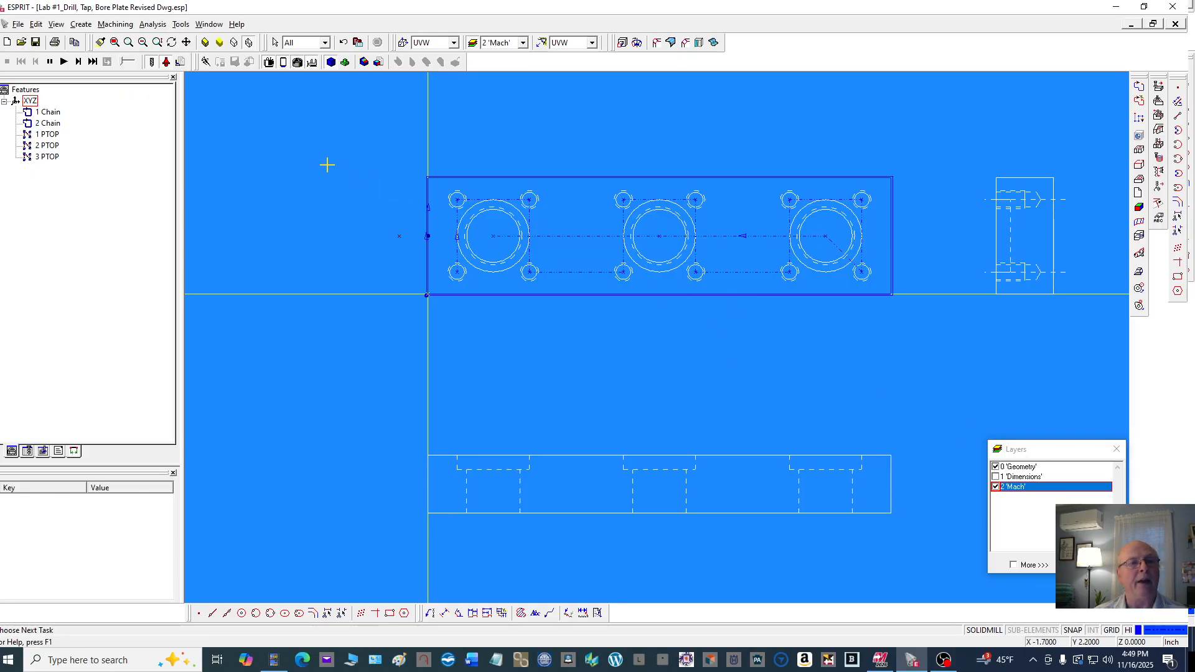
{"action": "scroll", "coordinate": [483, 166], "scroll_direction": "up", "scroll_amount": 3}
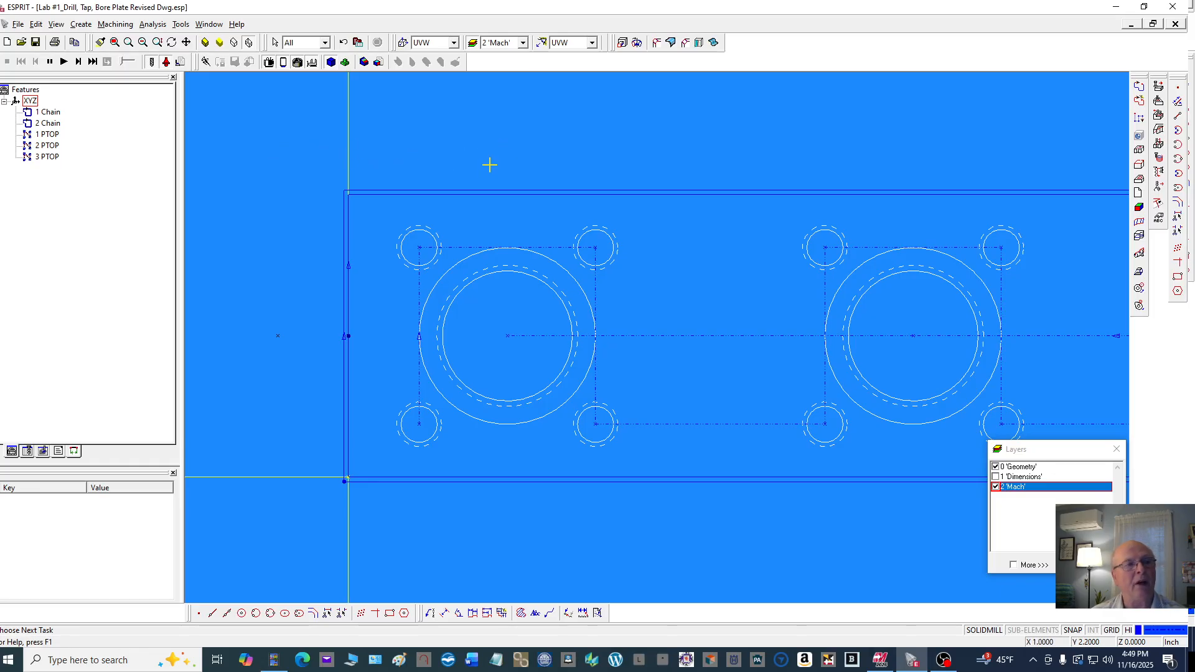
{"action": "left_click", "coordinate": [438, 191]}
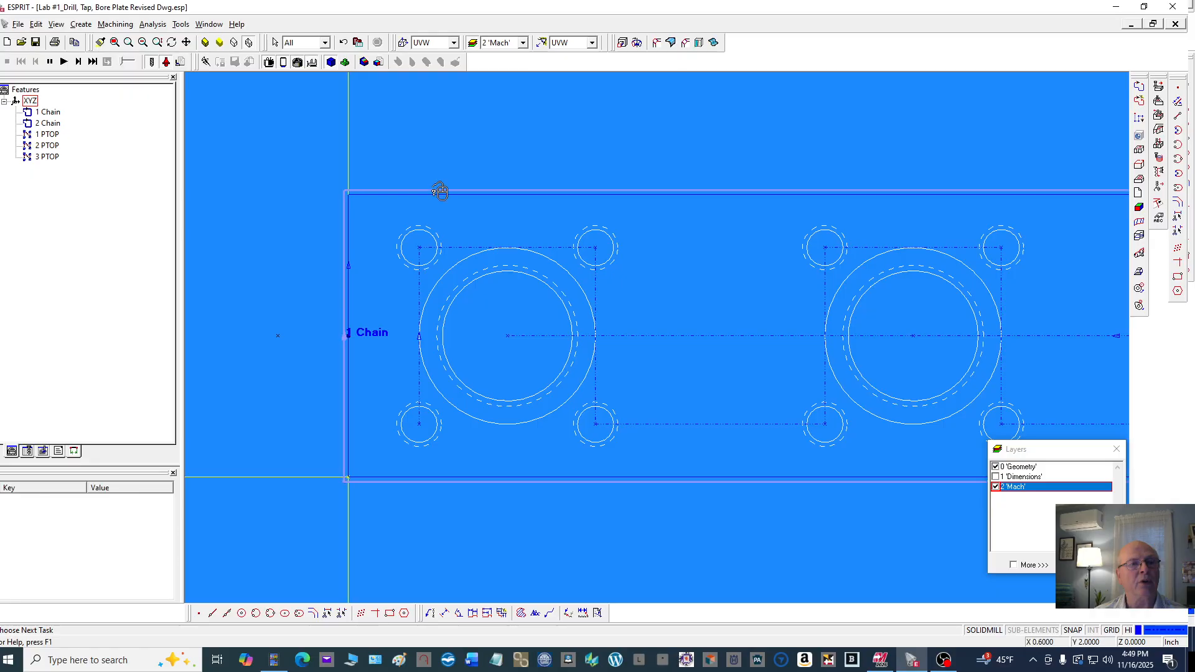
{"action": "left_click", "coordinate": [401, 123]}
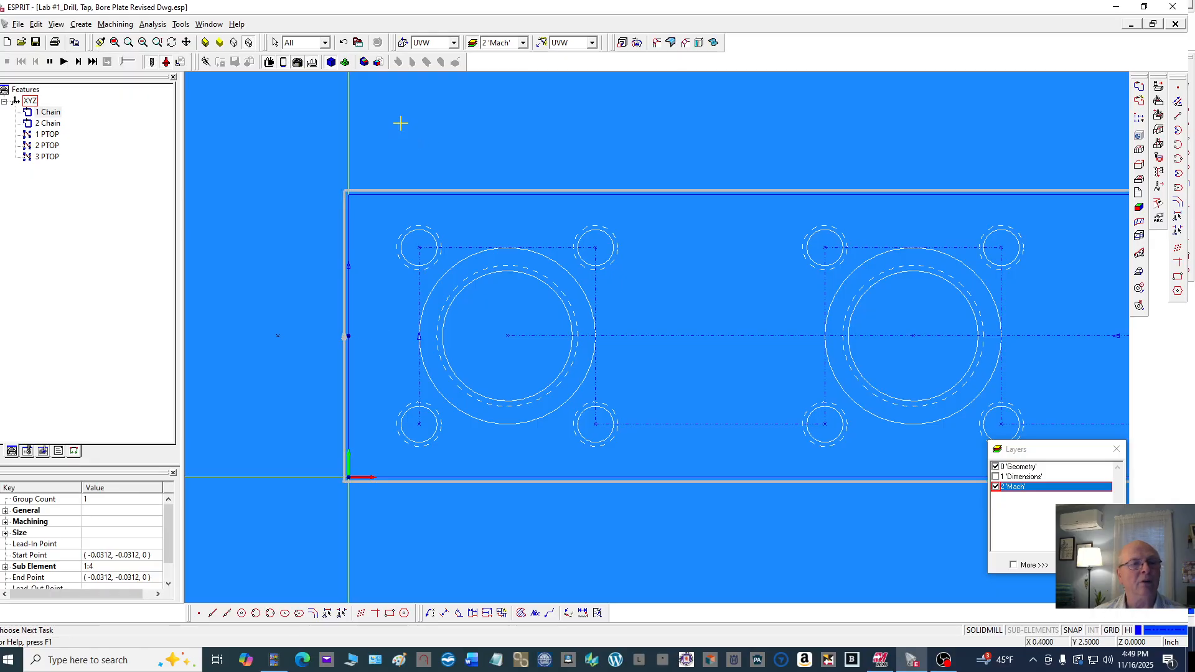
{"action": "scroll", "coordinate": [450, 136], "scroll_direction": "down", "scroll_amount": 2}
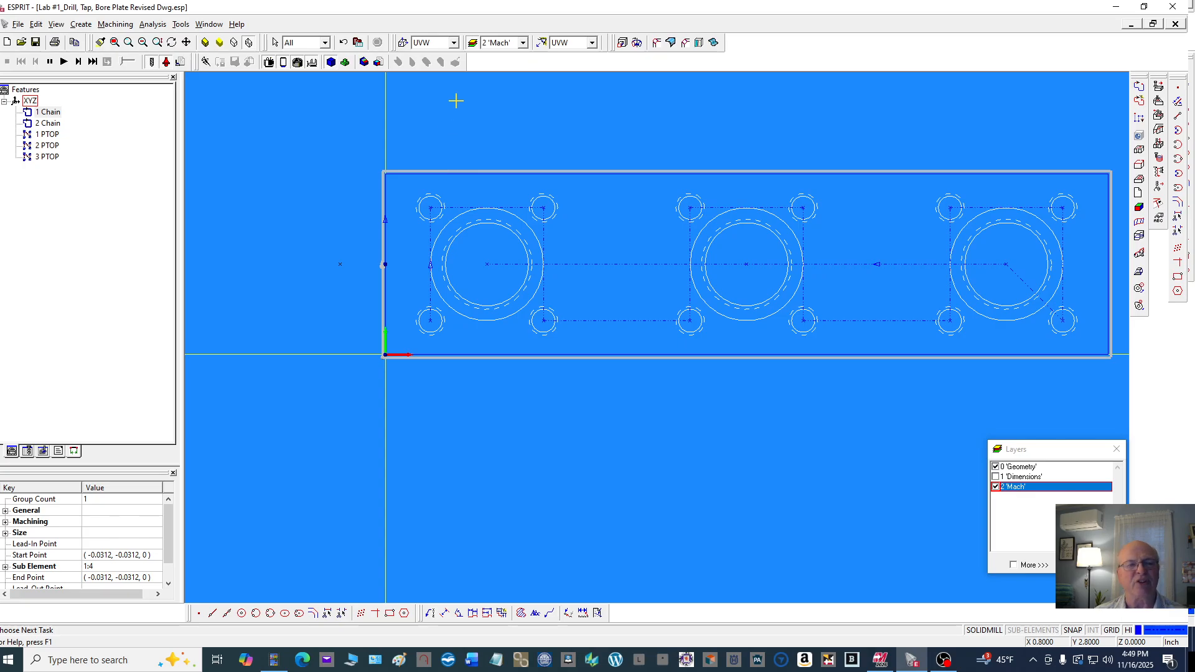
Start a SolidMill Traditional Facing operation on the chain and open its General and Strategy settings
{"action": "left_click", "coordinate": [115, 24]}
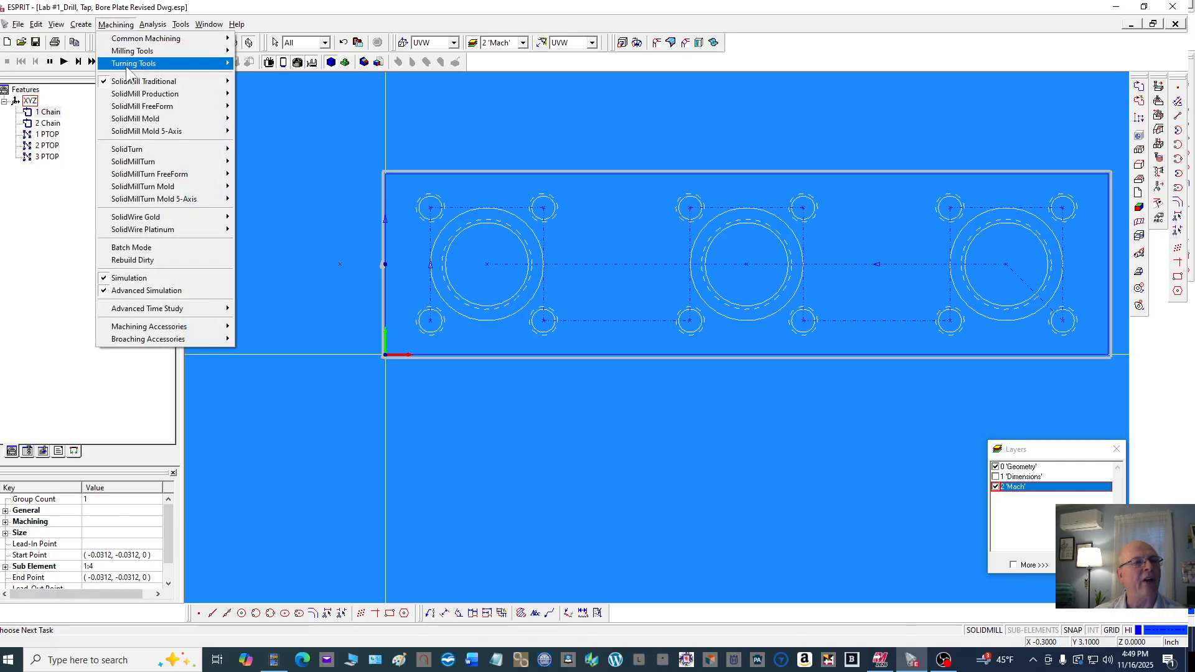
{"action": "mouse_move", "coordinate": [138, 83]}
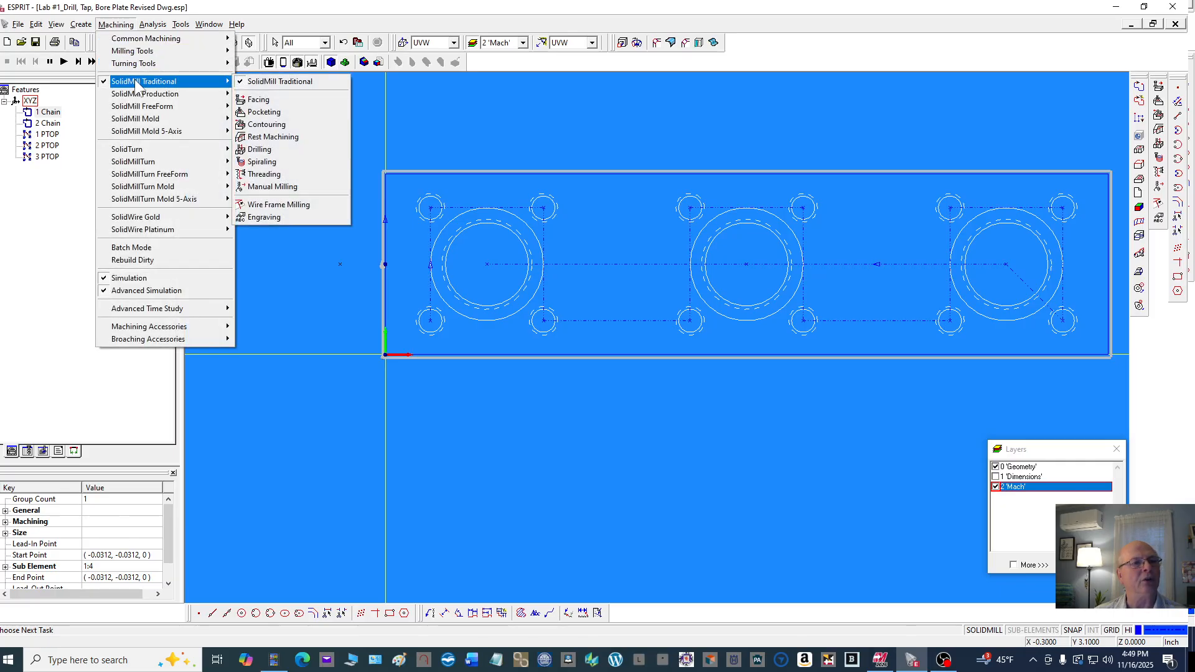
{"action": "left_click", "coordinate": [293, 97]}
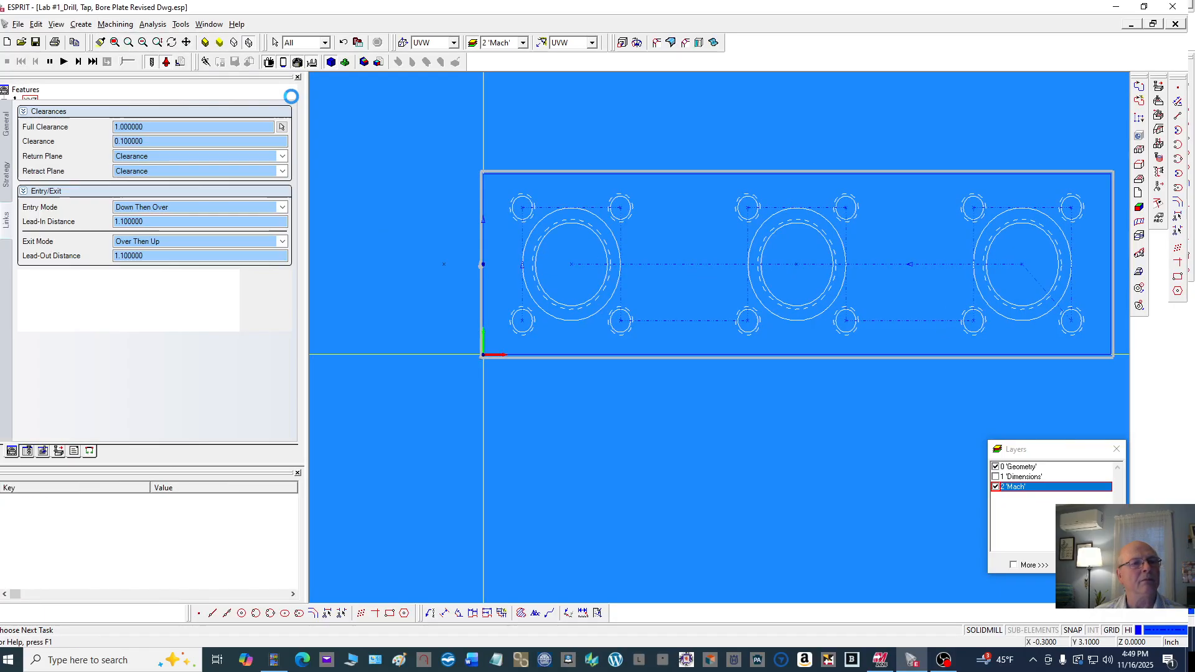
{"action": "left_click", "coordinate": [6, 122]}
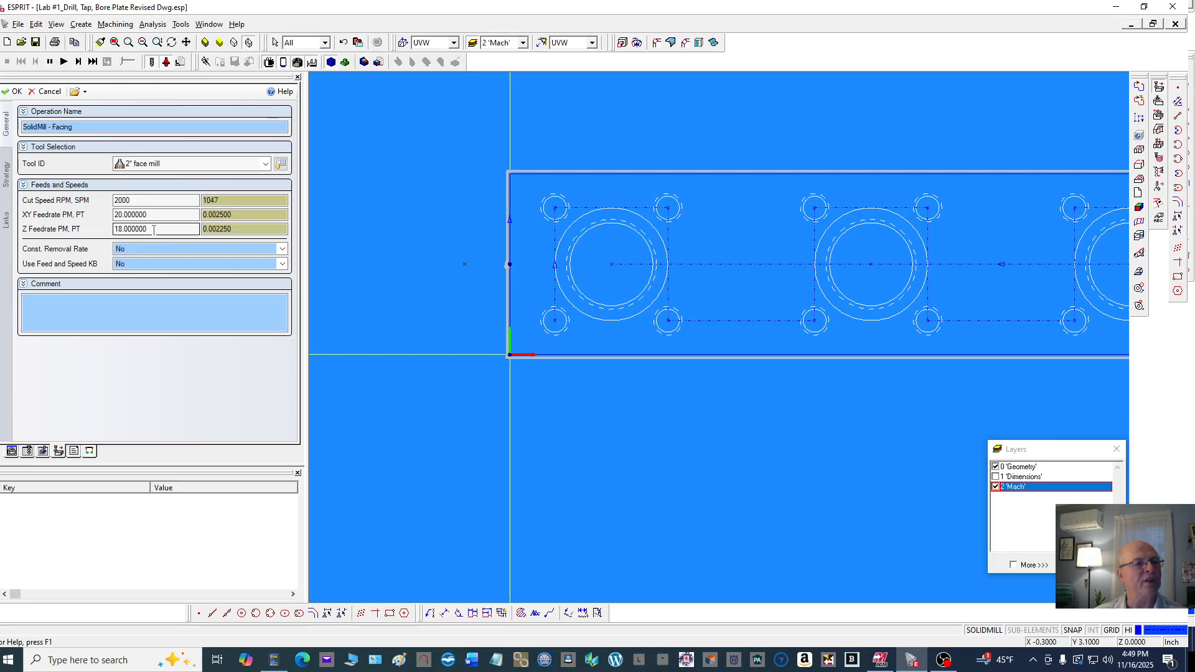
{"action": "left_click", "coordinate": [6, 175]}
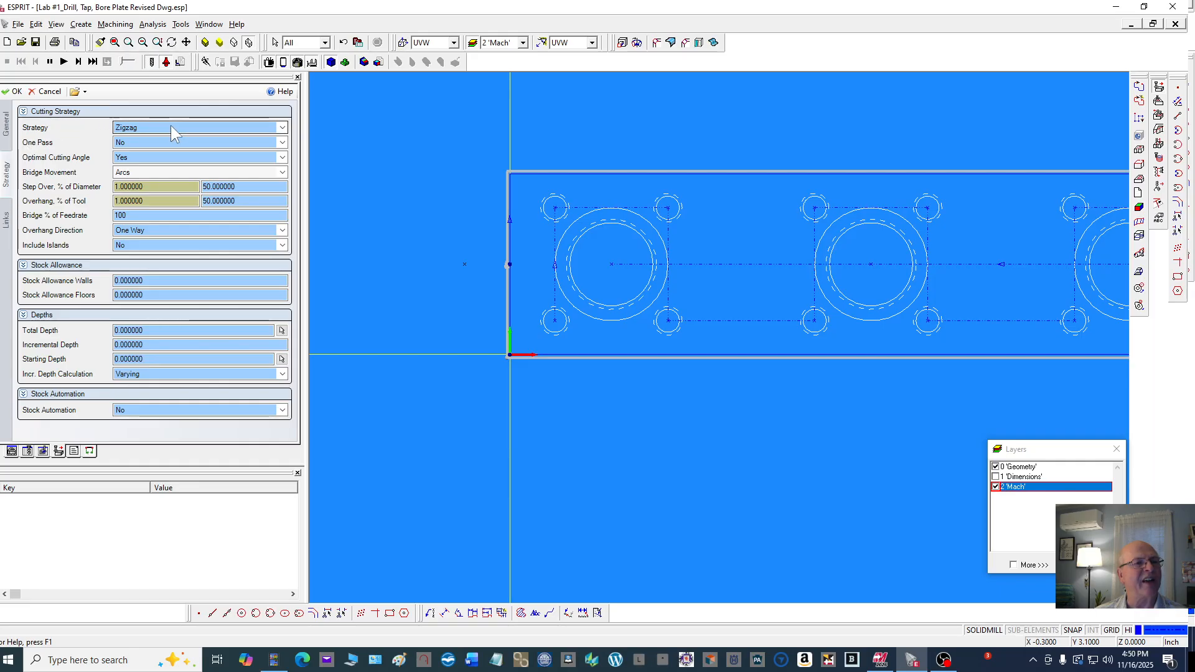
{"action": "mouse_move", "coordinate": [174, 132]}
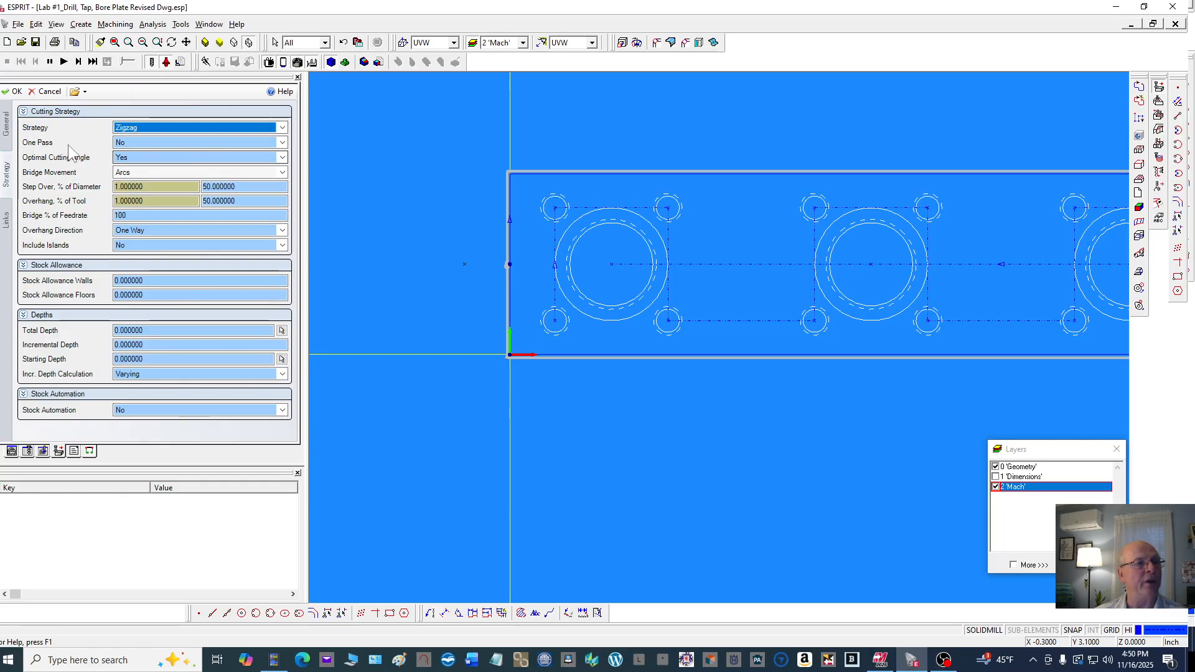
{"action": "left_click", "coordinate": [134, 161]}
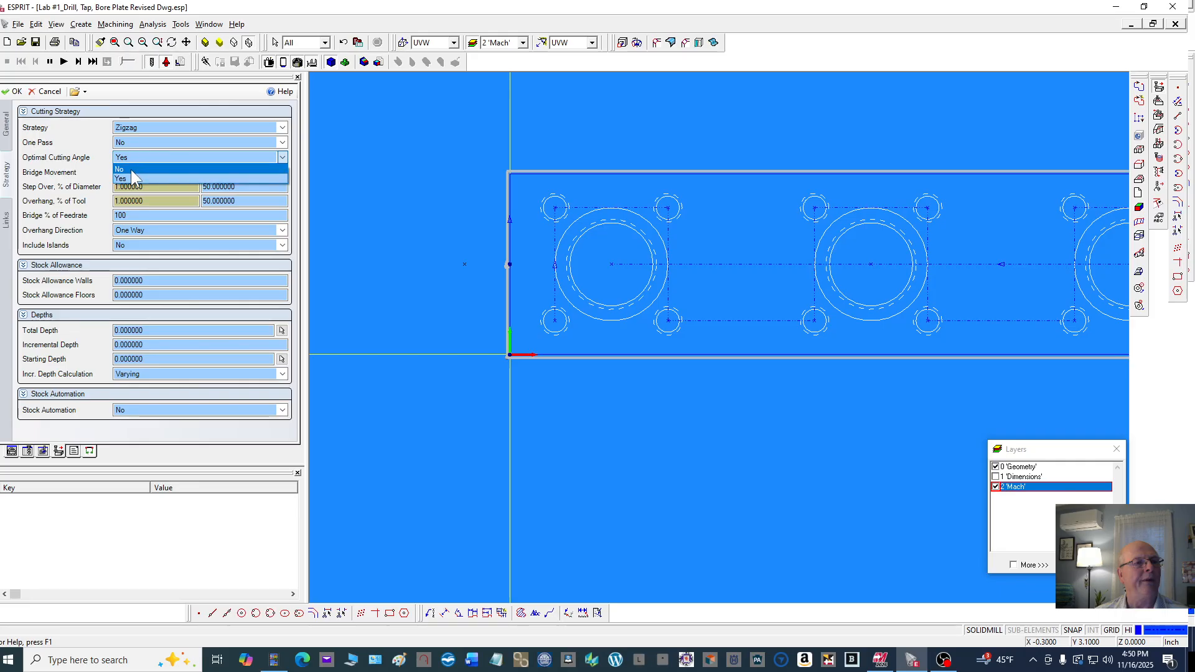
{"action": "left_click", "coordinate": [131, 170]}
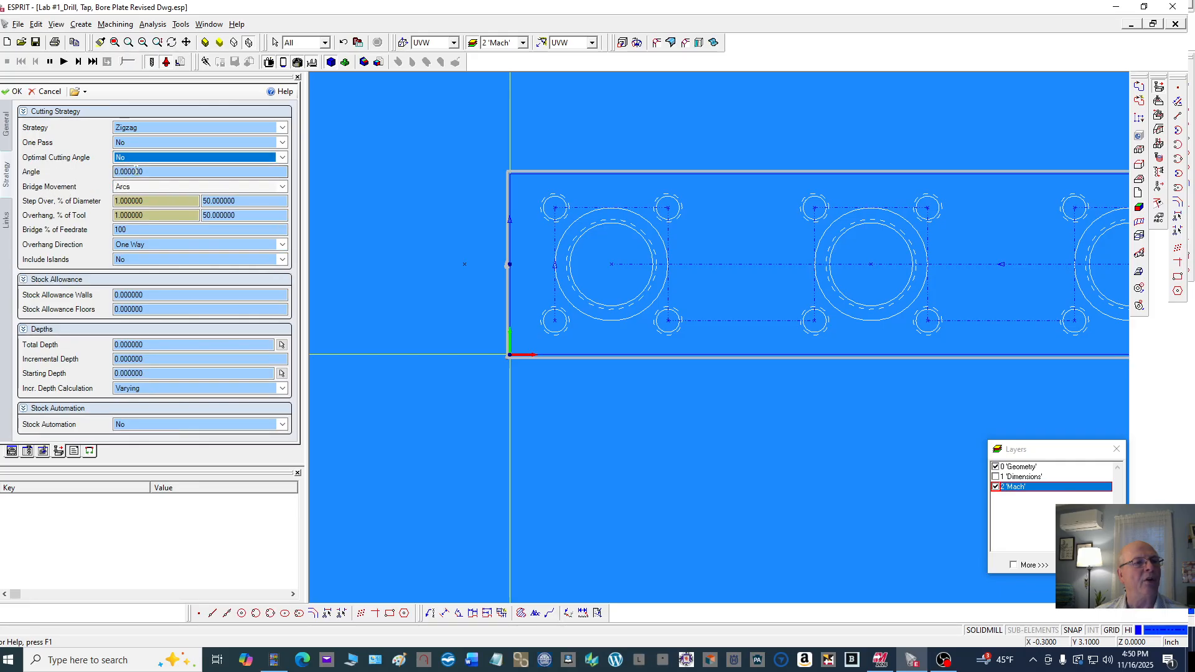
{"action": "left_click", "coordinate": [133, 160]}
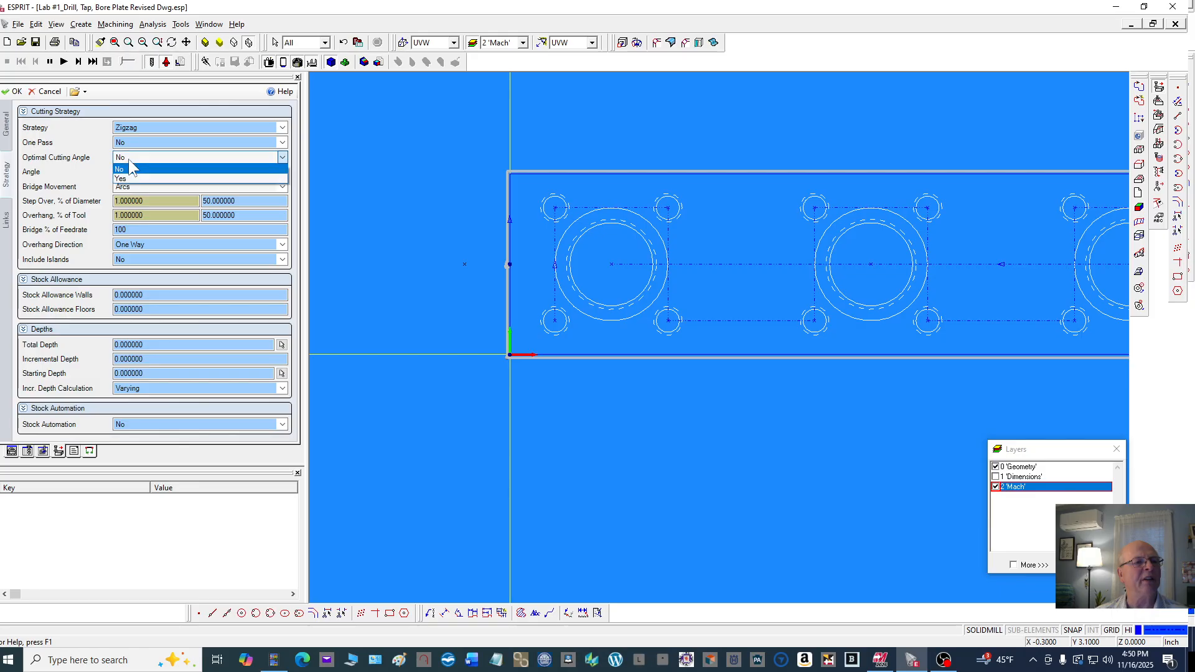
{"action": "left_click", "coordinate": [130, 179]}
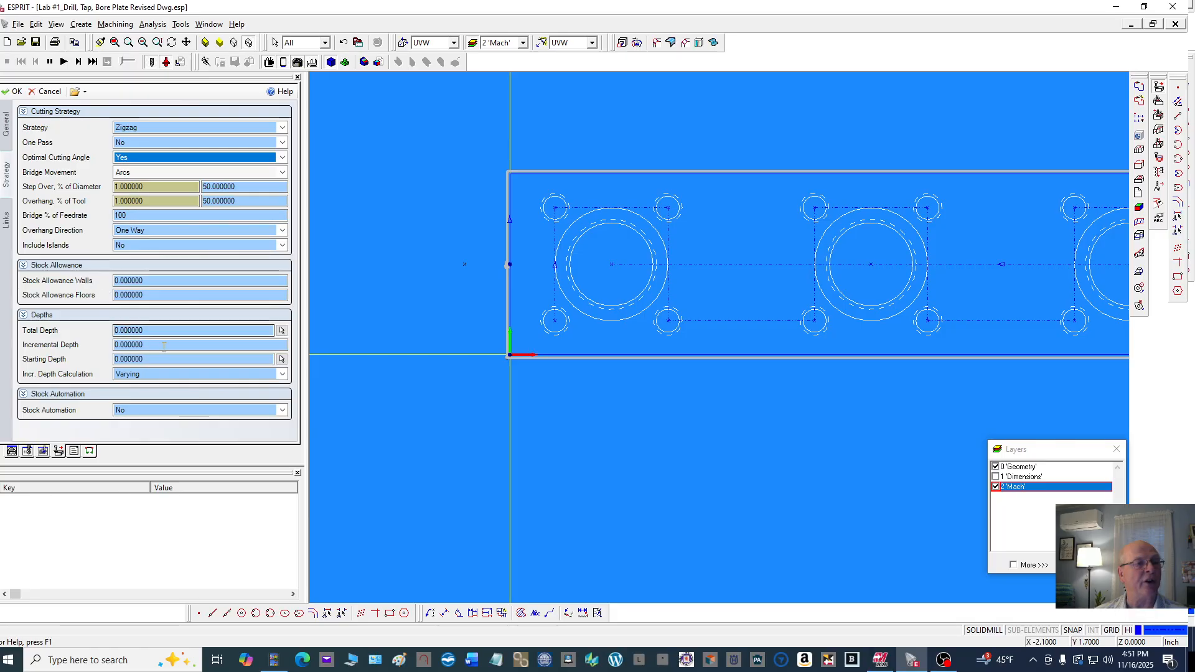
Review the Links settings and create the facing operation with the 2" face mill
{"action": "left_click", "coordinate": [7, 221]}
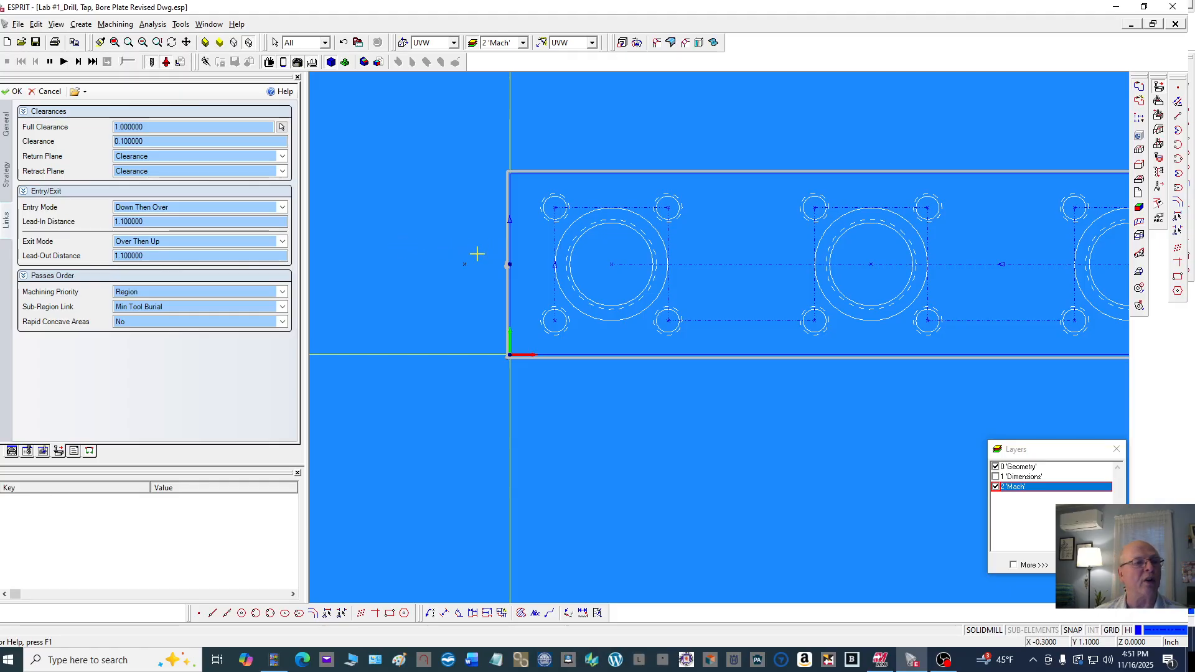
{"action": "left_click", "coordinate": [167, 242]}
{"action": "left_click", "coordinate": [16, 91]}
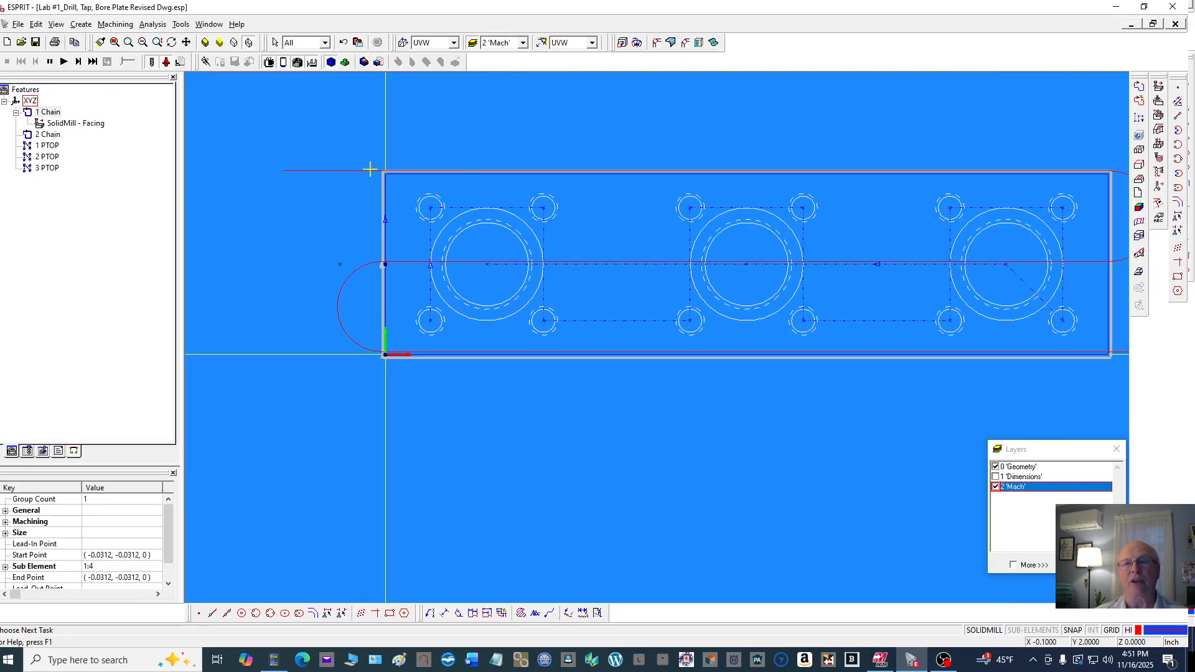
Switch the display to the Isometric view
{"action": "scroll", "coordinate": [369, 169], "scroll_direction": "down", "scroll_amount": 2}
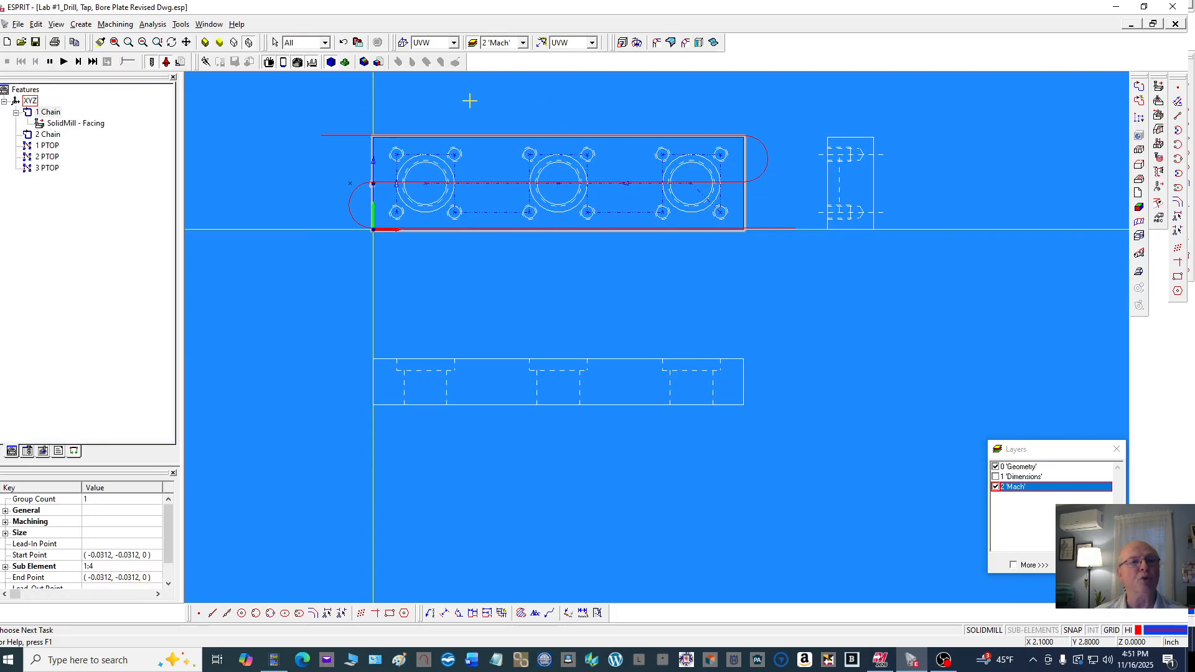
{"action": "scroll", "coordinate": [296, 96], "scroll_direction": "up", "scroll_amount": 2}
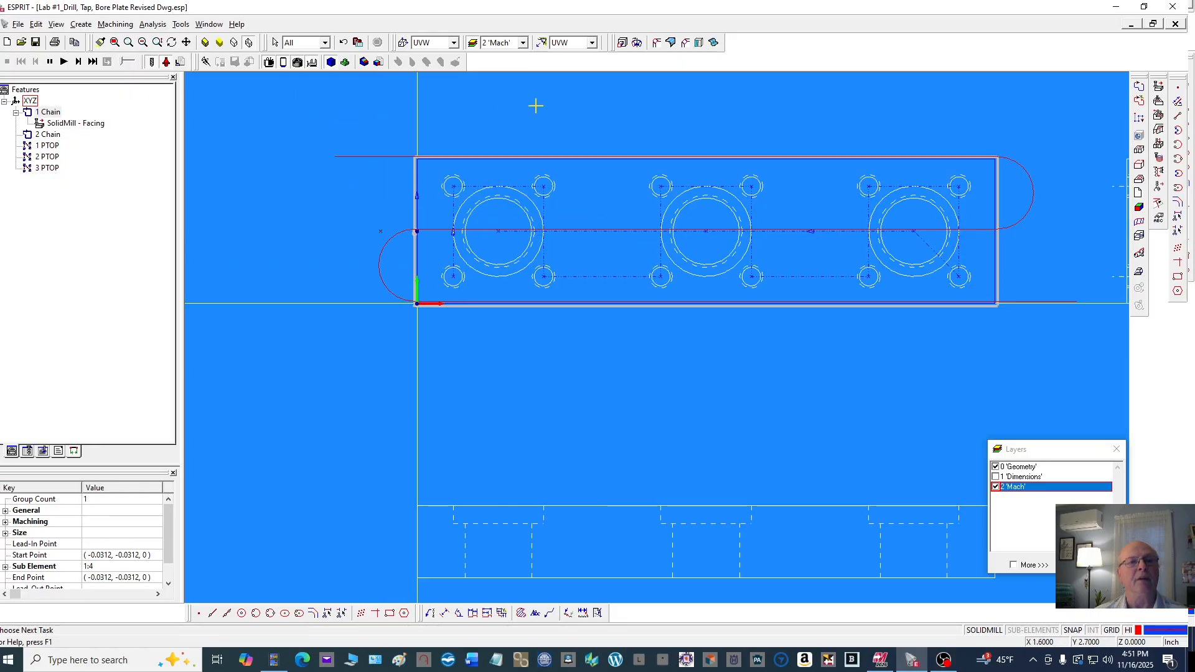
{"action": "right_click", "coordinate": [600, 96]}
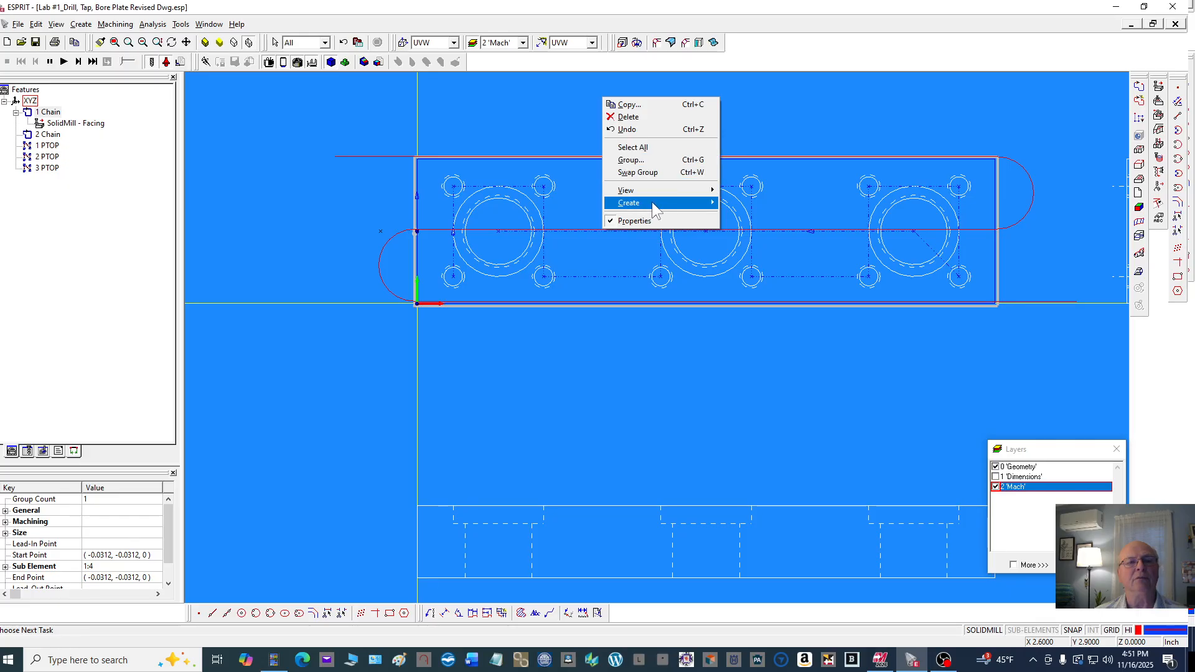
{"action": "left_click", "coordinate": [592, 42]}
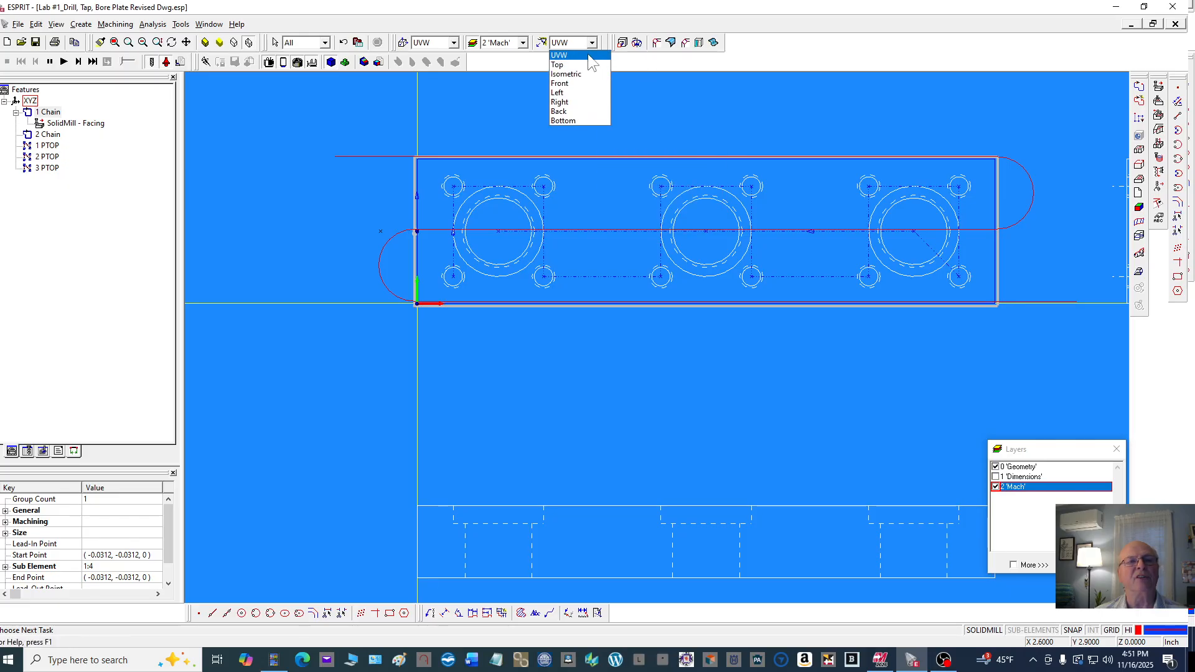
{"action": "left_click", "coordinate": [580, 71]}
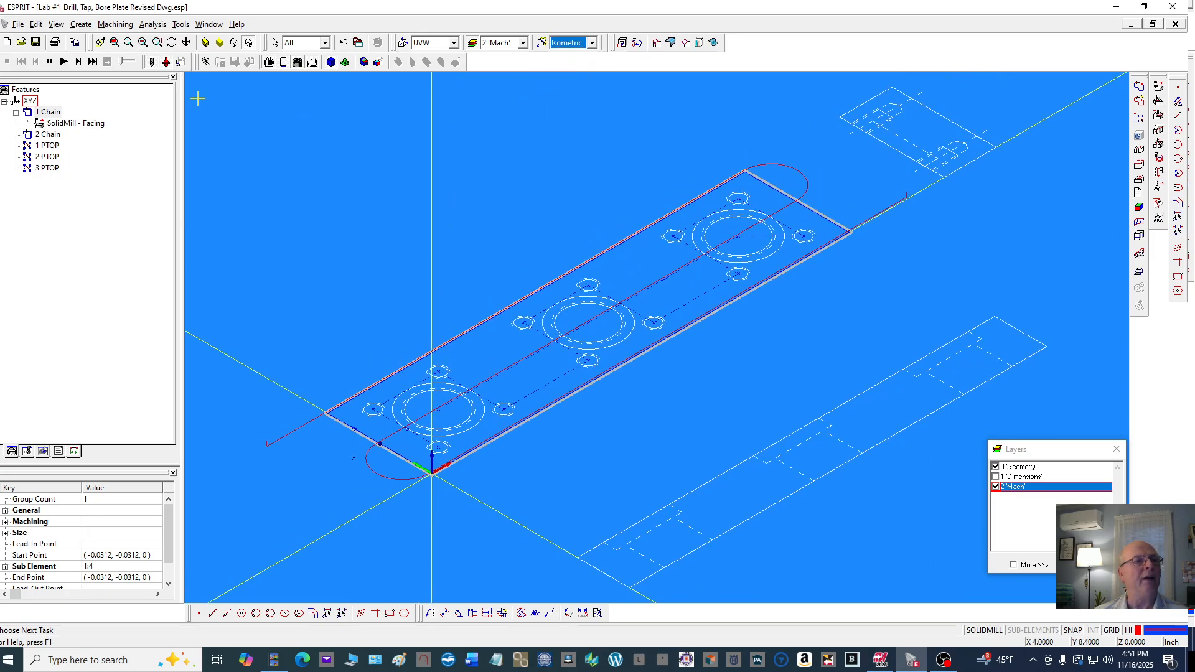
Open the simulation parameters, toggle Plot Geometry and Trace Tool Path, and slow the simulation speed
{"action": "left_click", "coordinate": [180, 62]}
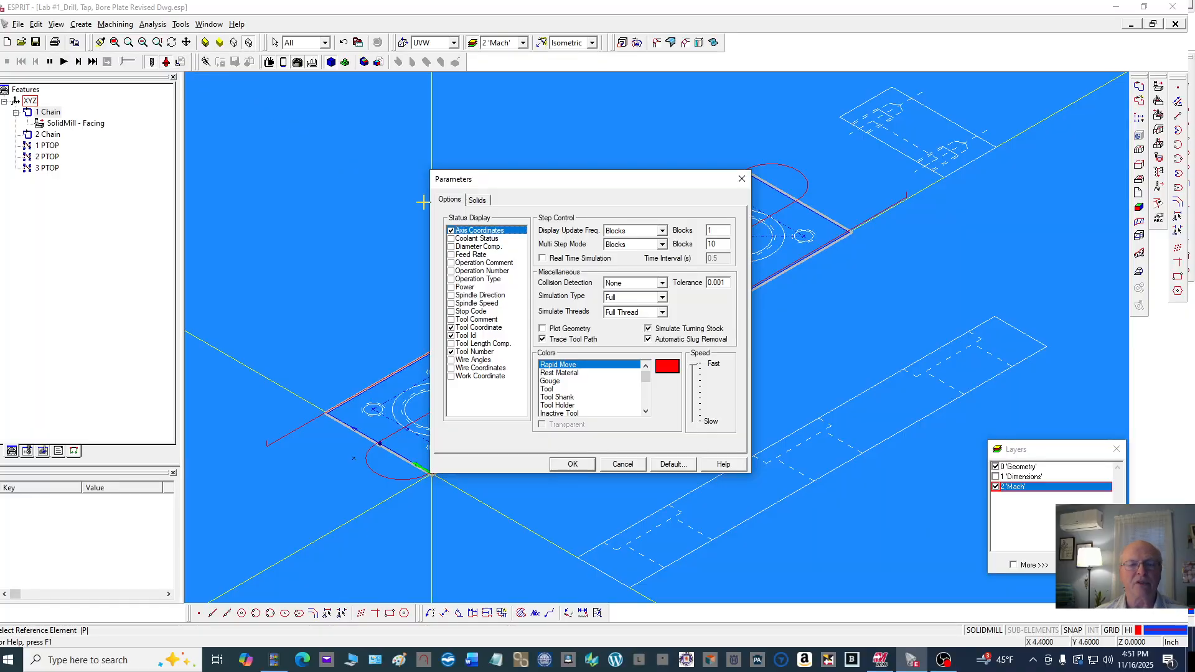
{"action": "left_click", "coordinate": [542, 329]}
{"action": "left_click", "coordinate": [542, 339]}
{"action": "left_click_drag", "start_coordinate": [695, 371], "coordinate": [692, 399]}
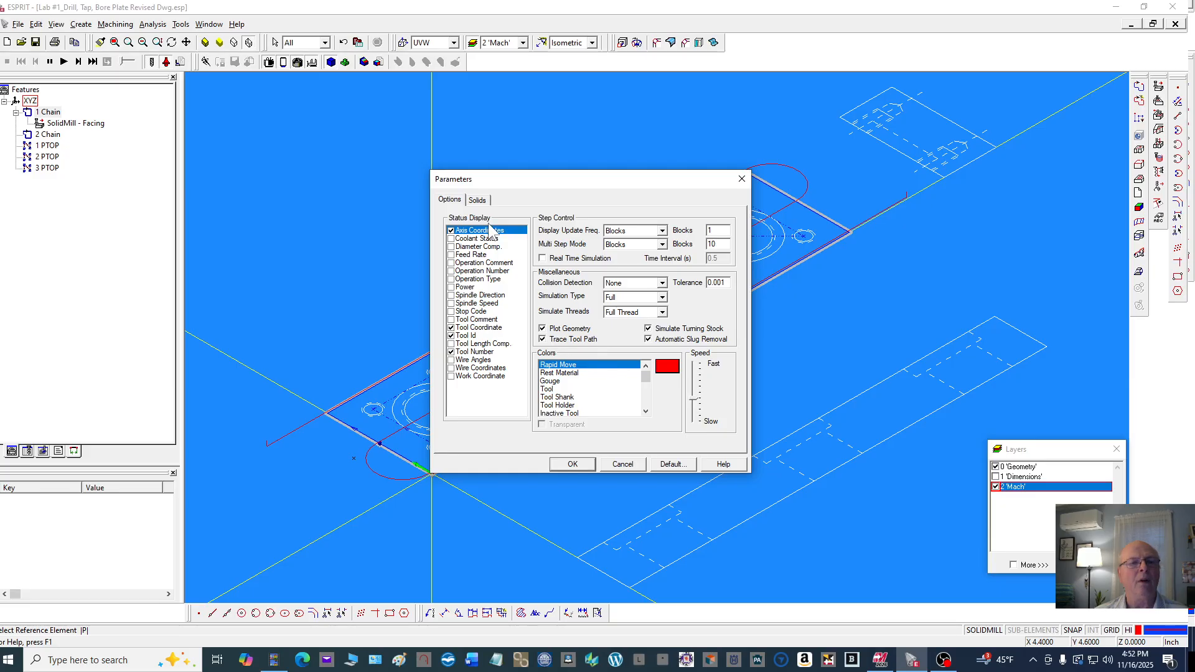
Define the simulation stock as an extrusion with Z+ of 0.0312 and Z- of 1.25
{"action": "left_click", "coordinate": [477, 200]}
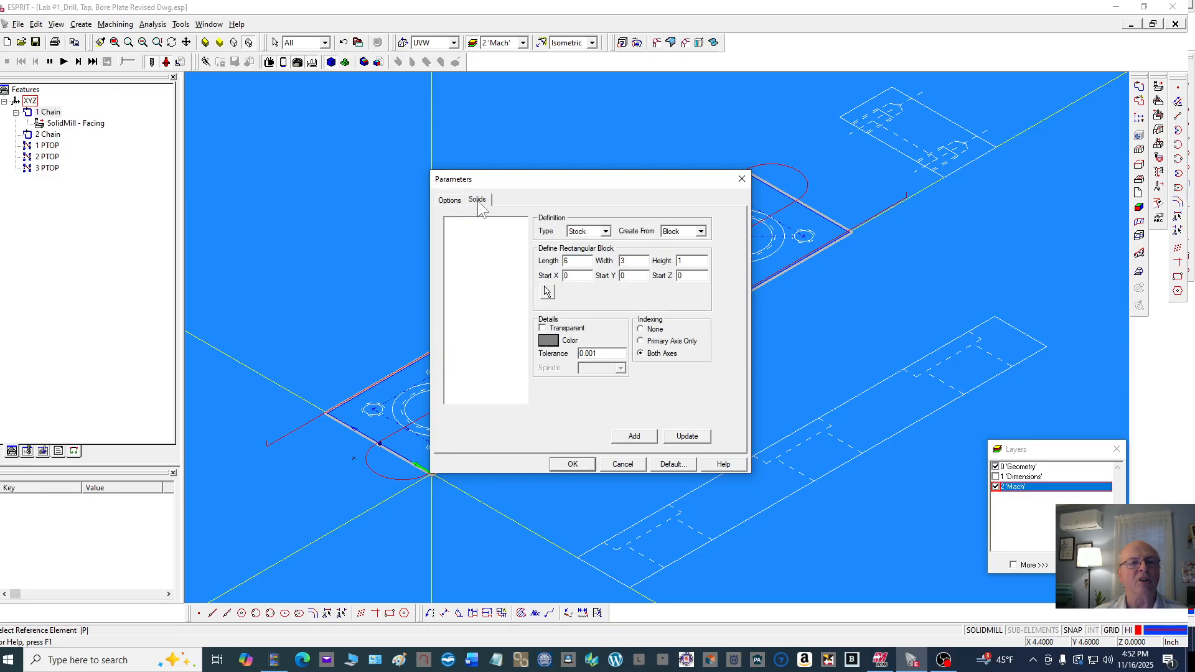
{"action": "left_click", "coordinate": [699, 231]}
{"action": "left_click", "coordinate": [690, 258]}
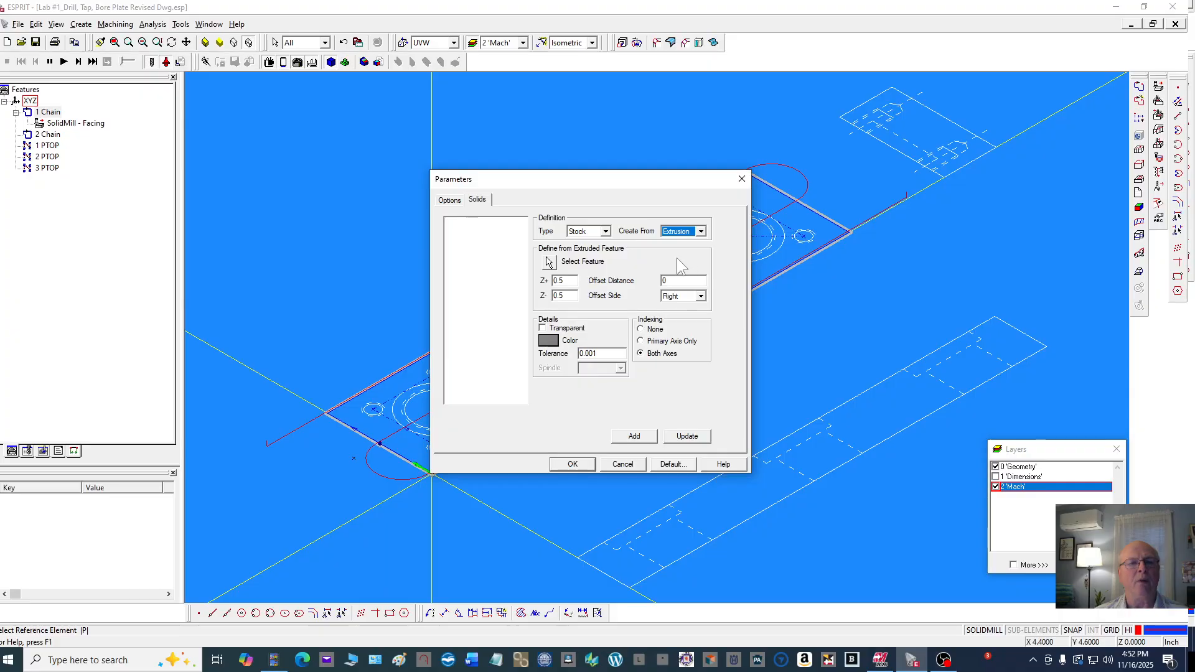
{"action": "left_click", "coordinate": [563, 281]}
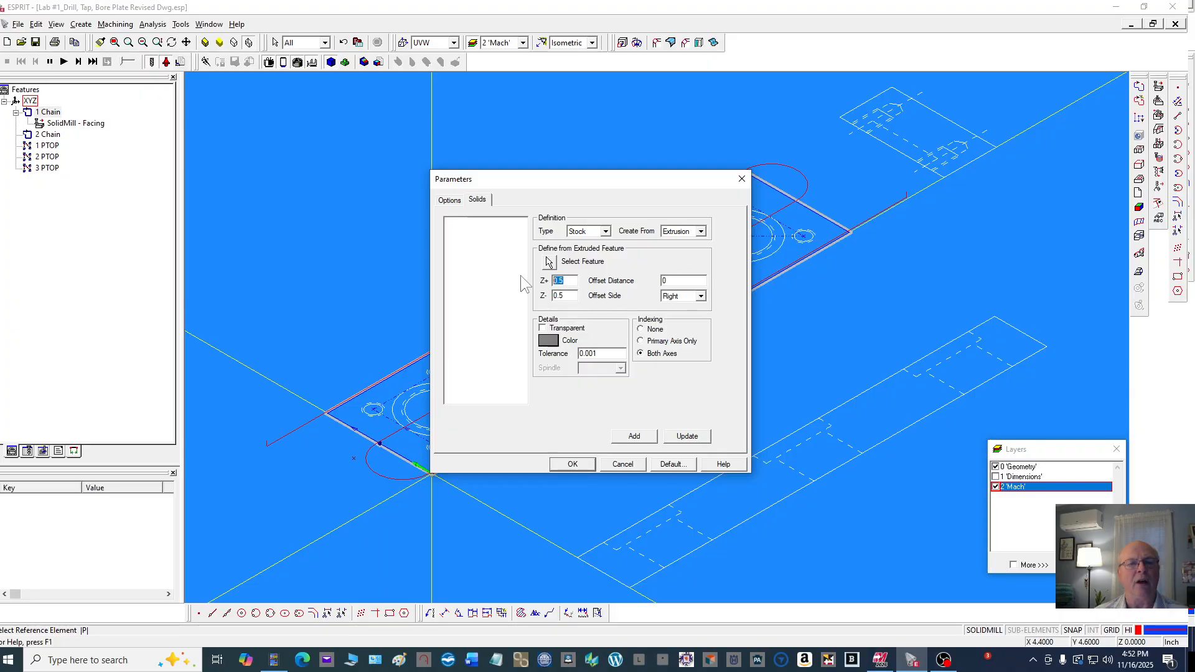
{"action": "type", "text": ".0312"}
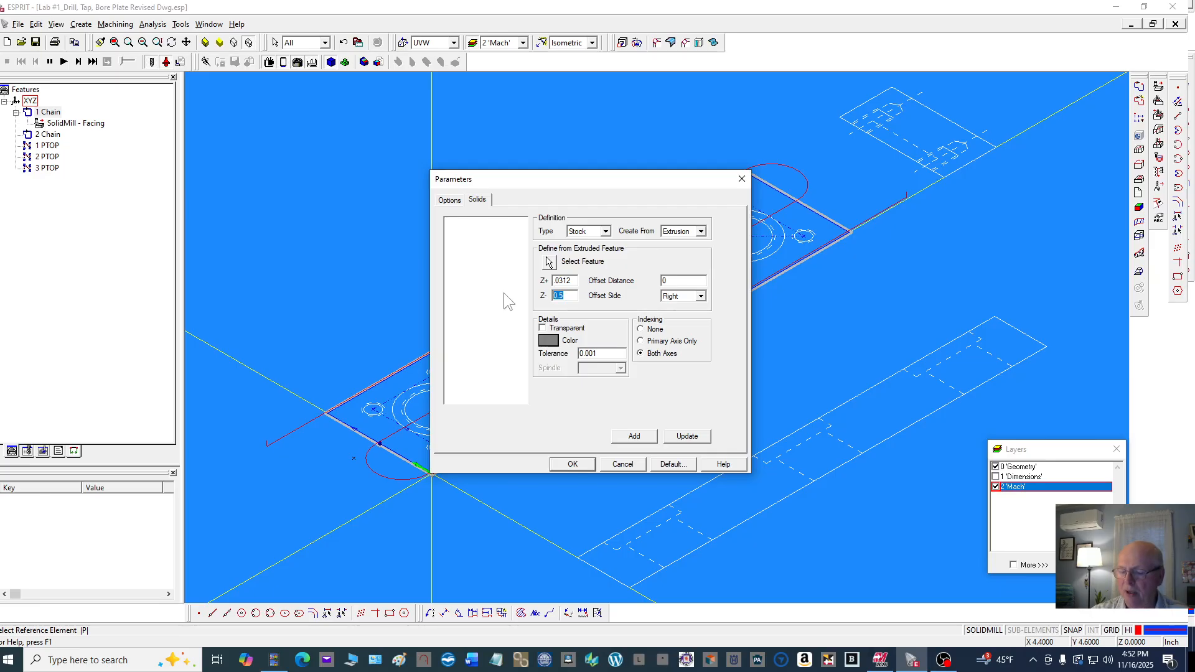
{"action": "type", "text": "1.250"}
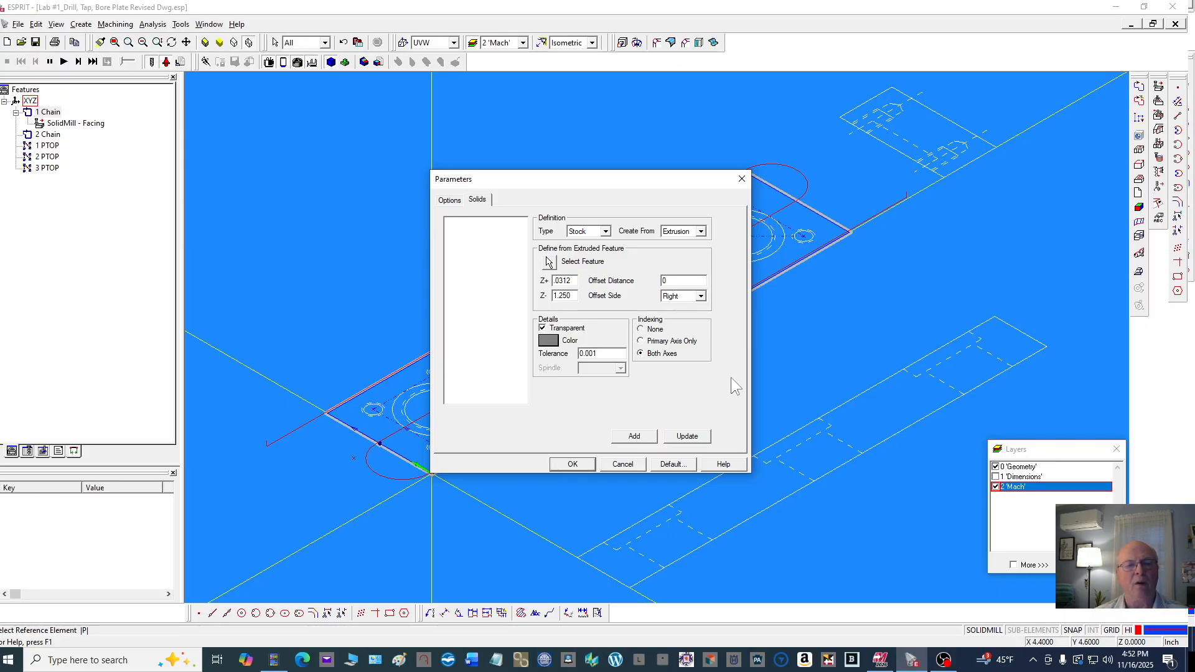
Select the outer chain as the extruded feature, add the stock solid and close the parameters dialog
{"action": "left_click", "coordinate": [645, 439]}
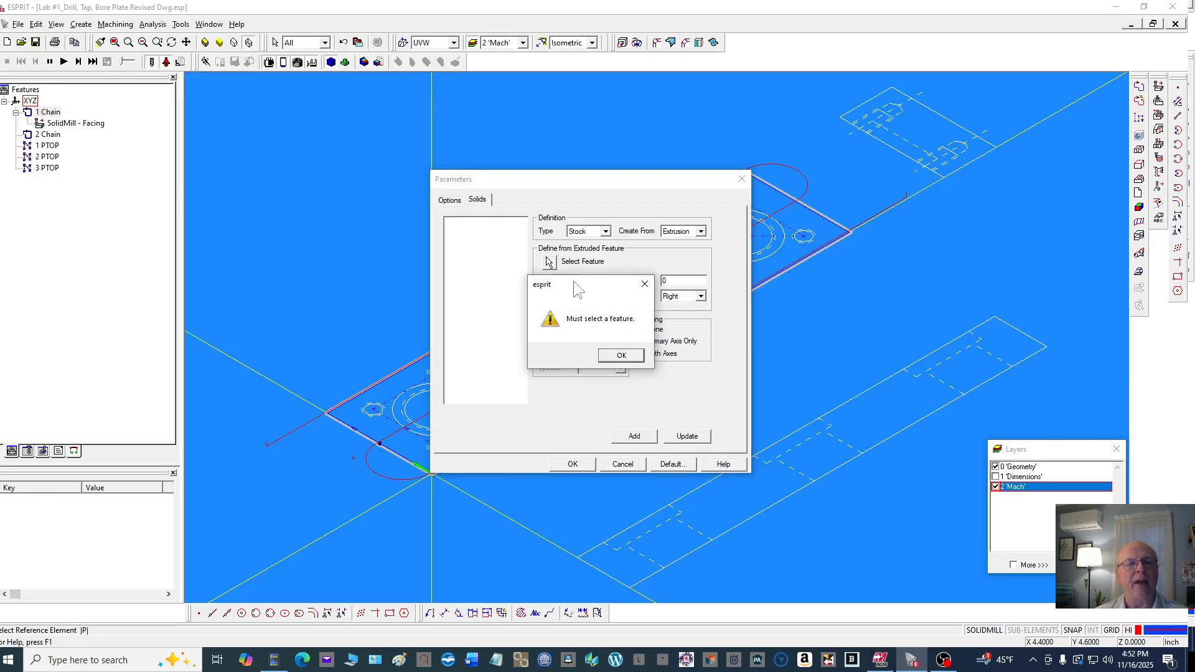
{"action": "left_click", "coordinate": [624, 356]}
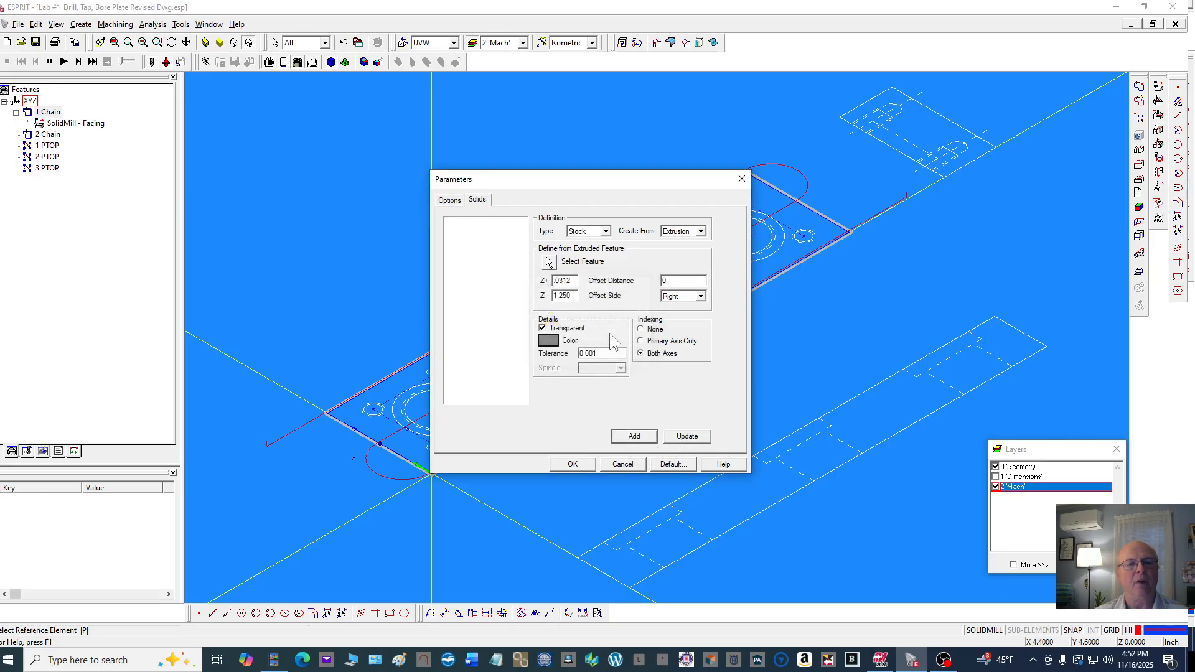
{"action": "left_click", "coordinate": [547, 261]}
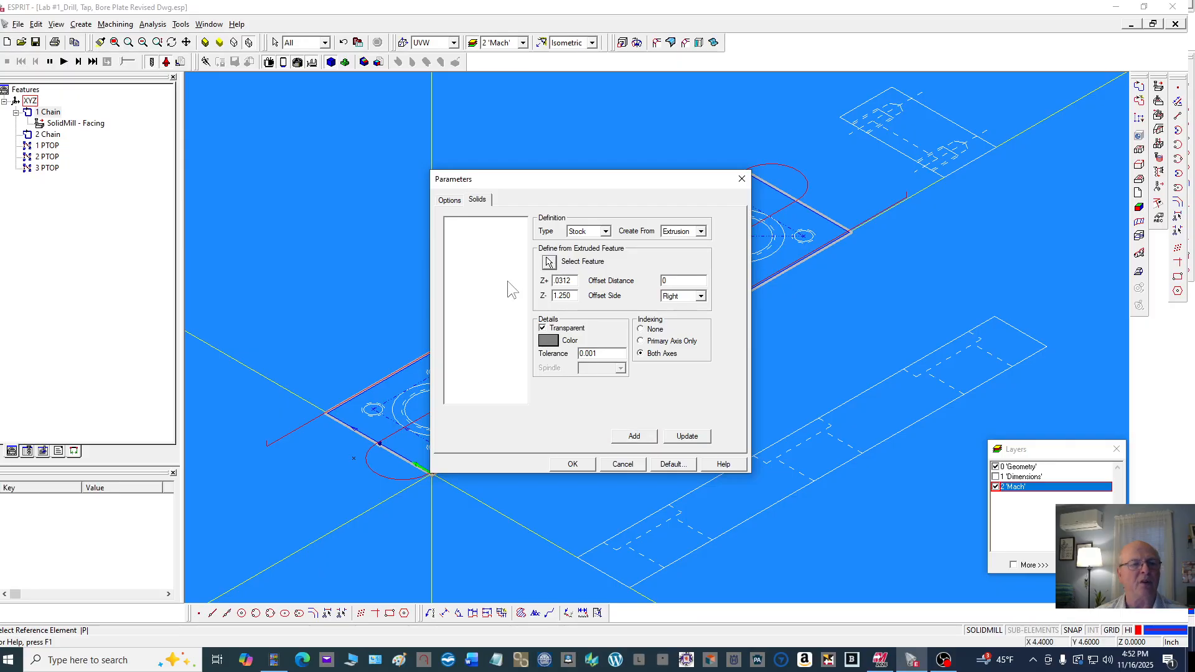
{"action": "scroll", "coordinate": [373, 383], "scroll_direction": "up", "scroll_amount": 4}
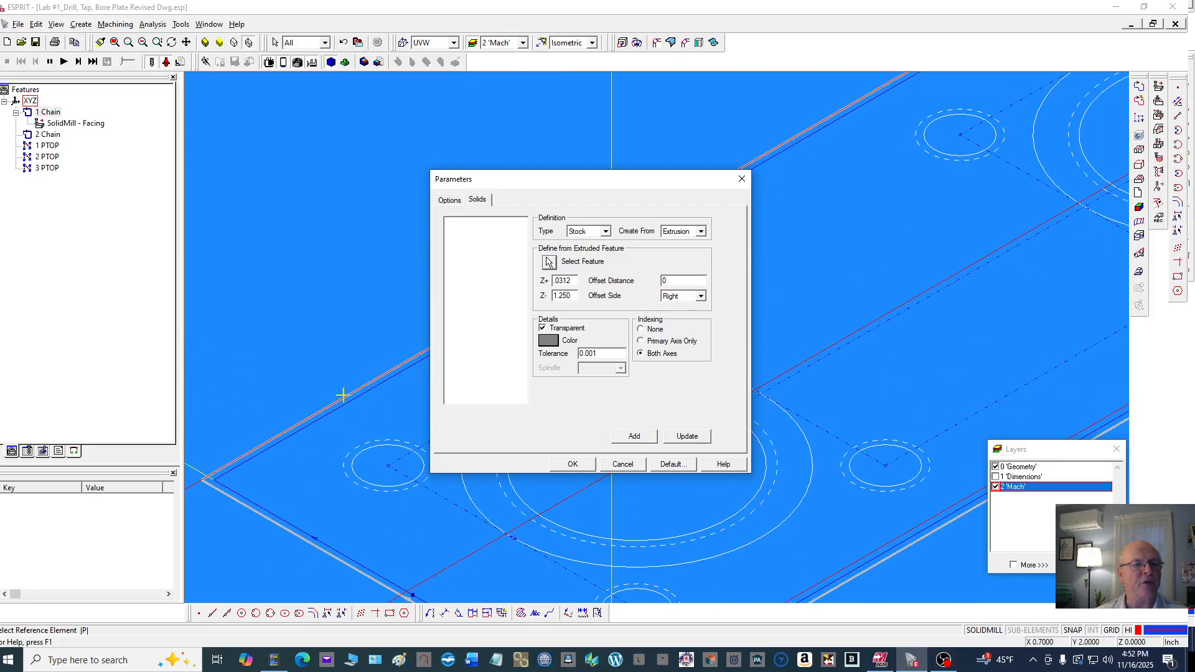
{"action": "left_click", "coordinate": [343, 398]}
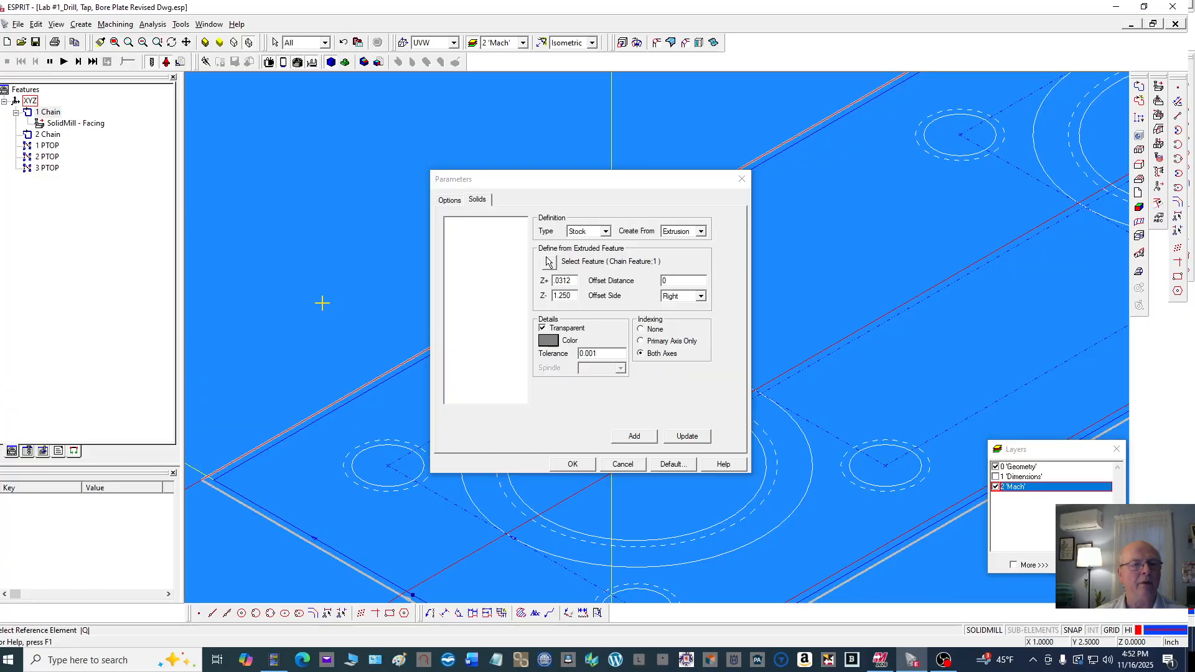
{"action": "left_click", "coordinate": [650, 437]}
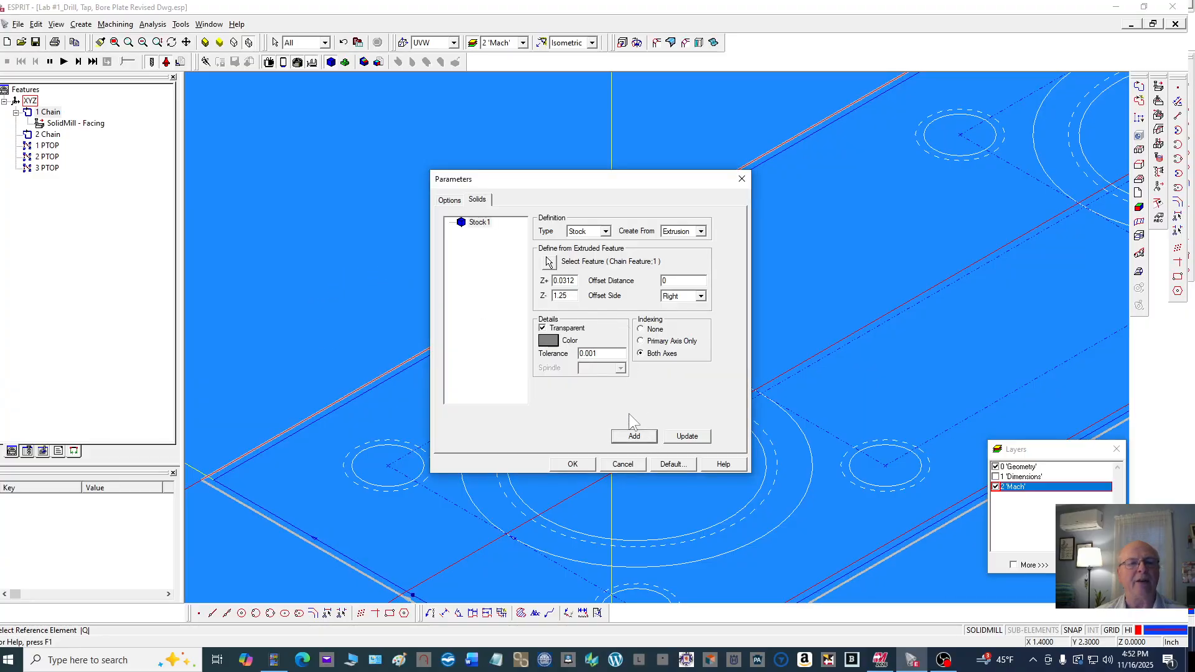
{"action": "left_click", "coordinate": [572, 464]}
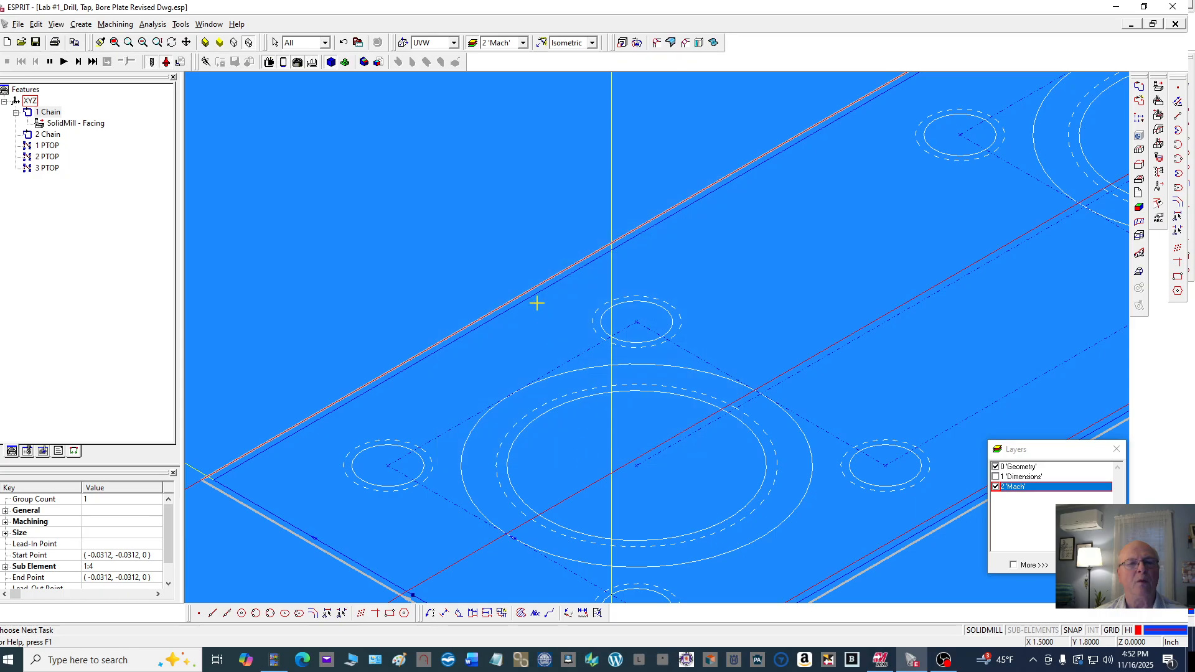
Run the simulation and display the stock in shaded wire mode
{"action": "scroll", "coordinate": [506, 218], "scroll_direction": "down", "scroll_amount": 4}
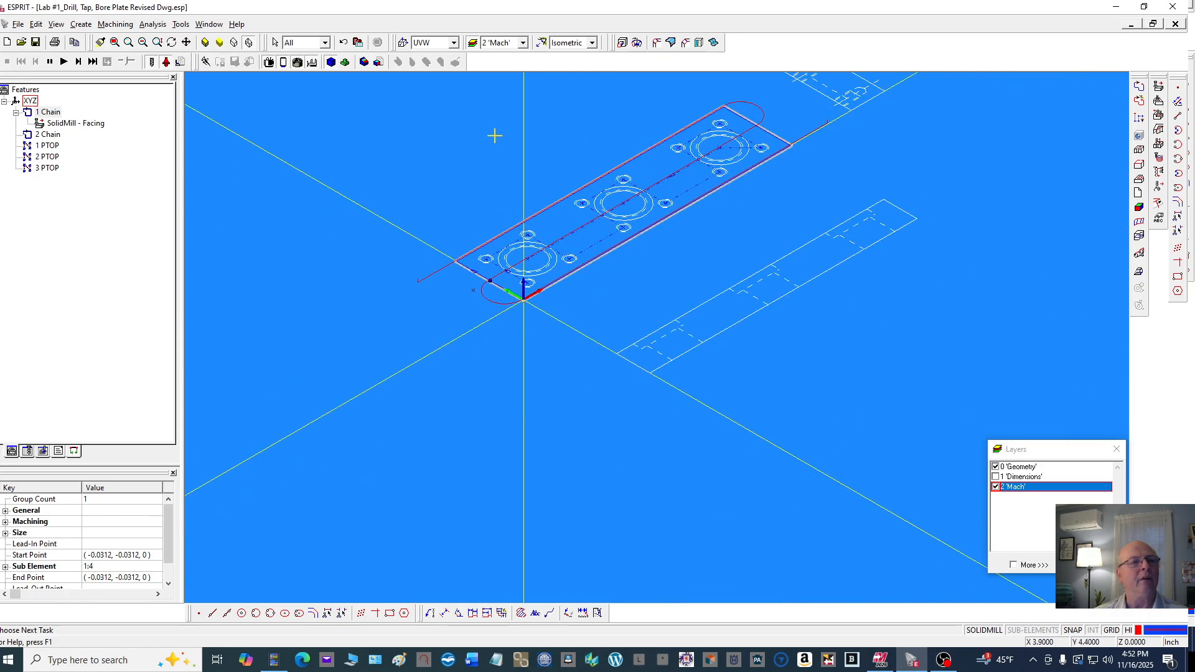
{"action": "left_click", "coordinate": [64, 62]}
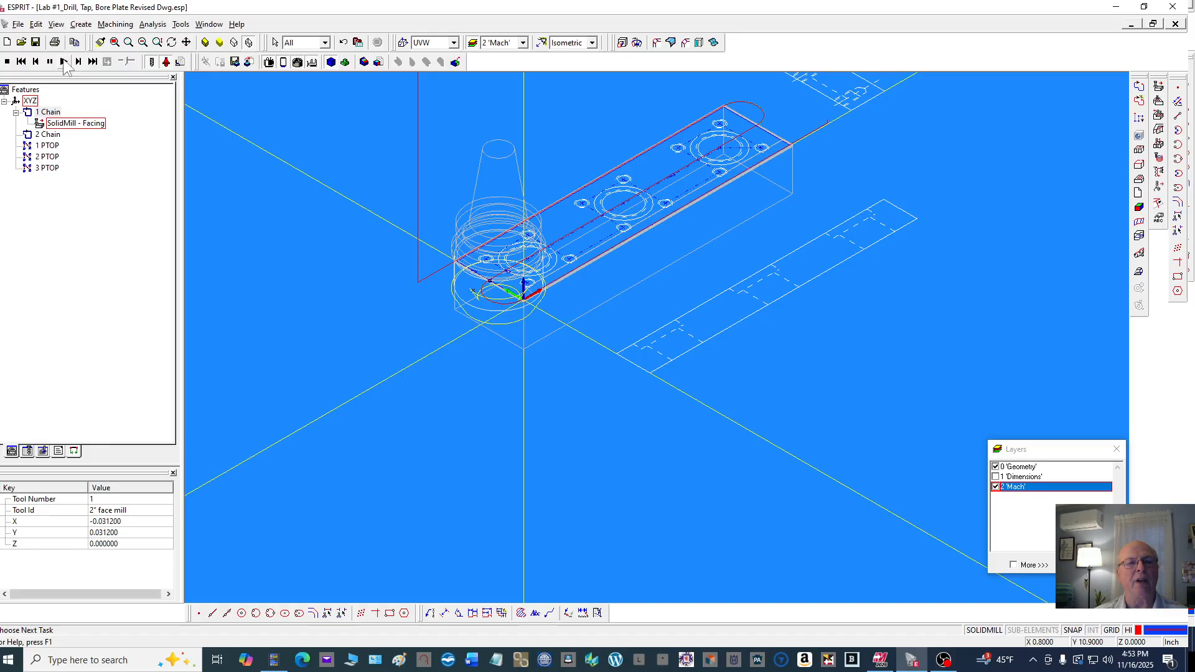
{"action": "left_click", "coordinate": [205, 43]}
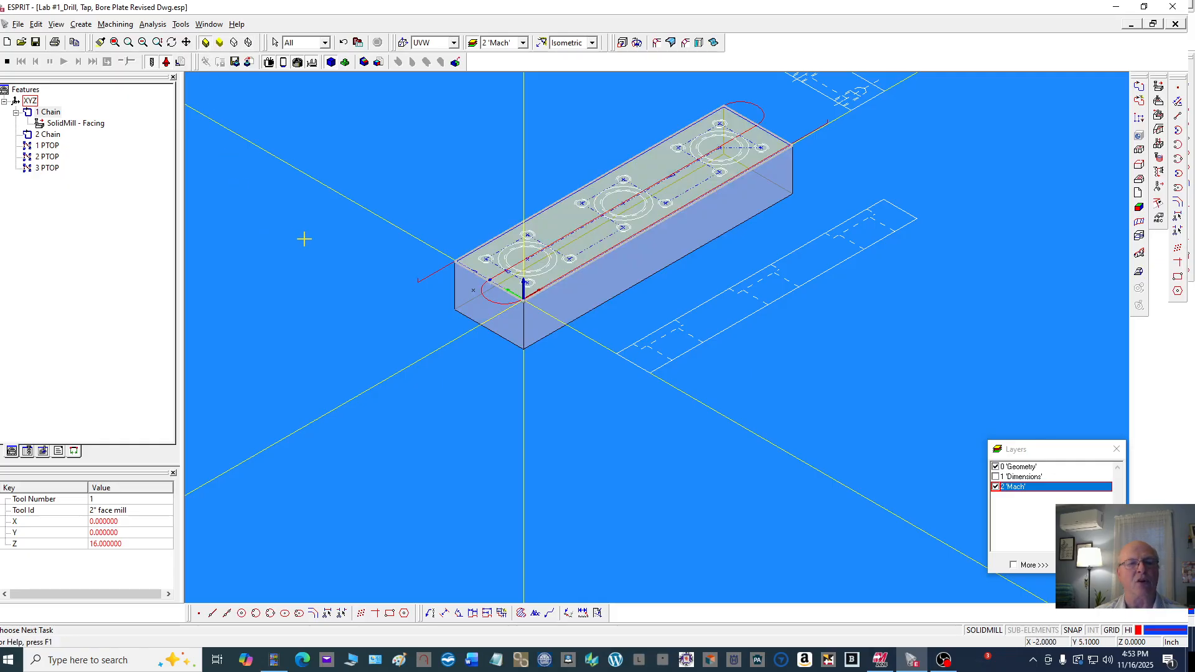
{"action": "left_click", "coordinate": [7, 61]}
{"action": "left_click", "coordinate": [64, 61]}
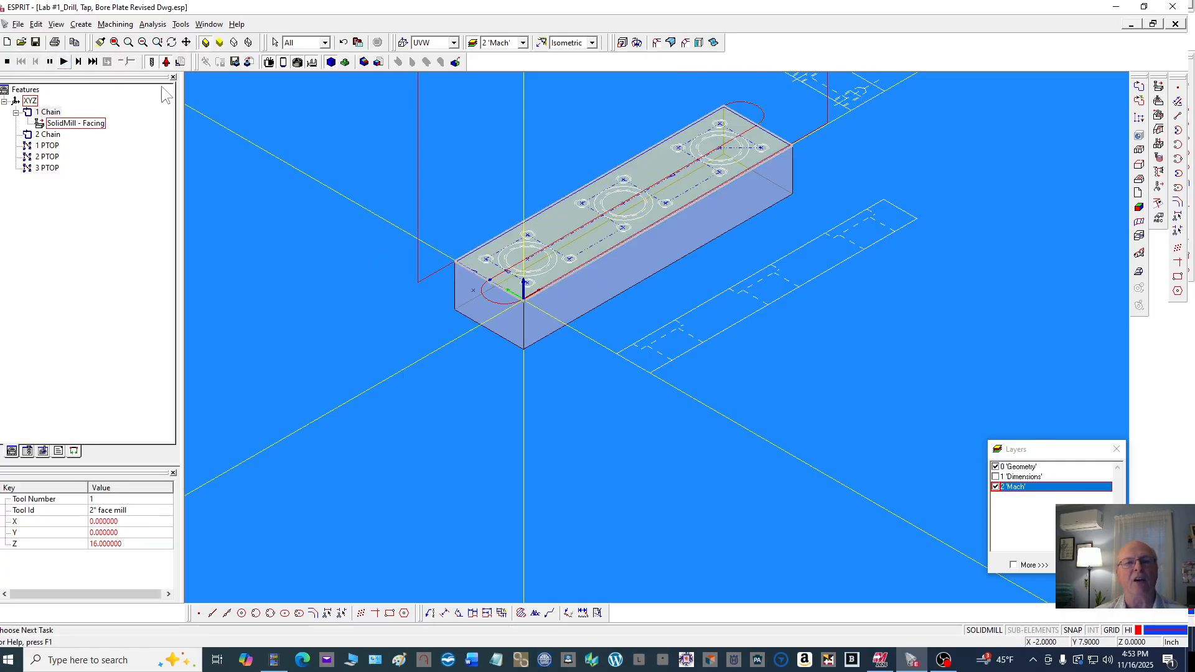
Switch the display to the Front view
{"action": "scroll", "coordinate": [680, 131], "scroll_direction": "up", "scroll_amount": 4}
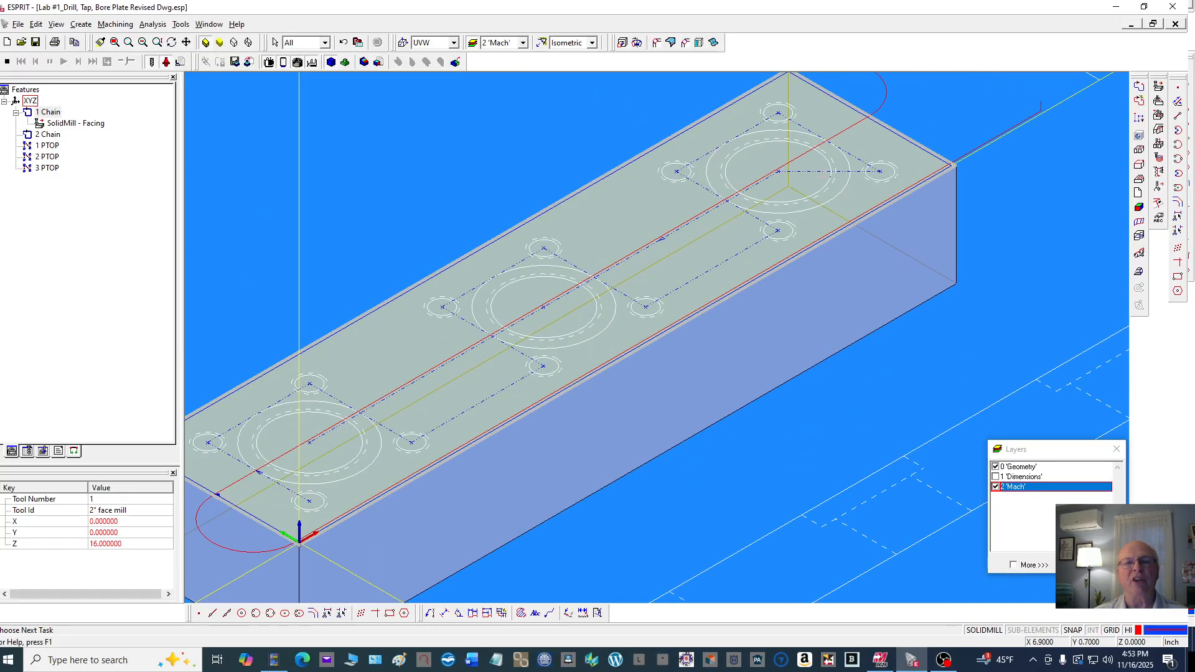
{"action": "scroll", "coordinate": [737, 153], "scroll_direction": "down", "scroll_amount": 3}
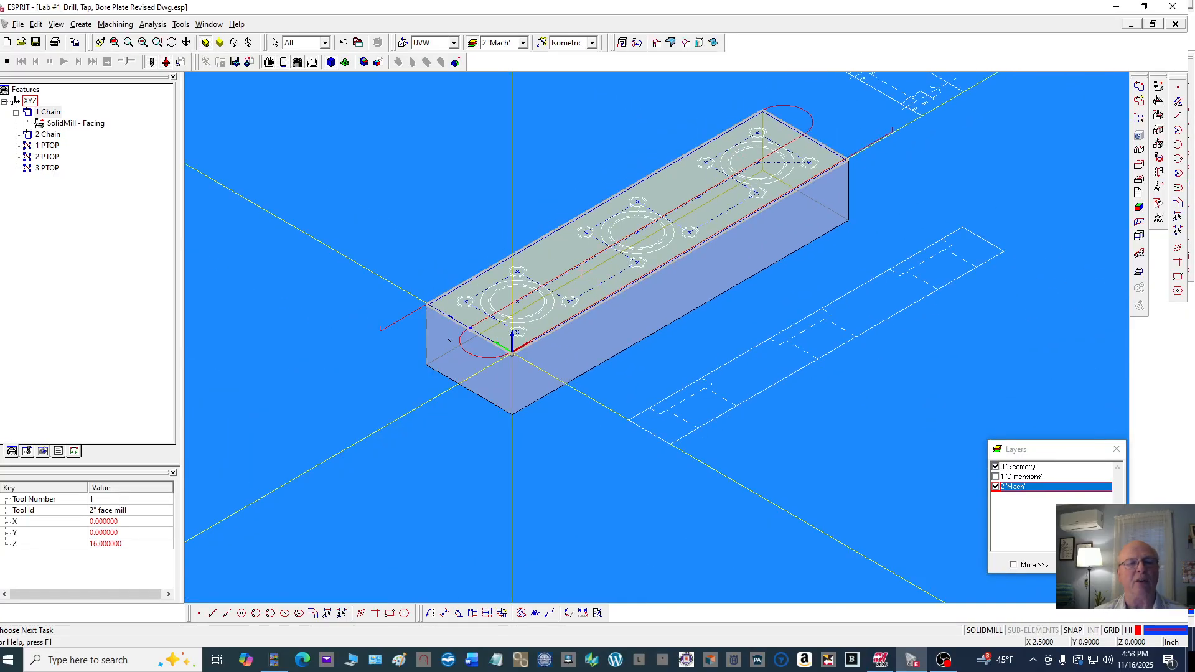
{"action": "right_click", "coordinate": [439, 158]}
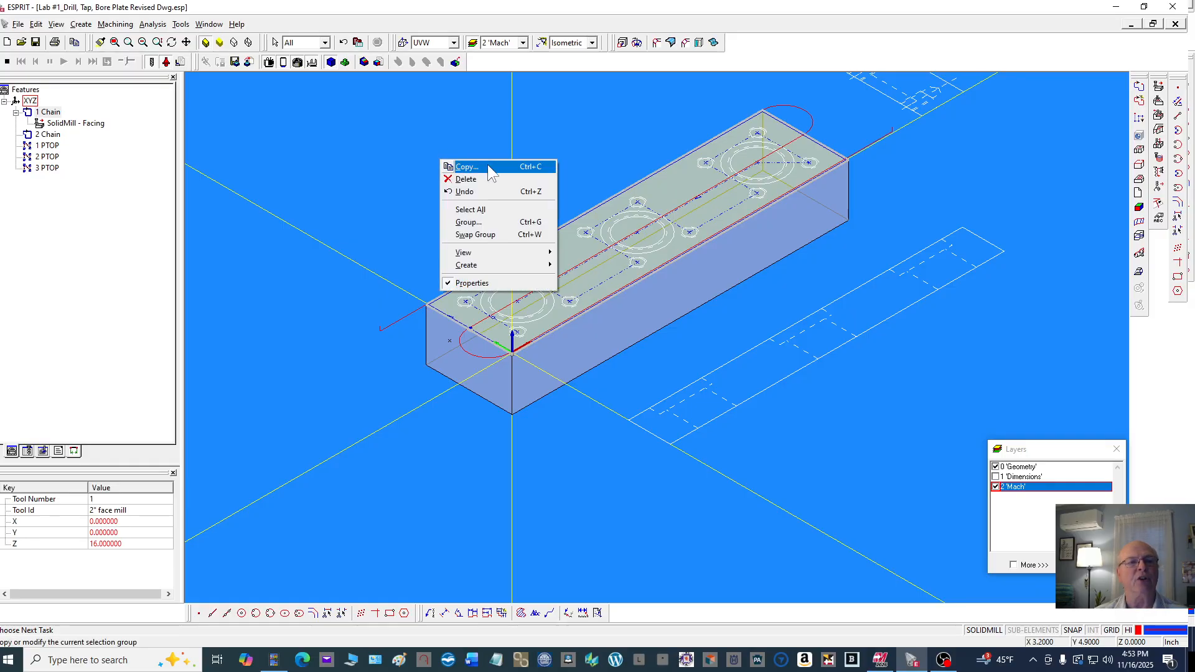
{"action": "left_click", "coordinate": [595, 42]}
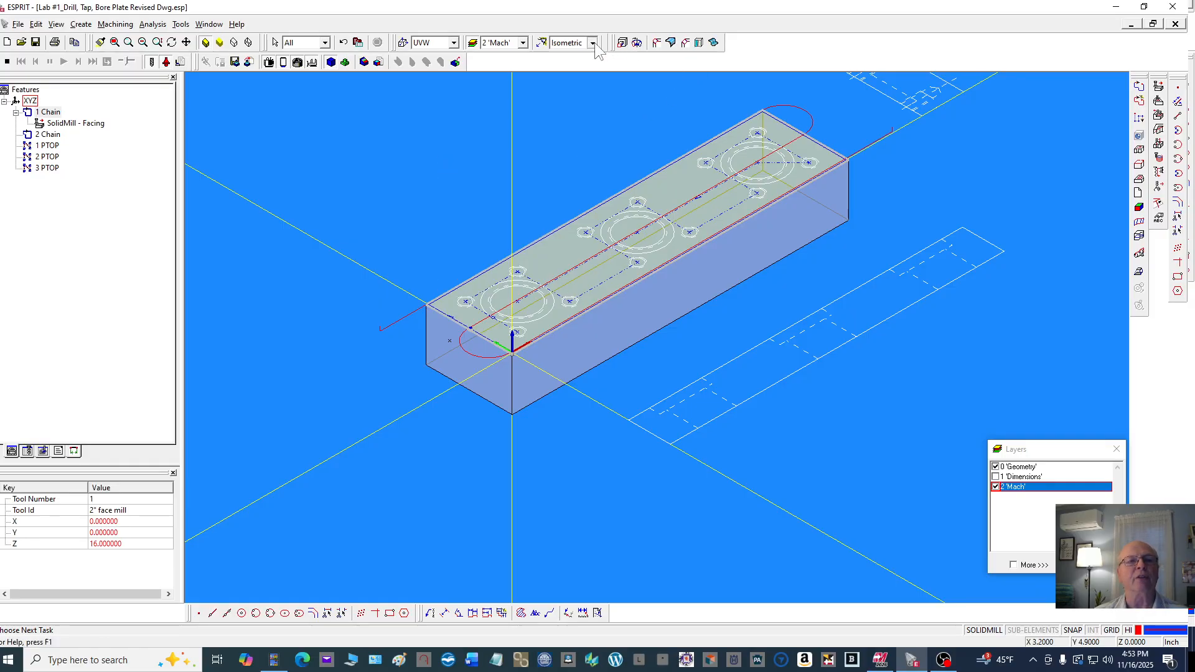
{"action": "left_click", "coordinate": [592, 42]}
{"action": "left_click", "coordinate": [566, 83]}
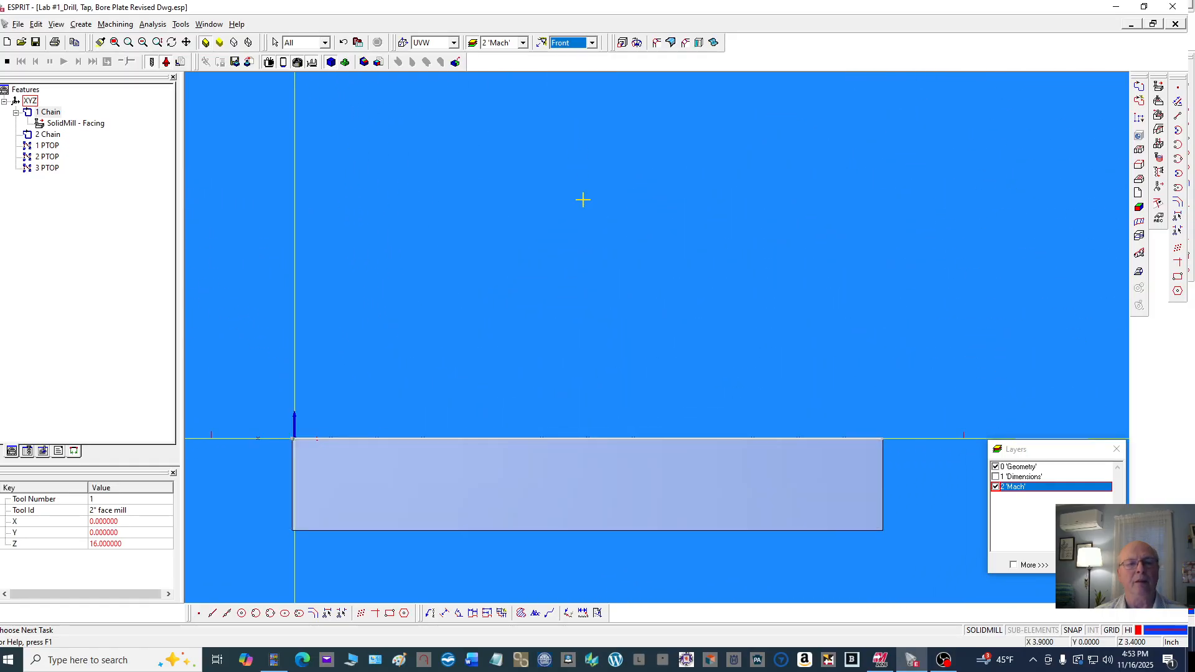
Restart the simulation and single-step the facing toolpath move by move
{"action": "scroll", "coordinate": [614, 444], "scroll_direction": "up", "scroll_amount": 4}
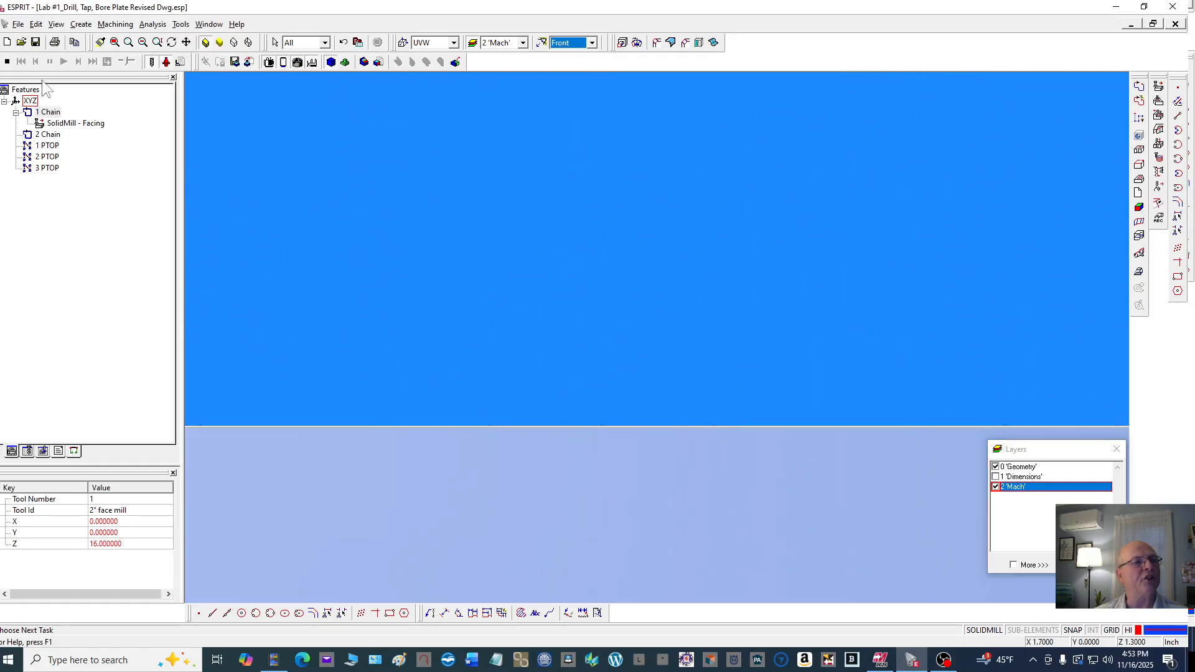
{"action": "left_click", "coordinate": [7, 61]}
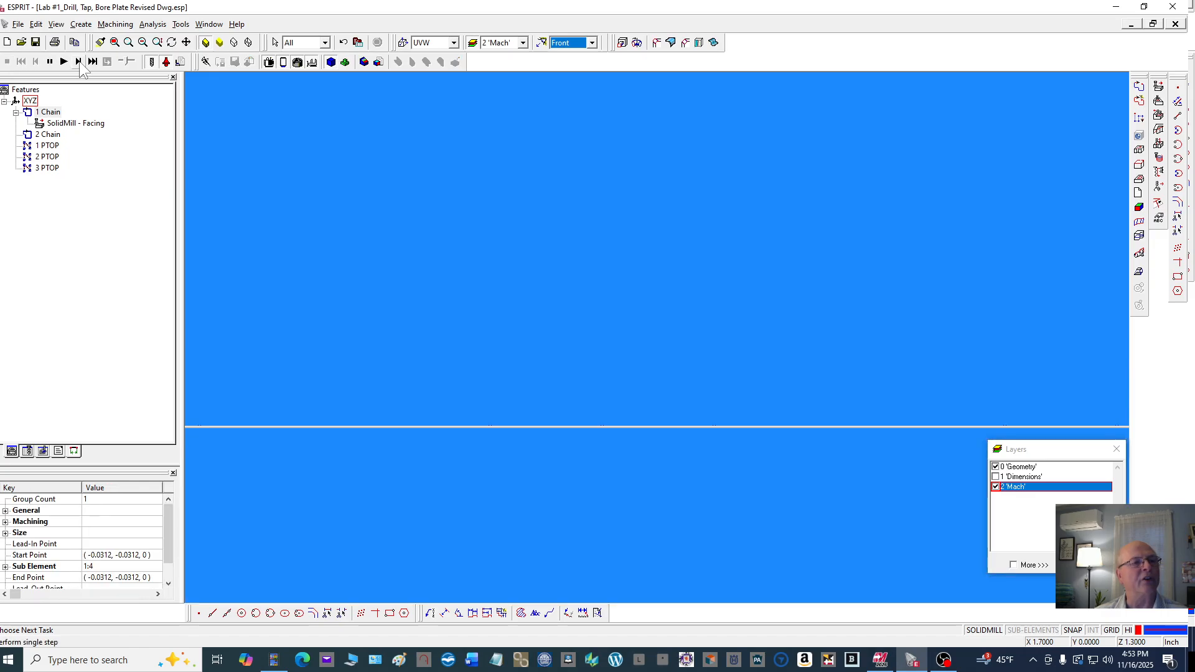
{"action": "left_click", "coordinate": [79, 62]}
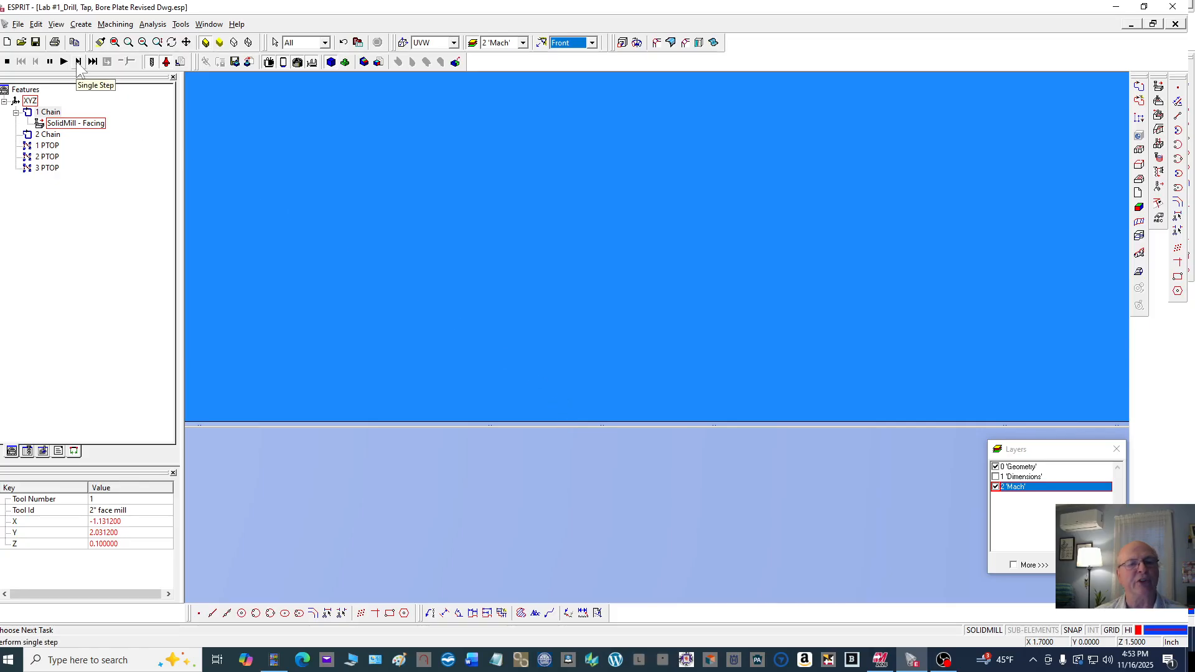
{"action": "left_click", "coordinate": [78, 61]}
{"action": "left_click", "coordinate": [78, 62]}
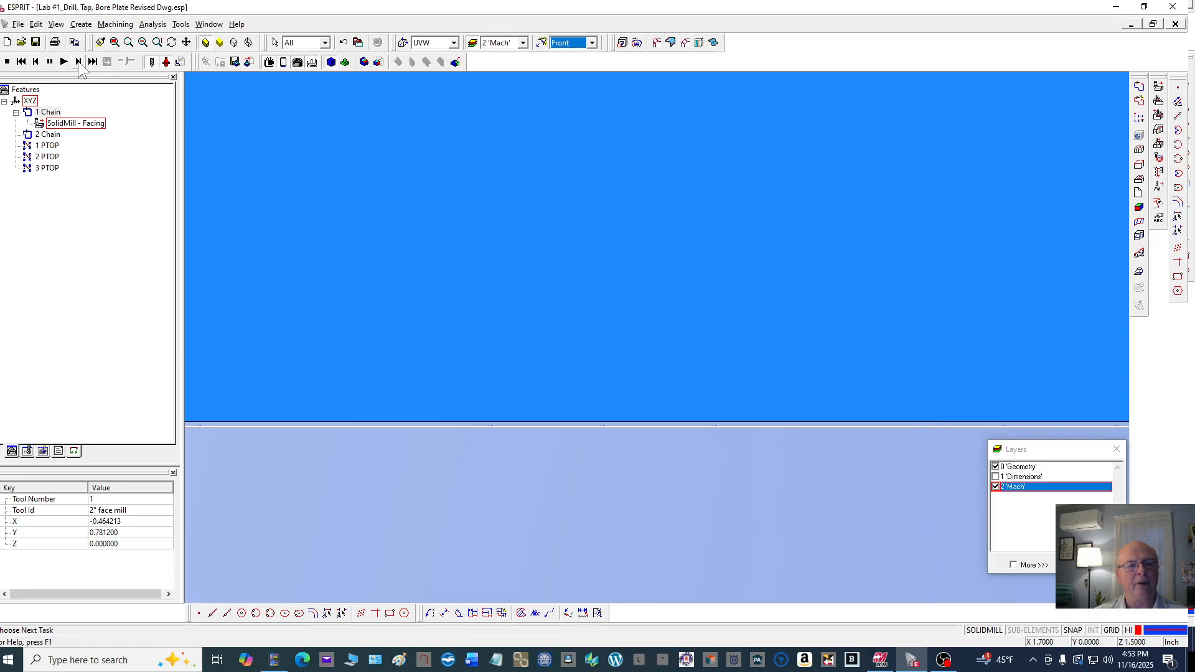
{"action": "left_click", "coordinate": [79, 61]}
{"action": "left_click", "coordinate": [79, 61]}
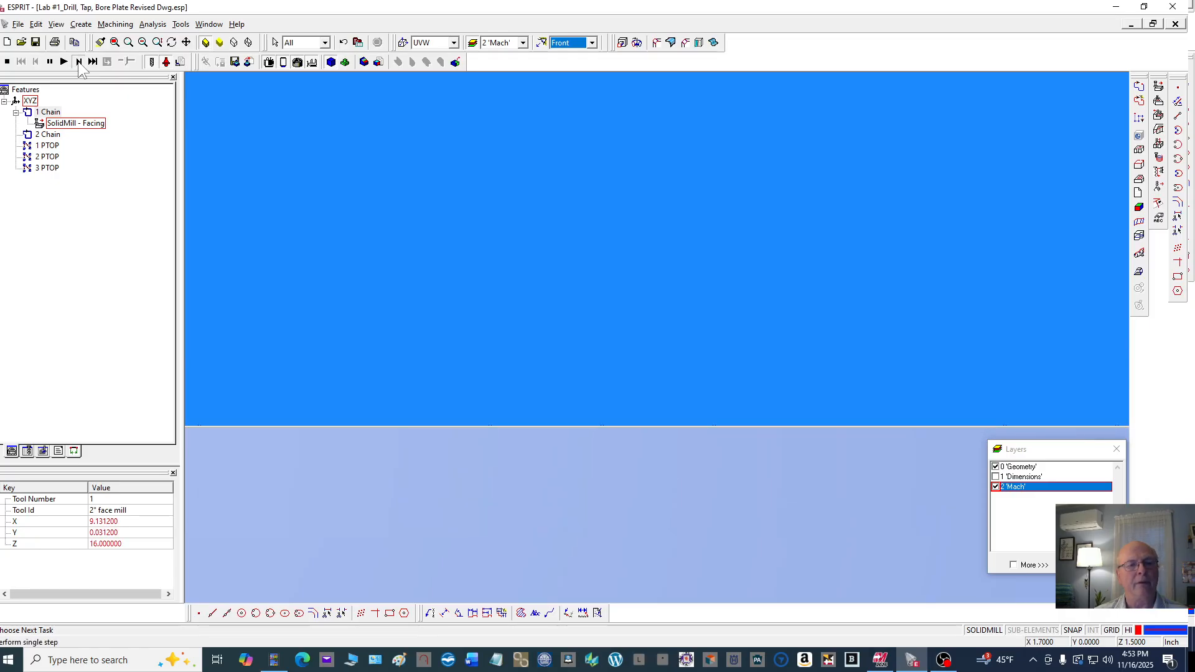
{"action": "left_click", "coordinate": [78, 62]}
Reset the simulation and single-step the face mill across the stock top again
{"action": "scroll", "coordinate": [342, 189], "scroll_direction": "down", "scroll_amount": 3}
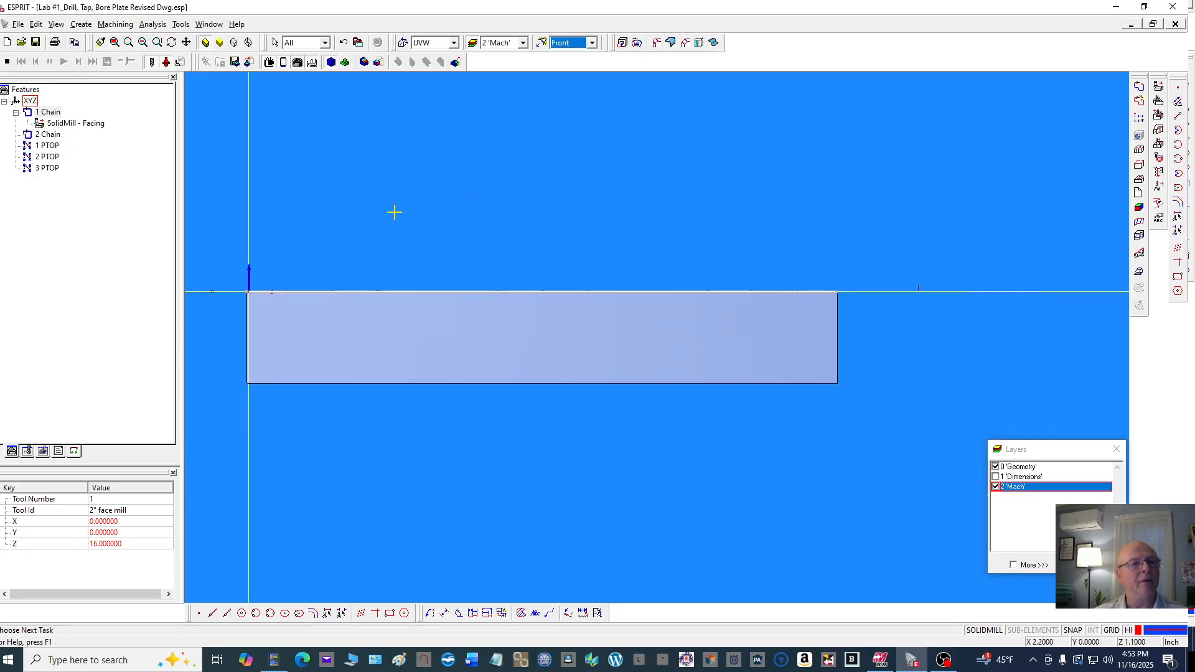
{"action": "left_click", "coordinate": [7, 62]}
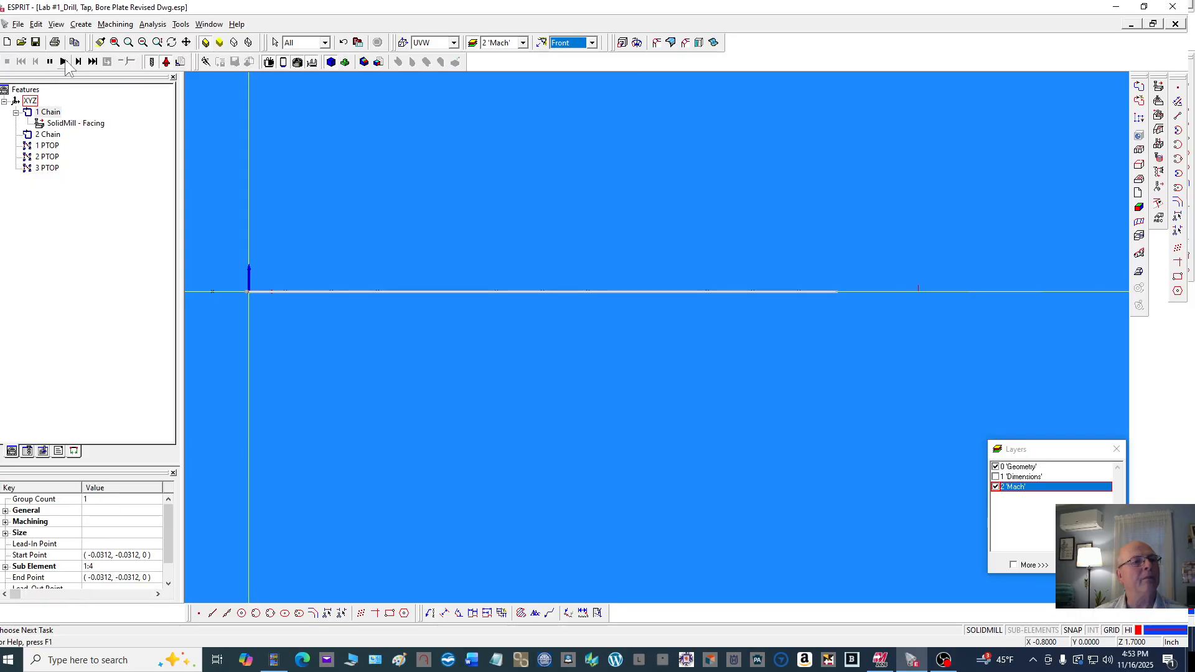
{"action": "left_click", "coordinate": [78, 63]}
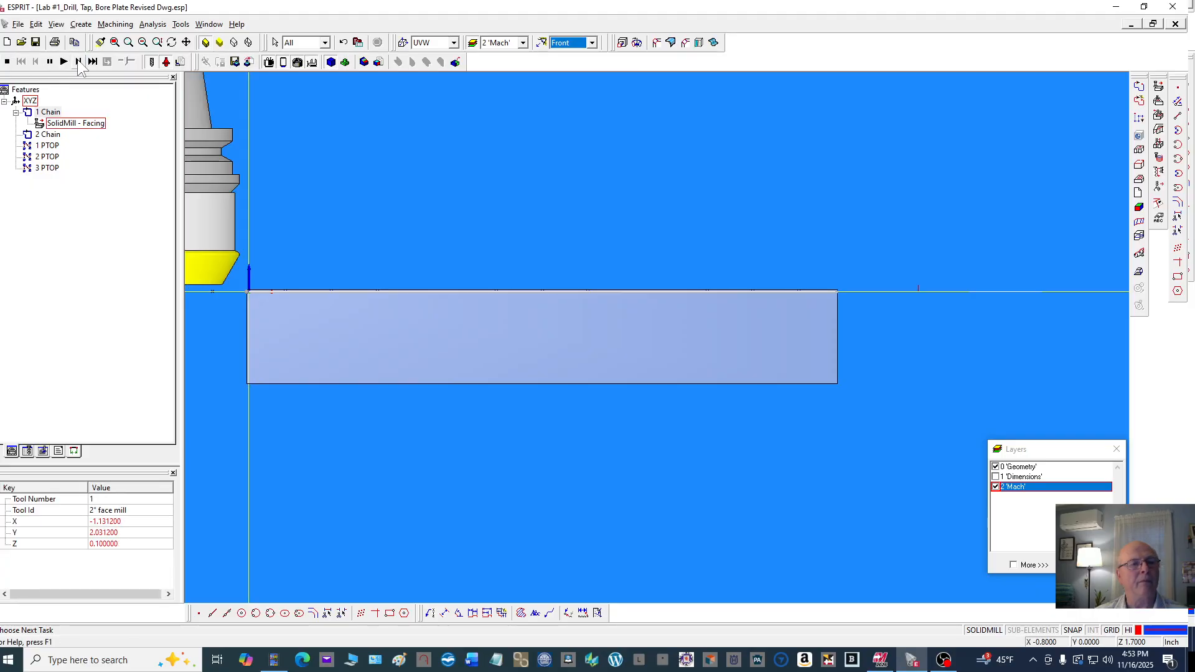
{"action": "left_click", "coordinate": [78, 62]}
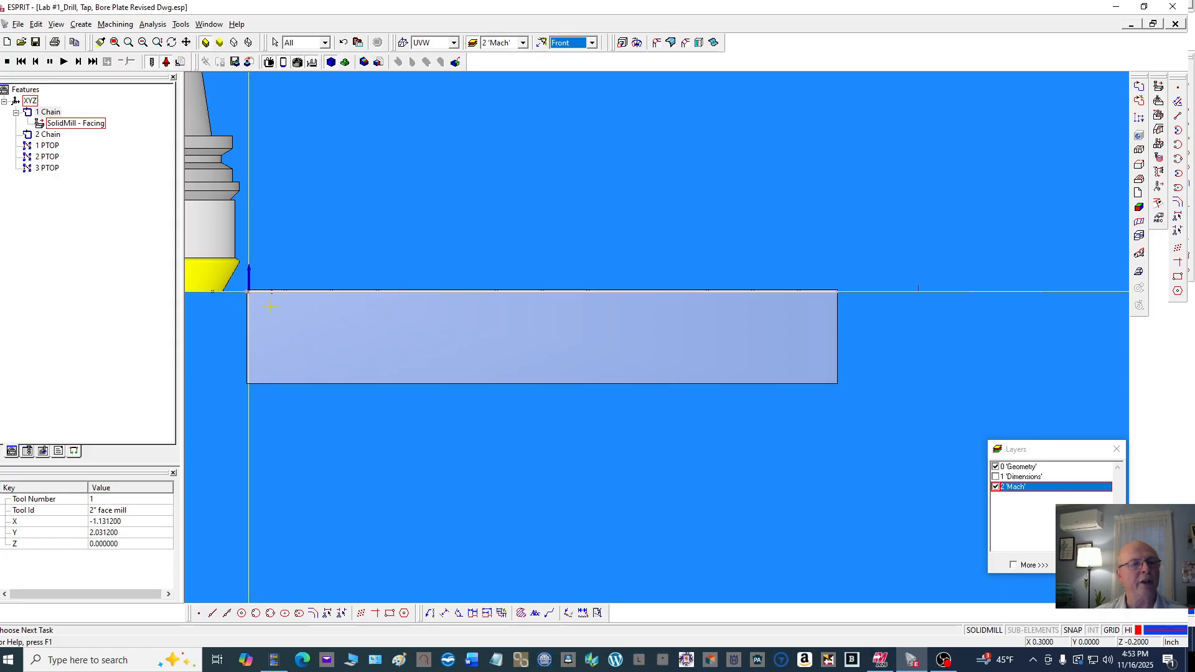
{"action": "scroll", "coordinate": [274, 306], "scroll_direction": "up", "scroll_amount": 2}
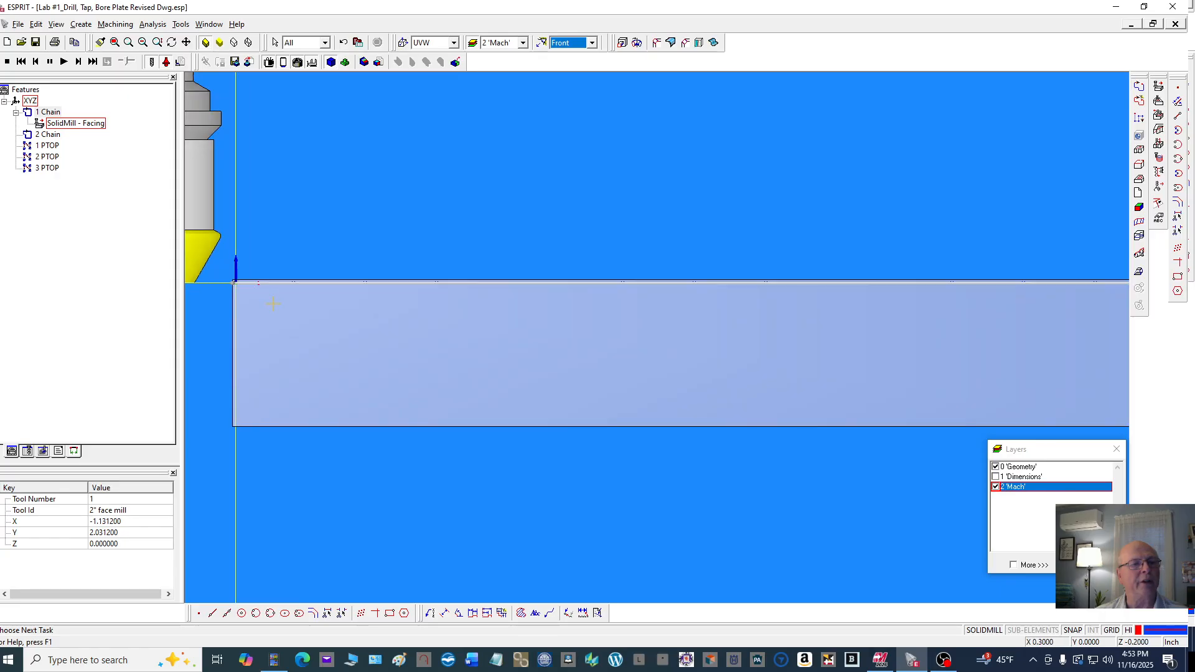
{"action": "left_click", "coordinate": [78, 63]}
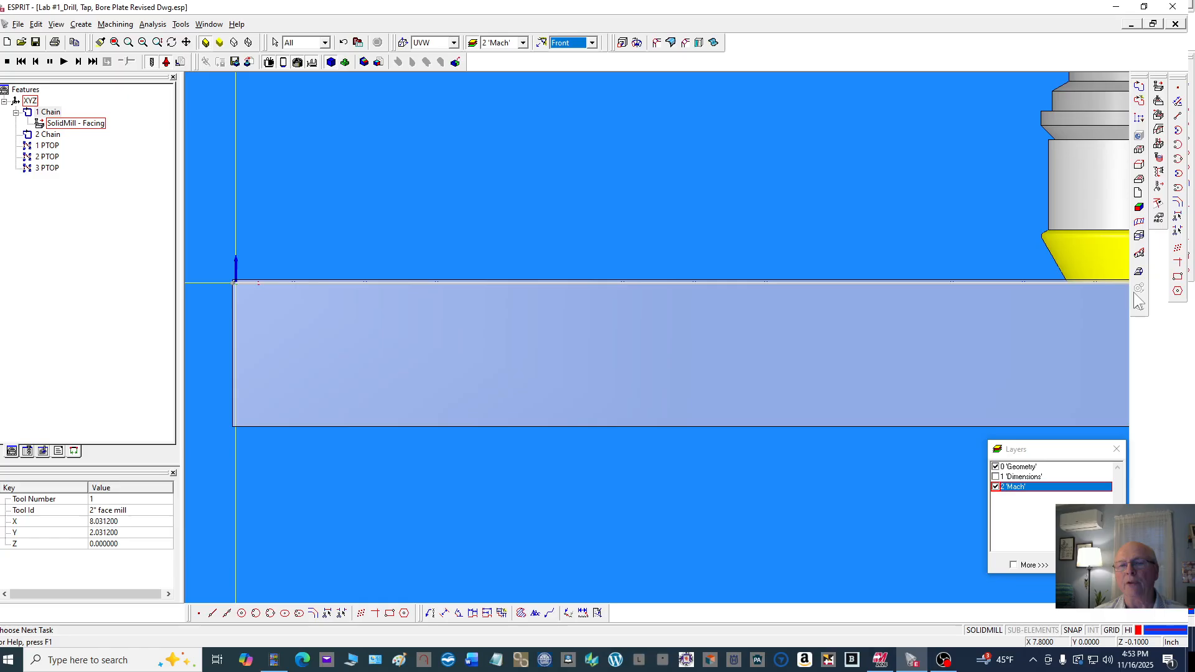
{"action": "scroll", "coordinate": [1061, 289], "scroll_direction": "up", "scroll_amount": 3}
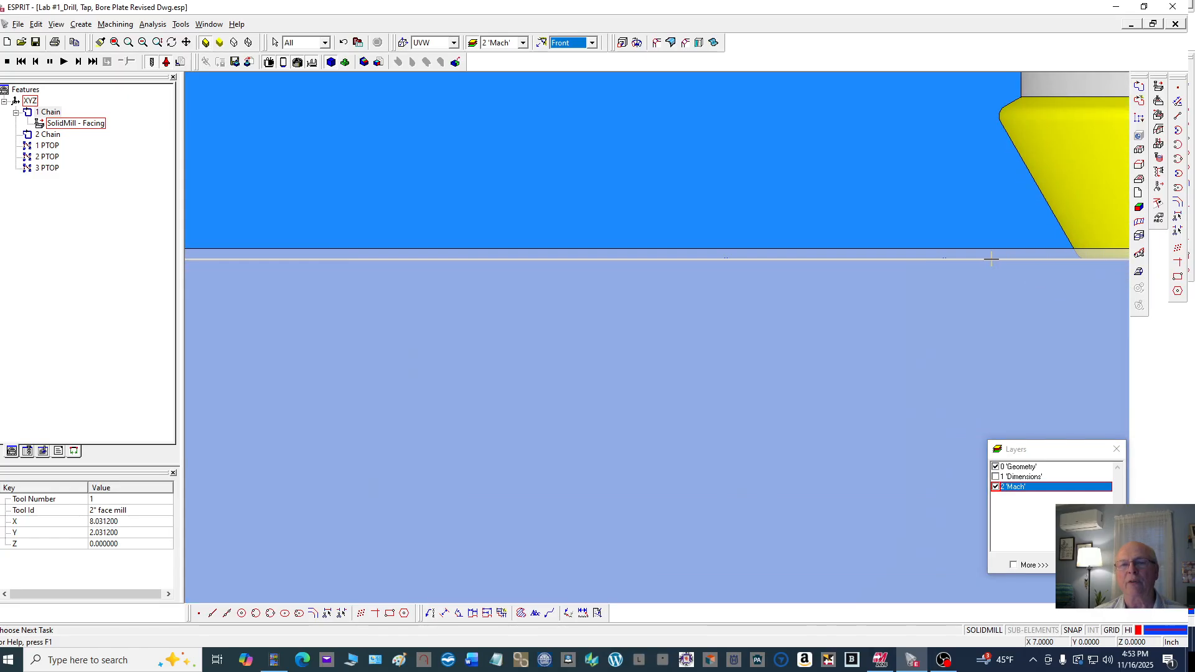
{"action": "scroll", "coordinate": [795, 157], "scroll_direction": "down", "scroll_amount": 2}
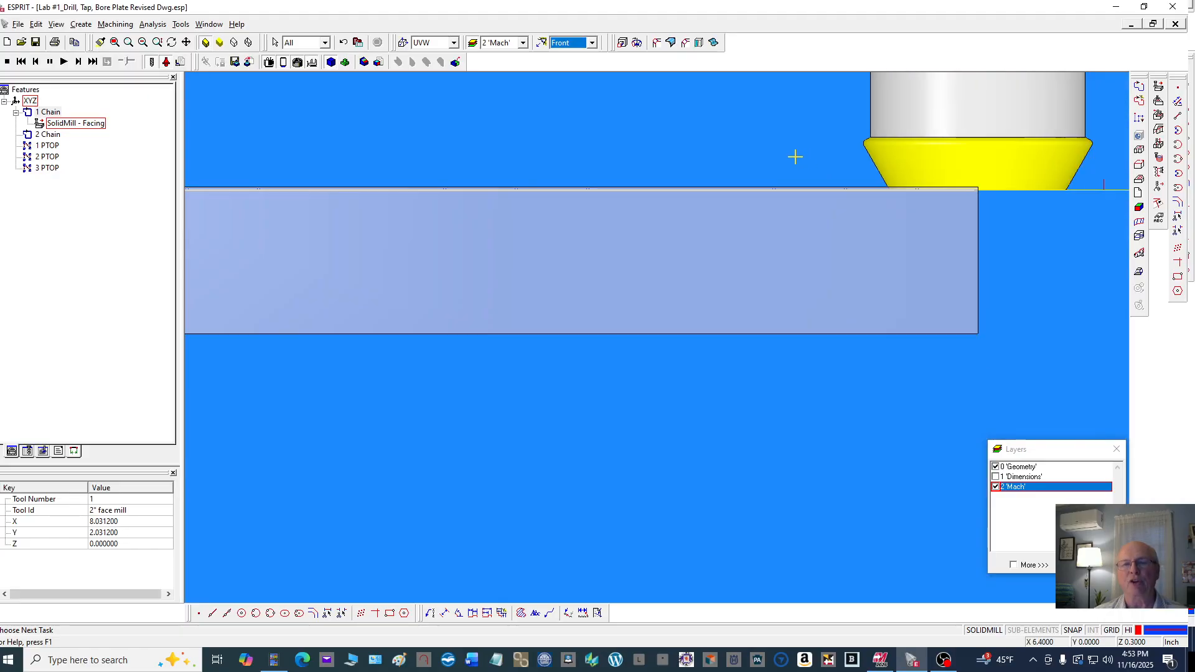
{"action": "scroll", "coordinate": [795, 156], "scroll_direction": "down", "scroll_amount": 1}
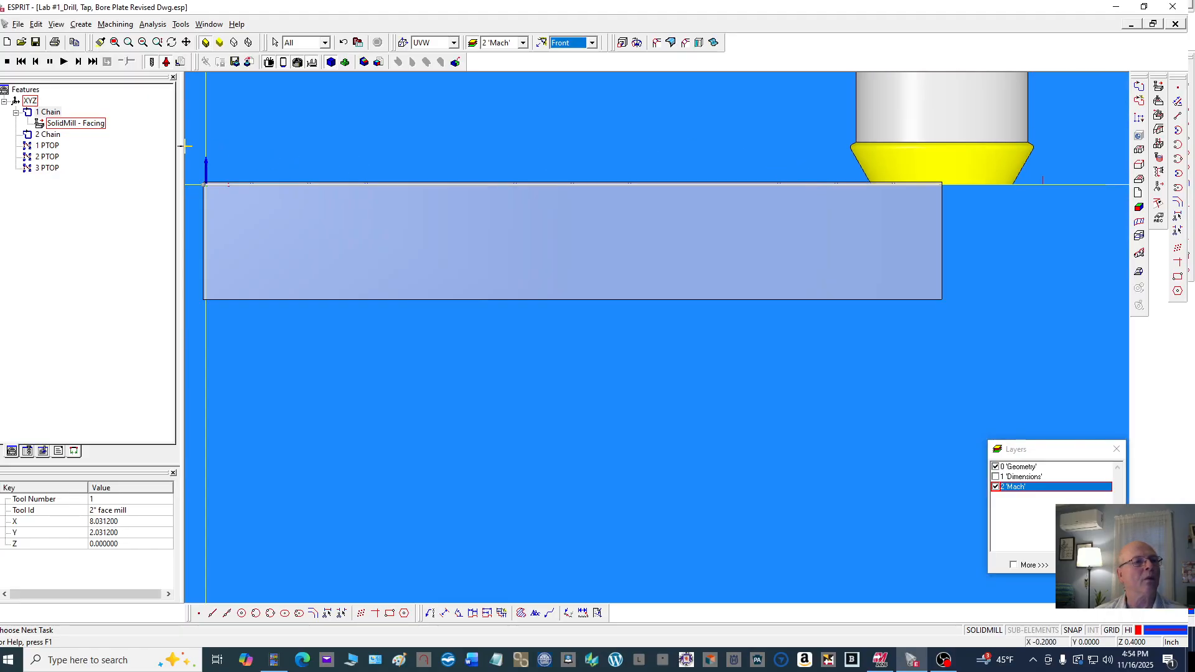
Stop the simulation and switch the display to the Isometric view
{"action": "left_click", "coordinate": [7, 62]}
{"action": "scroll", "coordinate": [594, 264], "scroll_direction": "down", "scroll_amount": 2}
{"action": "right_click", "coordinate": [636, 140]}
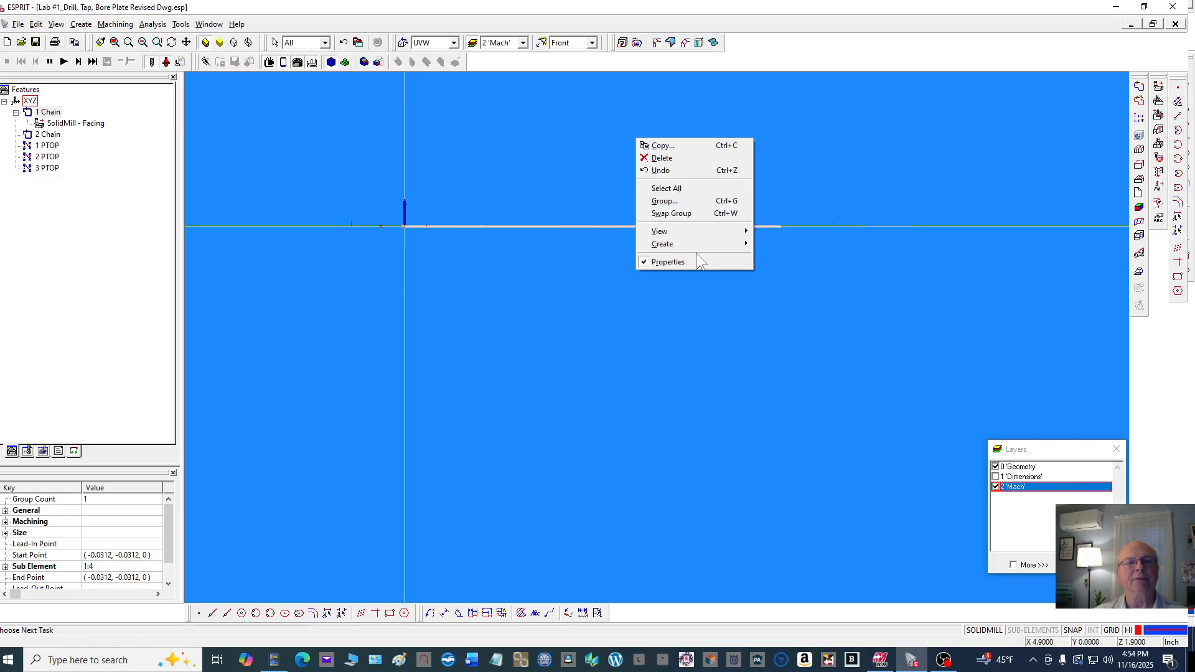
{"action": "left_click", "coordinate": [593, 42]}
{"action": "left_click", "coordinate": [592, 42]}
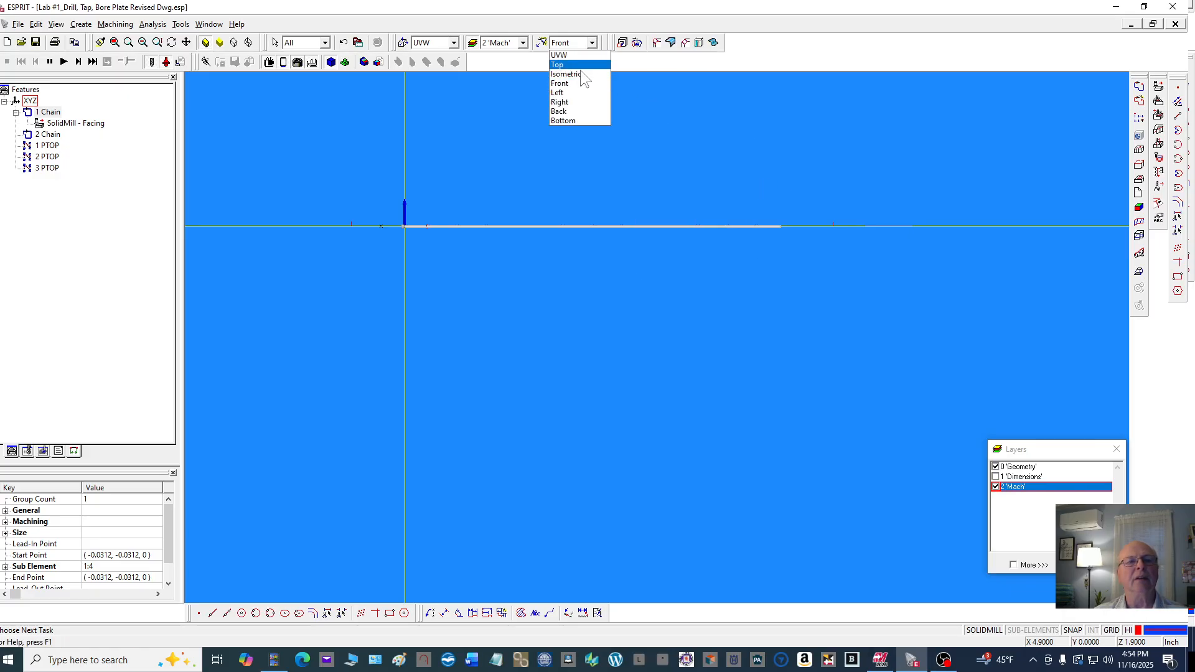
{"action": "left_click", "coordinate": [581, 75]}
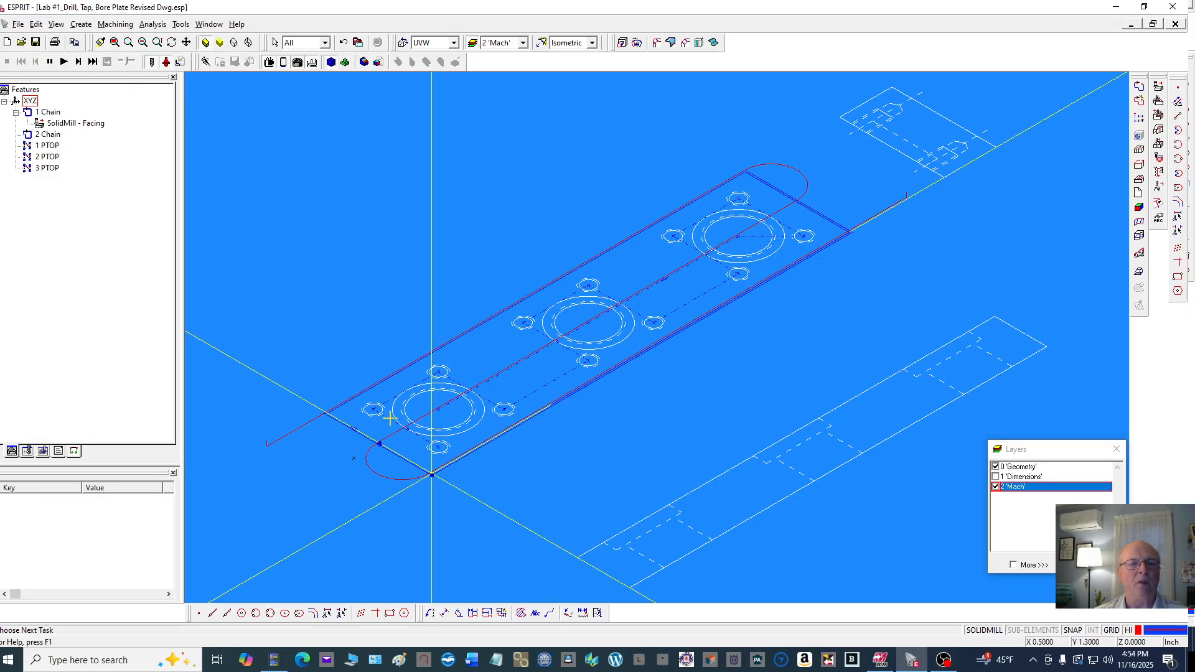
Select the outer profile chain 2 Chain and start a SolidMill Traditional Contouring operation on it
{"action": "scroll", "coordinate": [372, 467], "scroll_direction": "up", "scroll_amount": 3}
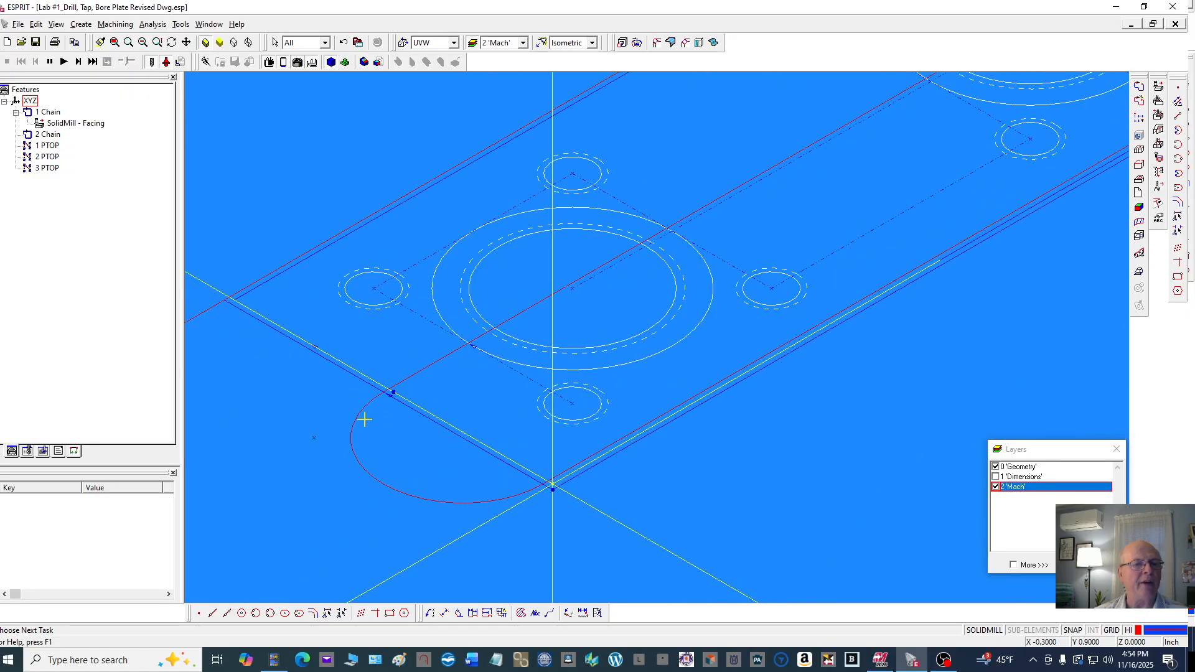
{"action": "left_click", "coordinate": [371, 376]}
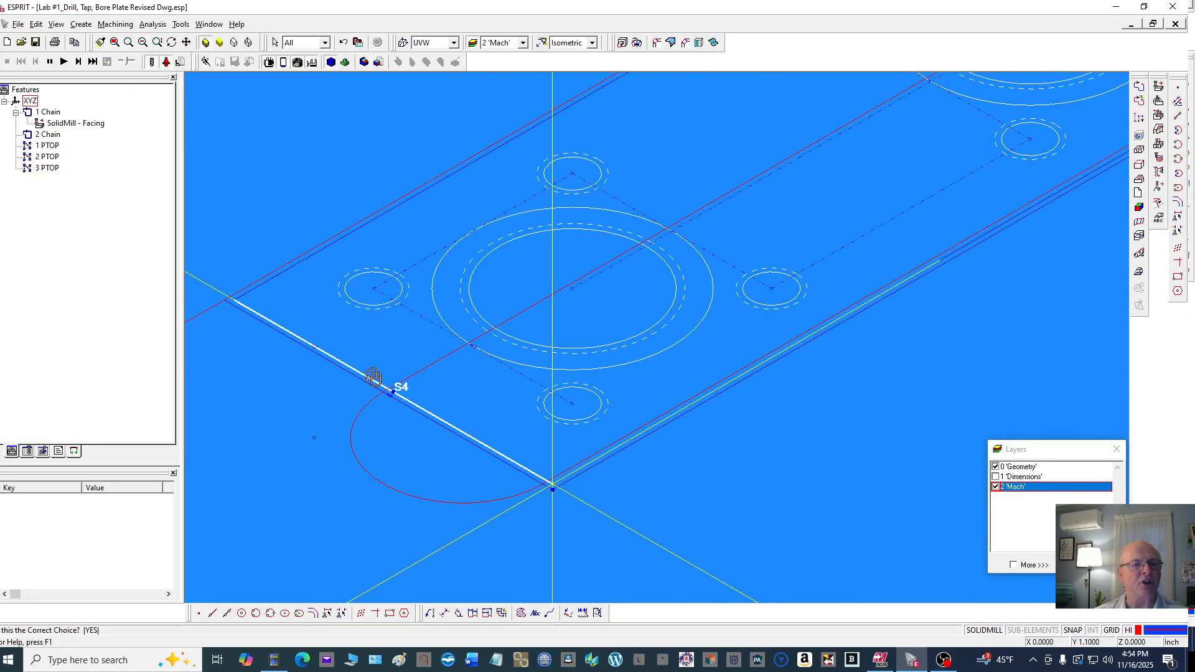
{"action": "left_click", "coordinate": [382, 340]}
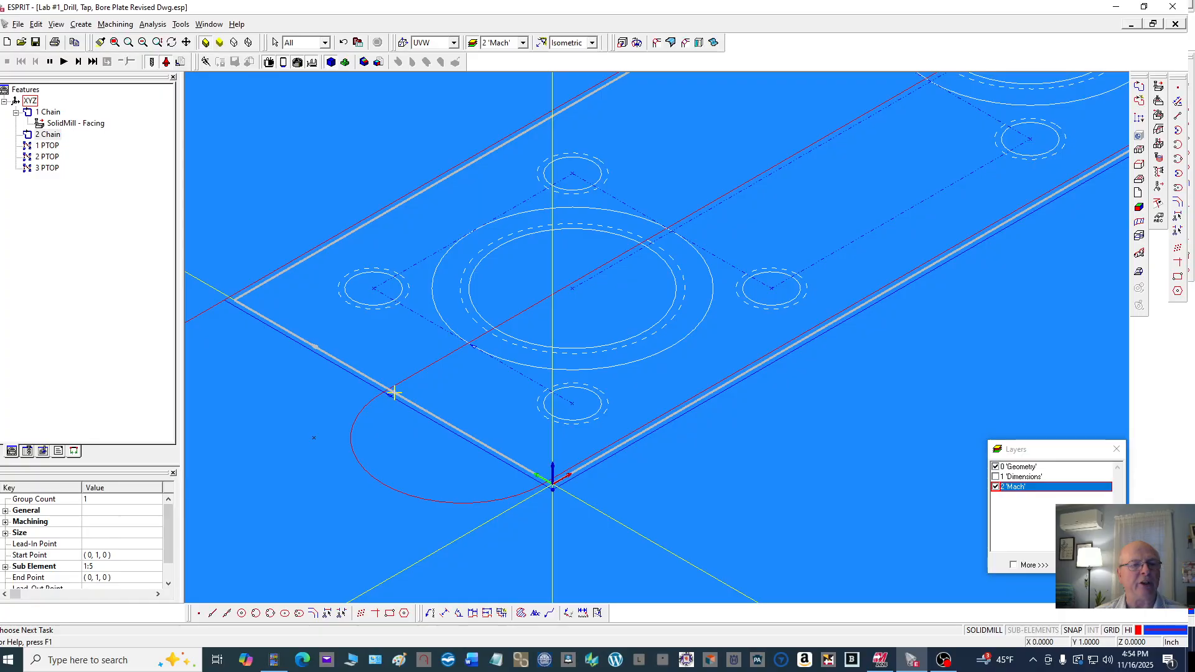
{"action": "left_click", "coordinate": [115, 24]}
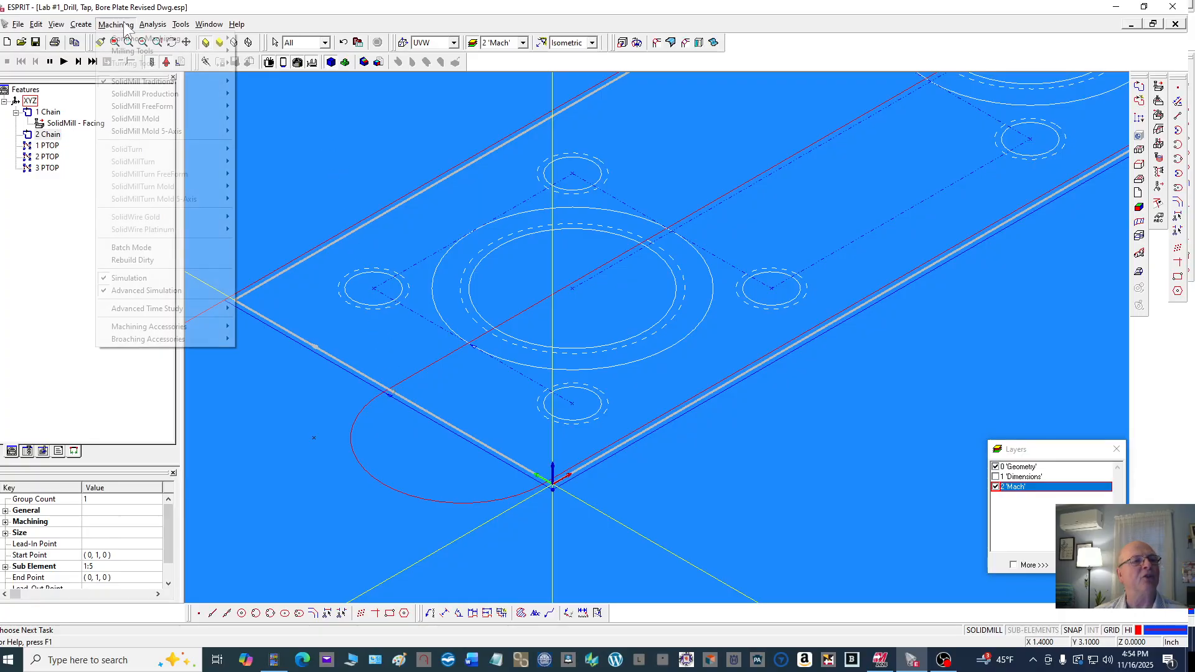
{"action": "mouse_move", "coordinate": [160, 87]}
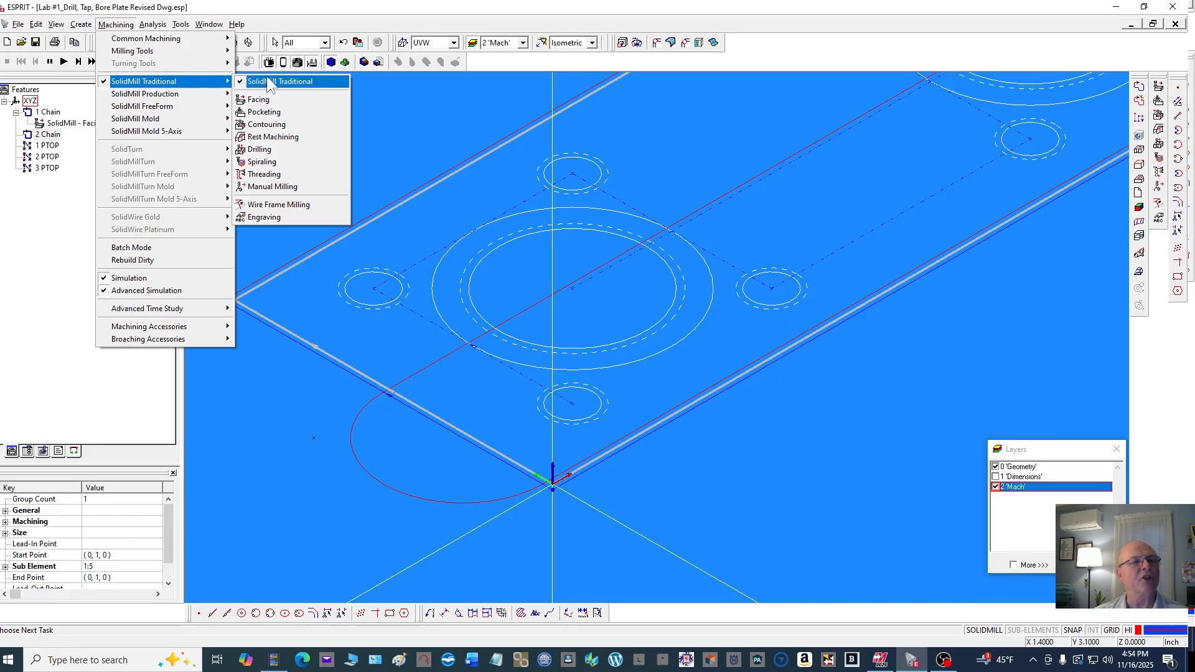
{"action": "left_click", "coordinate": [294, 126]}
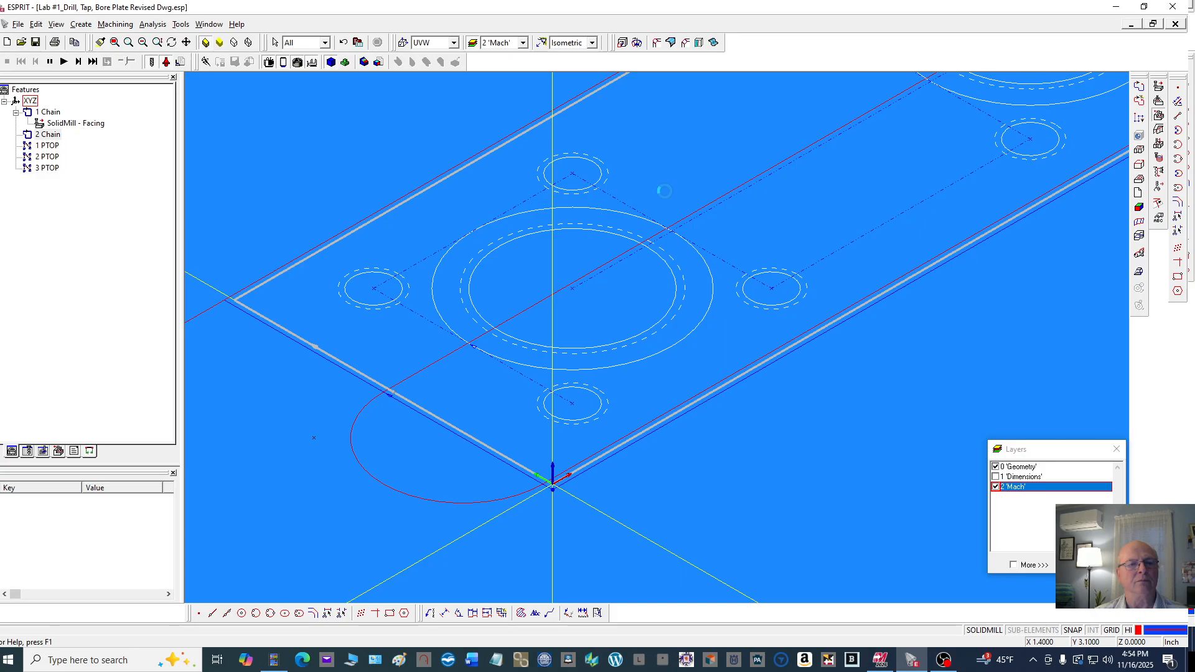
{"action": "scroll", "coordinate": [664, 191], "scroll_direction": "down", "scroll_amount": 5}
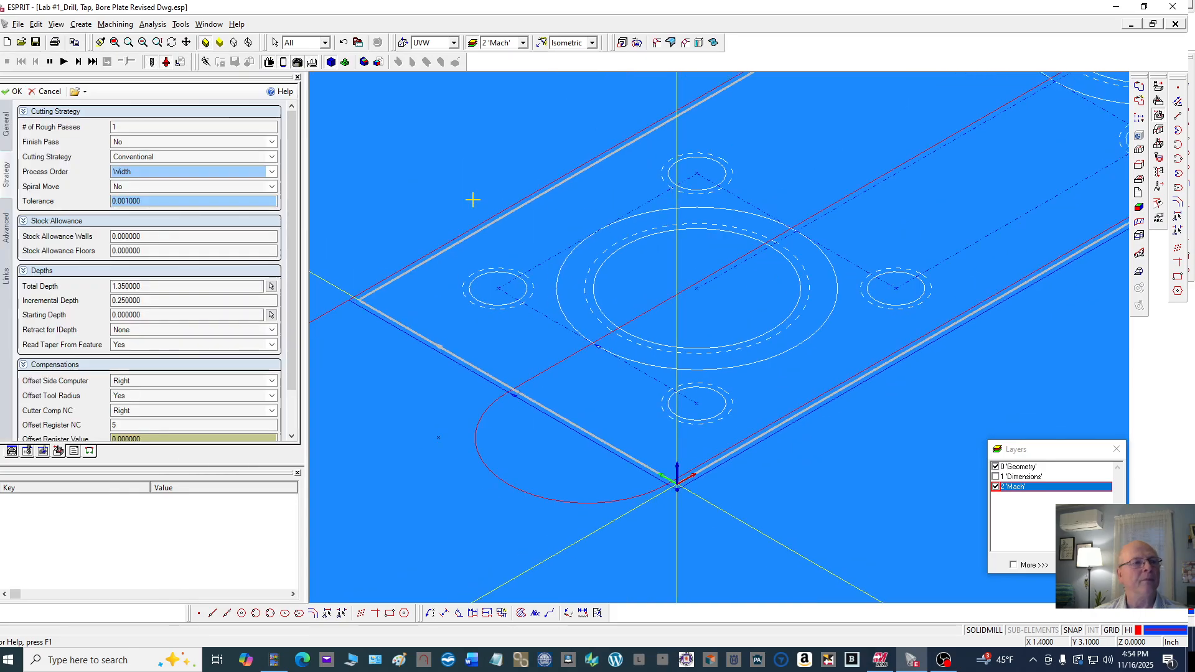
Assign the .500 dia finish hss. em tool to the contouring operation and set the cut speed to 1200 RPM
{"action": "left_click", "coordinate": [7, 124]}
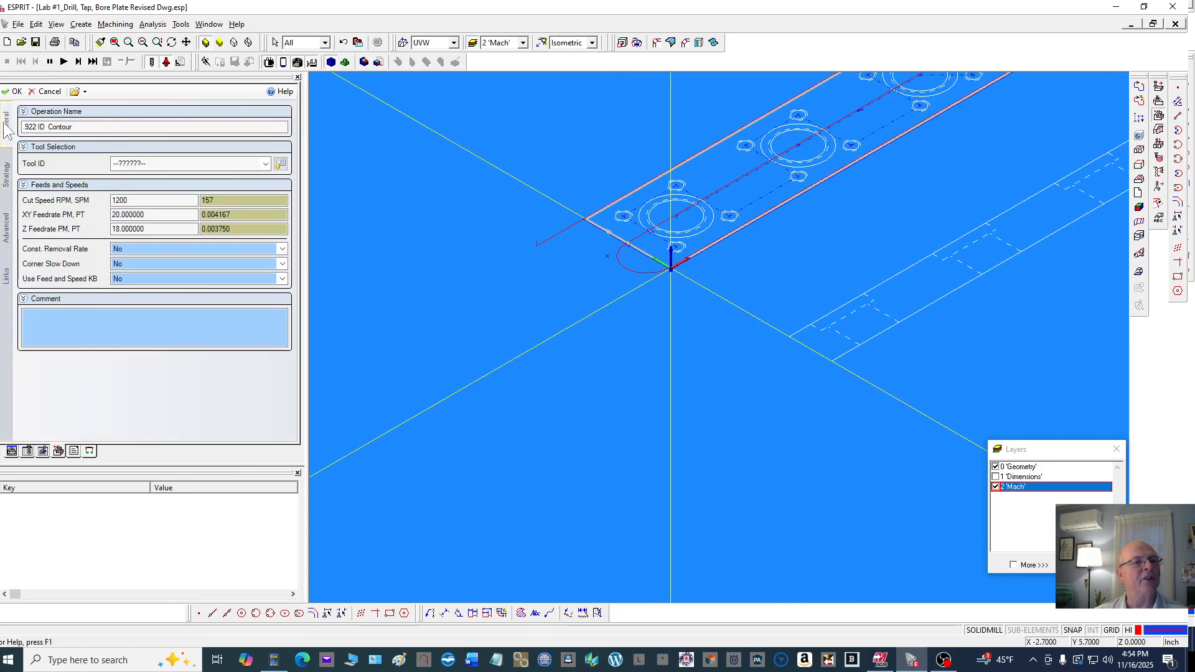
{"action": "left_click", "coordinate": [159, 164]}
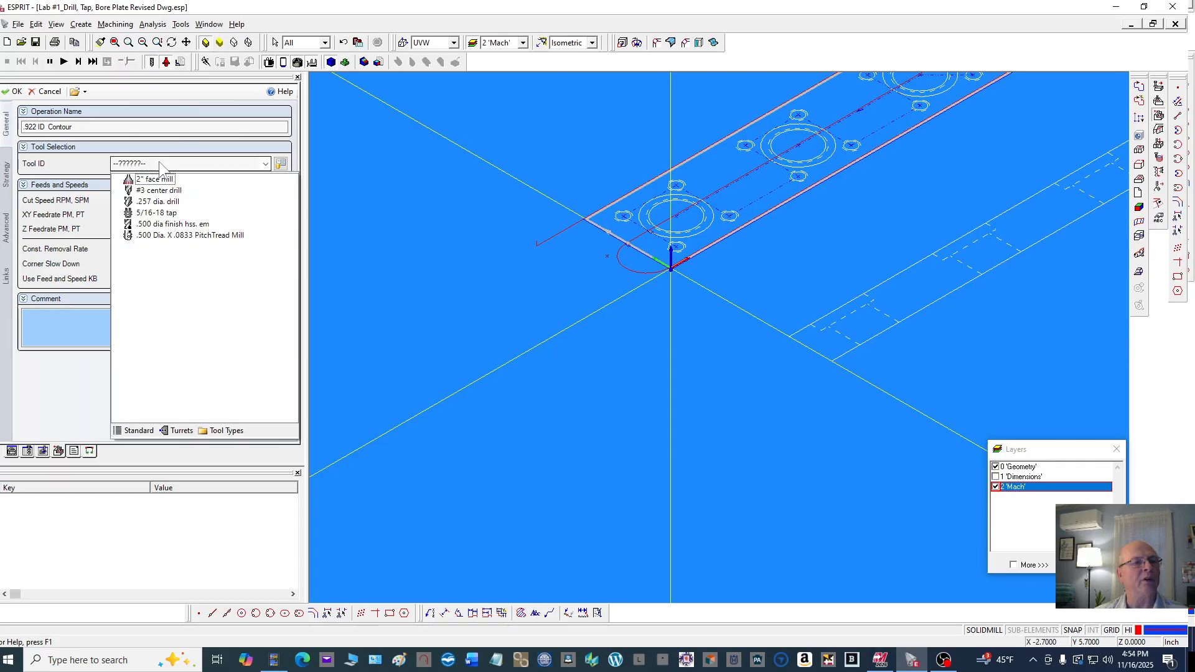
{"action": "left_click", "coordinate": [178, 224]}
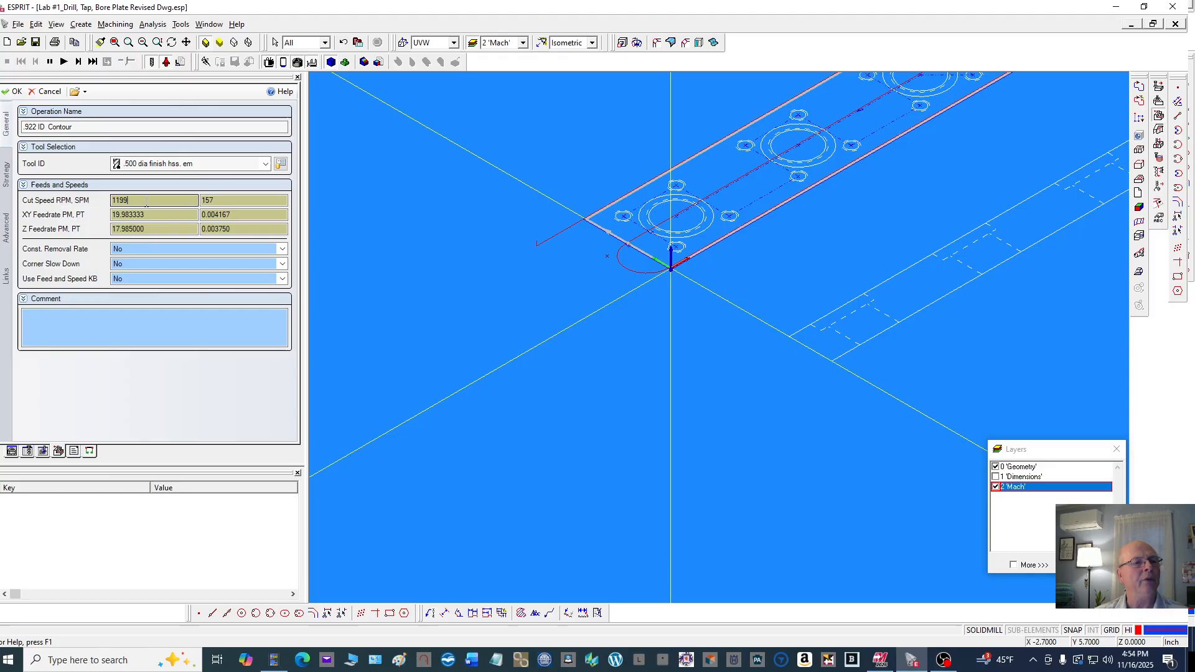
{"action": "double_click", "coordinate": [122, 200]}
{"action": "type", "text": "1200"}
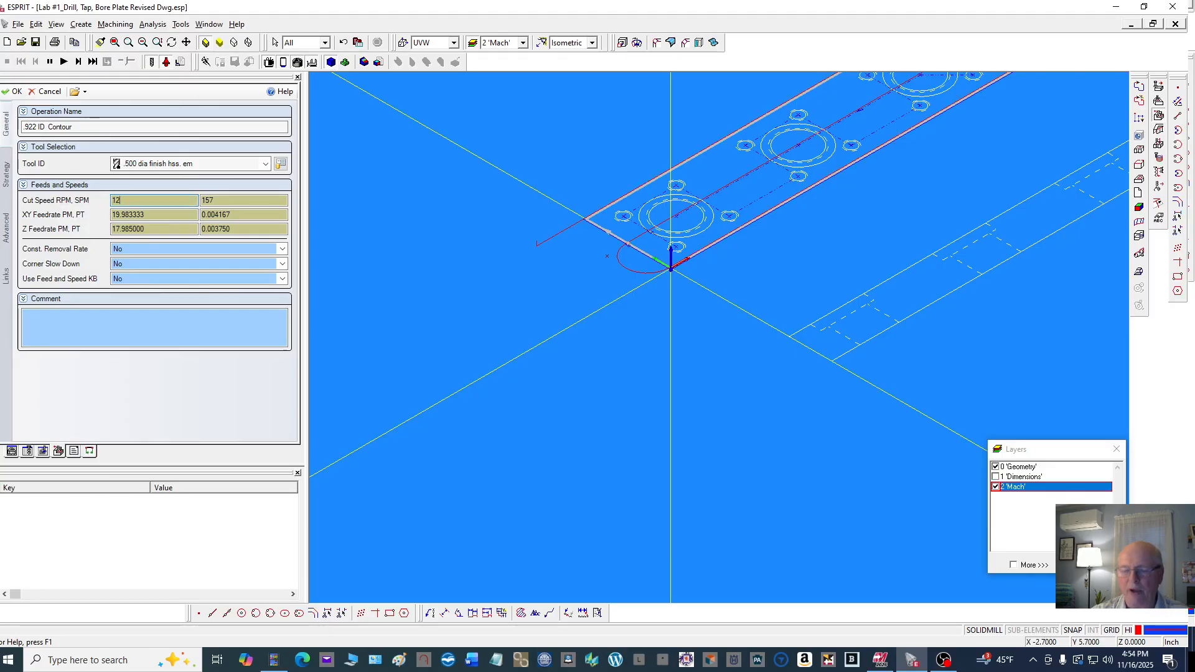
{"action": "left_click", "coordinate": [152, 215]}
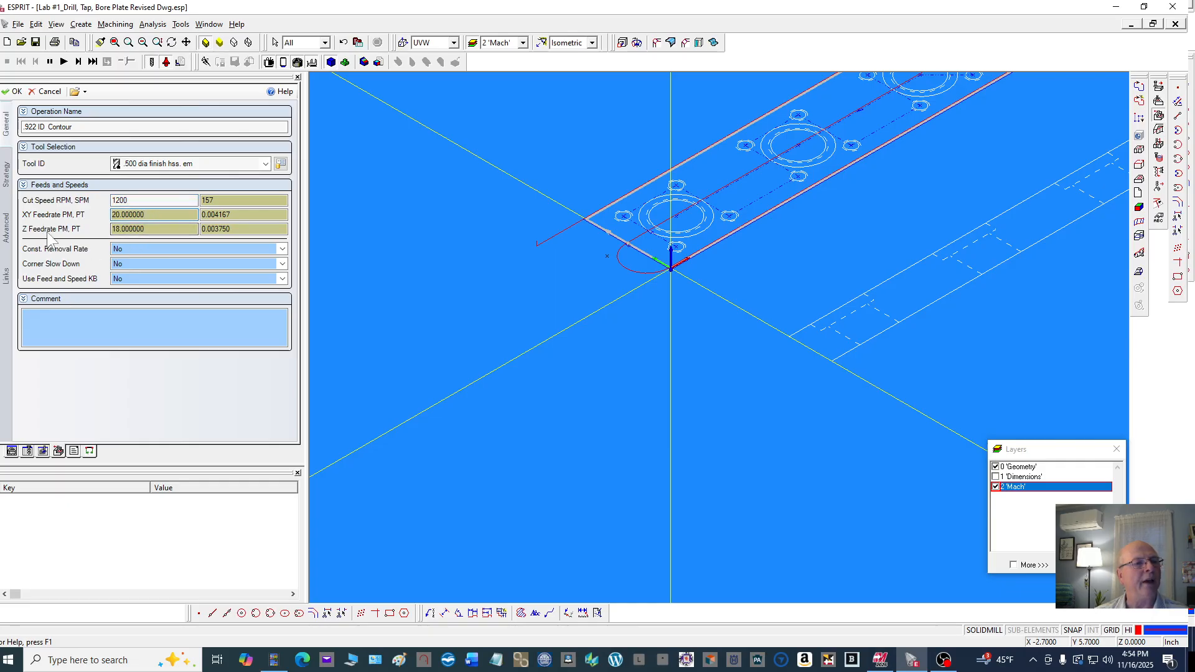
Set the contouring cutting strategy to Climb and the wall stock allowance to 0.01
{"action": "left_click", "coordinate": [7, 175]}
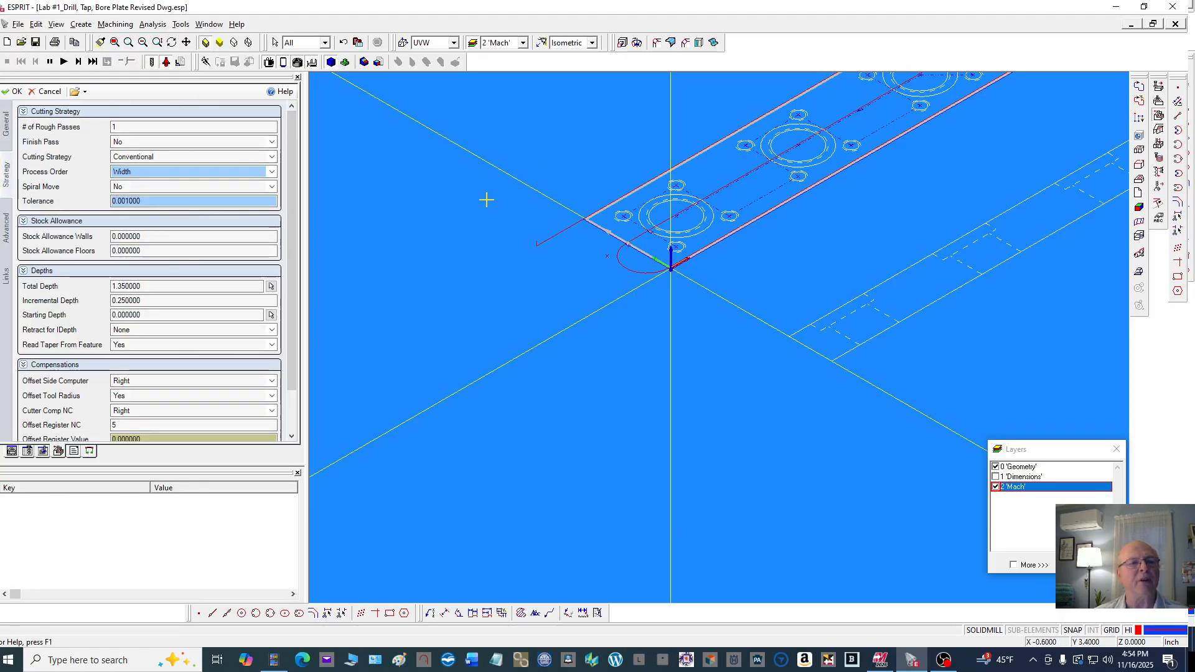
{"action": "mouse_move", "coordinate": [176, 162]}
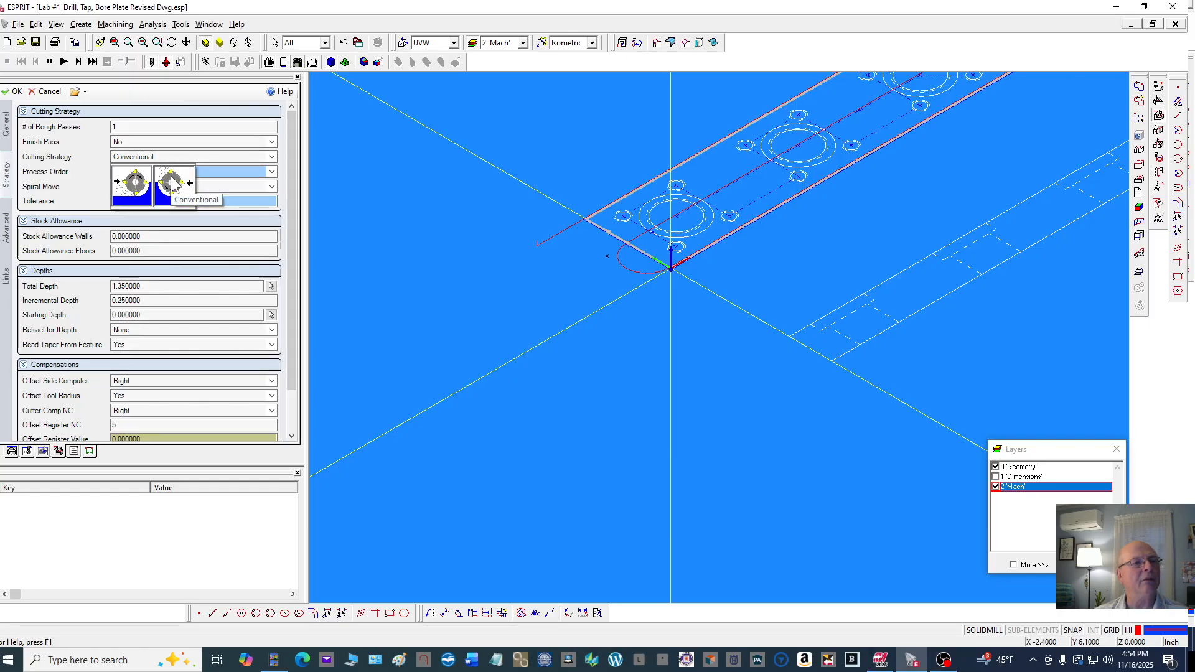
{"action": "left_click", "coordinate": [142, 183]}
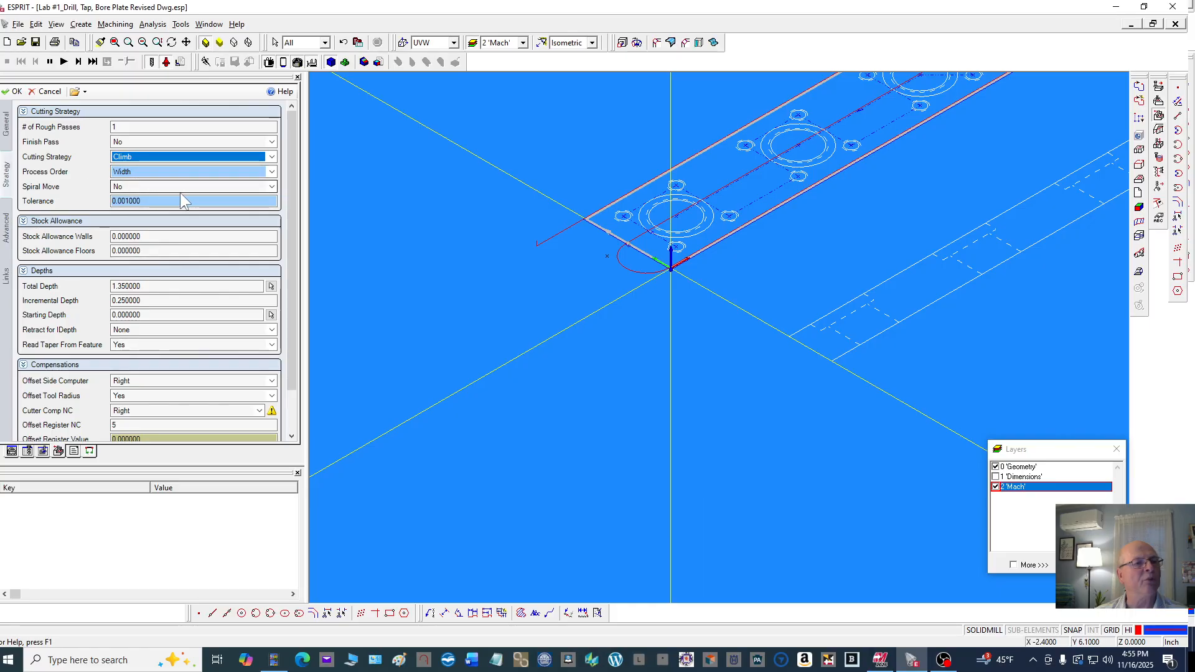
{"action": "double_click", "coordinate": [155, 237]}
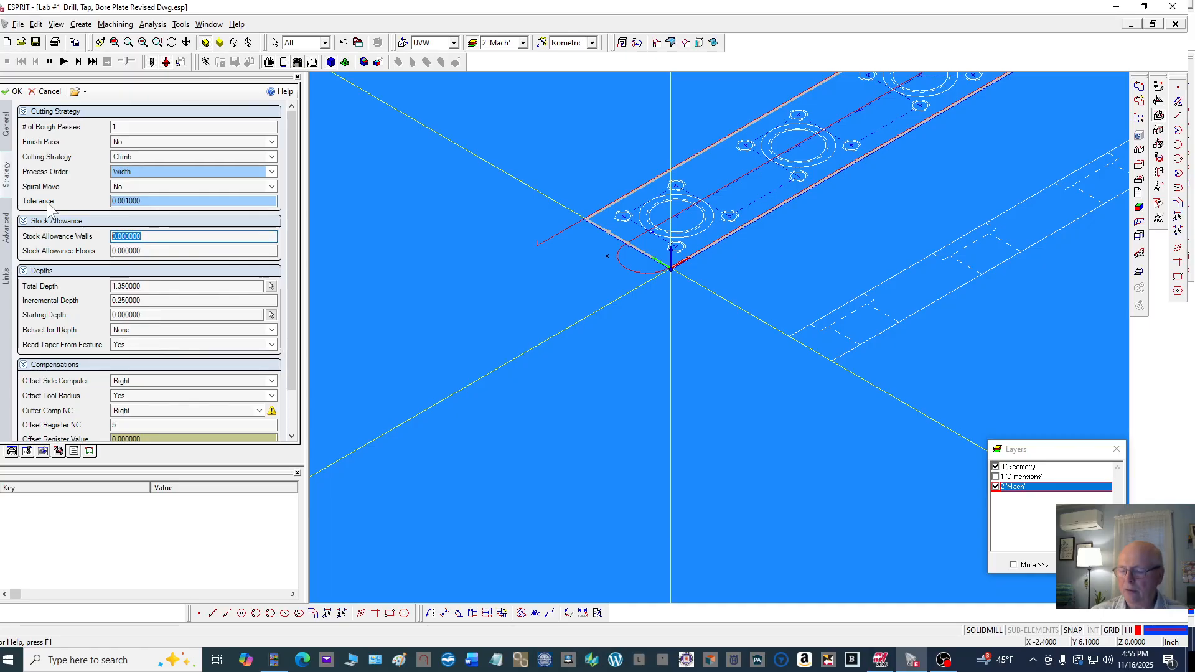
{"action": "key", "text": "BackSpace"}
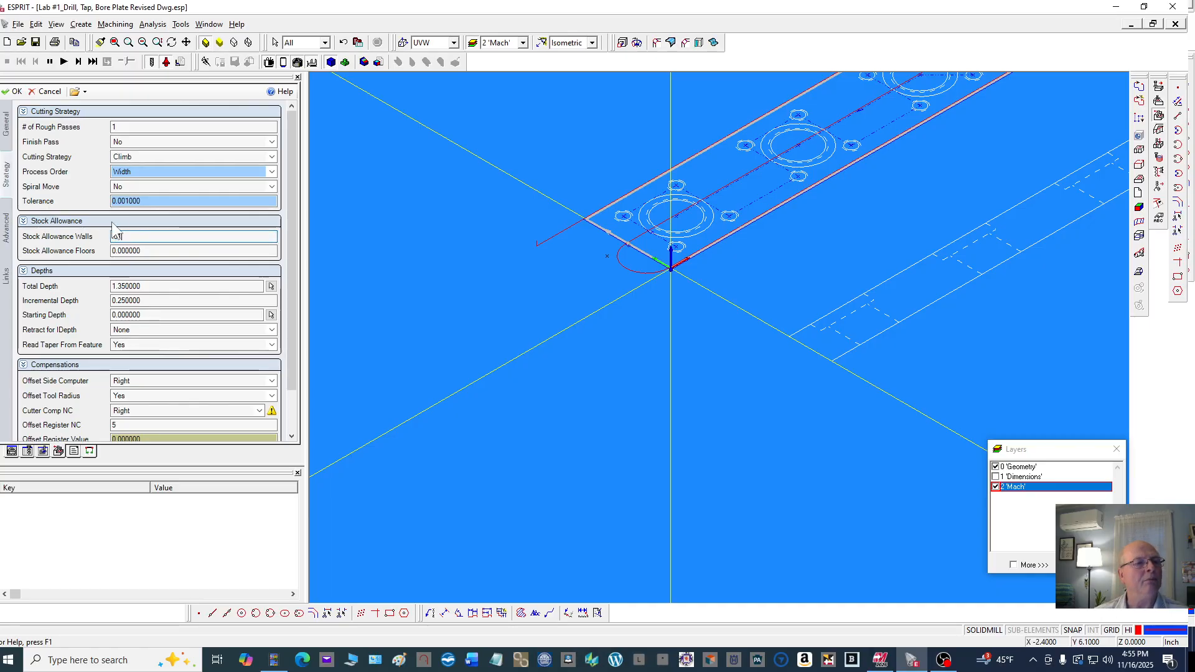
{"action": "left_click", "coordinate": [157, 249]}
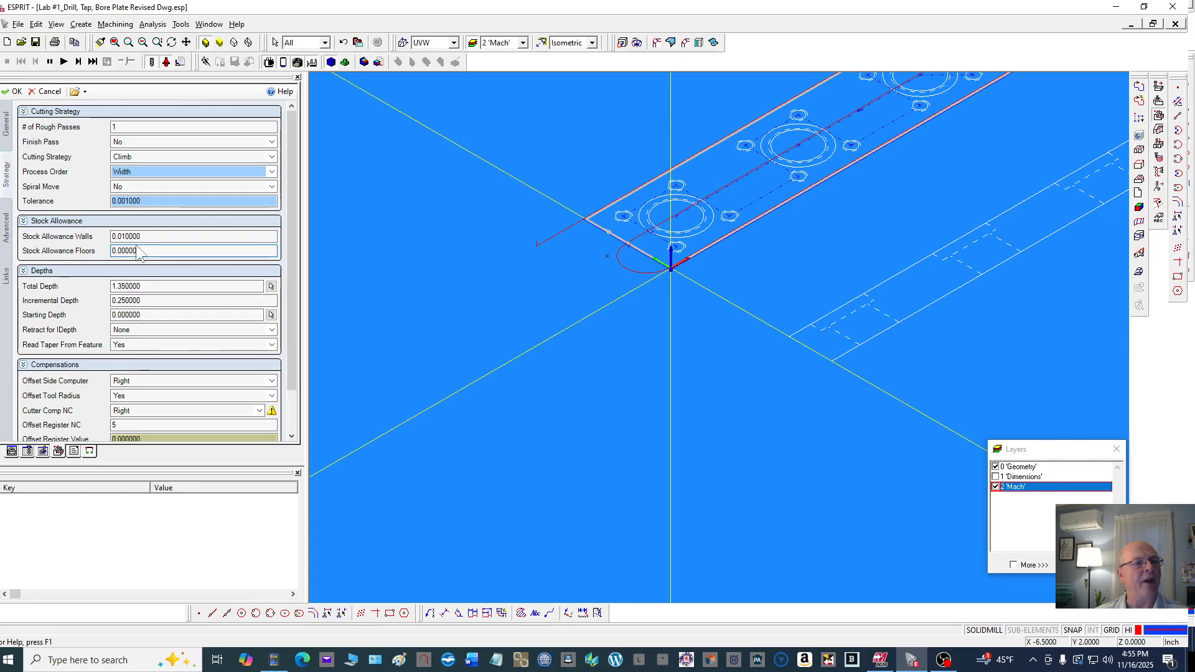
Set the contouring operation's total depth to 1.025
{"action": "left_click_drag", "start_coordinate": [149, 286], "coordinate": [128, 287]}
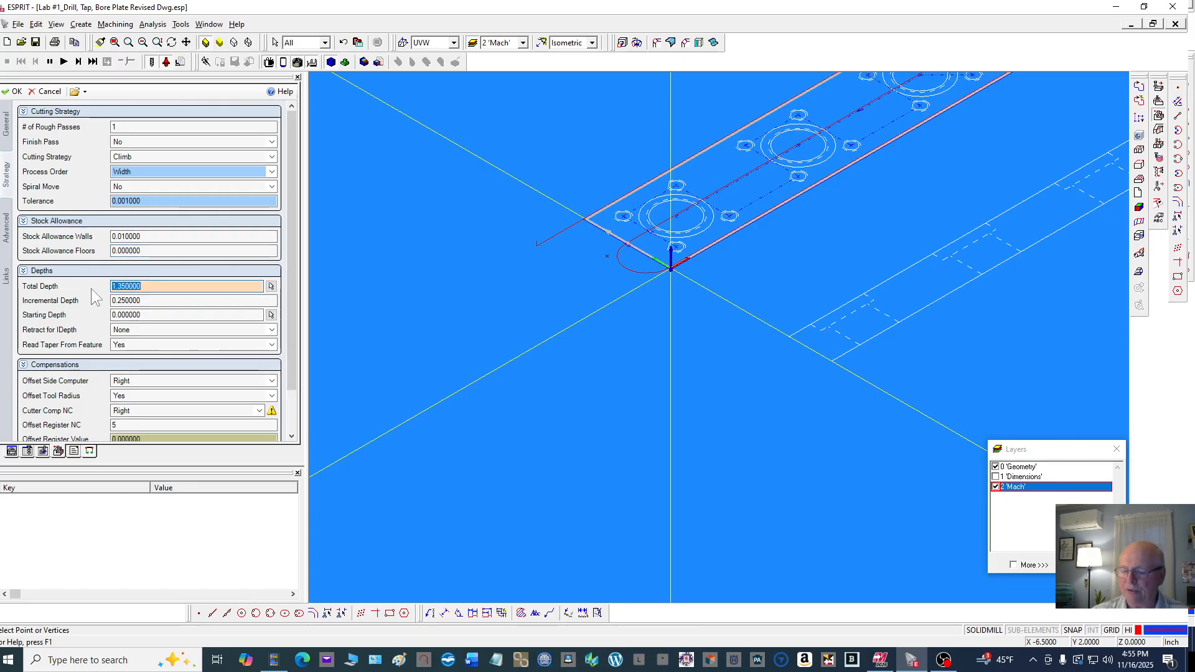
{"action": "type", "text": "1"}
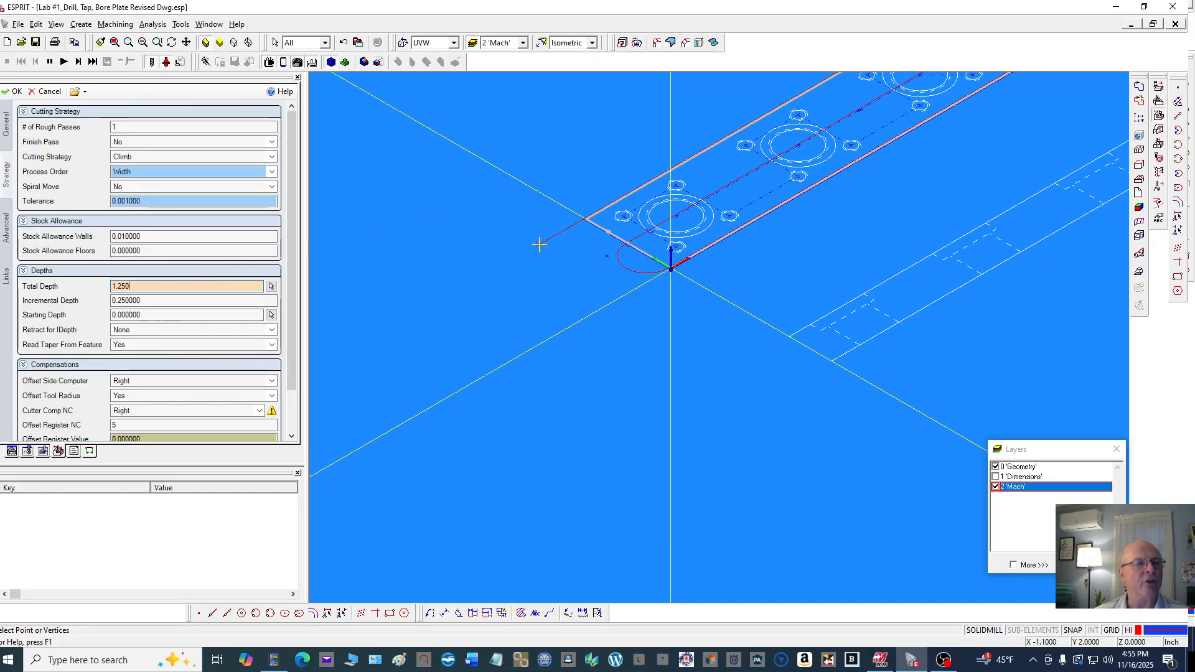
{"action": "left_click_drag", "start_coordinate": [143, 286], "coordinate": [100, 286]}
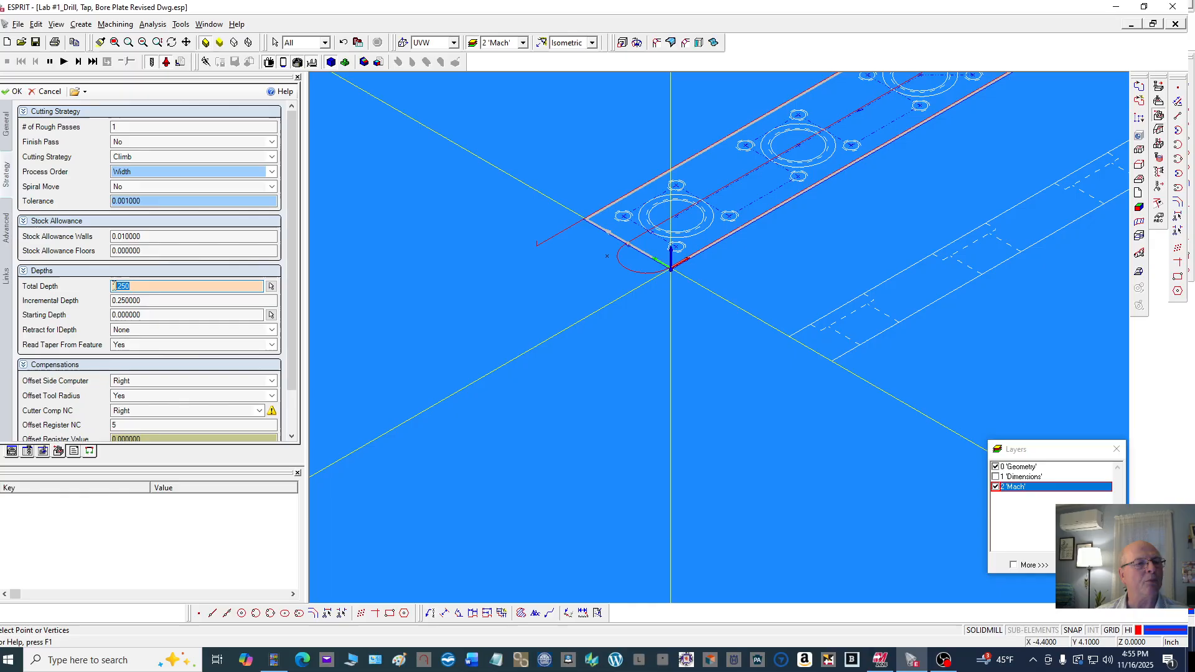
{"action": "type", "text": "1."}
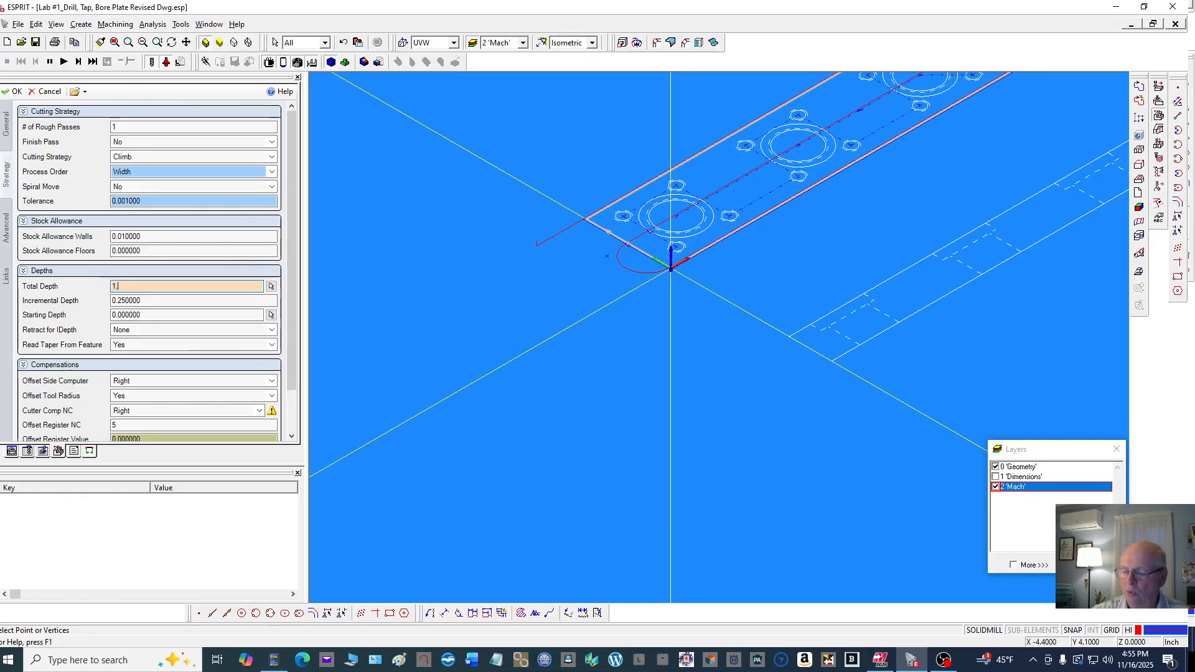
{"action": "type", "text": "0"}
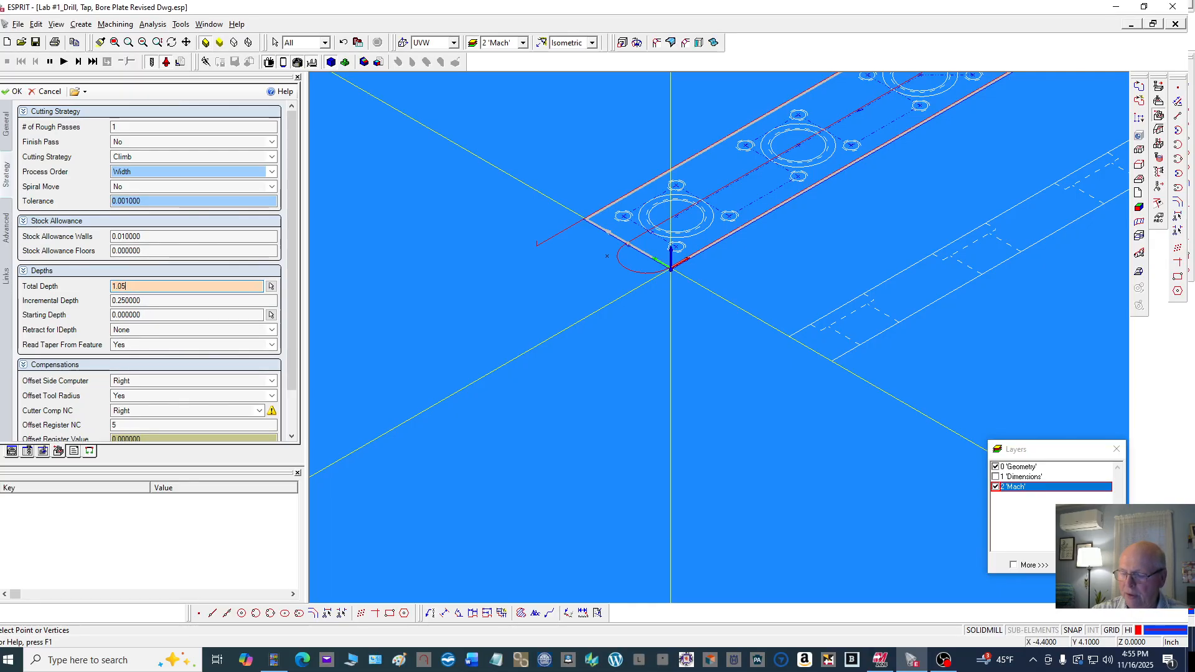
{"action": "type", "text": "5"}
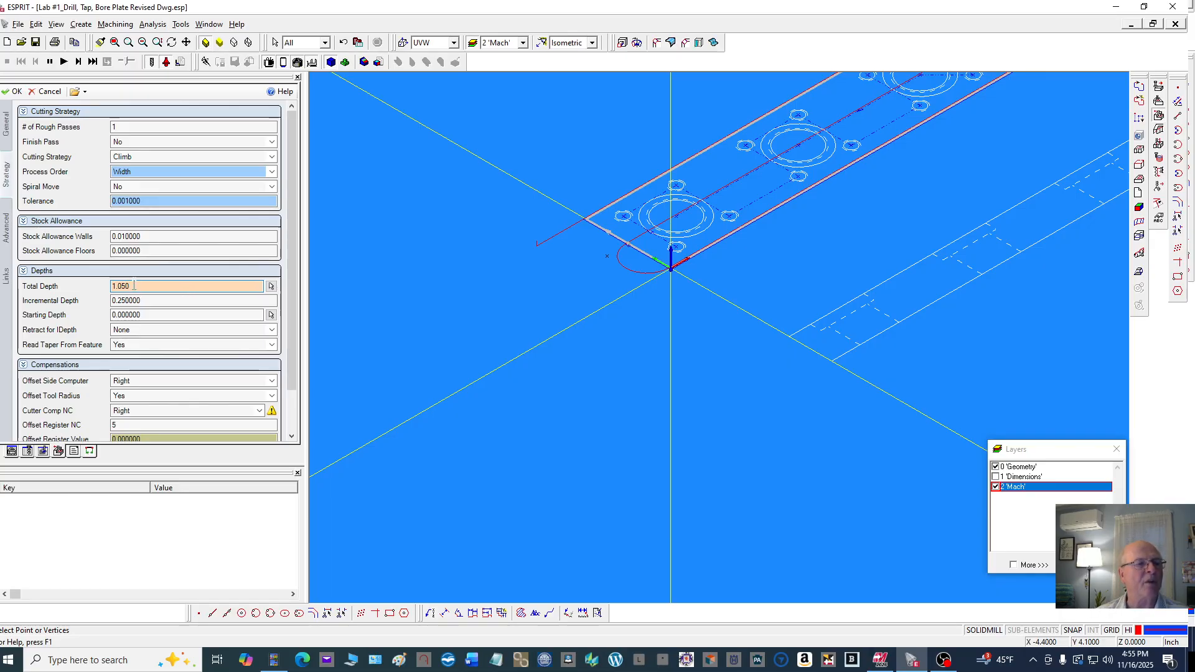
{"action": "left_click_drag", "start_coordinate": [134, 286], "coordinate": [125, 285]}
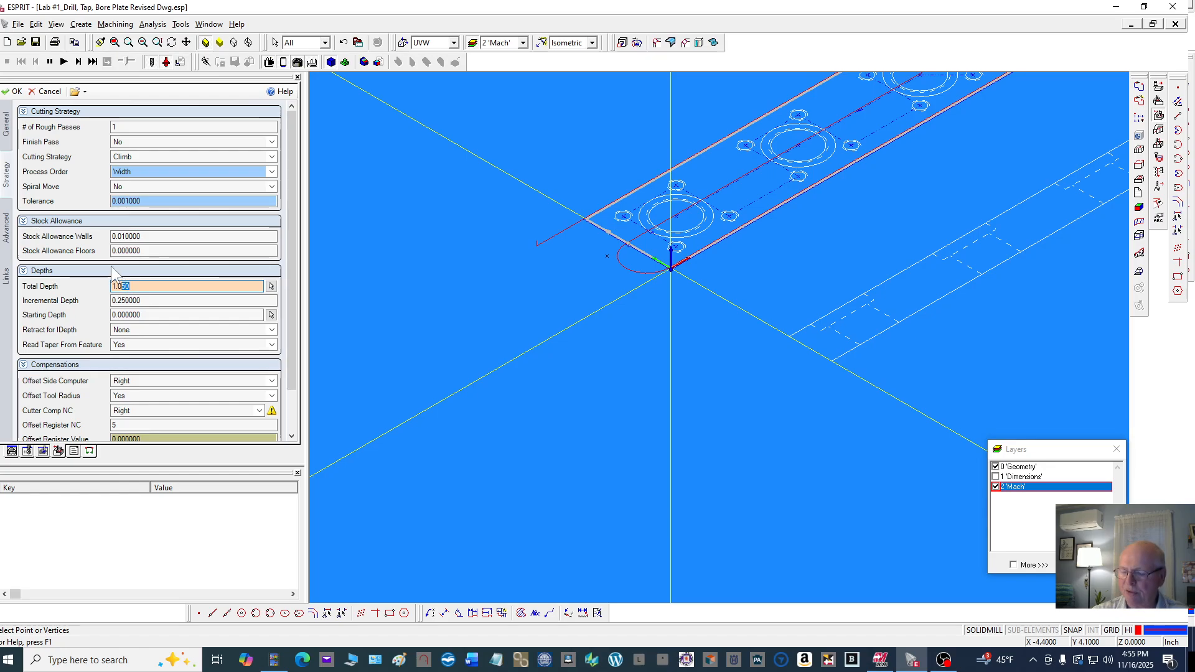
{"action": "type", "text": "25"}
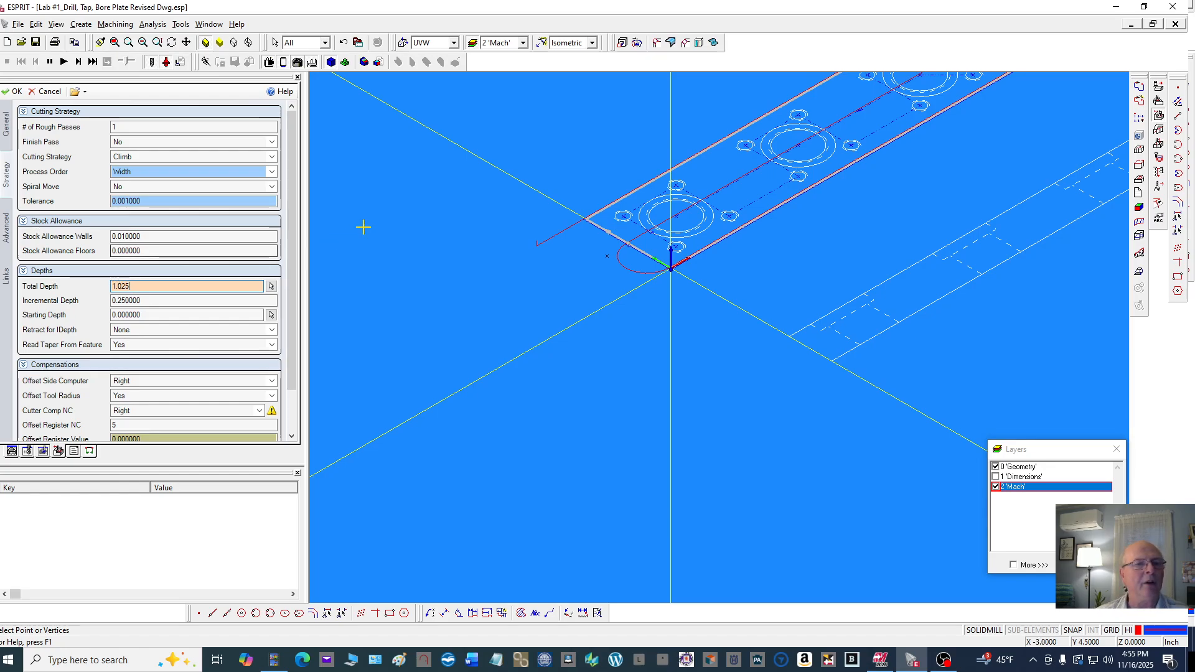
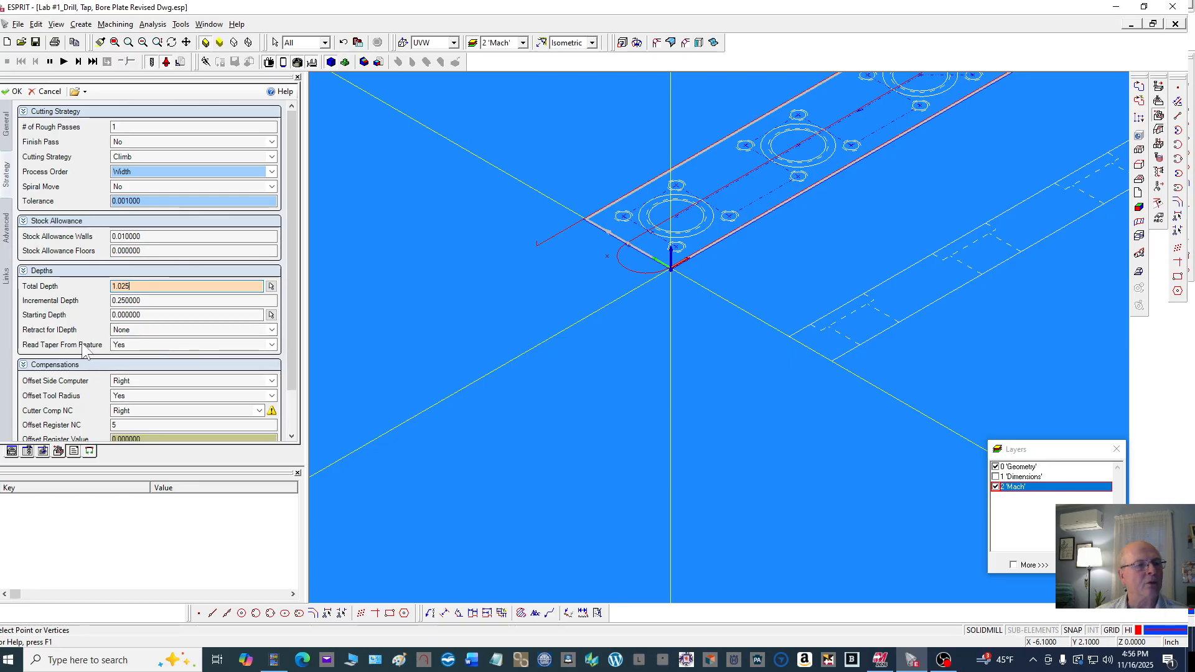
Turn off Read Taper From Feature for the contouring operation
{"action": "left_click", "coordinate": [163, 341]}
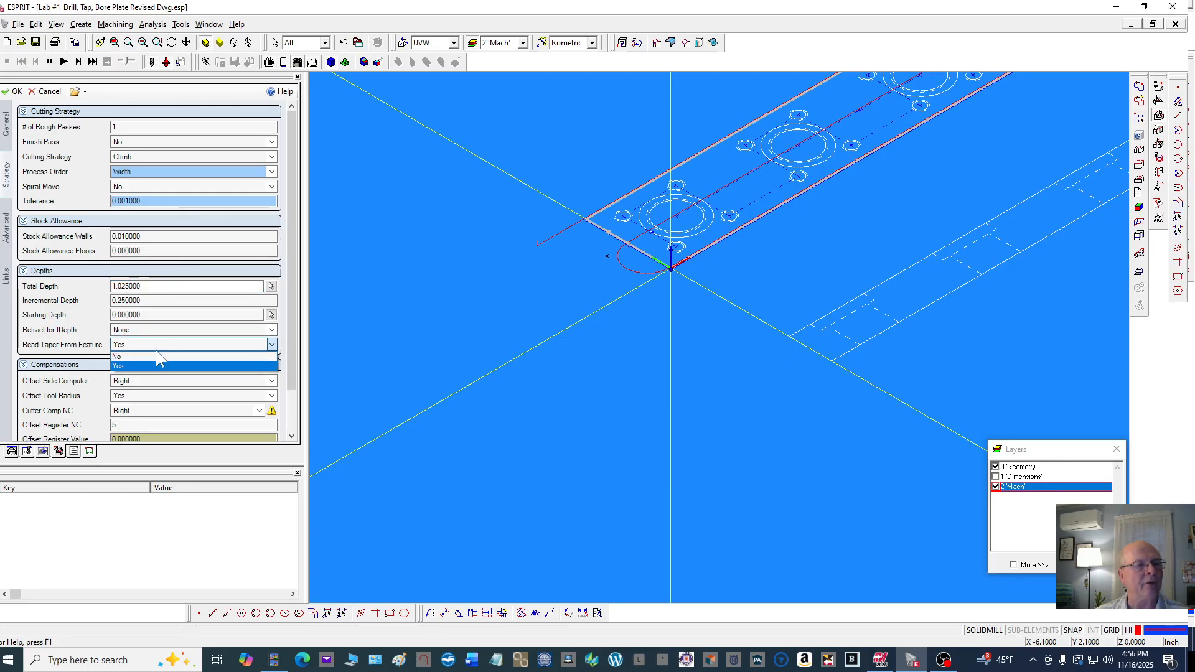
{"action": "left_click", "coordinate": [155, 357]}
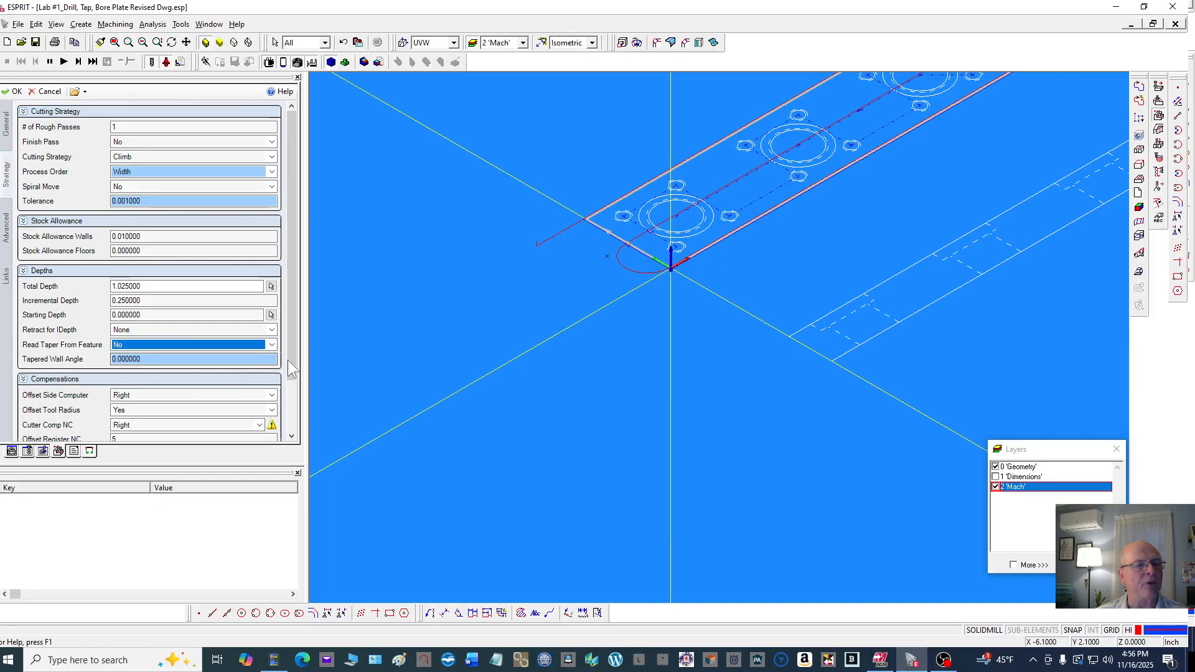
{"action": "left_click_drag", "start_coordinate": [292, 349], "coordinate": [295, 439]}
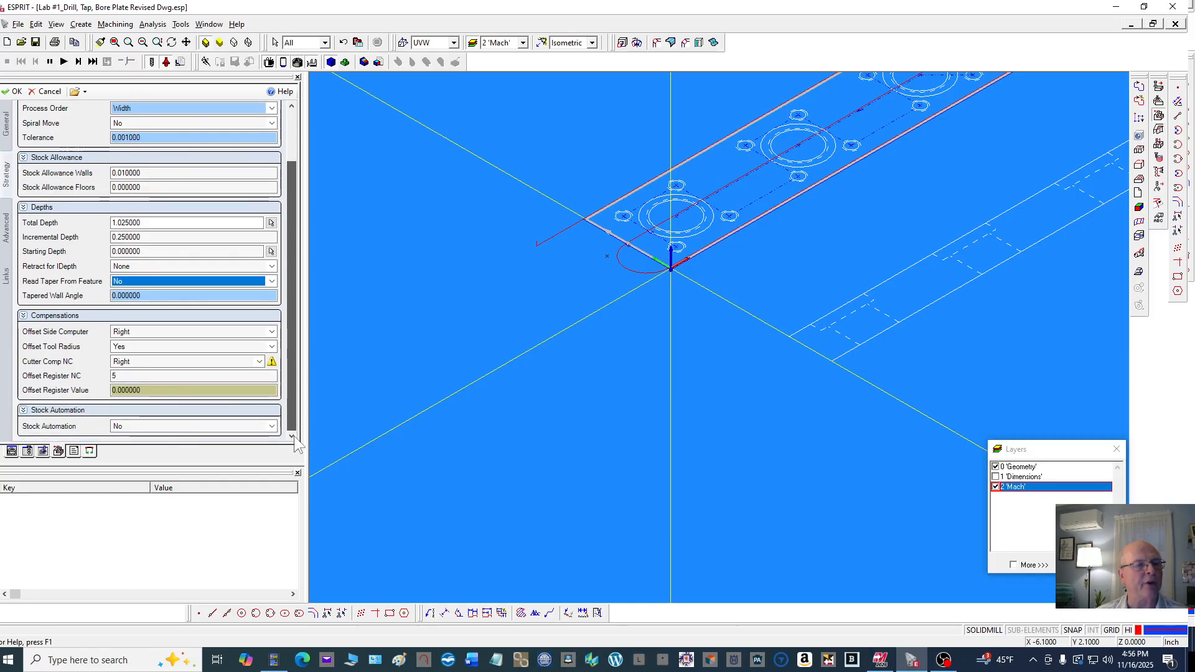
Set both the computer offset side and the NC cutter compensation to Left
{"action": "left_click", "coordinate": [131, 333]}
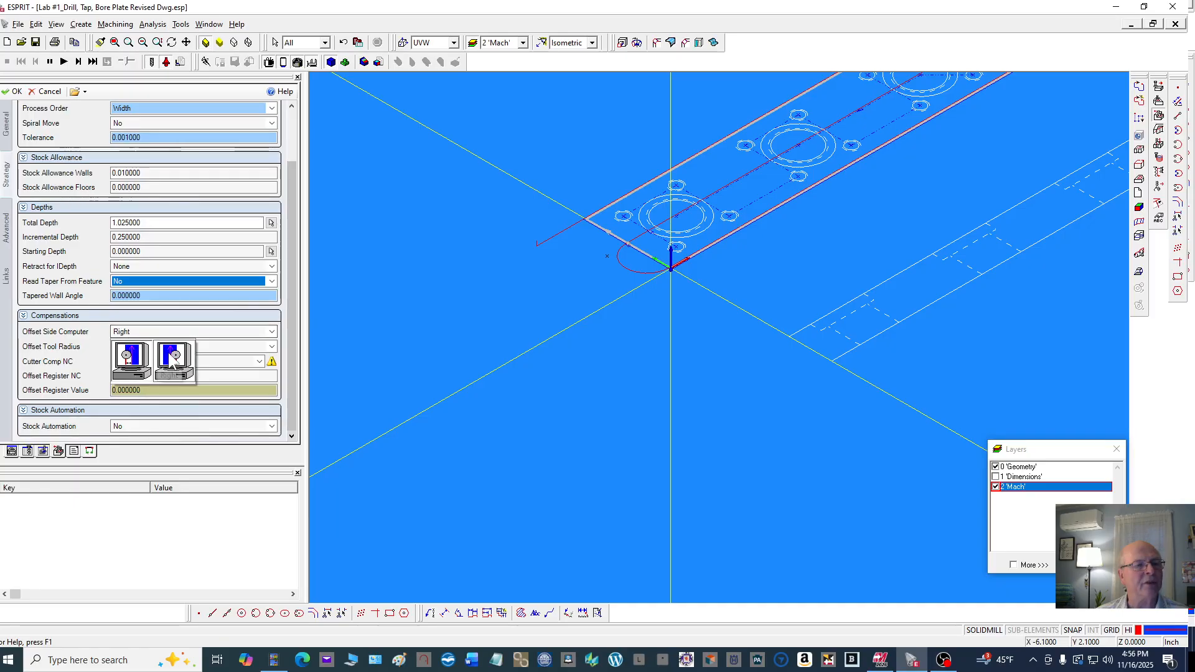
{"action": "left_click", "coordinate": [135, 361]}
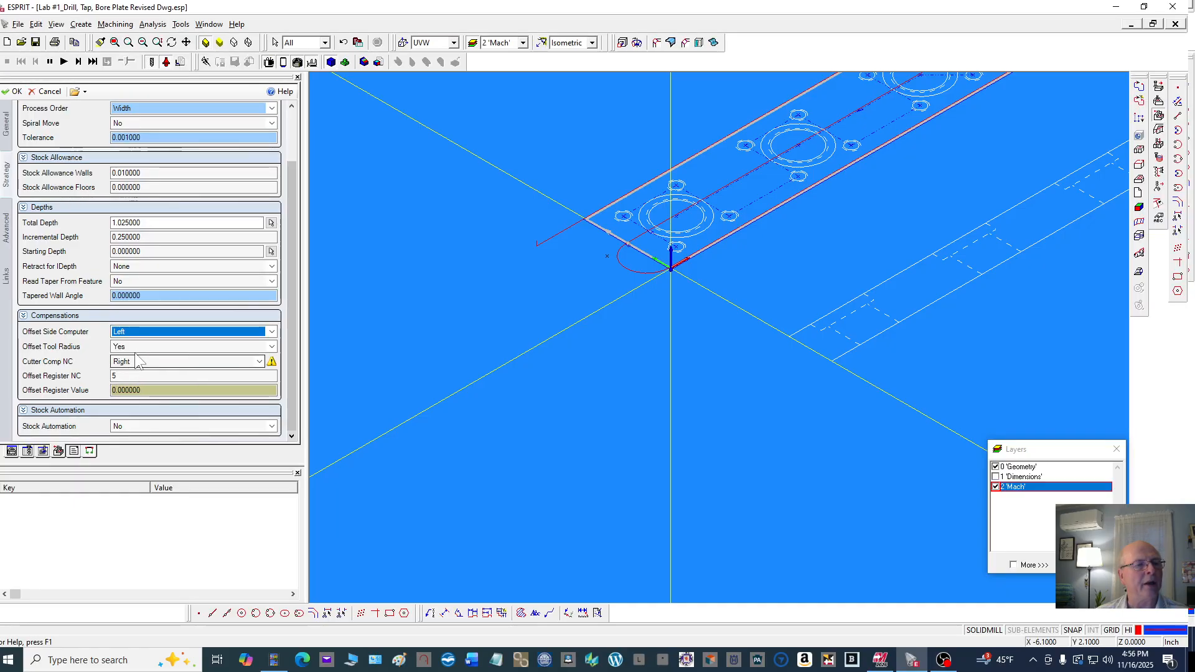
{"action": "left_click", "coordinate": [142, 364]}
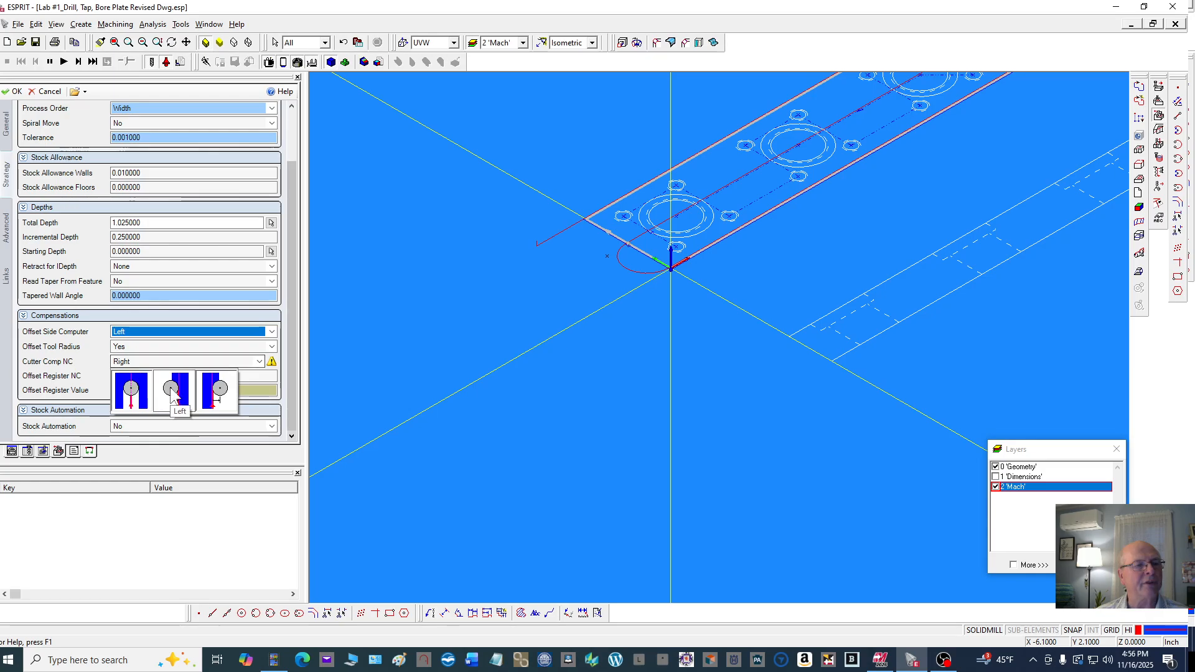
{"action": "left_click", "coordinate": [135, 374]}
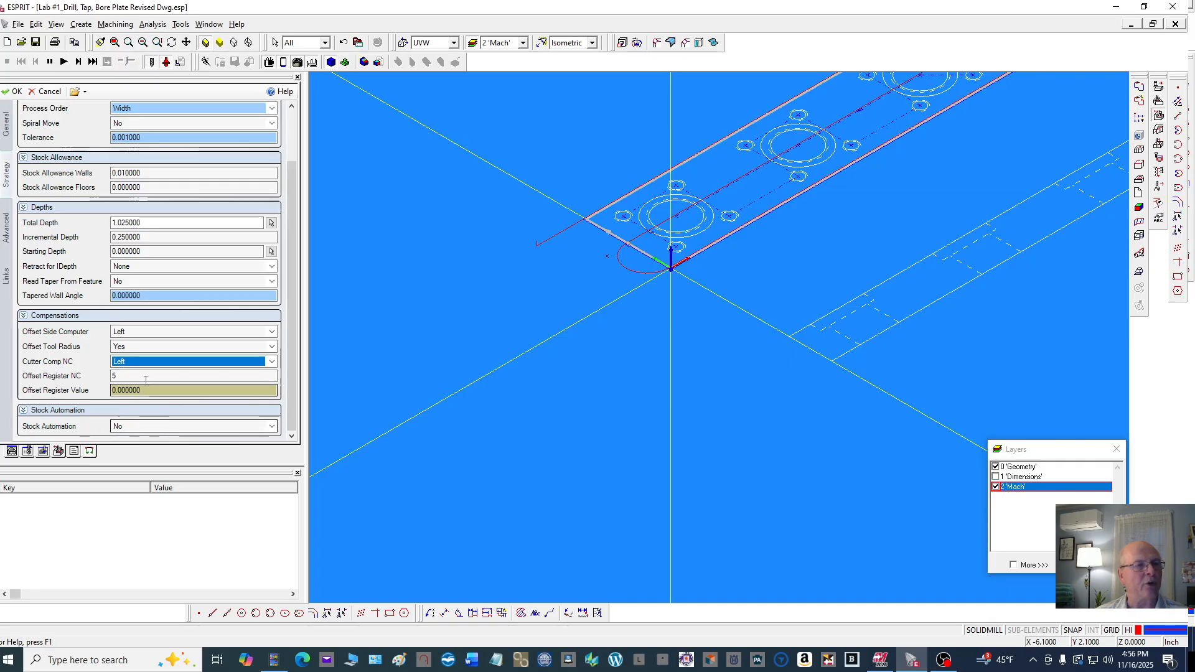
Set the retract between cuts to Surface Clearance in the contouring link settings
{"action": "left_click", "coordinate": [6, 231]}
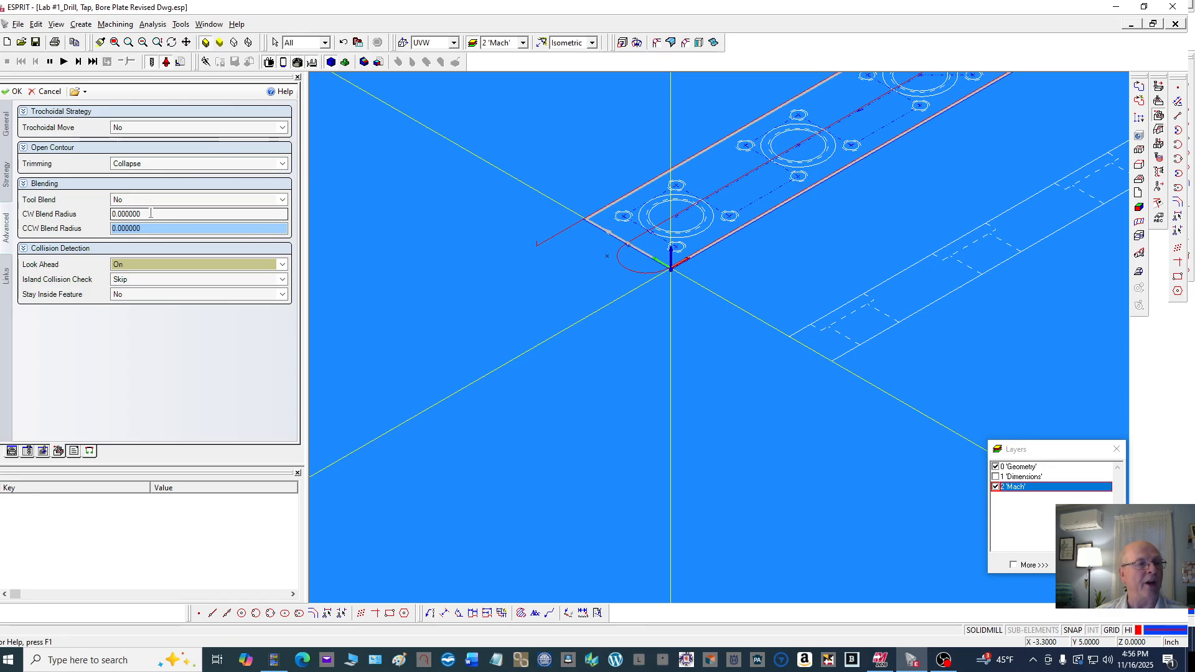
{"action": "left_click", "coordinate": [7, 280]}
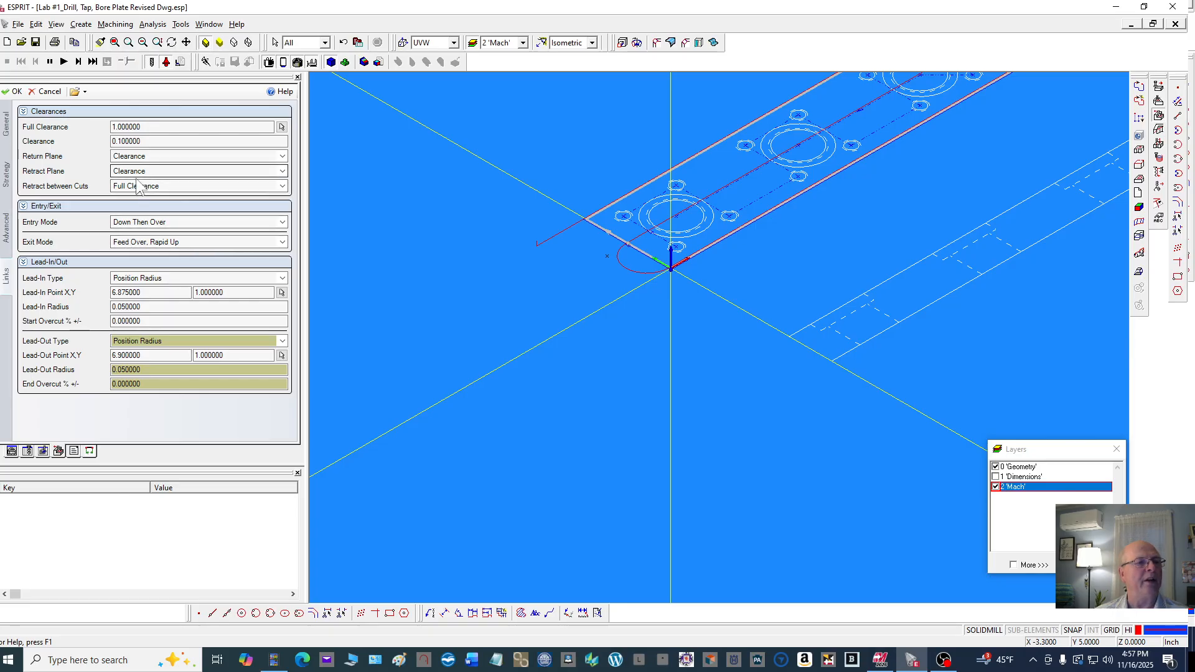
{"action": "left_click", "coordinate": [176, 187]}
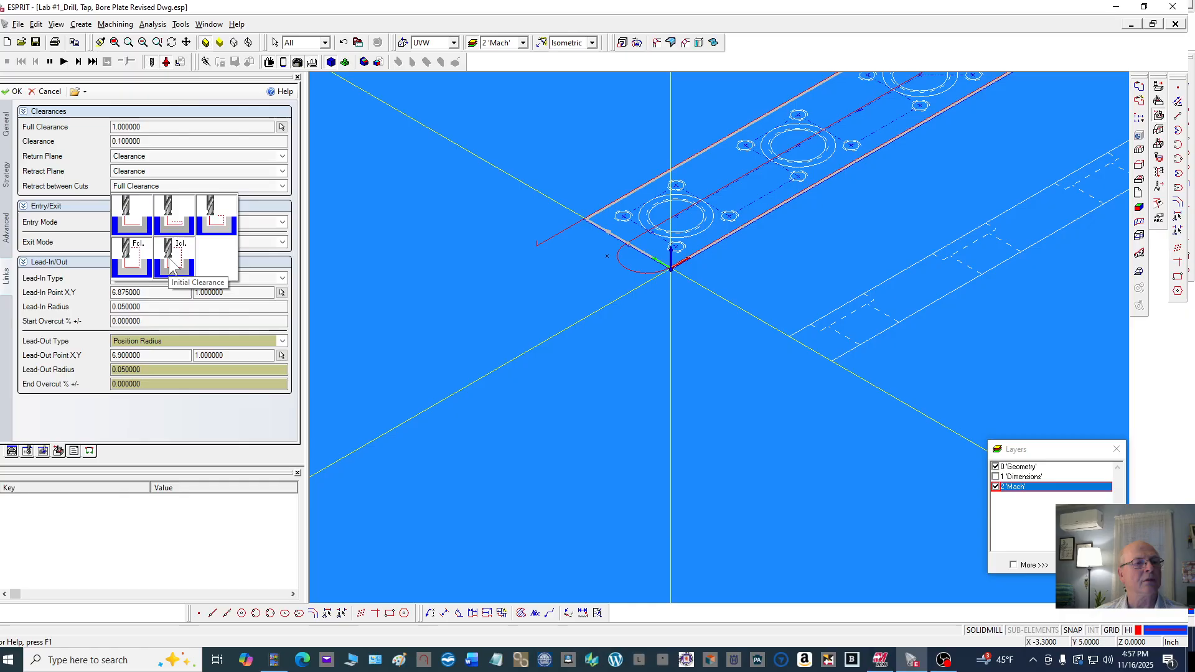
{"action": "left_click", "coordinate": [212, 223]}
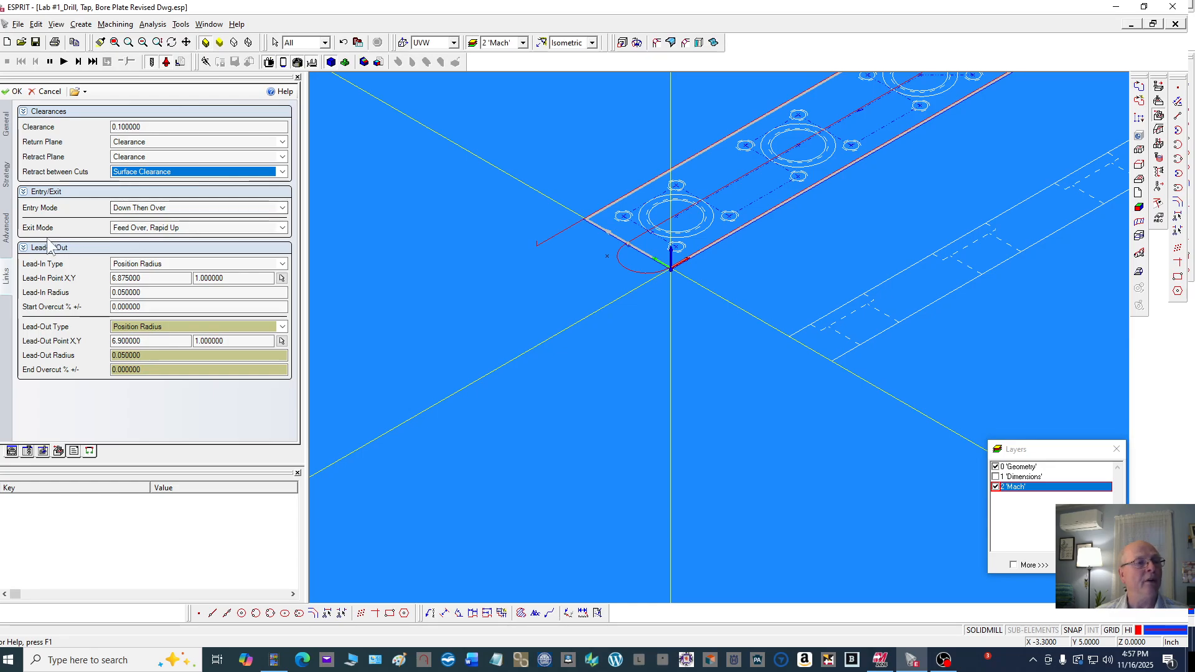
Set the lead-in radius to .1
{"action": "left_click", "coordinate": [158, 293]}
{"action": "double_click", "coordinate": [158, 293]}
{"action": "type", "text": "."}
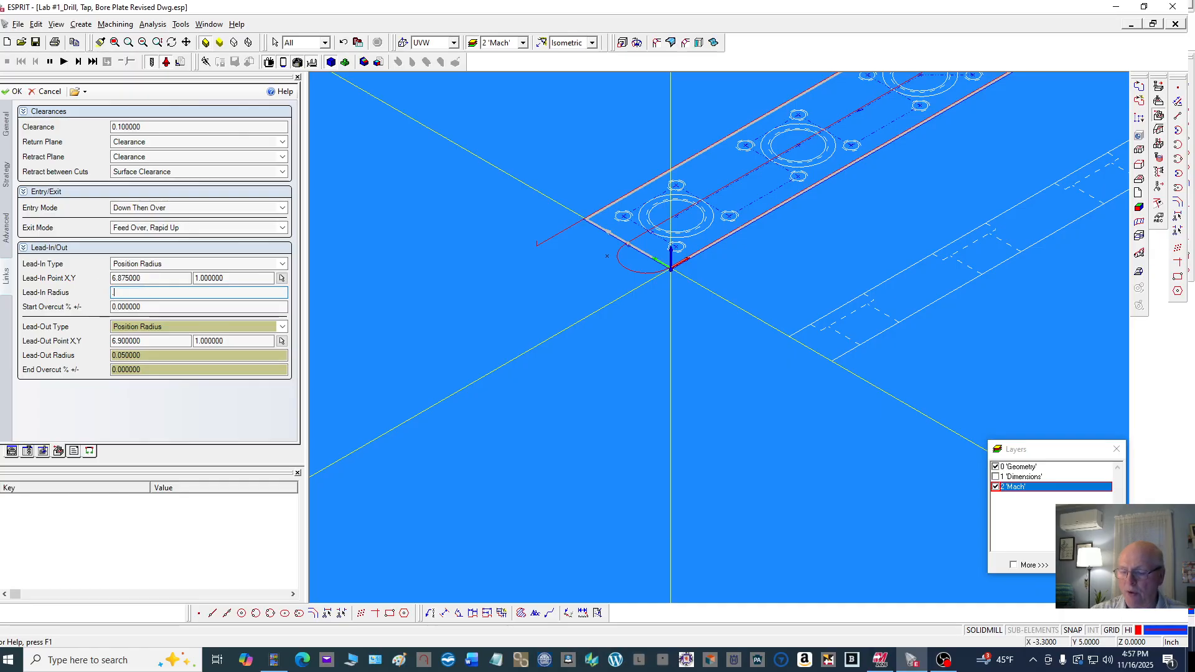
{"action": "type", "text": "1"}
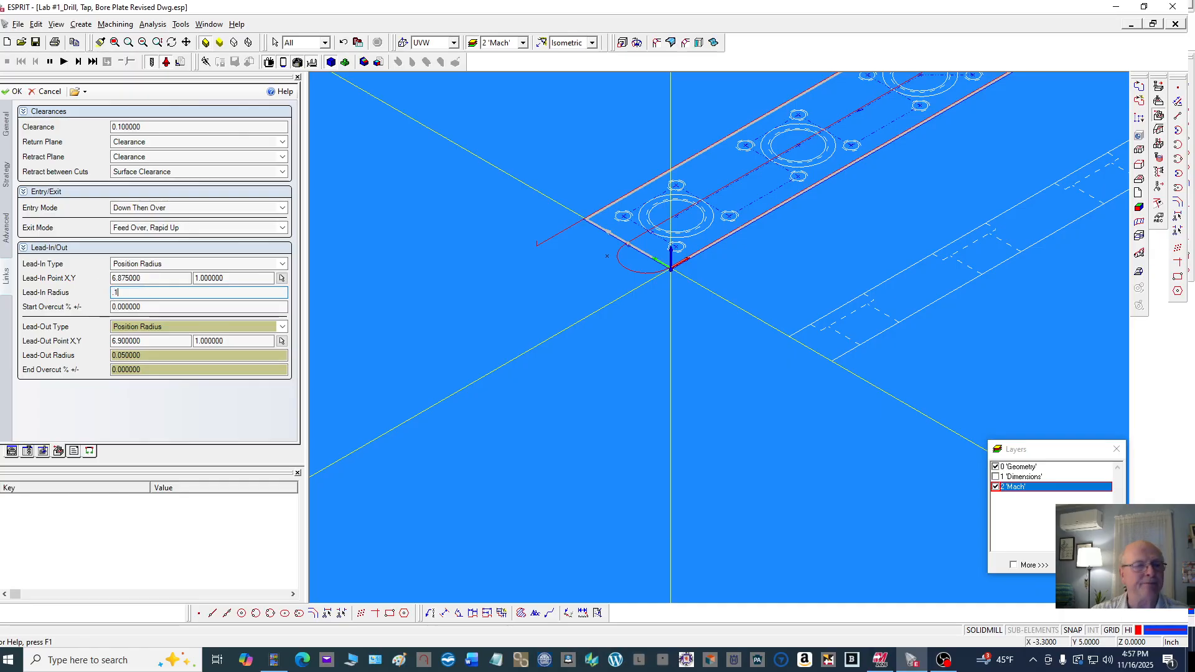
{"action": "left_click", "coordinate": [146, 357]}
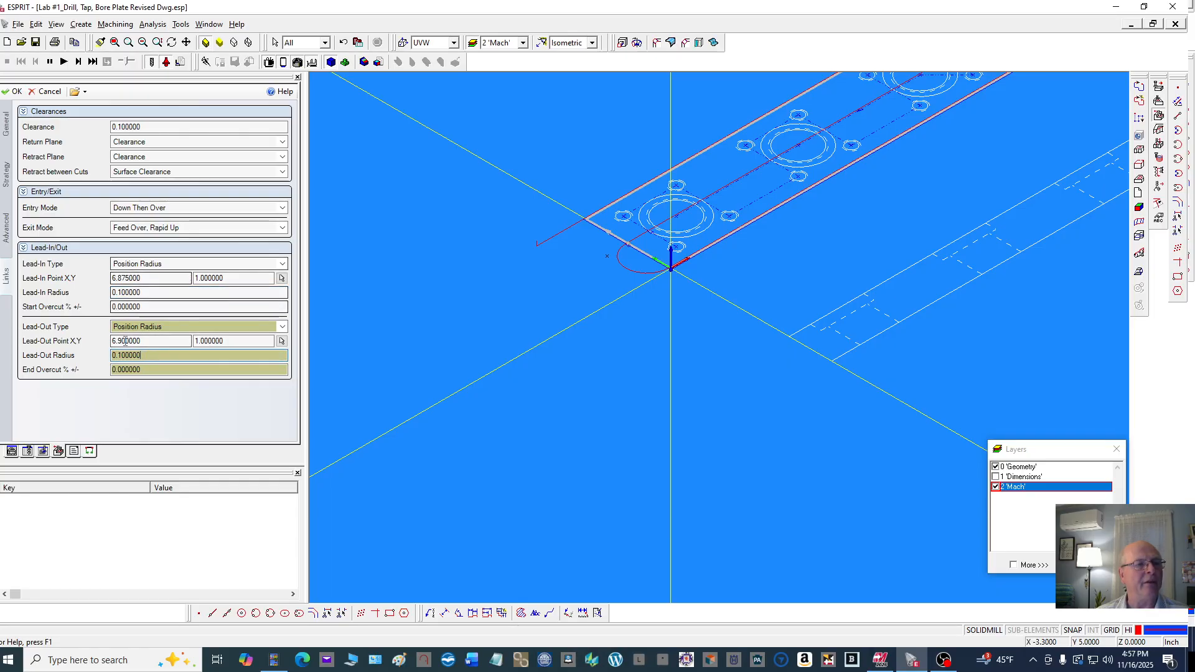
{"action": "left_click", "coordinate": [153, 354]}
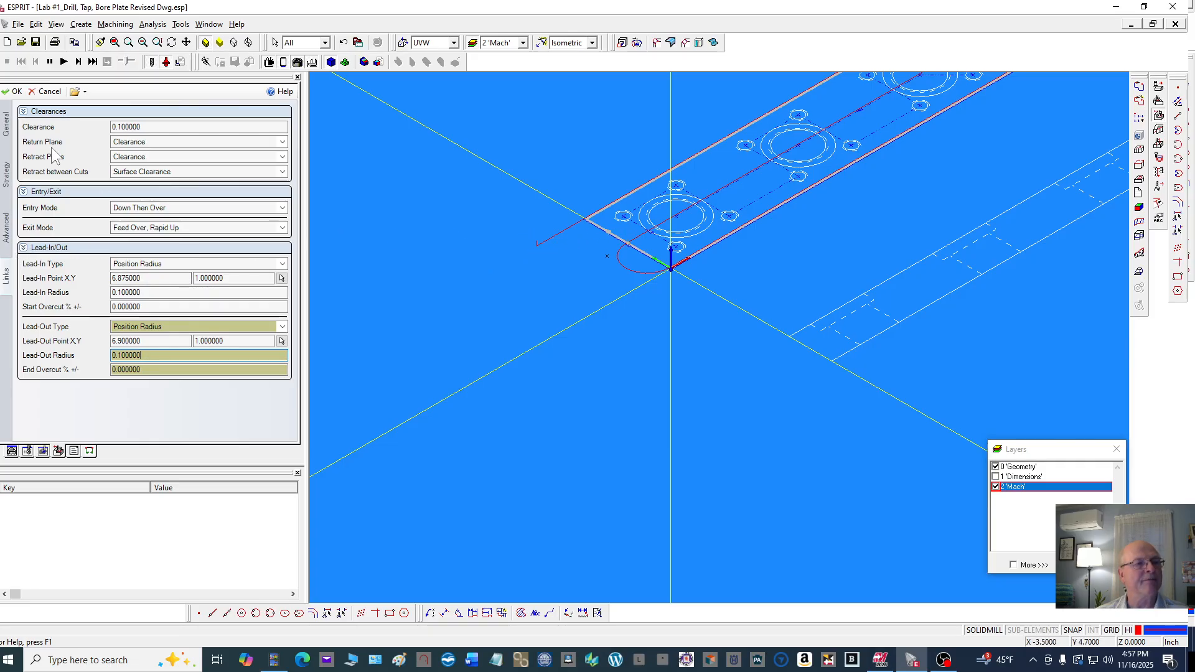
Pick the lead-in and lead-out points at -0.5, 1.0 beside the part corner and confirm the operation
{"action": "left_click", "coordinate": [282, 278]}
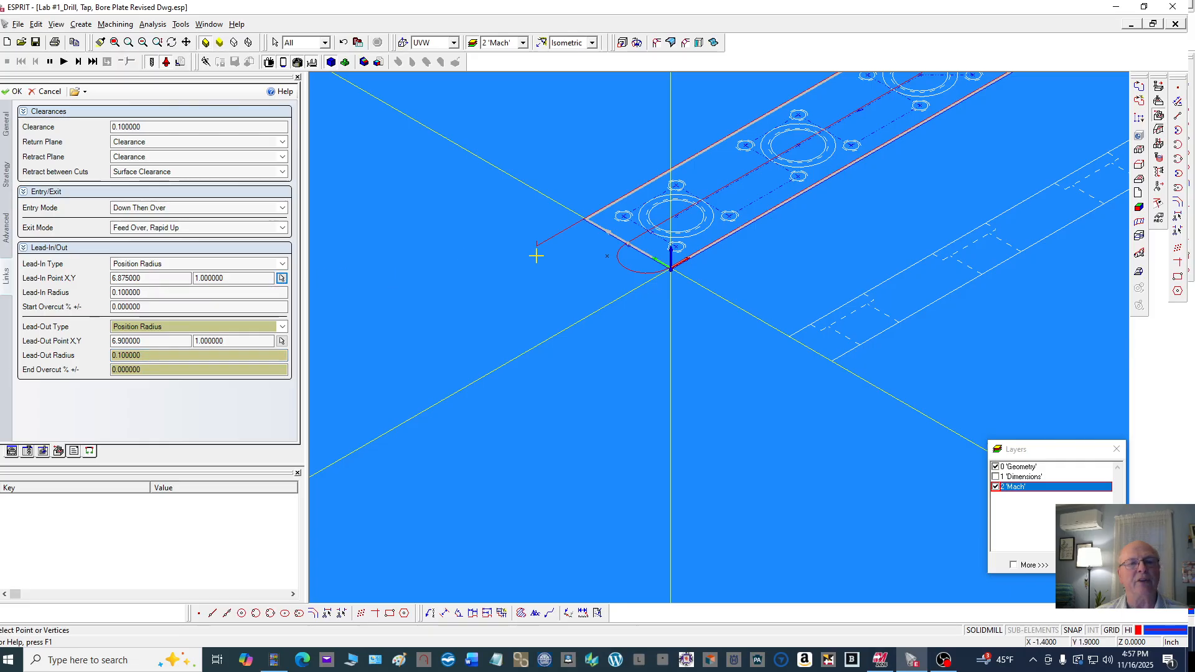
{"action": "left_click", "coordinate": [605, 257]}
{"action": "left_click", "coordinate": [282, 341]}
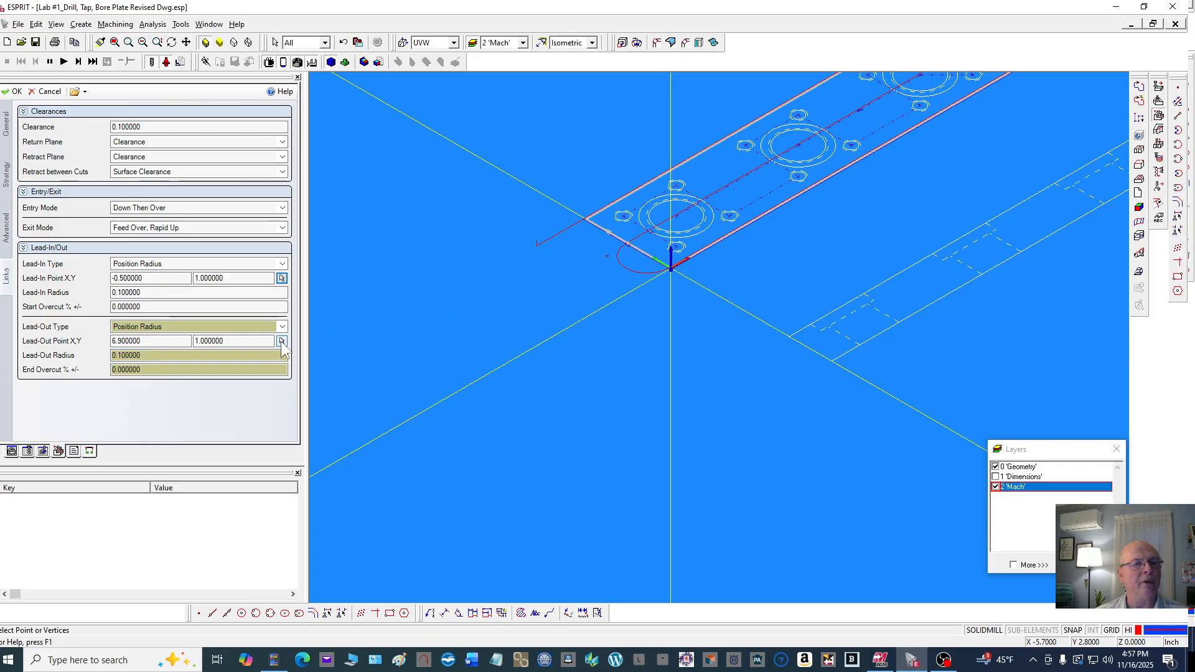
{"action": "left_click", "coordinate": [610, 257]}
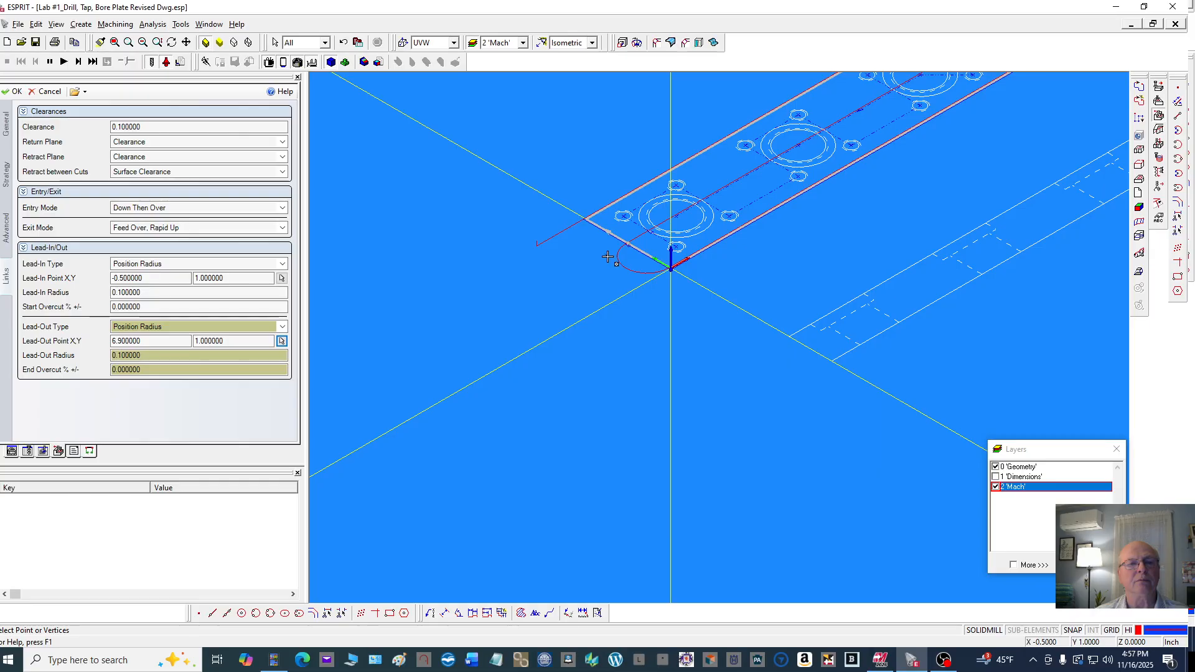
{"action": "left_click", "coordinate": [13, 92]}
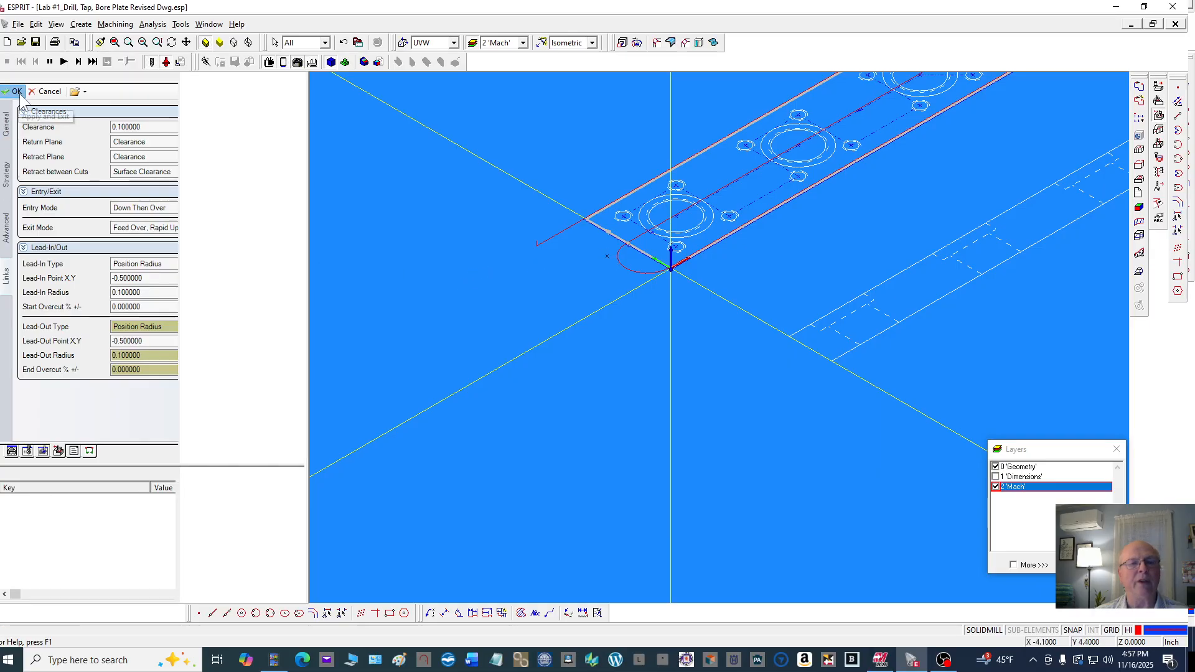
Zoom around the part to inspect the generated contouring toolpath
{"action": "scroll", "coordinate": [483, 280], "scroll_direction": "up", "scroll_amount": 4}
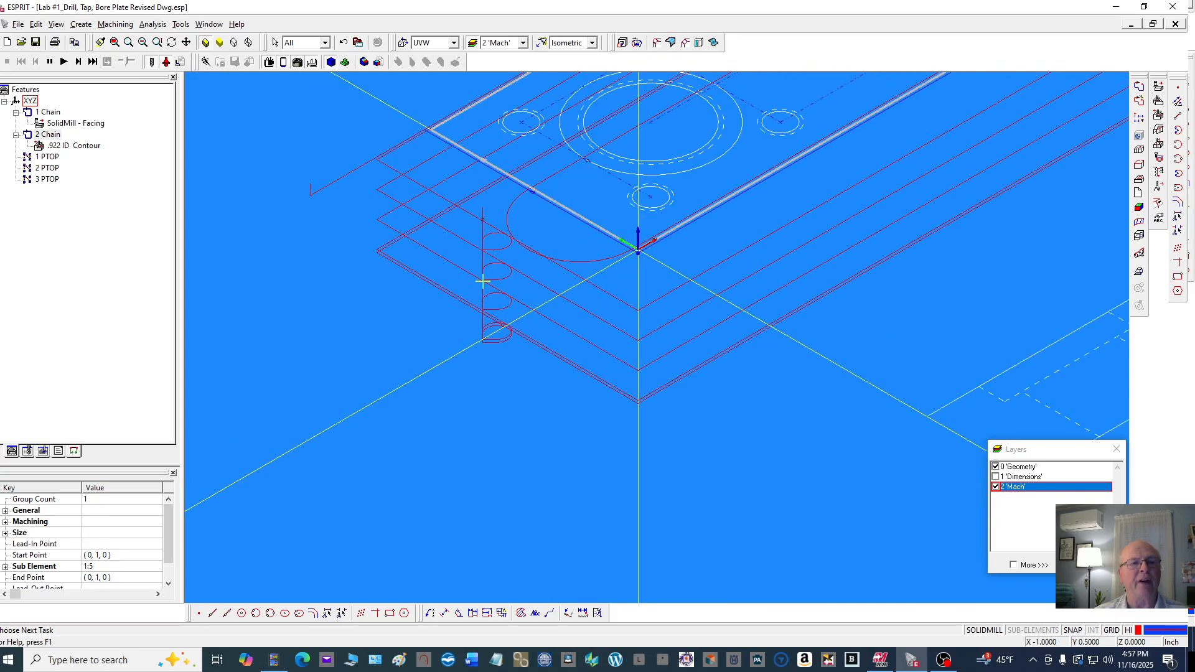
{"action": "scroll", "coordinate": [532, 223], "scroll_direction": "down", "scroll_amount": 2}
{"action": "scroll", "coordinate": [342, 251], "scroll_direction": "down", "scroll_amount": 2}
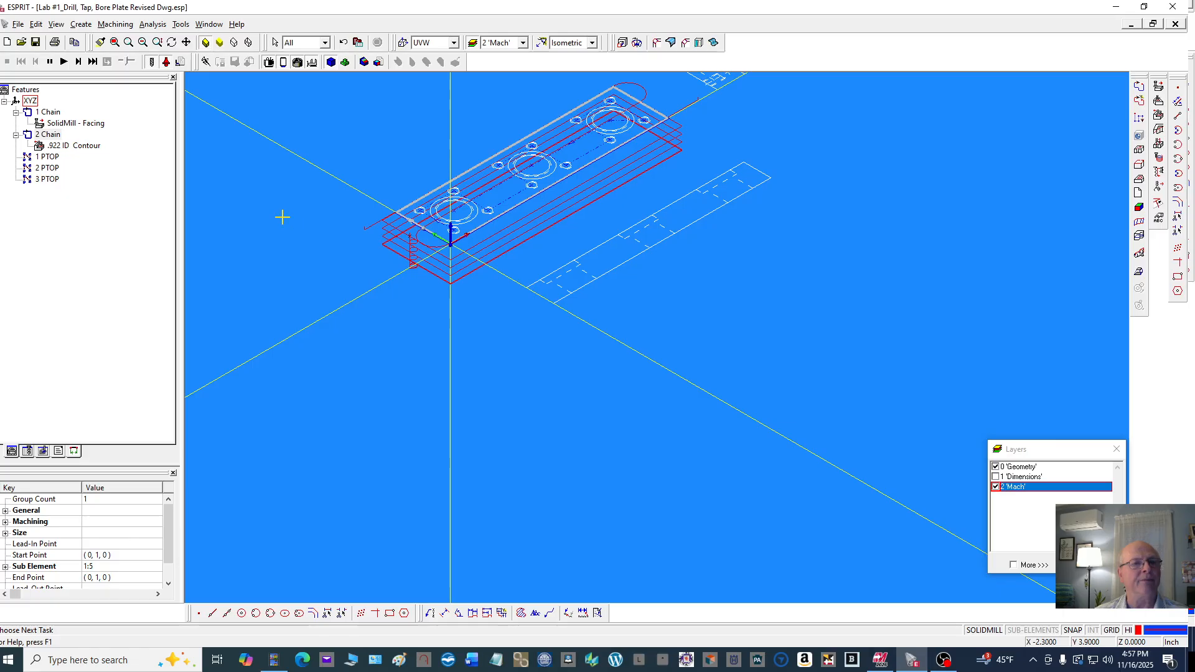
{"action": "left_click", "coordinate": [316, 274]}
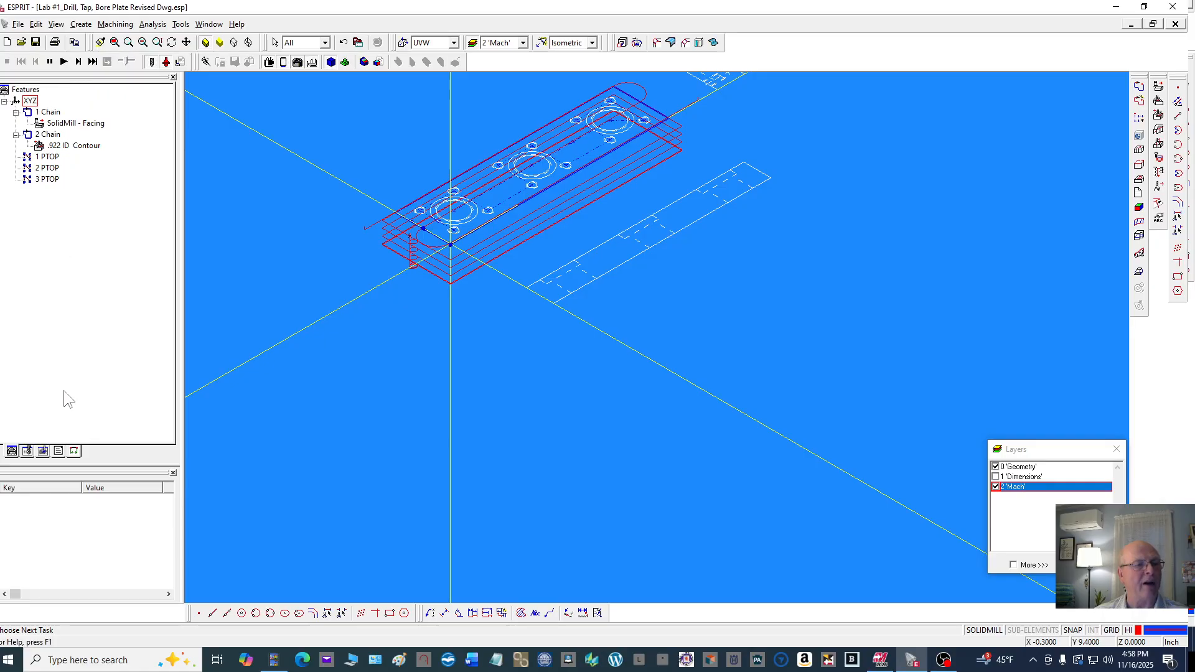
Rename the contouring operation to Mach Perifery in the operations list
{"action": "left_click", "coordinate": [42, 451]}
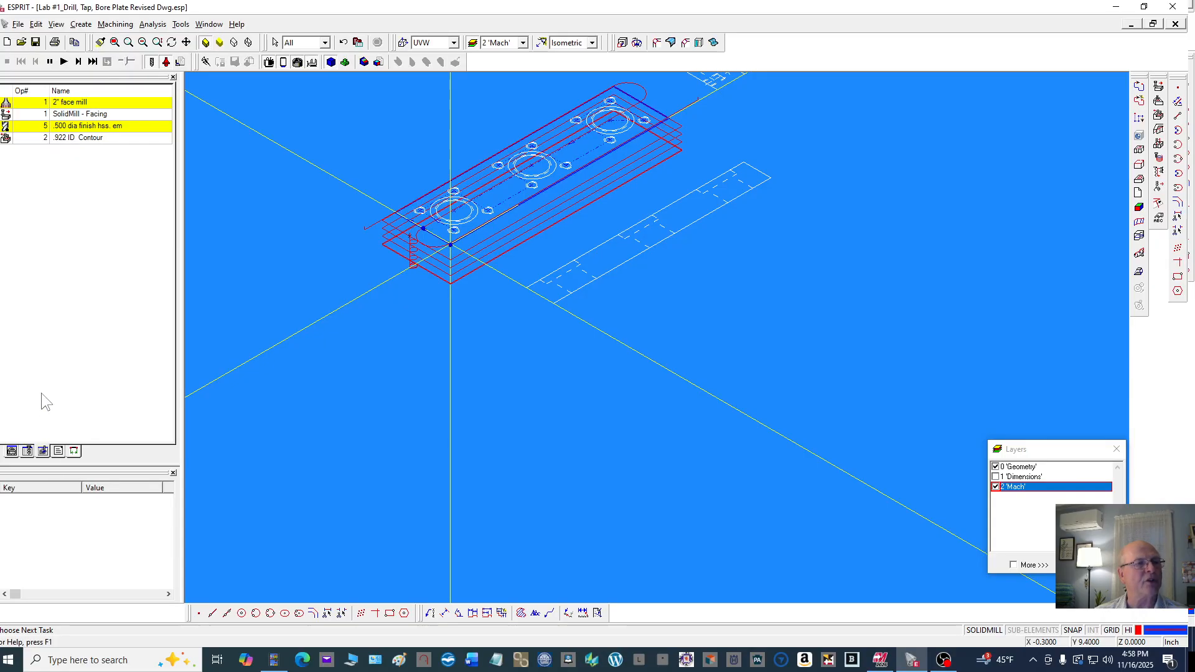
{"action": "left_click", "coordinate": [92, 138]}
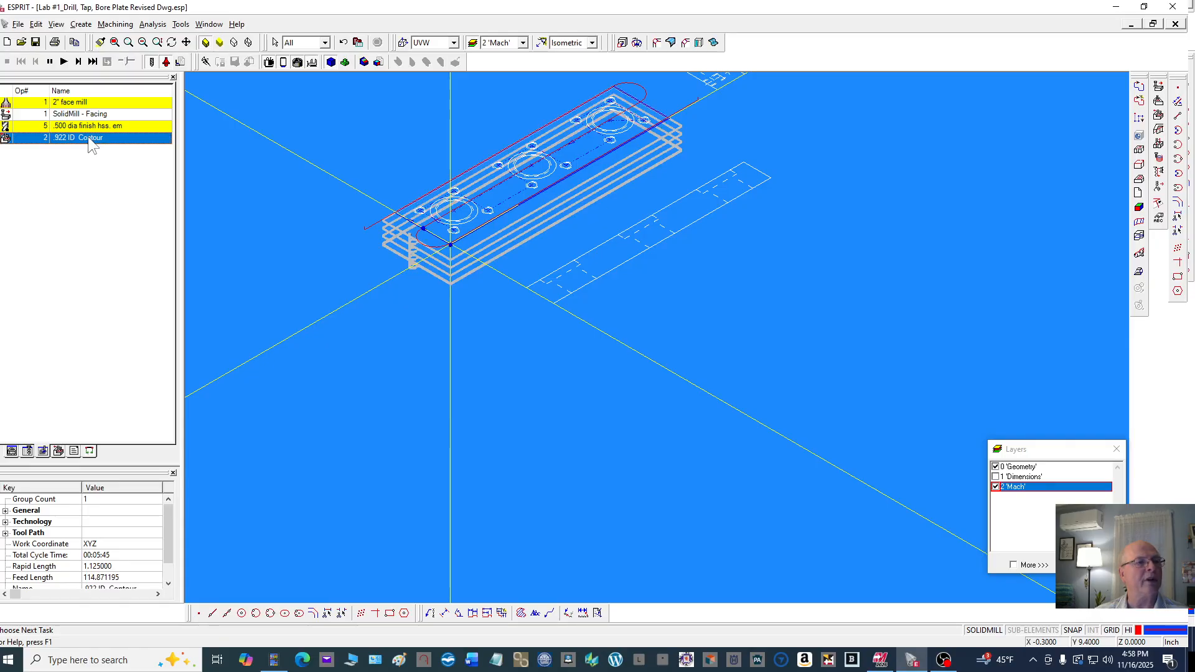
{"action": "double_click", "coordinate": [88, 136]}
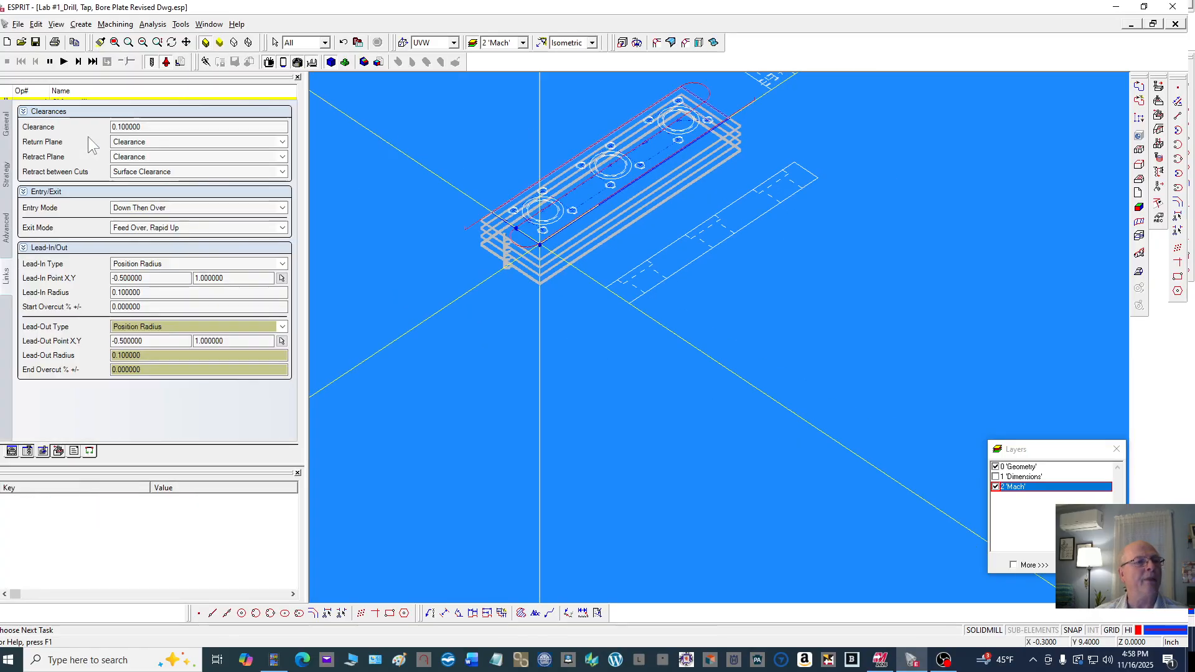
{"action": "left_click", "coordinate": [7, 128]}
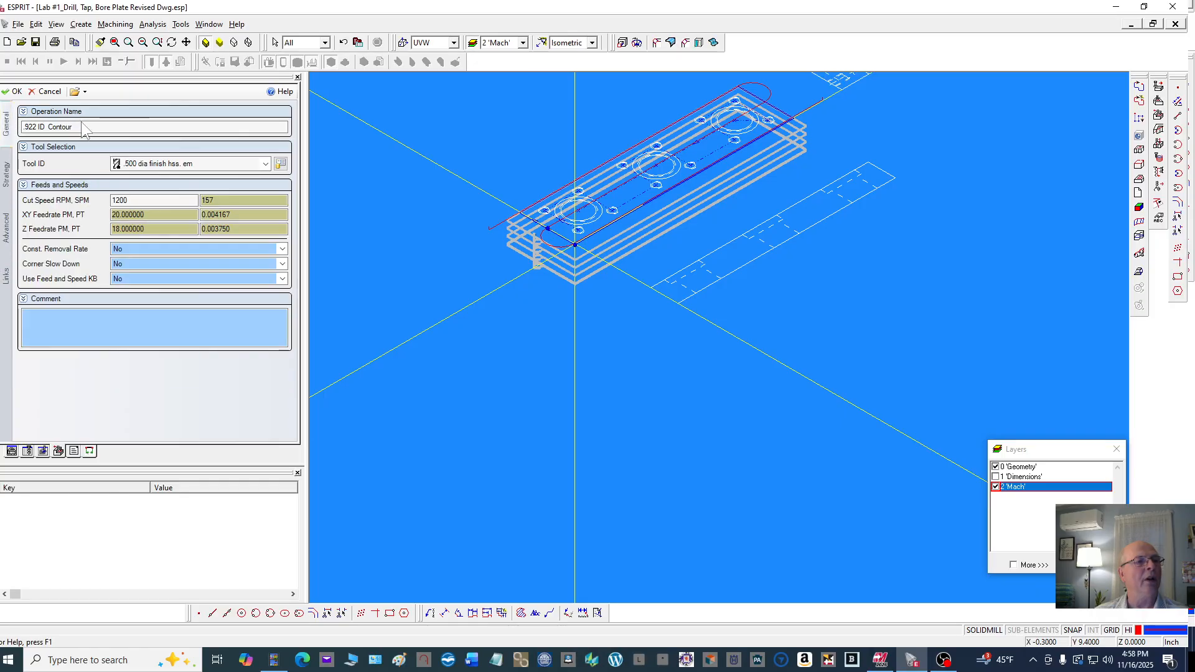
{"action": "left_click_drag", "start_coordinate": [80, 128], "coordinate": [19, 134]}
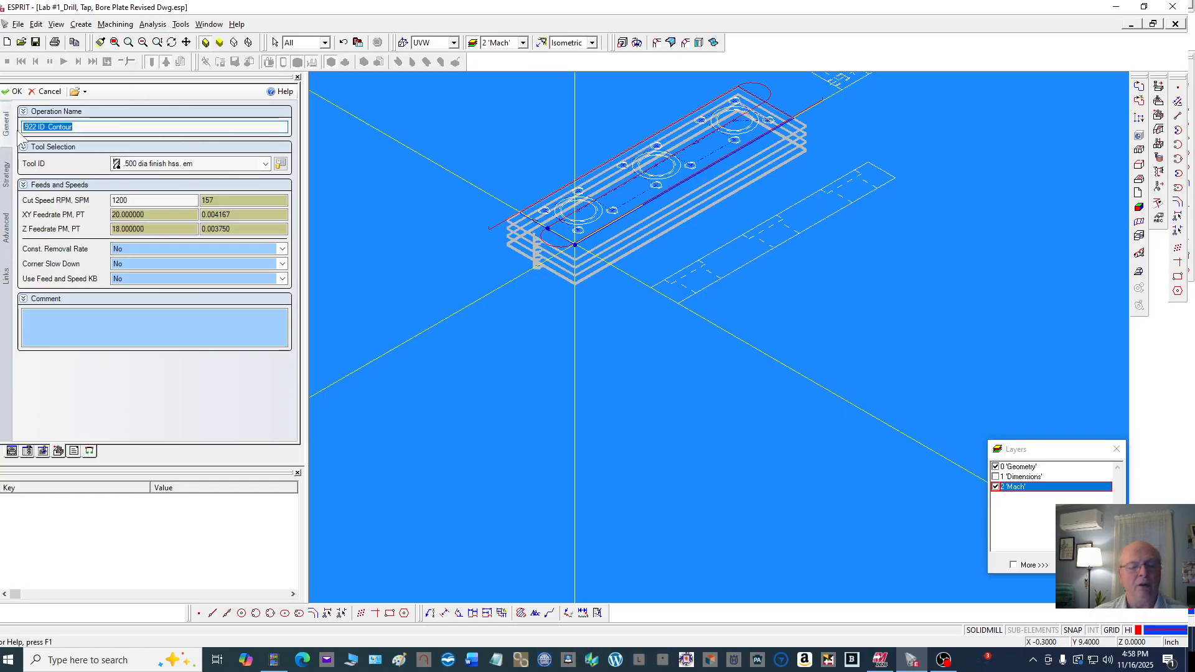
{"action": "type", "text": "M"}
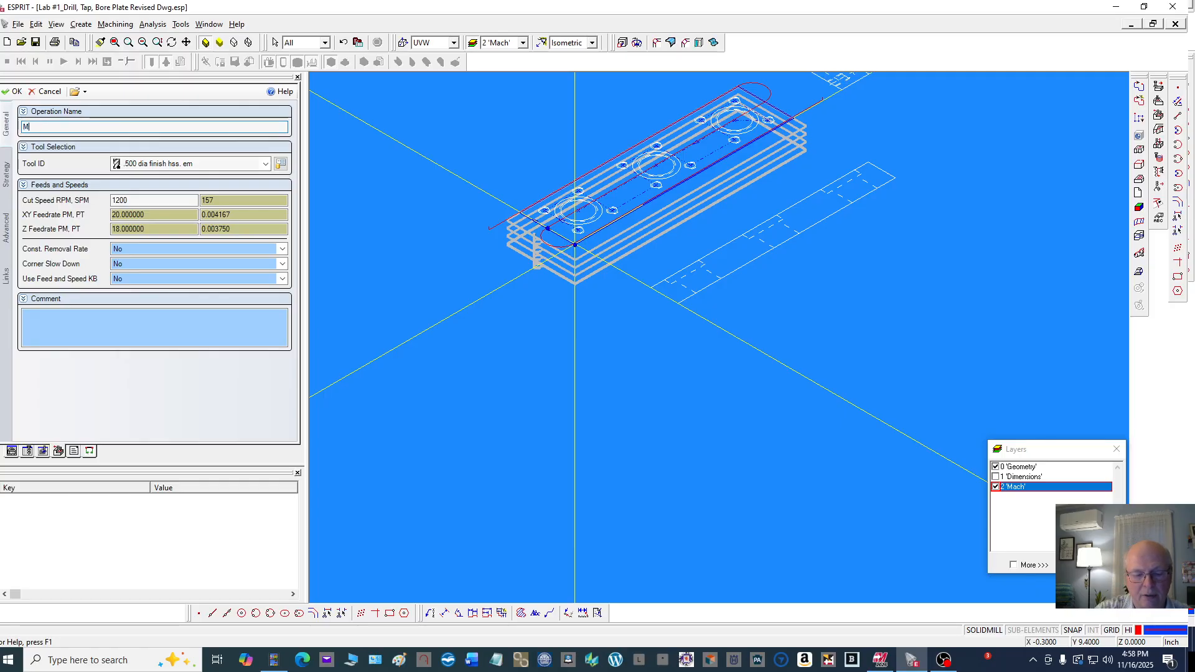
{"action": "type", "text": "ach "}
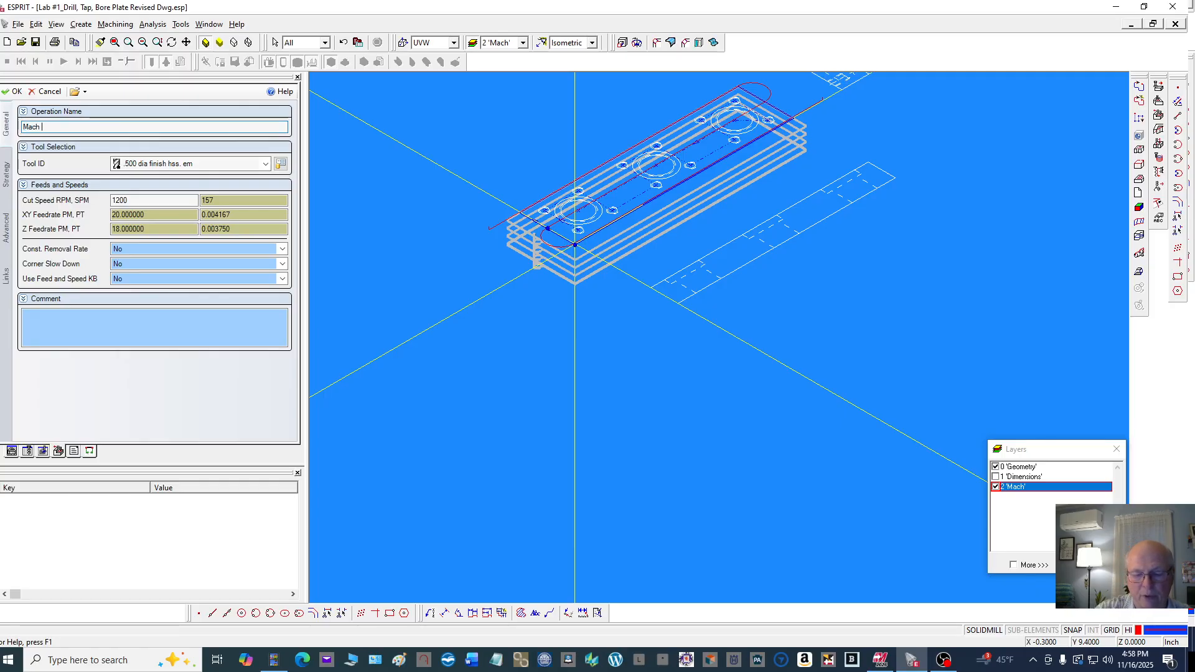
{"action": "type", "text": "Perifery"}
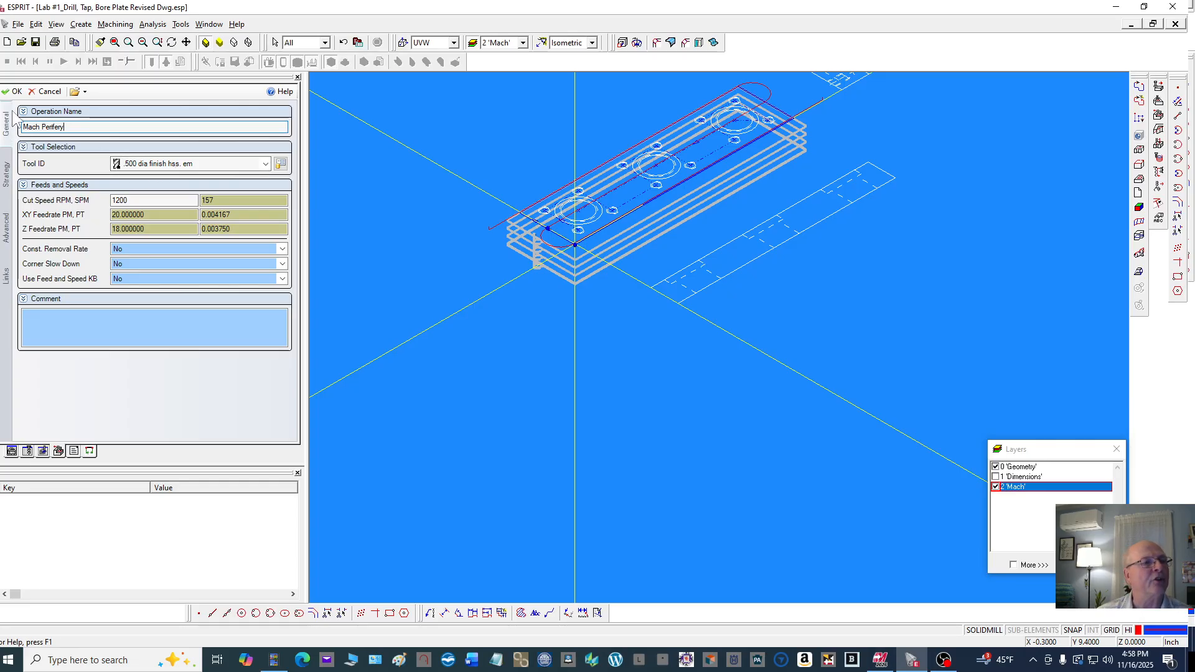
{"action": "left_click", "coordinate": [14, 91]}
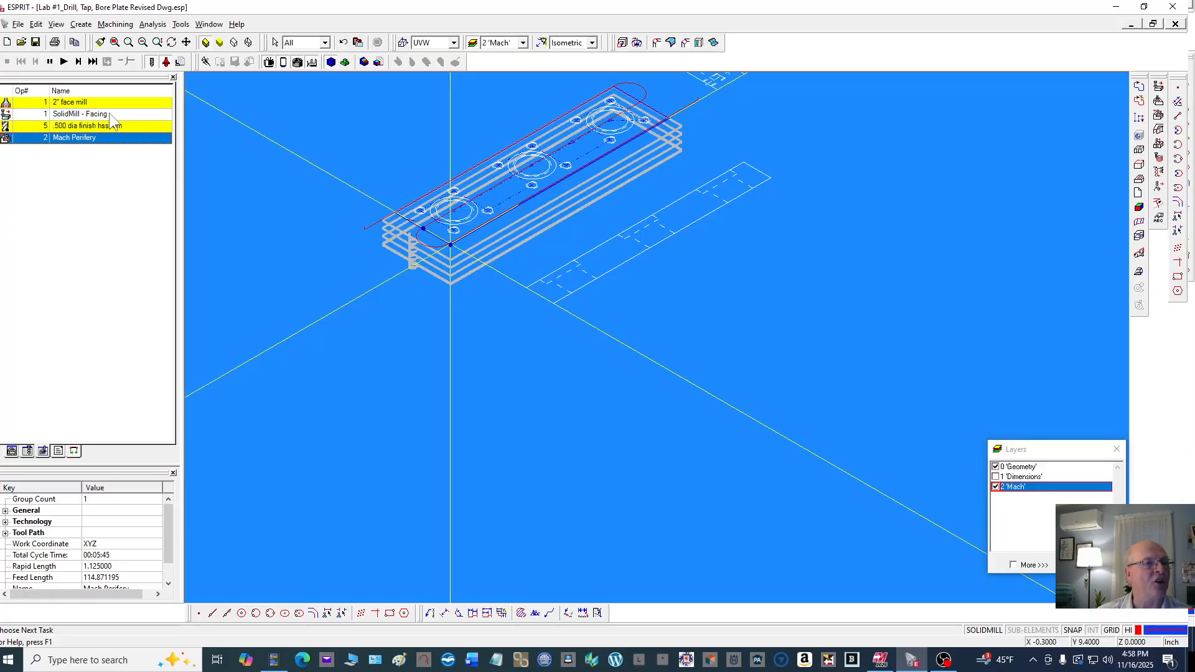
Run the machining simulation and zoom in on the cut part
{"action": "left_click", "coordinate": [312, 93]}
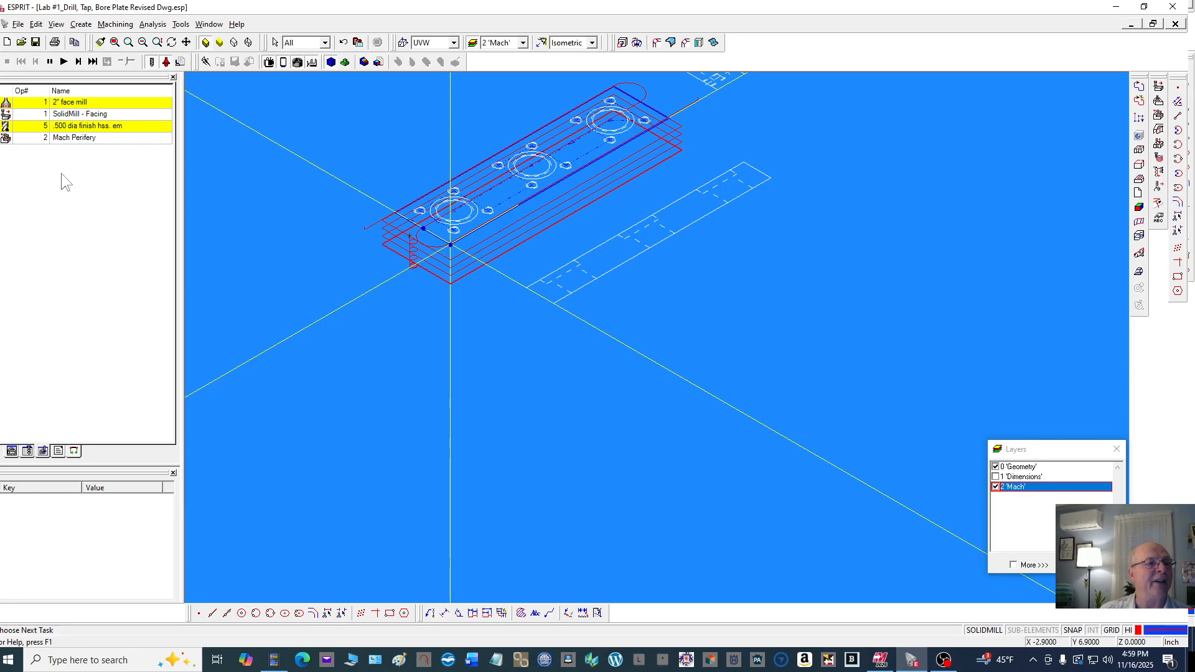
{"action": "left_click", "coordinate": [64, 61]}
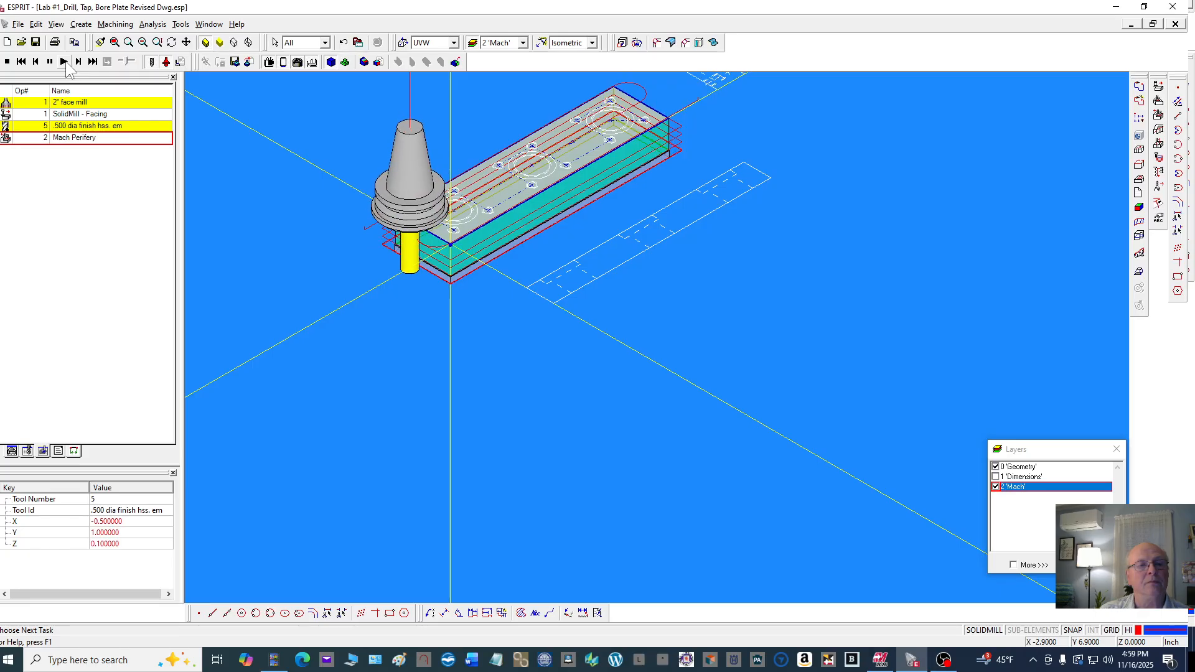
{"action": "scroll", "coordinate": [488, 269], "scroll_direction": "up", "scroll_amount": 3}
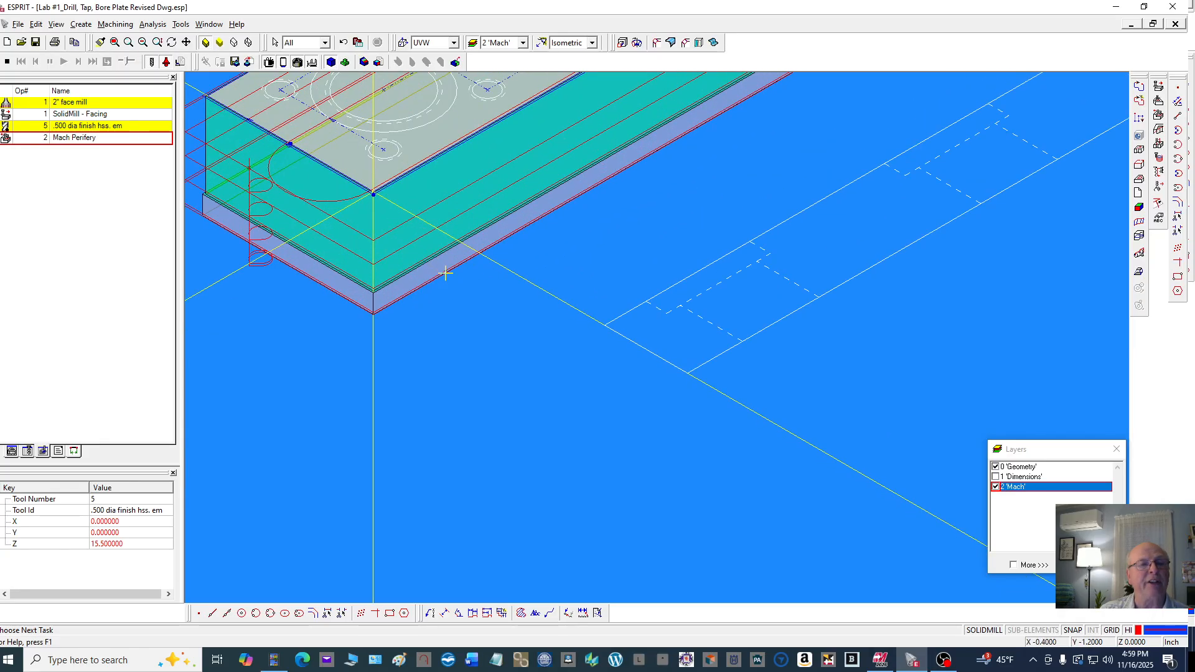
{"action": "scroll", "coordinate": [492, 289], "scroll_direction": "down", "scroll_amount": 5}
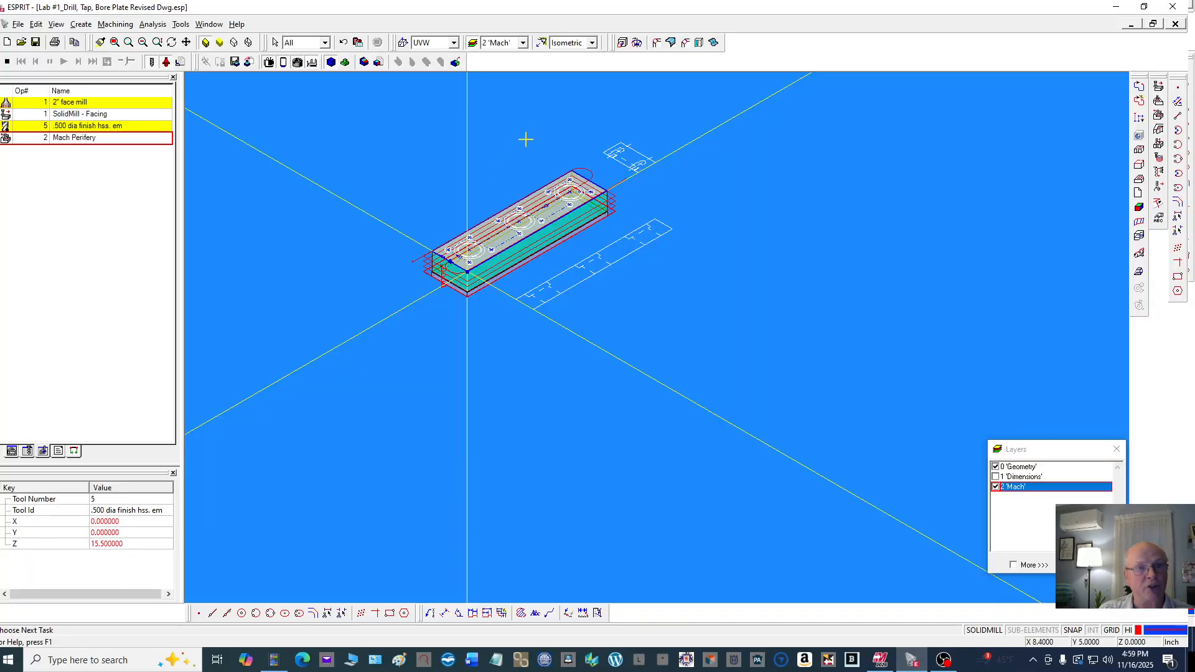
Inspect the simulated part's lead-in corner from the top view, zooming in closely
{"action": "right_click", "coordinate": [522, 139]}
{"action": "left_click", "coordinate": [591, 42]}
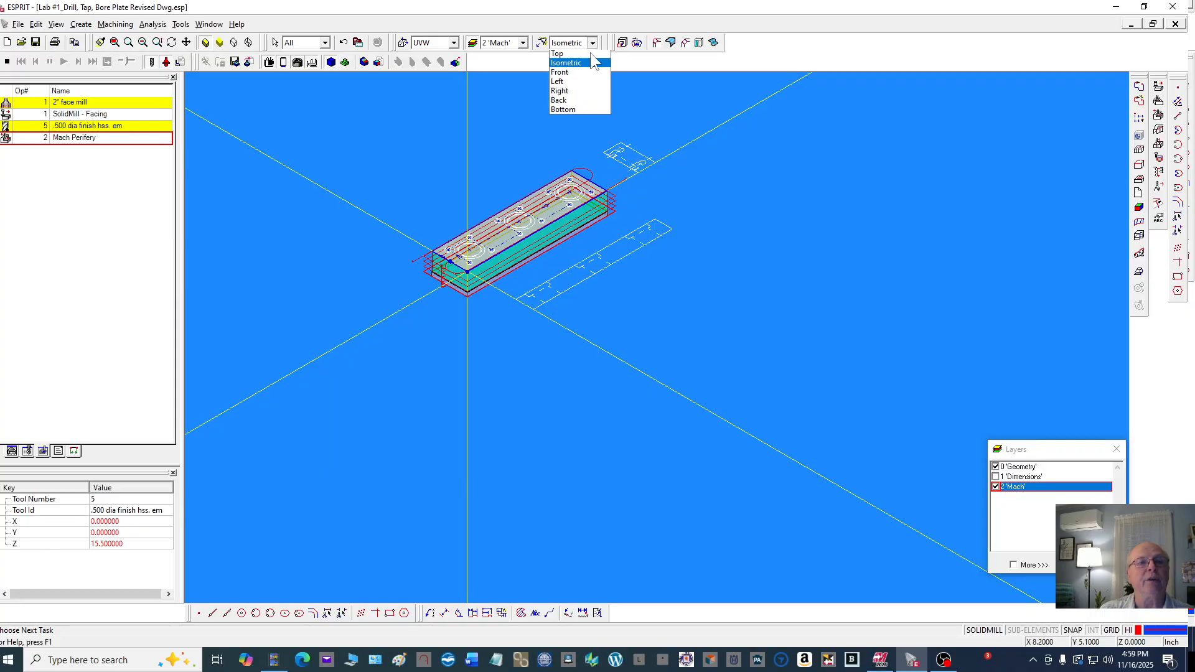
{"action": "left_click", "coordinate": [572, 65]}
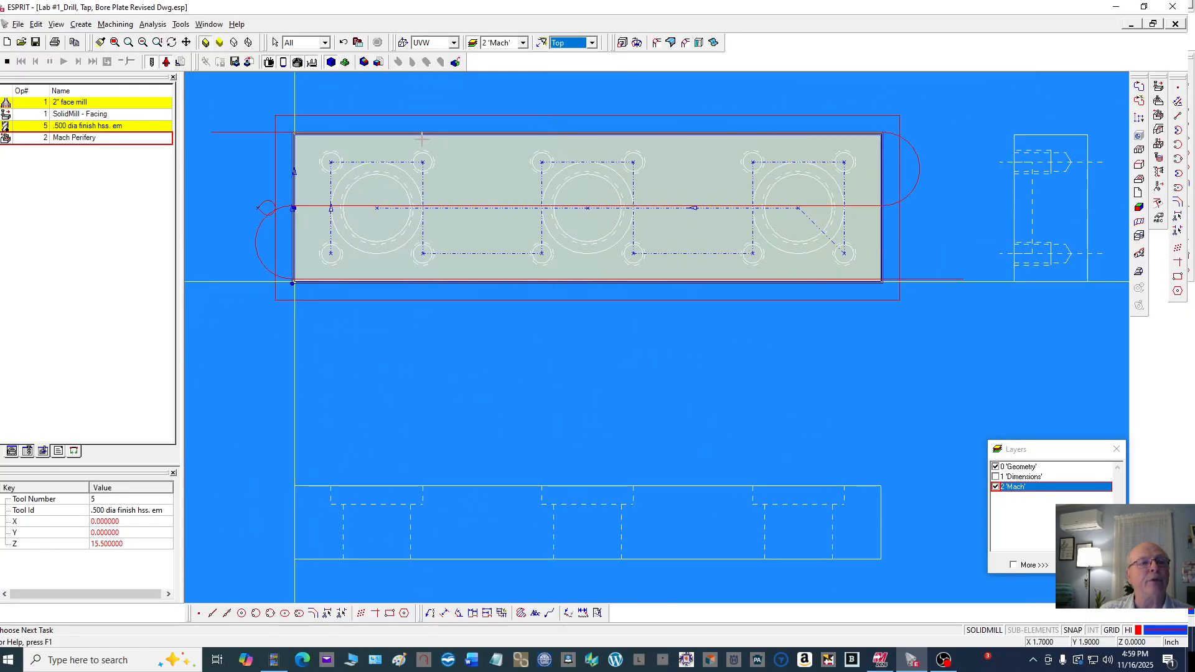
{"action": "scroll", "coordinate": [357, 128], "scroll_direction": "up", "scroll_amount": 4}
{"action": "scroll", "coordinate": [632, 125], "scroll_direction": "down", "scroll_amount": 3}
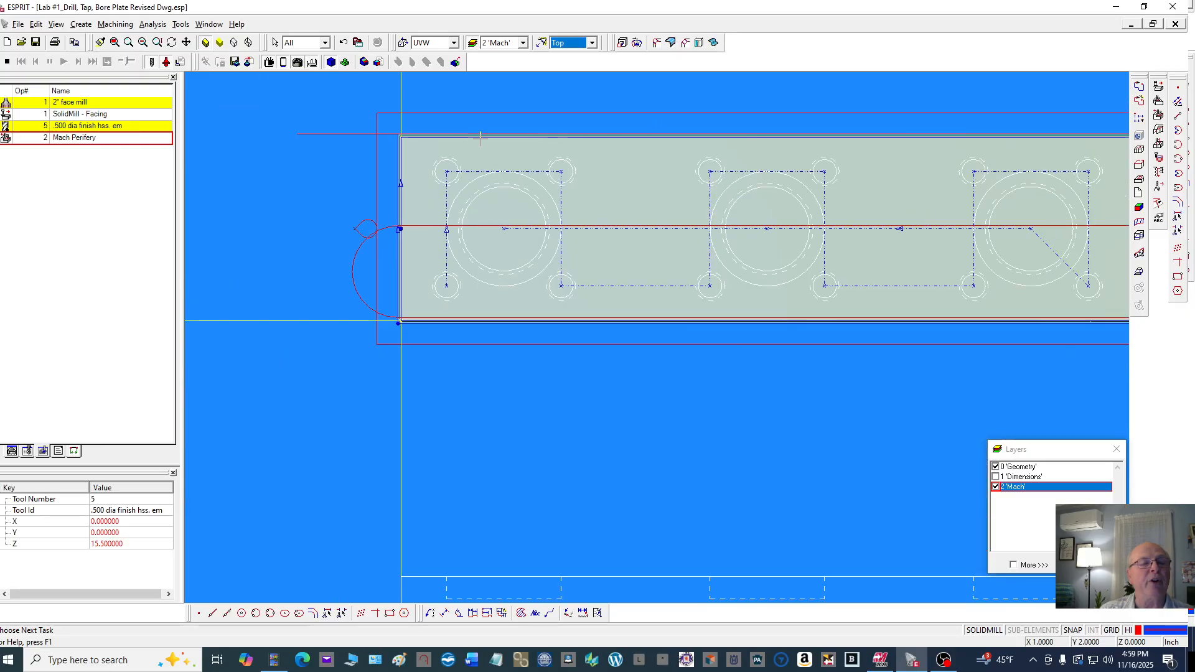
{"action": "scroll", "coordinate": [423, 131], "scroll_direction": "up", "scroll_amount": 2}
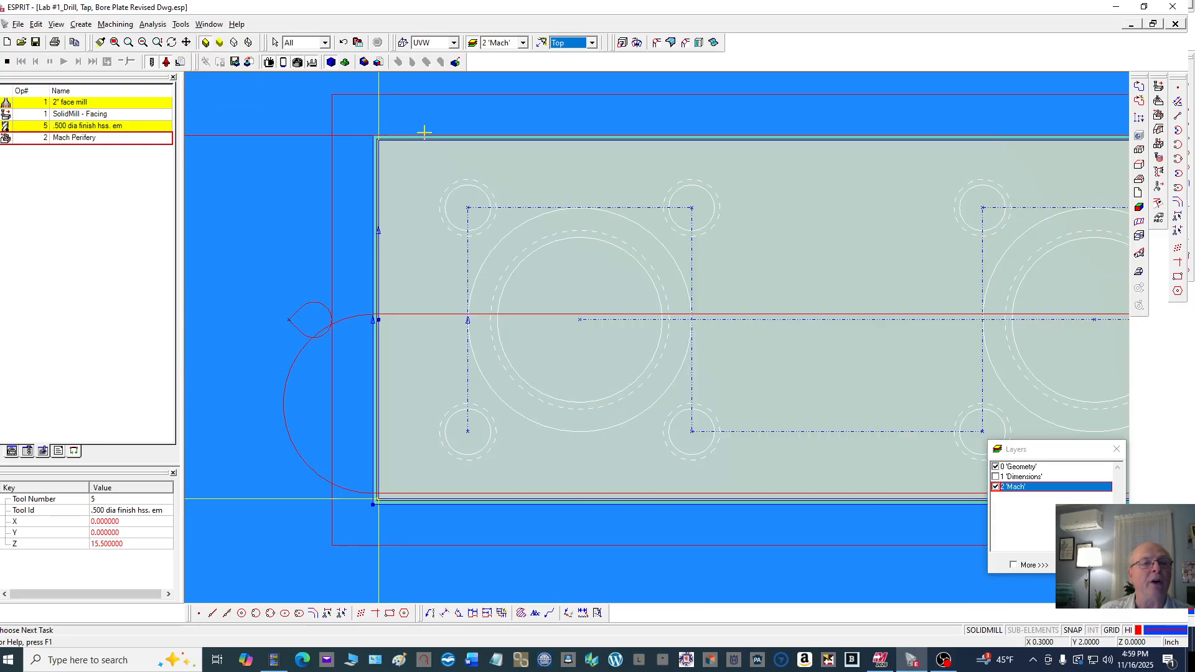
{"action": "left_click", "coordinate": [171, 42]}
{"action": "left_click_drag", "start_coordinate": [270, 120], "coordinate": [276, 114]}
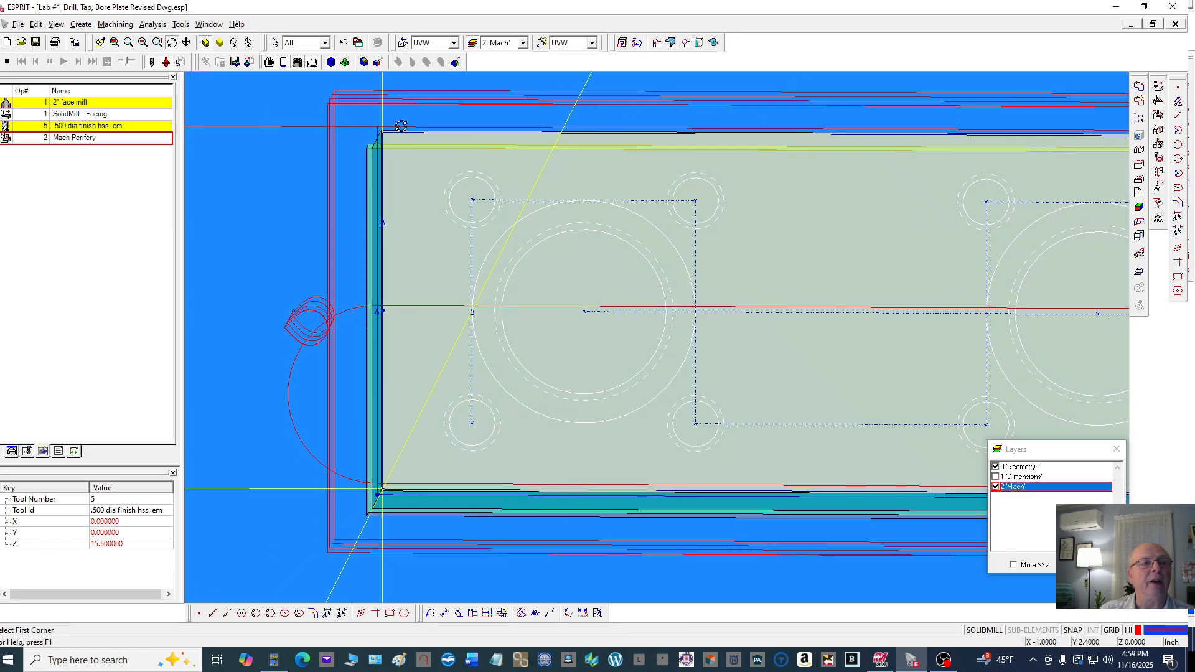
{"action": "scroll", "coordinate": [401, 125], "scroll_direction": "up", "scroll_amount": 2}
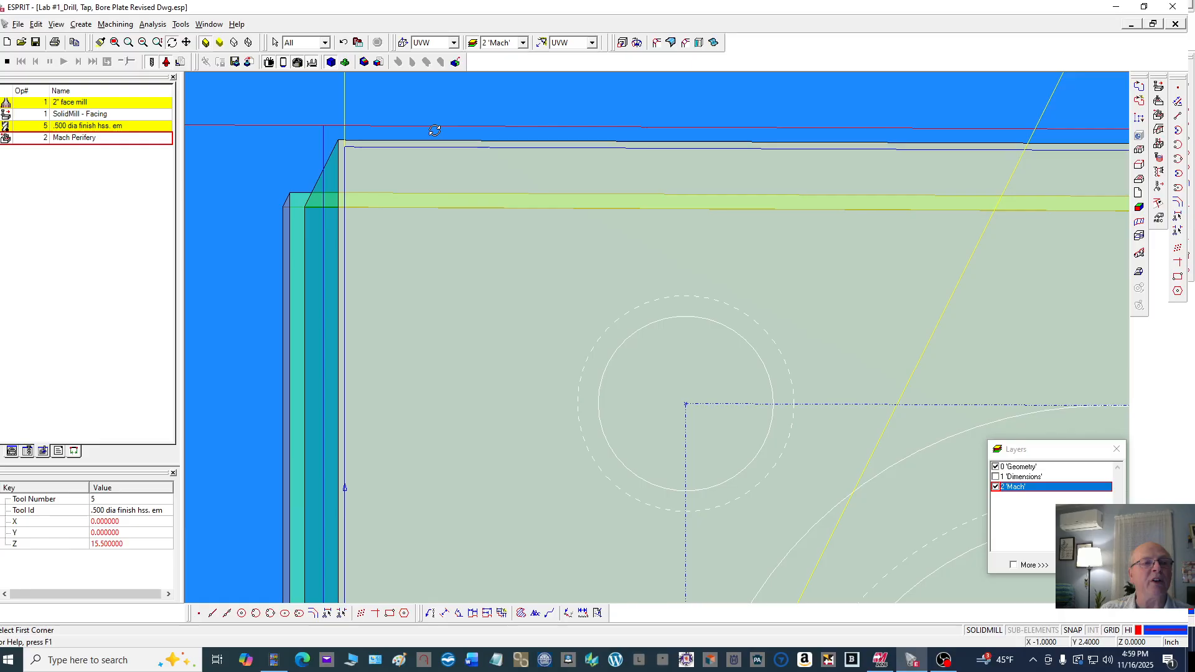
Stop the simulation and switch the view back to isometric
{"action": "left_click", "coordinate": [7, 62]}
{"action": "right_click", "coordinate": [447, 176]}
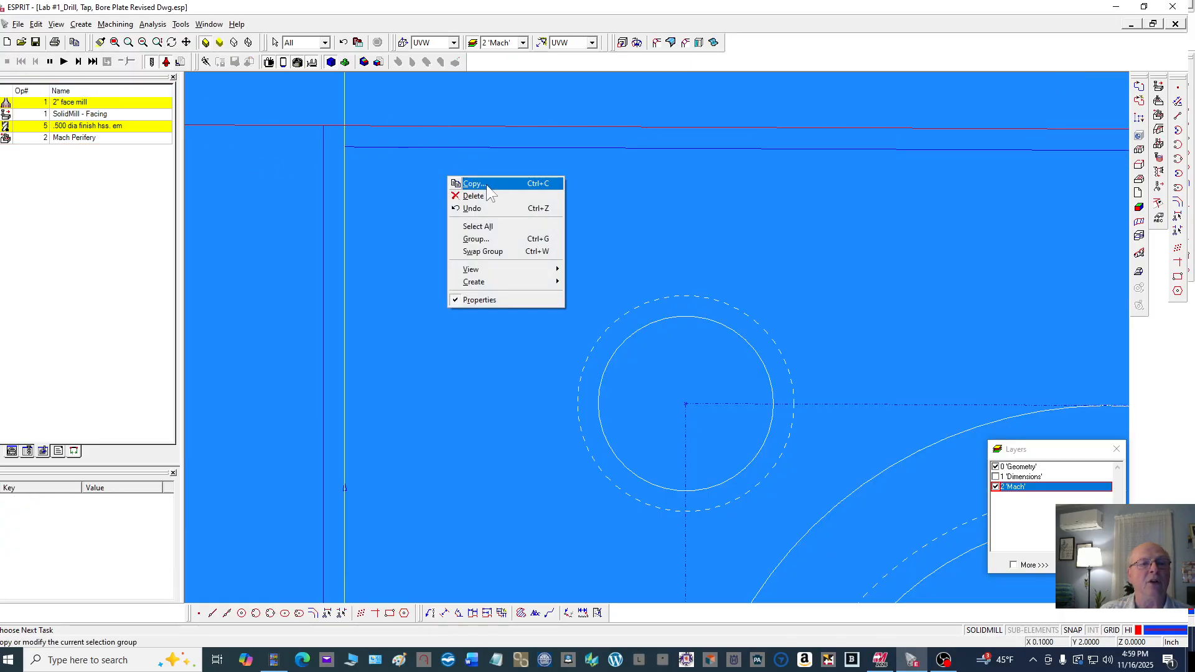
{"action": "left_click", "coordinate": [592, 42]}
{"action": "left_click", "coordinate": [566, 75]}
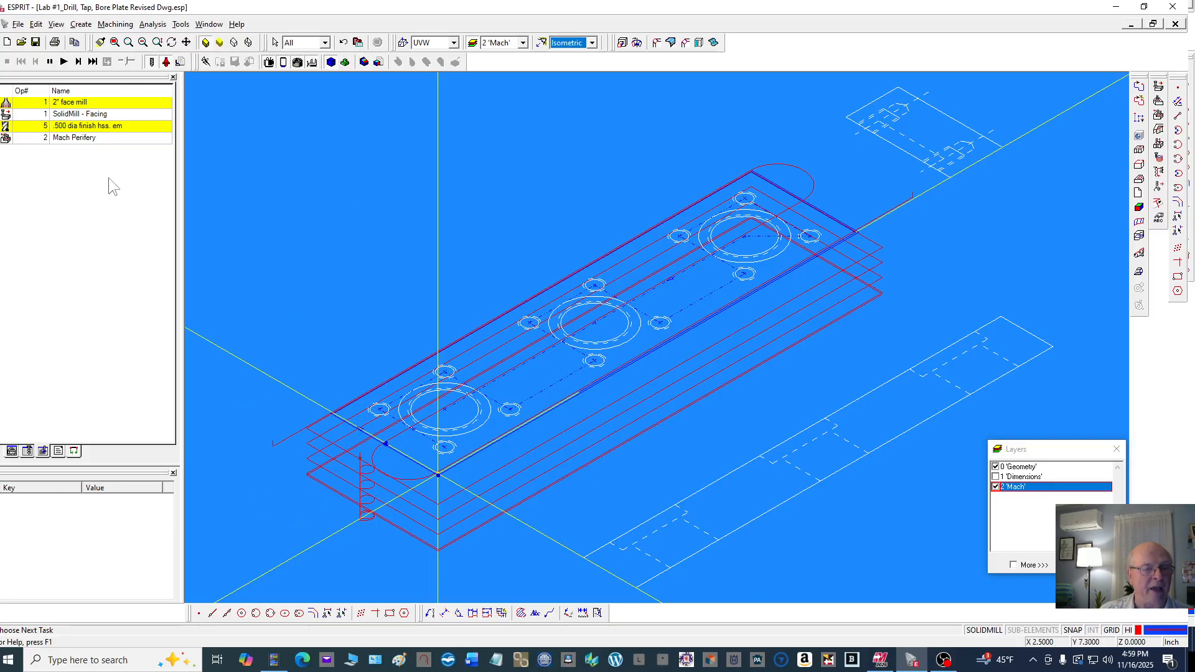
Rename the contouring operation to Mach Perifery Rough and confirm
{"action": "left_click", "coordinate": [87, 137]}
{"action": "double_click", "coordinate": [87, 139]}
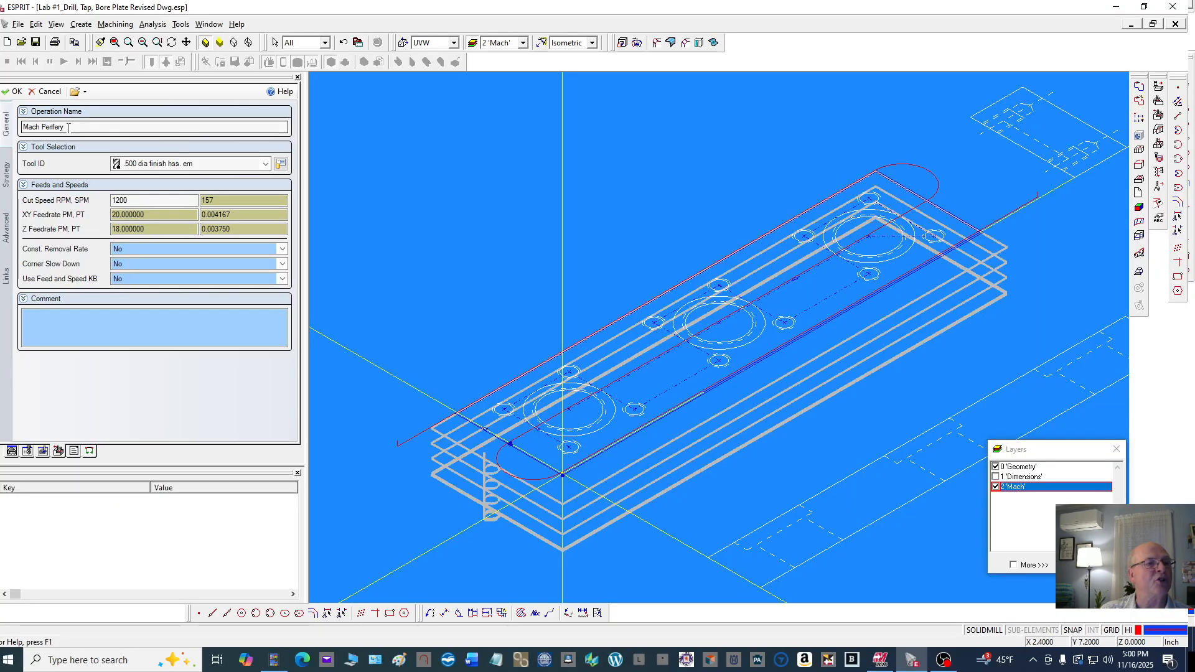
{"action": "left_click", "coordinate": [68, 127]}
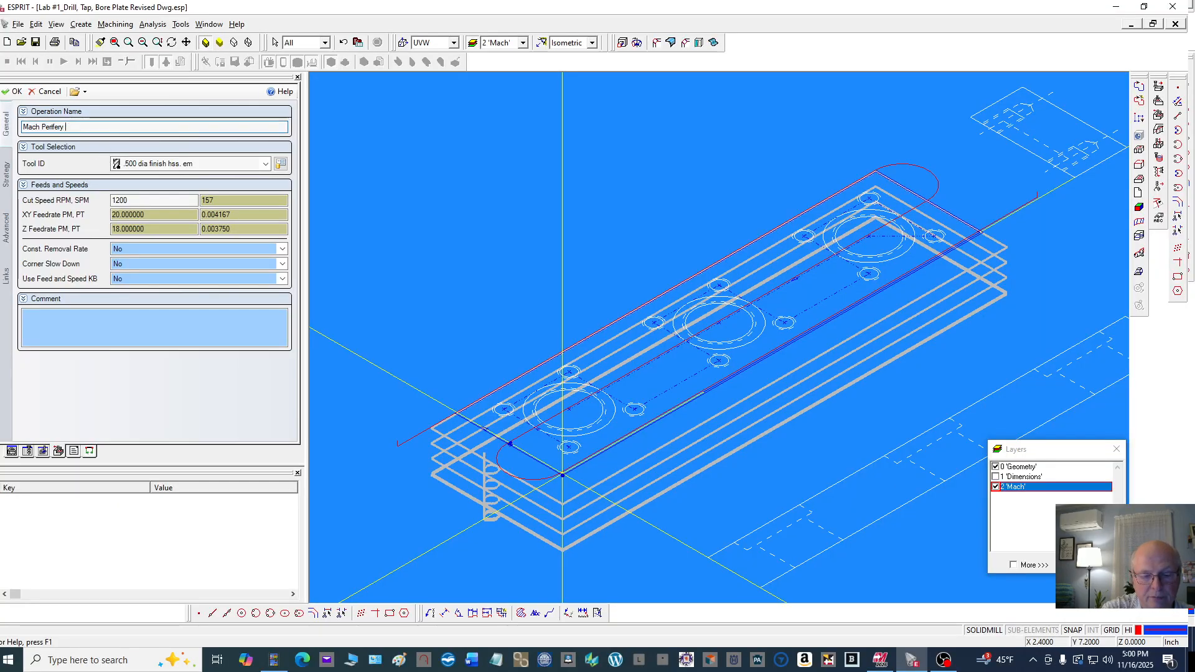
{"action": "type", "text": "Rough"}
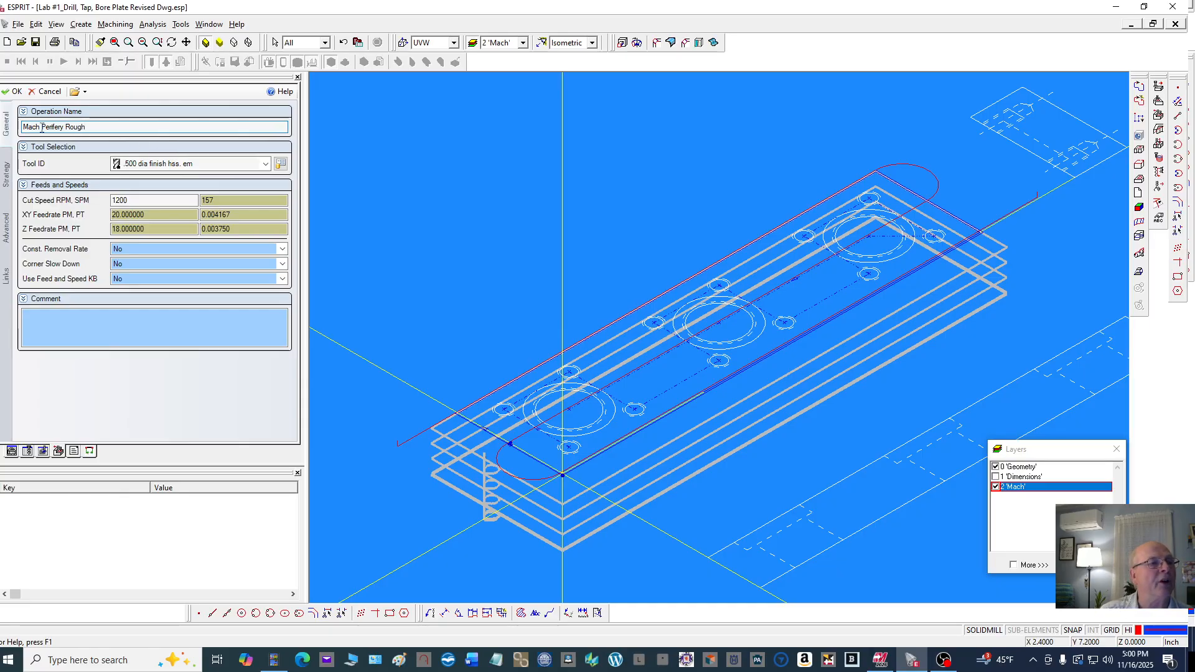
{"action": "left_click", "coordinate": [12, 92]}
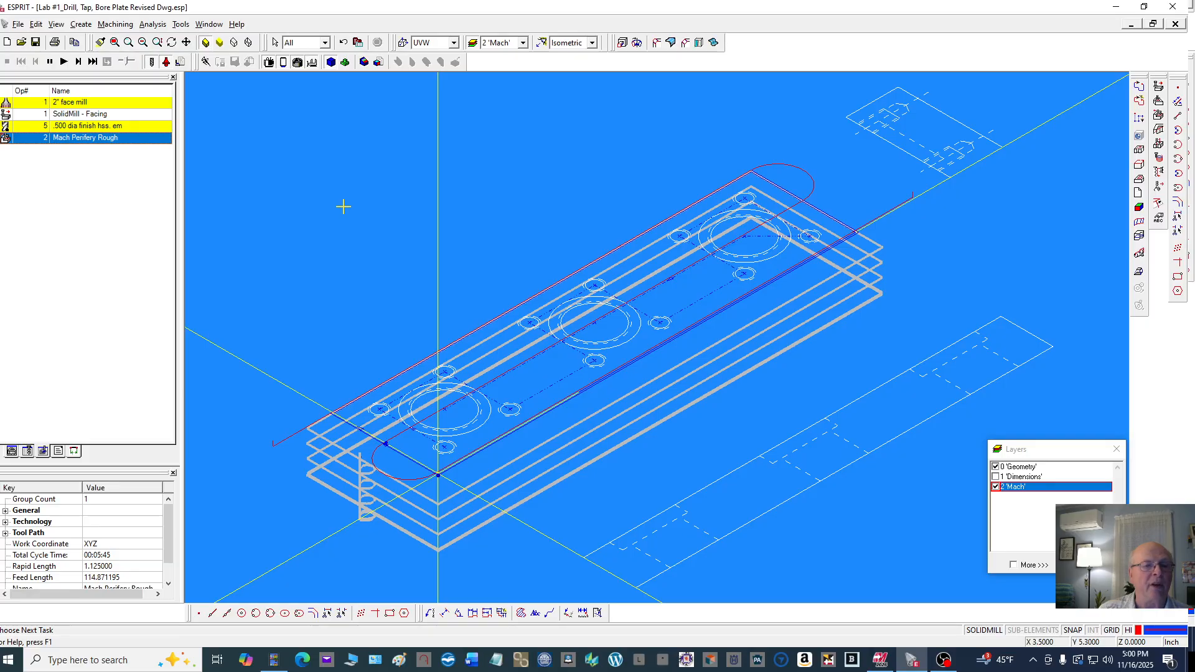
Create a new contouring operation on the 2 Chain feature and name it Mach Perifery Finish
{"action": "left_click", "coordinate": [376, 200]}
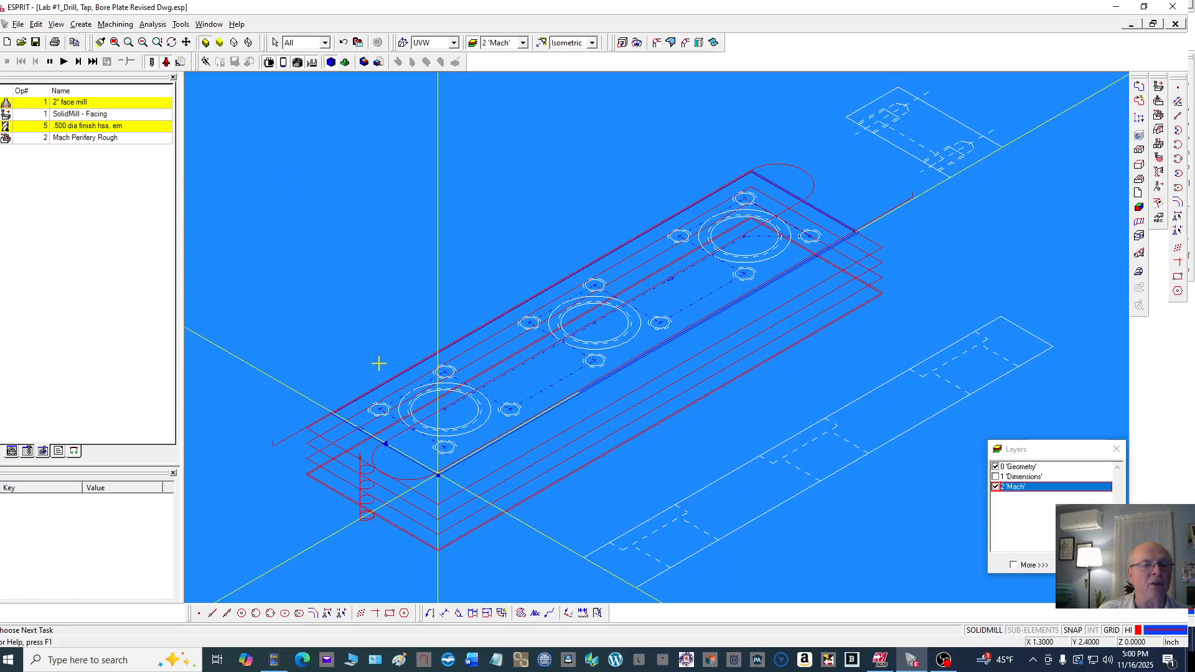
{"action": "left_click", "coordinate": [11, 450]}
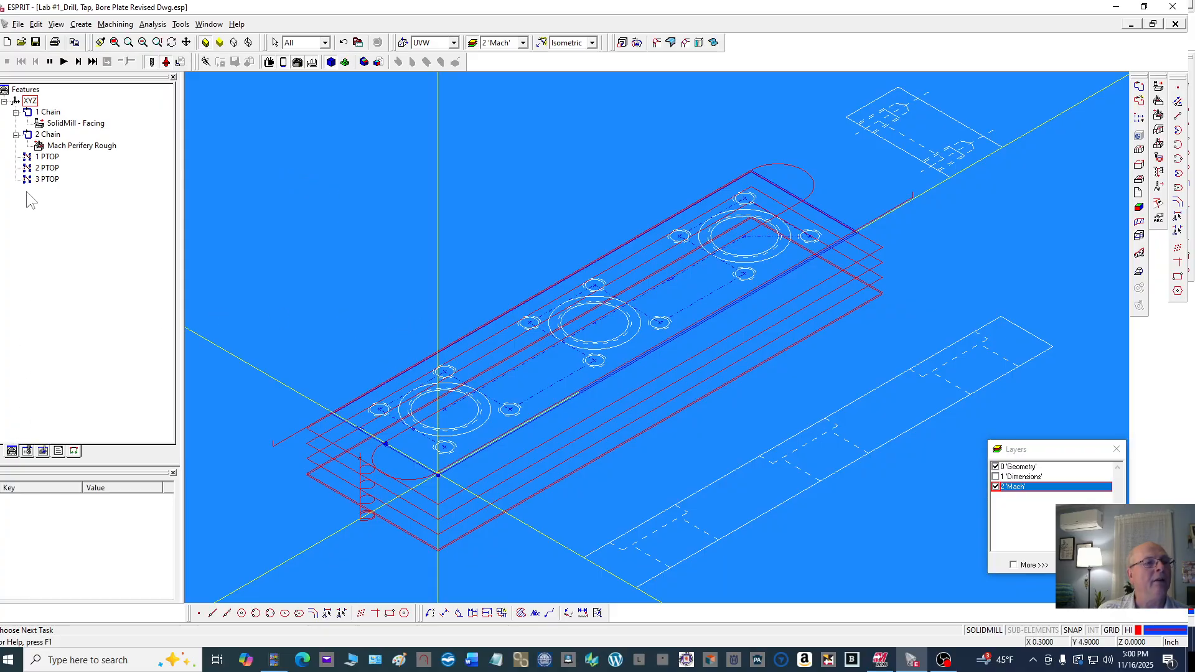
{"action": "left_click", "coordinate": [49, 134]}
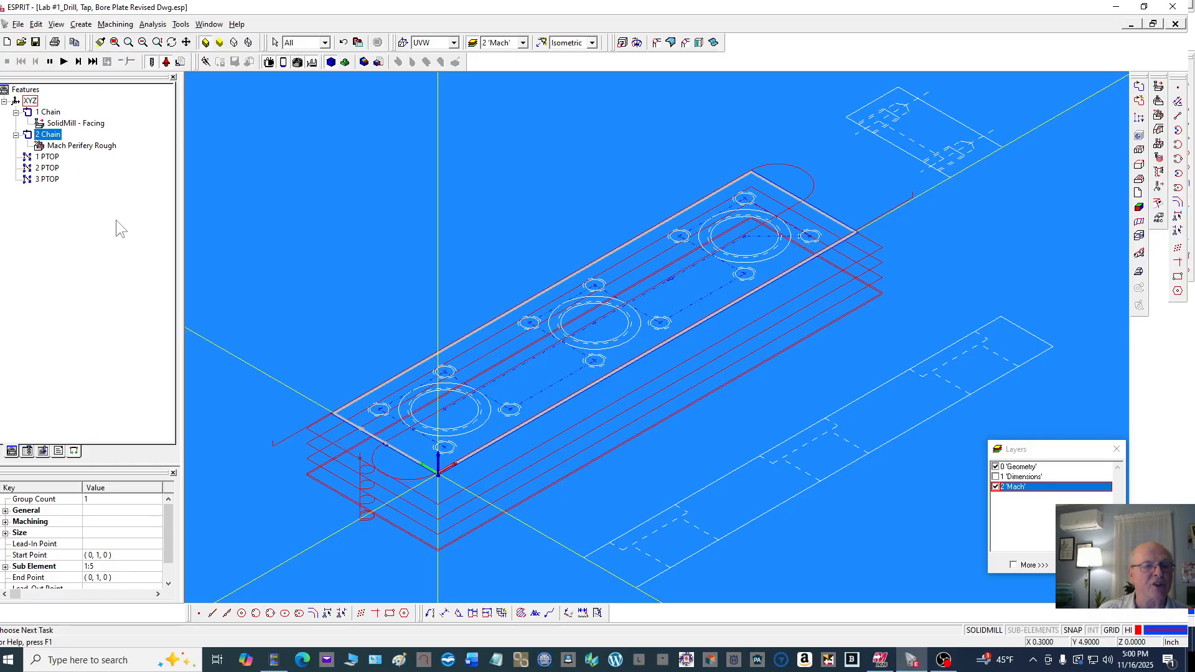
{"action": "scroll", "coordinate": [324, 408], "scroll_direction": "up", "scroll_amount": 5}
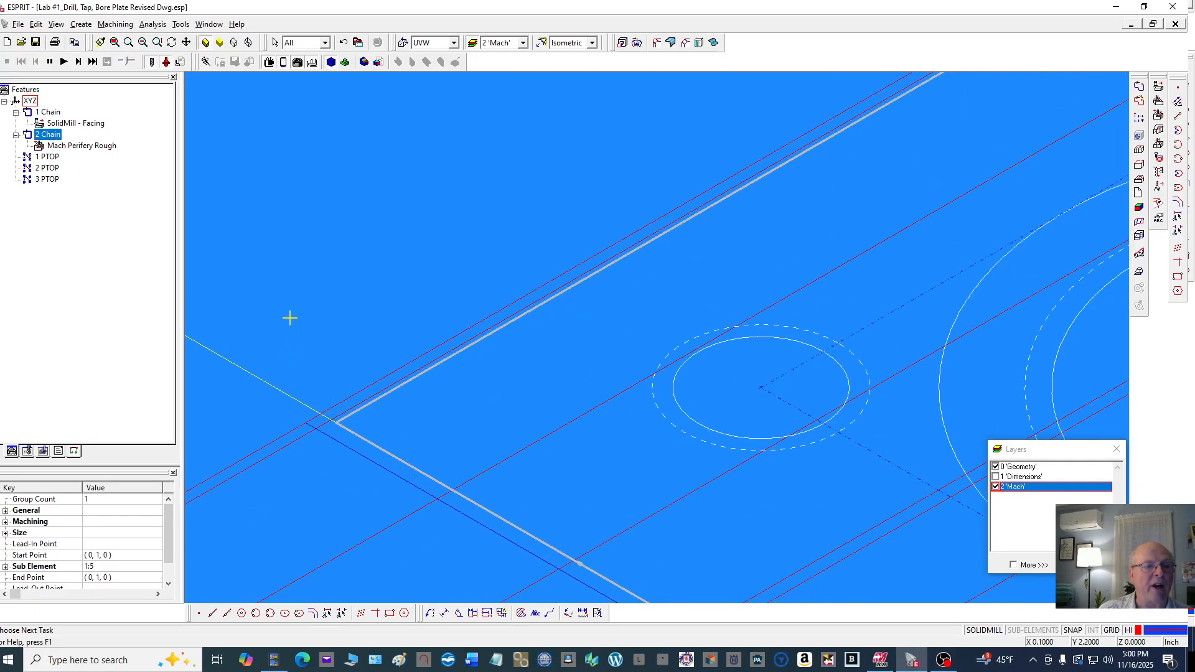
{"action": "scroll", "coordinate": [290, 317], "scroll_direction": "down", "scroll_amount": 5}
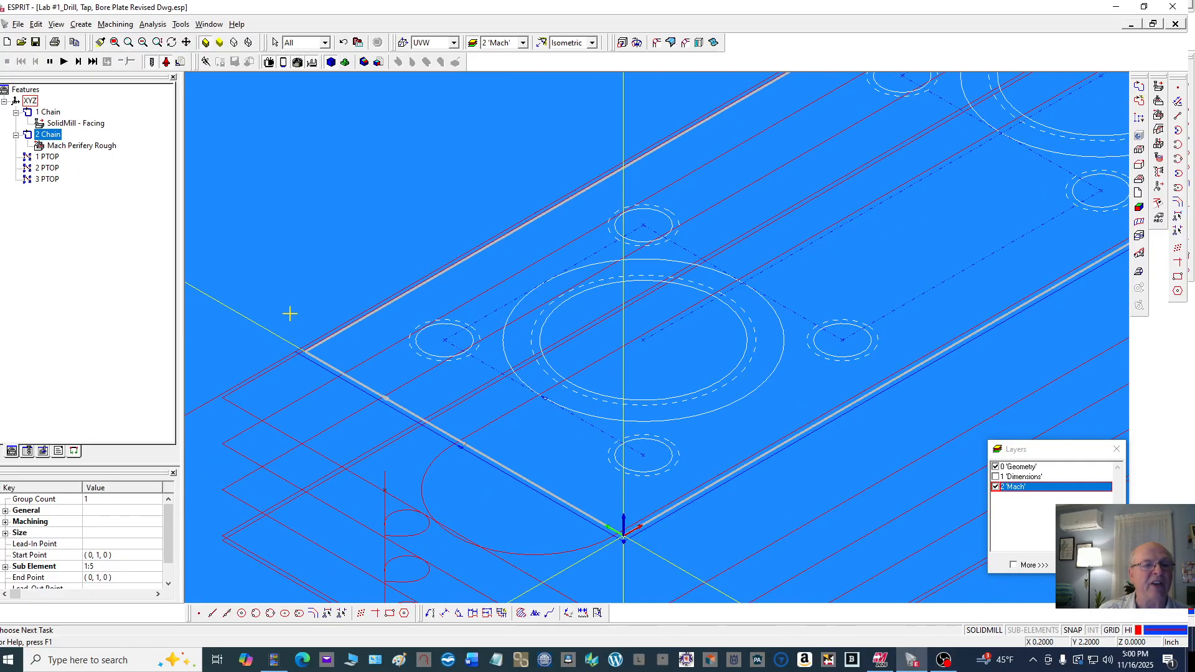
{"action": "left_click", "coordinate": [116, 25]}
{"action": "mouse_move", "coordinate": [132, 82]}
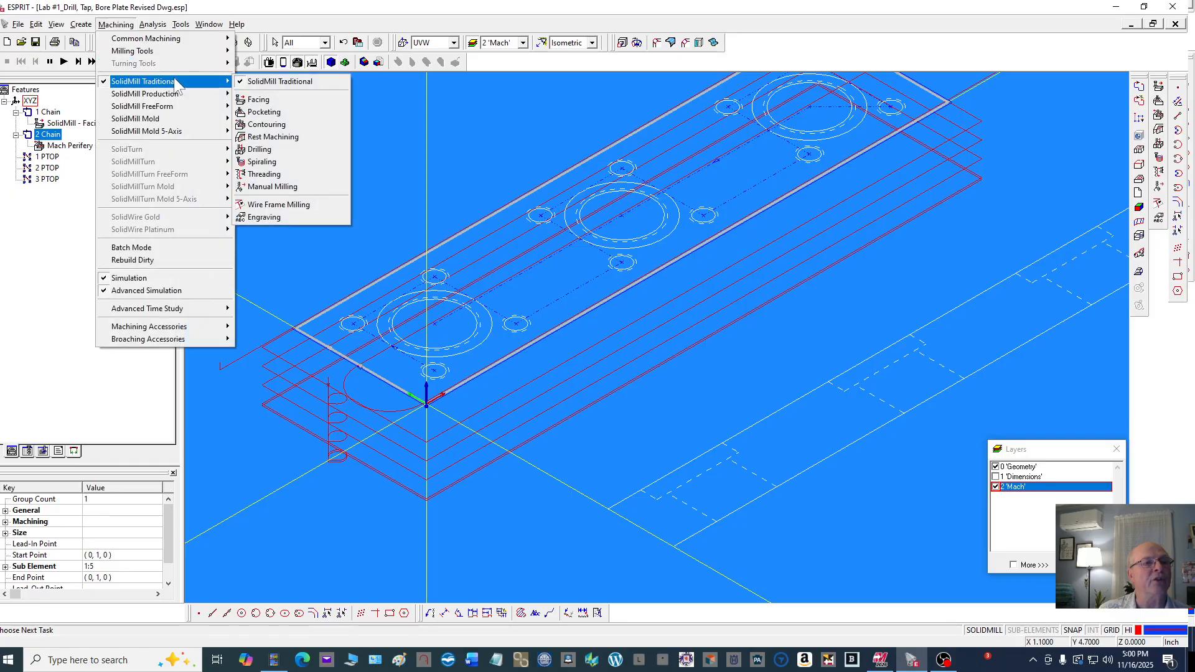
{"action": "left_click", "coordinate": [290, 124]}
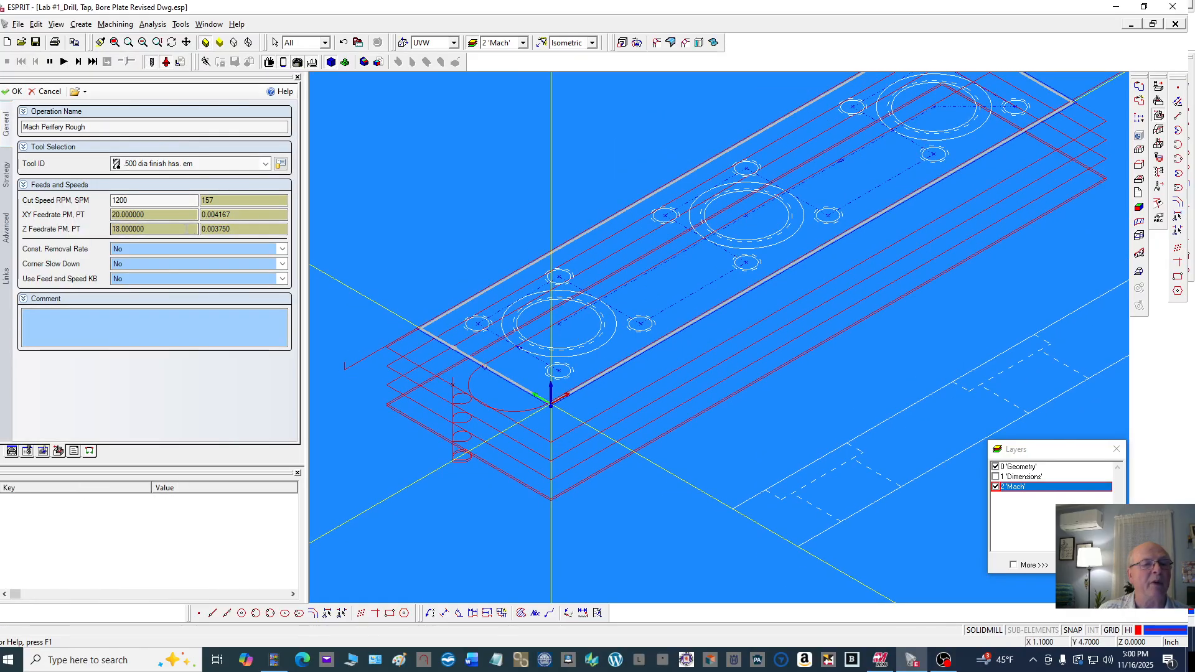
{"action": "left_click_drag", "start_coordinate": [86, 127], "coordinate": [75, 126]}
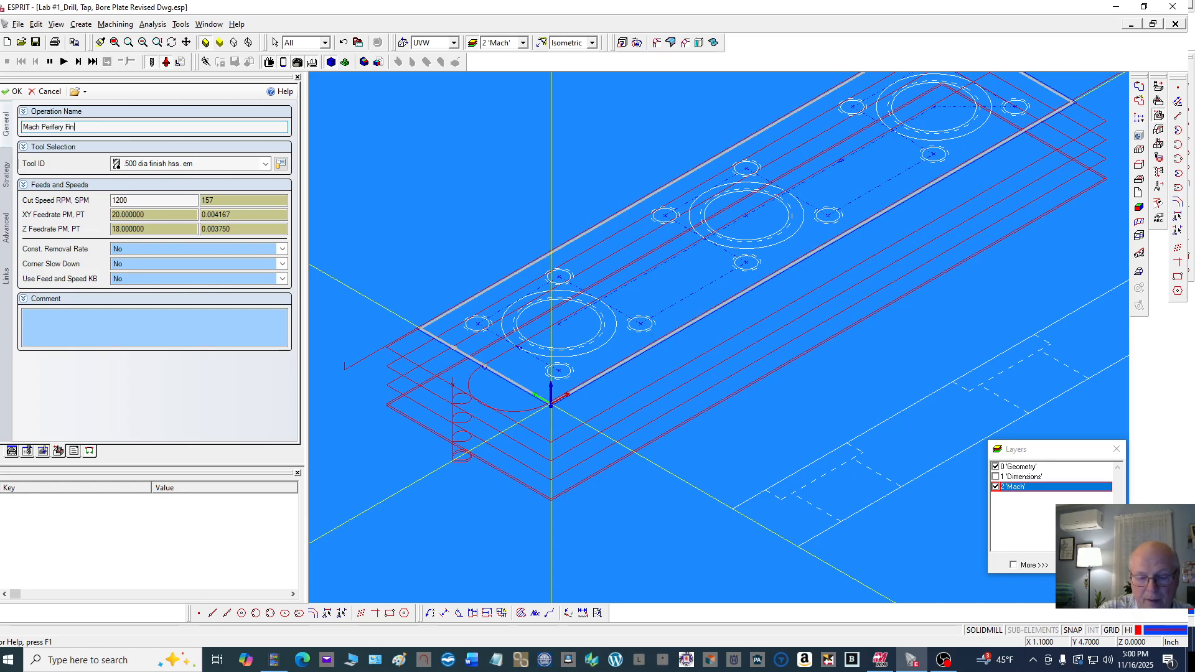
{"action": "type", "text": "Finis"}
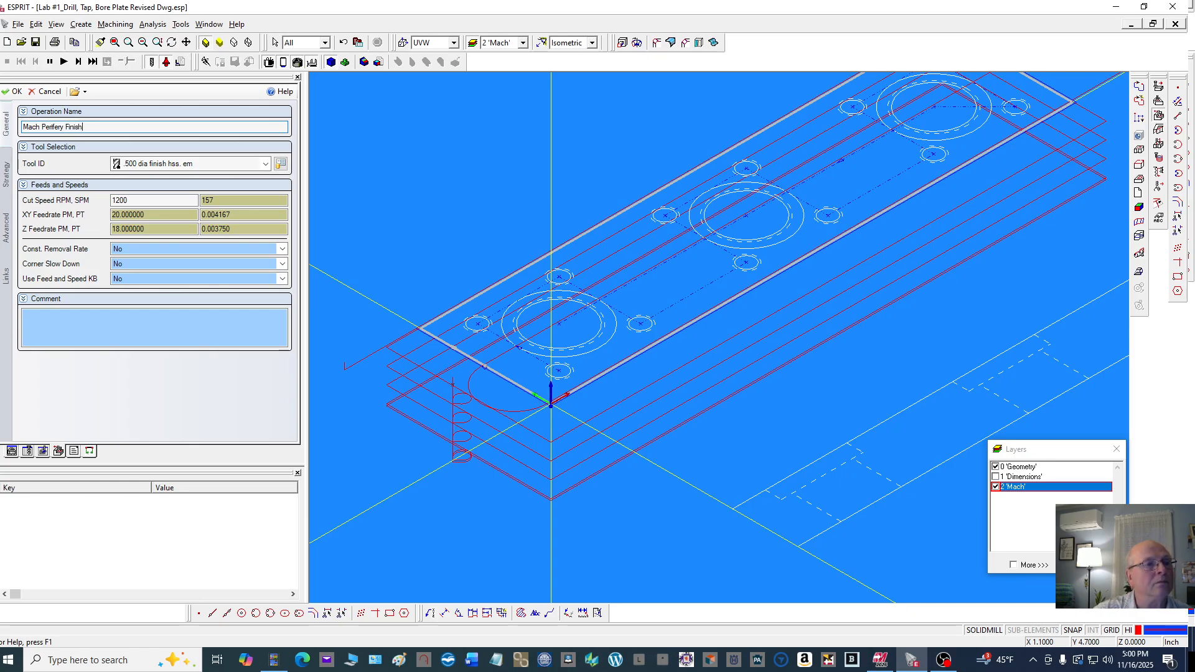
{"action": "type", "text": "h"}
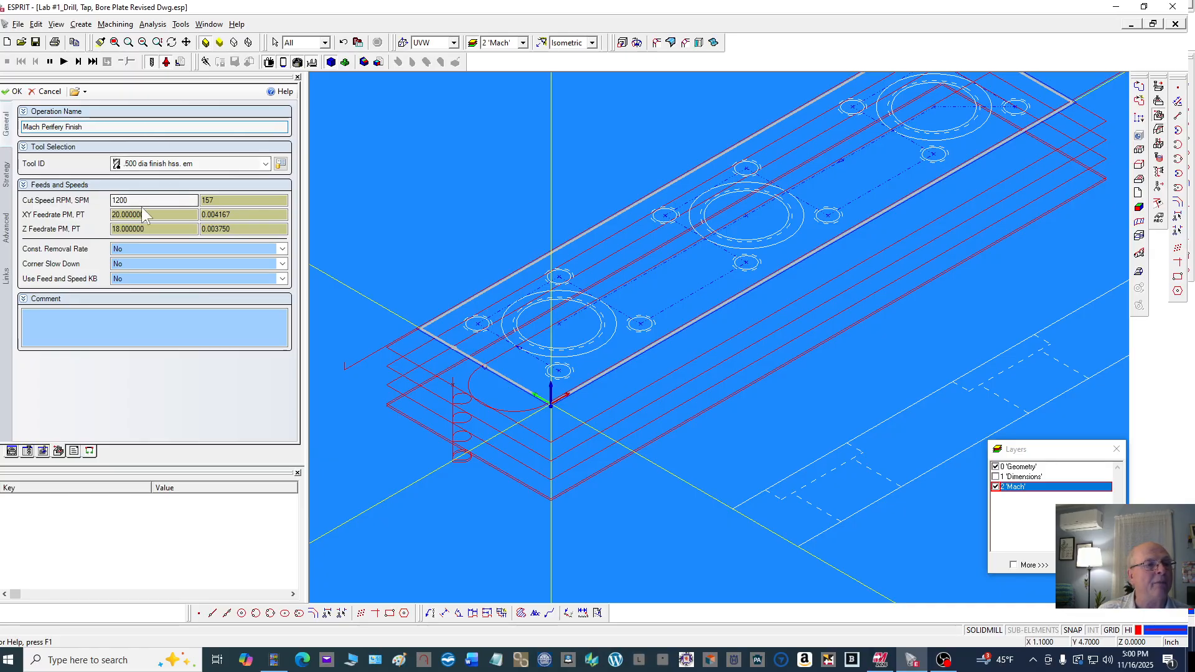
Set the finish operation's wall stock allowance to 0 and review the strategy settings
{"action": "left_click", "coordinate": [8, 179]}
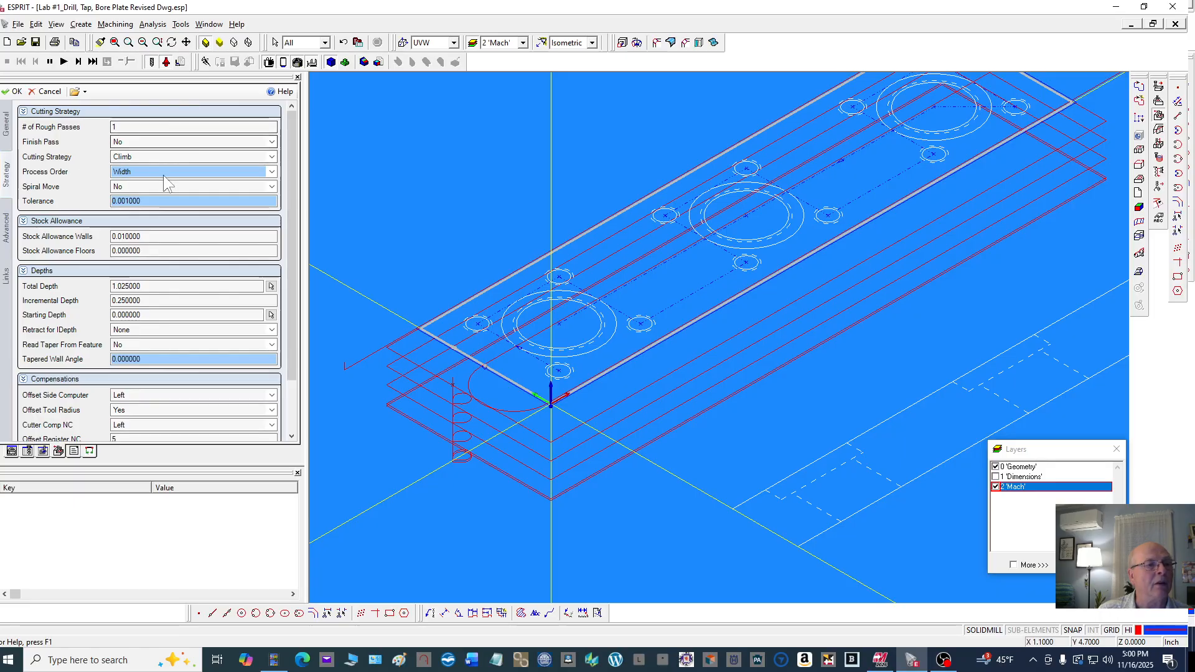
{"action": "left_click_drag", "start_coordinate": [152, 236], "coordinate": [101, 236]}
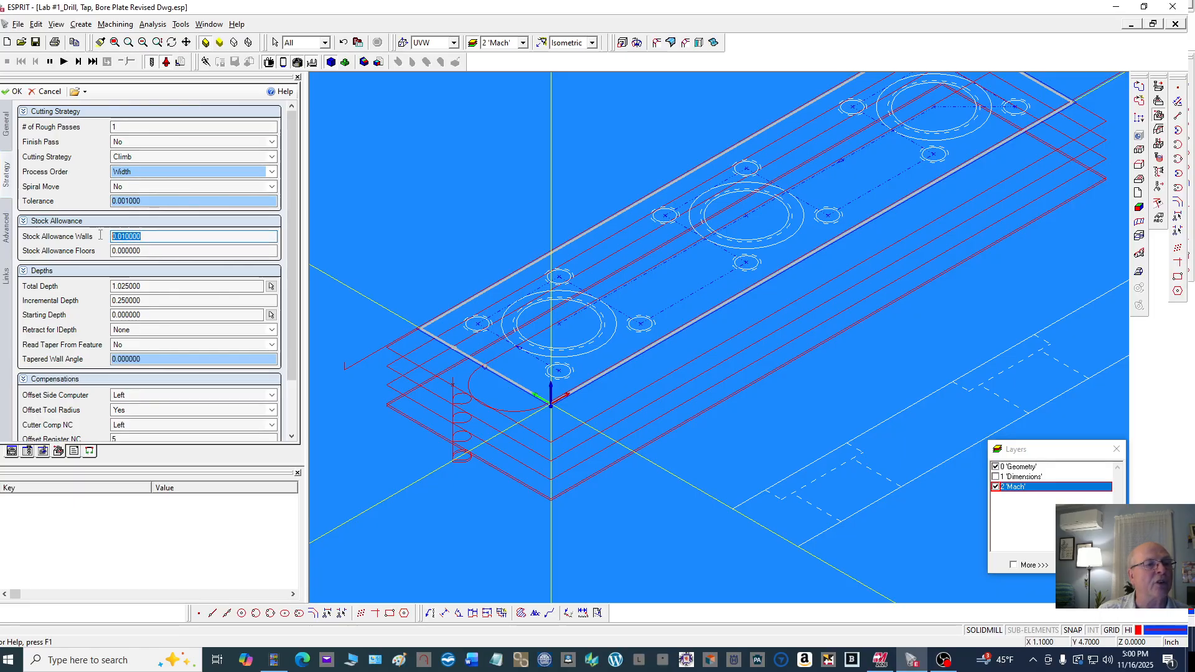
{"action": "type", "text": "0."}
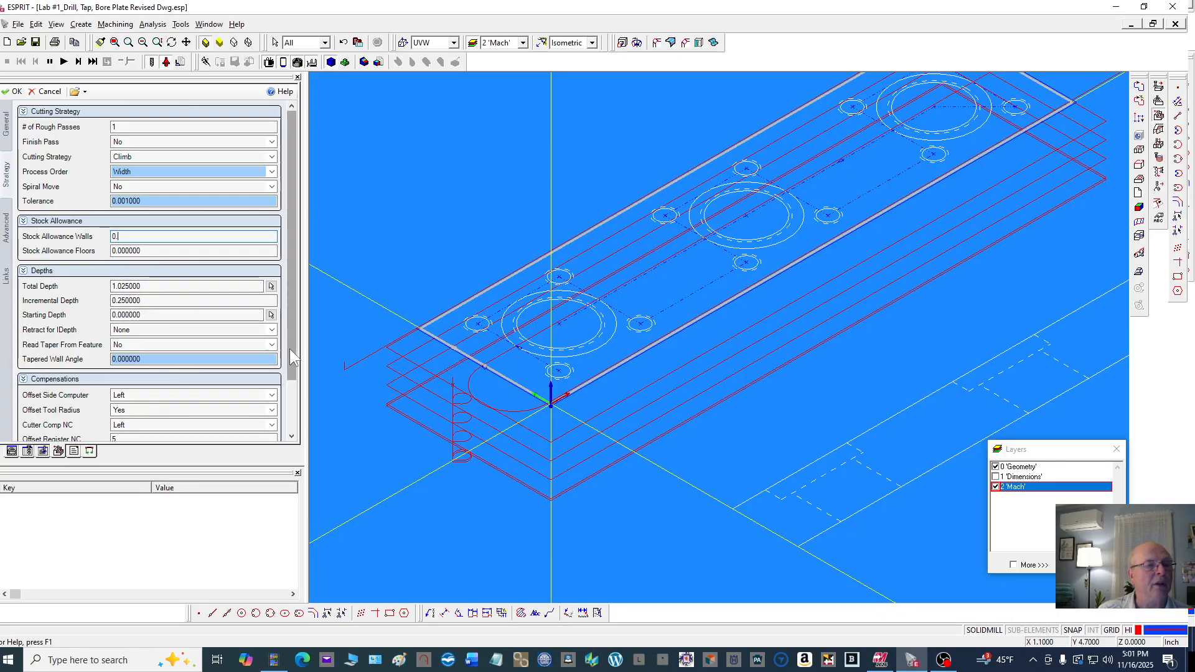
{"action": "left_click_drag", "start_coordinate": [290, 348], "coordinate": [293, 421]}
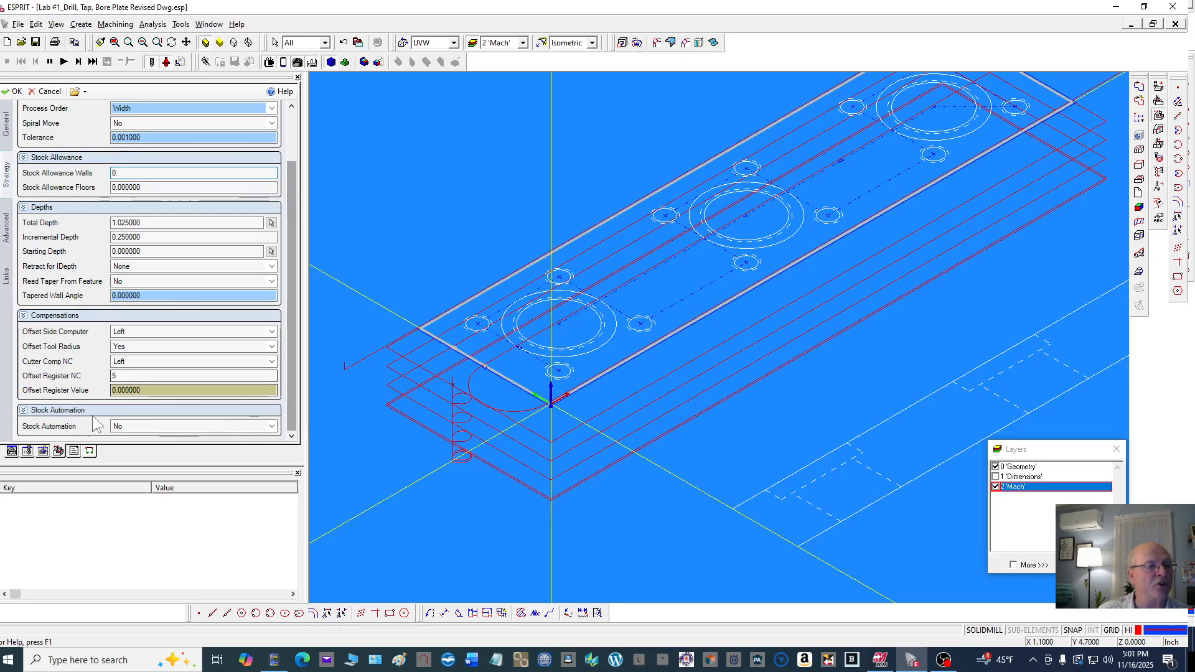
{"action": "left_click", "coordinate": [29, 452]}
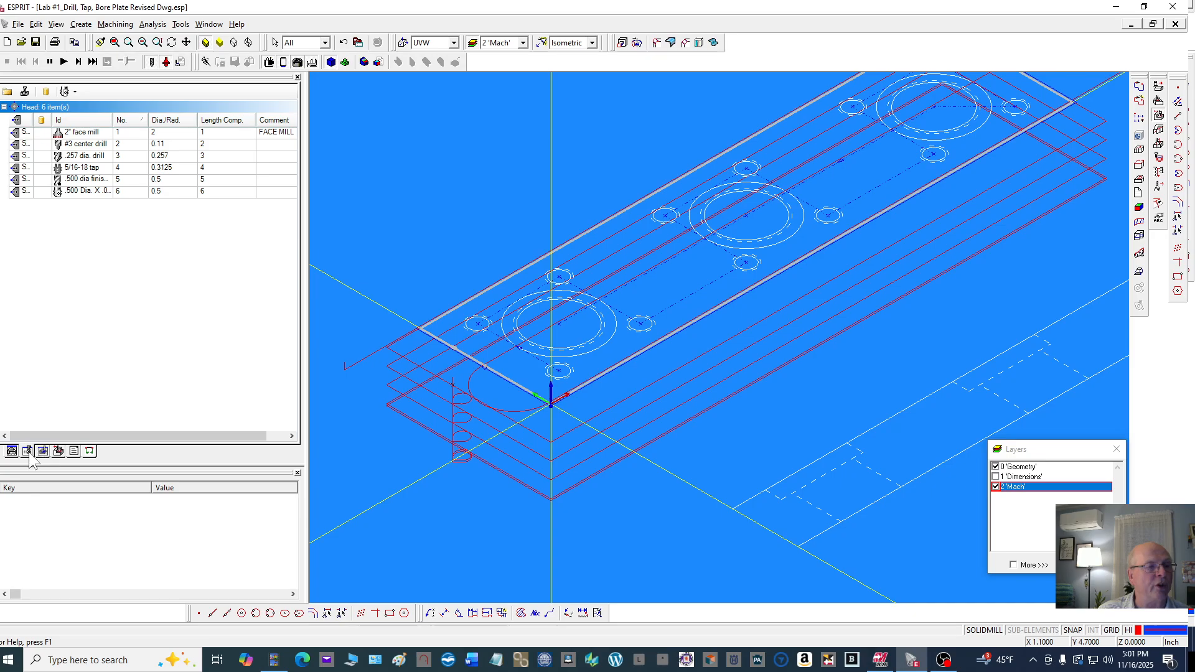
{"action": "left_click", "coordinate": [58, 451]}
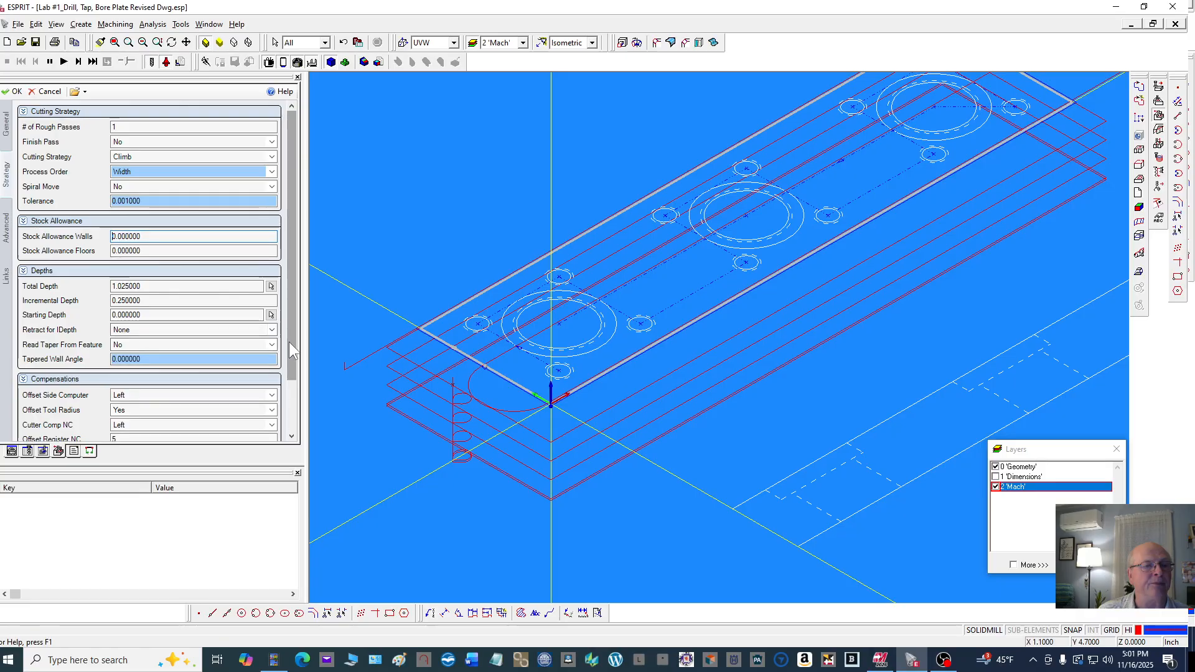
{"action": "left_click_drag", "start_coordinate": [292, 363], "coordinate": [293, 401]}
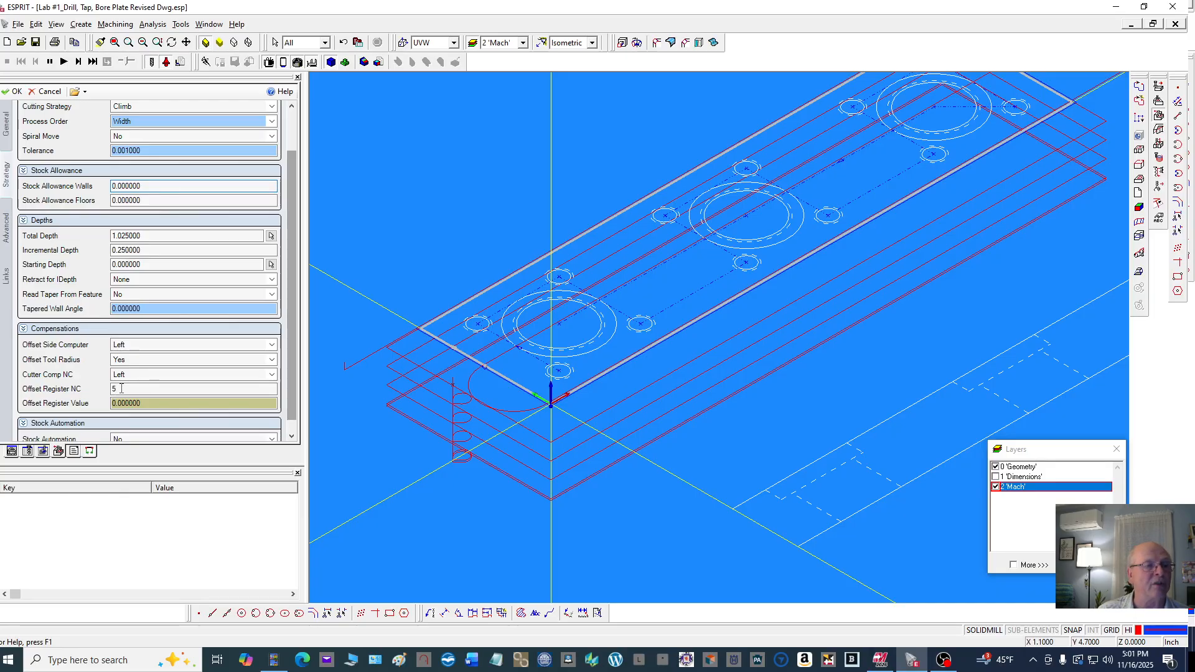
{"action": "left_click_drag", "start_coordinate": [293, 341], "coordinate": [292, 368]}
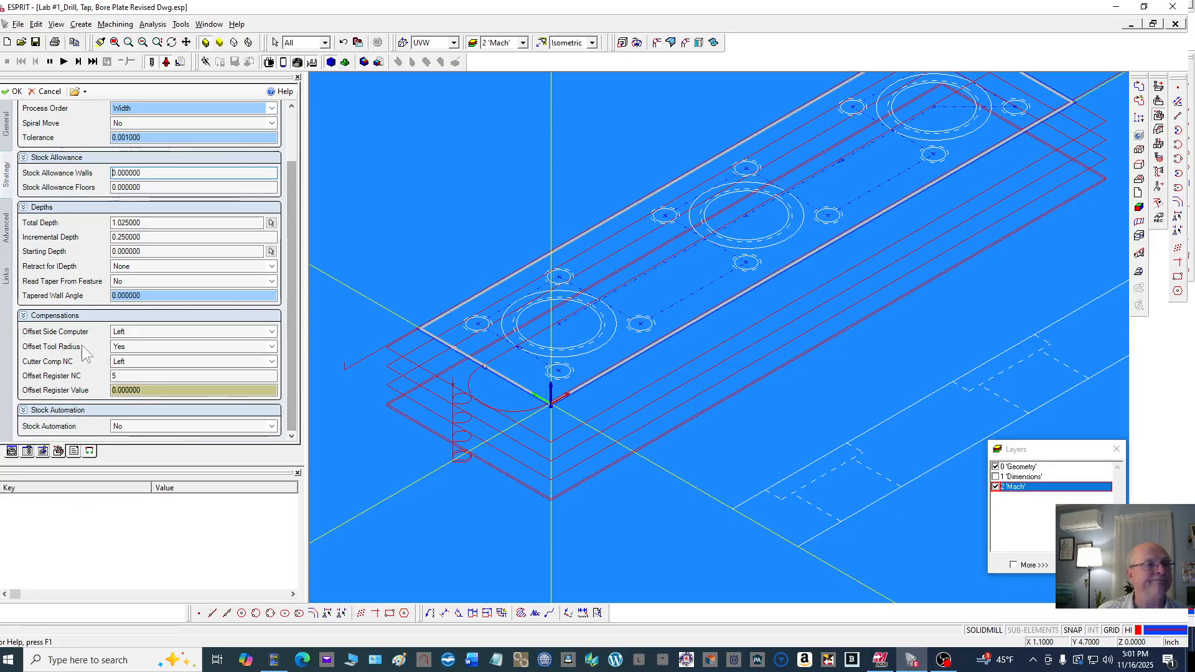
Review the advanced and links settings and confirm the finish contouring operation
{"action": "left_click", "coordinate": [7, 225]}
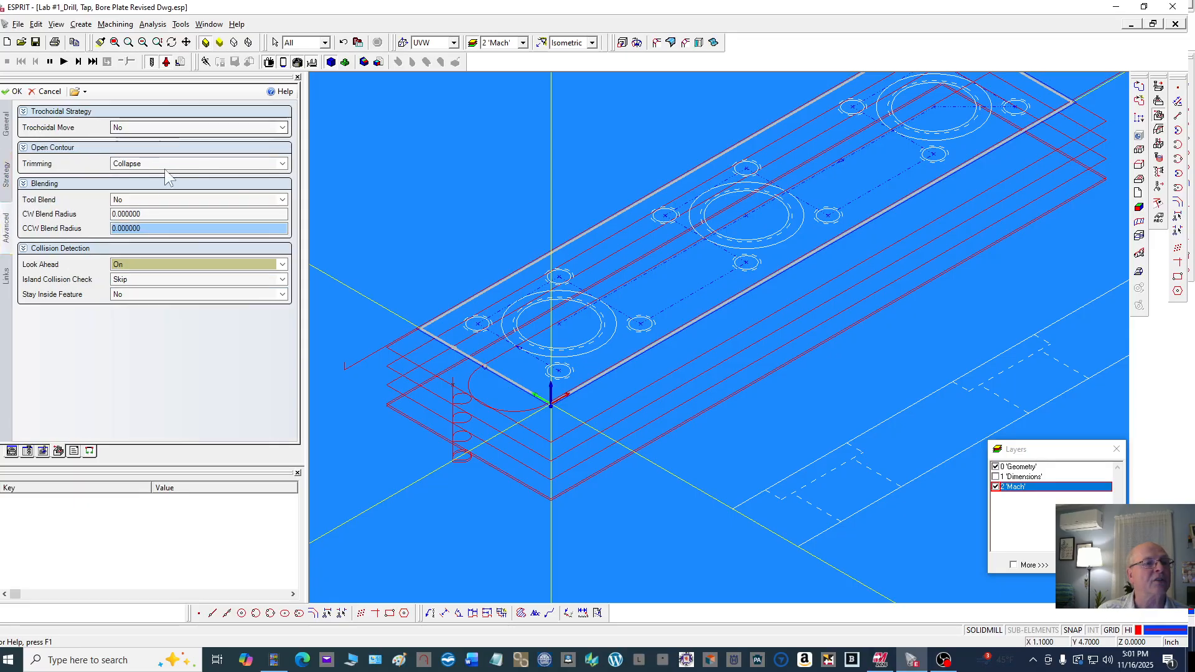
{"action": "left_click", "coordinate": [7, 276]}
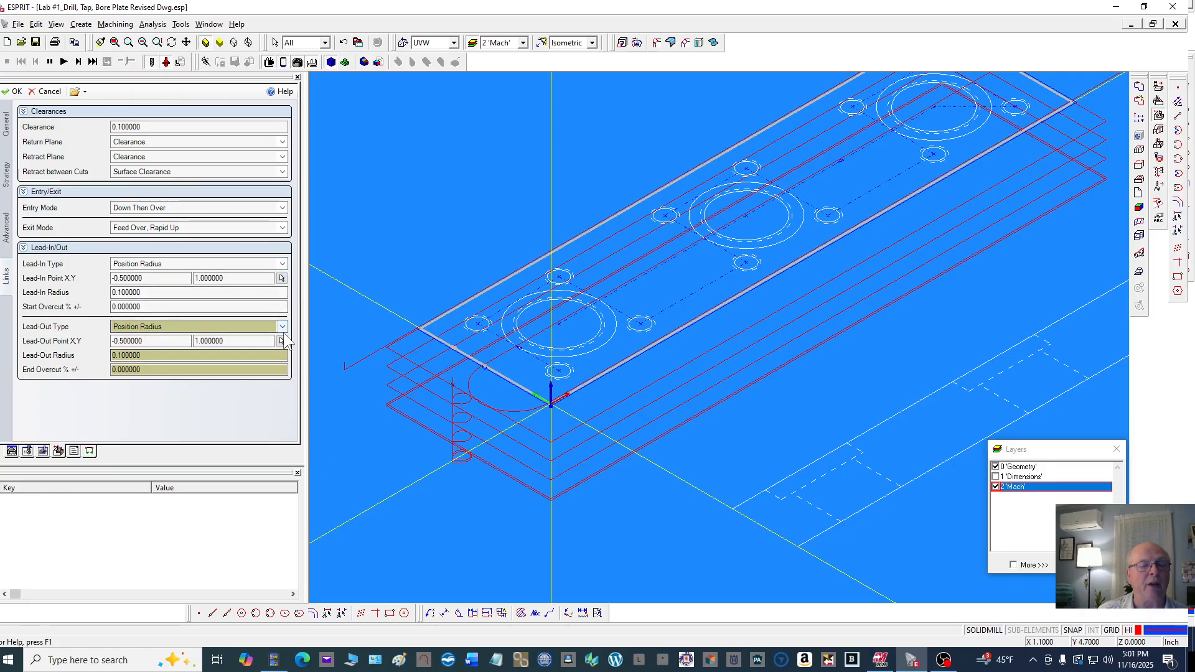
{"action": "left_click", "coordinate": [12, 92]}
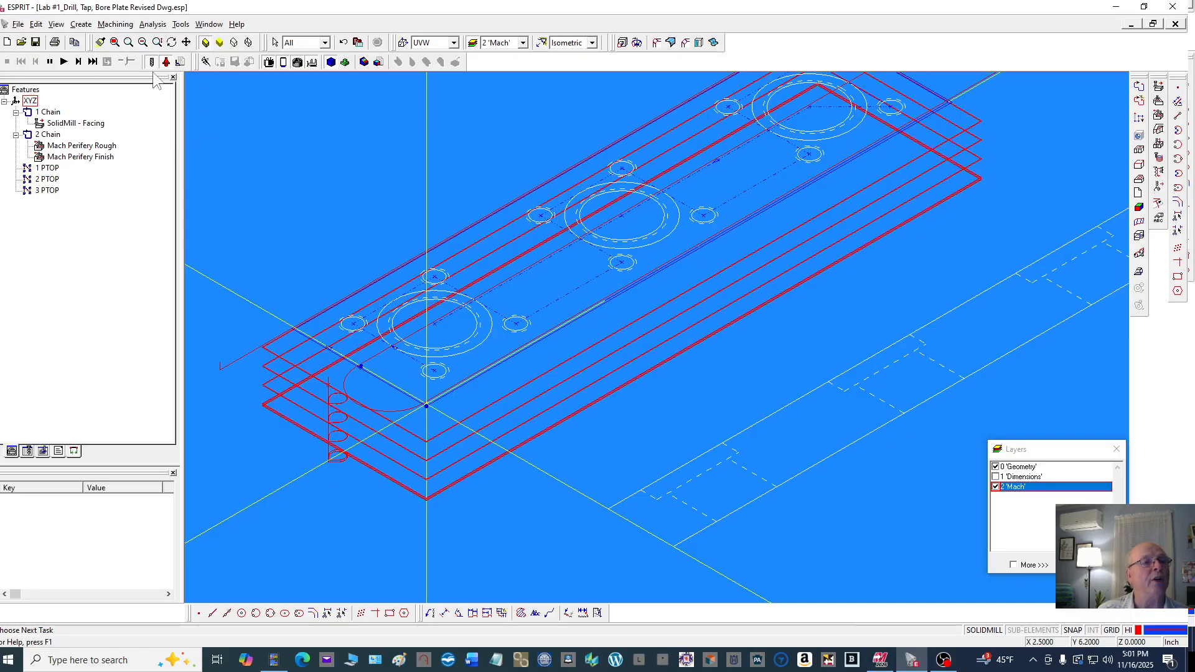
Run the machining simulation and select the finish contouring operation in the features tree
{"action": "left_click", "coordinate": [64, 62]}
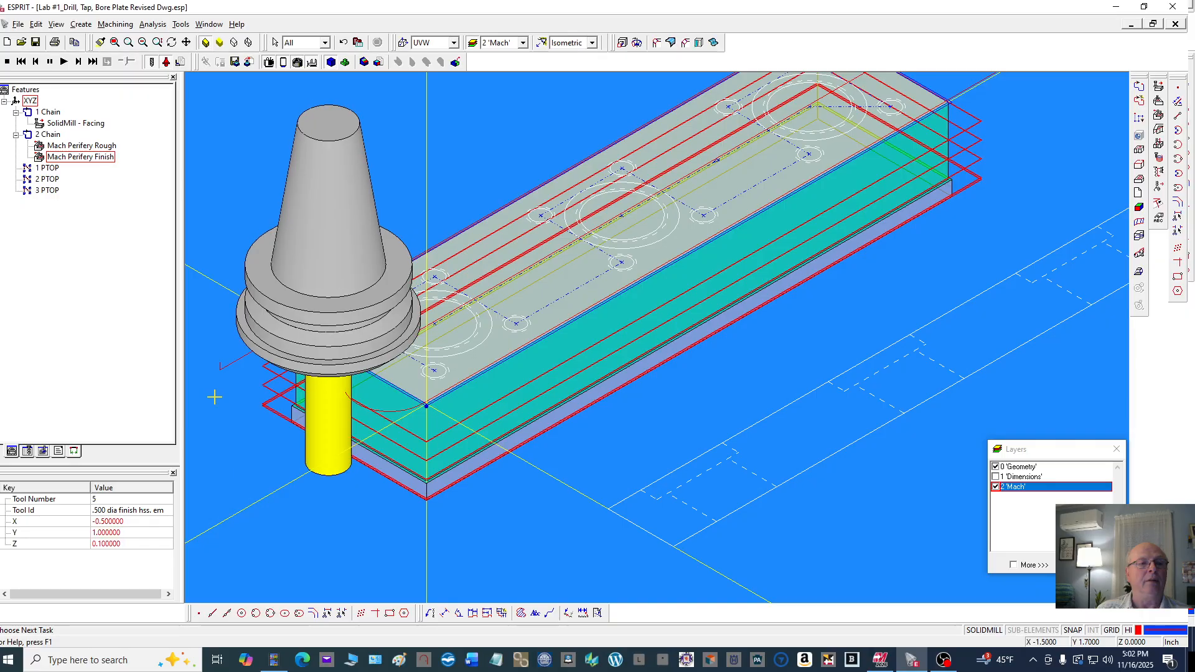
{"action": "left_click", "coordinate": [83, 158]}
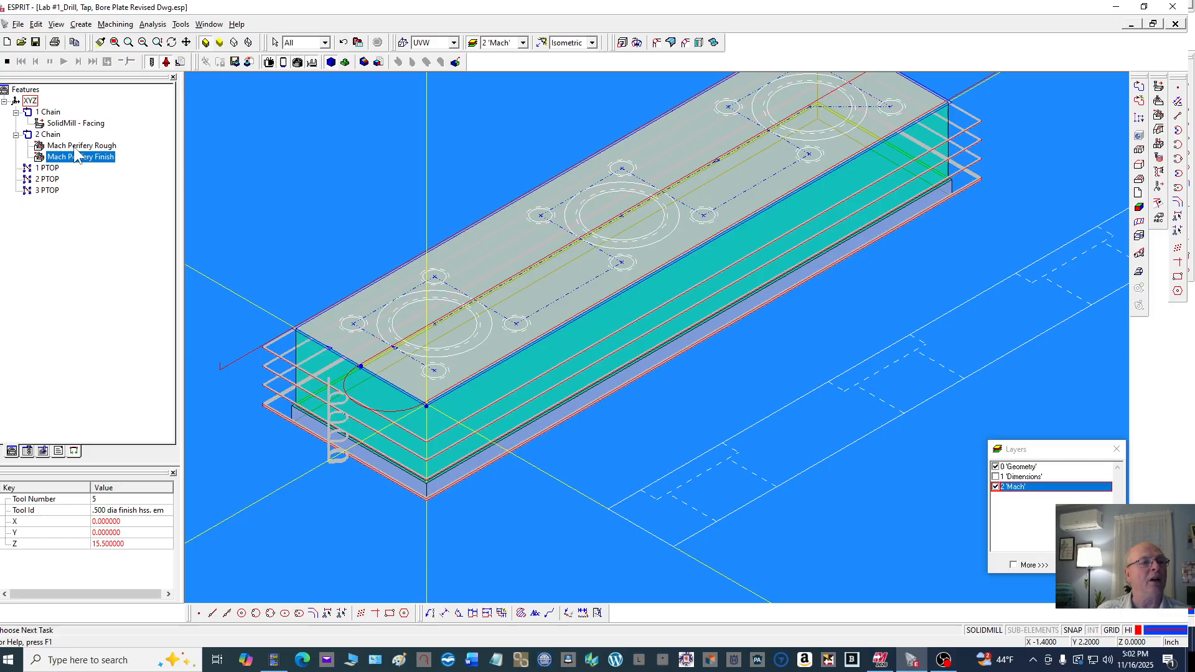
Stop the simulation and edit the finish contouring operation, setting its incremental depth to 0, then confirm
{"action": "left_click", "coordinate": [7, 63]}
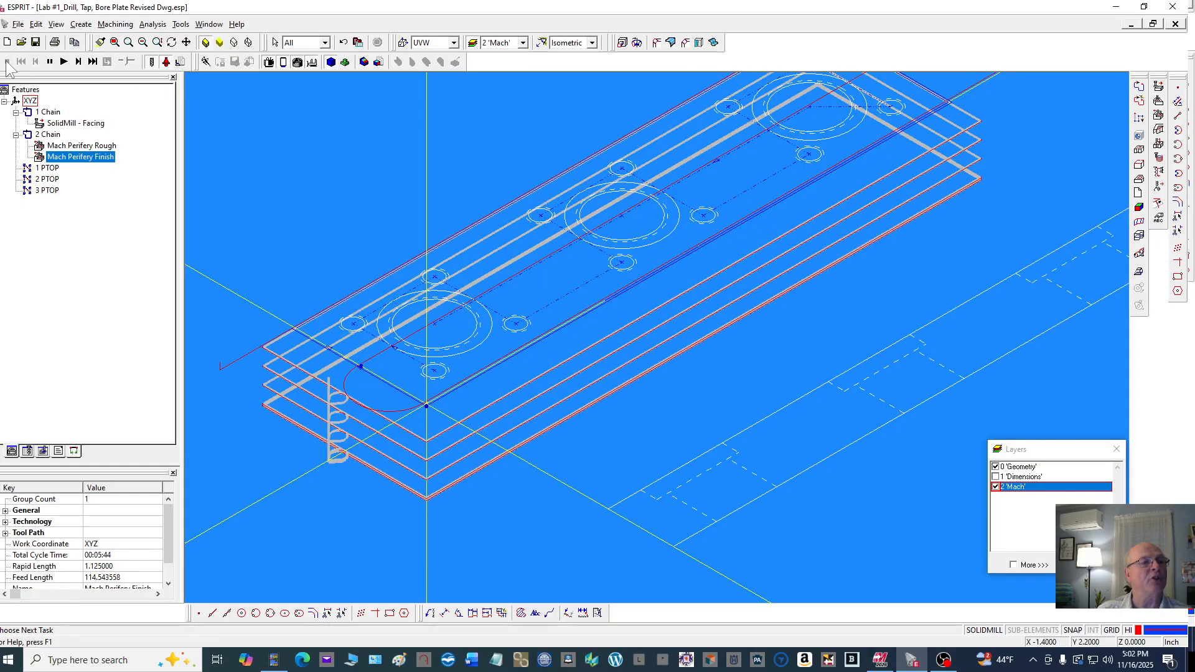
{"action": "double_click", "coordinate": [81, 158]}
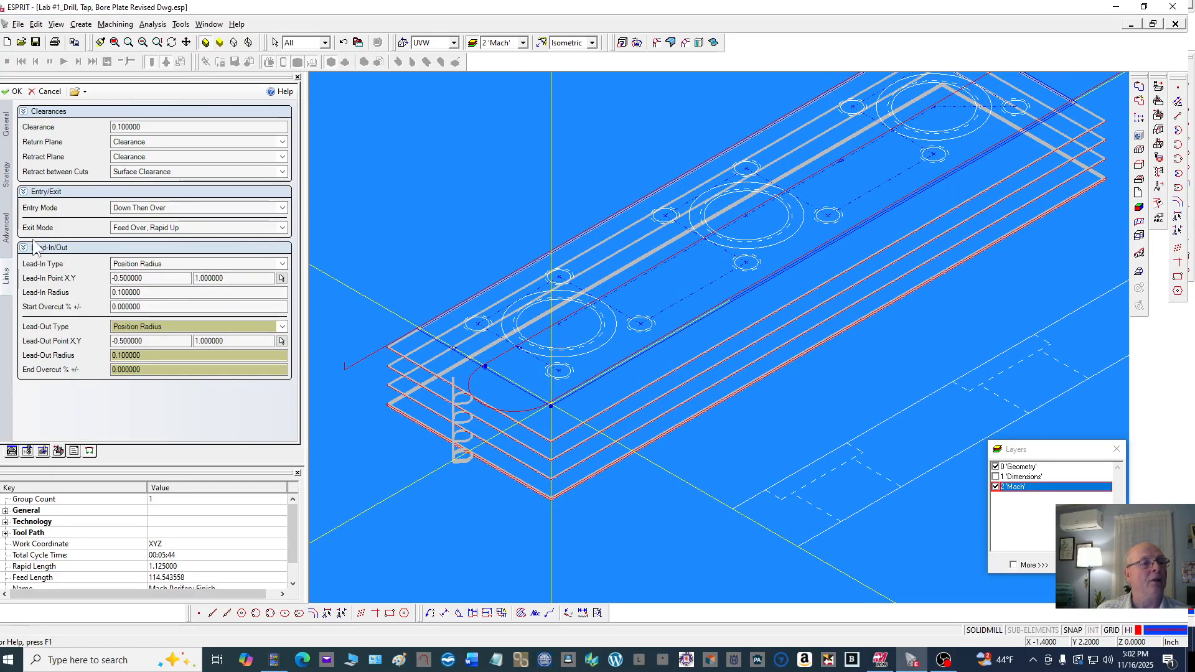
{"action": "left_click", "coordinate": [8, 173]}
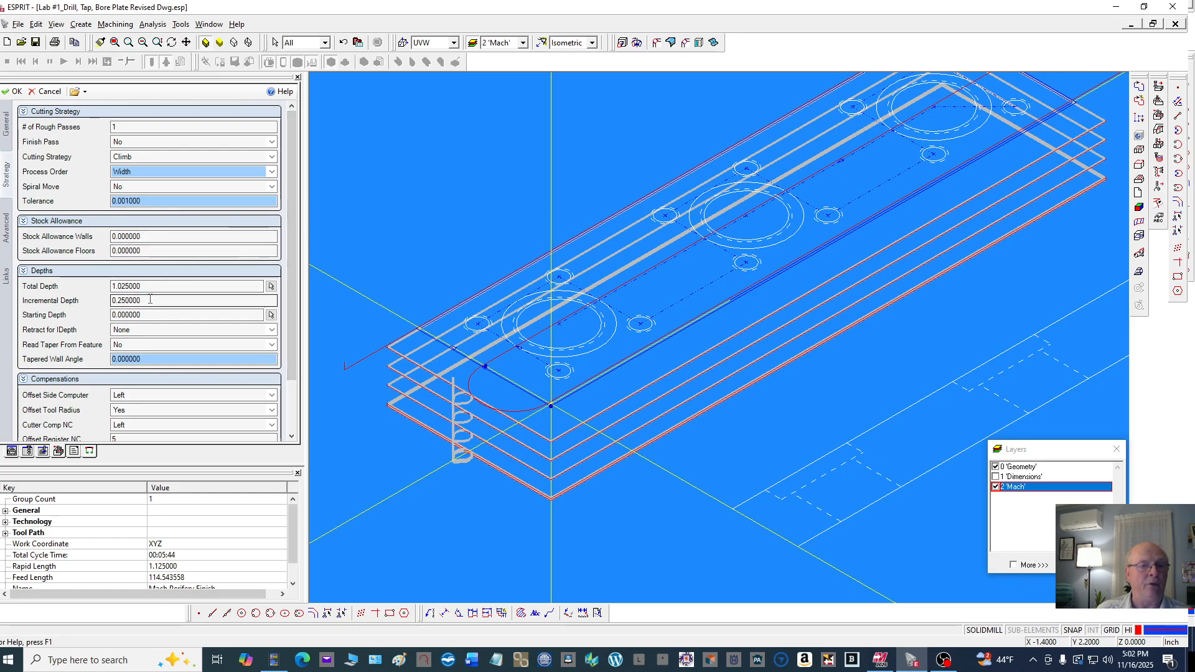
{"action": "left_click_drag", "start_coordinate": [151, 299], "coordinate": [104, 296]}
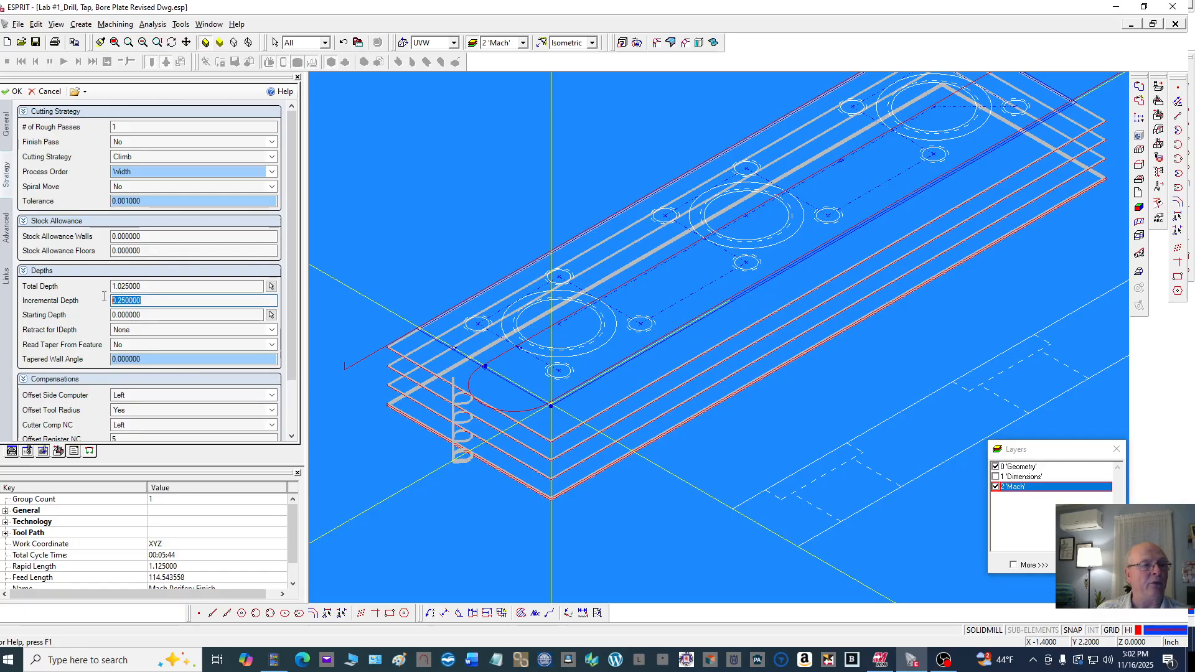
{"action": "type", "text": "0."}
{"action": "left_click", "coordinate": [163, 286]}
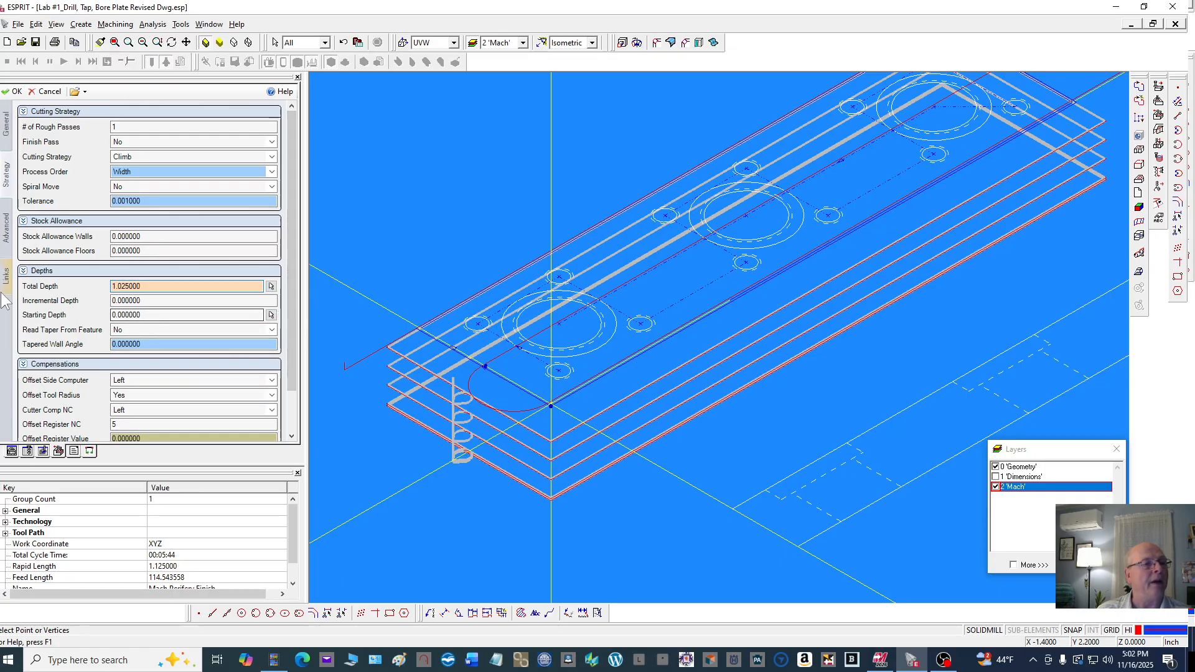
{"action": "left_click", "coordinate": [6, 237]}
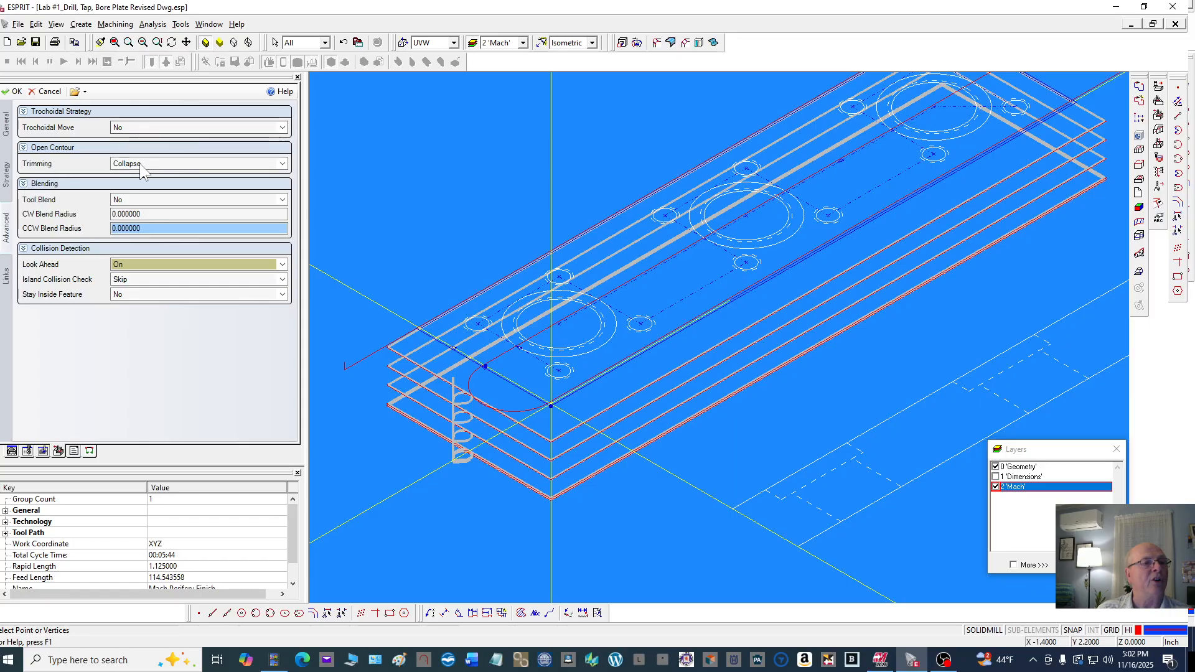
{"action": "left_click", "coordinate": [6, 278]}
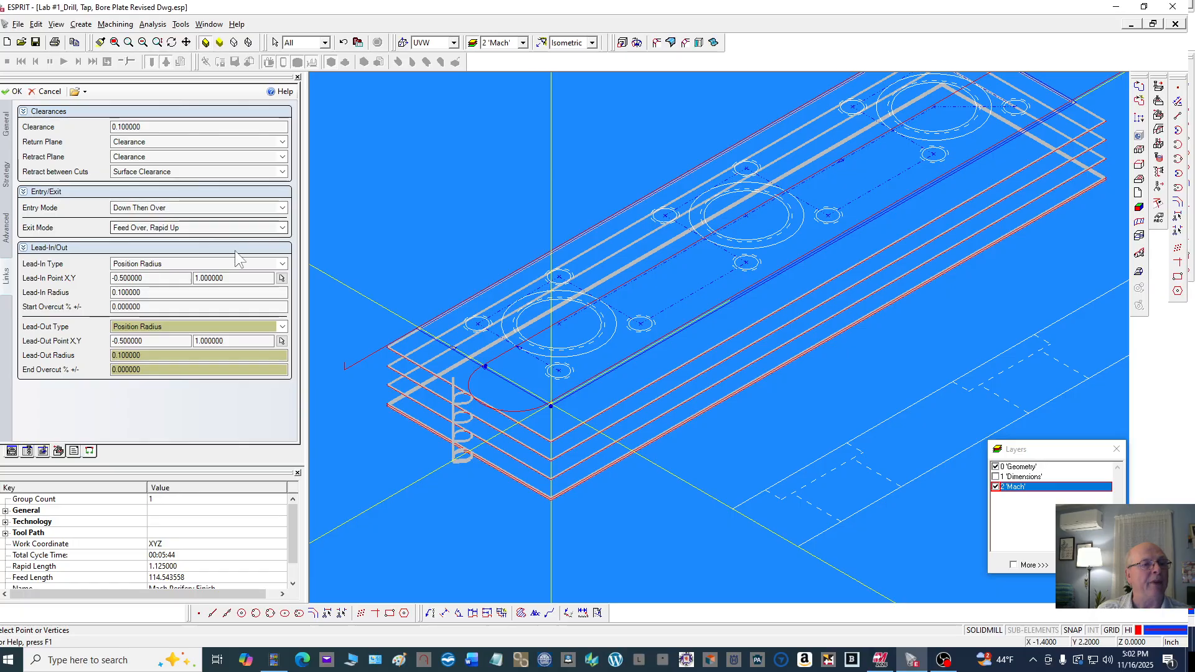
{"action": "left_click", "coordinate": [12, 91]}
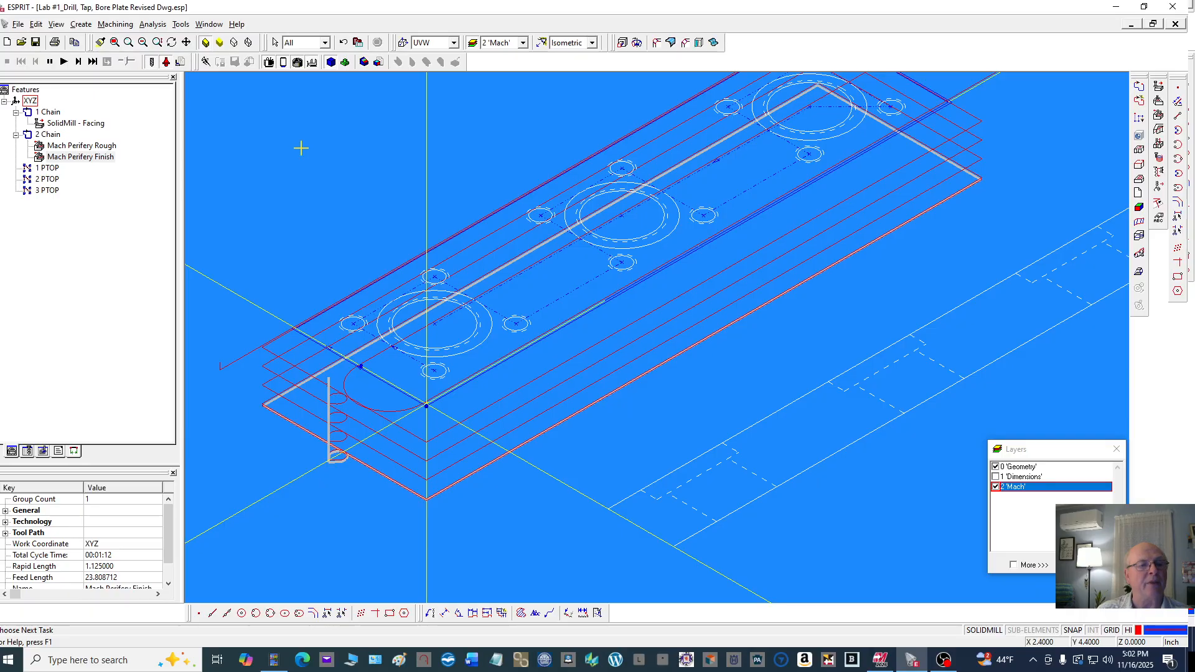
Rerun the machining simulation and inspect the finished outer wall from the top and isometric views
{"action": "left_click", "coordinate": [300, 148]}
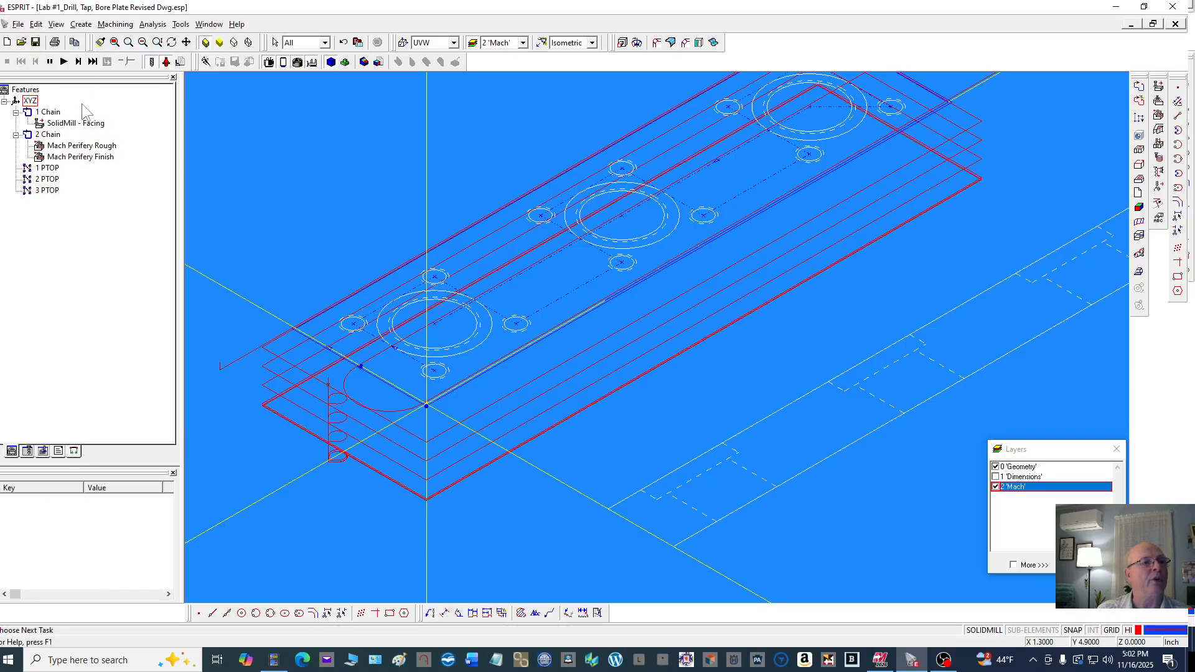
{"action": "left_click", "coordinate": [64, 62]}
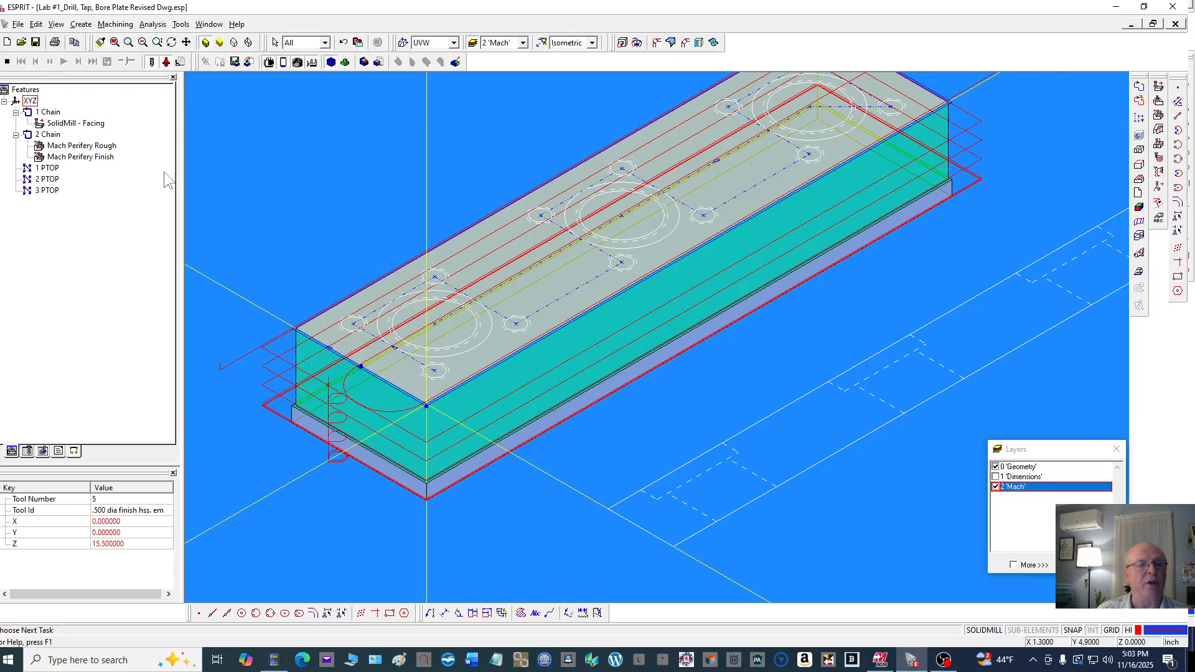
{"action": "left_click", "coordinate": [589, 45]}
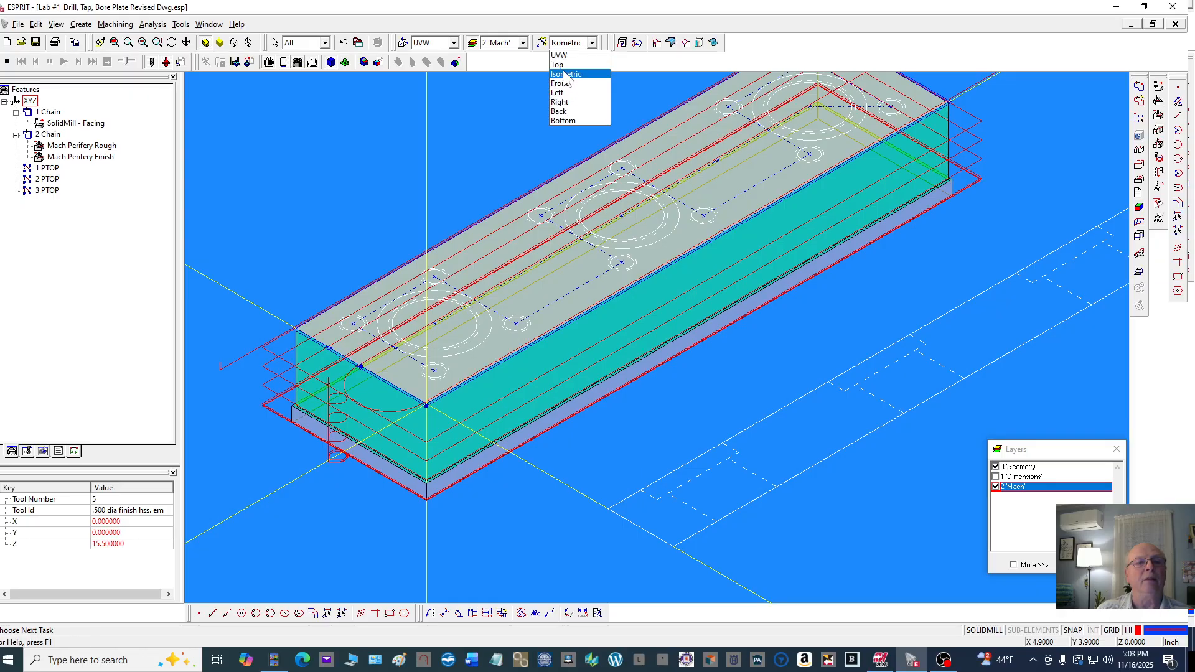
{"action": "left_click", "coordinate": [566, 65]}
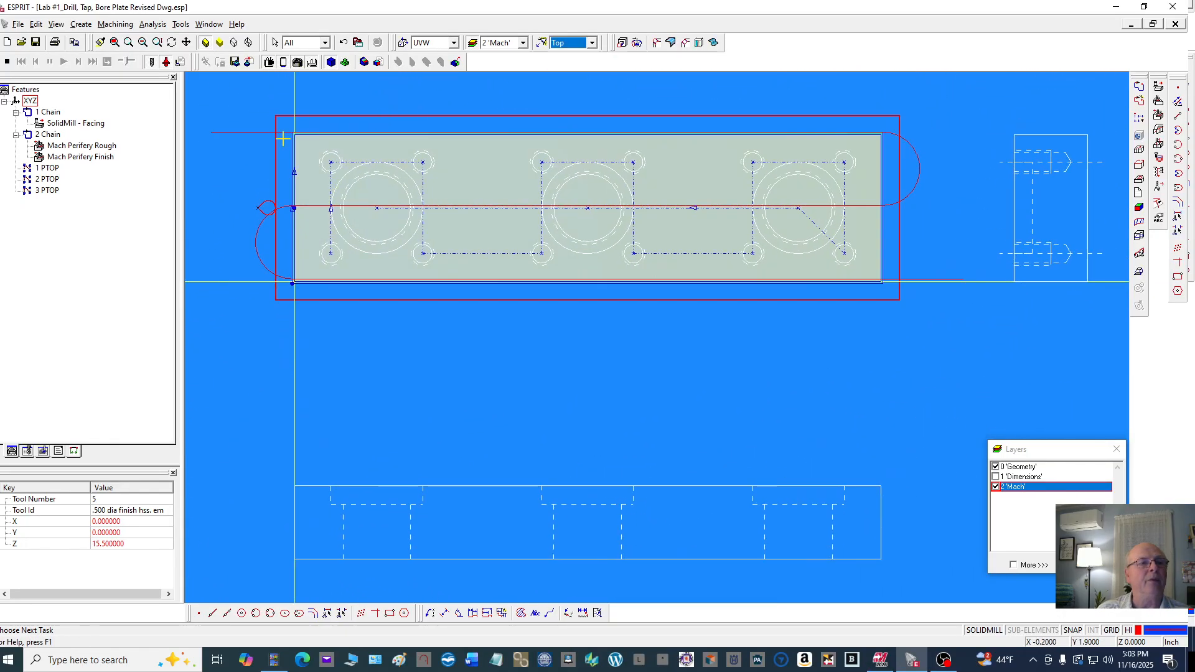
{"action": "scroll", "coordinate": [283, 138], "scroll_direction": "up", "scroll_amount": 4}
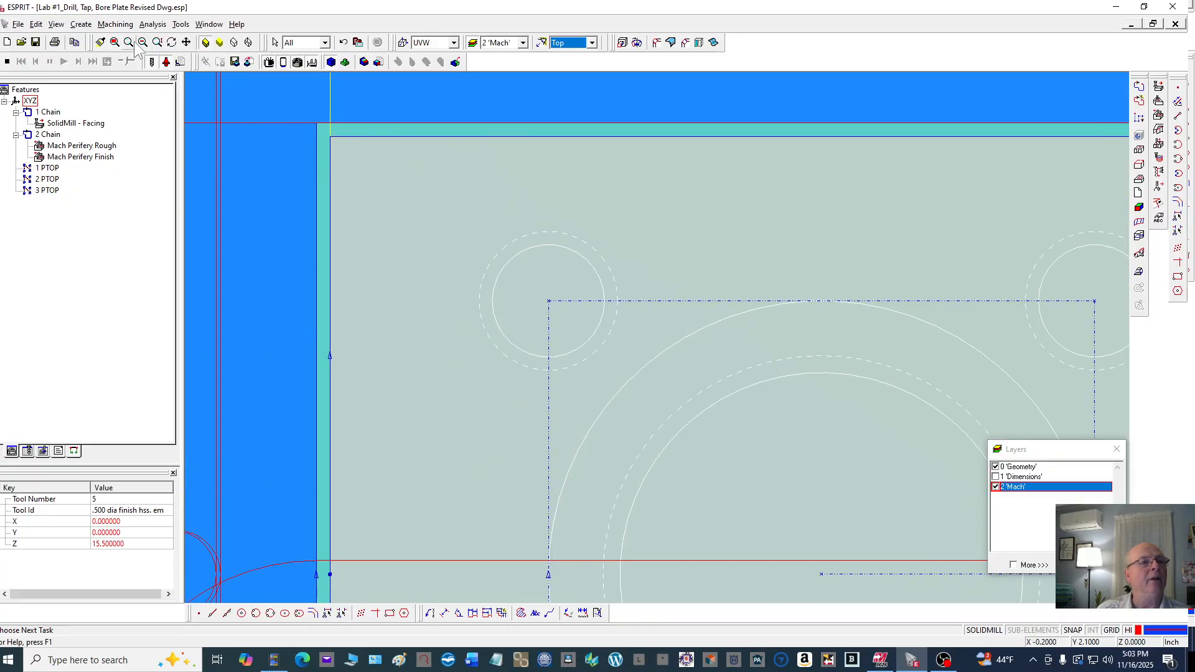
{"action": "left_click", "coordinate": [172, 44]}
{"action": "left_click_drag", "start_coordinate": [223, 163], "coordinate": [272, 156]}
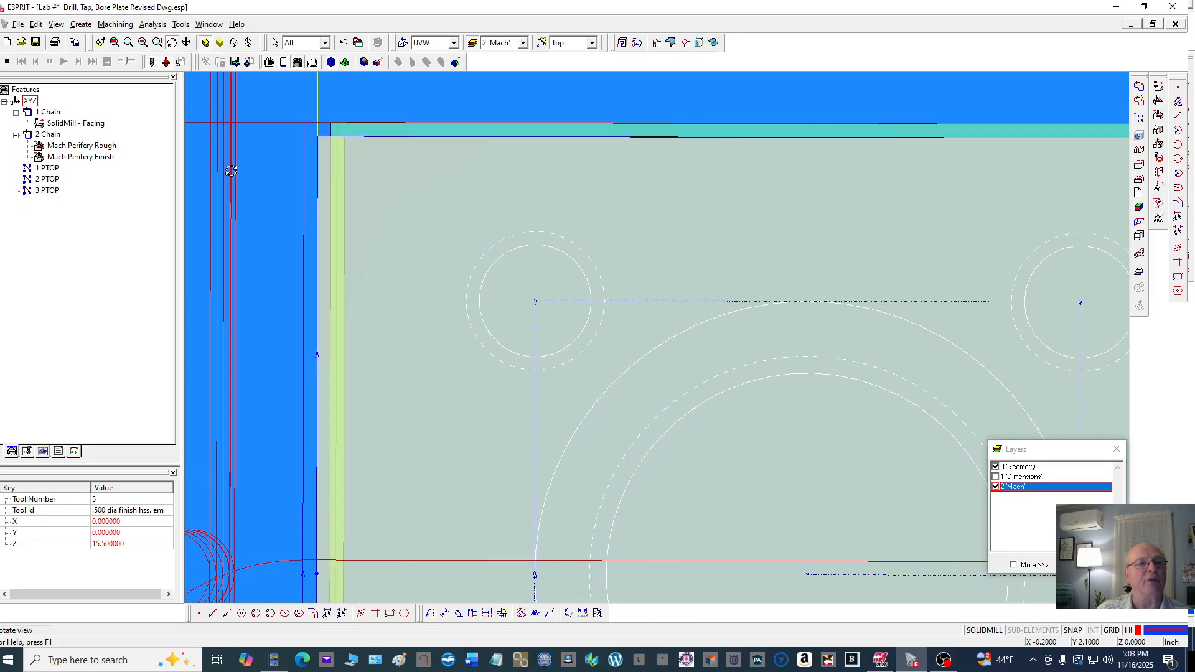
{"action": "left_click", "coordinate": [591, 42]}
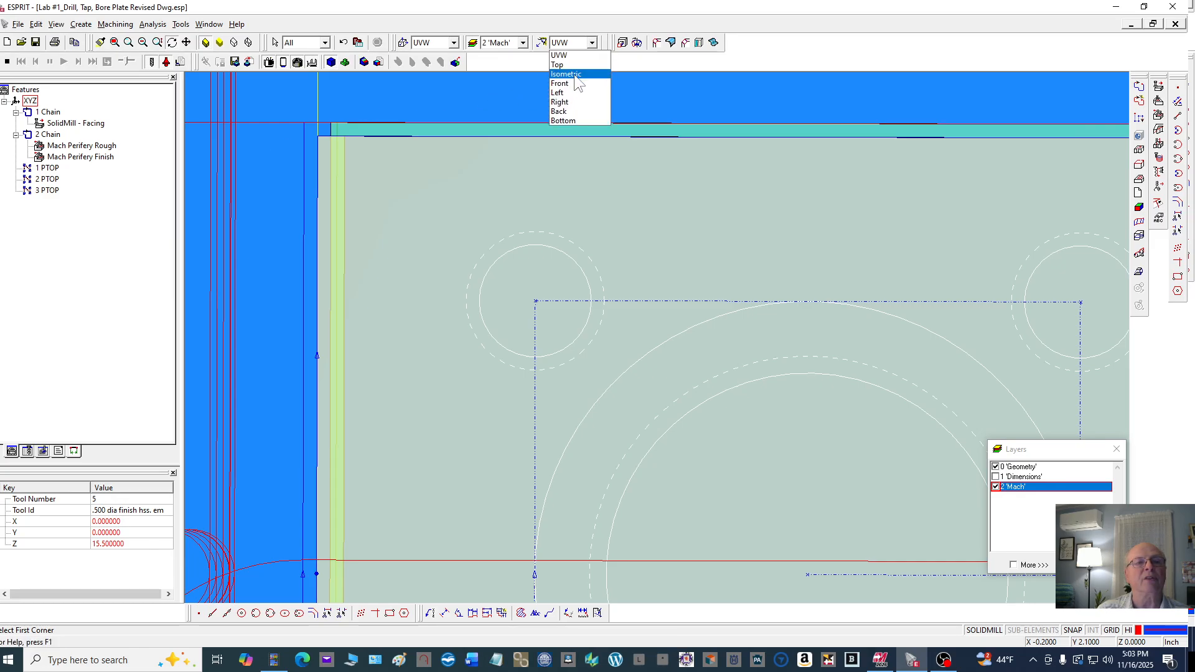
{"action": "left_click", "coordinate": [575, 76]}
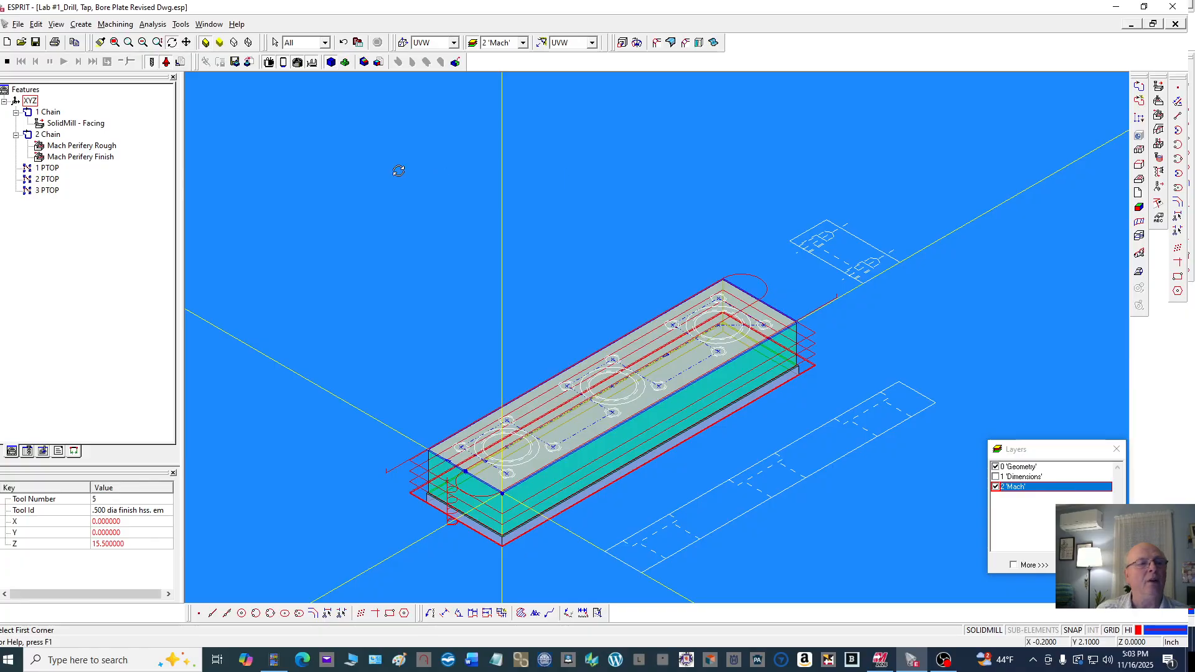
Stop the simulation and turn off stock transparency in the simulation solid parameters, updating the stock
{"action": "left_click", "coordinate": [6, 62]}
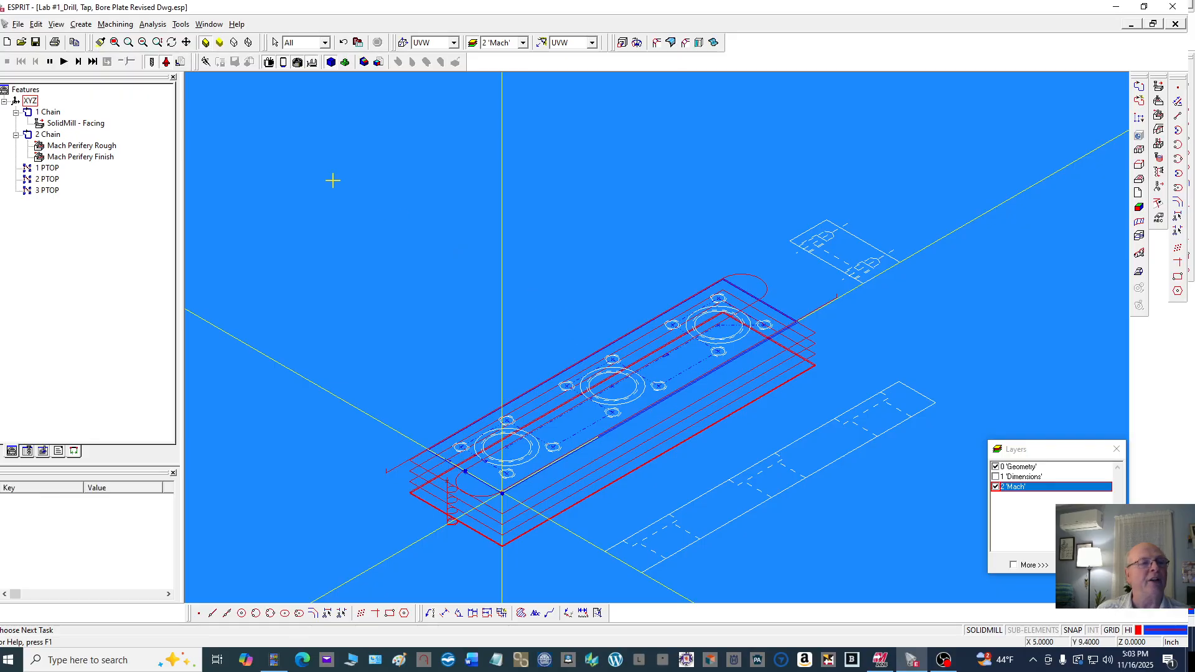
{"action": "left_click", "coordinate": [181, 64]}
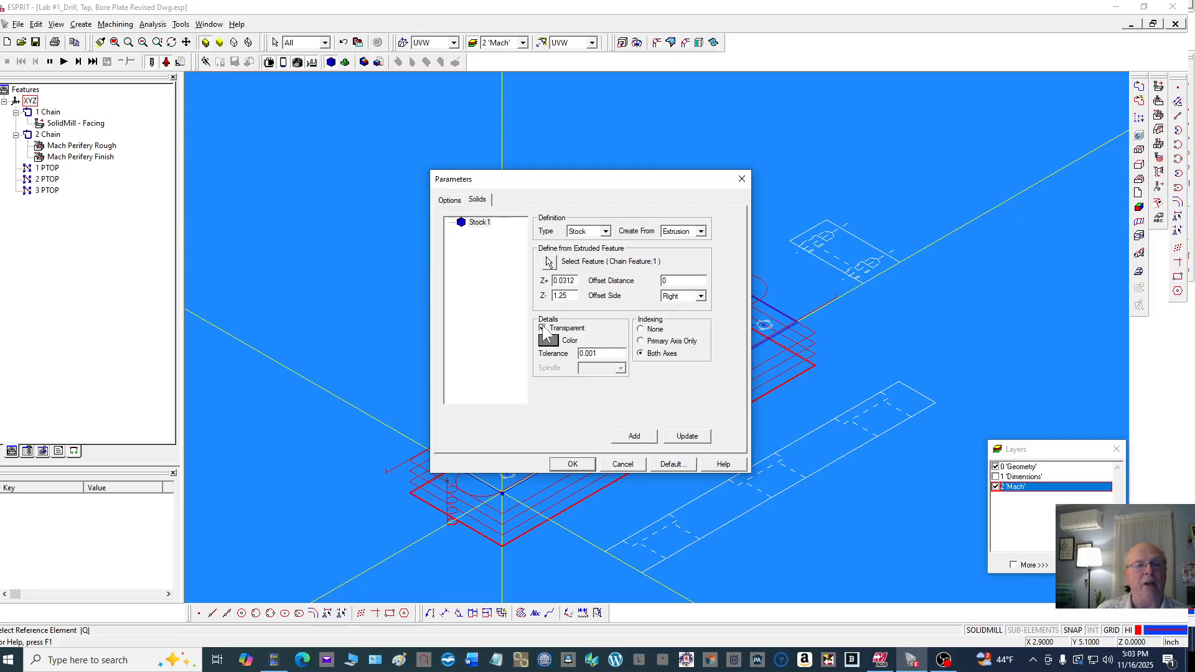
{"action": "left_click", "coordinate": [680, 435]}
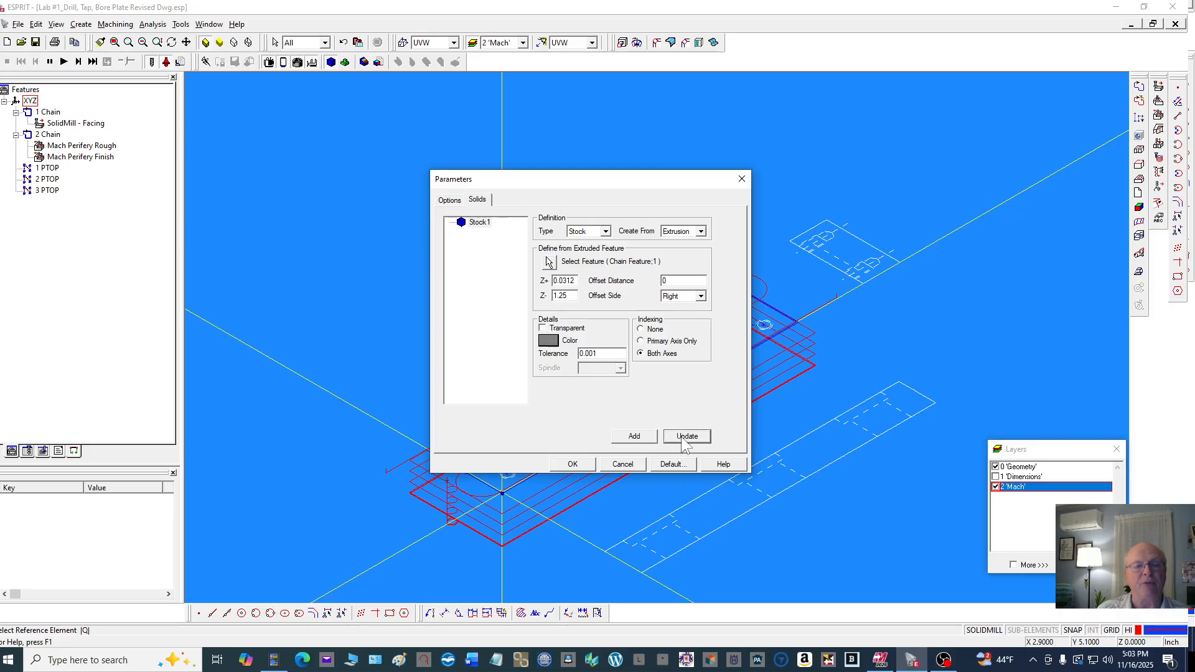
{"action": "left_click", "coordinate": [571, 464]}
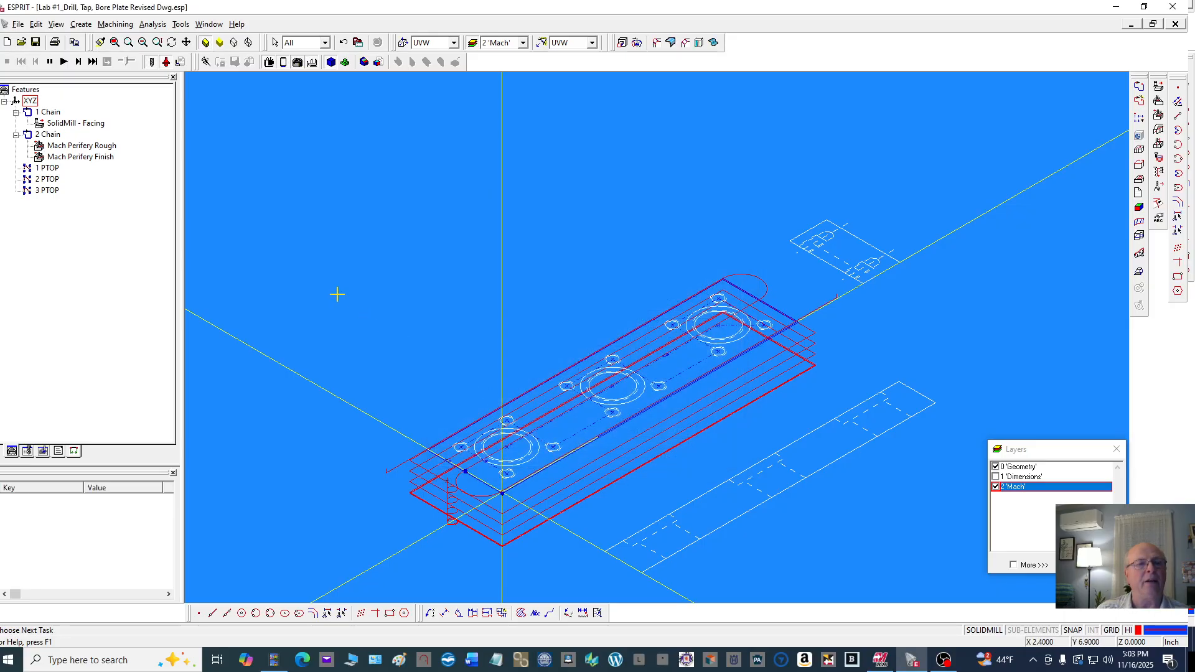
Run the simulation again and examine the machined stock up close
{"action": "left_click", "coordinate": [64, 63]}
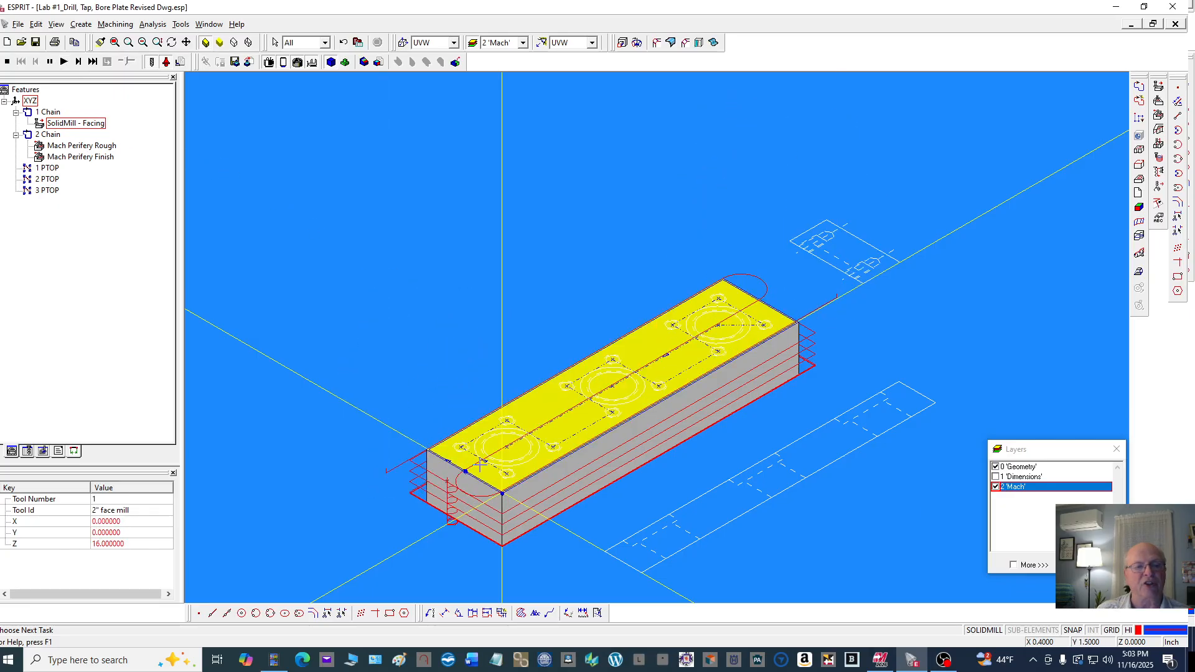
{"action": "scroll", "coordinate": [448, 483], "scroll_direction": "up", "scroll_amount": 5}
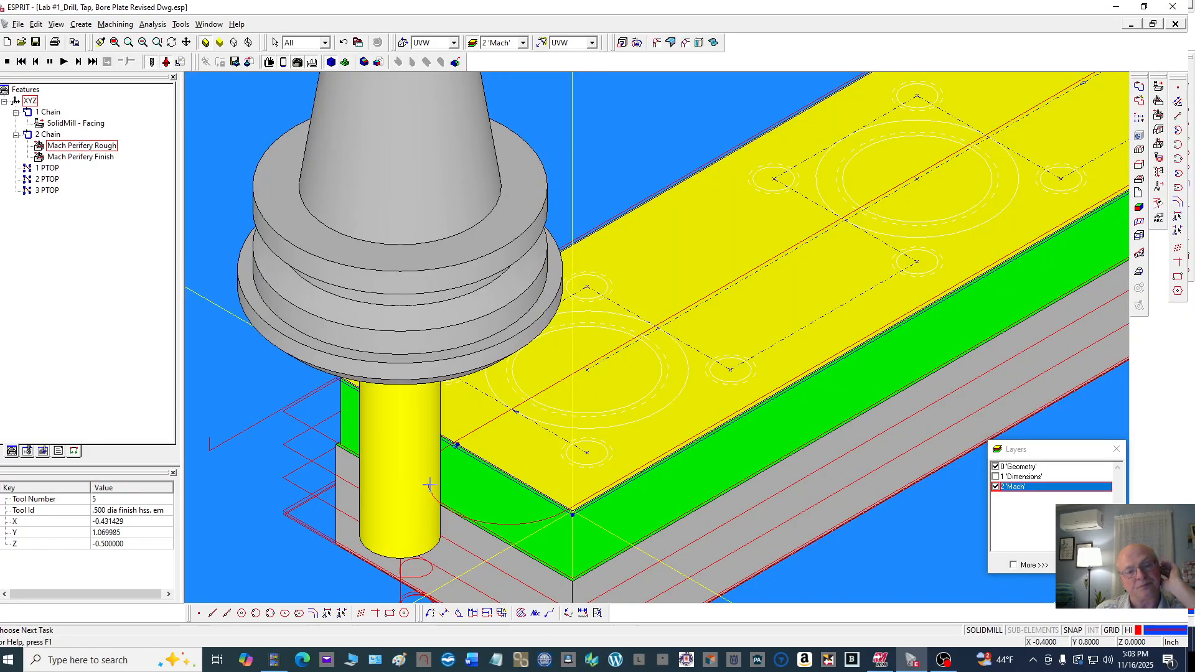
{"action": "scroll", "coordinate": [443, 479], "scroll_direction": "down", "scroll_amount": 5}
{"action": "scroll", "coordinate": [421, 447], "scroll_direction": "up", "scroll_amount": 4}
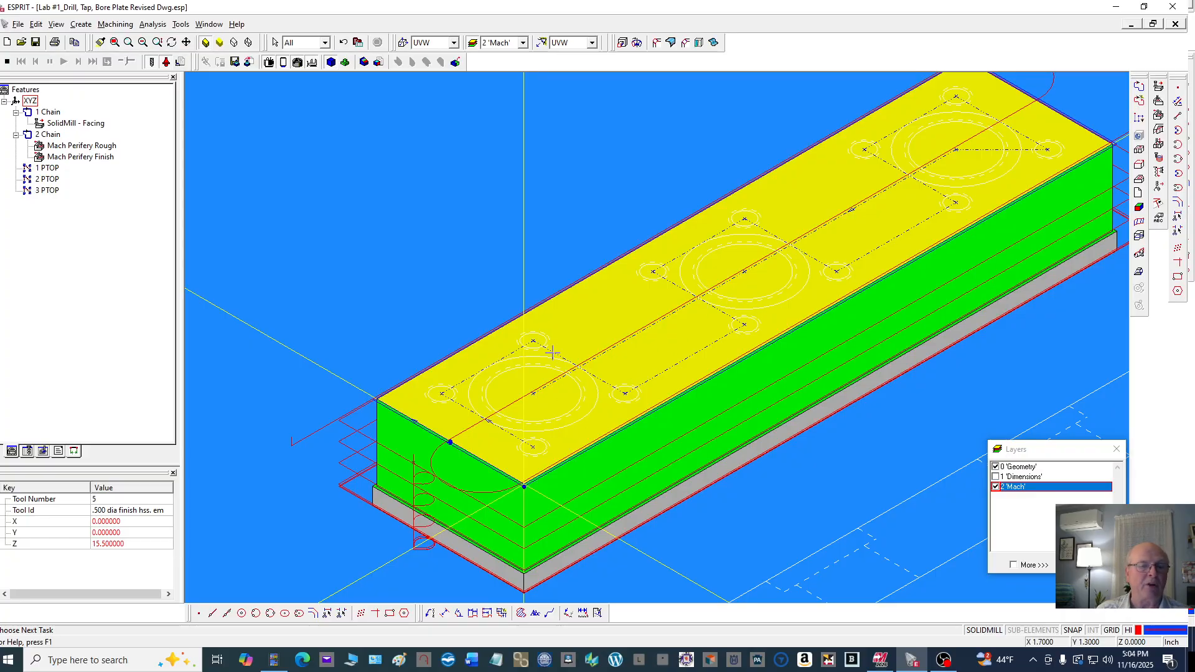
{"action": "left_click", "coordinate": [6, 61]}
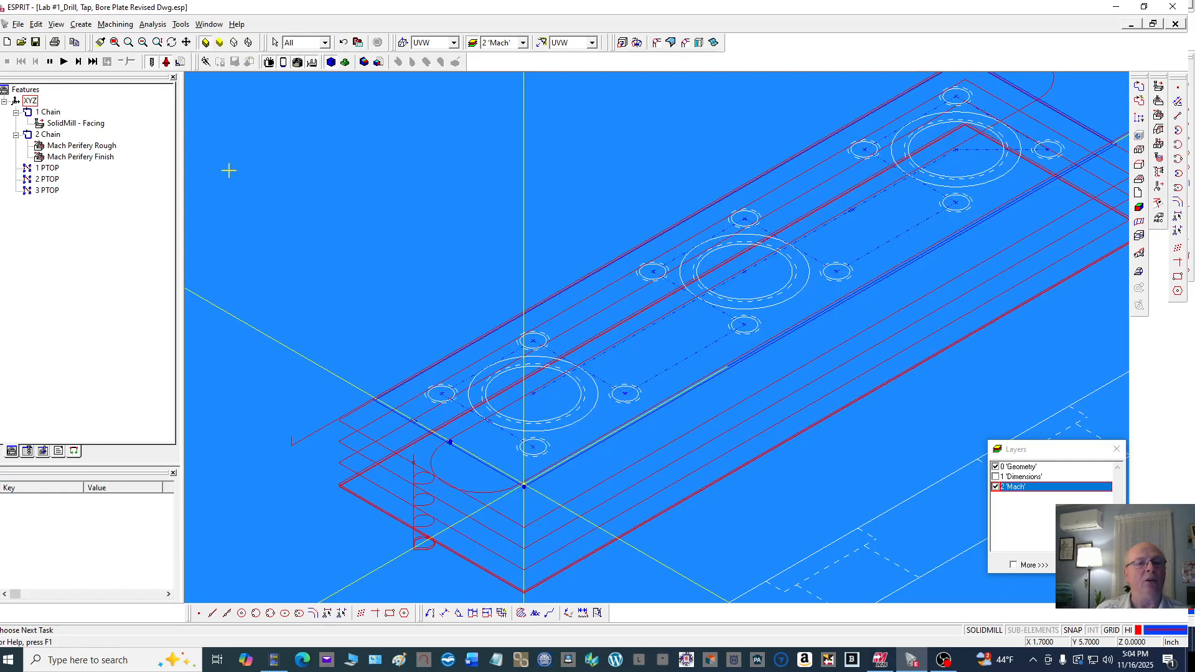
{"action": "scroll", "coordinate": [255, 184], "scroll_direction": "down", "scroll_amount": 3}
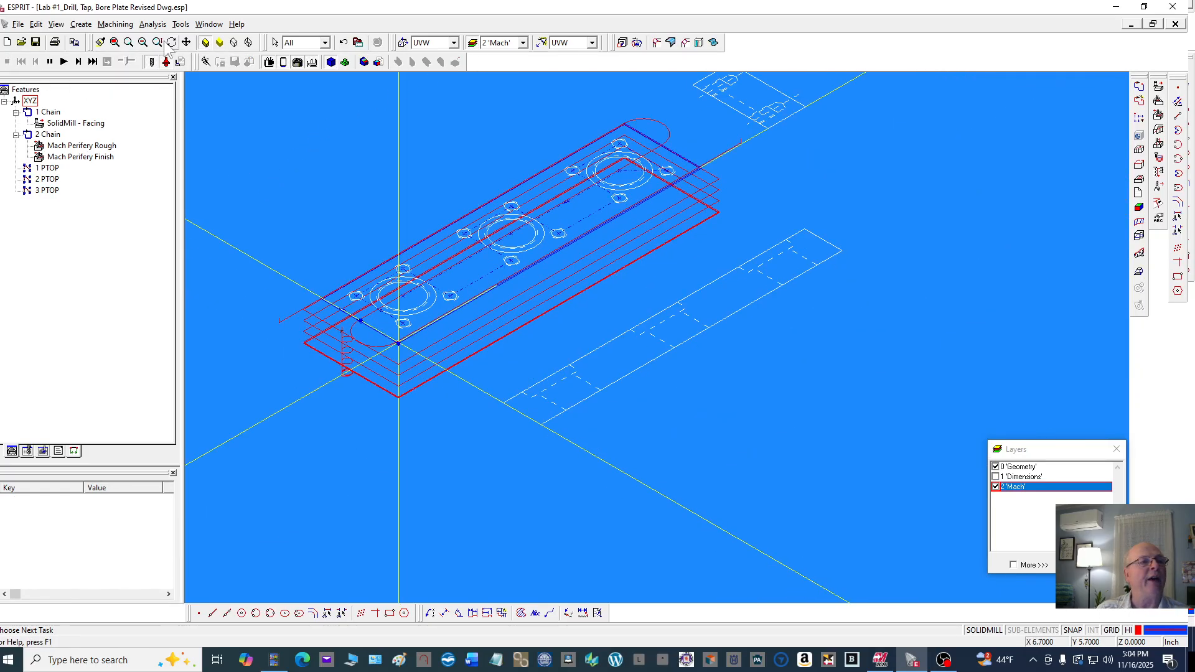
Save the project as Lab #1_Drill, Tap, Bore Plate Revised Dwg in the Milling Drawings folder
{"action": "left_click", "coordinate": [18, 24]}
{"action": "left_click", "coordinate": [53, 118]}
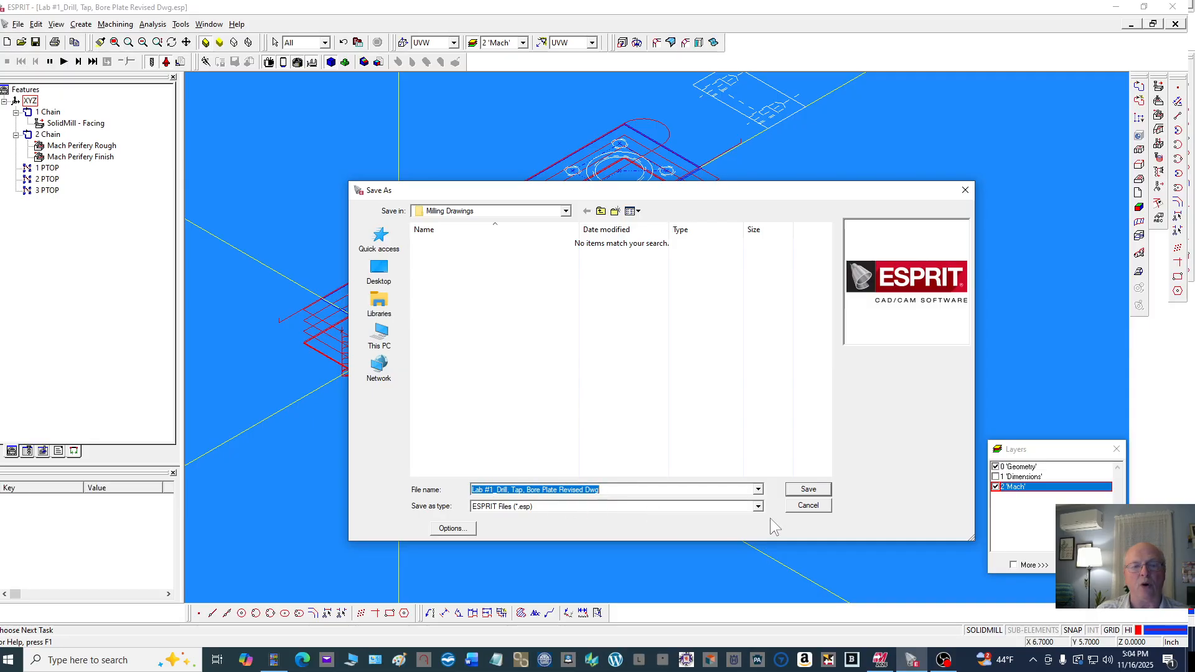
{"action": "left_click", "coordinate": [758, 505]}
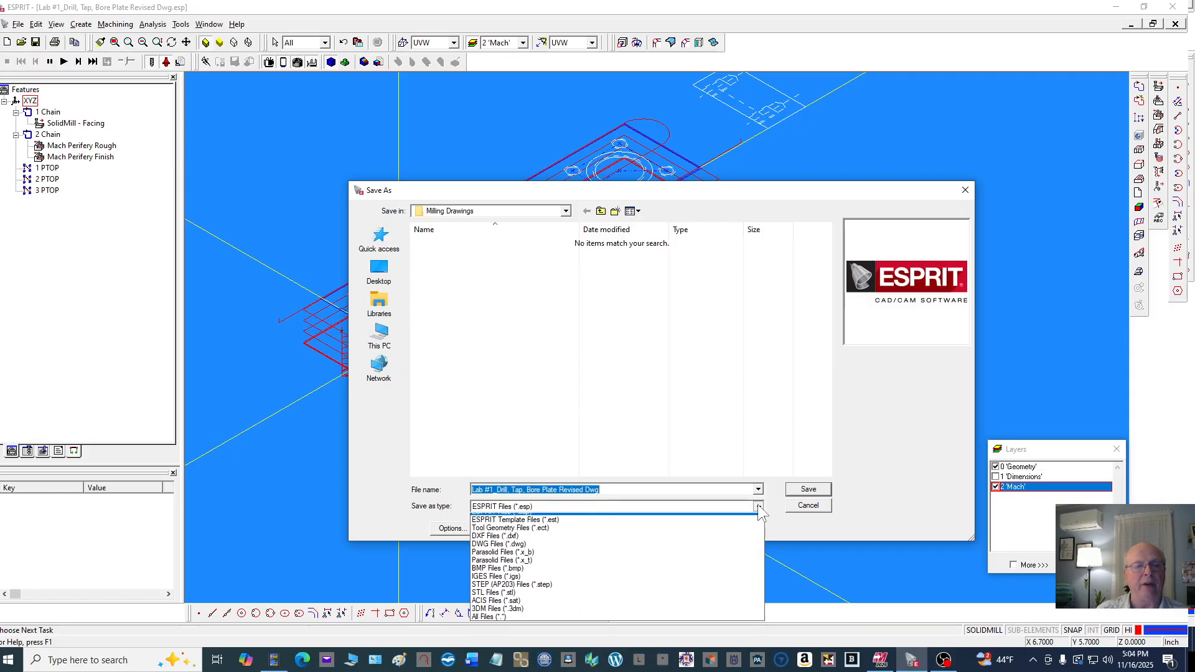
{"action": "left_click", "coordinate": [704, 622]}
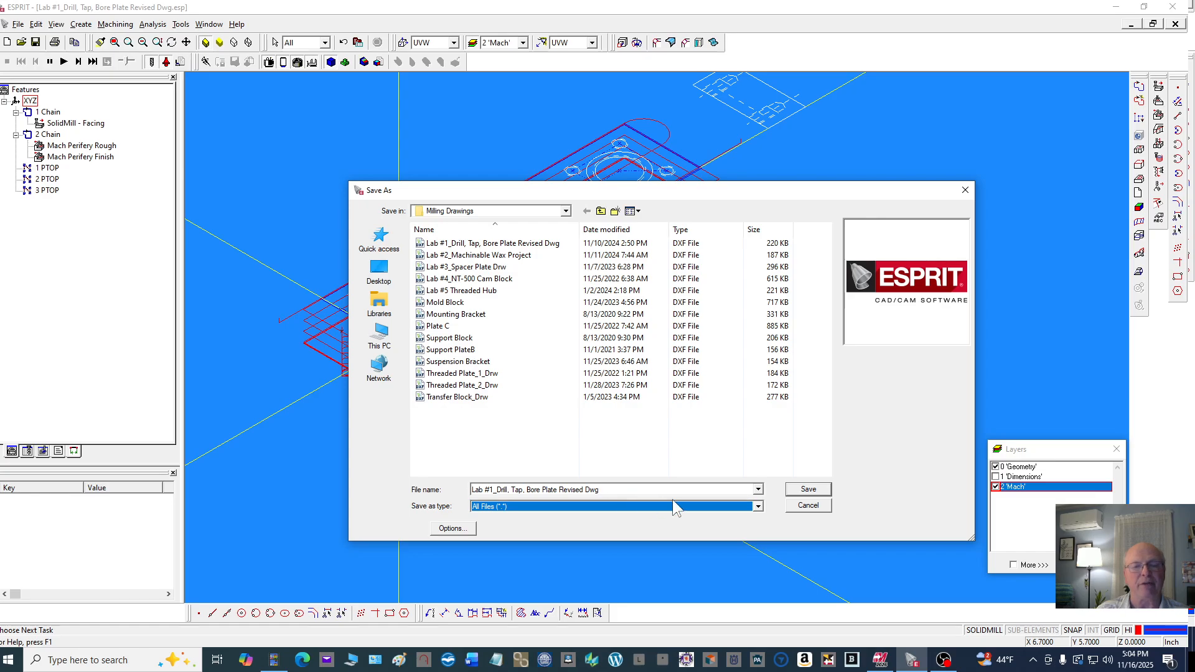
{"action": "left_click", "coordinate": [810, 489]}
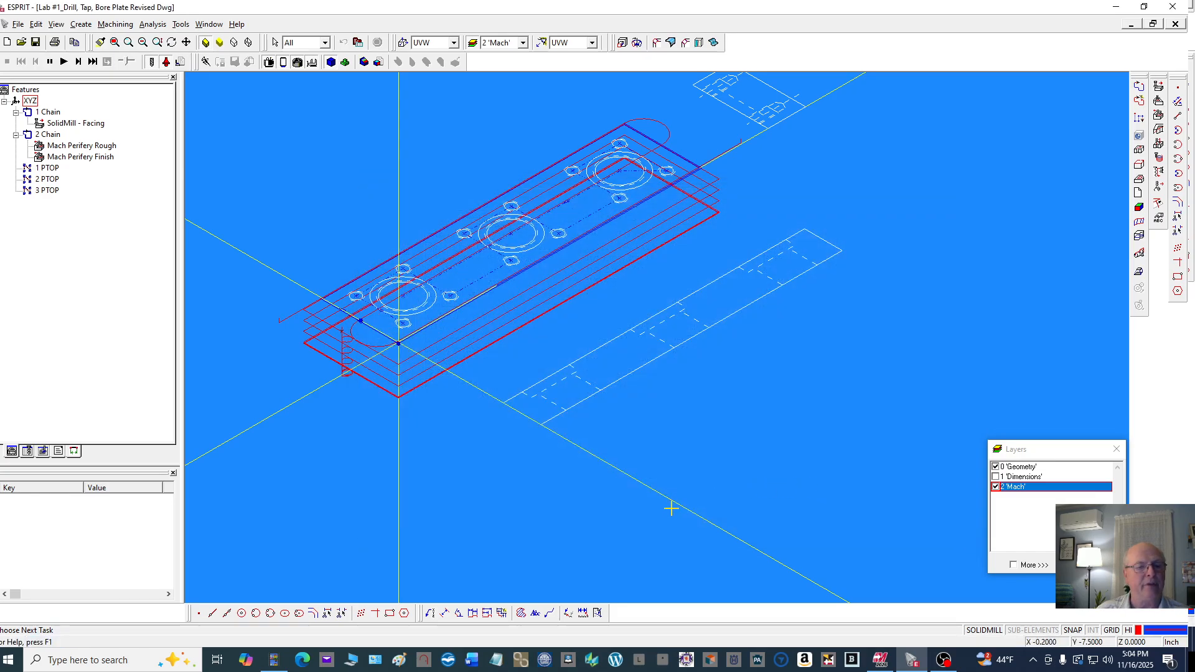
{"action": "left_click", "coordinate": [21, 42]}
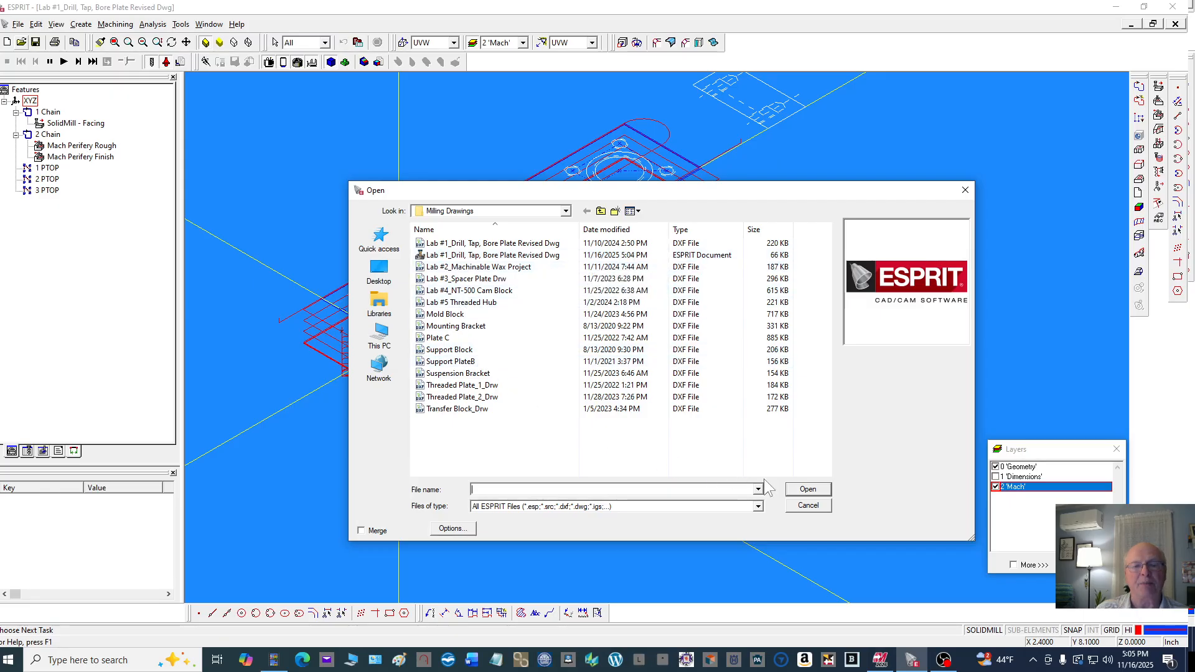
{"action": "left_click", "coordinate": [803, 504]}
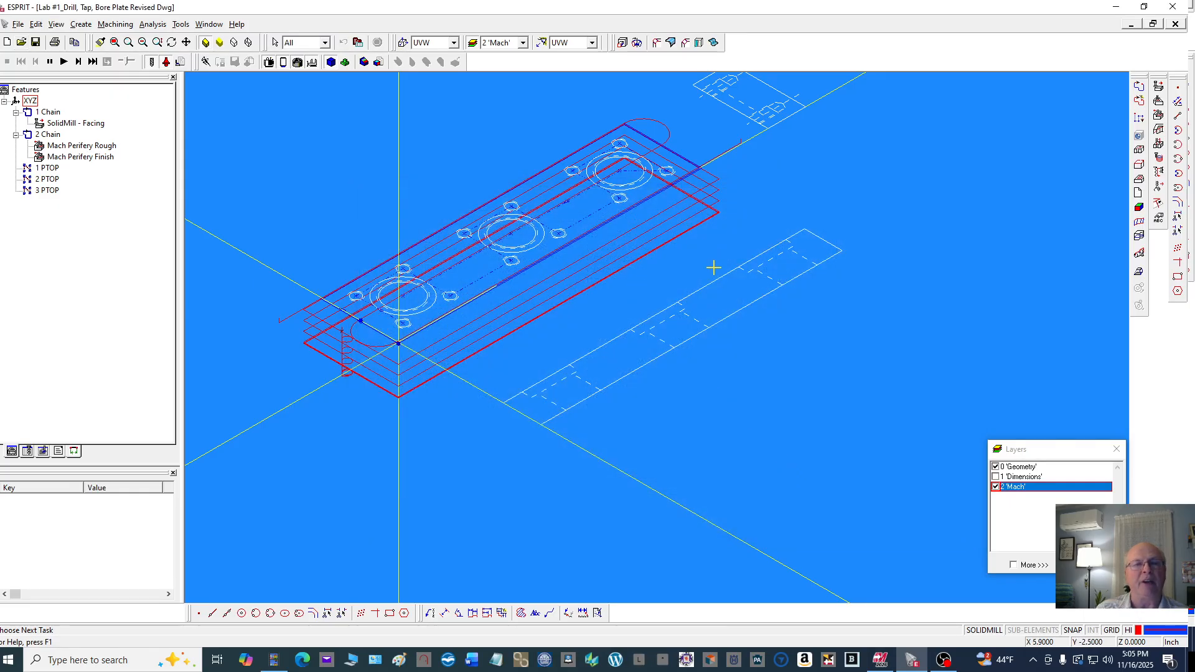
{"action": "scroll", "coordinate": [657, 367], "scroll_direction": "down", "scroll_amount": 3}
{"action": "scroll", "coordinate": [554, 275], "scroll_direction": "up", "scroll_amount": 2}
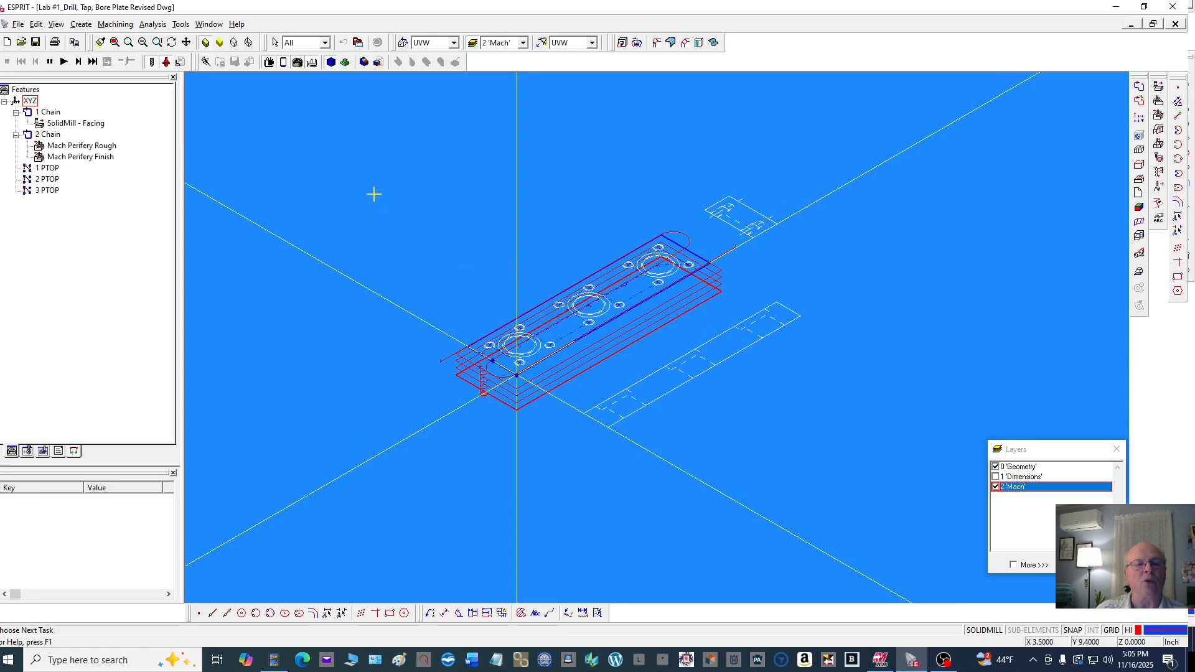